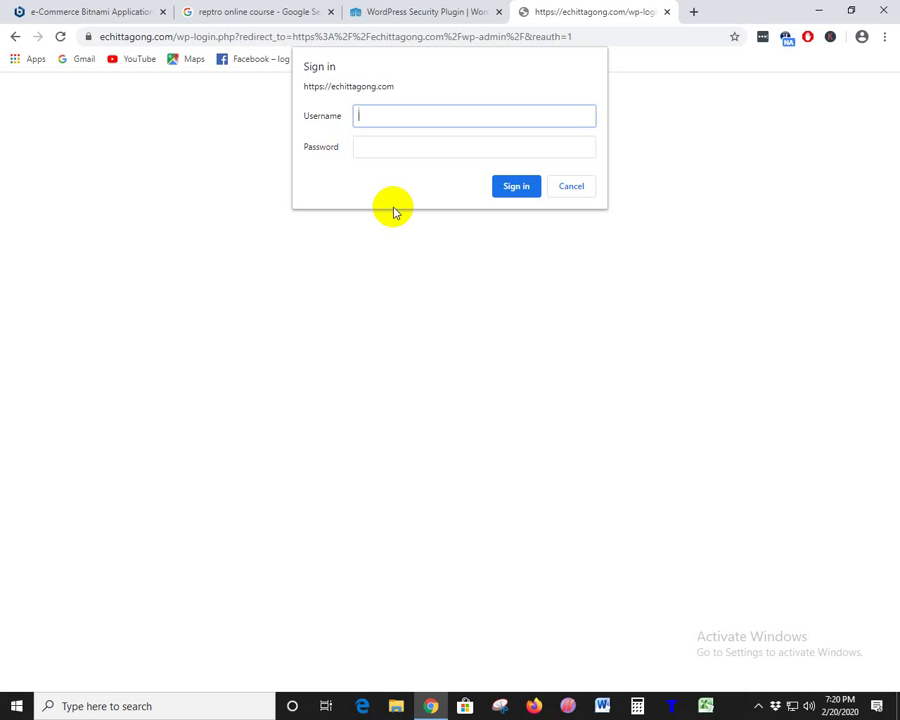
- Load autocadtutorialsbd.net/wp-admin in a new tab to reach its WordPress login form
left_click(695, 12)
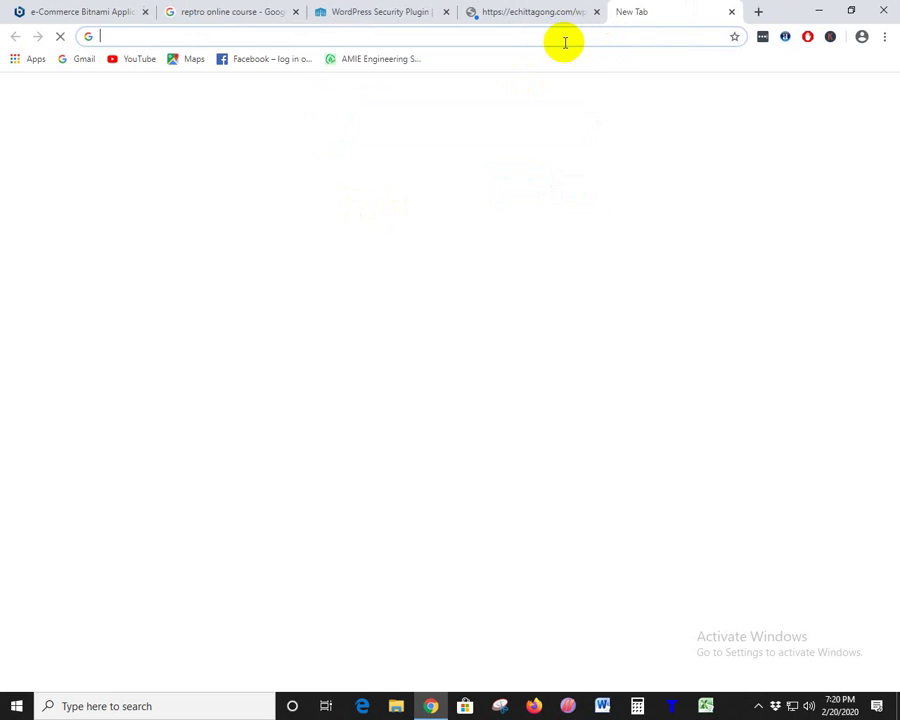
type("au")
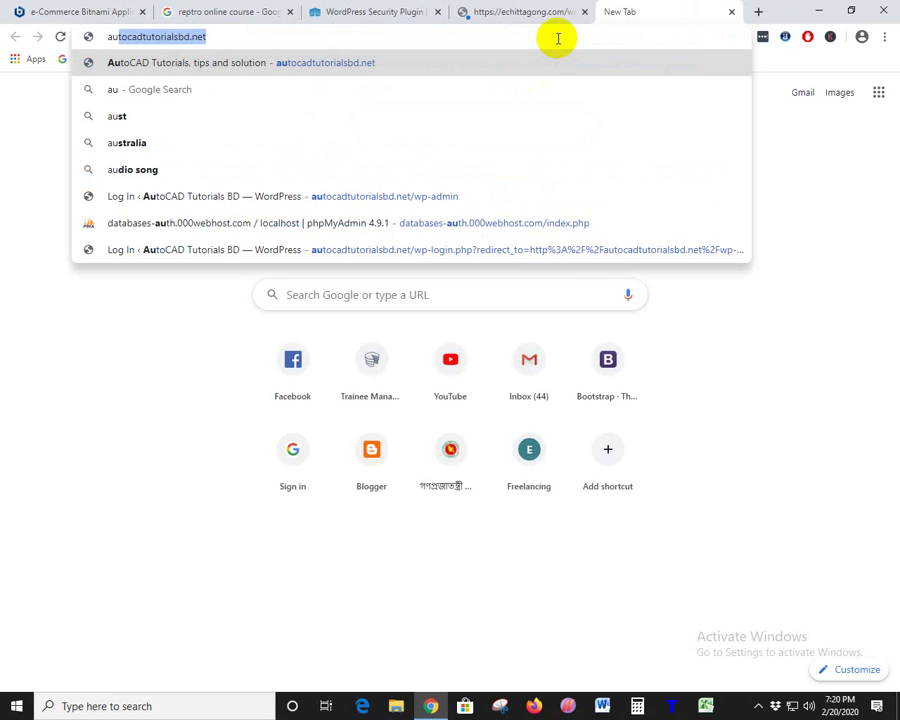
key("Right")
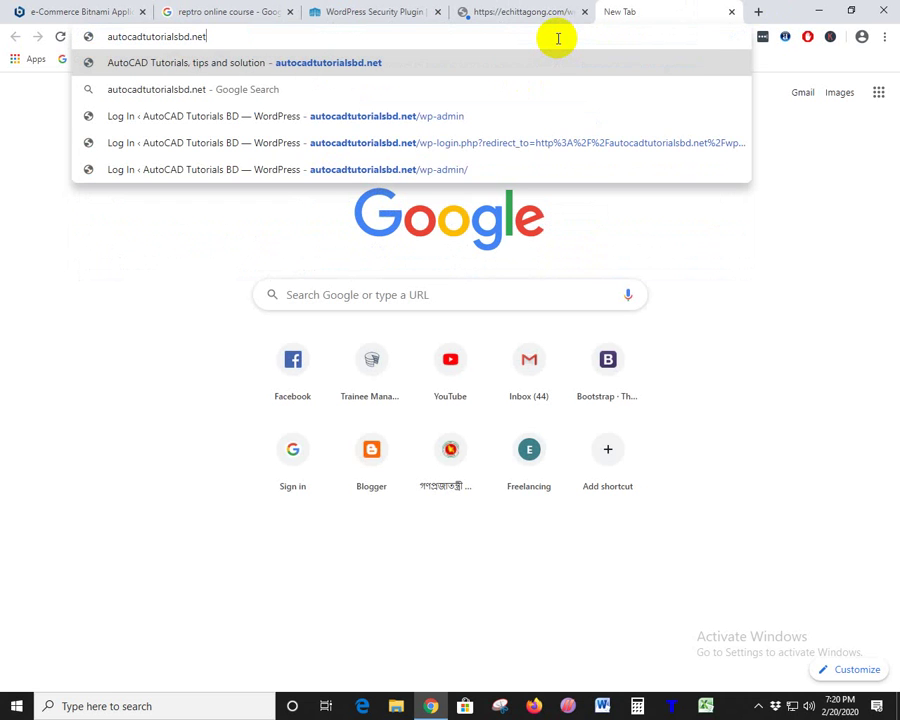
type("/wp-admin")
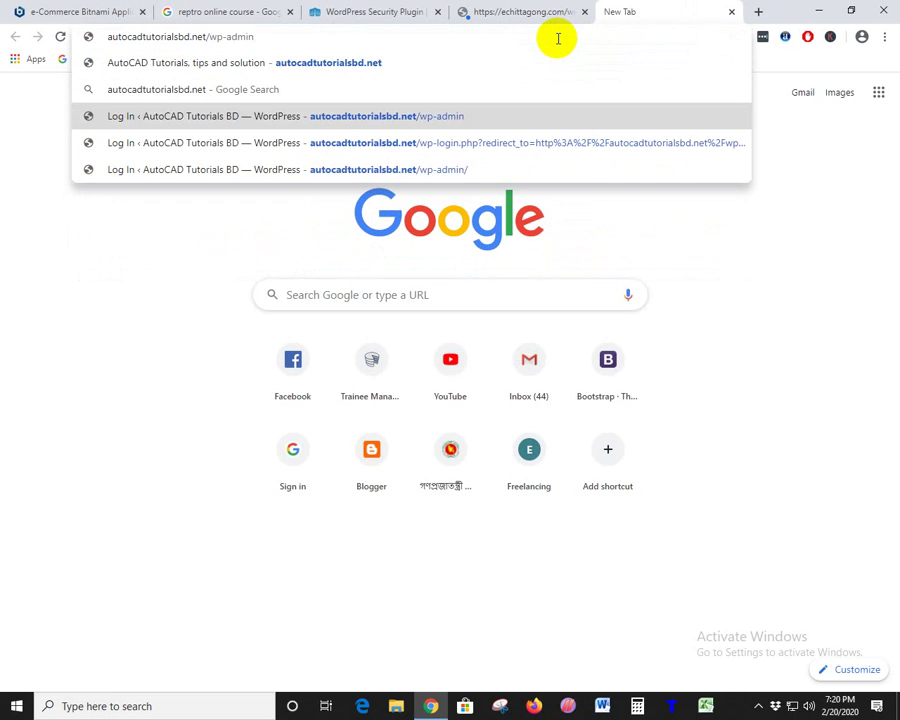
key("Return")
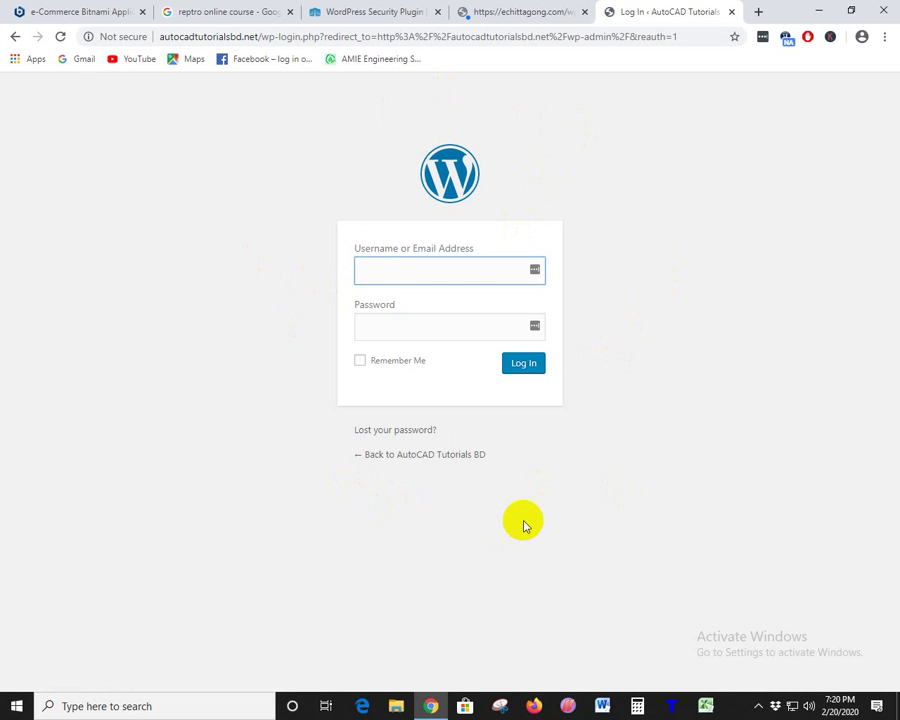
- Focus the AutoCAD login username field, dismiss its saved suggestions, and return to the echittagong.com tab
left_click(369, 267)
key("Down")
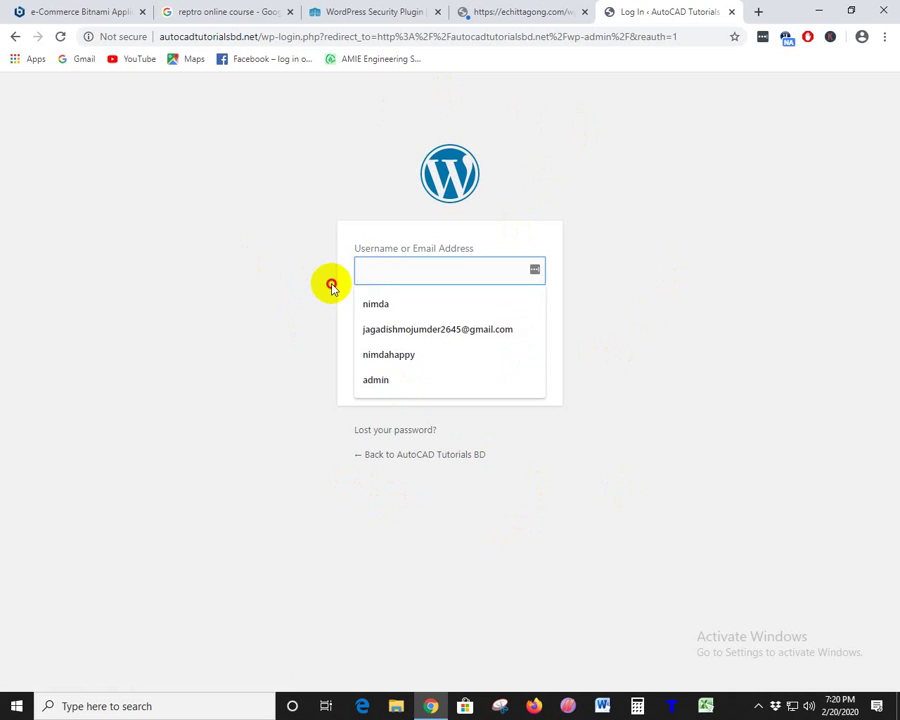
left_click(330, 292)
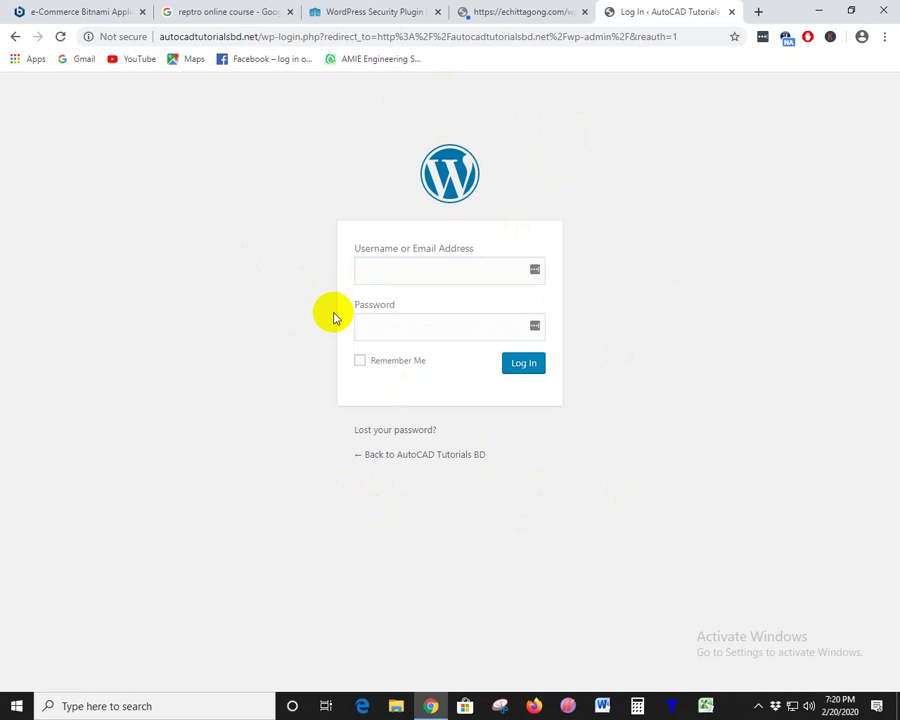
left_click(512, 14)
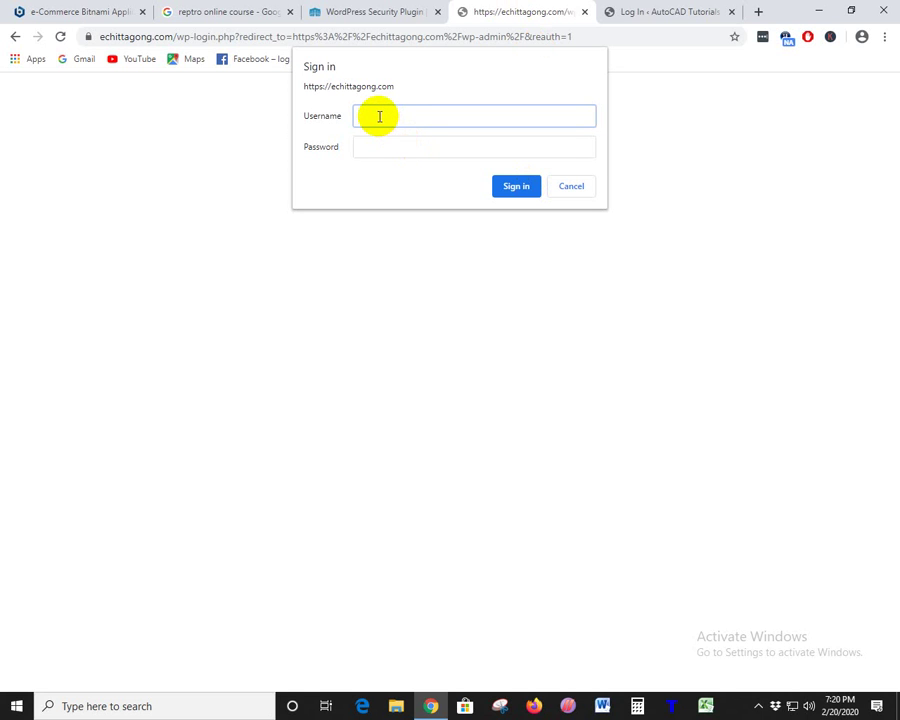
- Submit the echittagong.com sign-in prompt as admin, decline saving the password, then cancel the prompt
type("admin")
key("Tab")
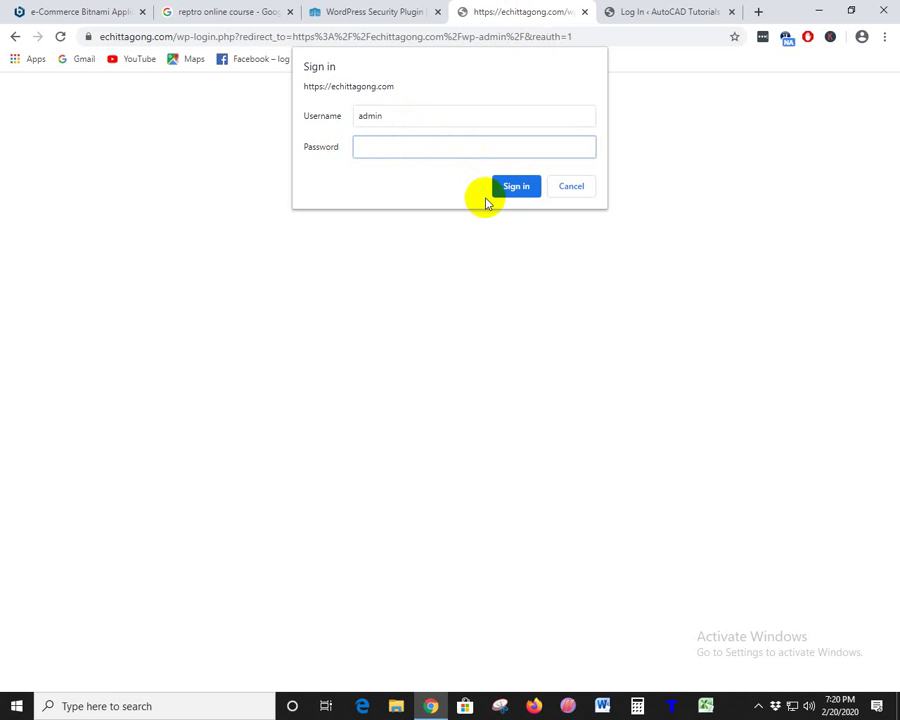
left_click(512, 188)
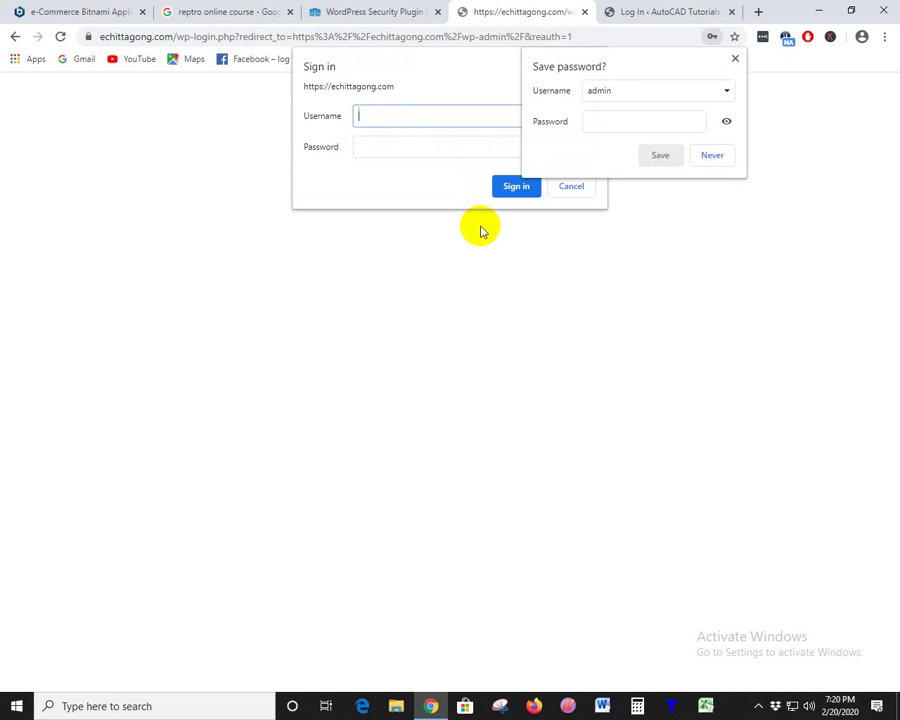
left_click(735, 59)
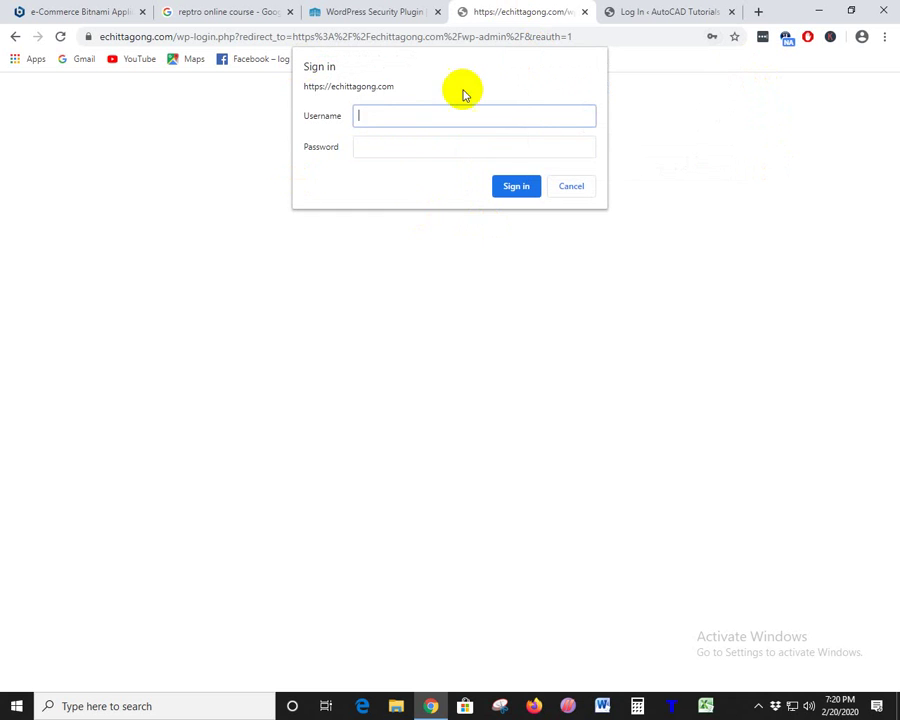
left_click(572, 185)
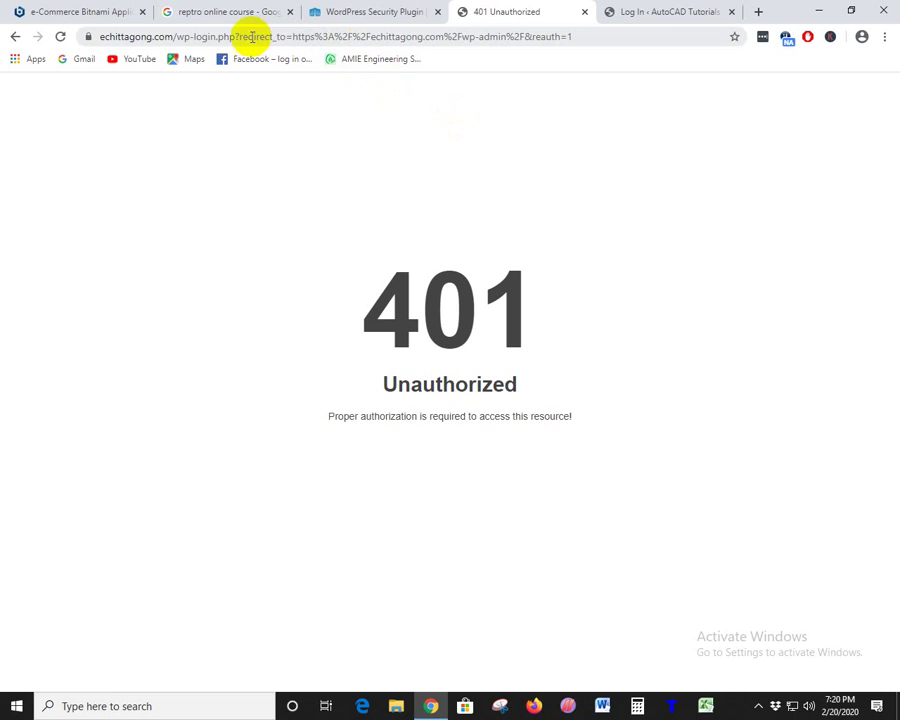
- Strip the redirect from the address, reload plain wp-login.php, and re-enter admin as username
left_click_drag(233, 38, 707, 28)
key("BackSpace")
key("Return")
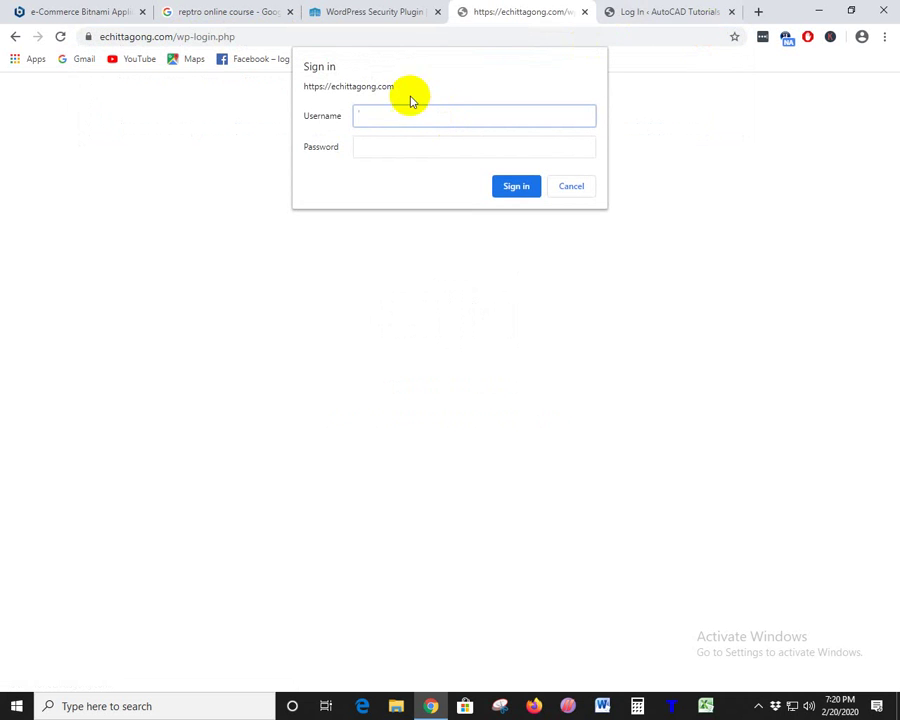
type("a")
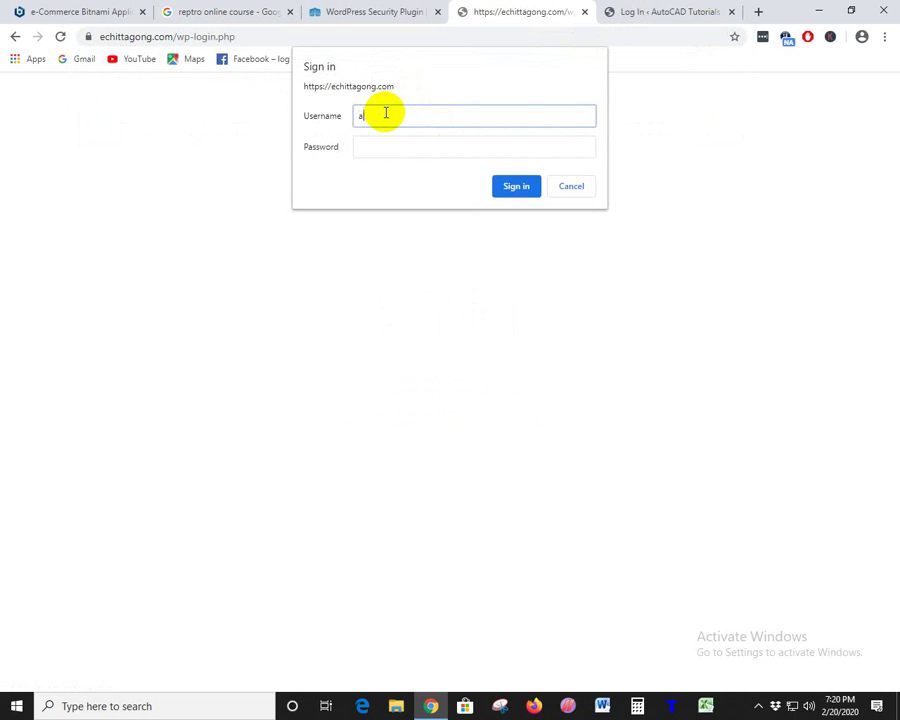
type("dmin")
key("Tab")
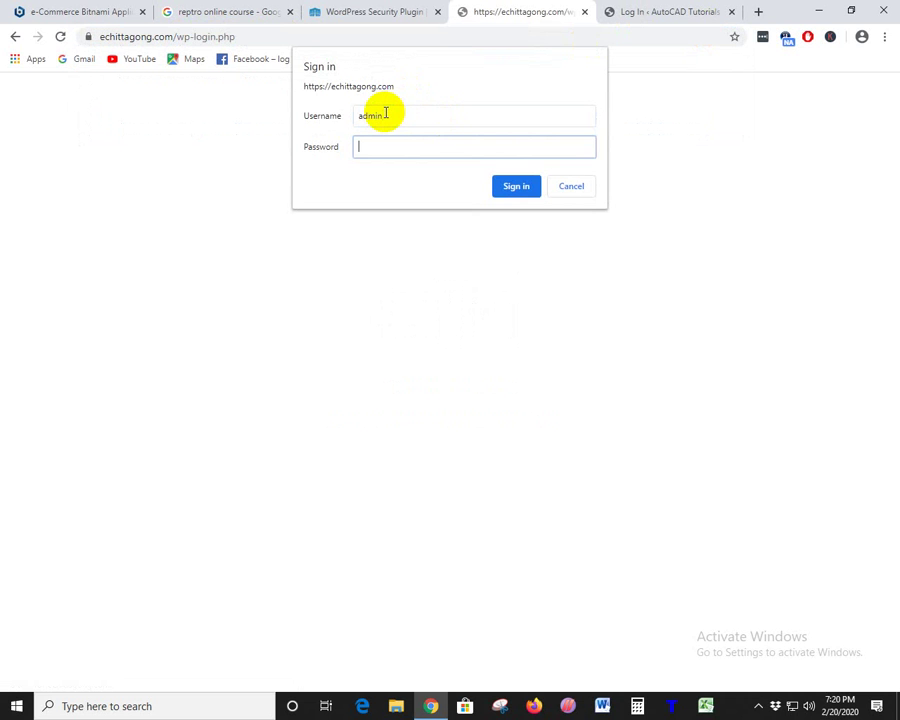
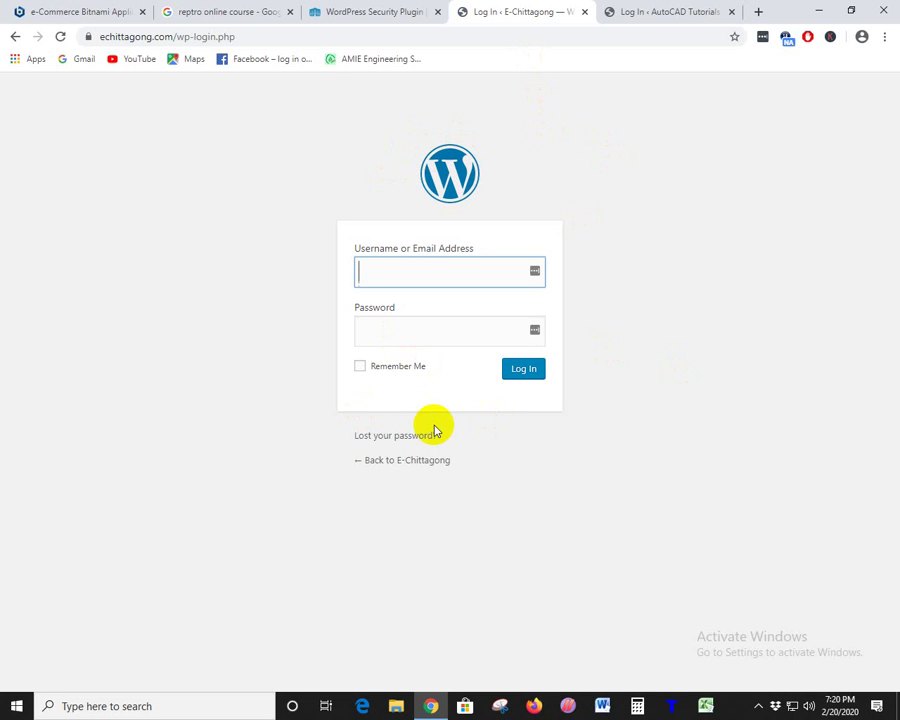
- Close the E-Chittagong and AutoCAD Tutorials BD login tabs
left_click(585, 12)
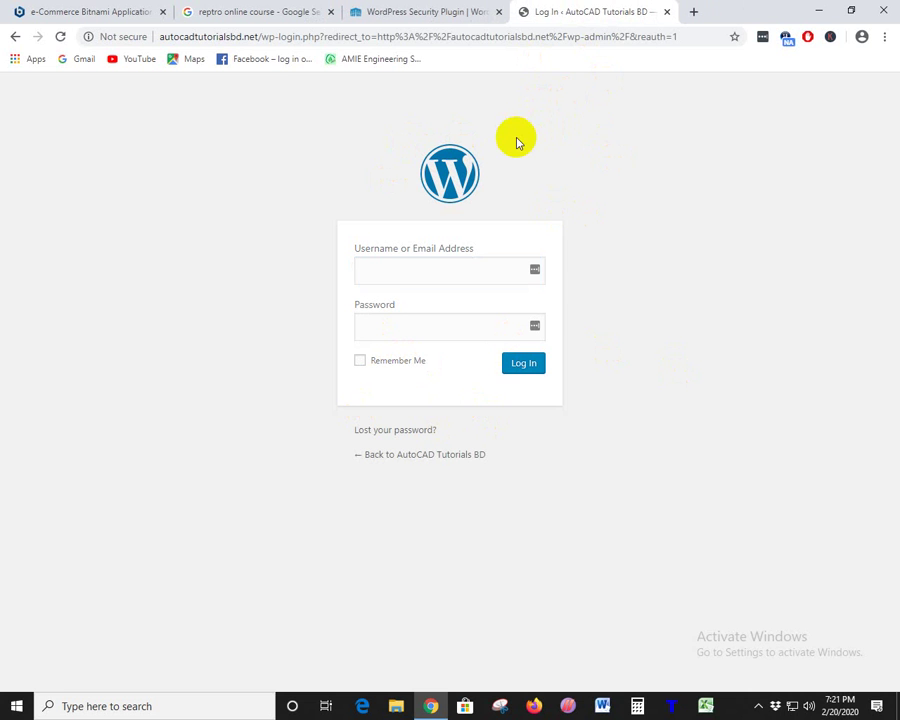
left_click(666, 12)
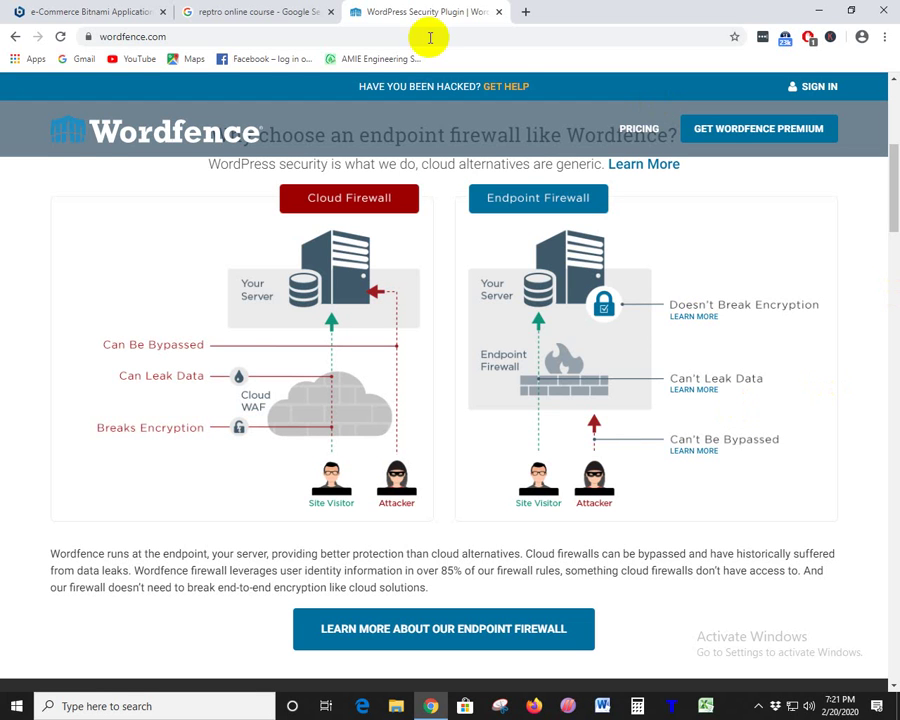
- Open Wordfence pricing and highlight the 2 – 4 licences row of the price table
scroll(724, 408, "down", 6)
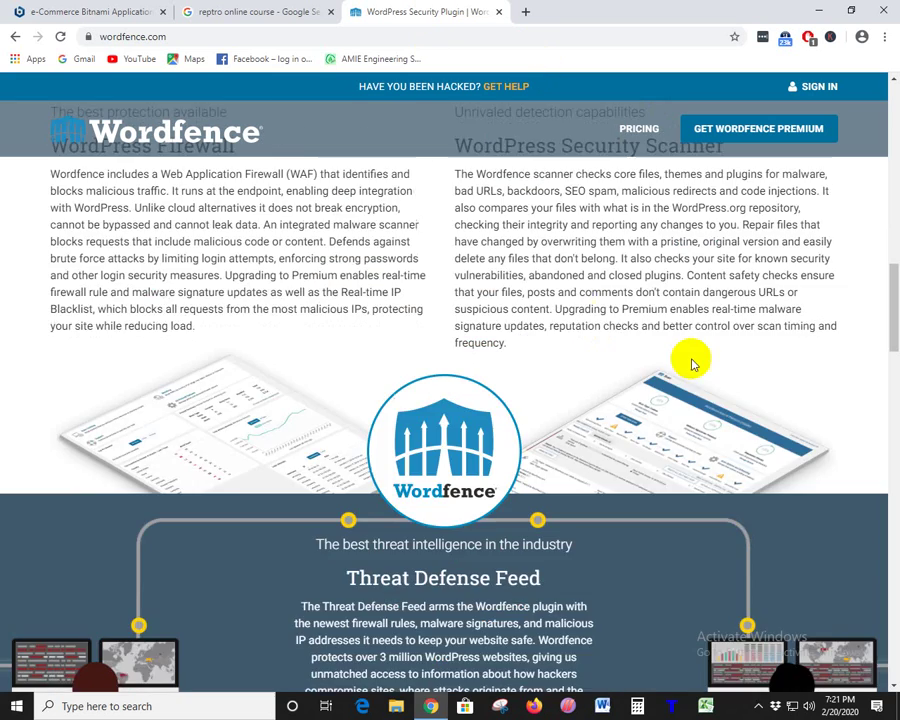
scroll(691, 360, "up", 10)
left_click(643, 143)
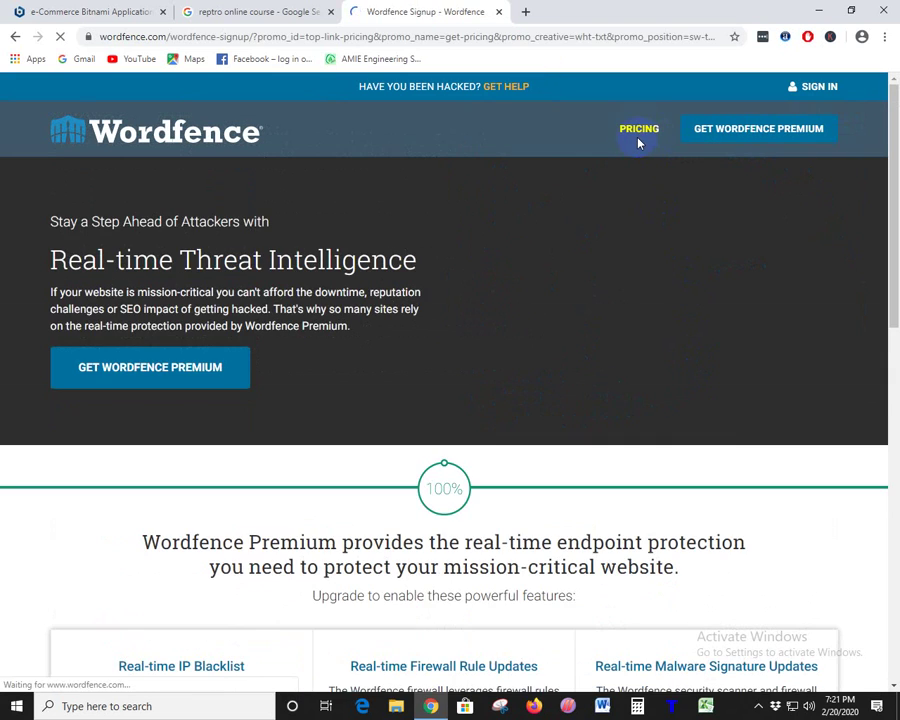
scroll(344, 281, "down", 1)
scroll(344, 281, "down", 15)
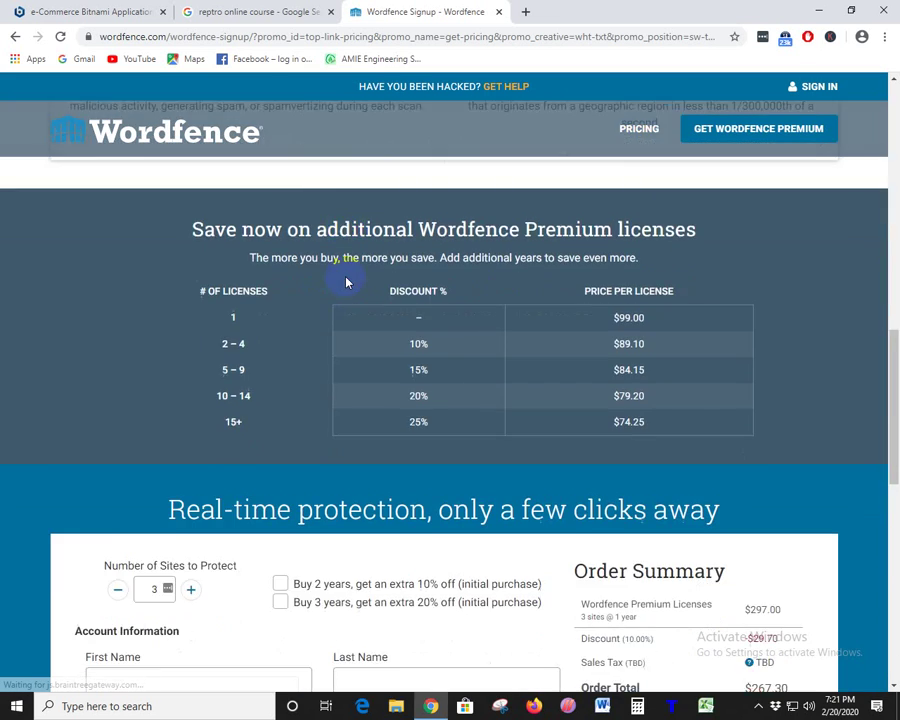
scroll(438, 318, "up", 2)
scroll(438, 318, "up", 3)
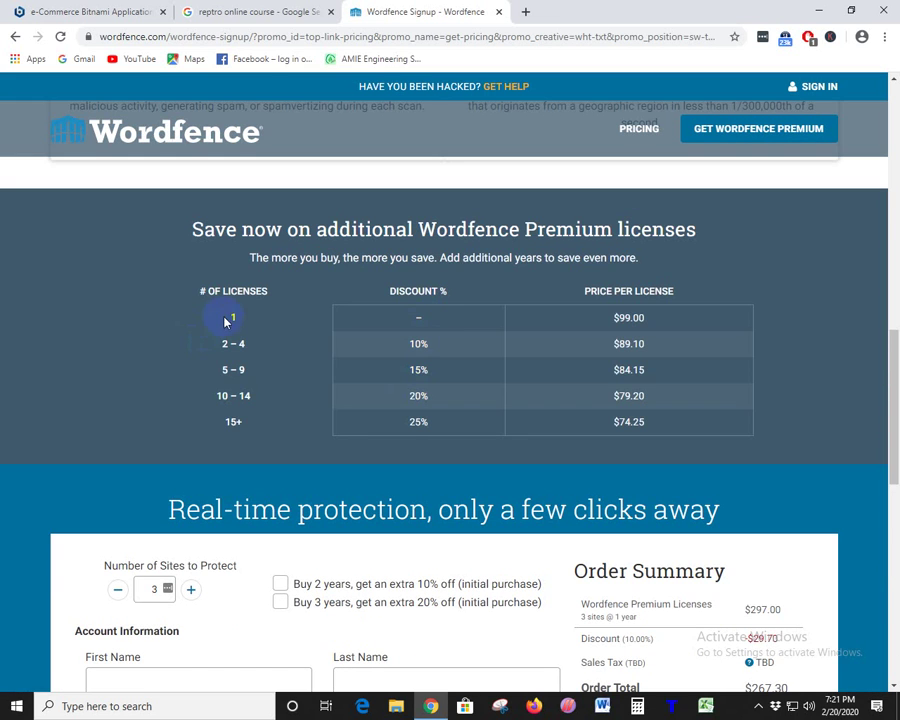
left_click_drag(230, 316, 595, 323)
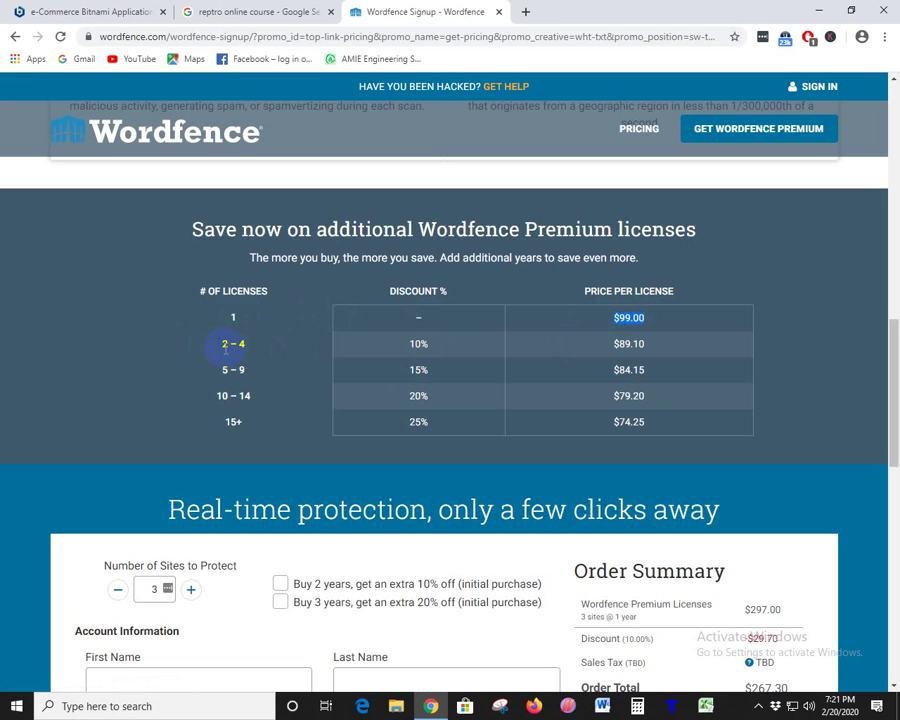
left_click_drag(227, 345, 669, 350)
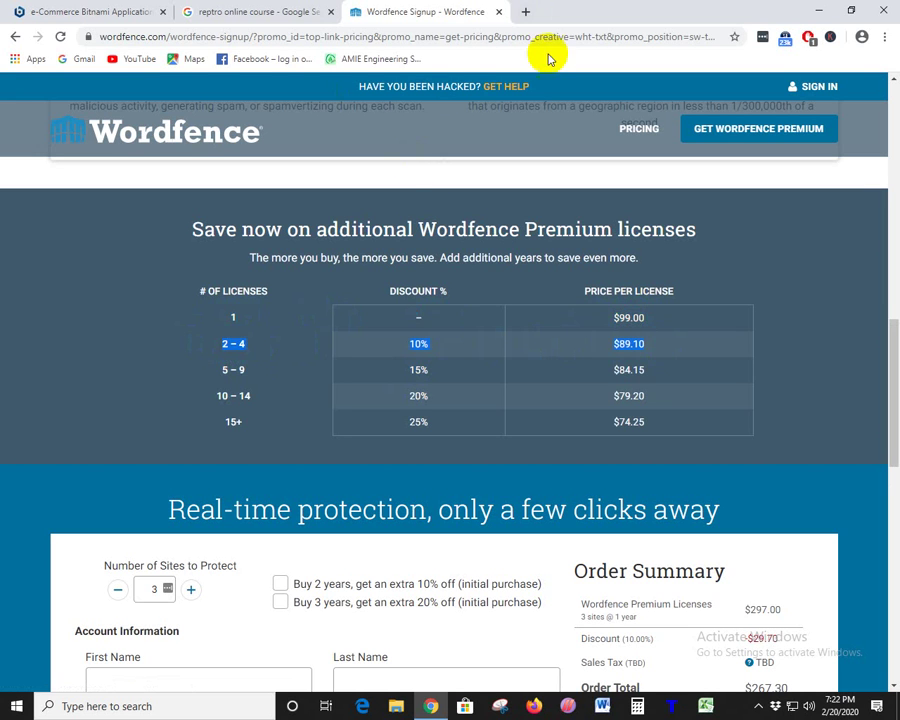
scroll(462, 318, "up", 2)
scroll(462, 318, "down", 2)
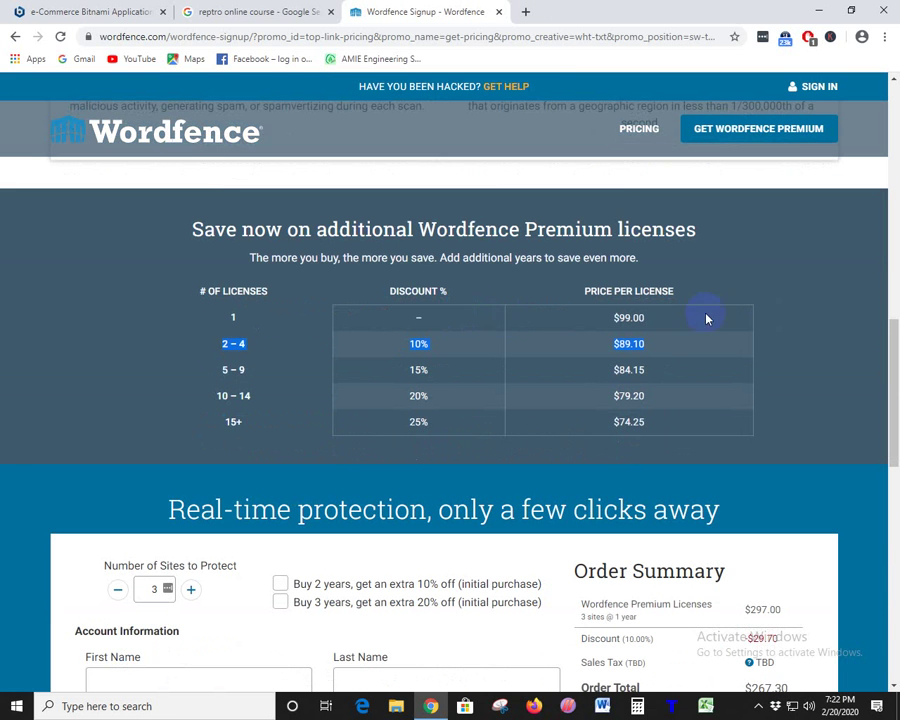
left_click(183, 347)
left_click_drag(223, 331, 308, 322)
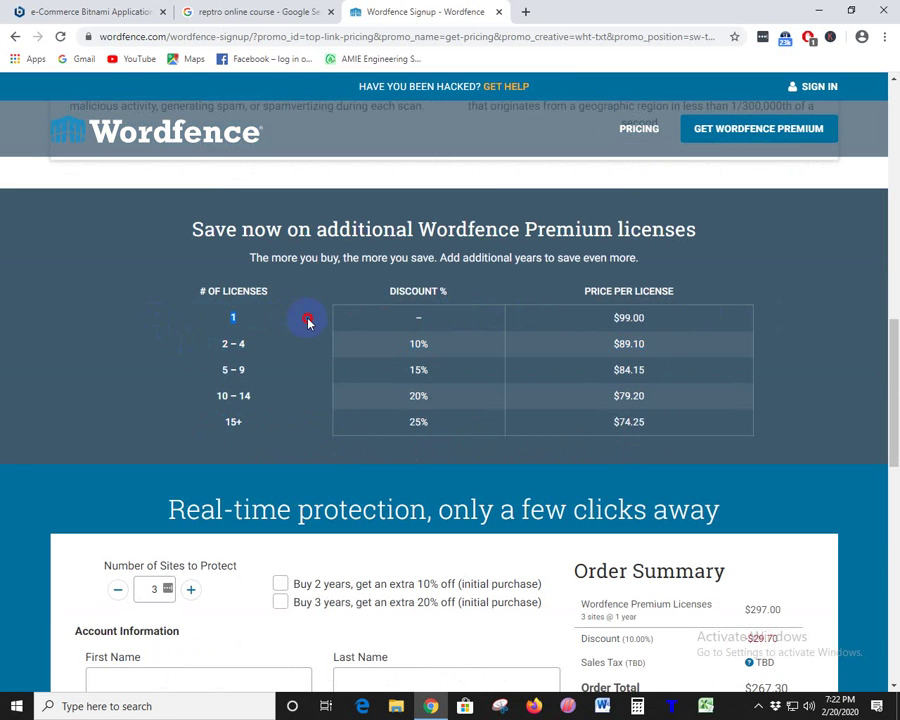
left_click_drag(664, 323, 609, 319)
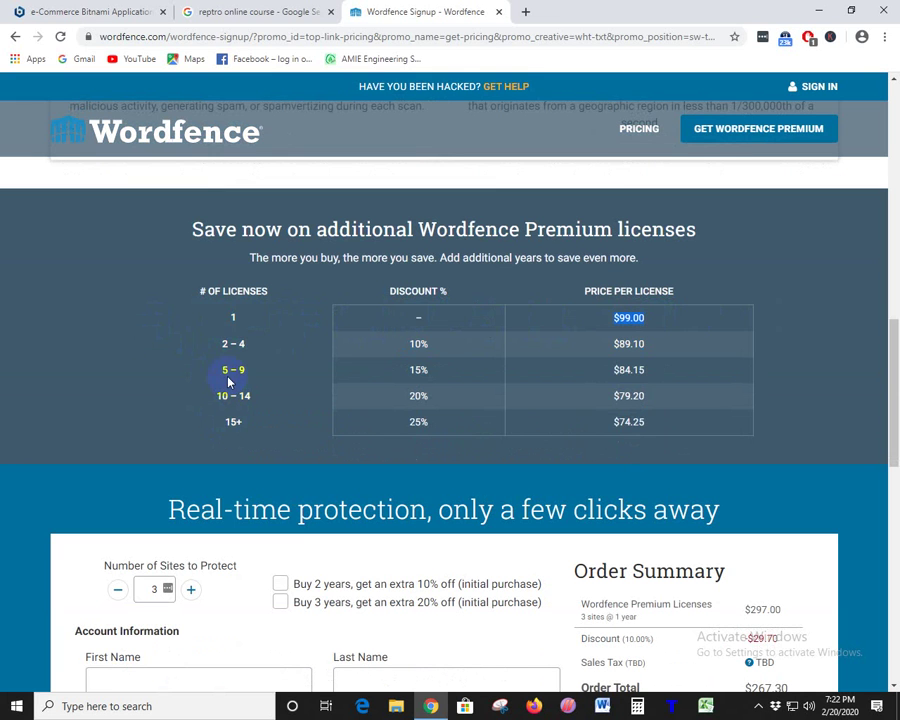
left_click_drag(222, 370, 281, 368)
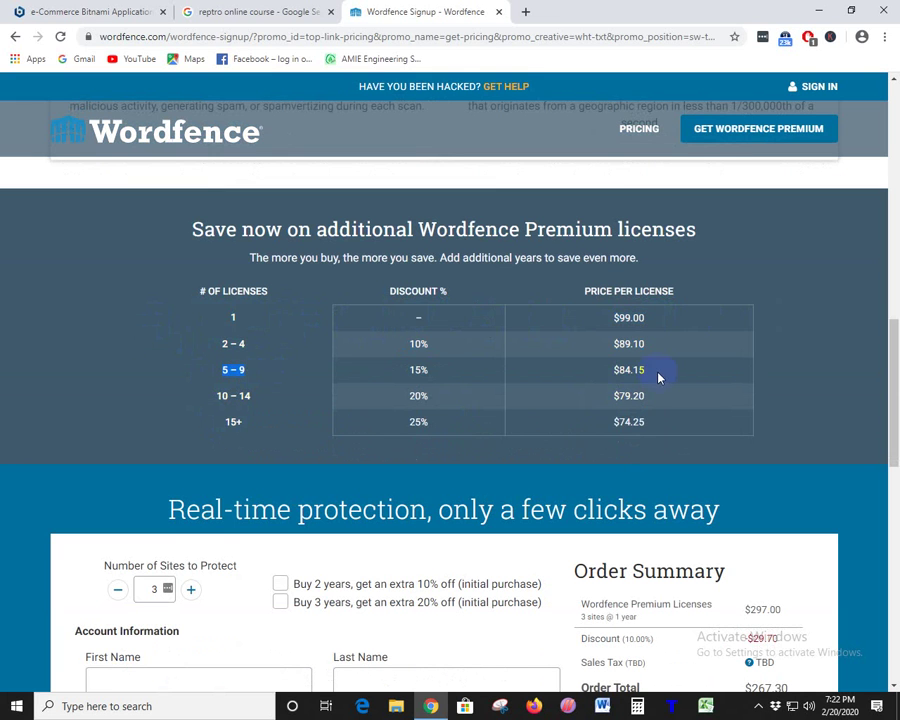
left_click_drag(659, 375, 585, 372)
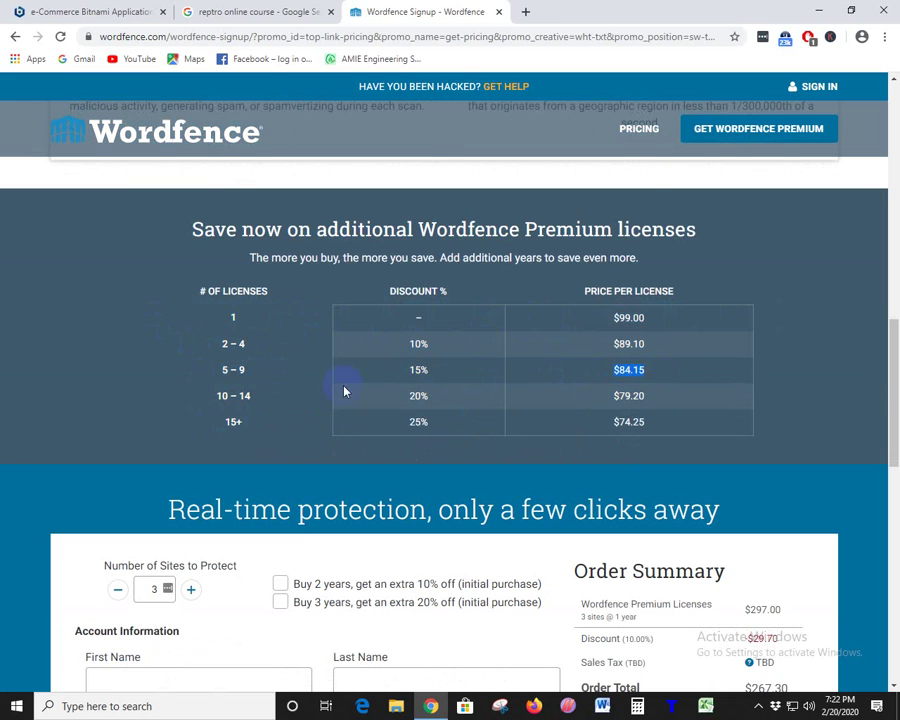
left_click_drag(248, 372, 212, 370)
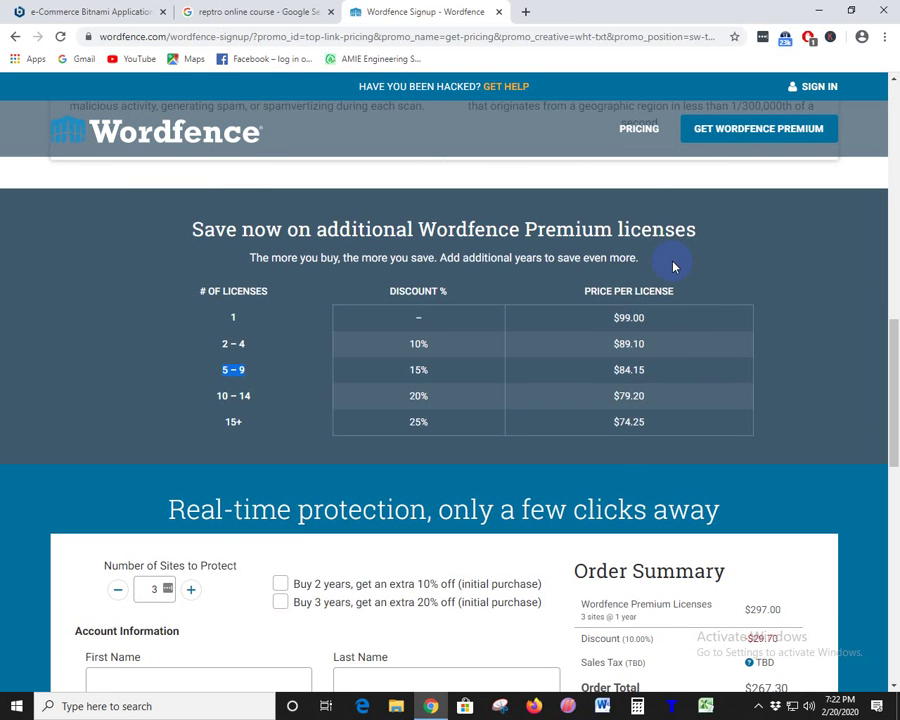
left_click(243, 355)
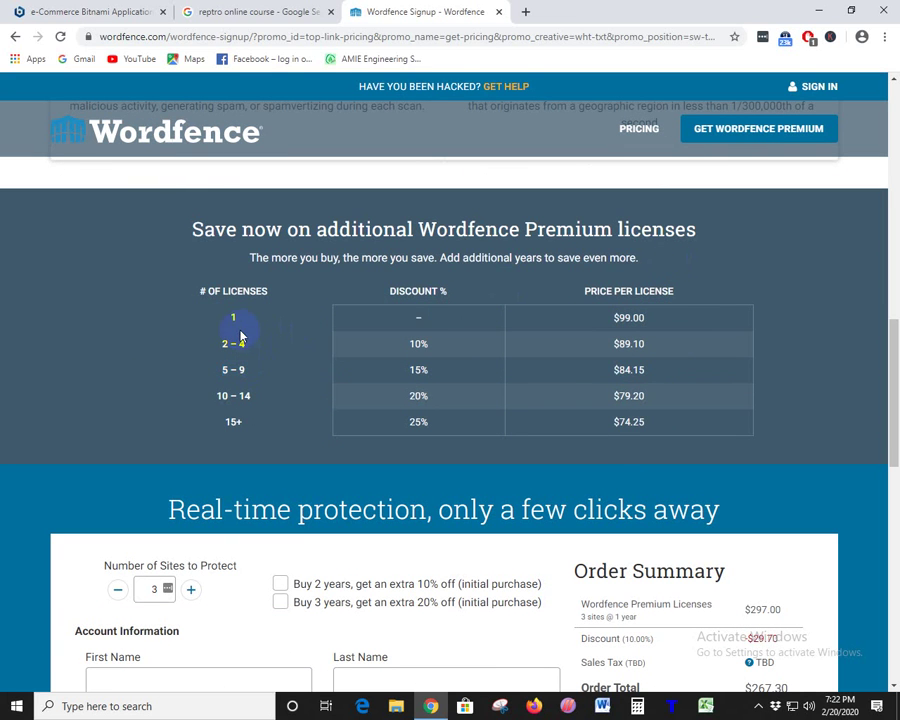
left_click_drag(237, 323, 217, 317)
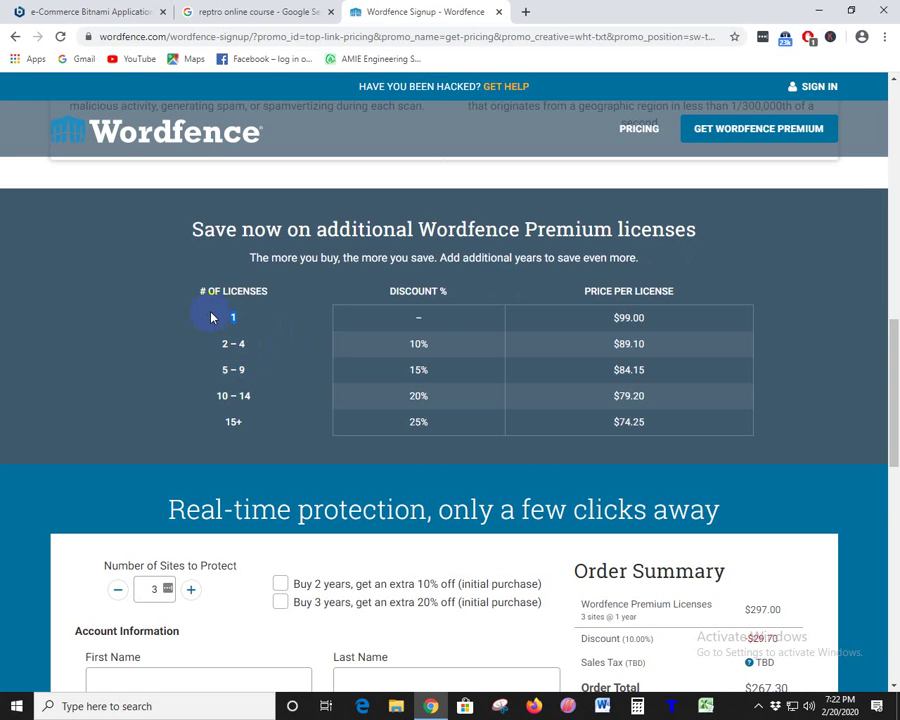
left_click_drag(249, 342, 224, 345)
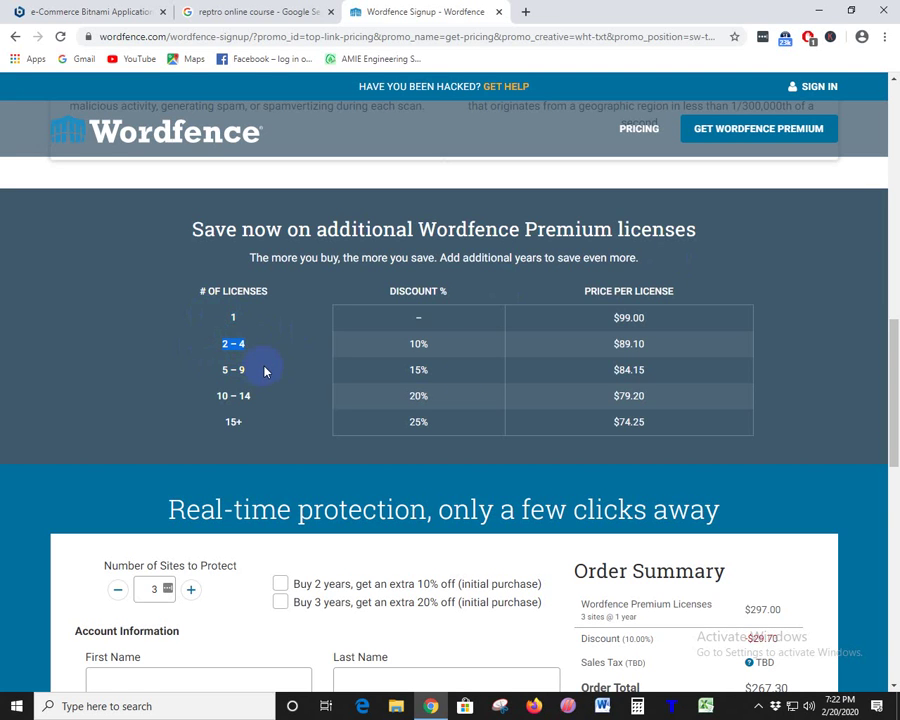
left_click_drag(687, 343, 603, 346)
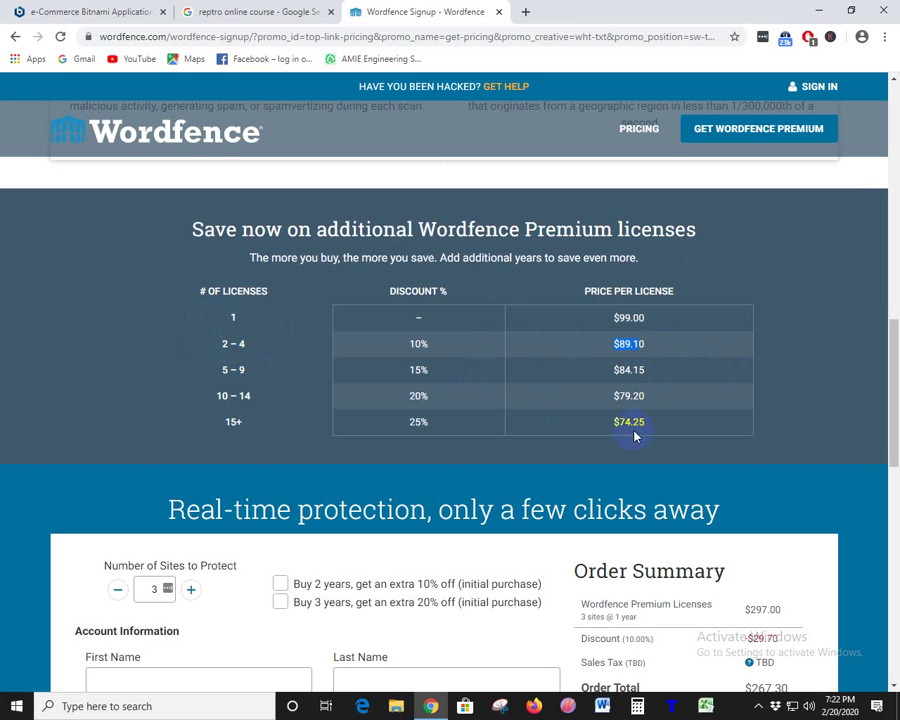
left_click_drag(640, 428, 147, 418)
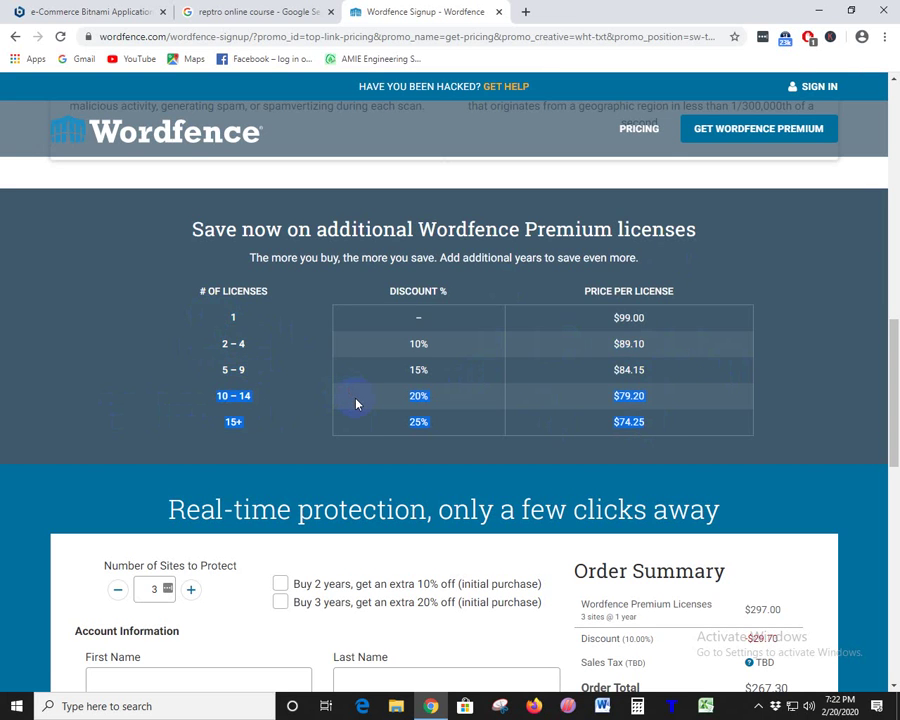
scroll(662, 424, "up", 4)
scroll(667, 428, "down", 3)
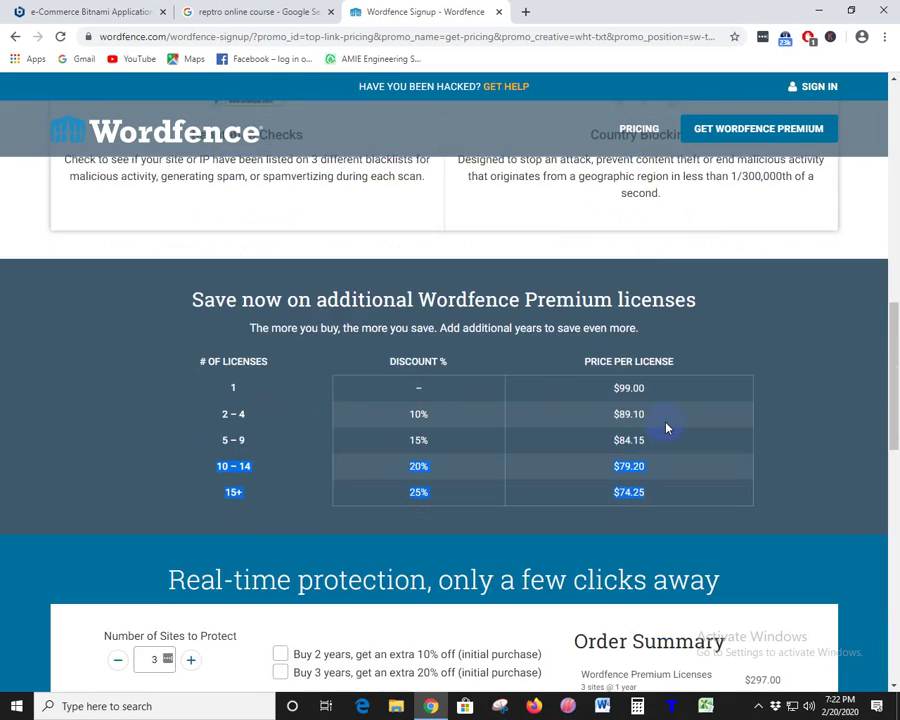
scroll(667, 428, "down", 4)
scroll(572, 368, "up", 9)
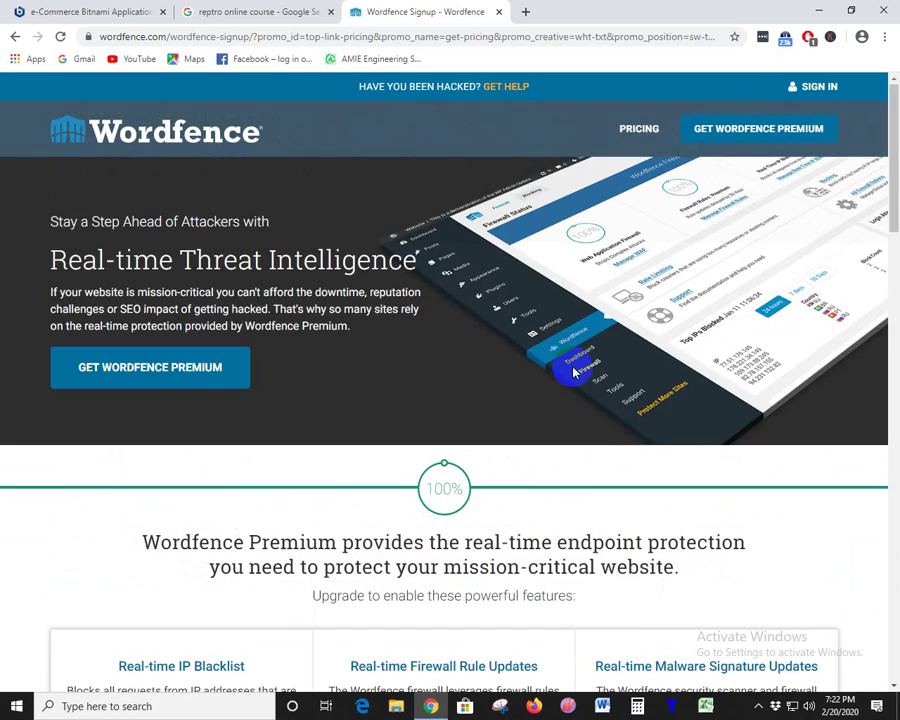
- Switch to the reptro online course search results and close that Google tab
left_click(300, 12)
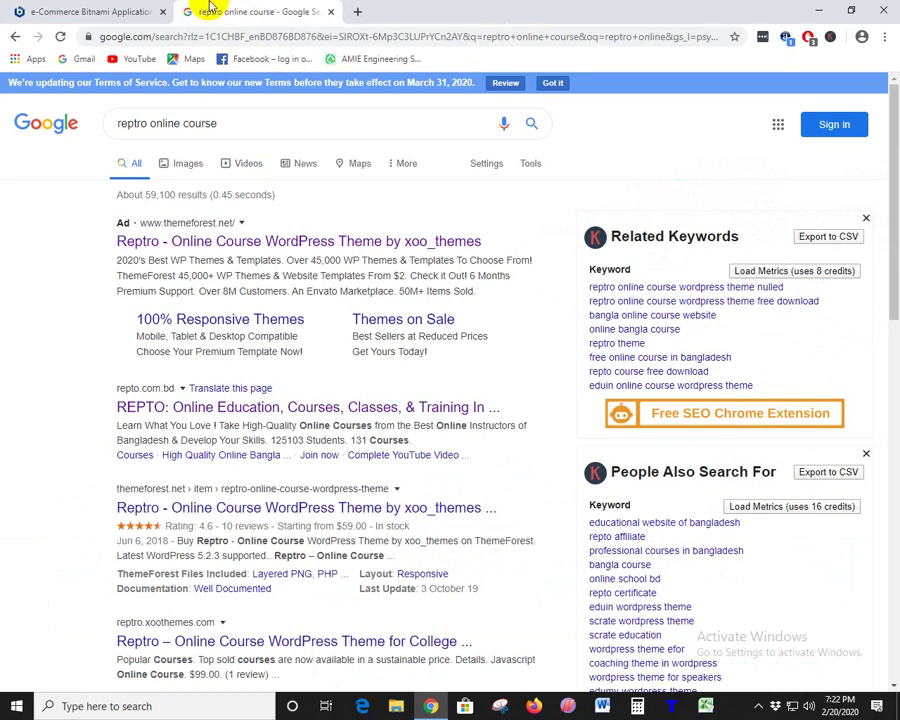
left_click(330, 11)
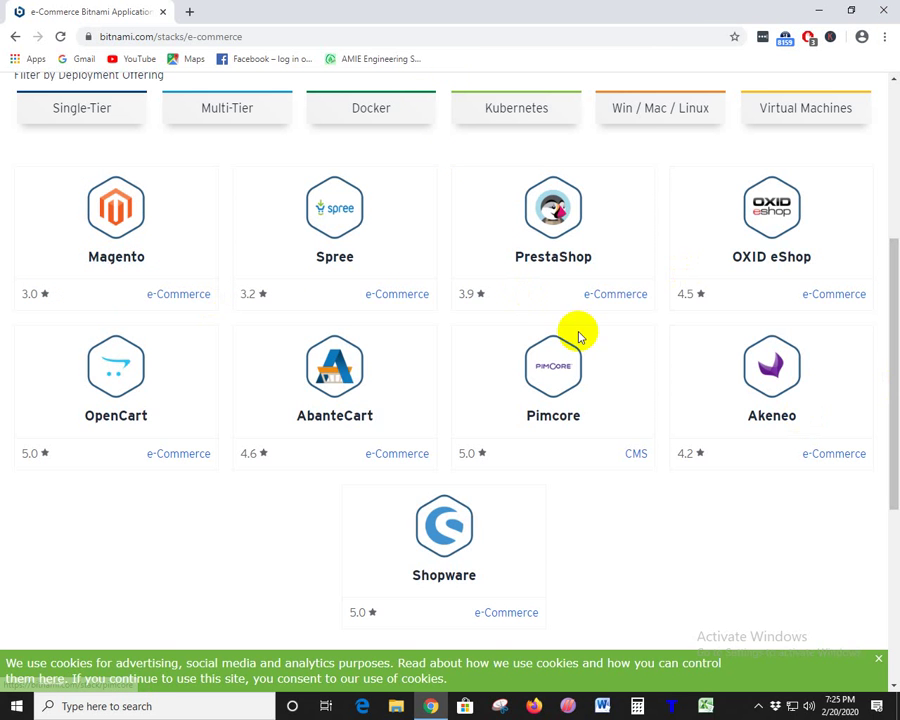
- Return to the Bitnami stacks catalog and open the Database category in a new tab
left_click(13, 34)
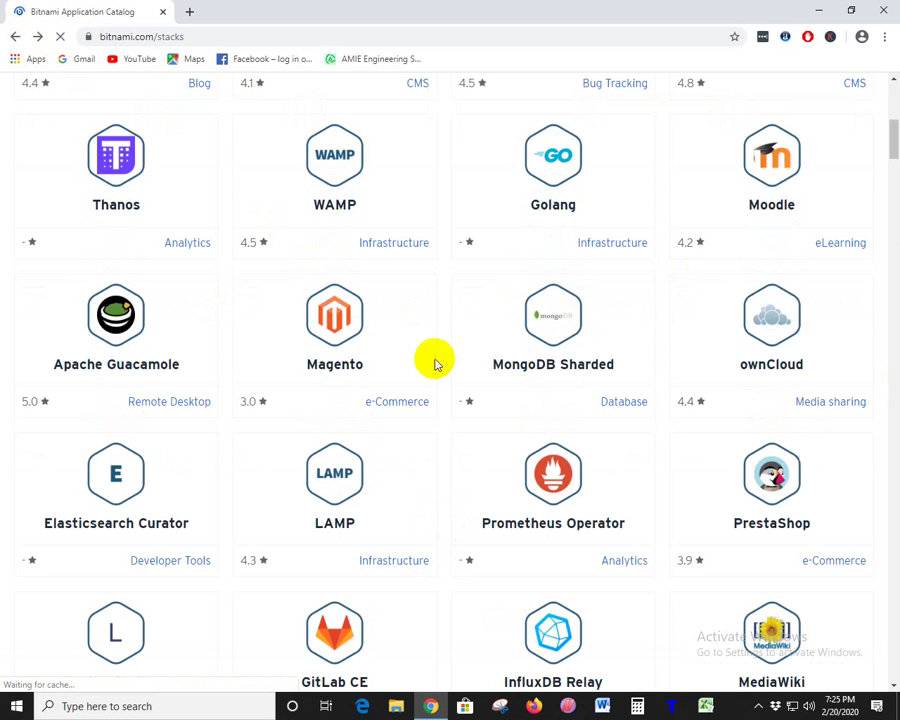
right_click(627, 401)
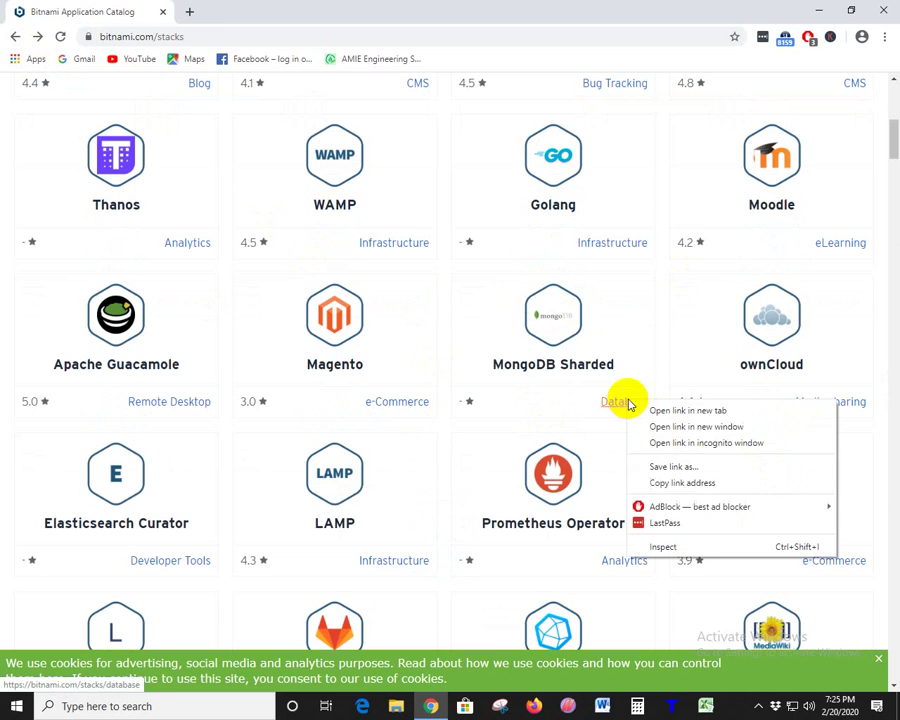
left_click(660, 409)
left_click(220, 14)
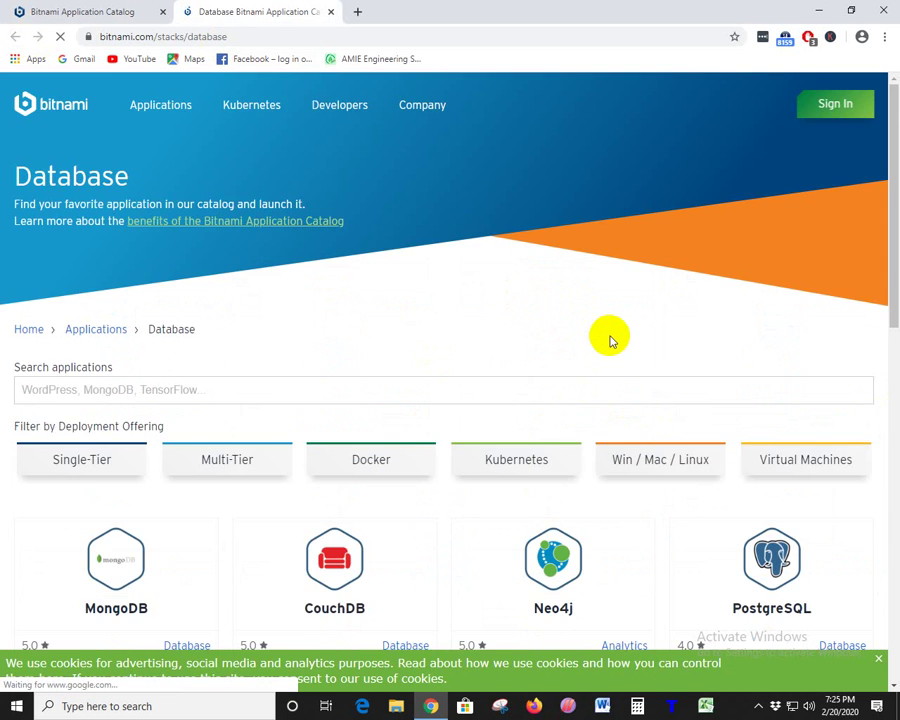
scroll(604, 334, "down", 5)
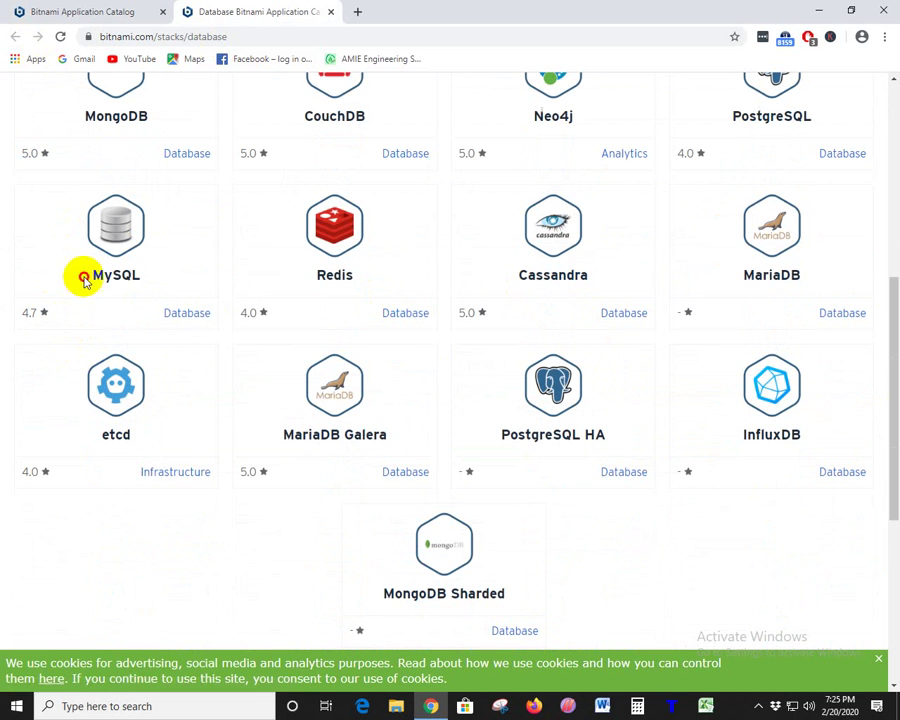
- Highlight the MySQL, MariaDB and MongoDB stack names on the Database page
left_click_drag(80, 277, 161, 277)
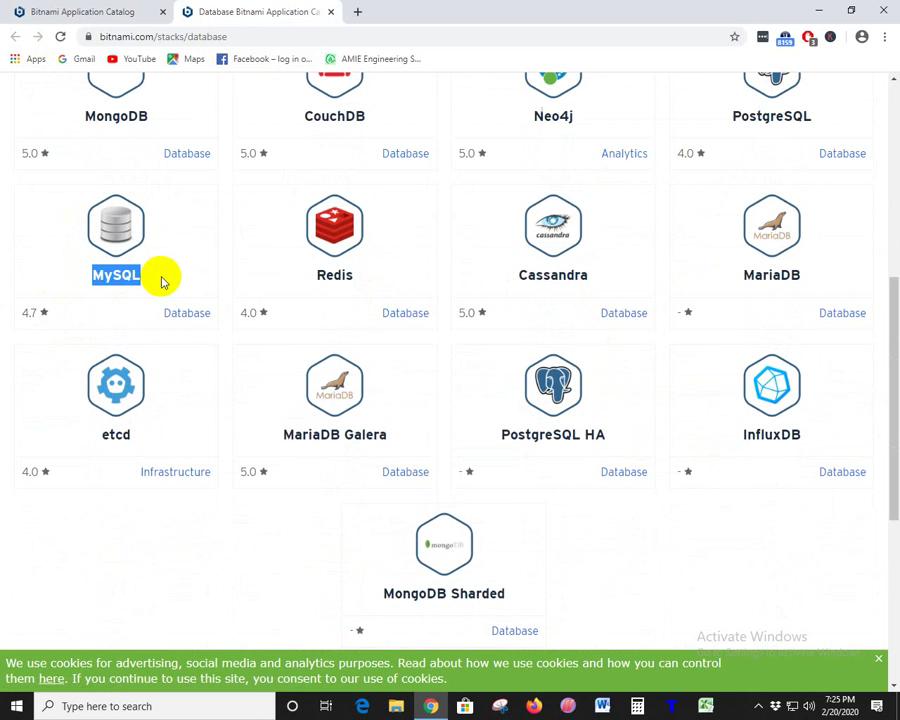
left_click_drag(818, 286, 704, 274)
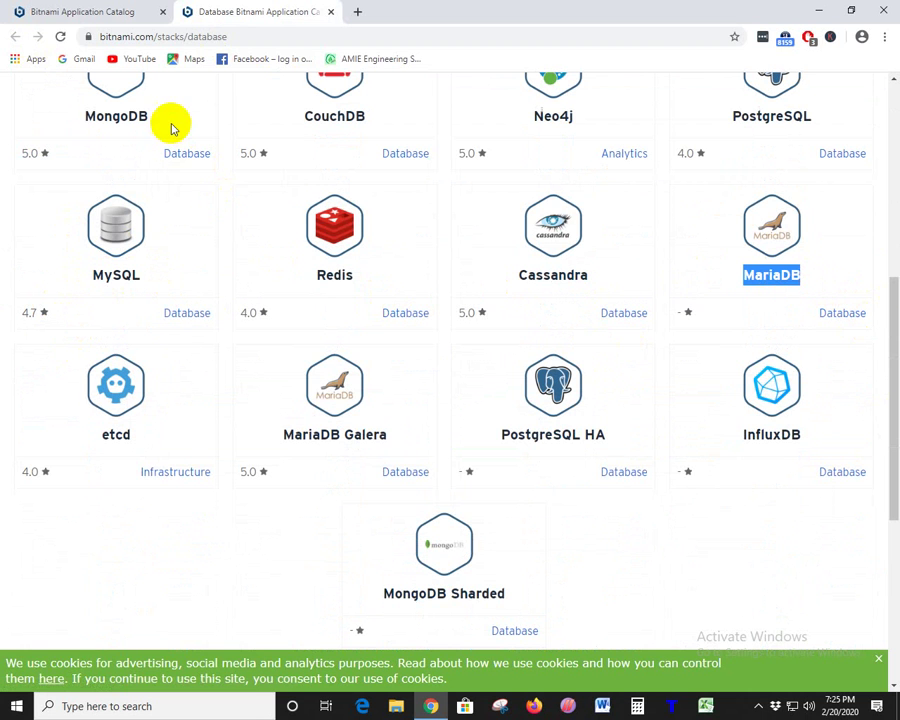
left_click_drag(165, 118, 60, 119)
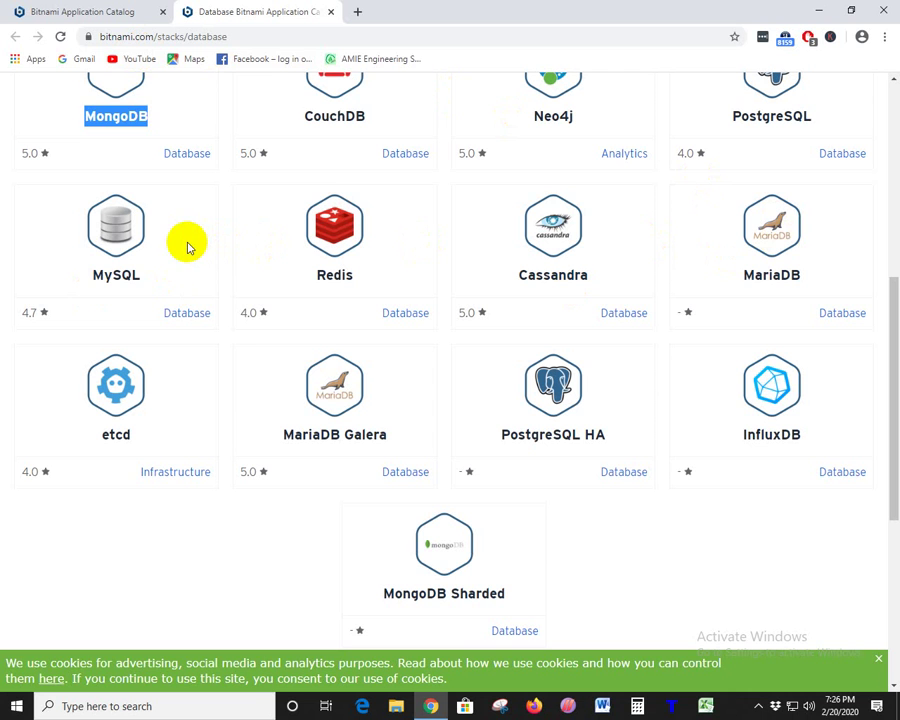
- Highlight the MySQL, MariaDB, MongoDB and CouchDB names, then close the Database tab
left_click_drag(171, 275, 76, 281)
left_click_drag(818, 273, 608, 268)
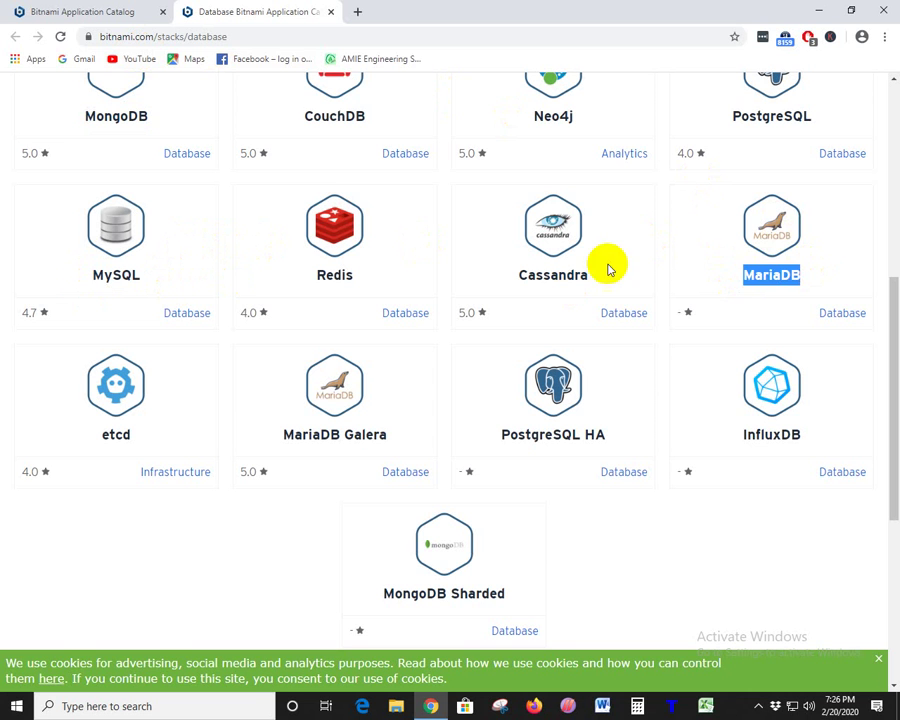
left_click_drag(172, 113, 53, 120)
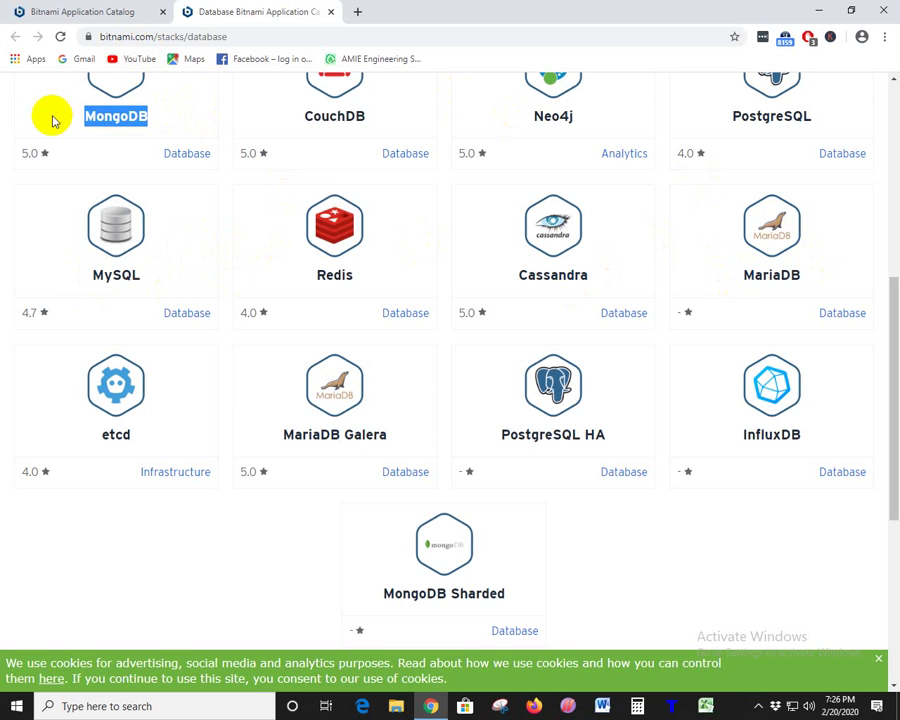
left_click(20, 160)
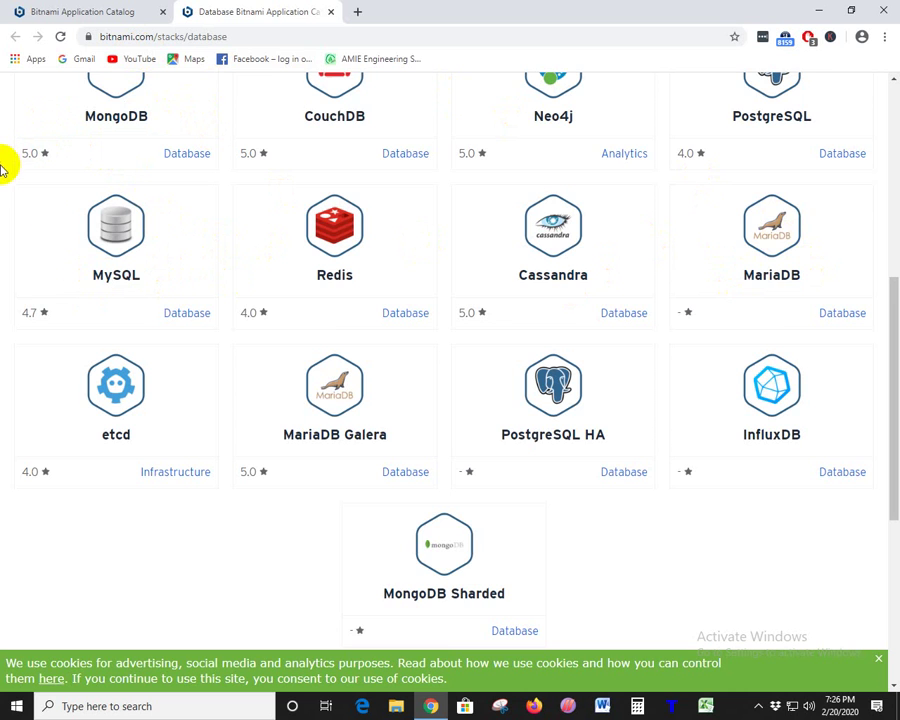
scroll(290, 90, "up", 1)
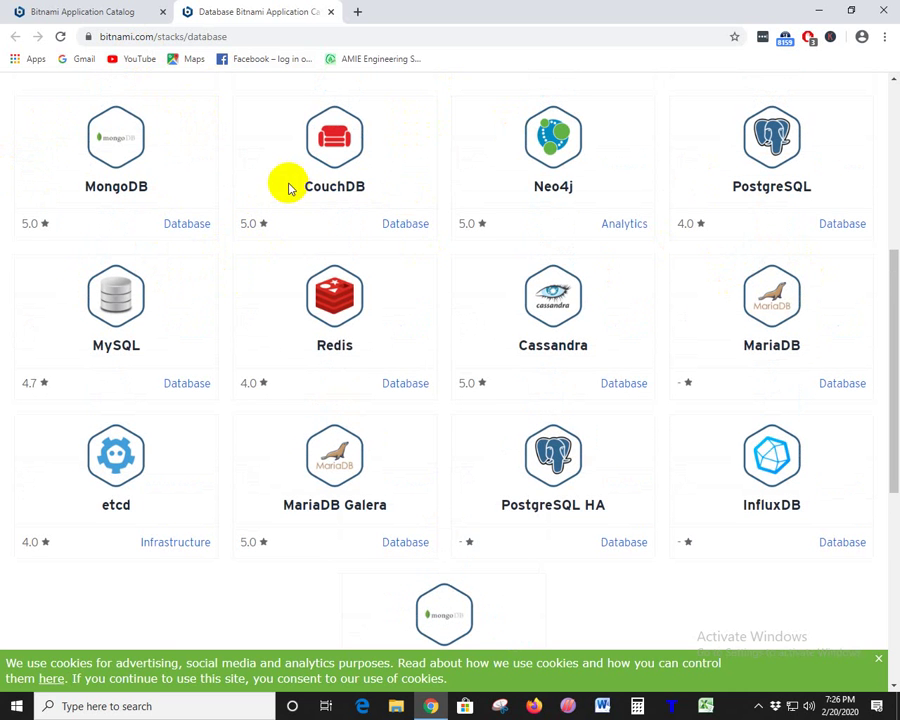
left_click_drag(398, 185, 298, 192)
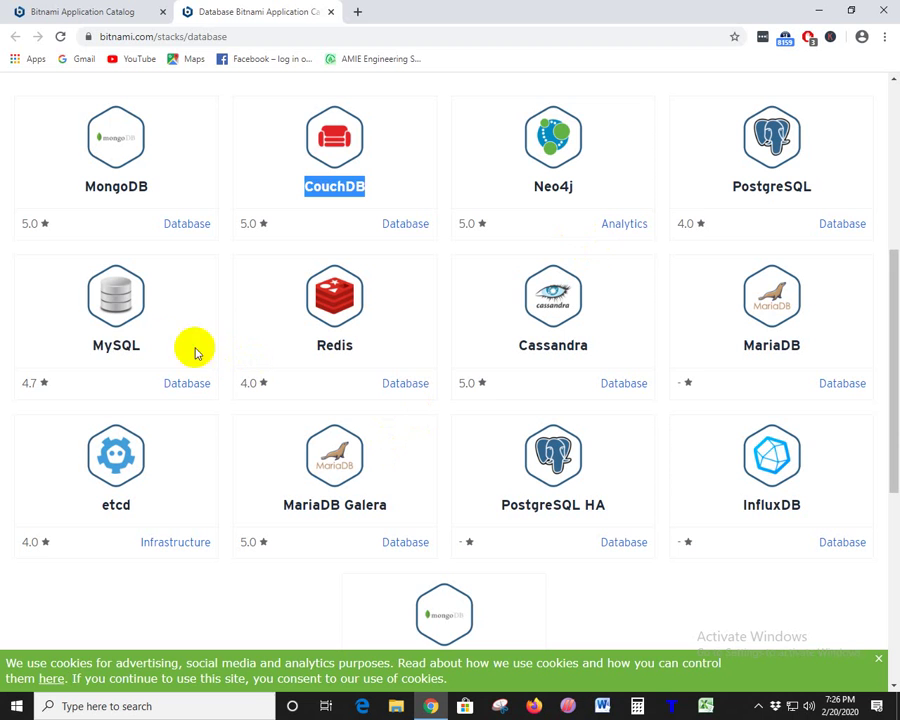
left_click_drag(192, 347, 75, 344)
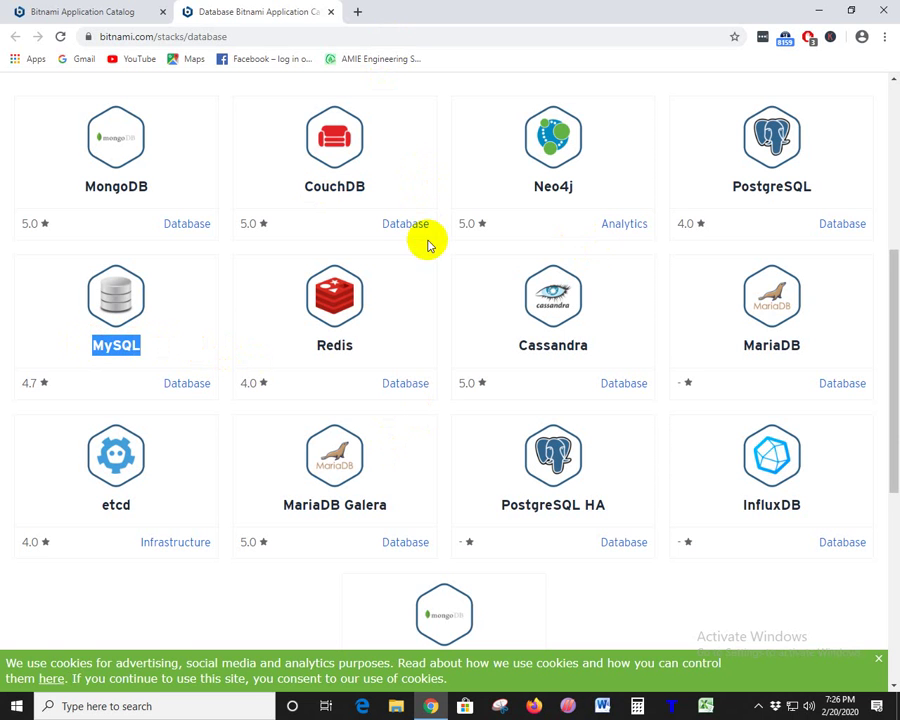
left_click(331, 12)
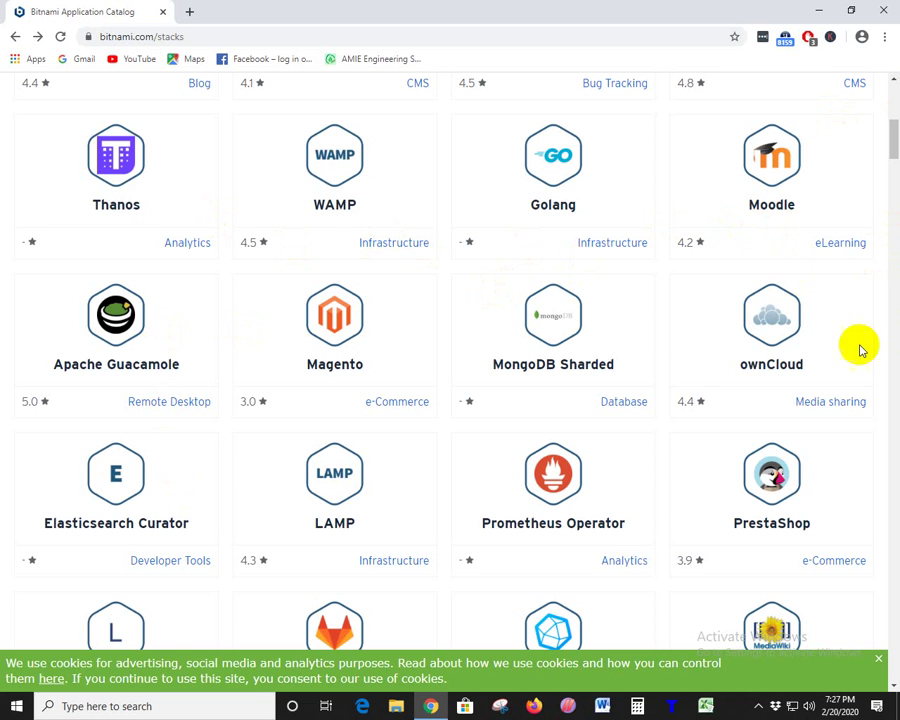
- Open the Media sharing category under ownCloud in a new tab
right_click(836, 402)
left_click(844, 412)
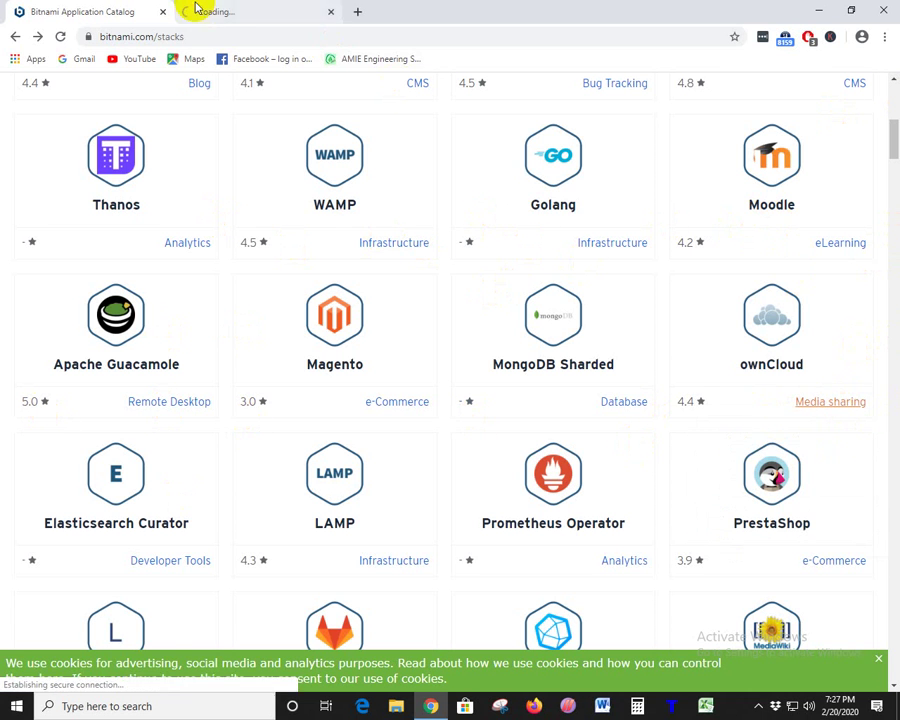
left_click(240, 11)
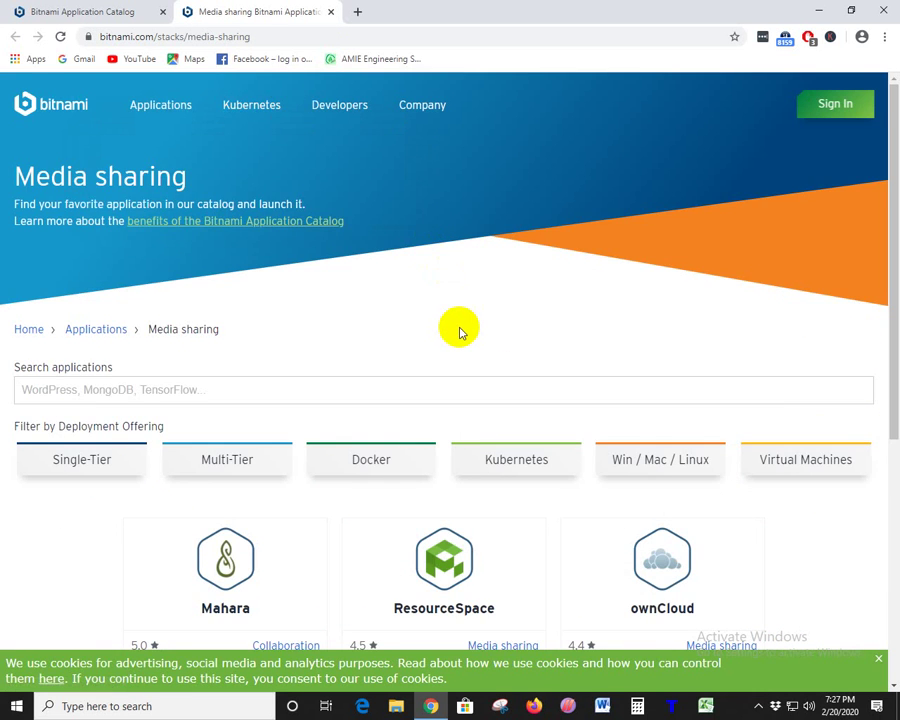
scroll(458, 330, "down", 3)
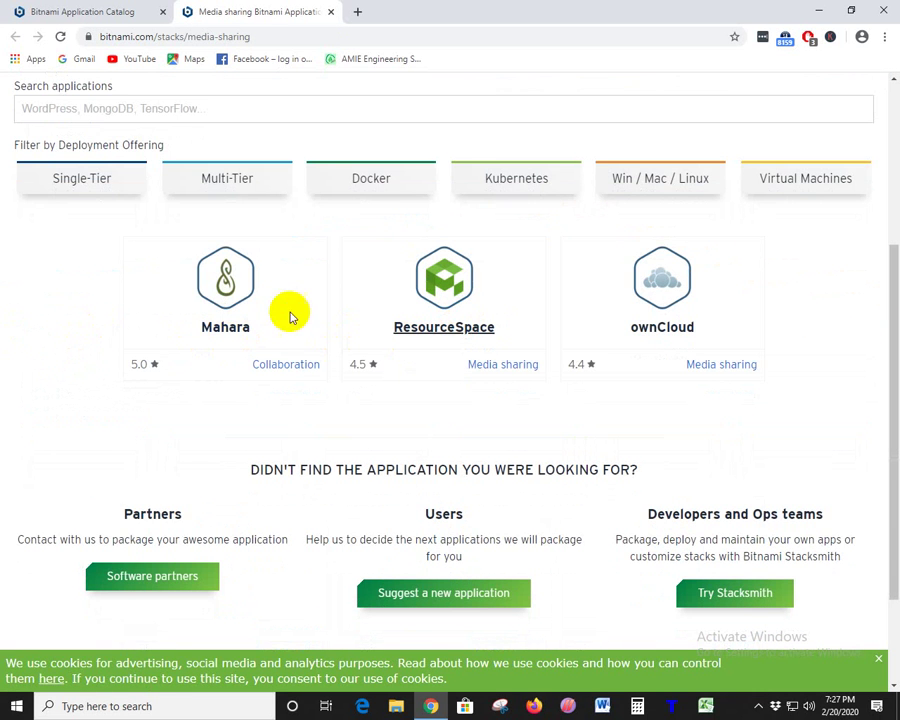
scroll(314, 286, "up", 2)
scroll(398, 252, "down", 2)
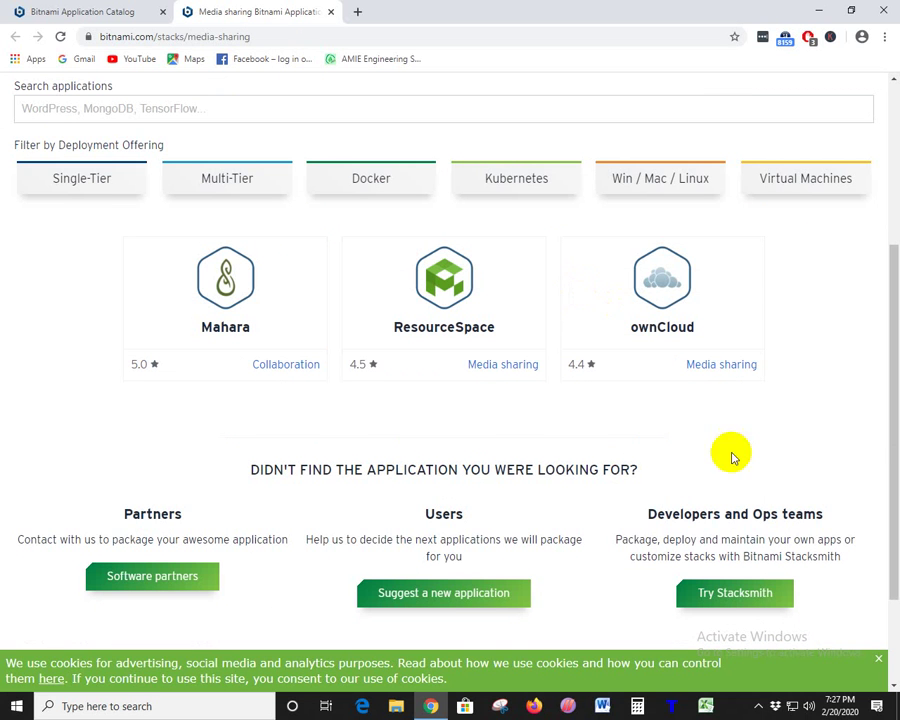
left_click_drag(628, 327, 697, 367)
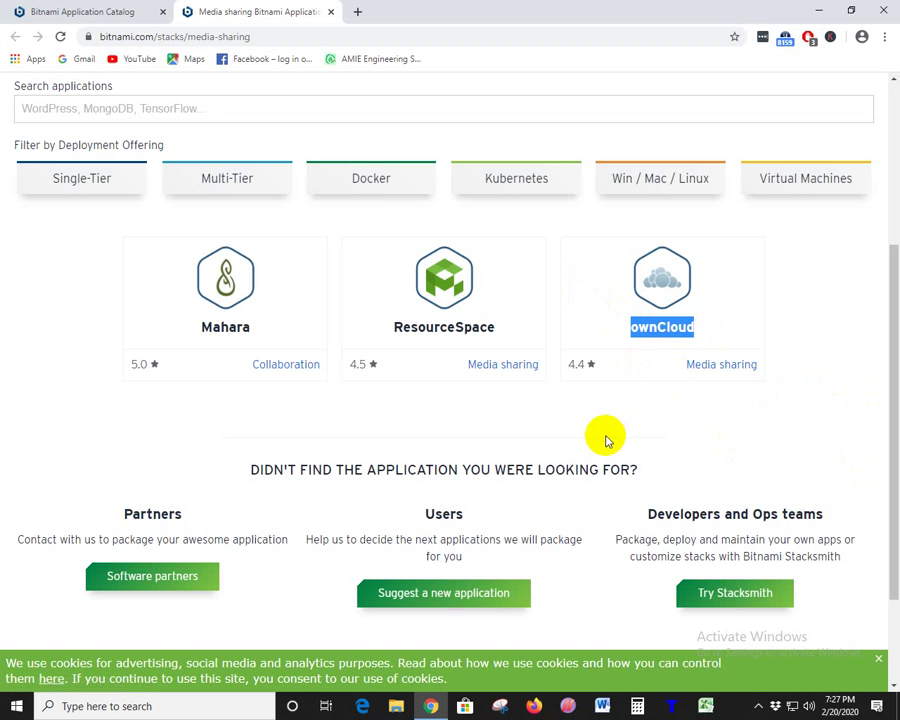
left_click_drag(265, 327, 181, 318)
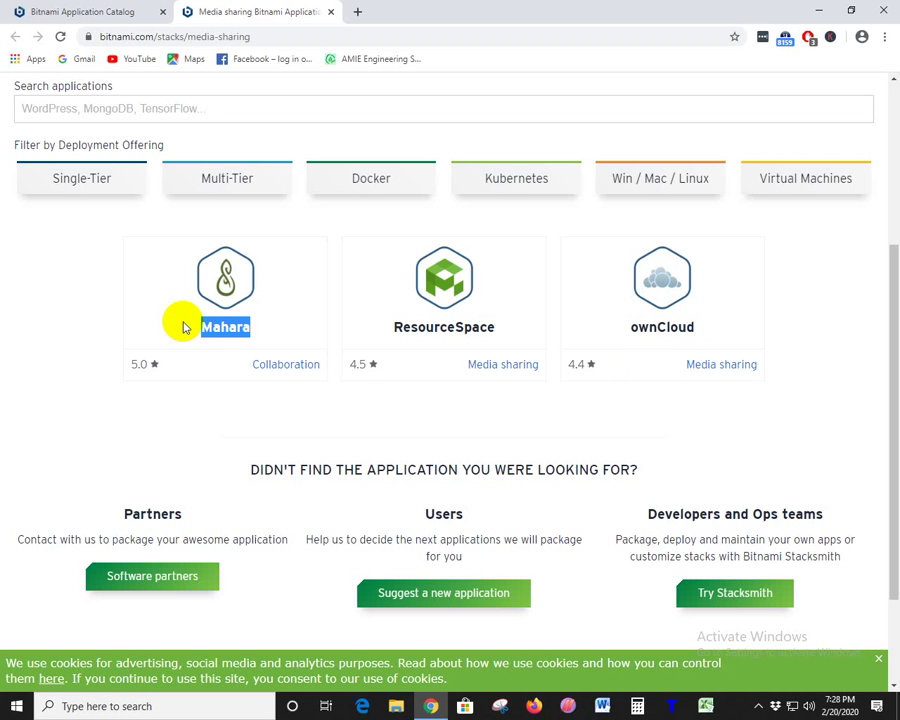
left_click_drag(698, 327, 602, 337)
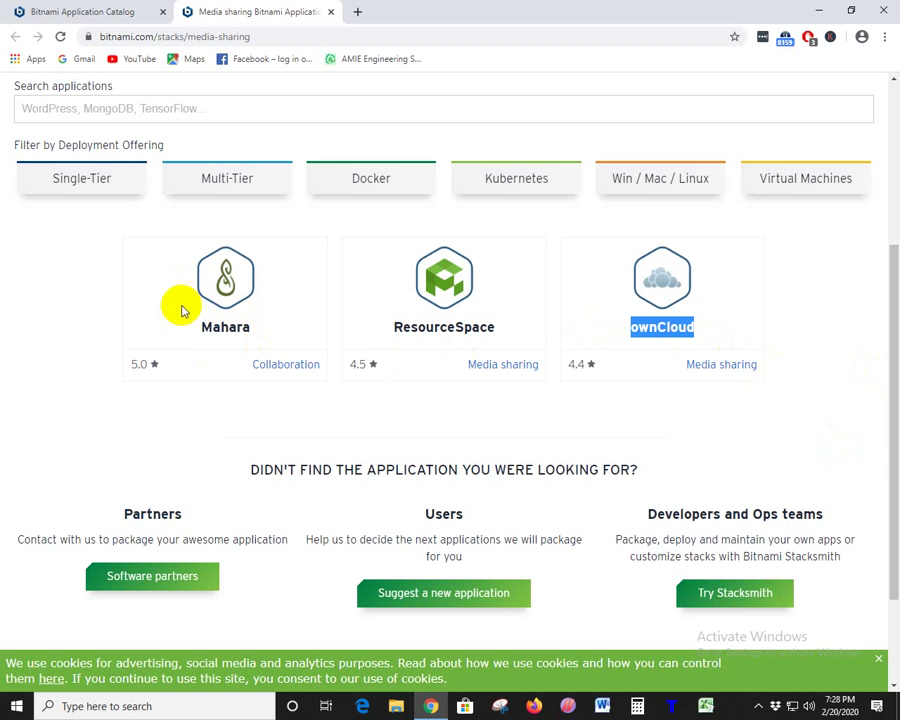
left_click(710, 352)
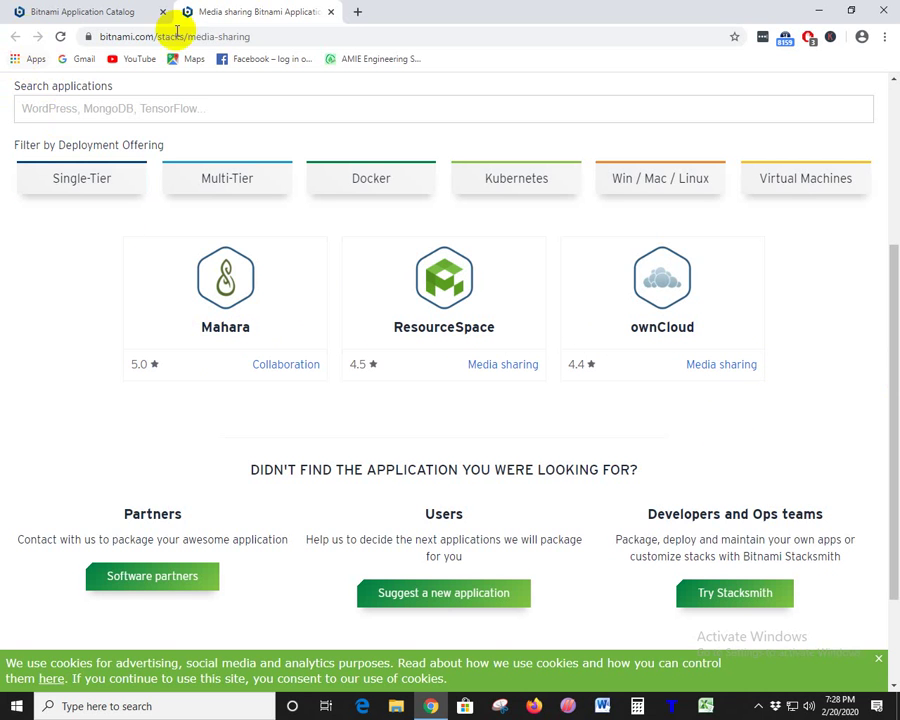
- Close the Media sharing tab and scroll the catalog down to the Wiki category link
left_click(330, 13)
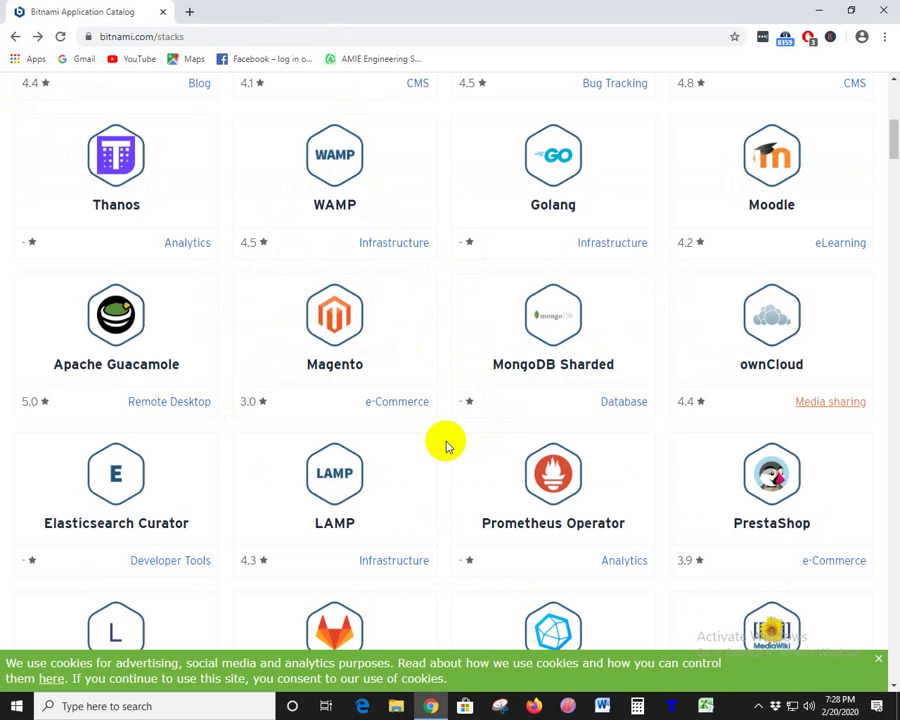
scroll(646, 408, "down", 2)
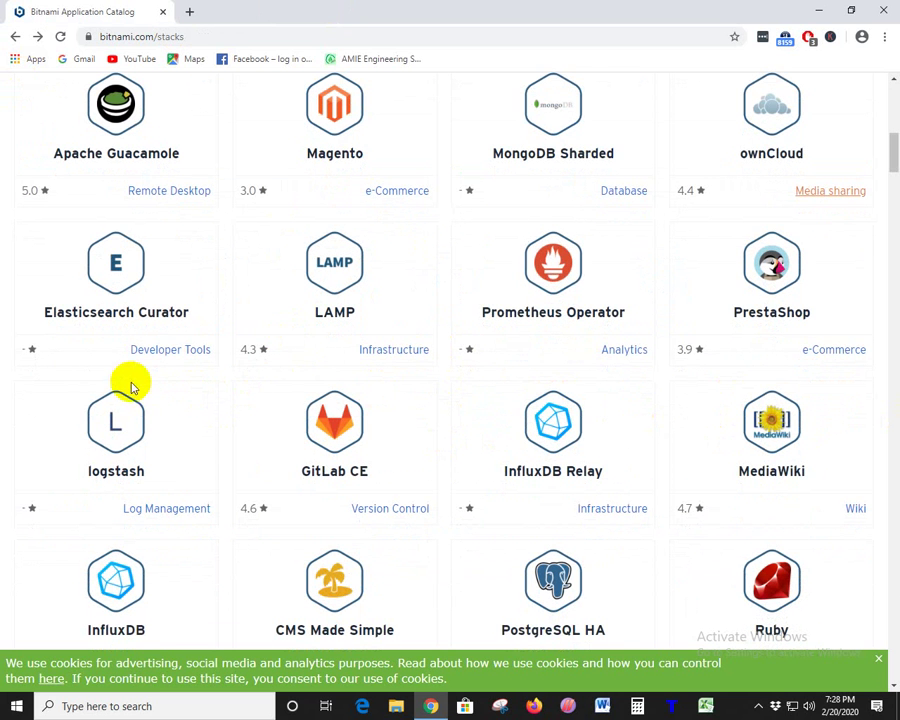
scroll(770, 358, "down", 2)
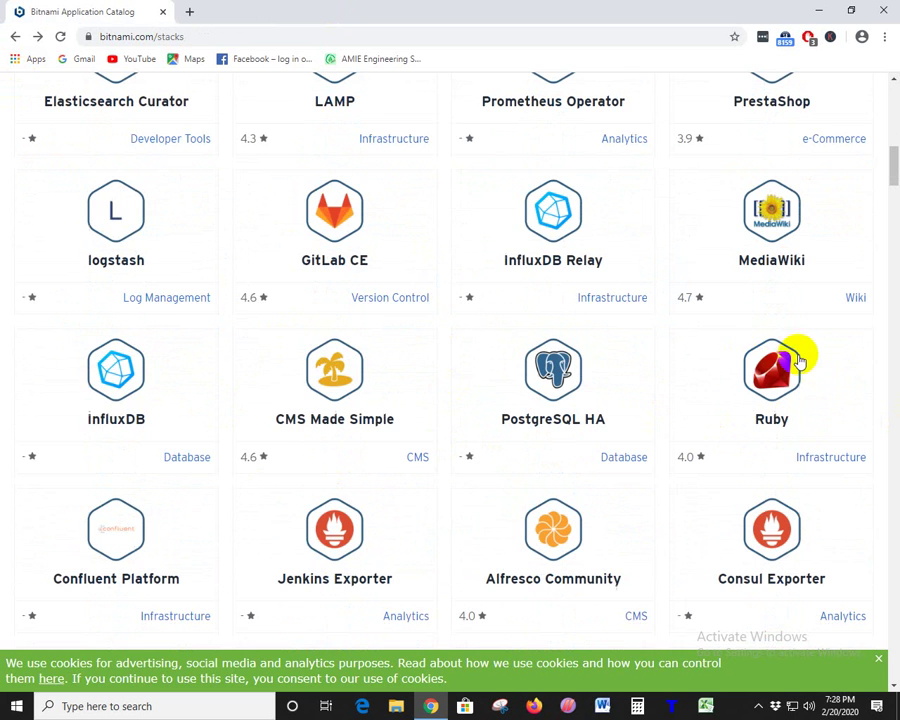
right_click(855, 305)
- Open the Wiki category in a new tab and highlight the DokuWiki and MediaWiki titles
left_click(845, 311)
left_click(287, 10)
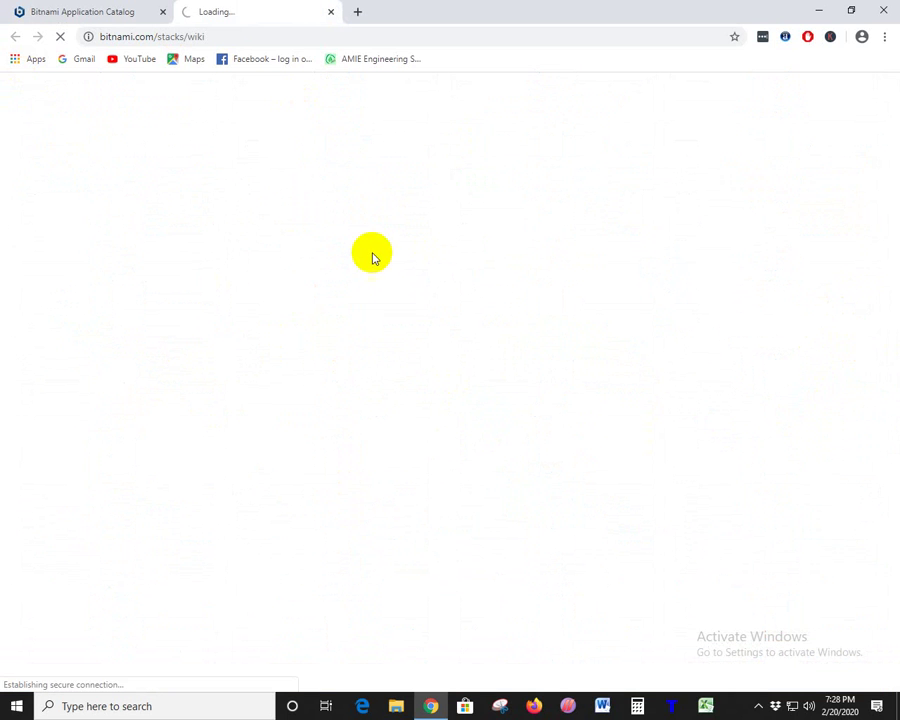
scroll(524, 344, "down", 4)
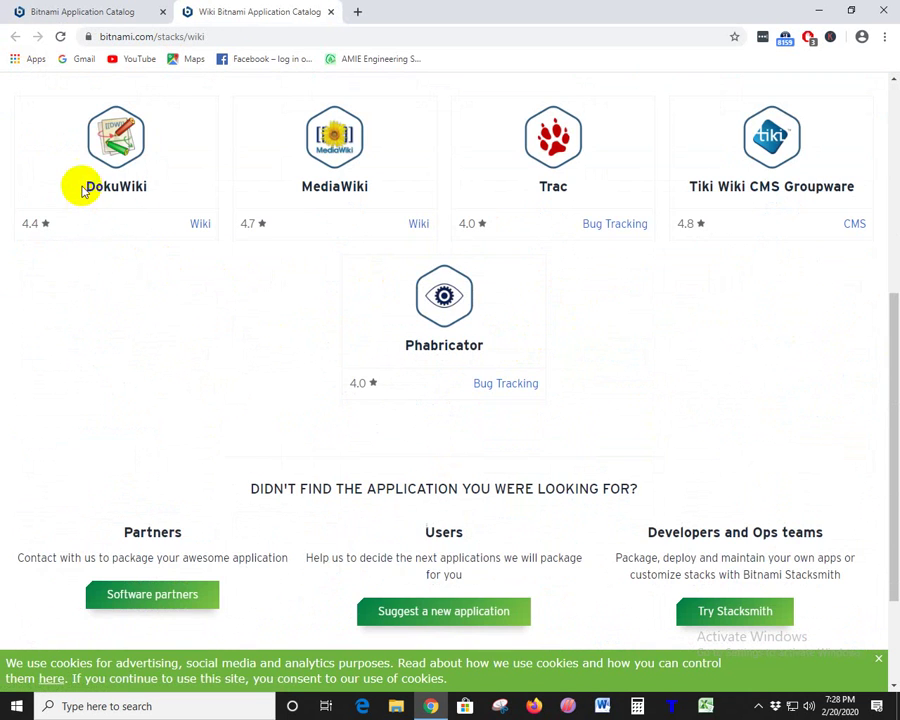
left_click_drag(80, 187, 212, 207)
left_click_drag(295, 187, 412, 187)
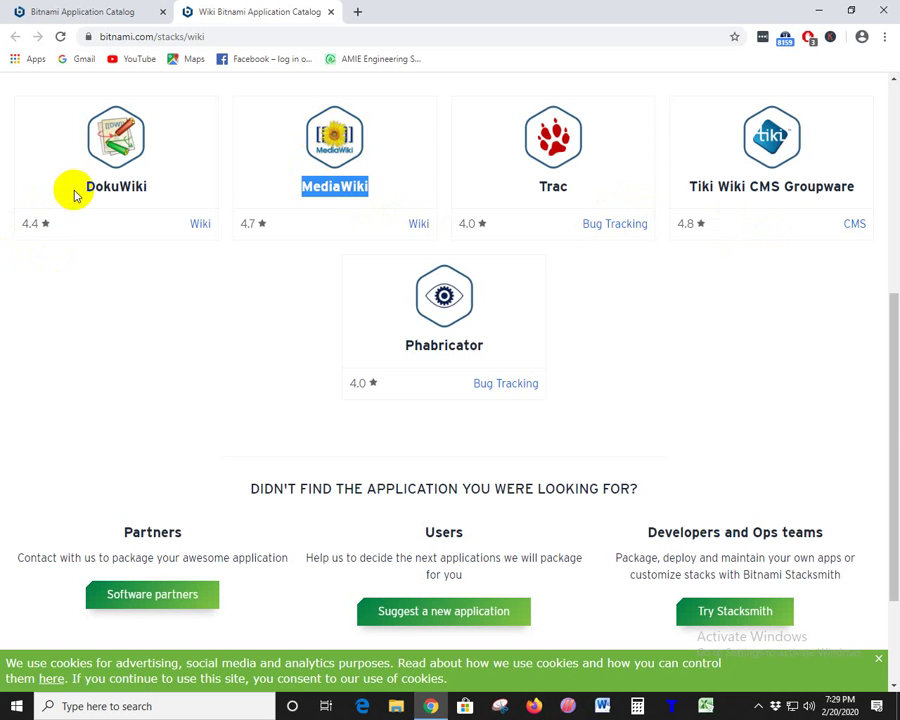
left_click_drag(76, 190, 166, 188)
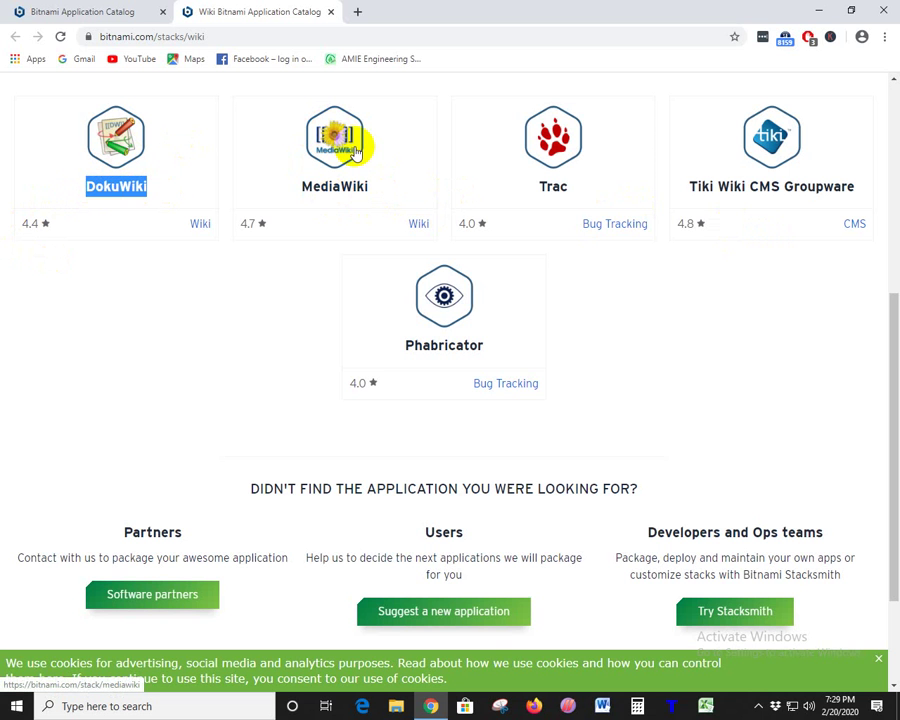
- In a new tab, search 'wiki', search Wikipedia for 'cricket', and open the Cricket article
left_click(359, 13)
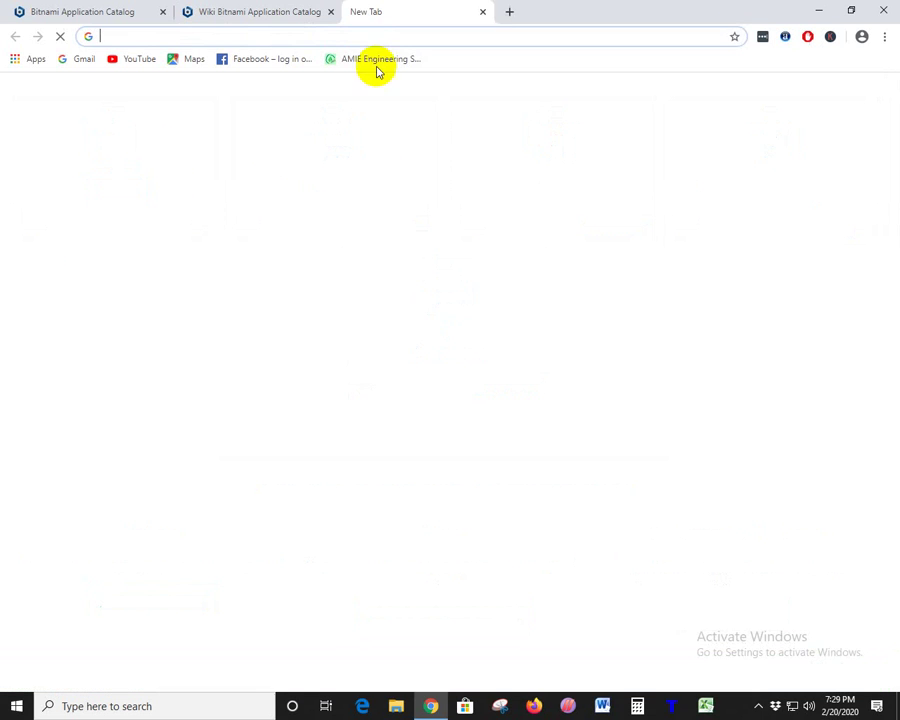
type("wiki")
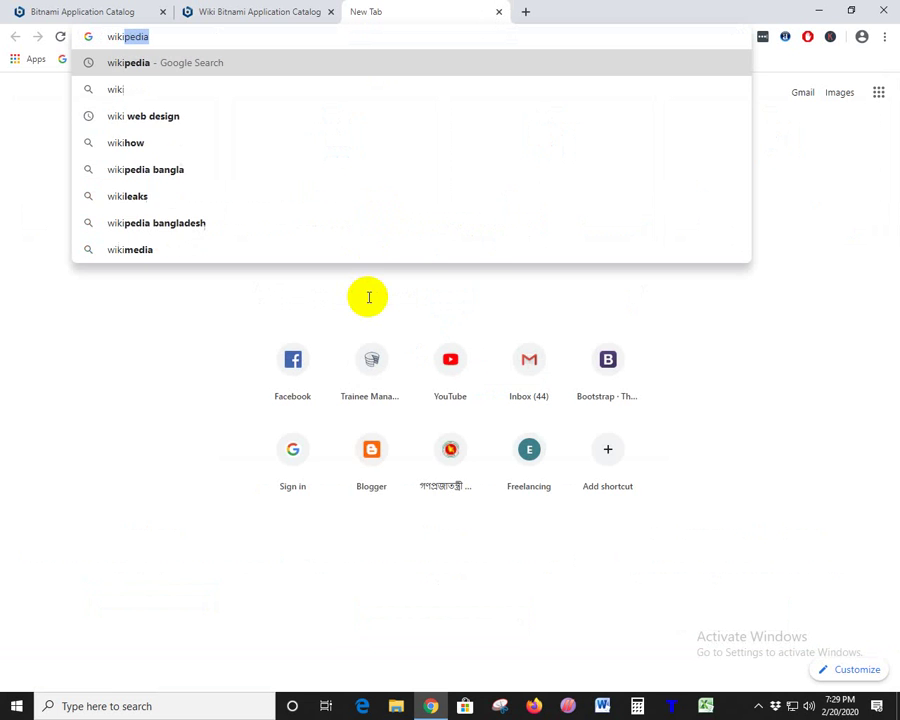
key("Return")
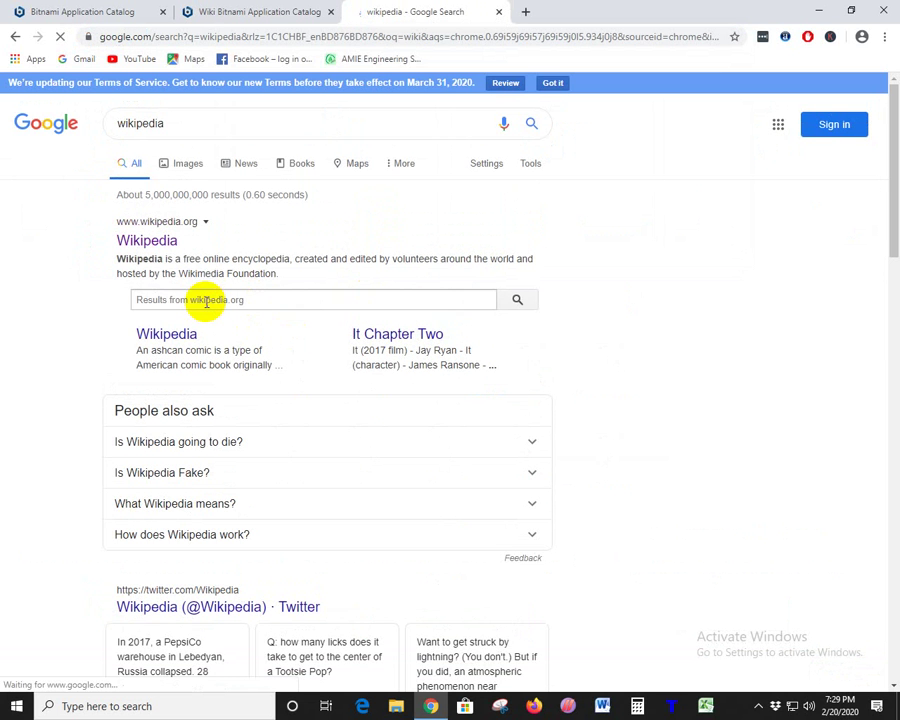
left_click(207, 299)
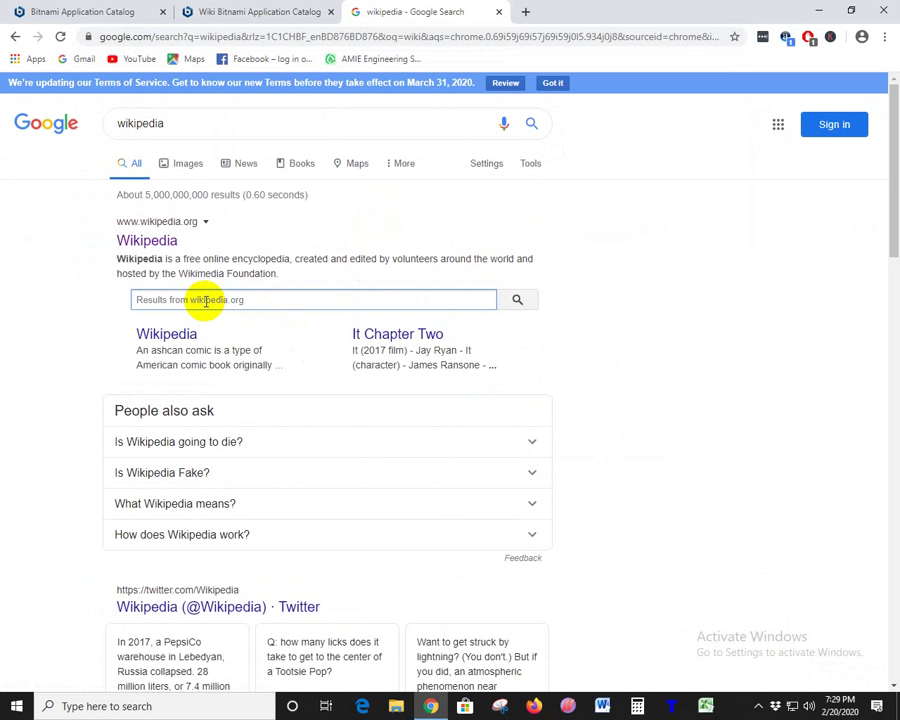
type("cr")
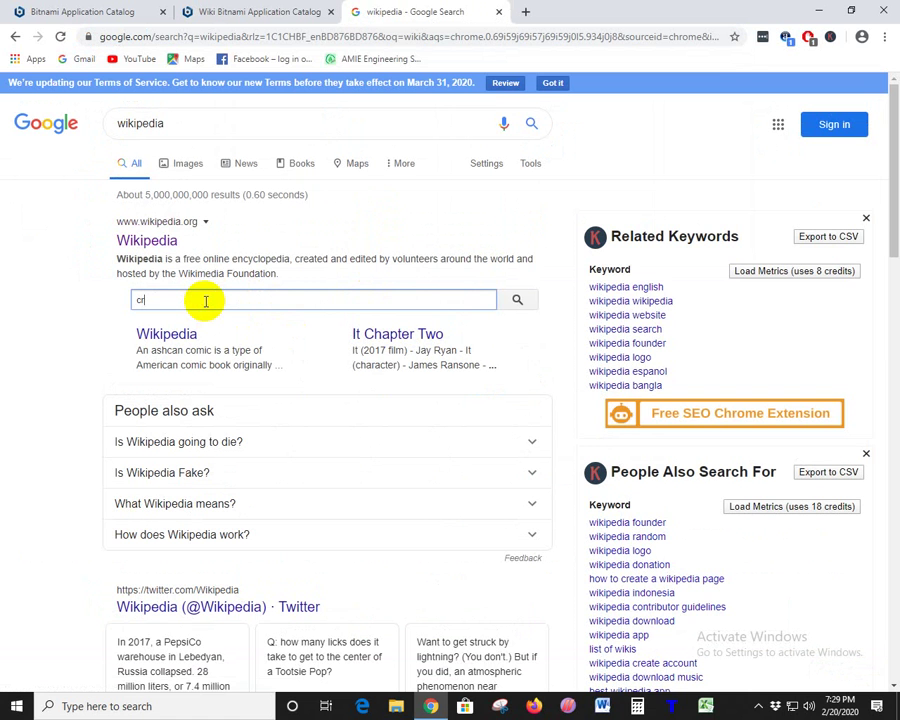
type("icket")
key("Return")
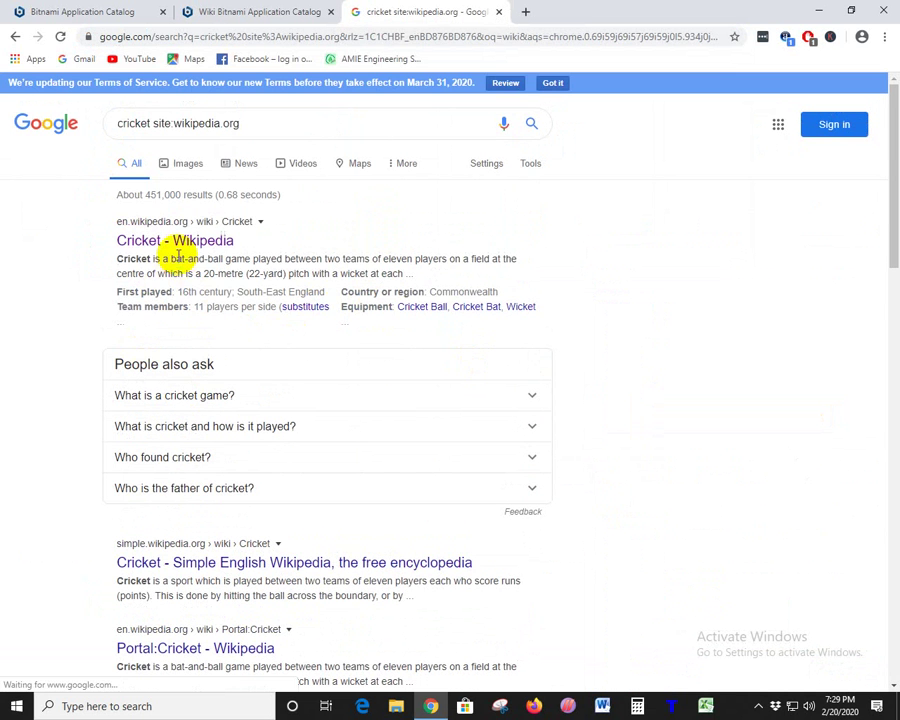
left_click(208, 244)
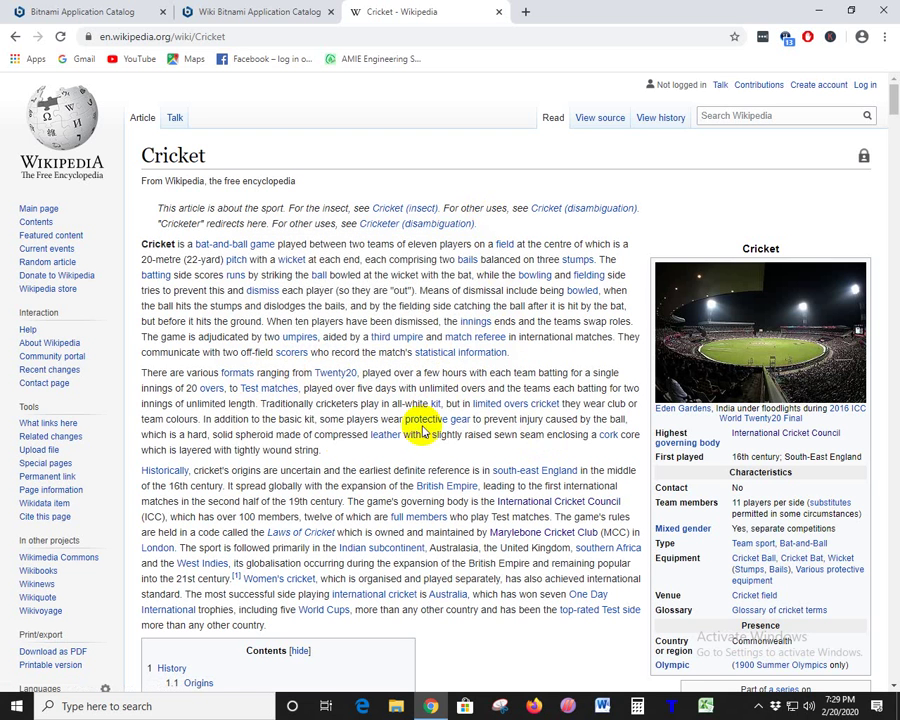
- Check the Bitnami tabs, return to the Cricket article and open the bails article
left_click(132, 8)
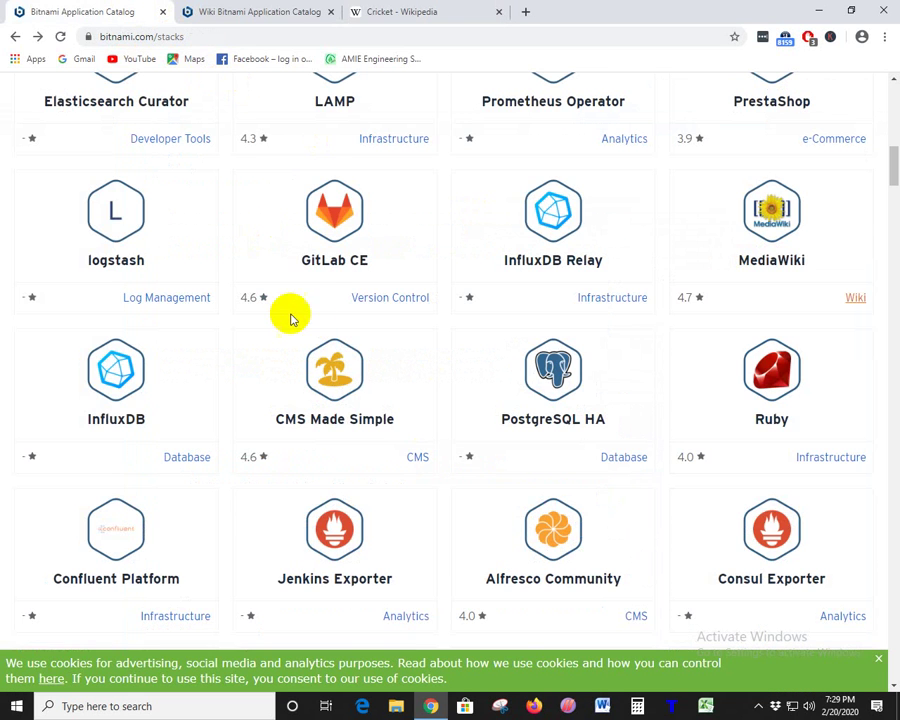
left_click(301, 8)
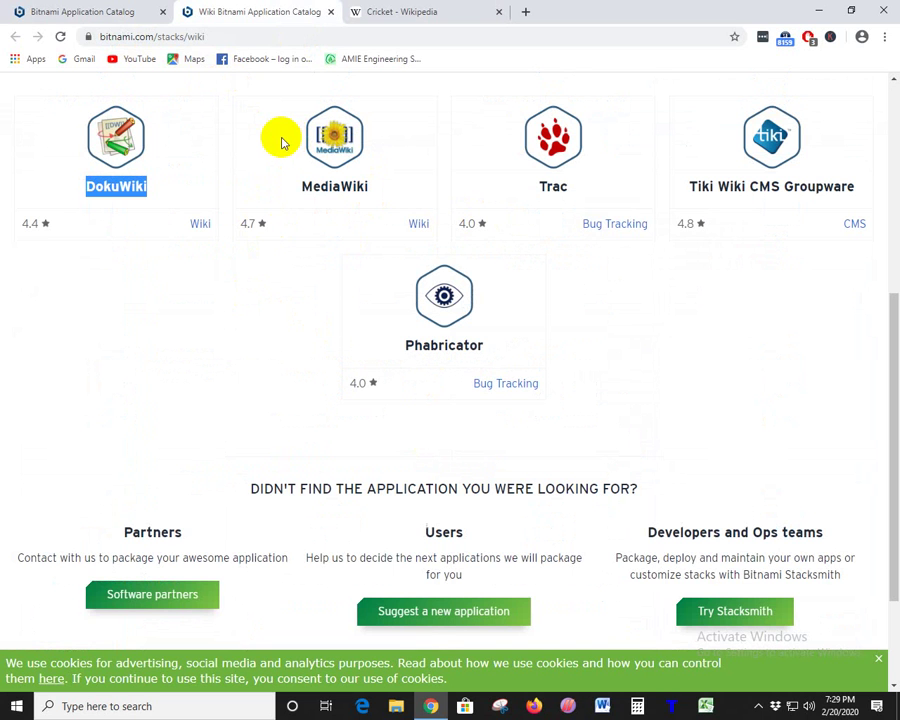
left_click(402, 11)
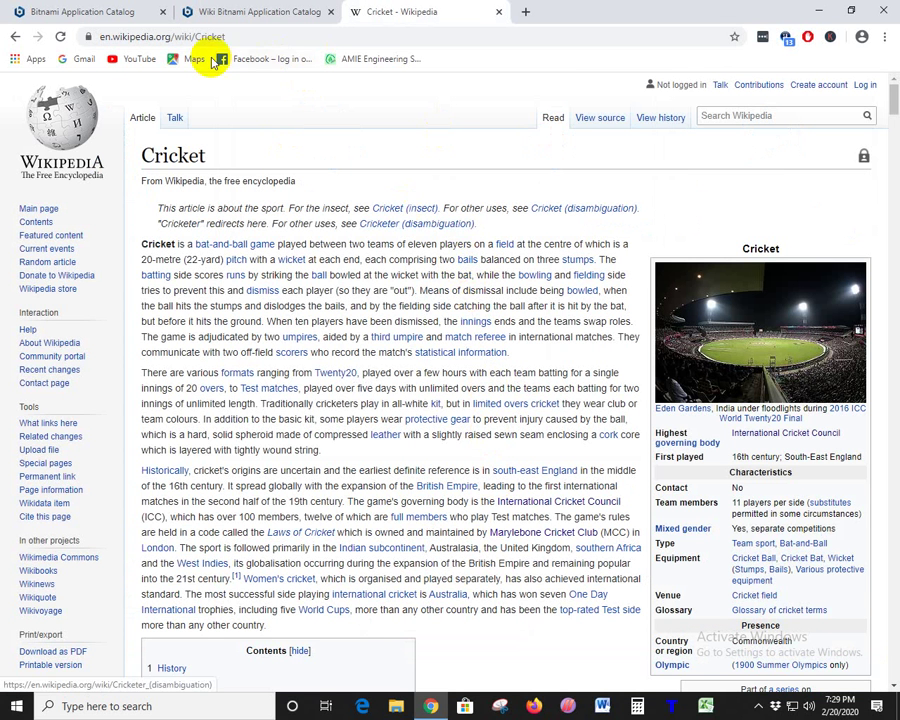
left_click(470, 262)
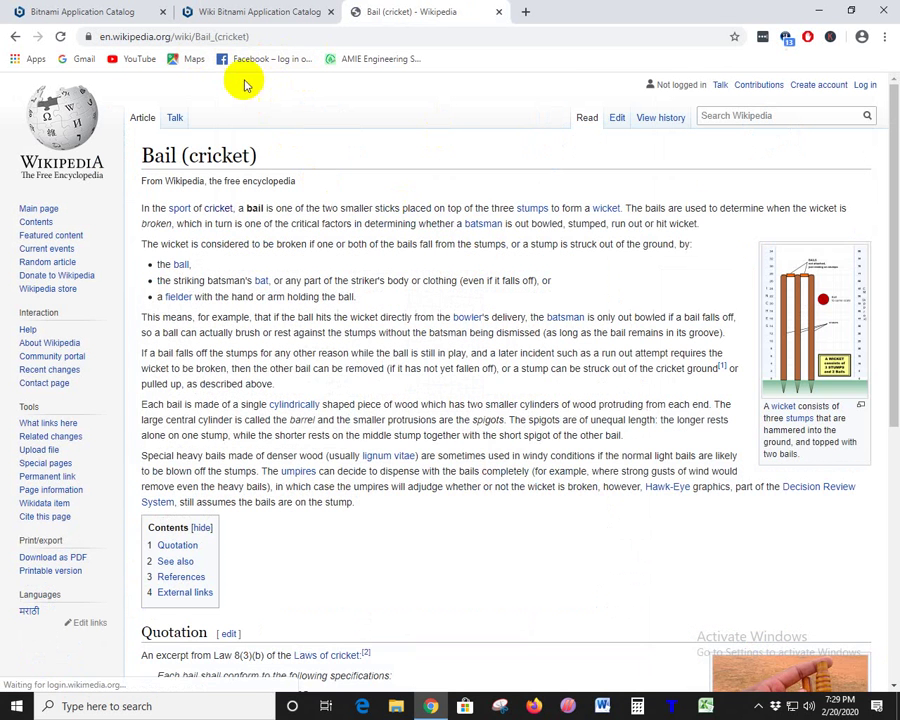
left_click_drag(194, 36, 256, 40)
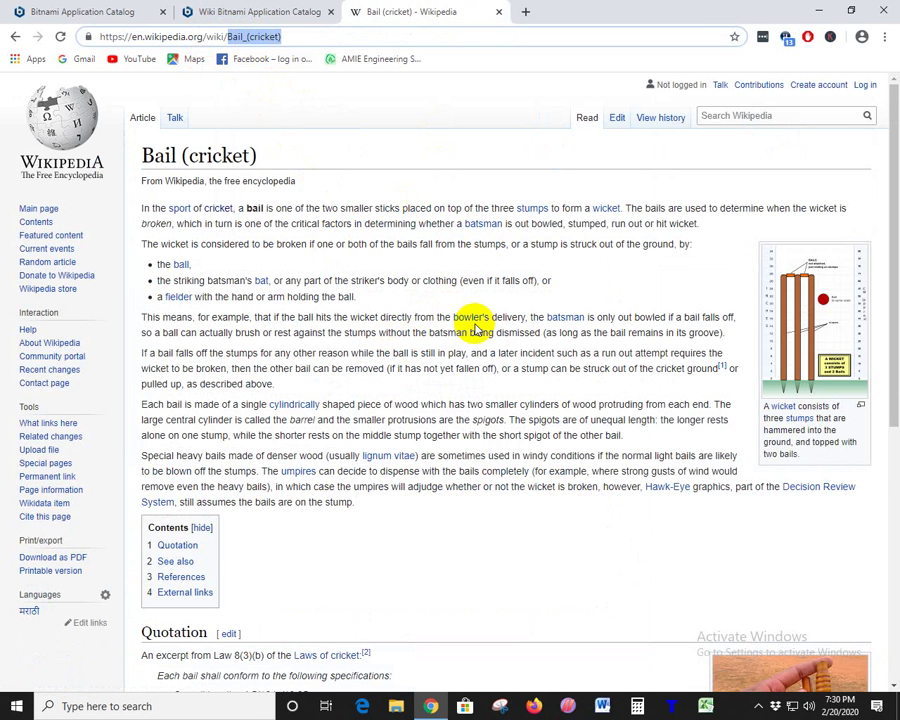
- Follow the Bowling, Delivery and around the wicket links, then close the Wikipedia tab
left_click(468, 319)
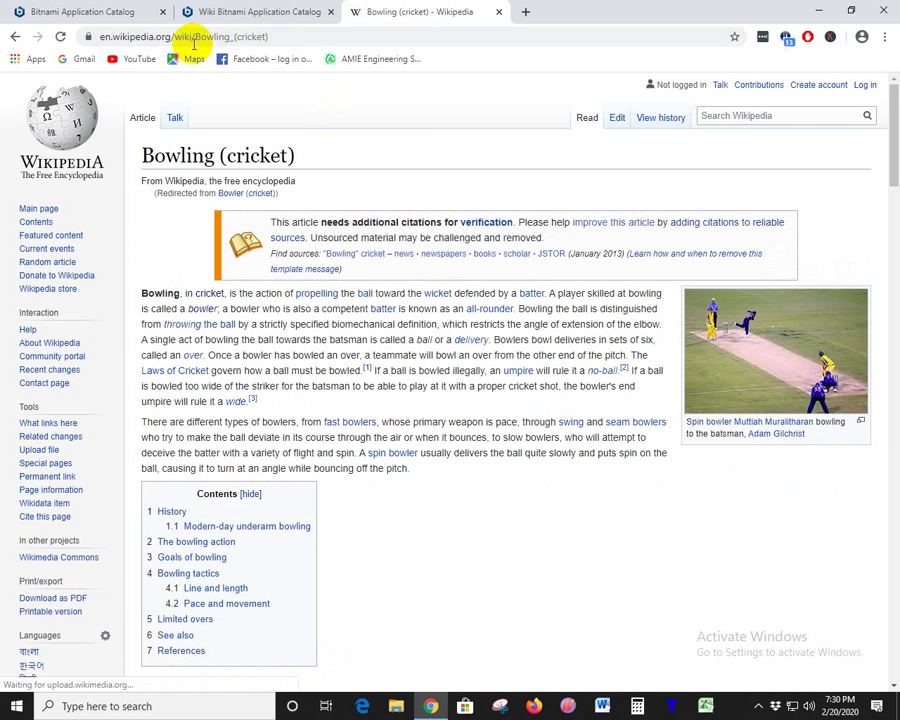
double_click(215, 36)
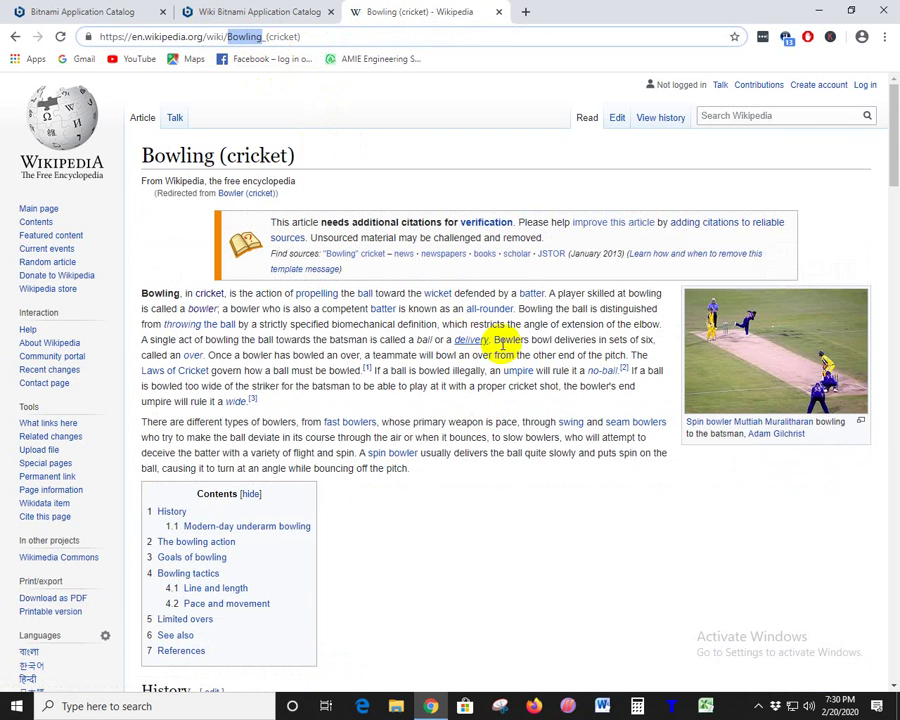
left_click(469, 342)
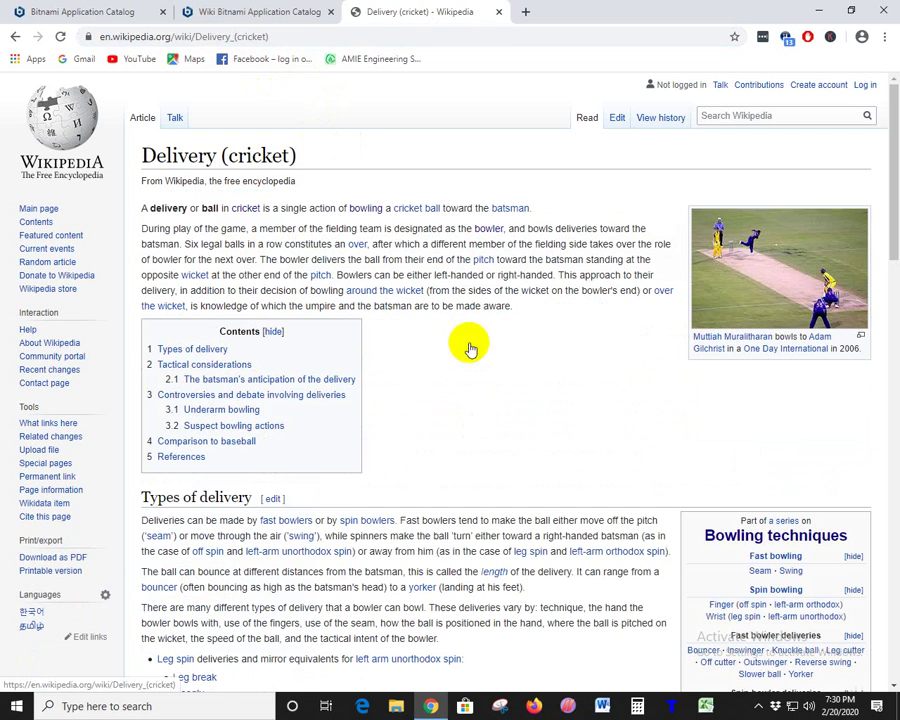
double_click(224, 36)
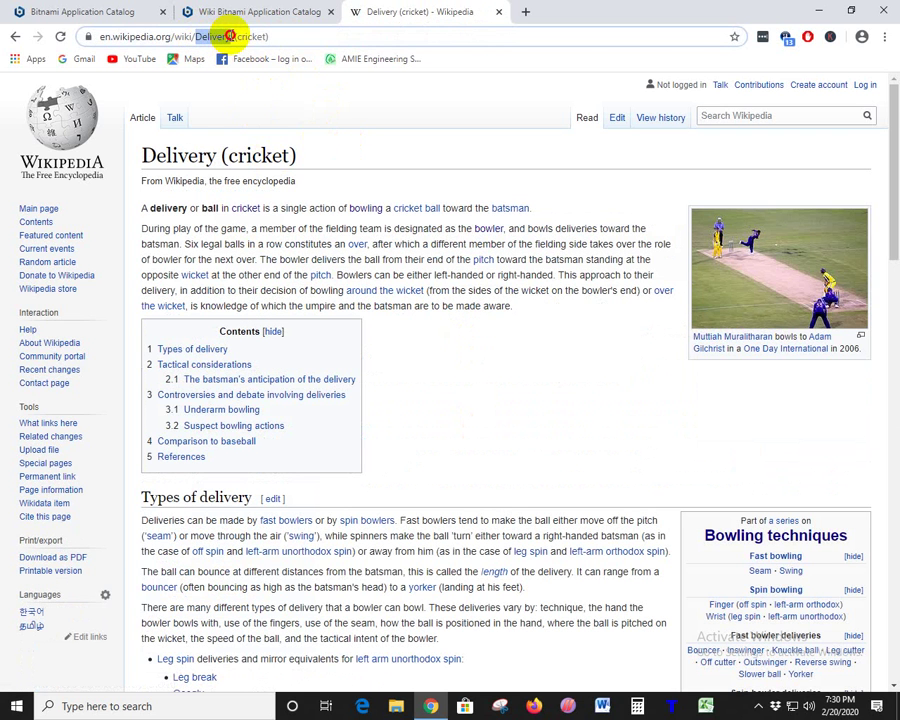
left_click(383, 293)
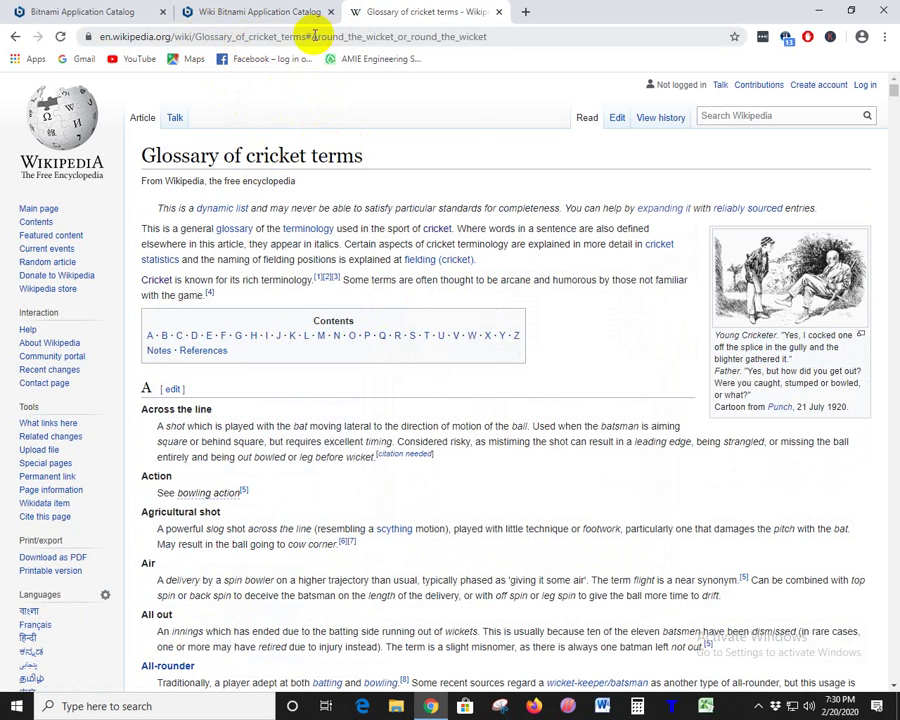
left_click_drag(312, 36, 396, 36)
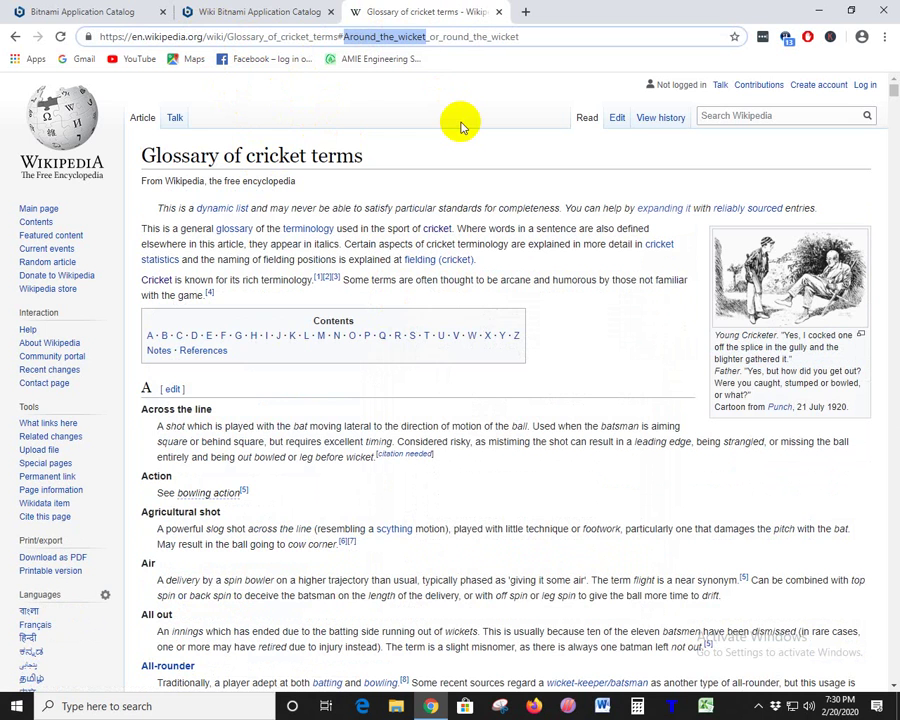
left_click(498, 11)
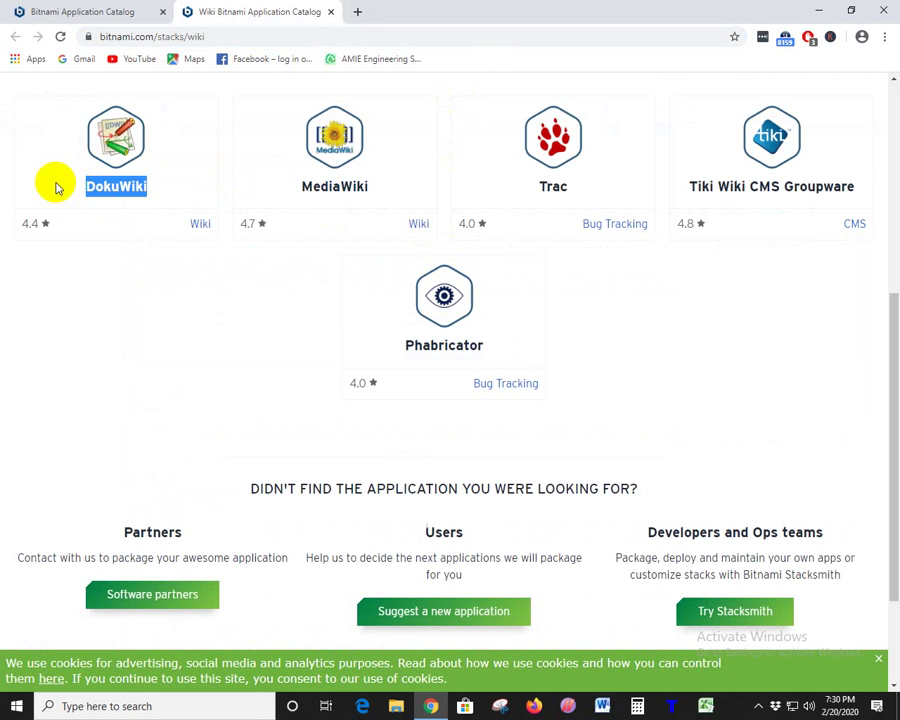
- Highlight the DokuWiki and MediaWiki card names and details on the Wiki page
left_click_drag(88, 186, 291, 205)
left_click(229, 294)
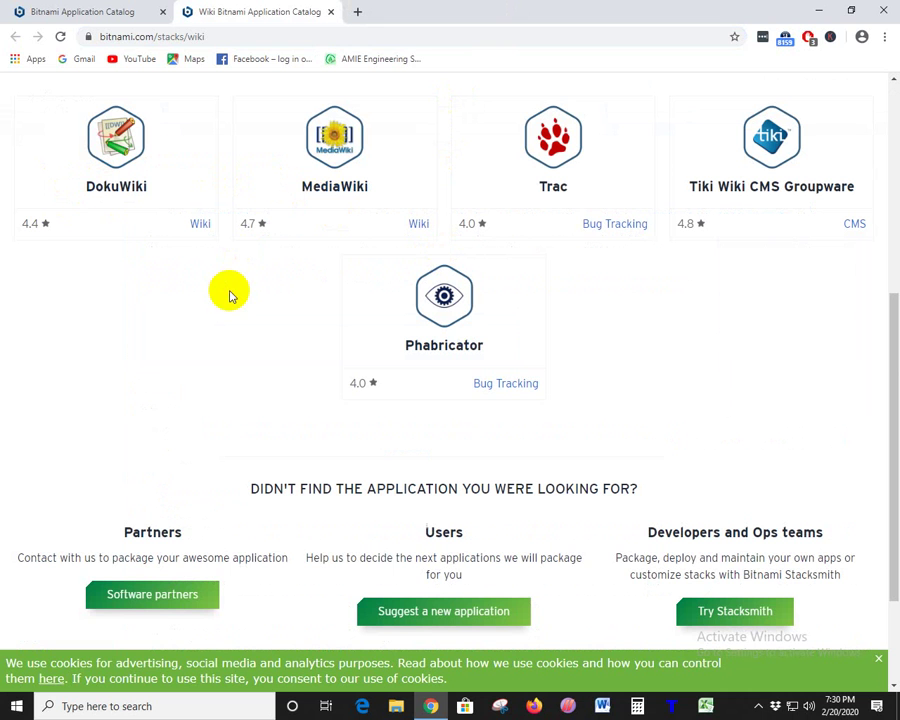
left_click(383, 183)
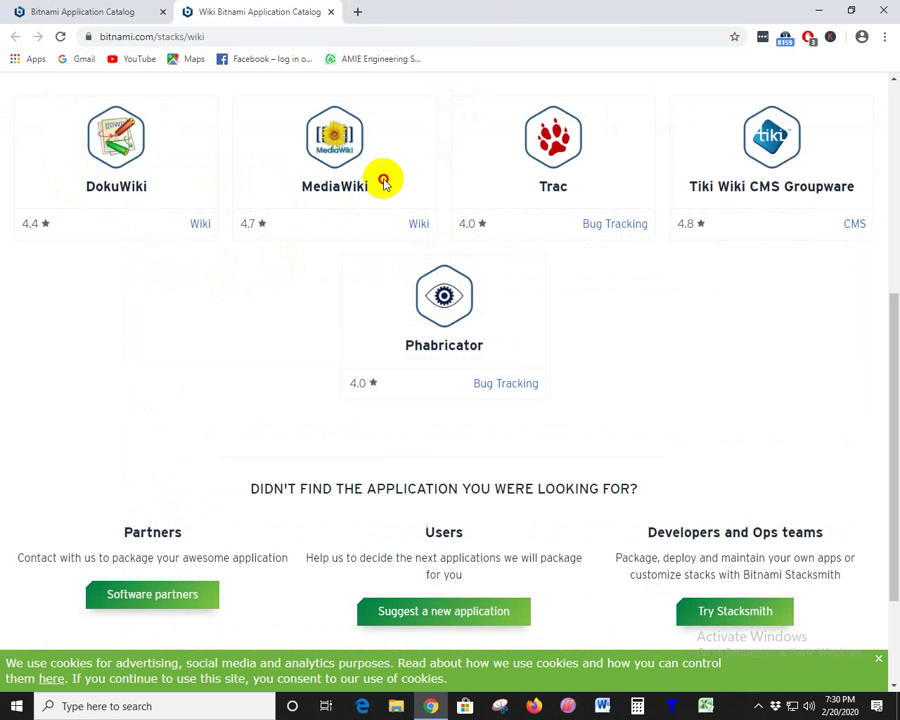
left_click_drag(383, 183, 175, 289)
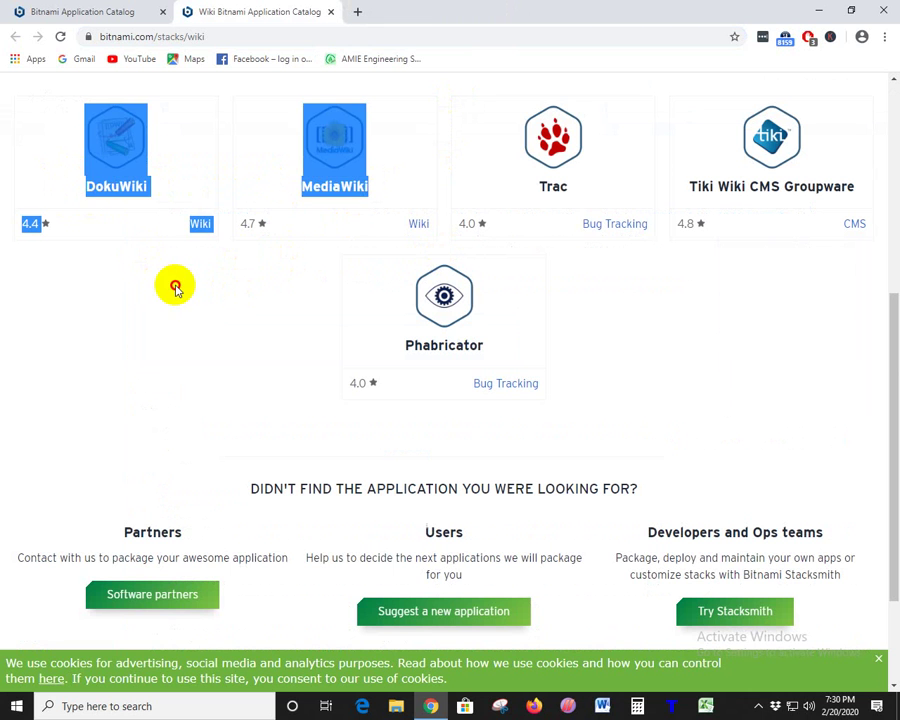
left_click(175, 289)
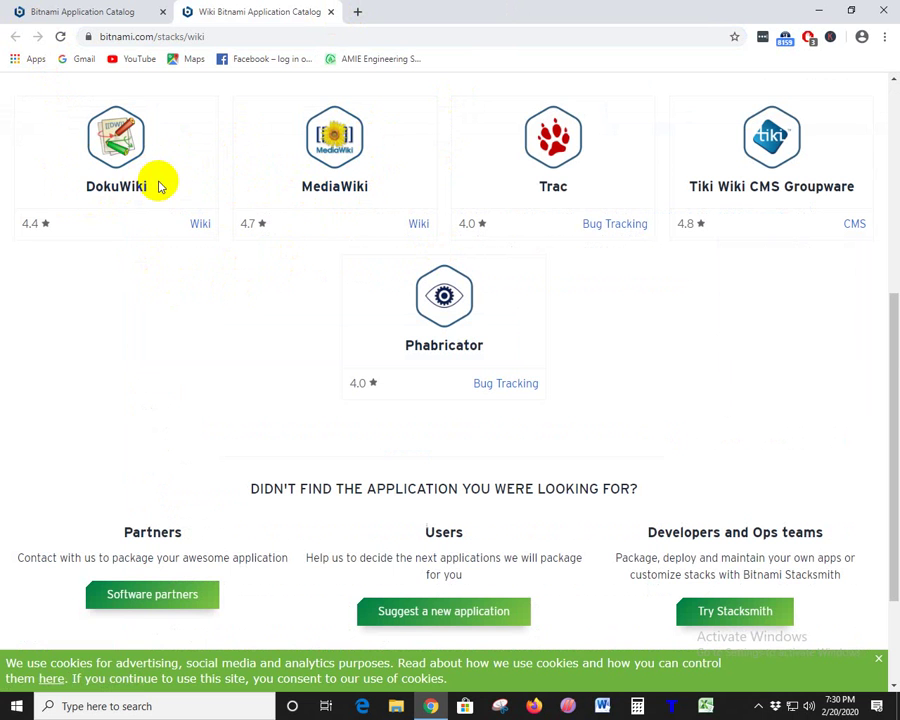
left_click_drag(152, 186, 78, 186)
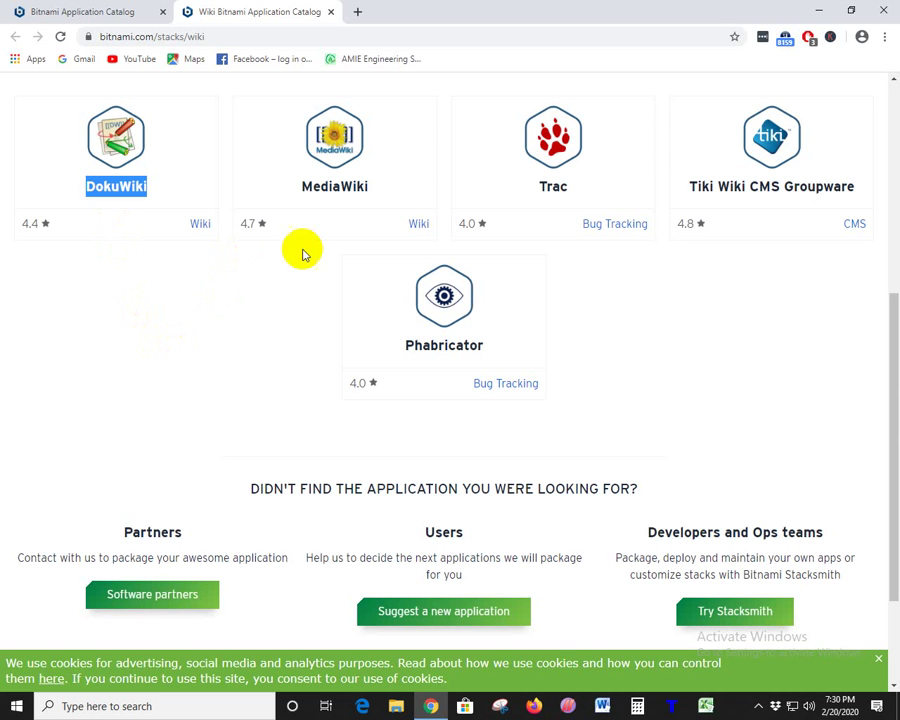
- Highlight MediaWiki's 4.7 rating and name, then close the Wiki category tab
left_click(310, 322)
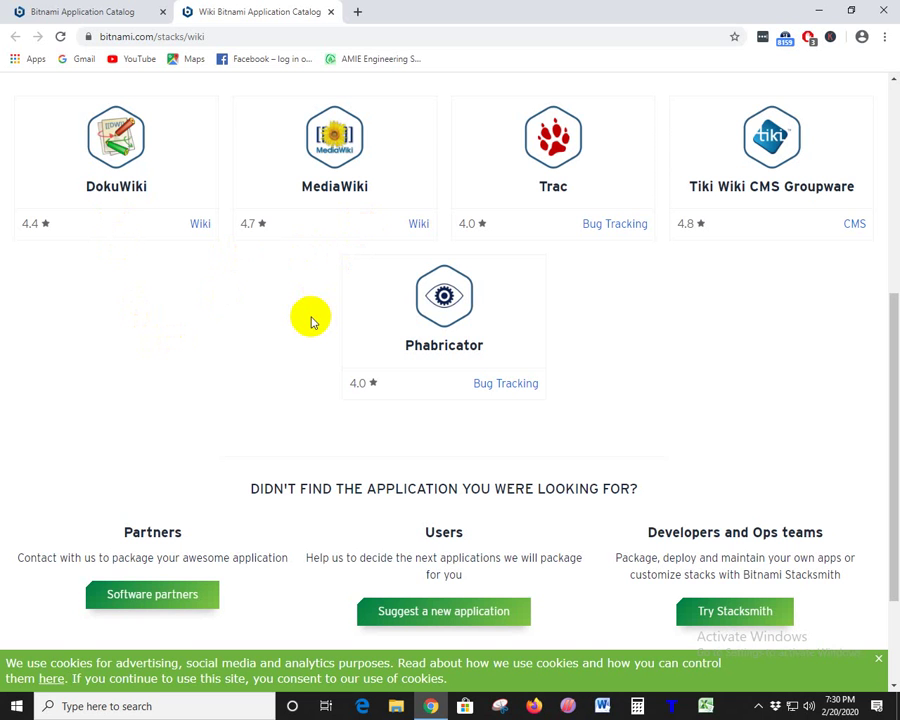
left_click(242, 226)
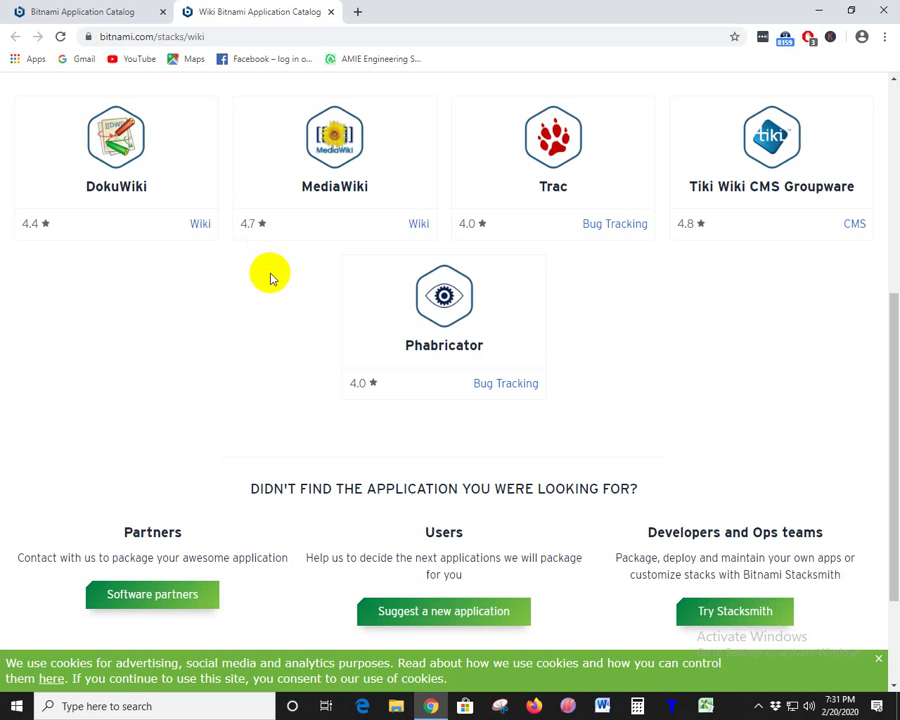
left_click_drag(370, 184, 300, 182)
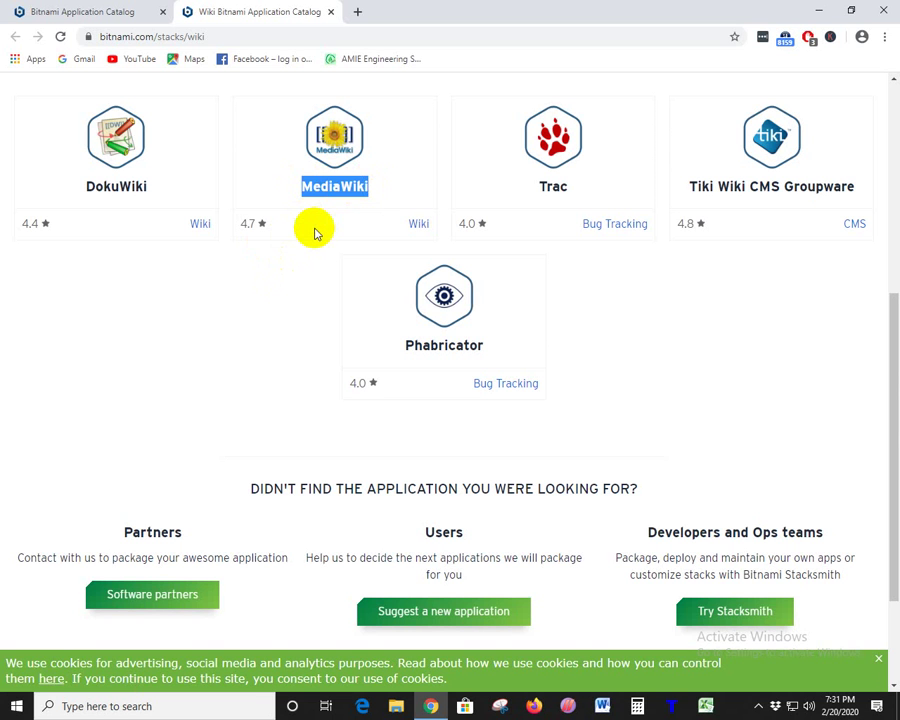
left_click(278, 268)
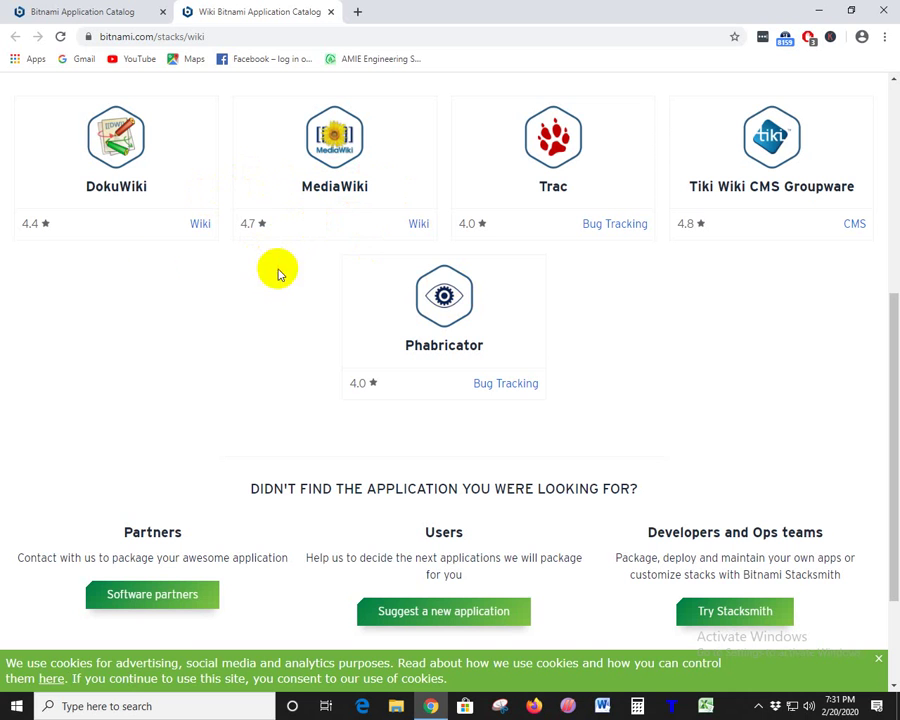
double_click(126, 189)
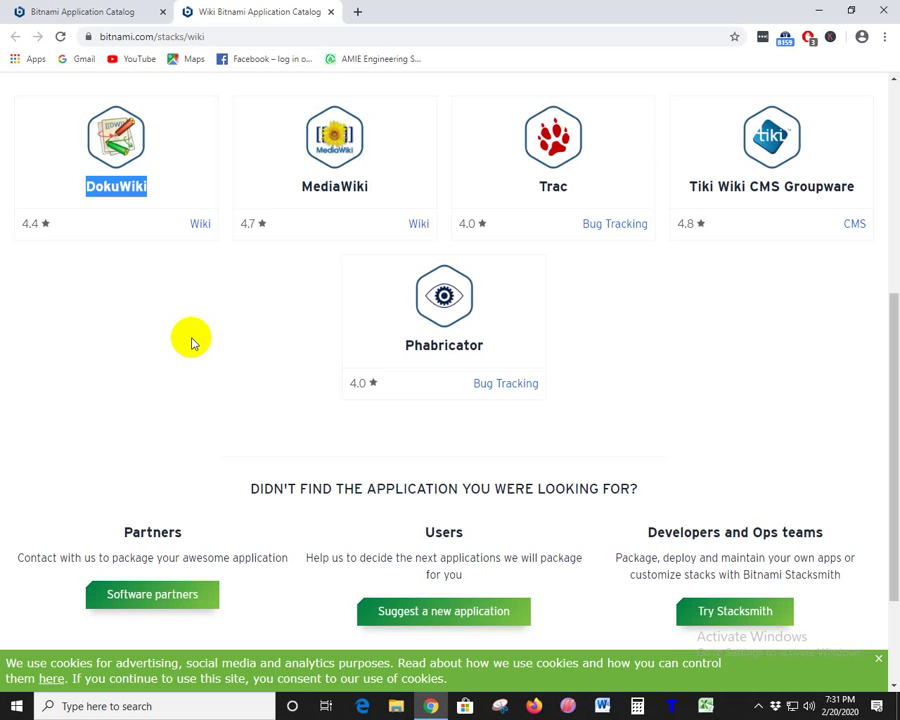
left_click(334, 12)
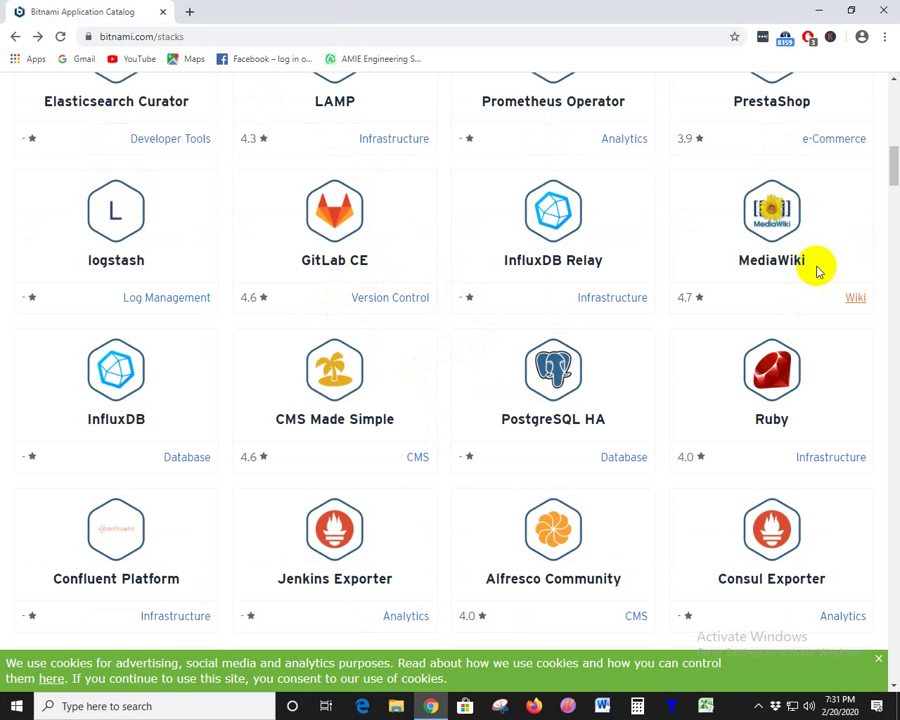
- Open phpBB's Forum category link in a new tab and switch to it
scroll(367, 357, "down", 2)
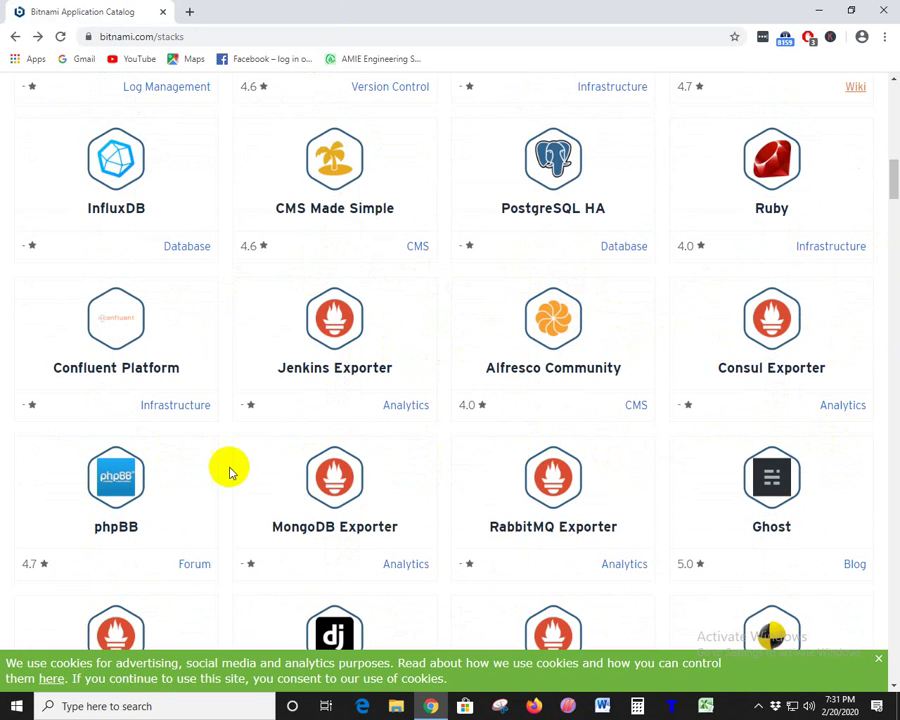
scroll(231, 468, "down", 2)
right_click(193, 357)
left_click(213, 368)
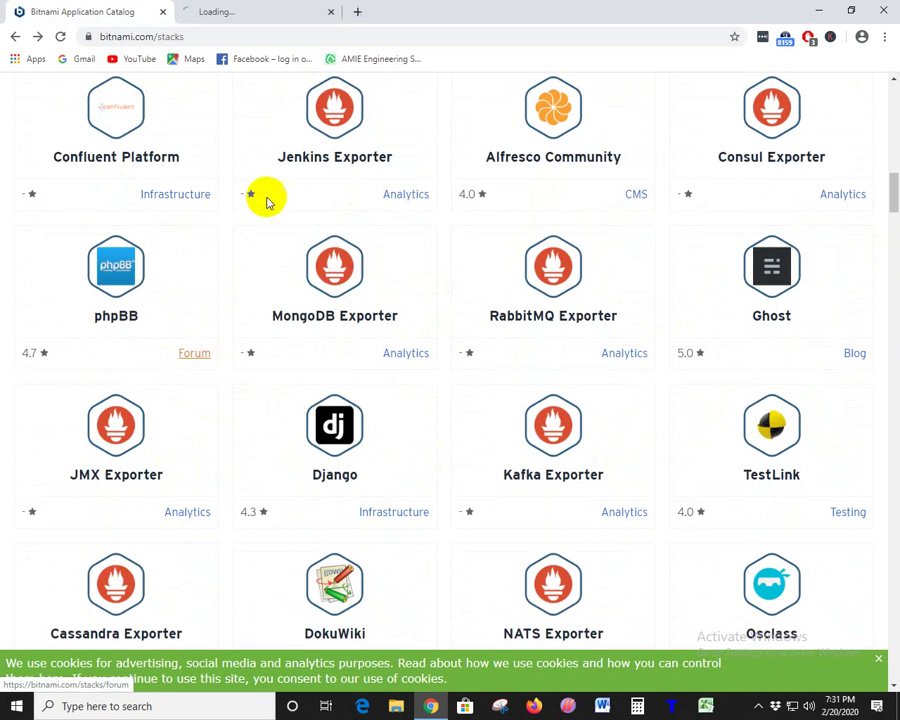
key("ctrl+Tab")
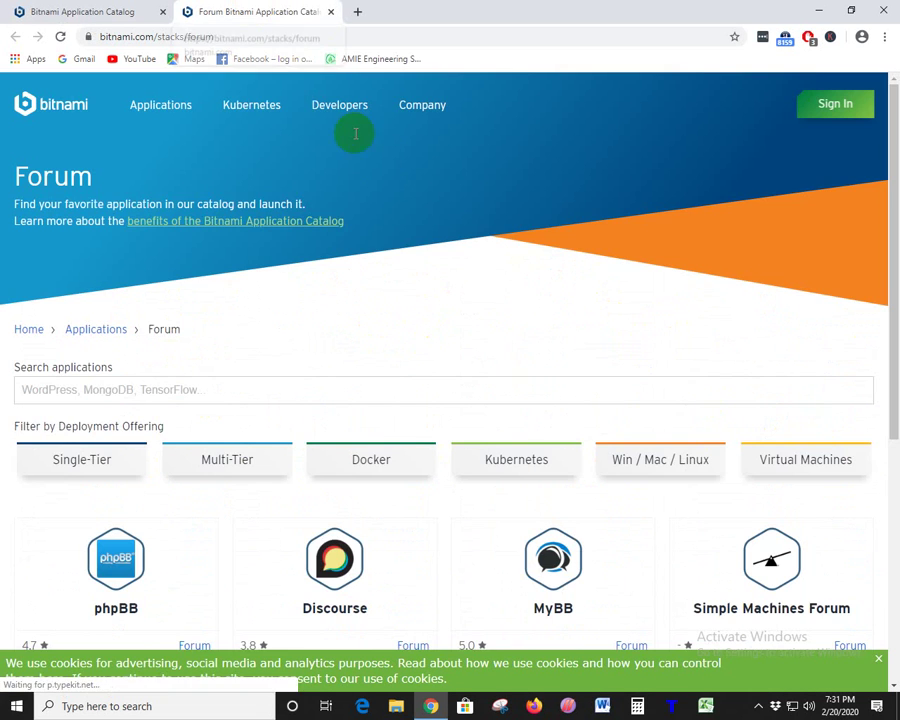
- Highlight phpBB on the Forum page and open a blank new tab
scroll(398, 215, "down", 3)
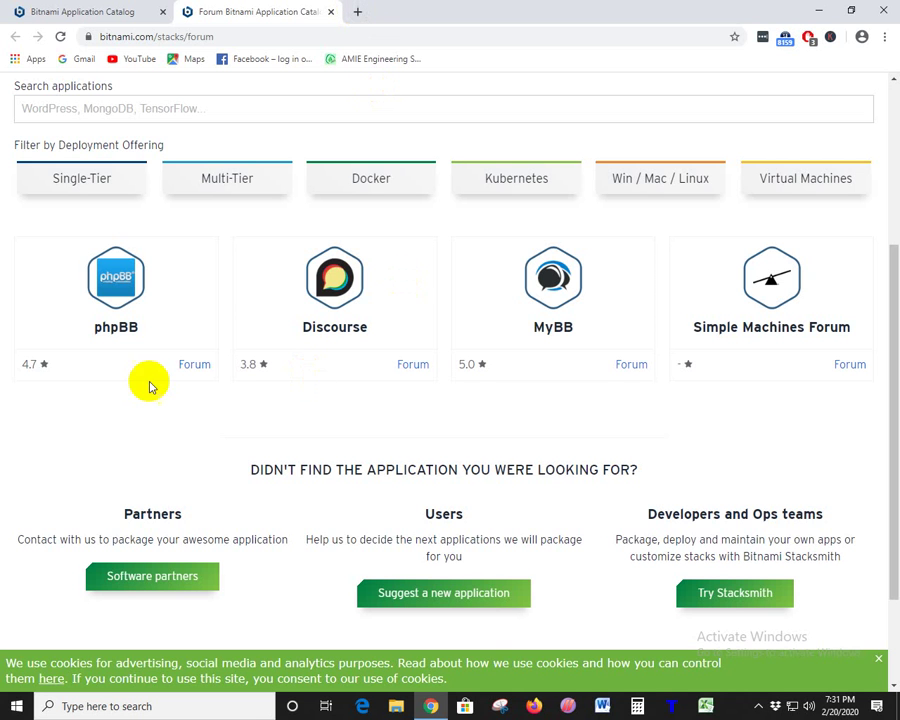
left_click_drag(86, 333, 148, 337)
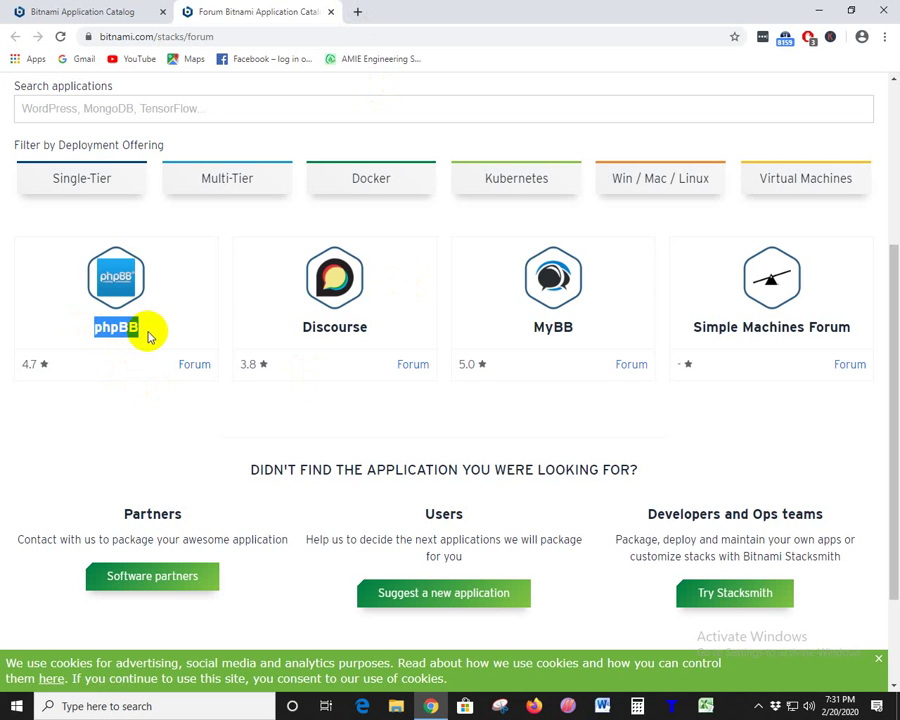
left_click(358, 12)
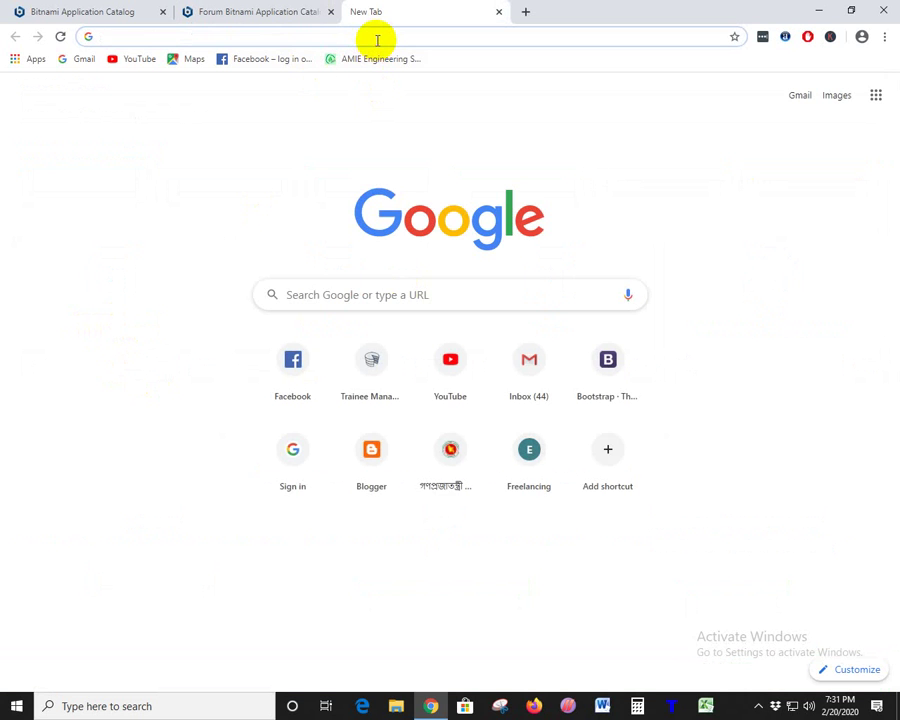
- Load forum.echittagong.com, check its 'Powered by phpBB' footer, and reset zoom to 100%
type("forum")
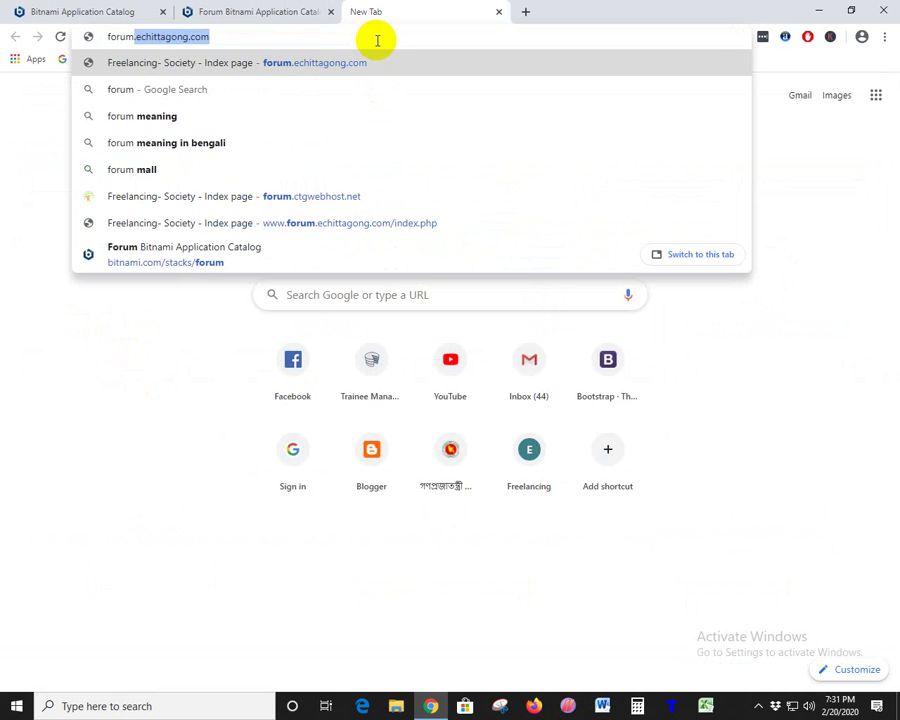
key("Return")
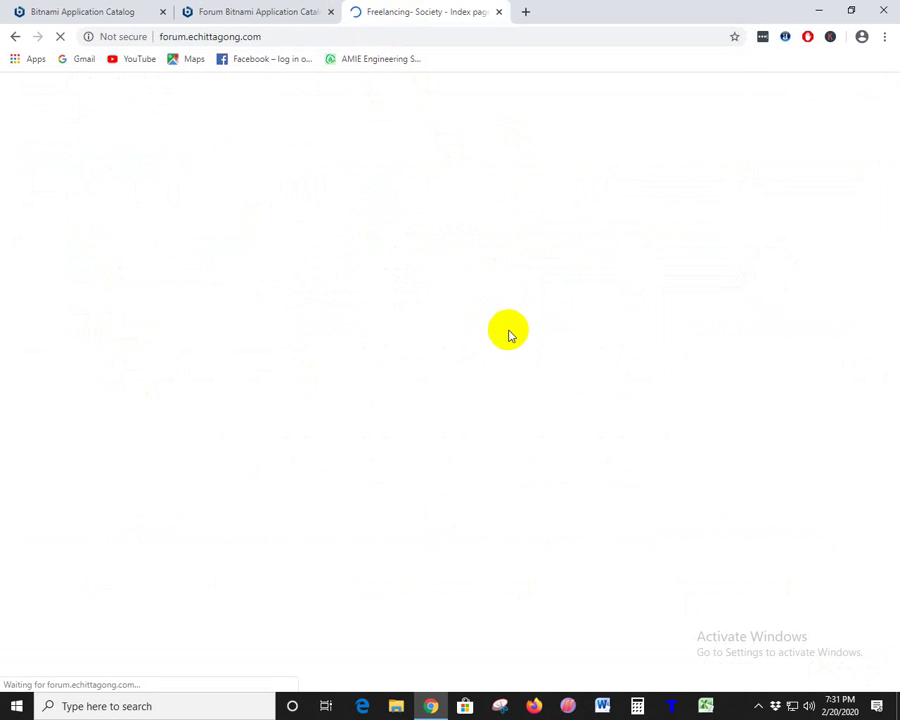
scroll(528, 396, "up", 9)
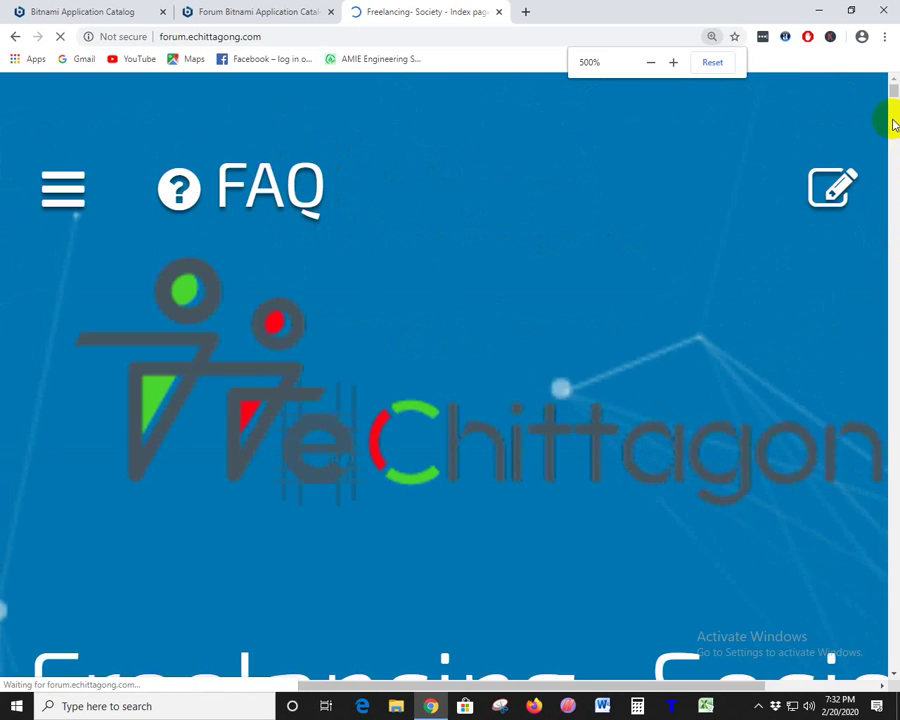
left_click_drag(890, 120, 893, 662)
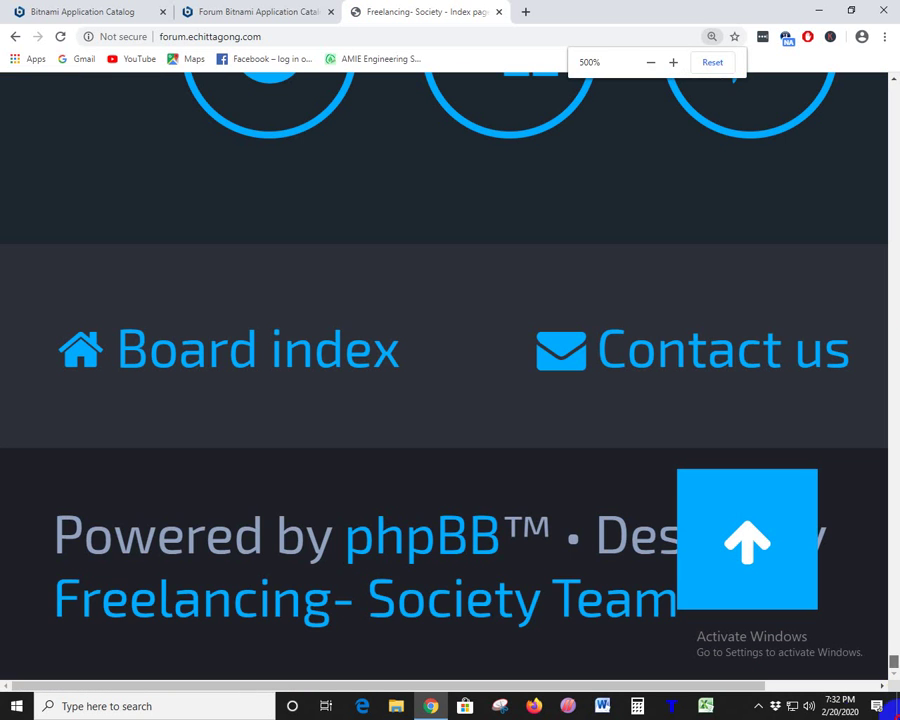
left_click_drag(44, 550, 758, 662)
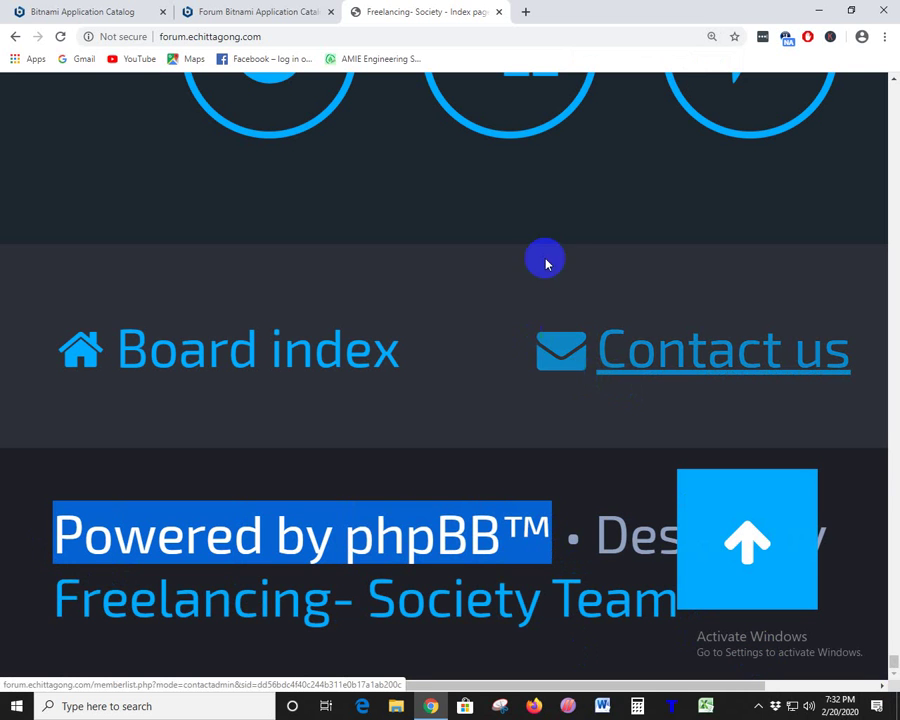
key("ctrl+0")
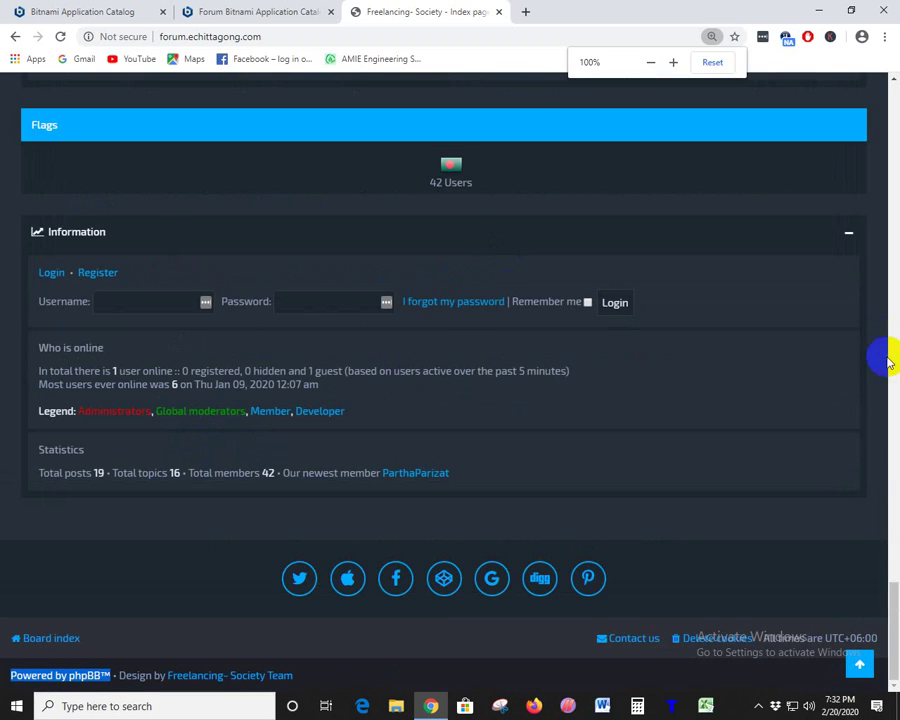
- Clear the phpBB highlight on the Bitnami Forum page, then return to the forum
left_click_drag(895, 600, 893, 82)
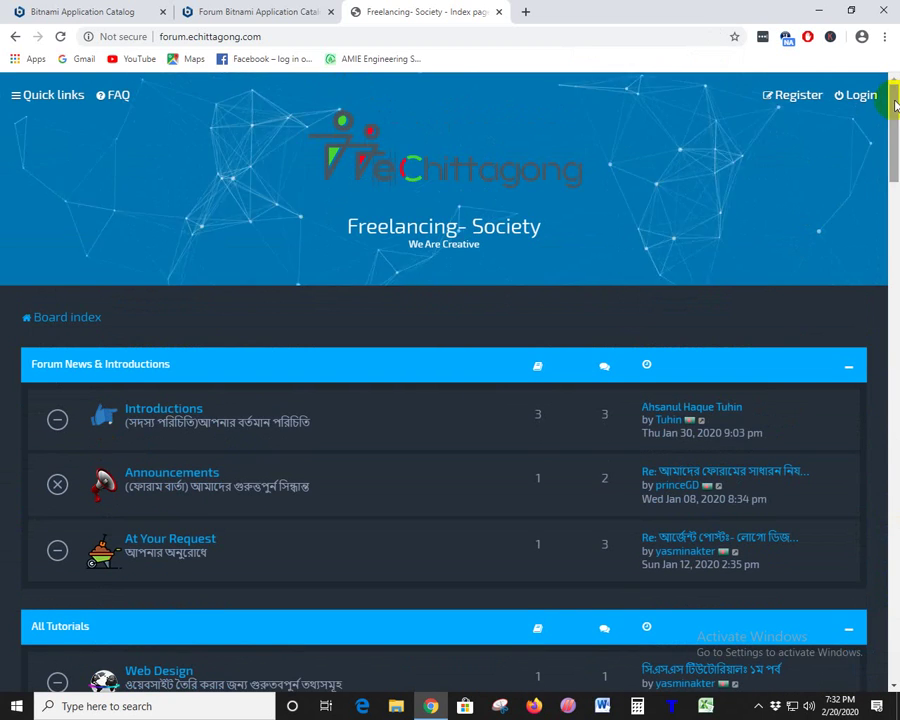
left_click(277, 14)
left_click(224, 404)
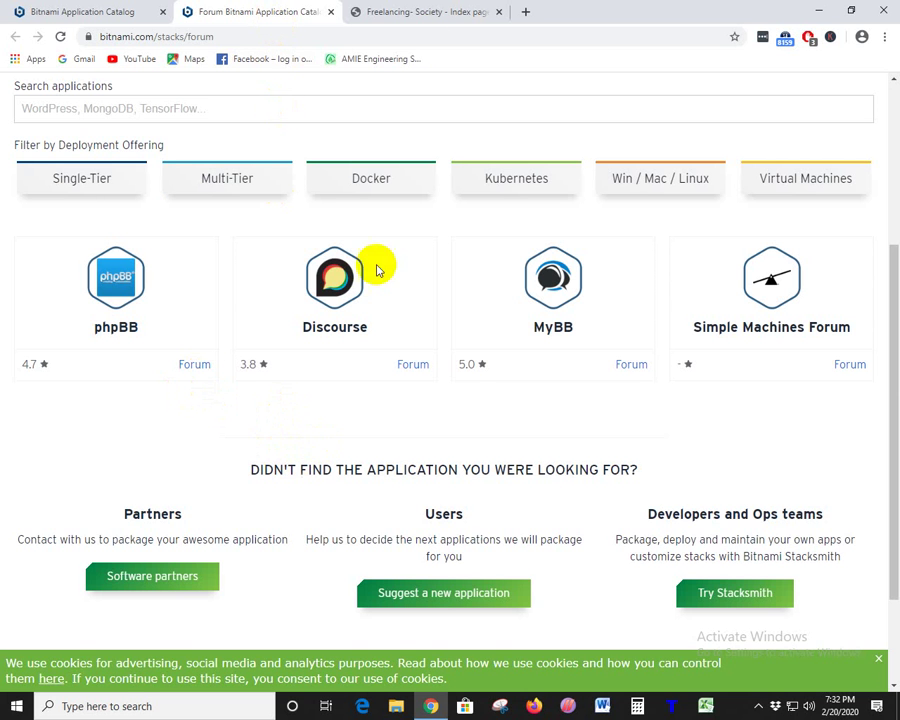
left_click(420, 12)
scroll(428, 440, "down", 2)
scroll(894, 279, "down", 10)
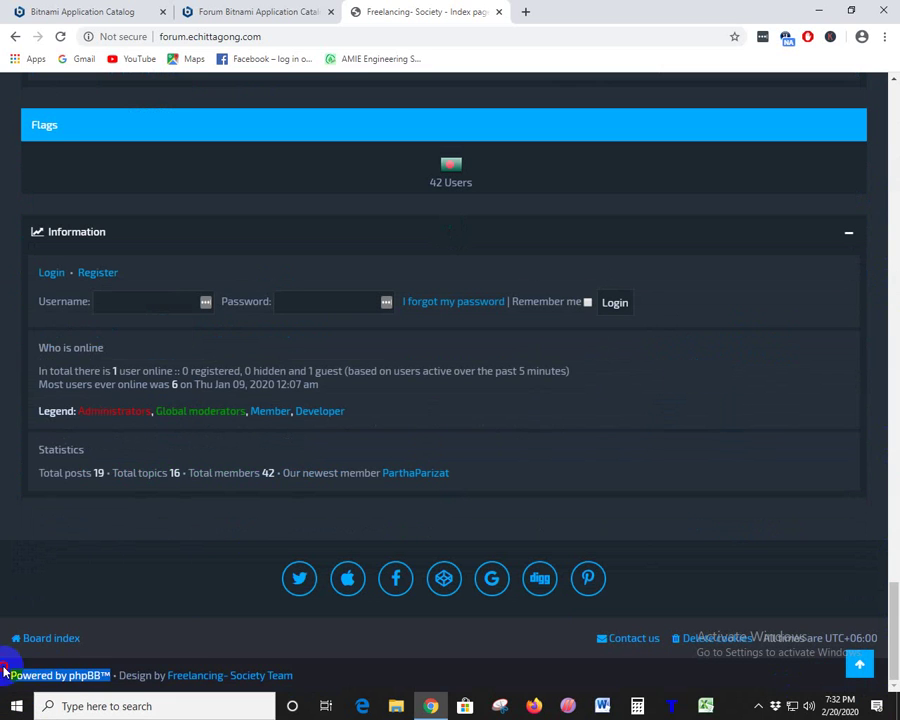
left_click(74, 688)
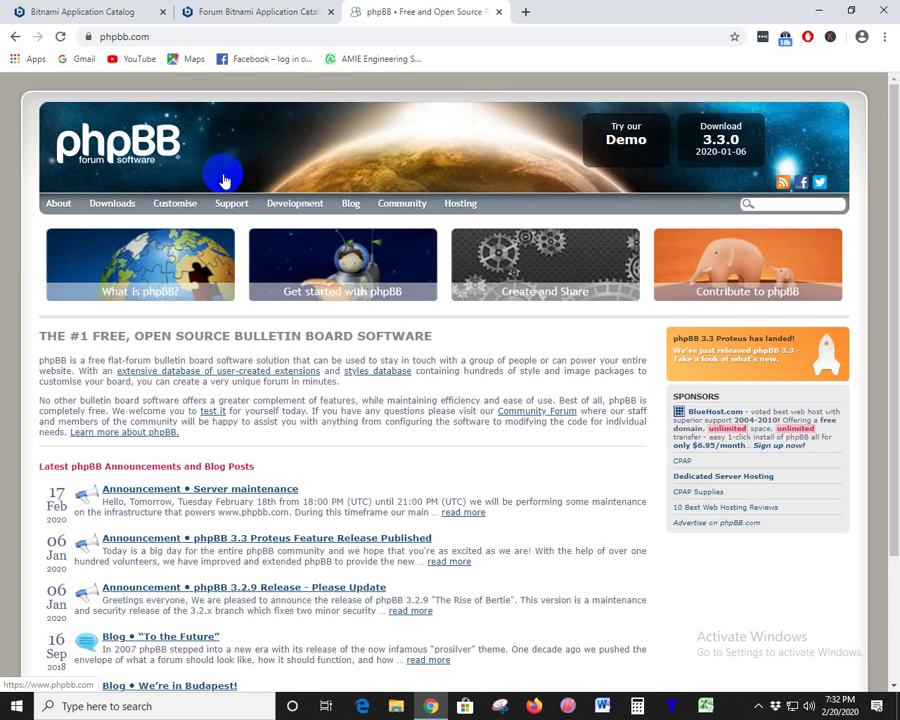
left_click(15, 36)
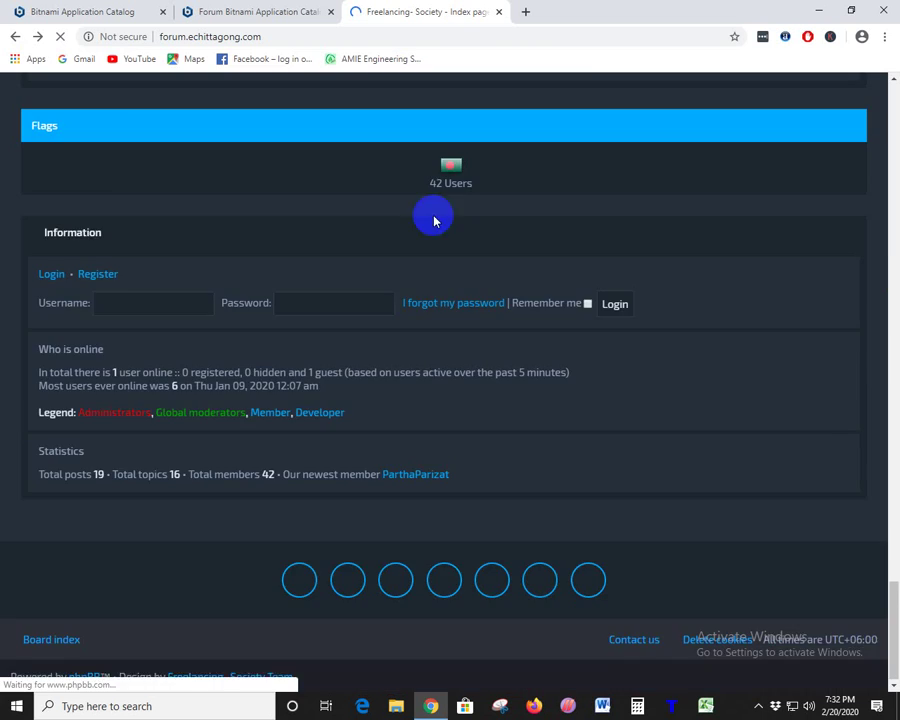
scroll(518, 296, "up", 20)
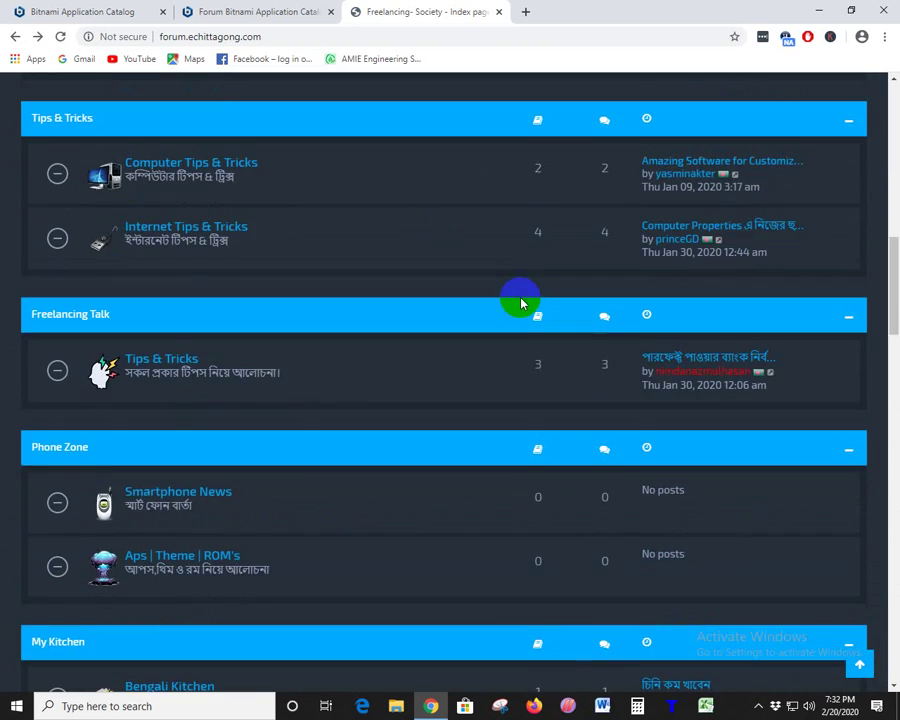
scroll(520, 300, "up", 3)
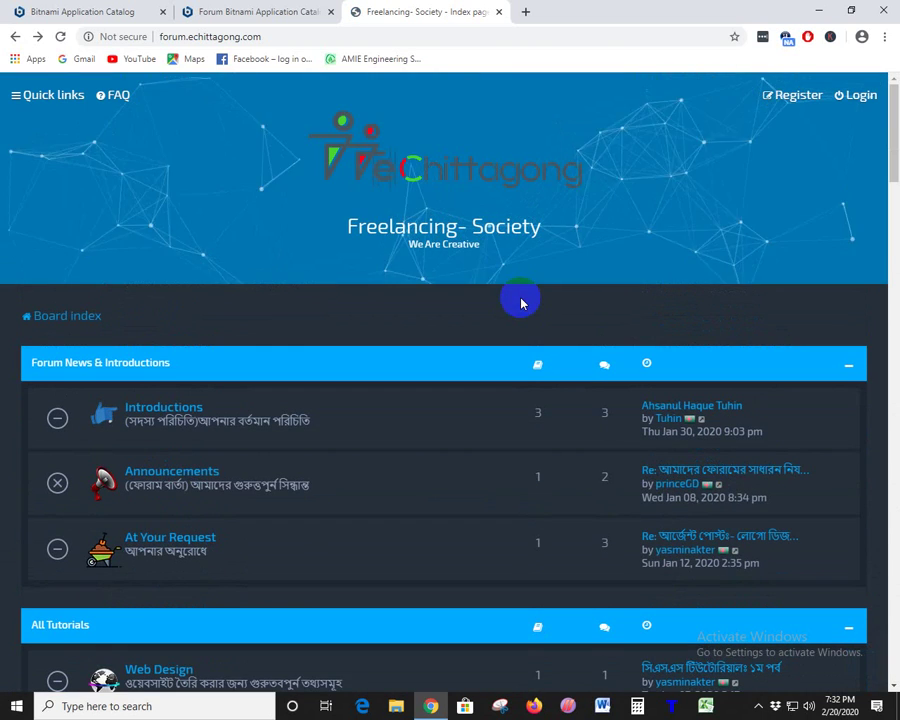
- Close the Freelancing- Society forum tab and highlight phpBB on the Forum category page
left_click(498, 11)
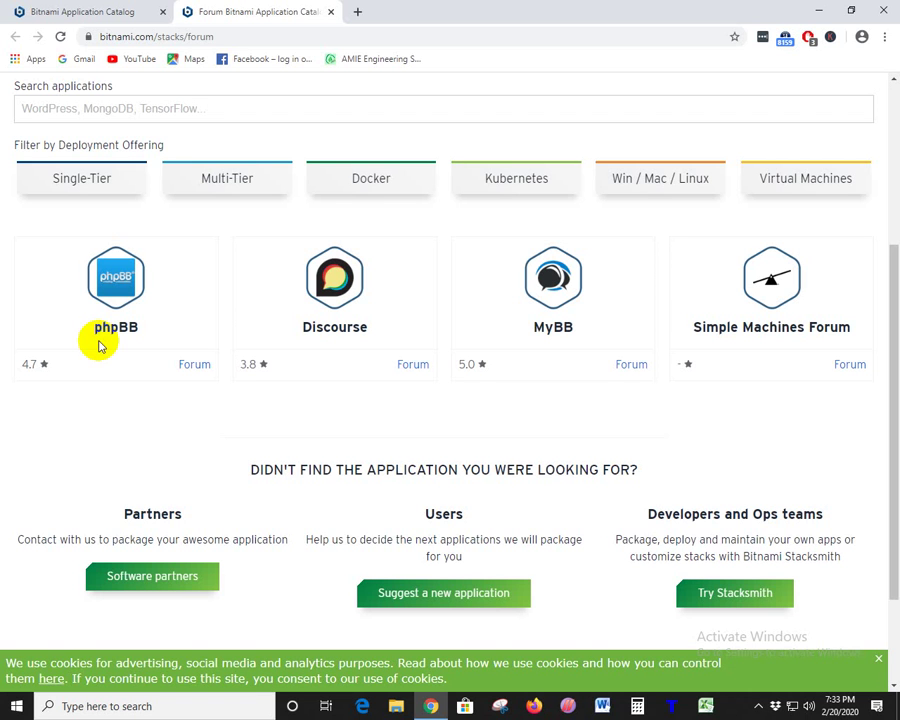
left_click_drag(161, 327, 72, 328)
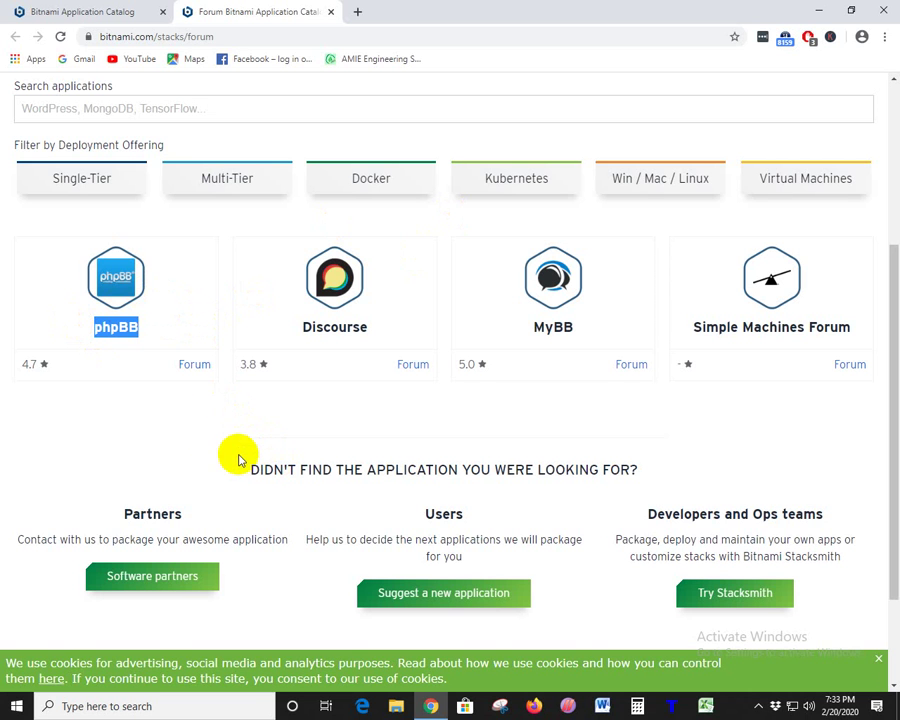
left_click(212, 432)
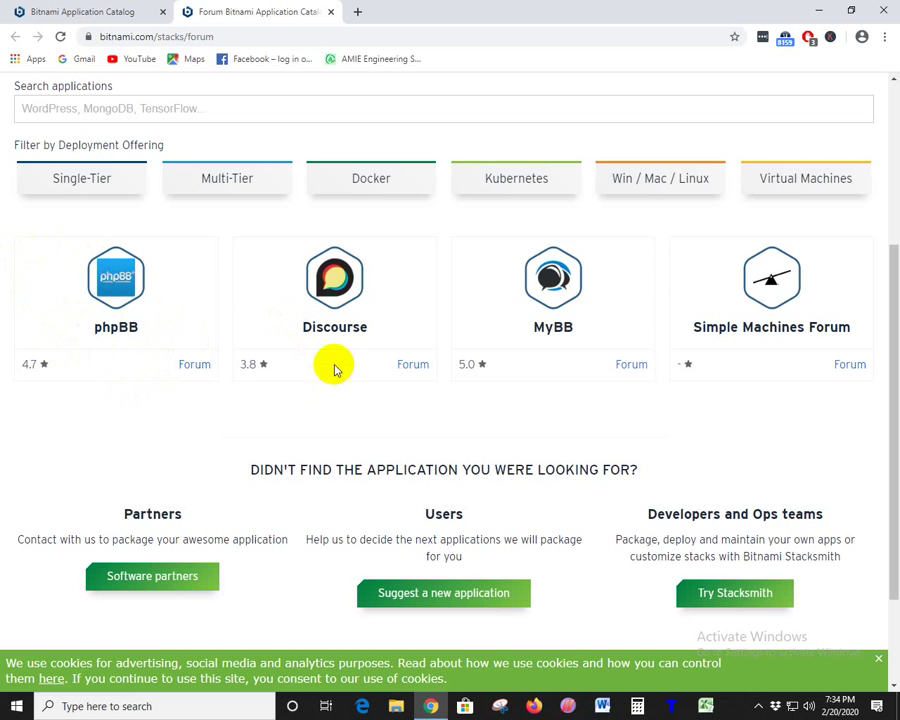
left_click(137, 330)
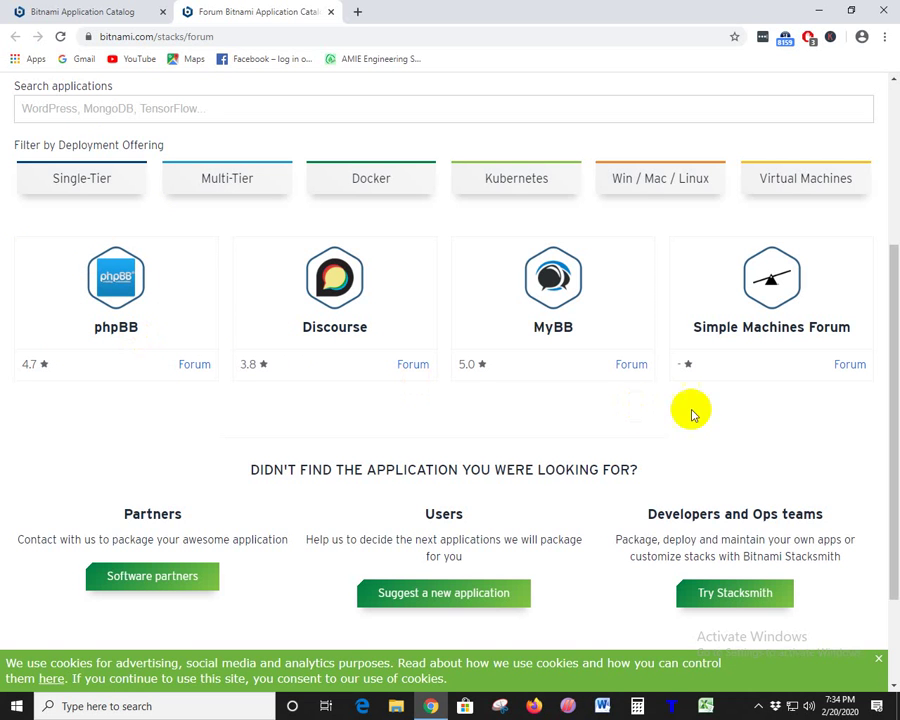
left_click_drag(580, 330, 517, 333)
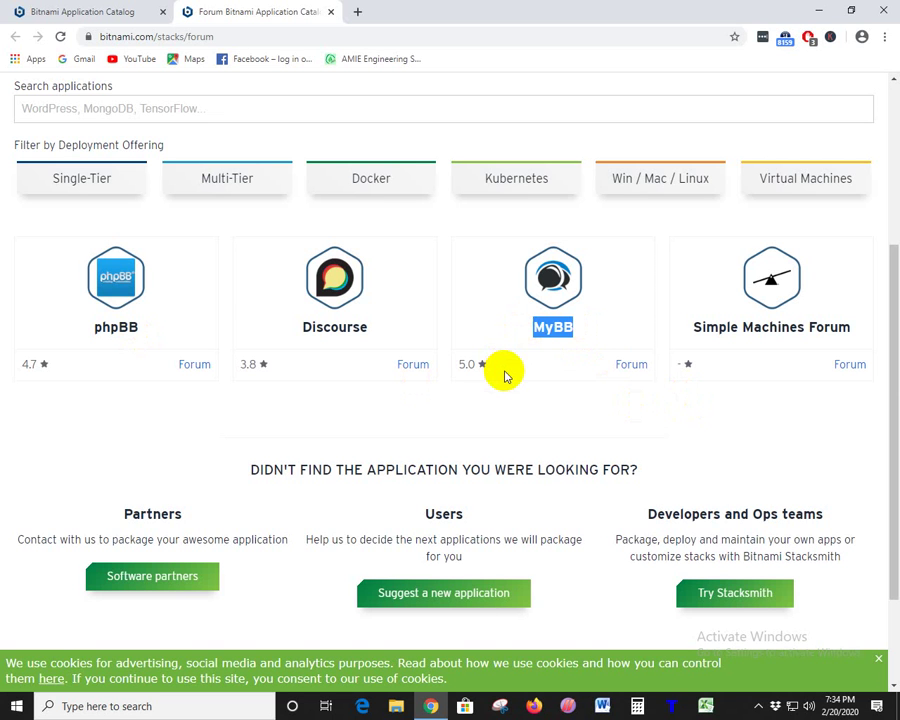
left_click(562, 373)
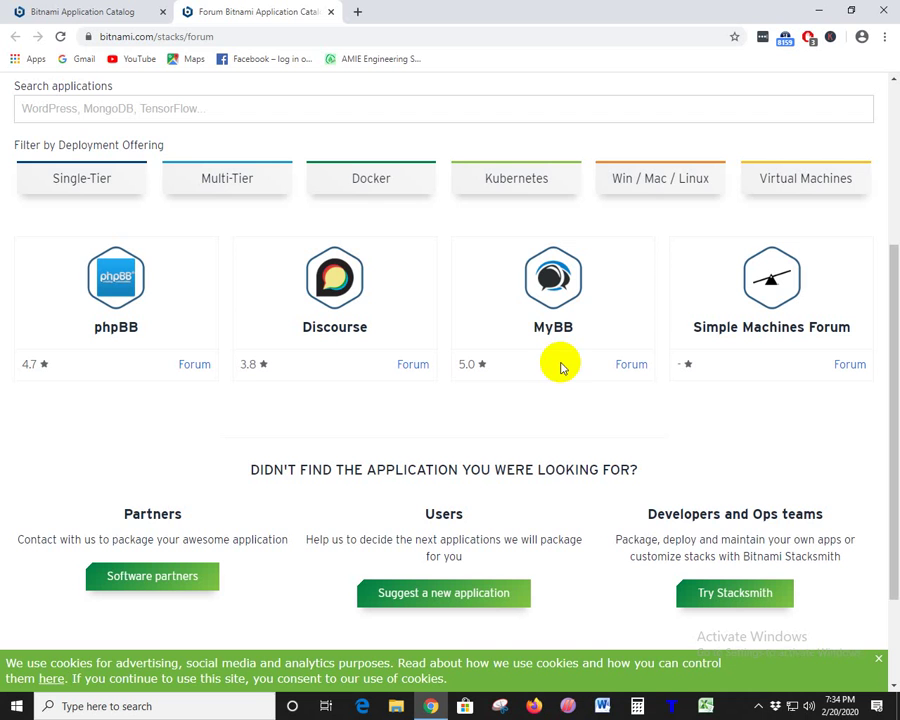
left_click_drag(591, 333, 449, 368)
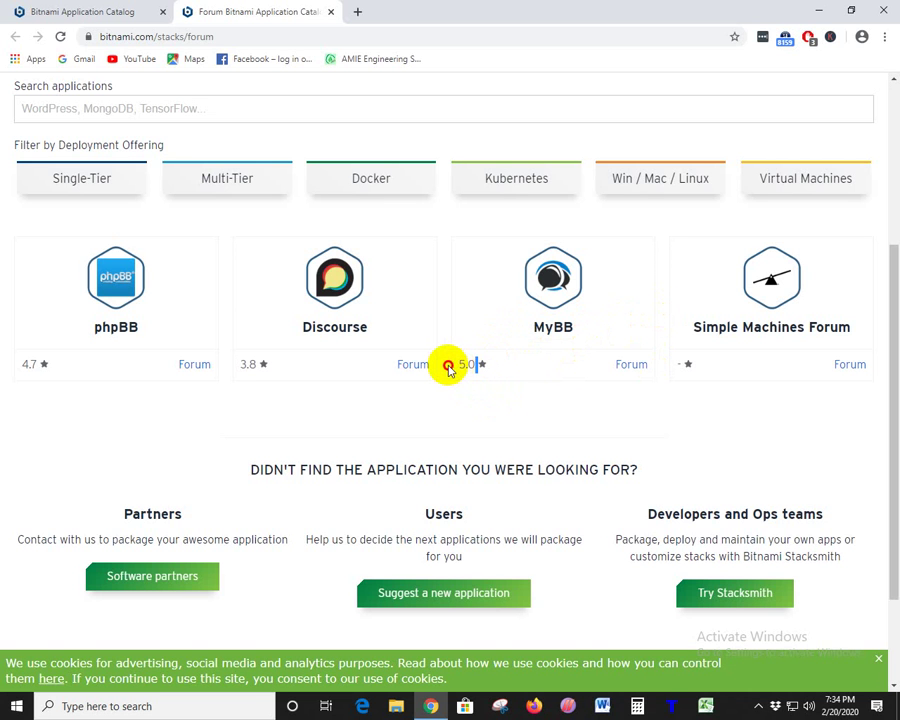
left_click(494, 424)
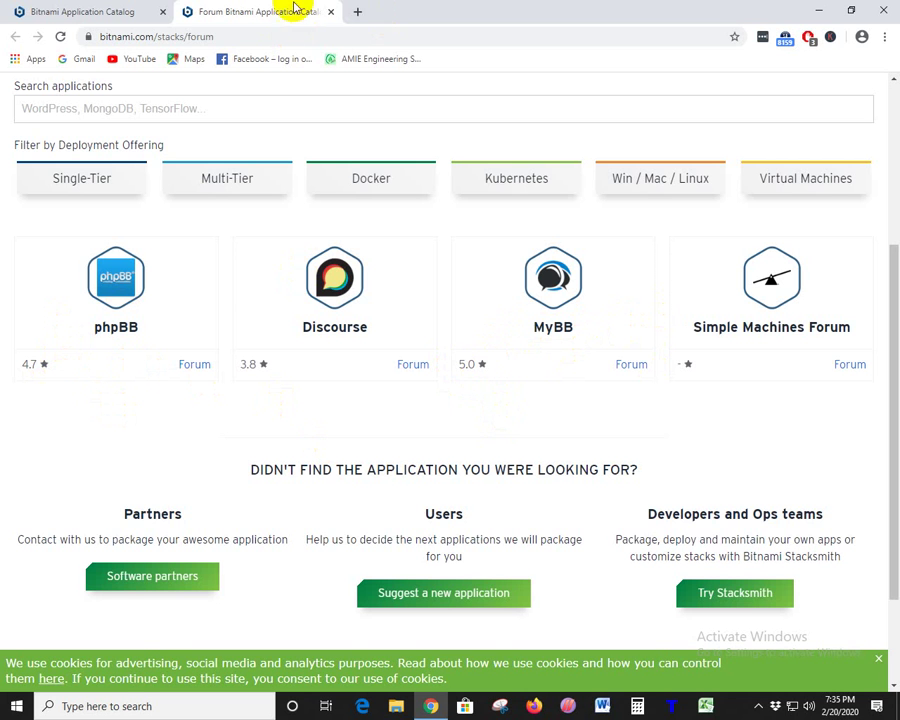
- Close the Forum tab and open the Online Classifieds category in a new tab
left_click(330, 12)
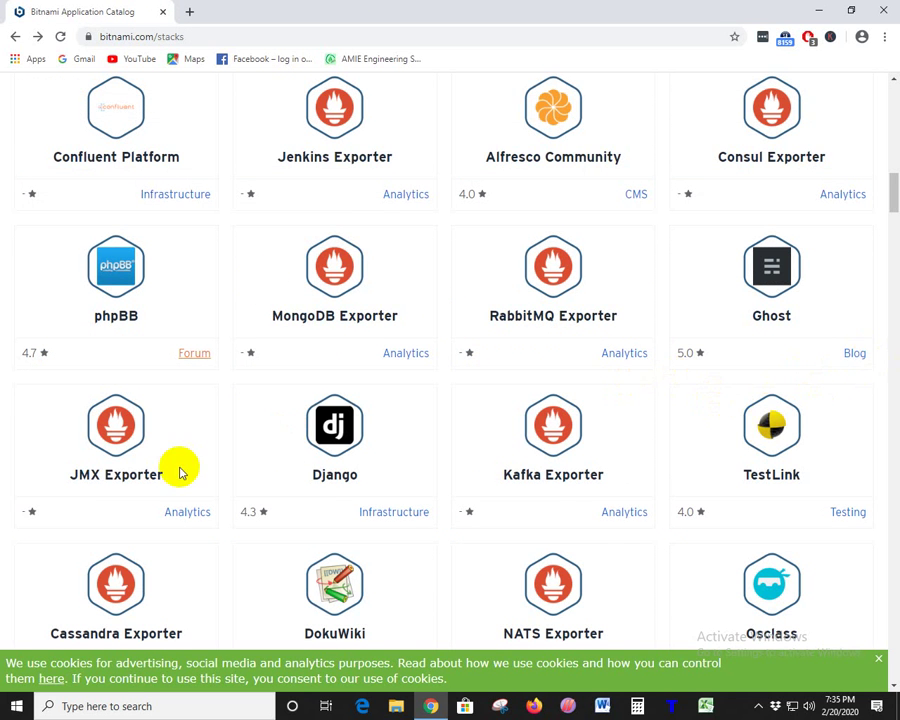
scroll(285, 395, "down", 2)
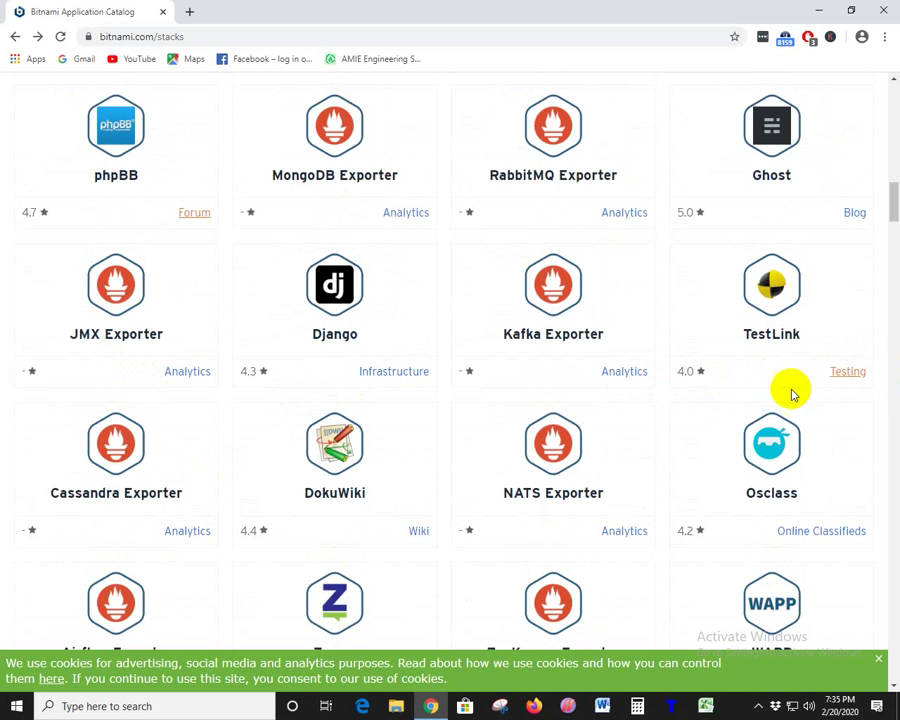
scroll(263, 452, "down", 1)
scroll(265, 455, "down", 3)
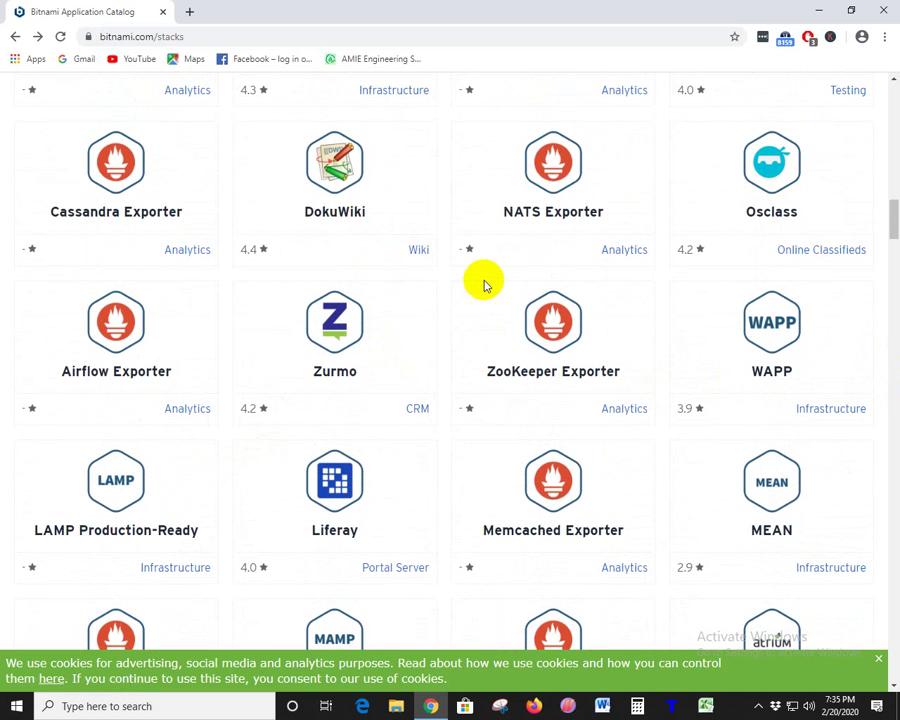
right_click(807, 260)
left_click(812, 264)
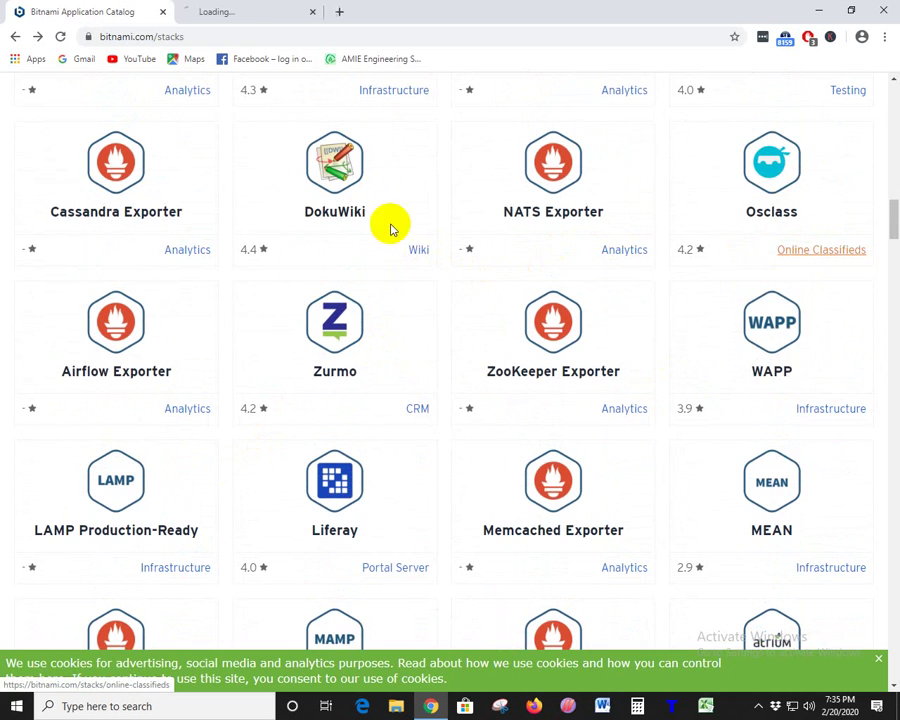
left_click(265, 7)
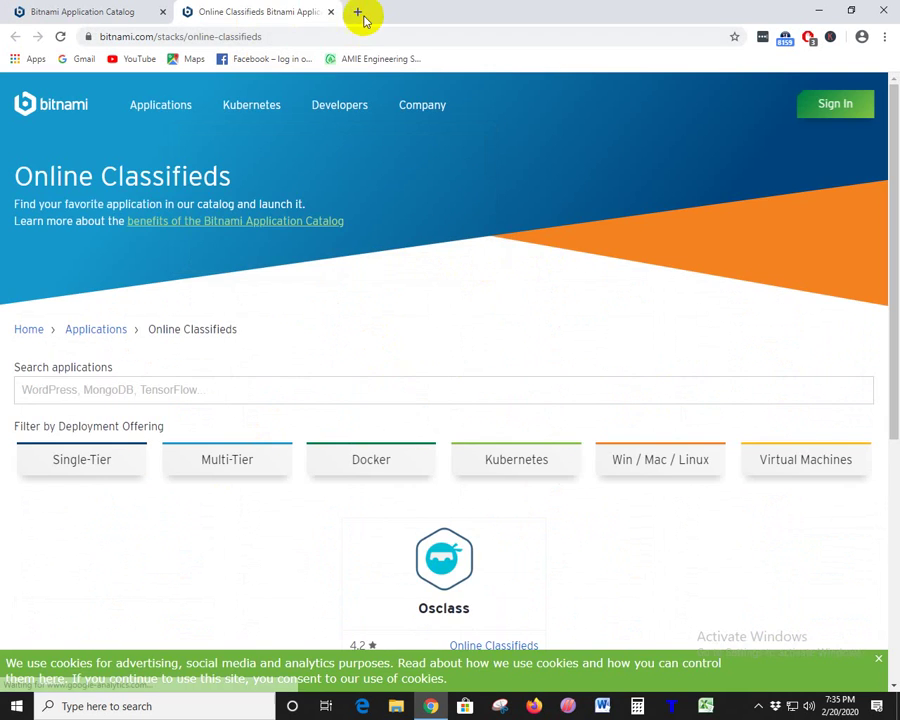
- Open a blank tab, then select the Osclass name on the Online Classifieds page
left_click(358, 12)
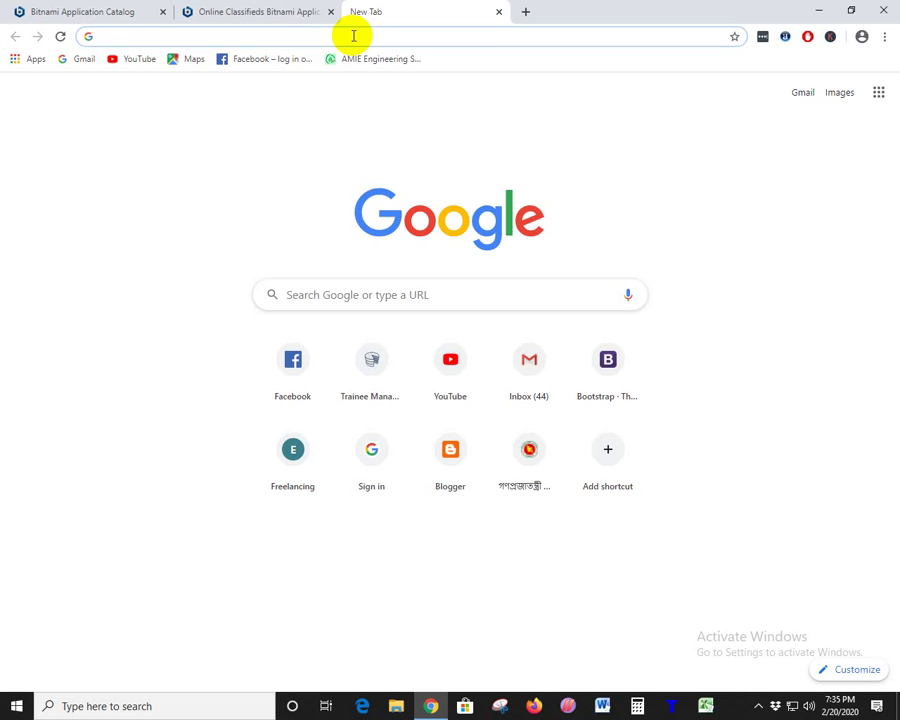
left_click(240, 11)
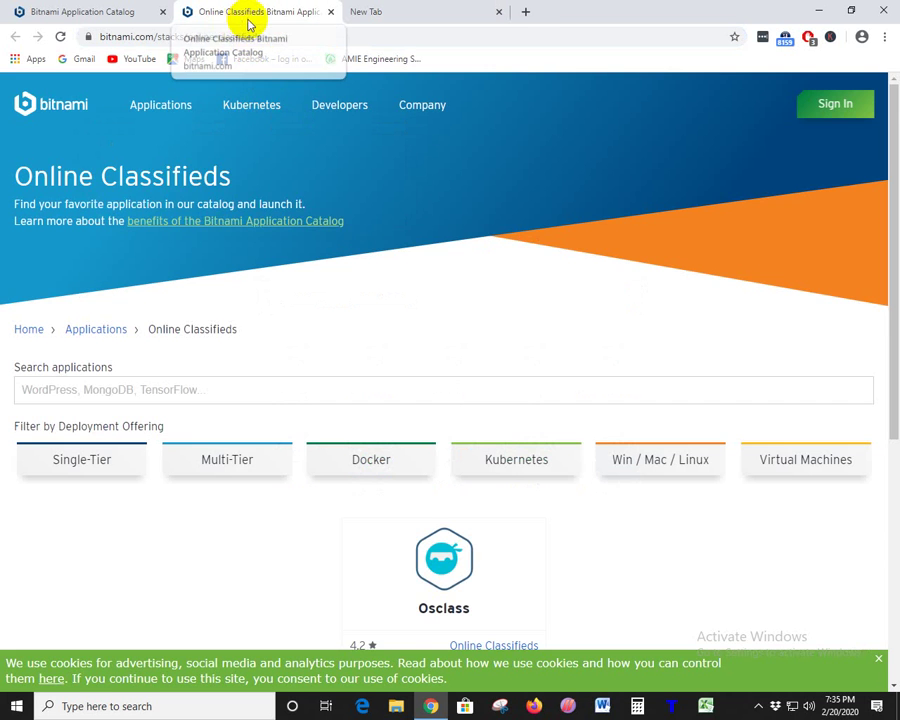
scroll(290, 282, "down", 5)
scroll(480, 350, "up", 2)
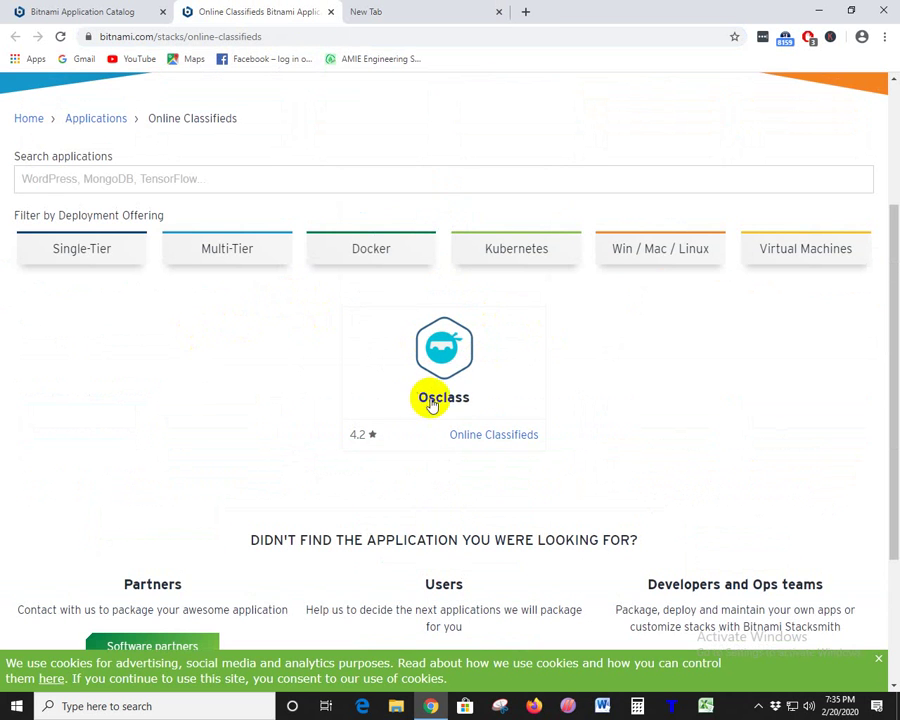
left_click_drag(410, 402, 498, 398)
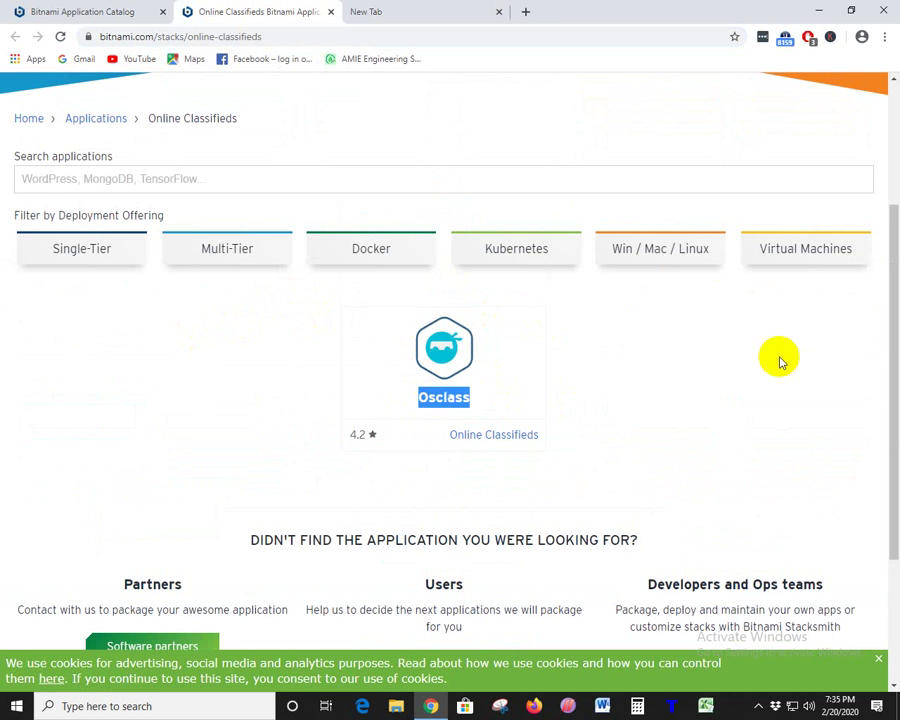
left_click(443, 10)
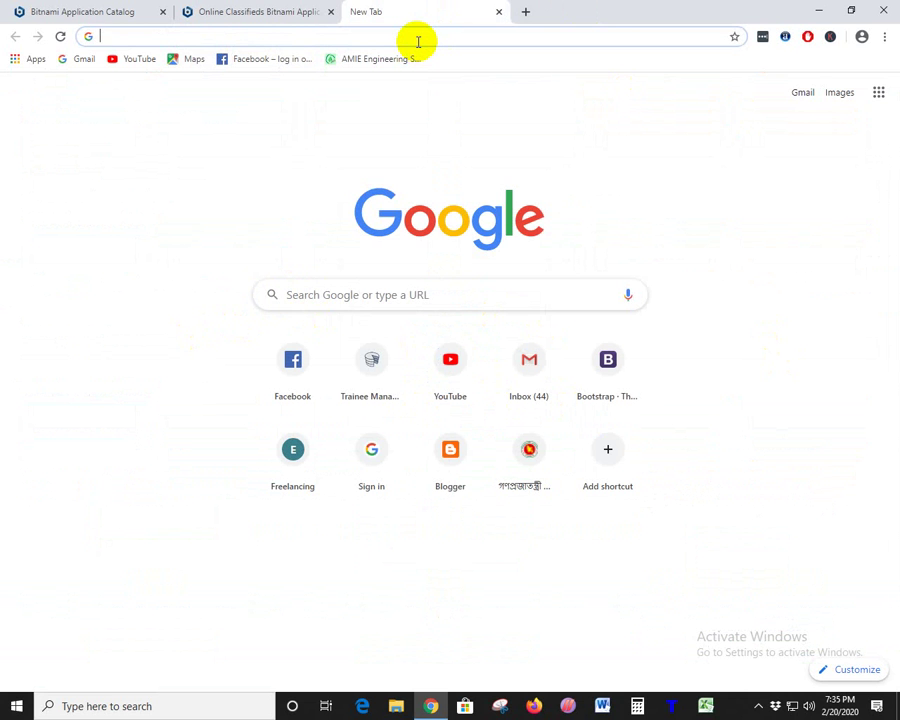
- Search Google for 'wordpress listing theme' and open the ThemeForest ad in a new tab
type("wordpr")
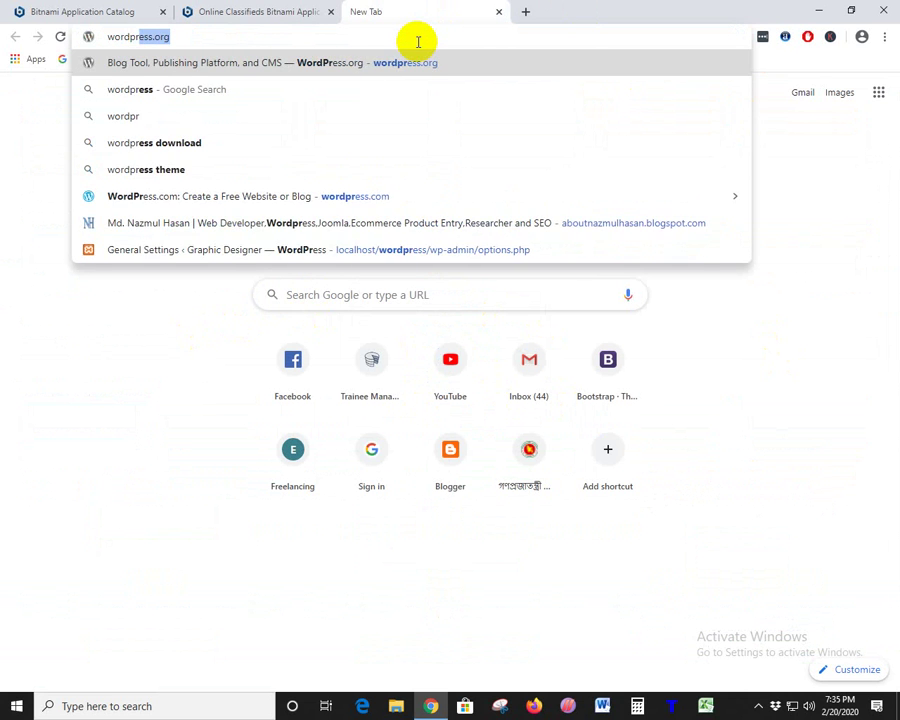
type("ess ")
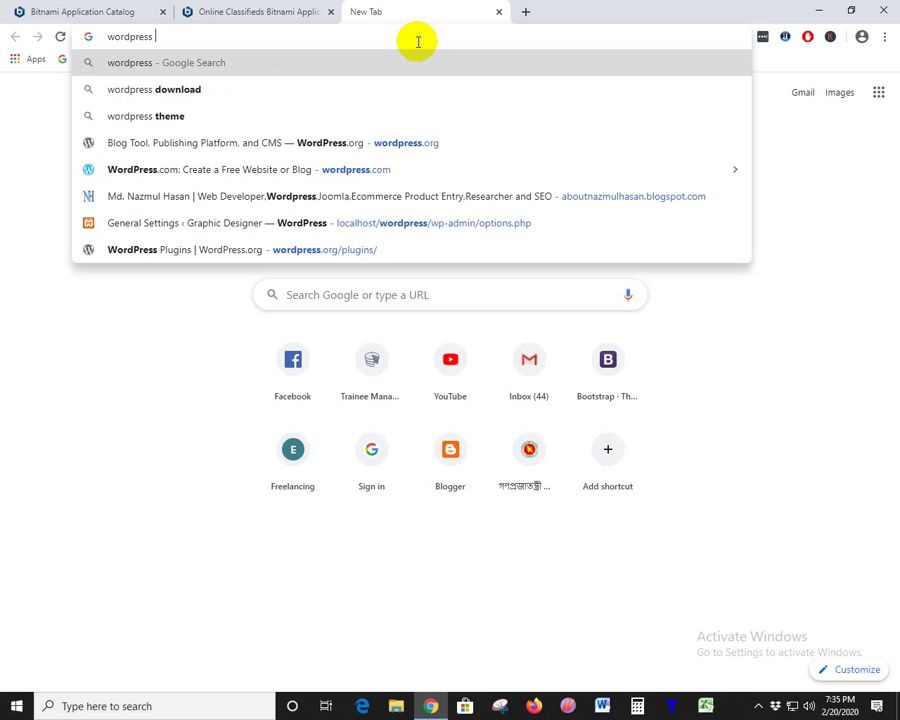
type("listing")
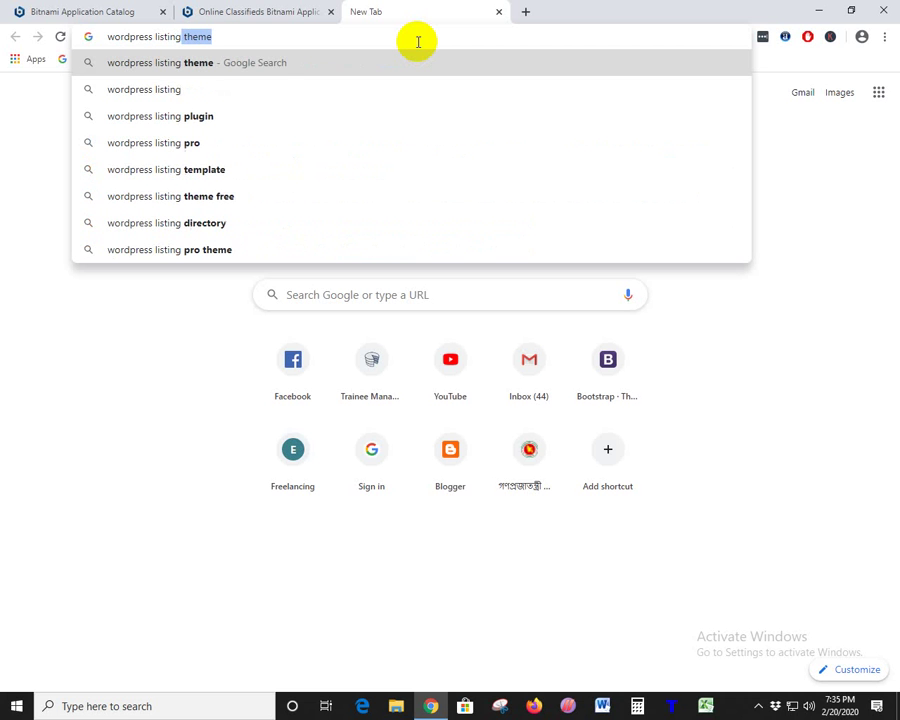
key("Return")
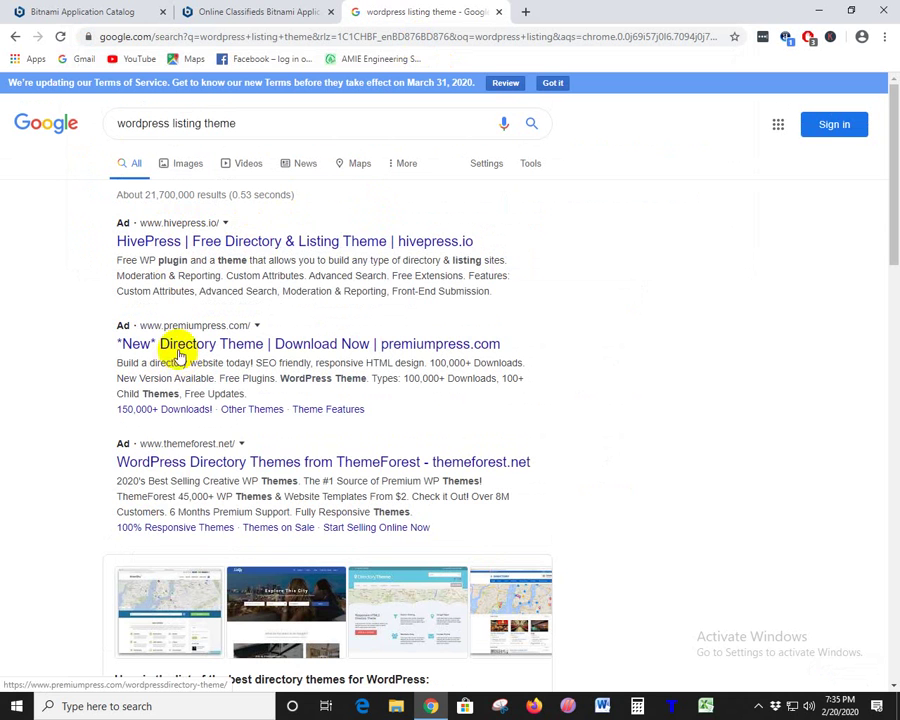
right_click(216, 462)
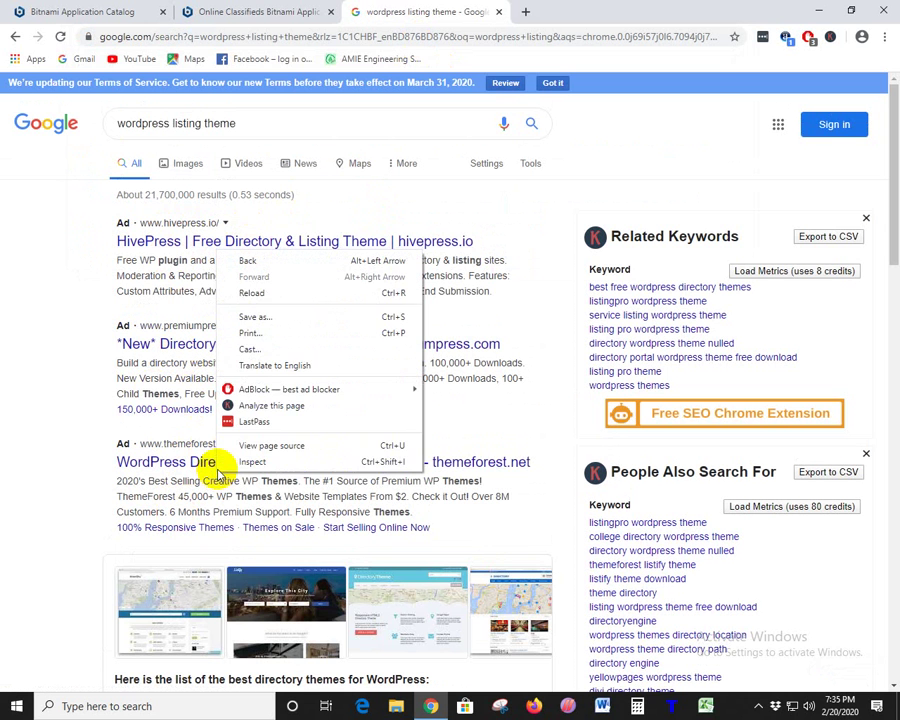
left_click(170, 458)
right_click(198, 464)
left_click(240, 472)
scroll(270, 443, "down", 3)
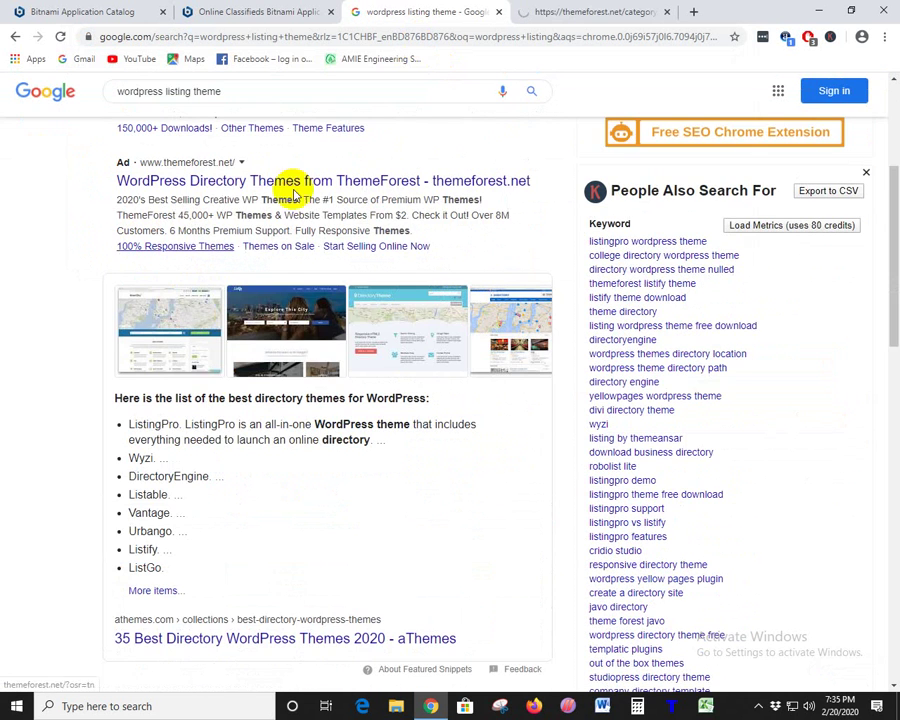
- Open the Listify theme's live preview from ThemeForest, closing the intermediate tabs
left_click(548, 10)
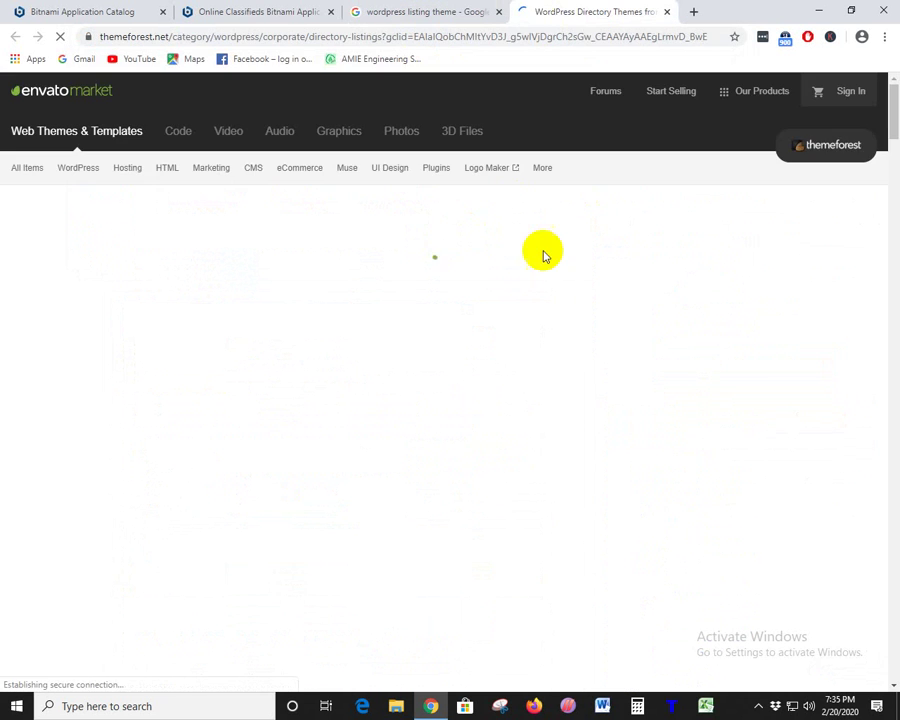
scroll(470, 345, "down", 3)
scroll(474, 400, "down", 3)
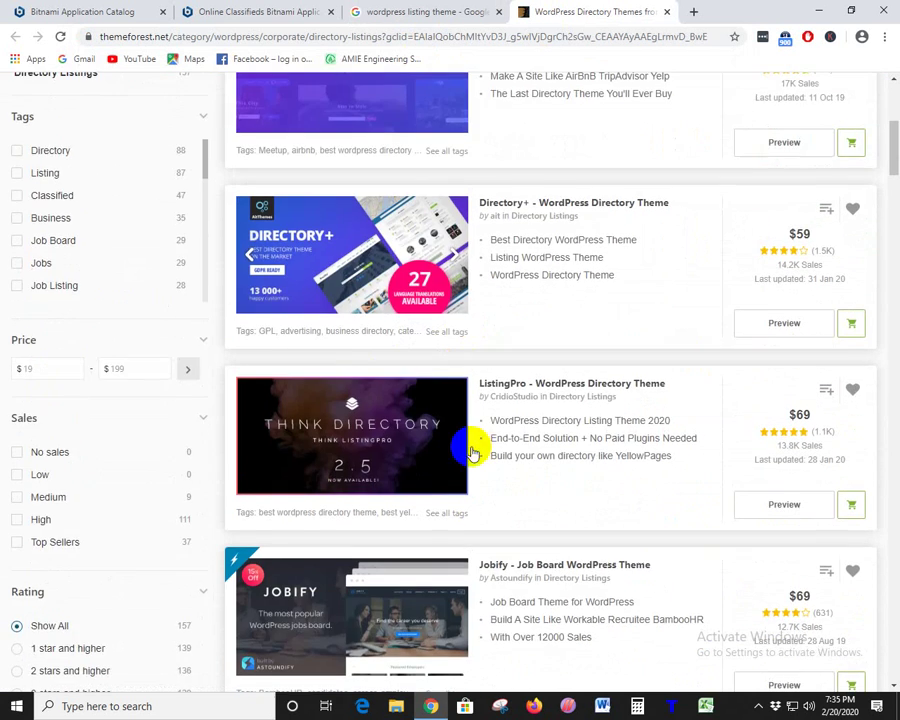
scroll(536, 196, "up", 3)
right_click(596, 234)
left_click(614, 248)
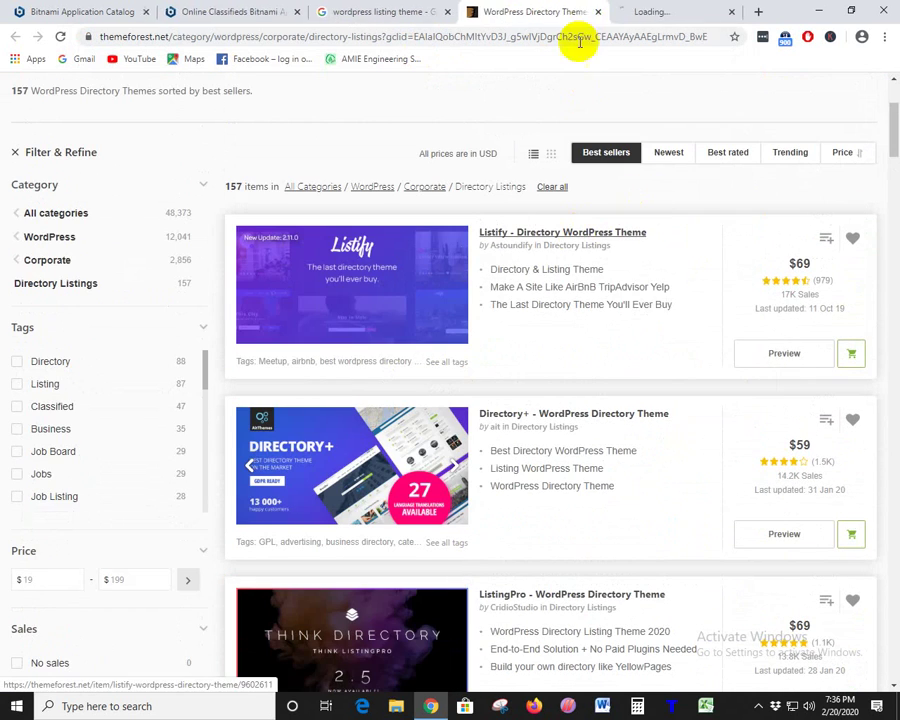
left_click(588, 12)
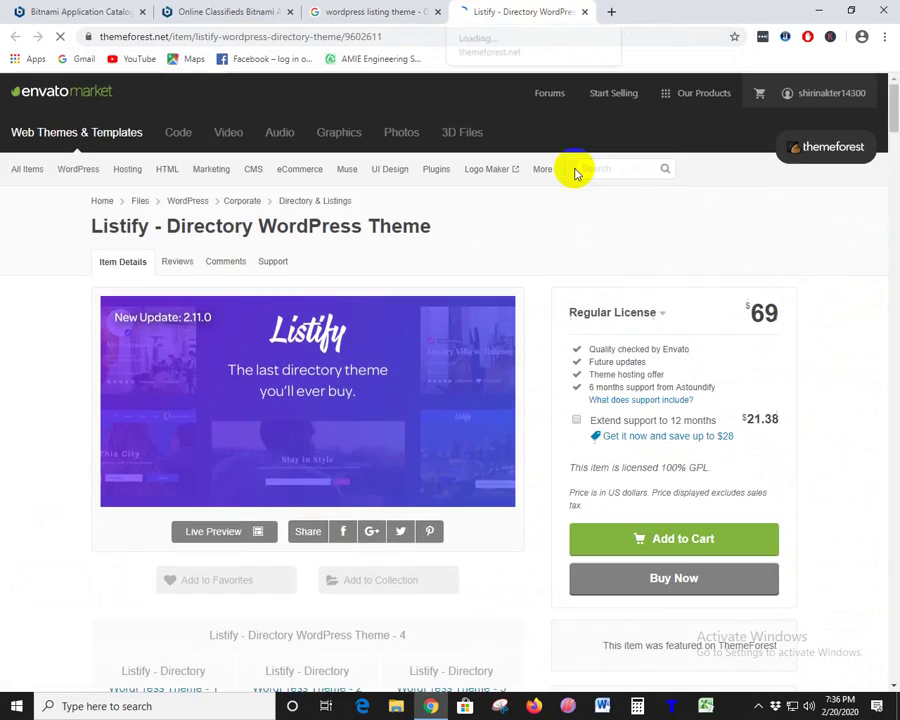
scroll(368, 396, "down", 2)
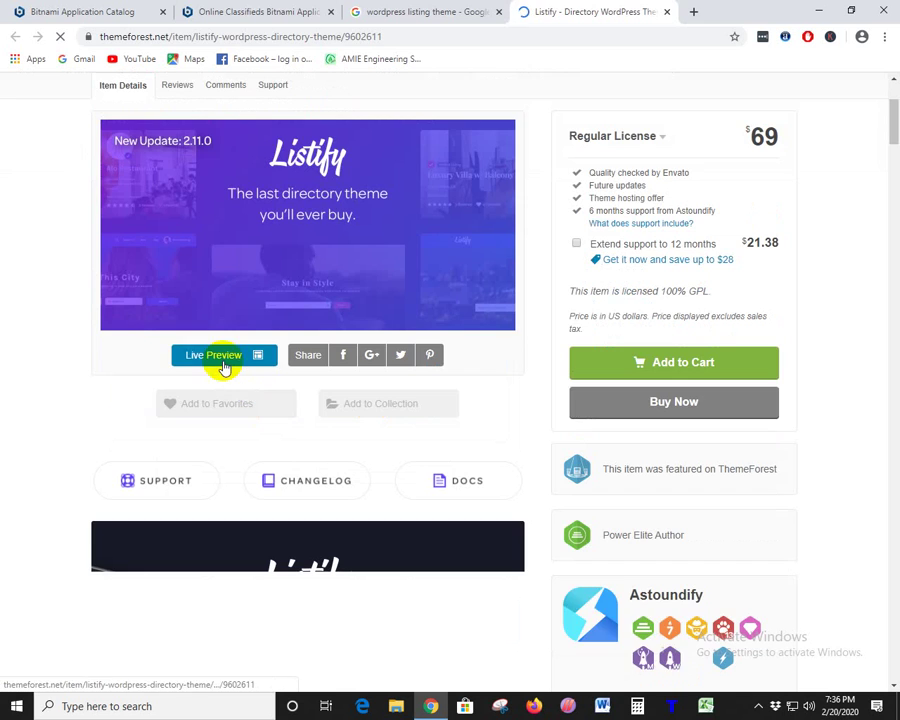
left_click(221, 363)
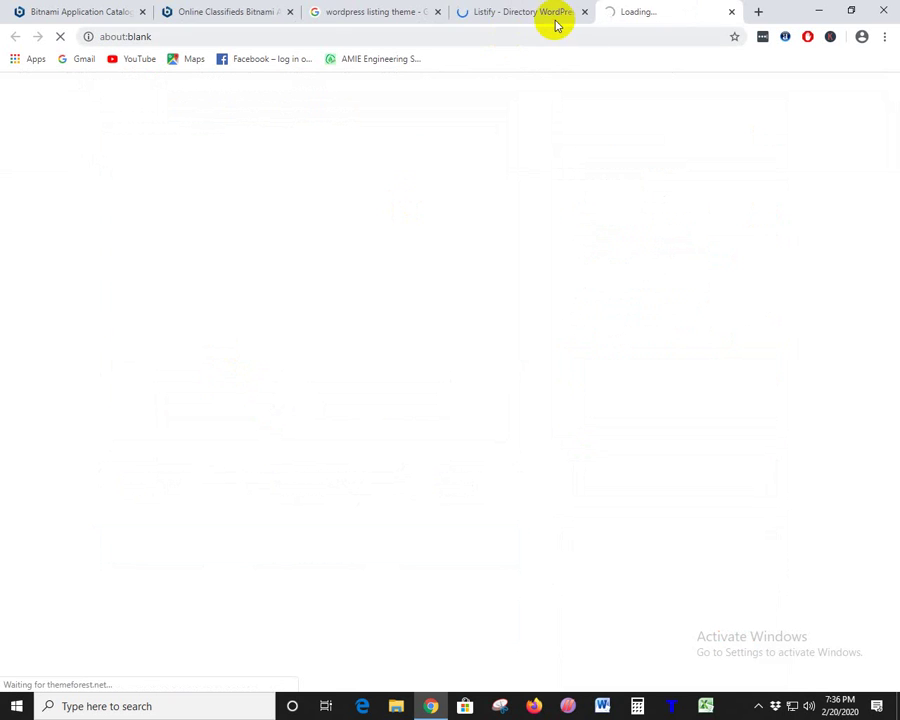
left_click(589, 12)
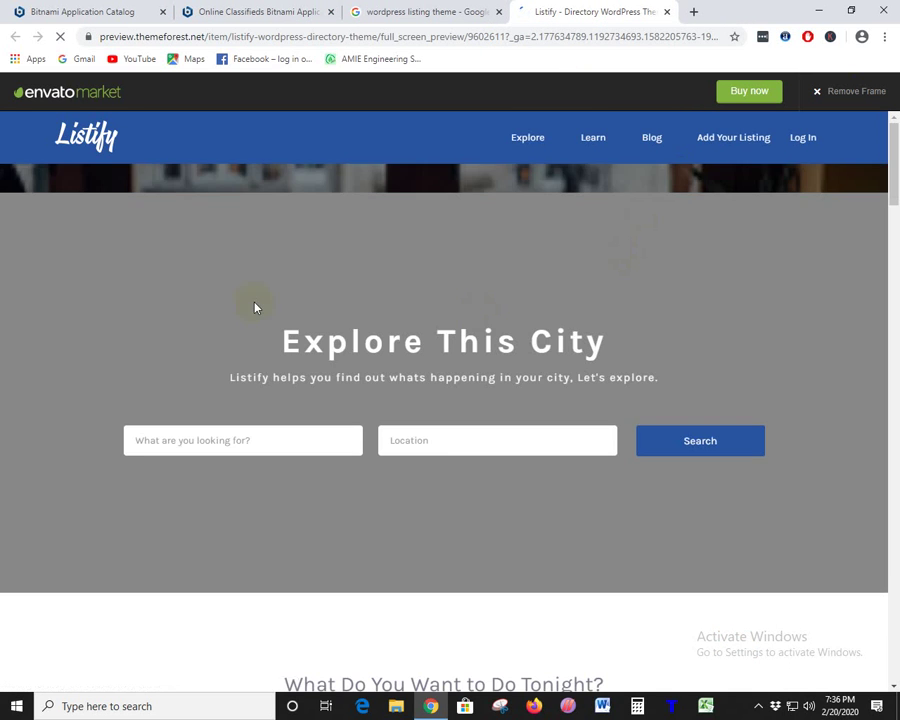
- Browse the Listify demo's Restaurants listings and open Jacobs & Co. Steakhouse
scroll(297, 302, "down", 6)
scroll(462, 398, "down", 6)
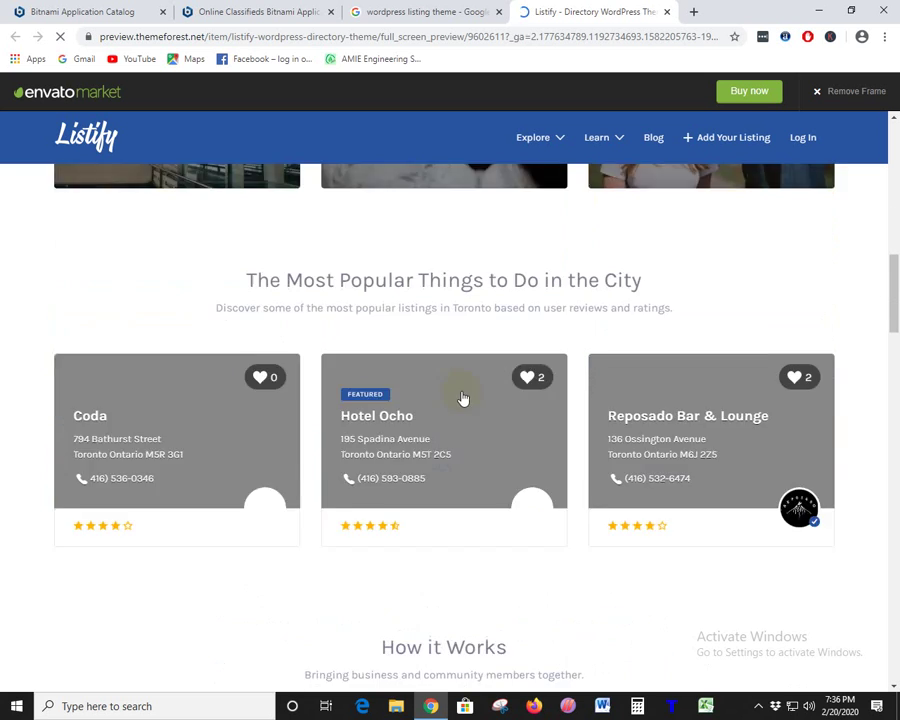
scroll(230, 290, "up", 2)
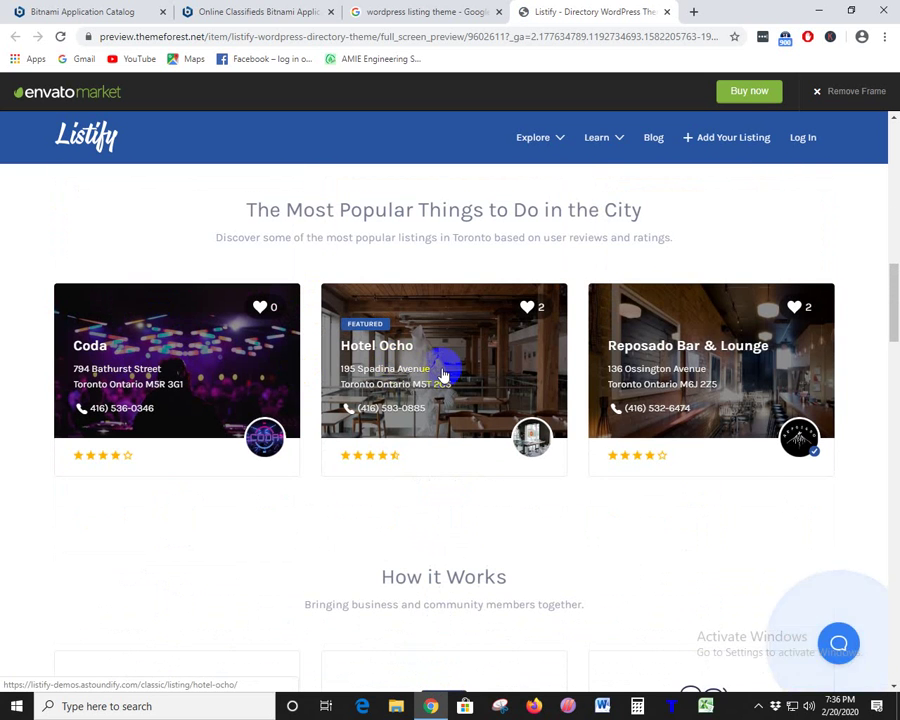
scroll(443, 374, "down", 6)
scroll(458, 372, "up", 7)
scroll(457, 380, "up", 10)
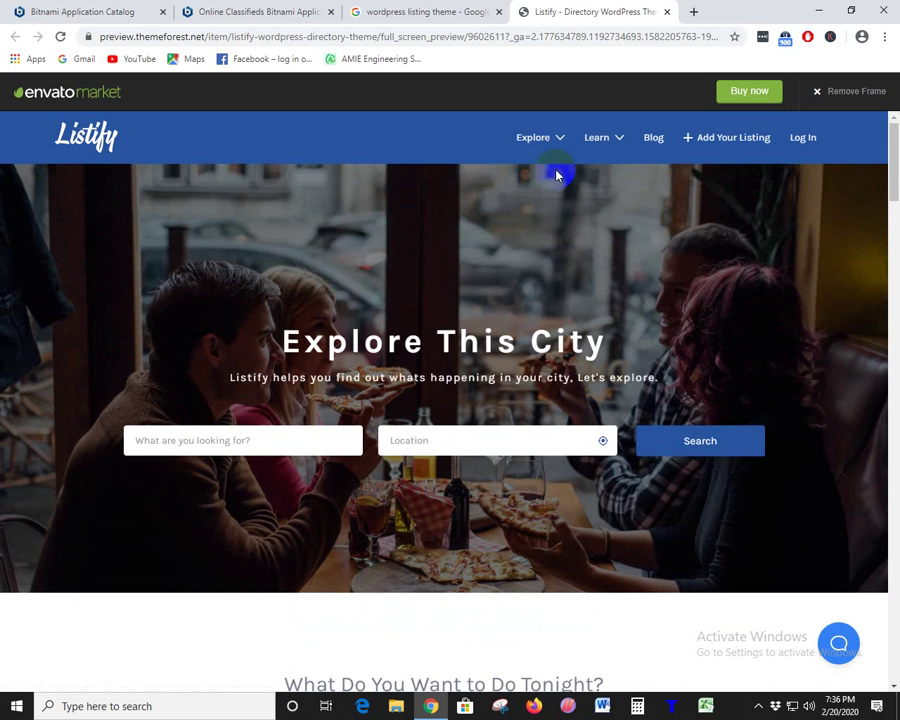
mouse_move(547, 148)
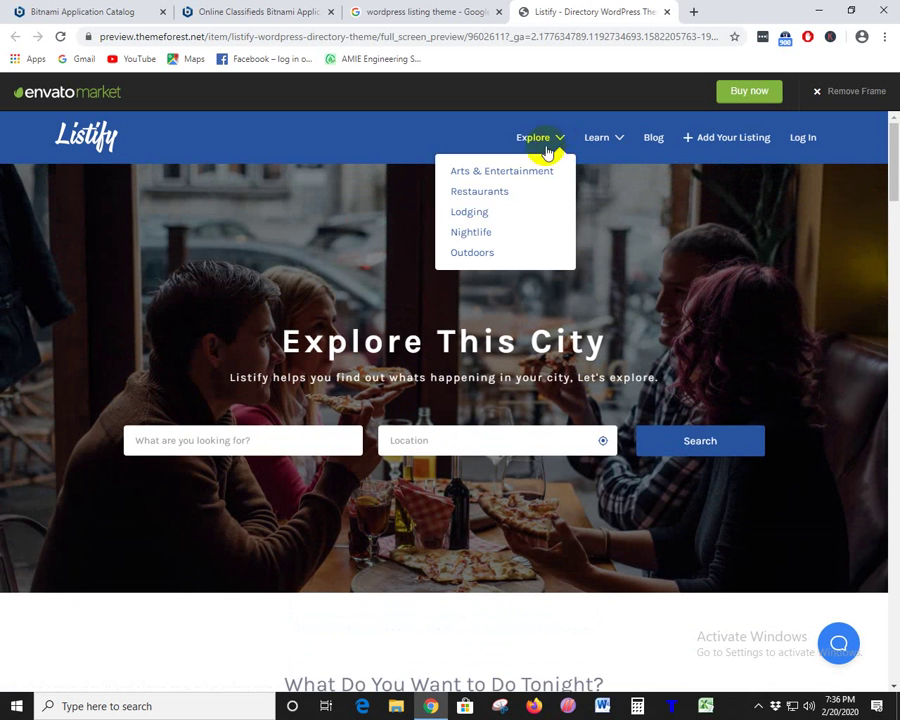
left_click(481, 194)
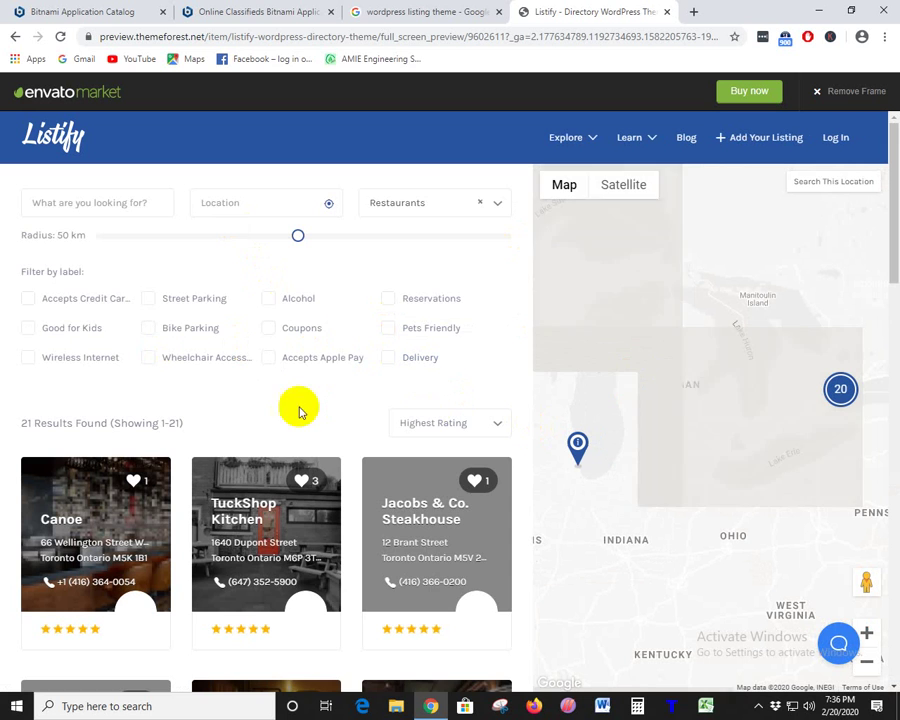
scroll(225, 430, "down", 2)
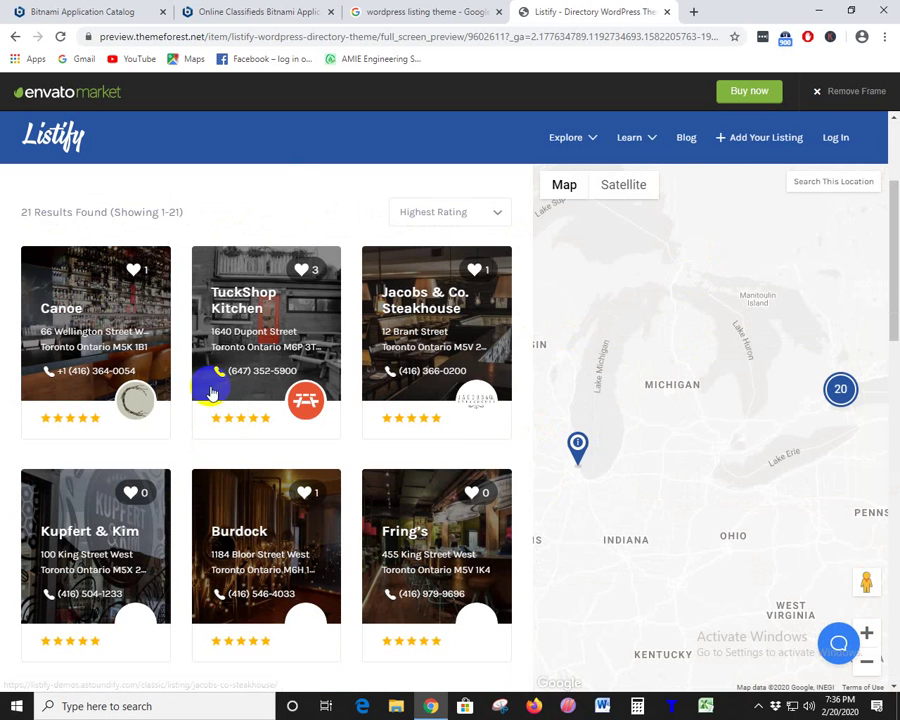
left_click(436, 340)
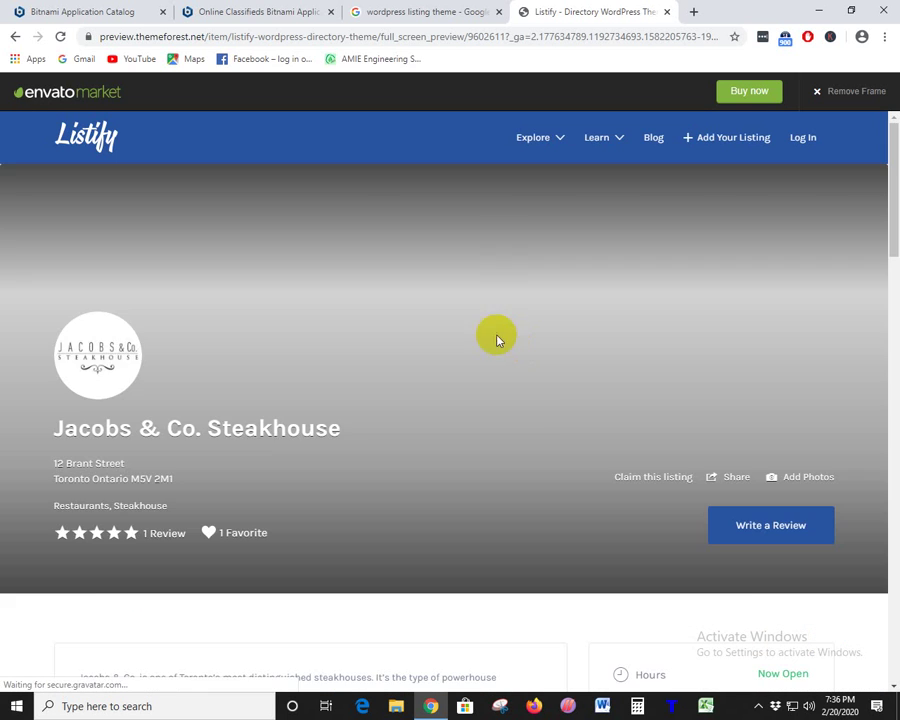
- Select the steakhouse's opening hours, then clear the Osclass title highlight in the catalog tab
scroll(257, 430, "down", 5)
scroll(381, 484, "up", 2)
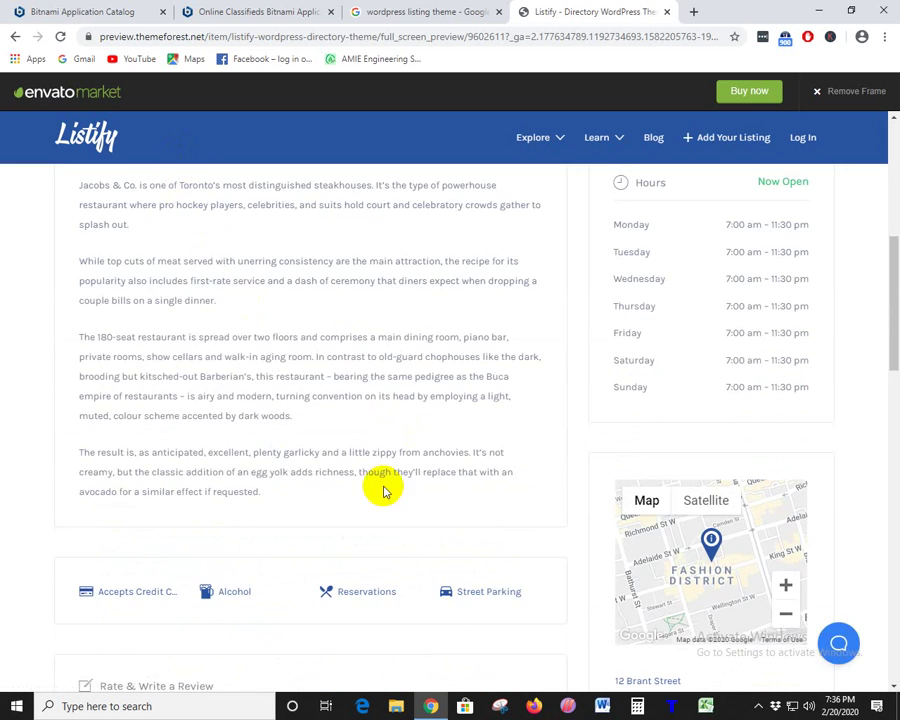
left_click_drag(612, 358, 699, 538)
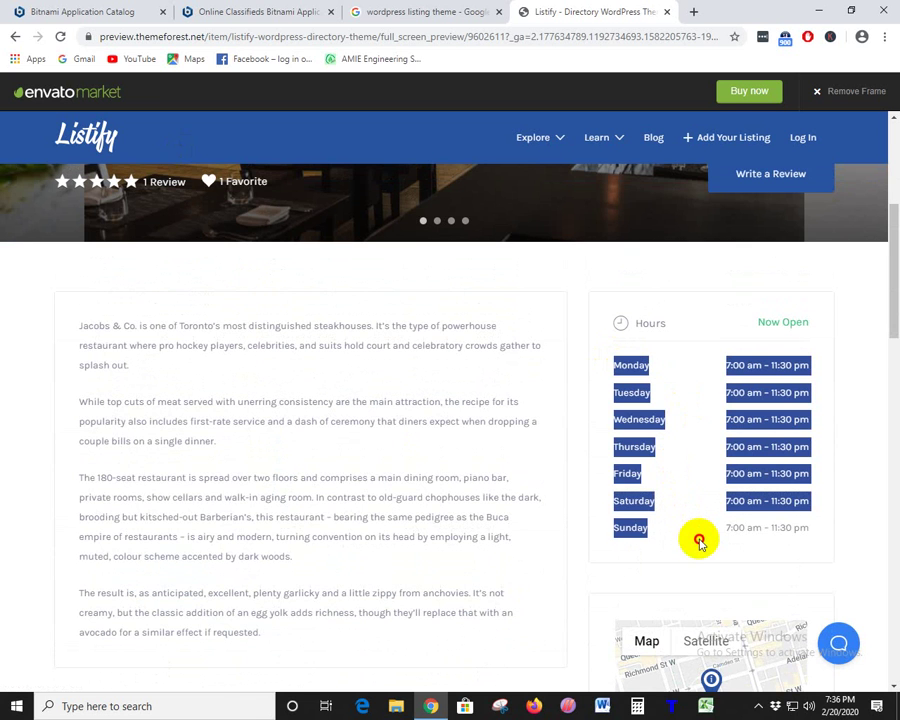
left_click(703, 535)
scroll(690, 520, "up", 5)
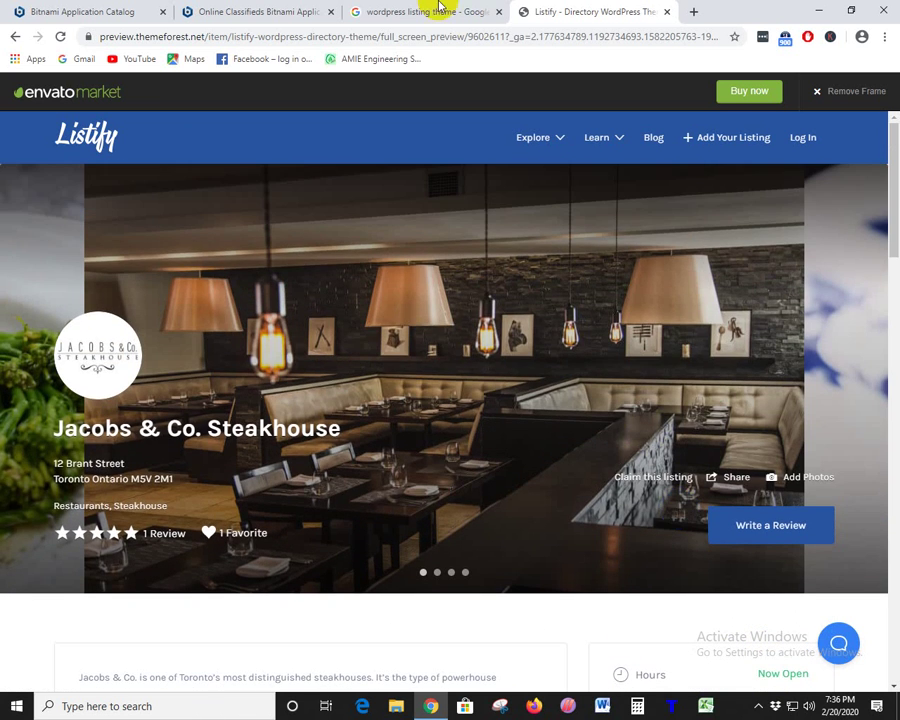
left_click(352, 9)
left_click(344, 11)
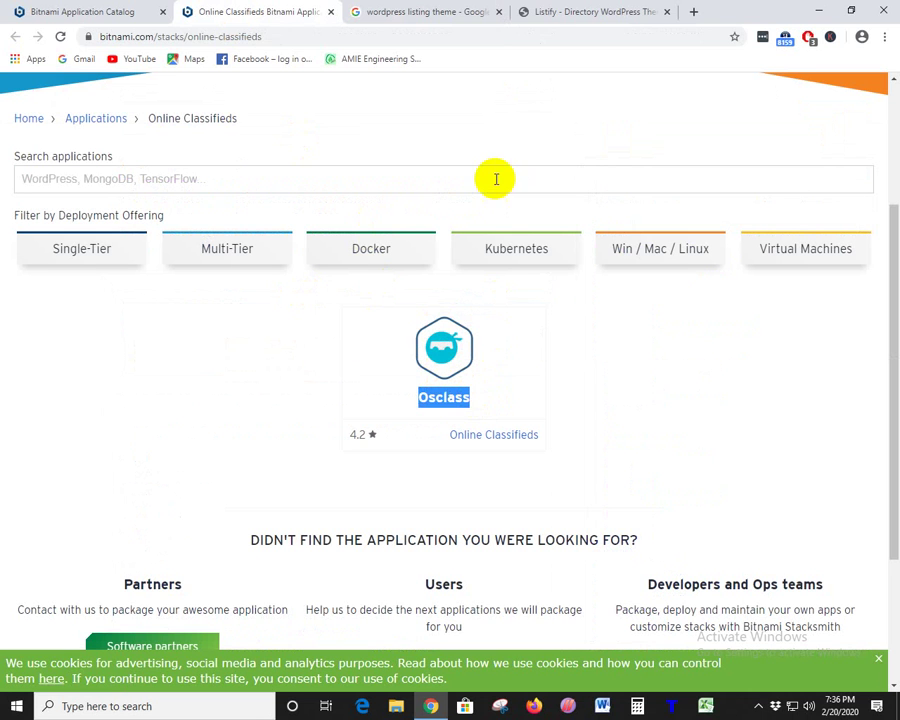
left_click(479, 410)
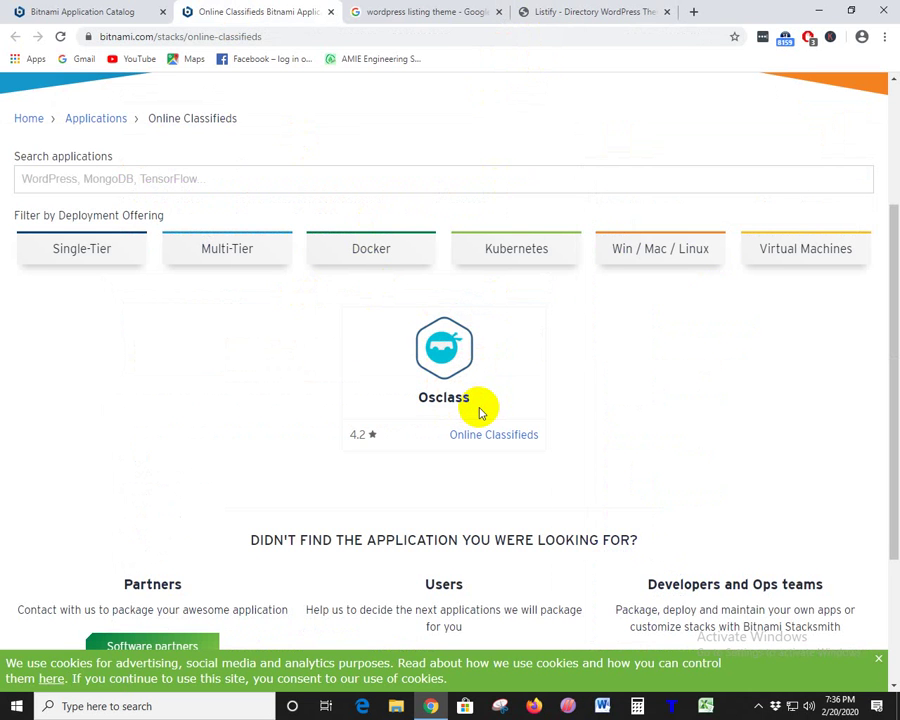
- Back on the steakhouse listing, select the Monday–Sunday hours rows
left_click(647, 8)
scroll(623, 402, "down", 5)
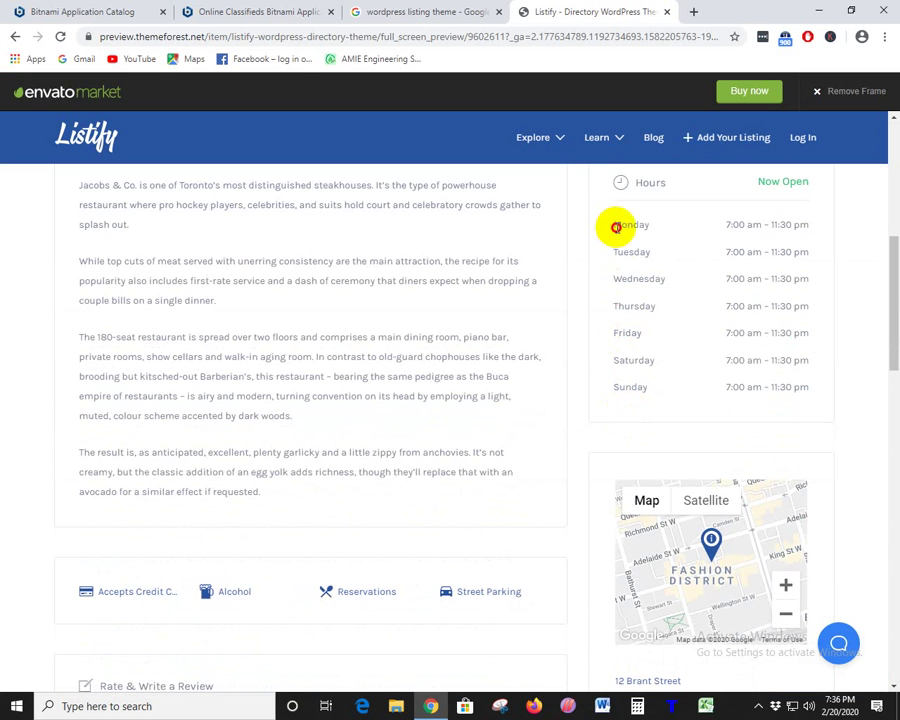
left_click_drag(615, 227, 760, 378)
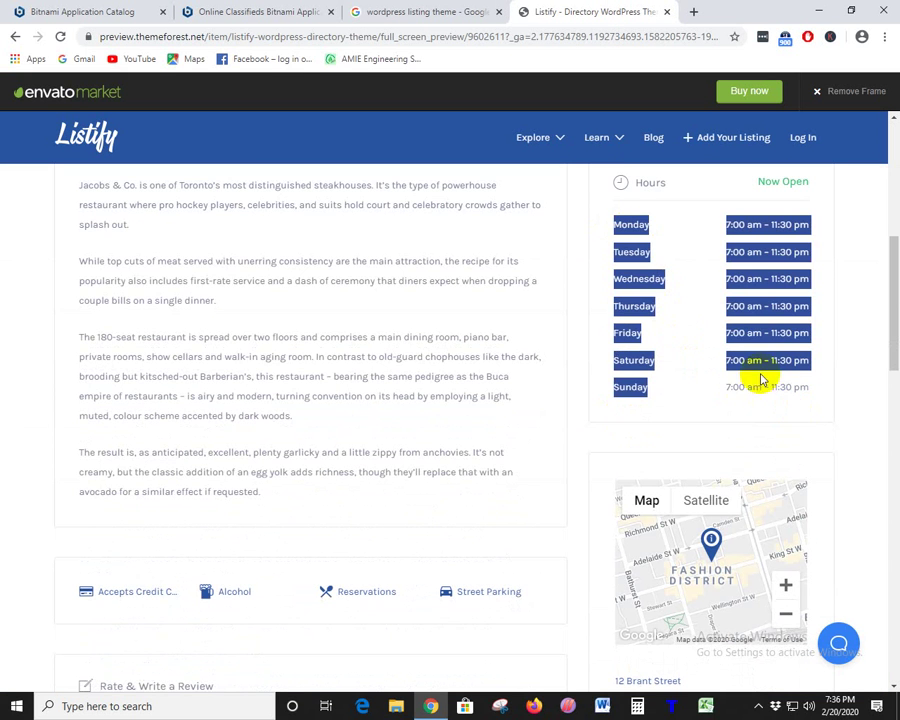
left_click(634, 261)
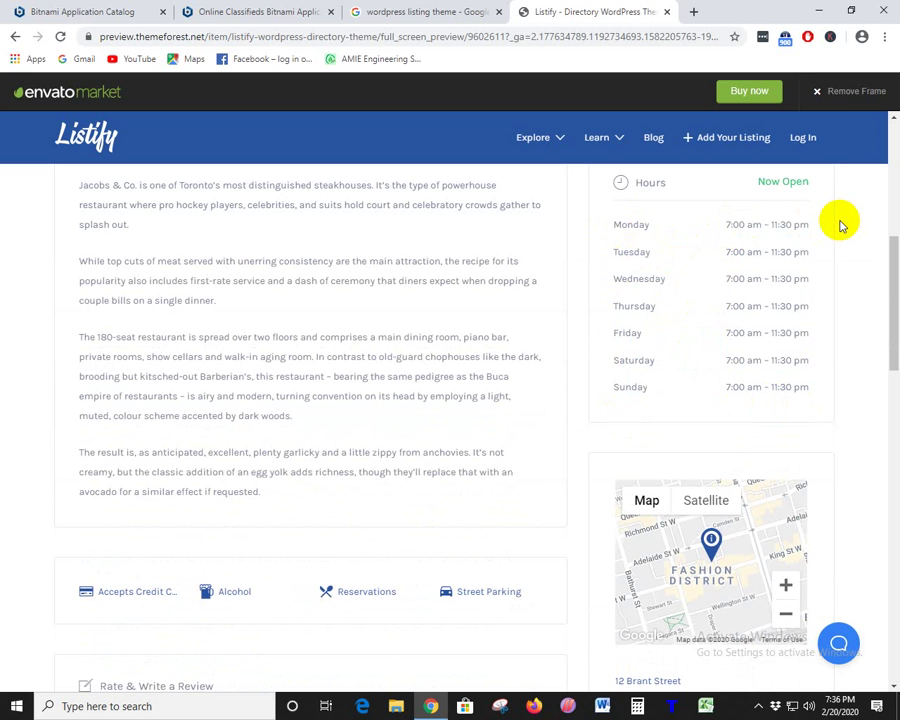
scroll(697, 335, "down", 4)
scroll(687, 257, "up", 2)
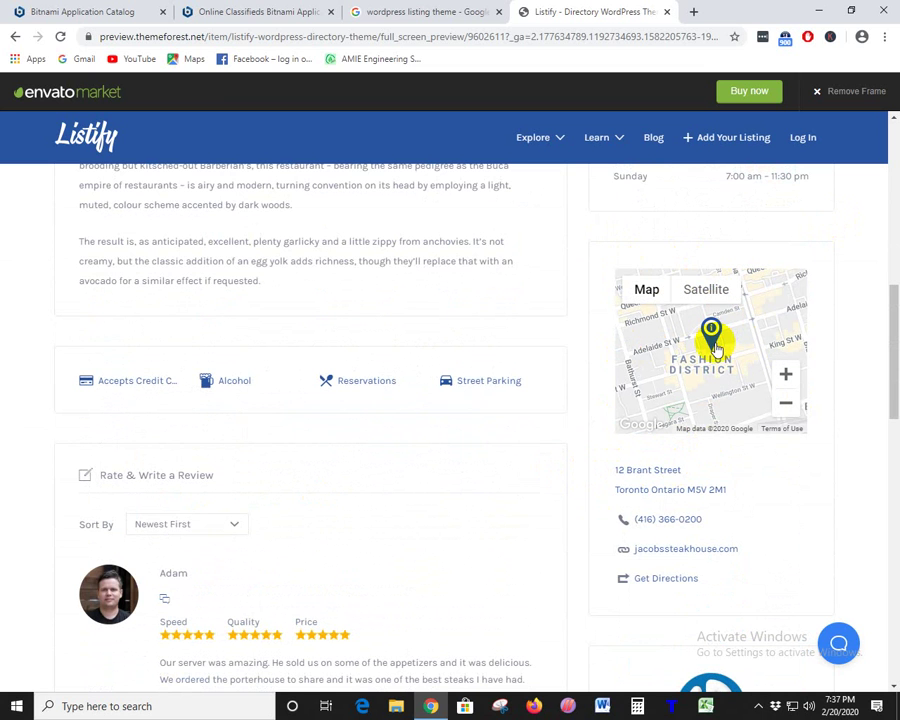
scroll(287, 388, "up", 5)
left_click_drag(77, 326, 403, 628)
- Scroll through the steakhouse listing's reviews and close the Listify demo tab
scroll(340, 496, "down", 5)
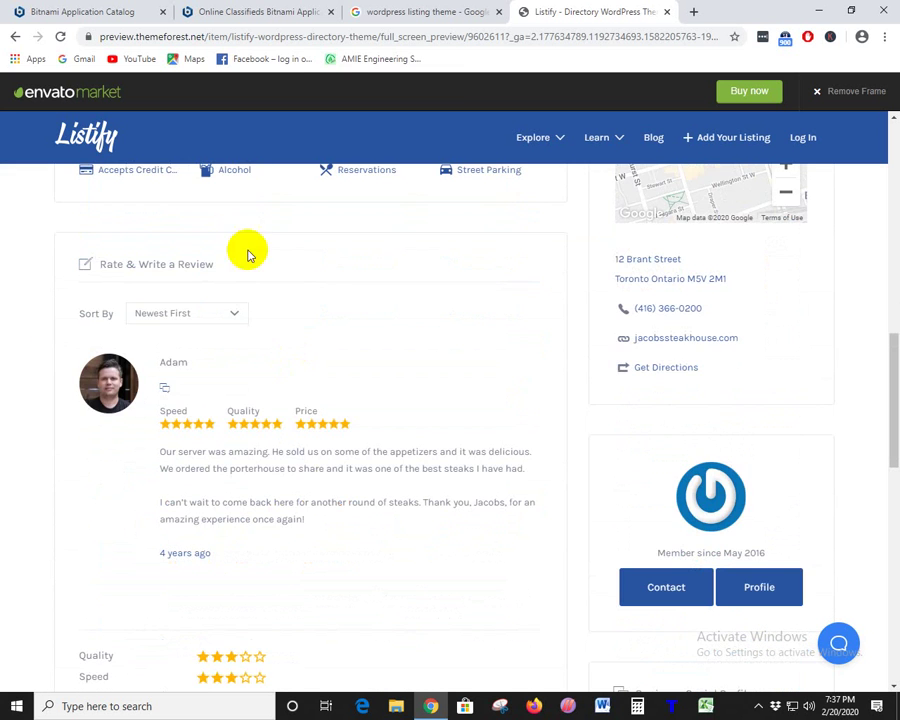
scroll(314, 315, "up", 2)
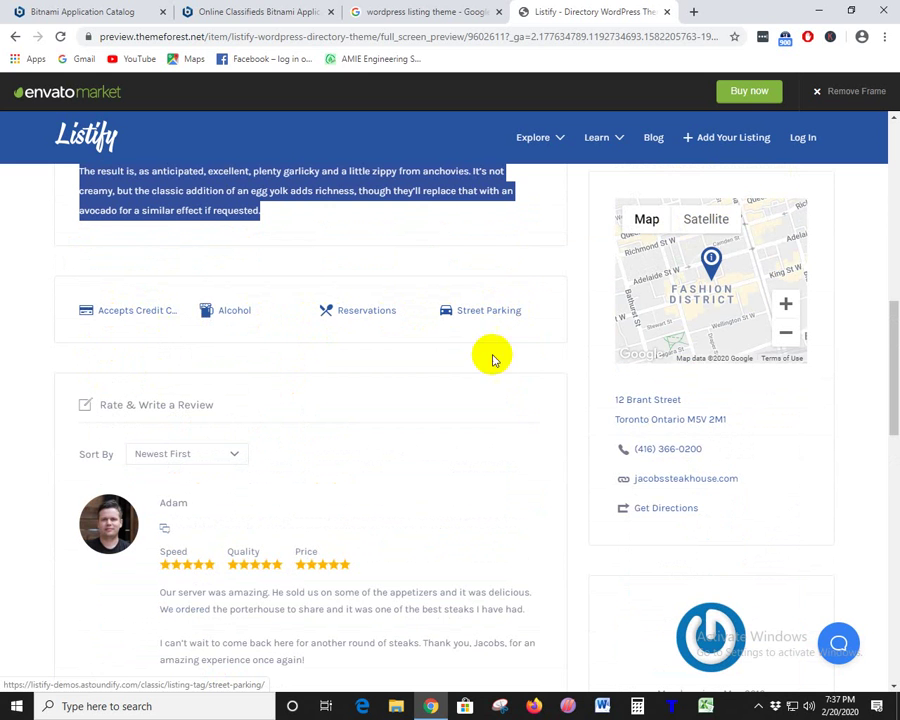
scroll(490, 356, "down", 4)
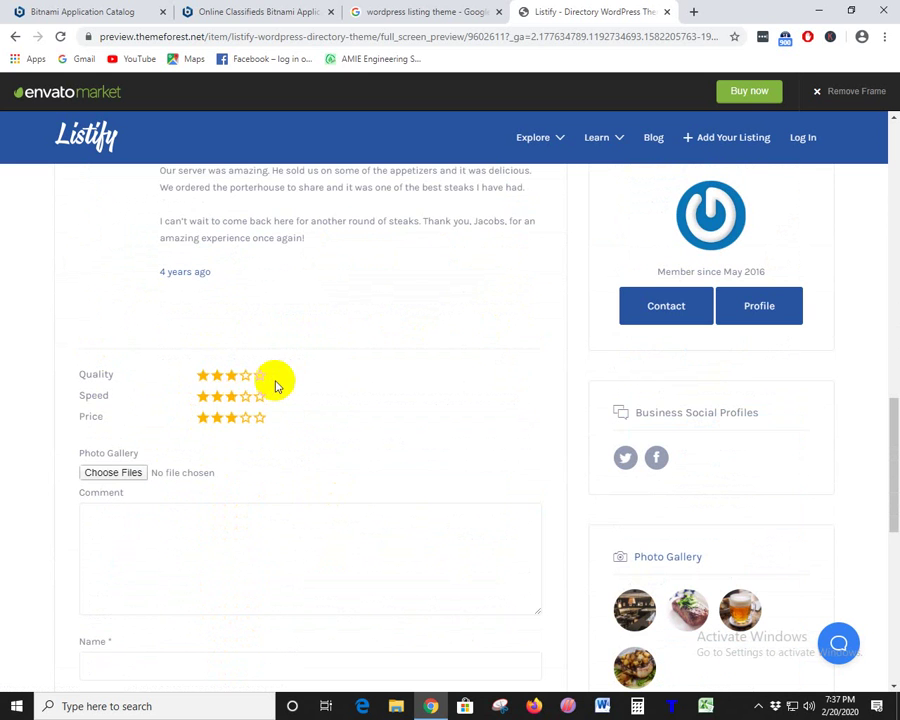
scroll(278, 406, "up", 2)
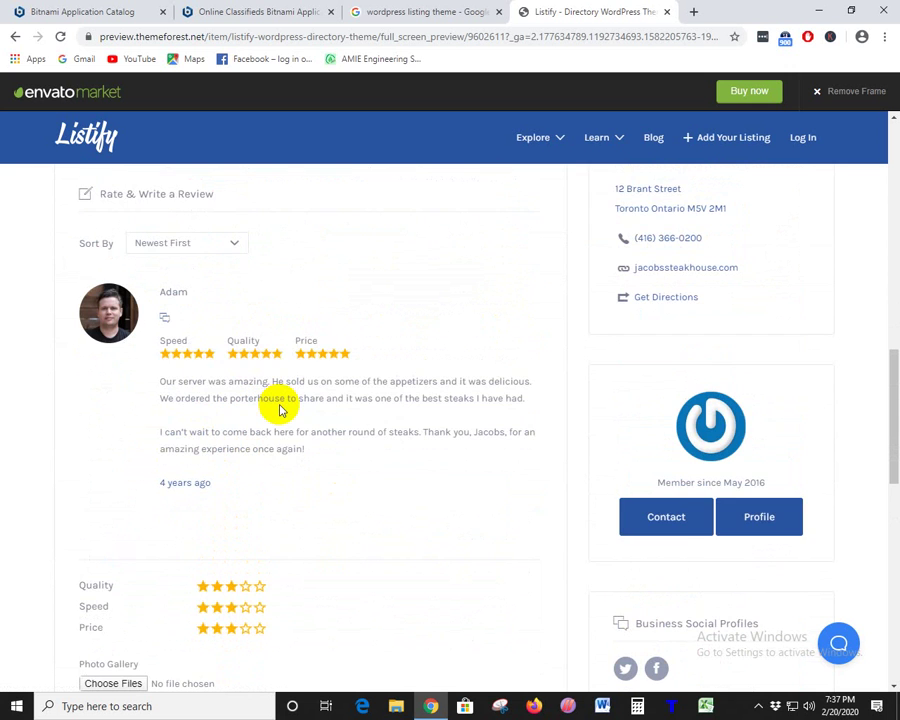
scroll(280, 410, "up", 1)
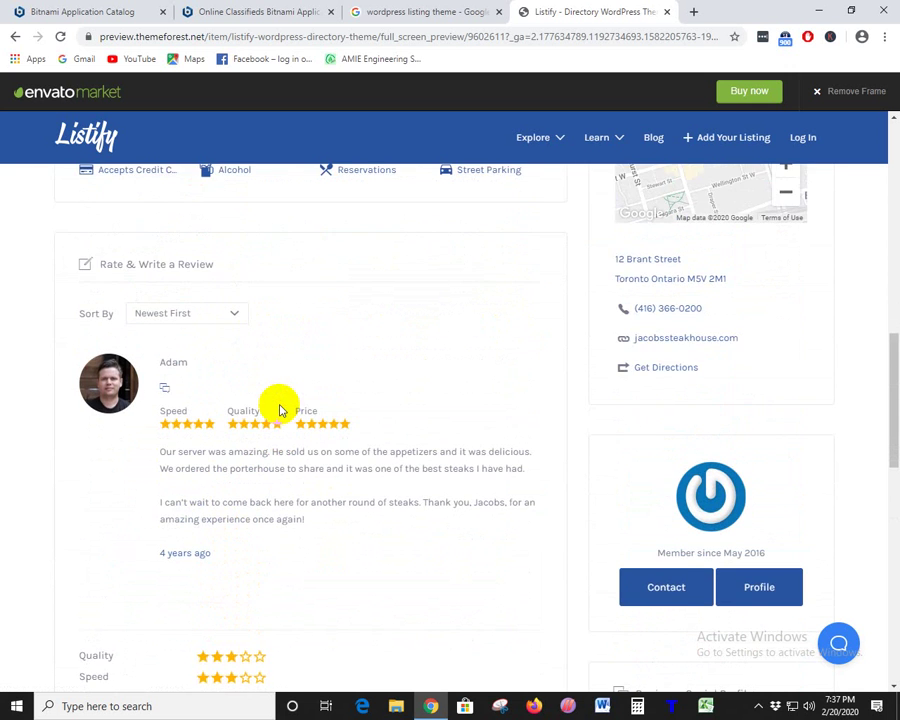
scroll(270, 450, "up", 2)
scroll(340, 484, "down", 4)
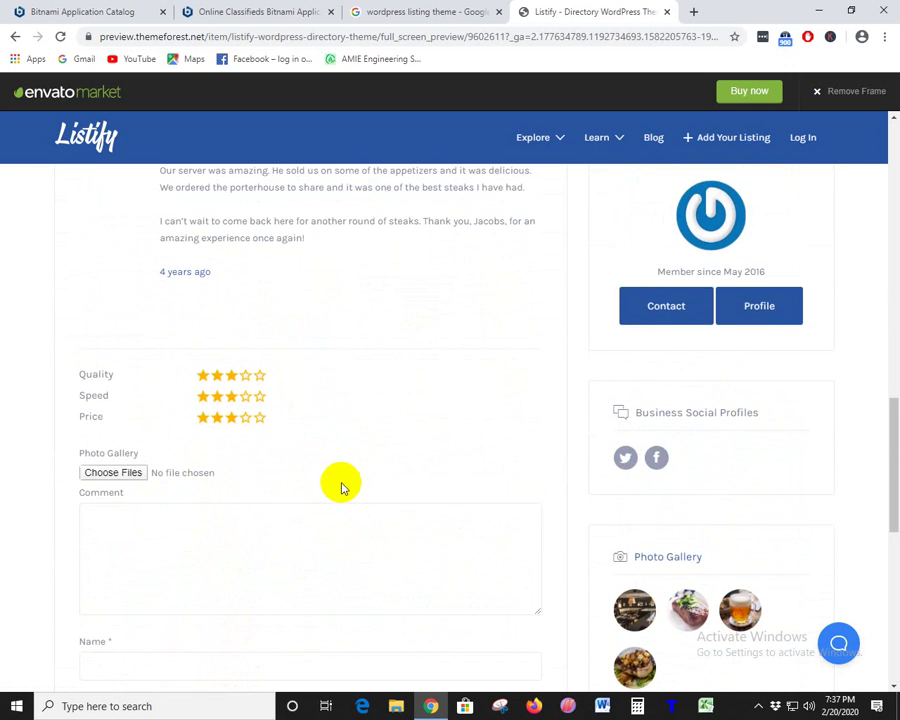
scroll(340, 484, "down", 3)
left_click(666, 11)
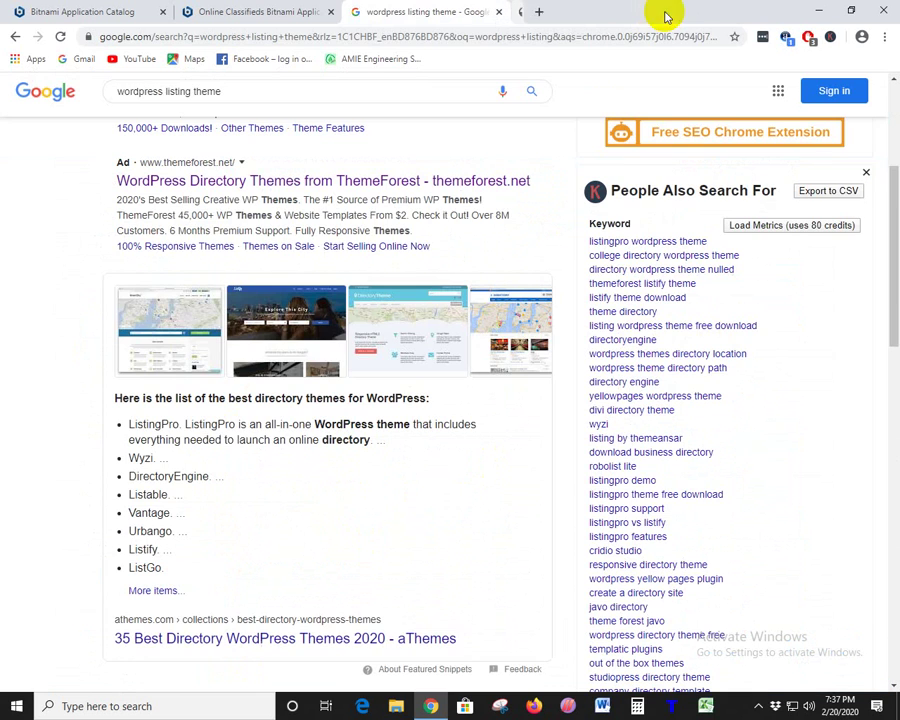
- Close the Google results tab and highlight the Osclass title on the Online Classifieds page
left_click(499, 11)
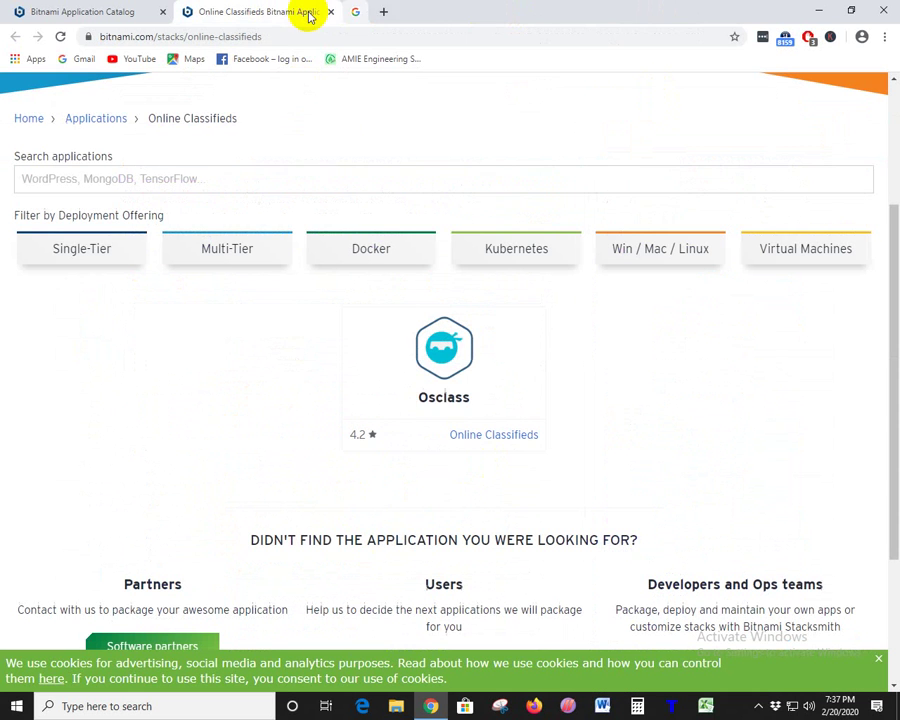
left_click_drag(480, 404, 379, 399)
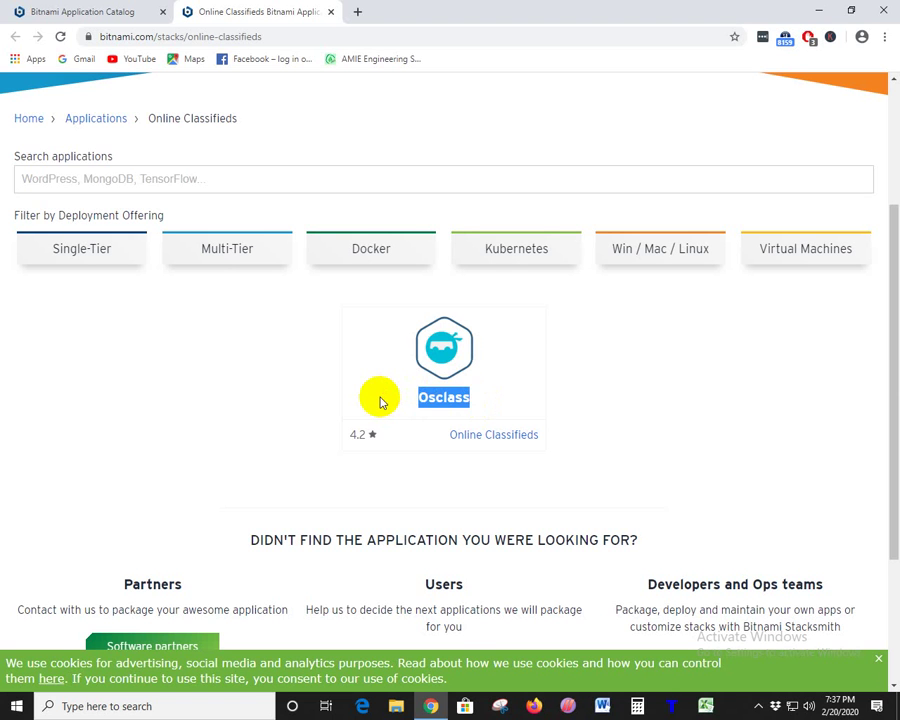
left_click(487, 399)
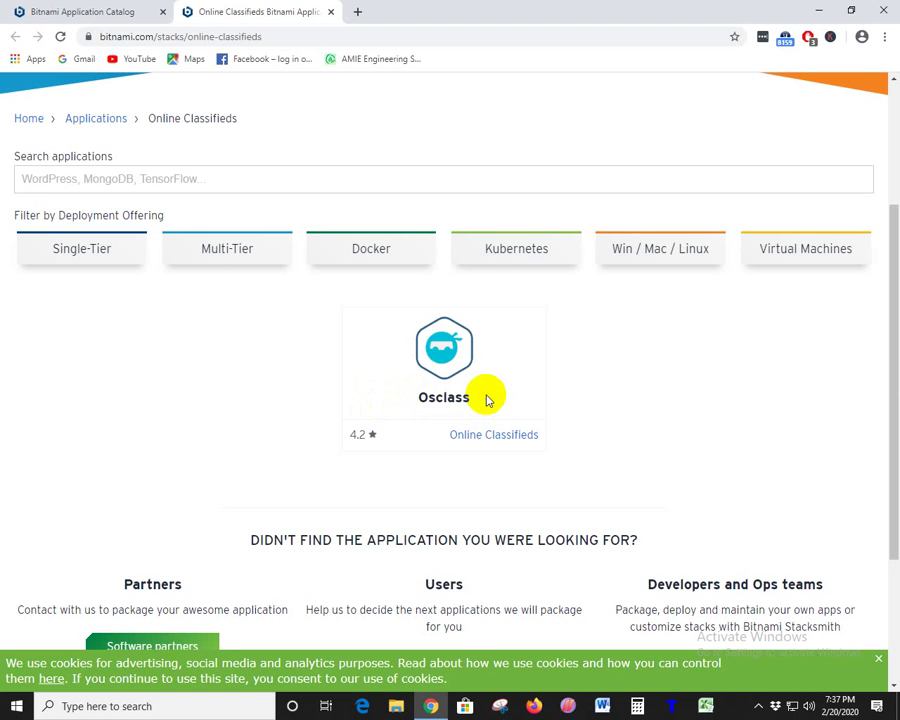
left_click_drag(494, 402, 368, 404)
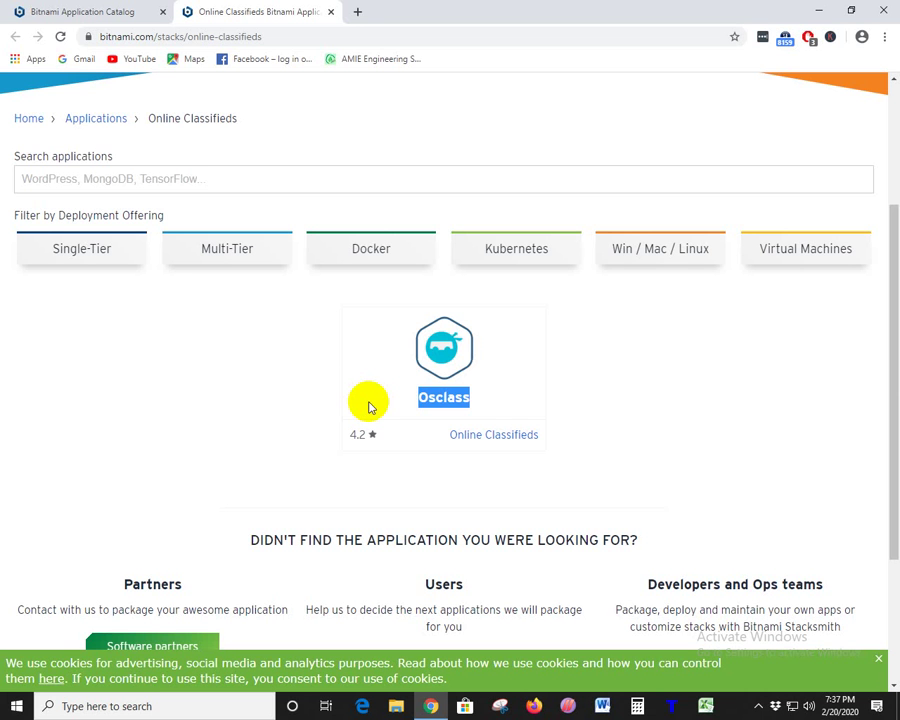
- Close the Online Classifieds tab and scroll the catalog down to Roundcube and Dolibarr
left_click(330, 12)
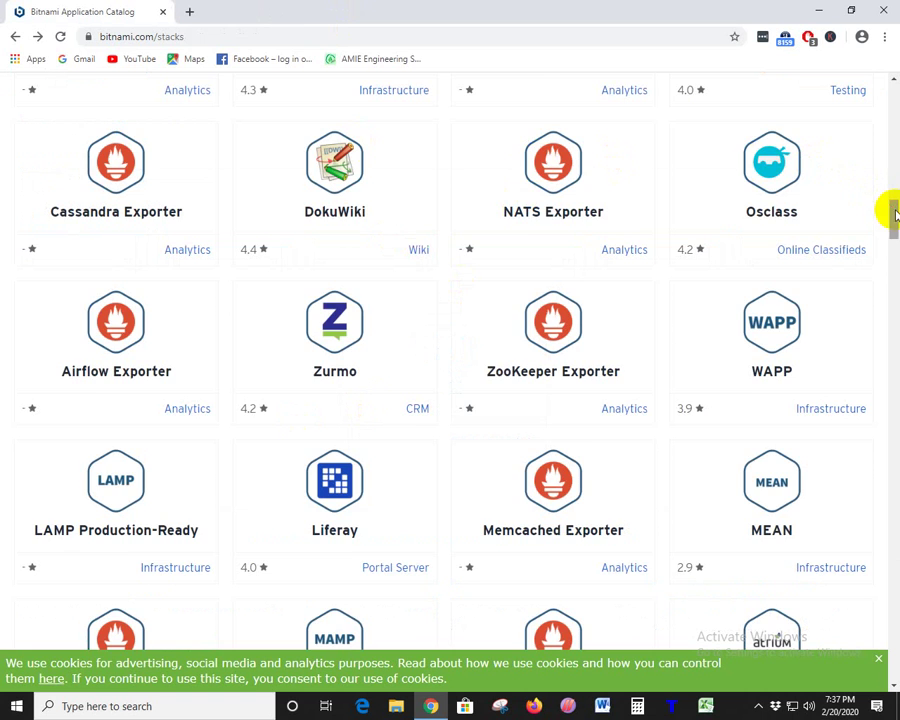
scroll(893, 205, "up", 1)
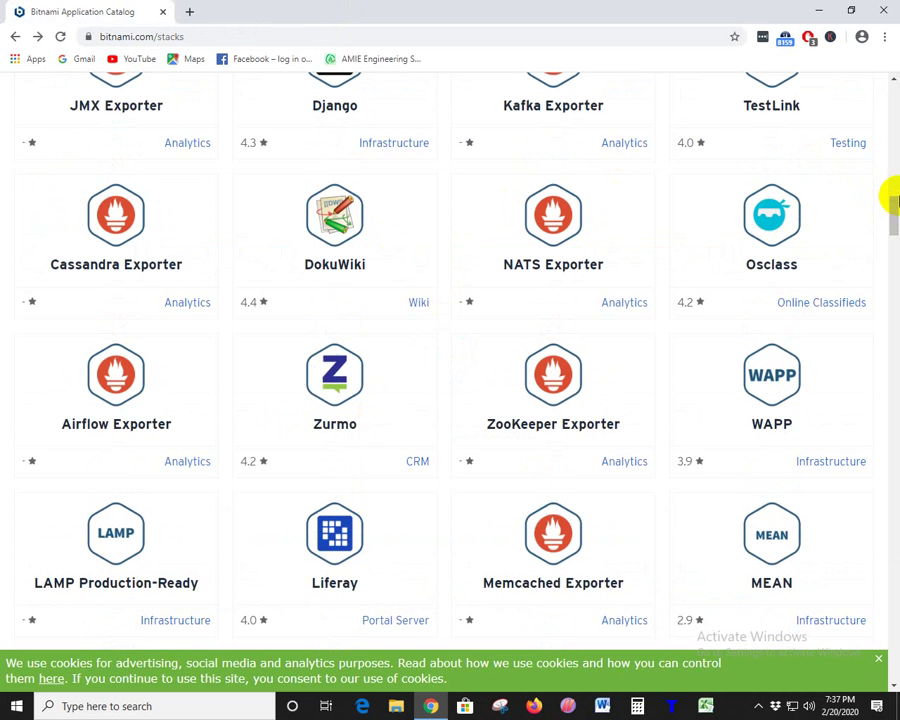
scroll(890, 205, "down", 4)
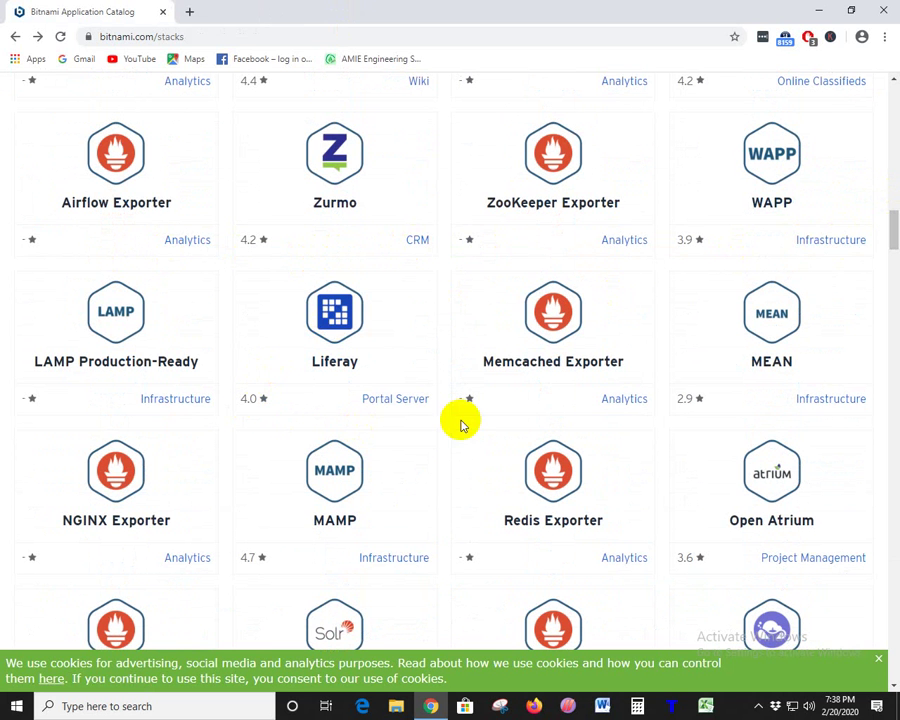
scroll(616, 436, "down", 3)
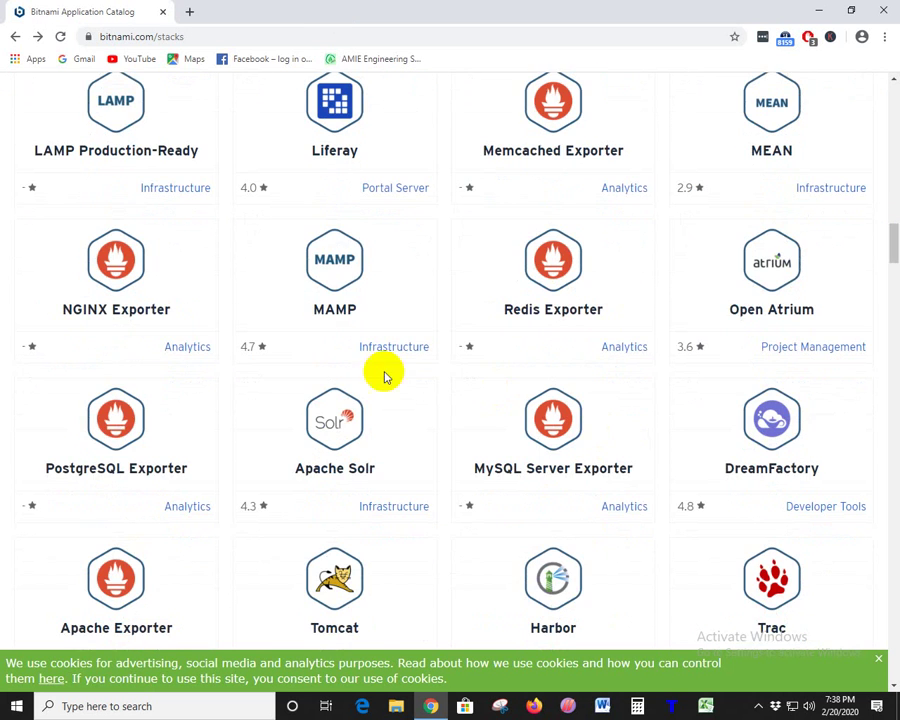
scroll(478, 440, "down", 3)
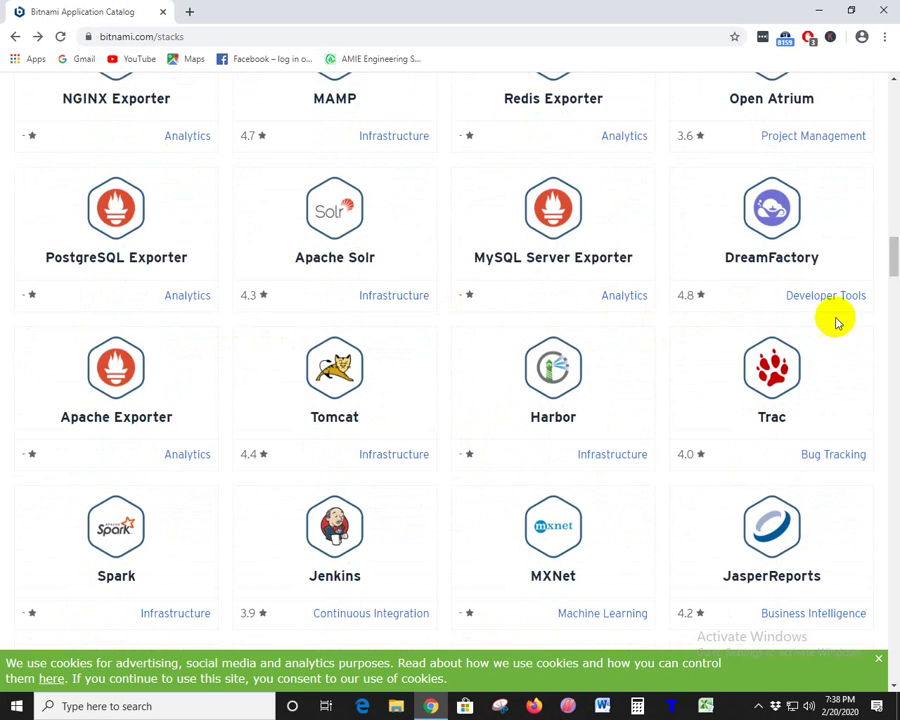
scroll(258, 296, "down", 2)
scroll(258, 296, "down", 4)
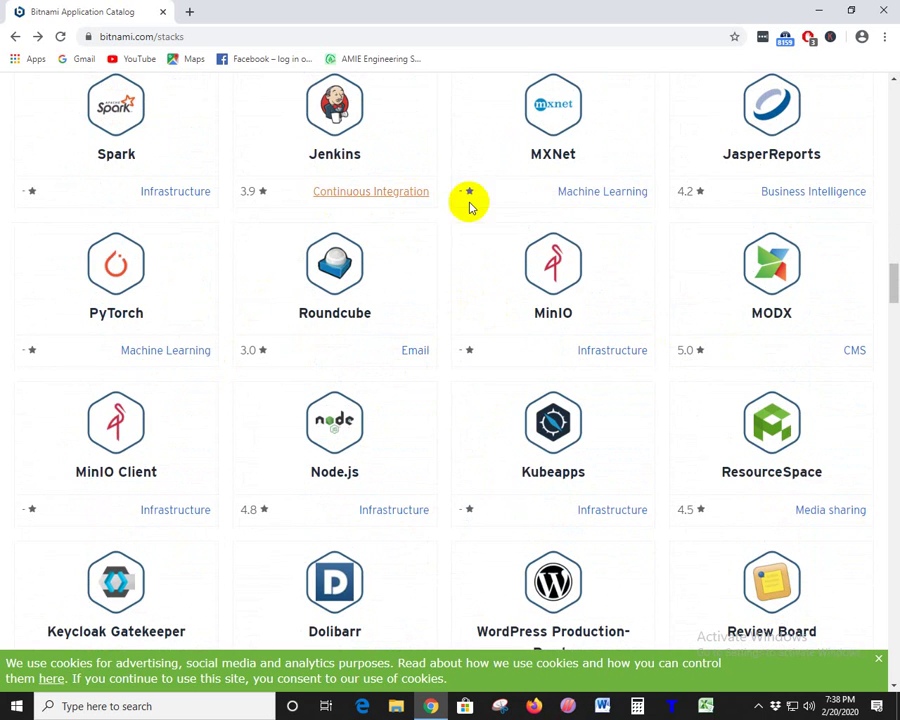
scroll(215, 344, "down", 3)
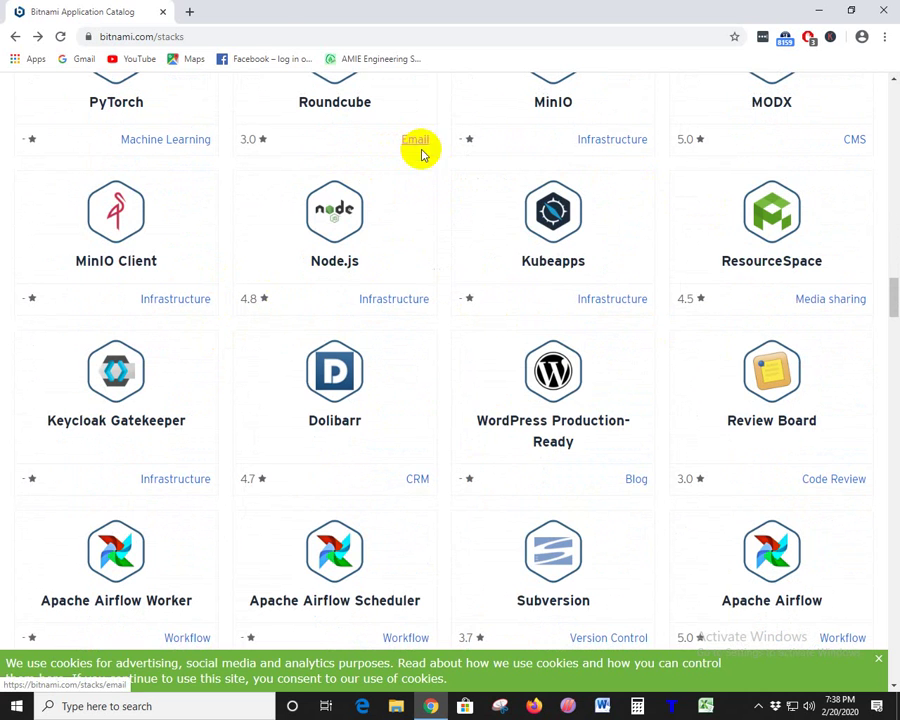
- Open the Email category in a new tab and highlight the Roundcube app name
middle_click(418, 141)
left_click(243, 18)
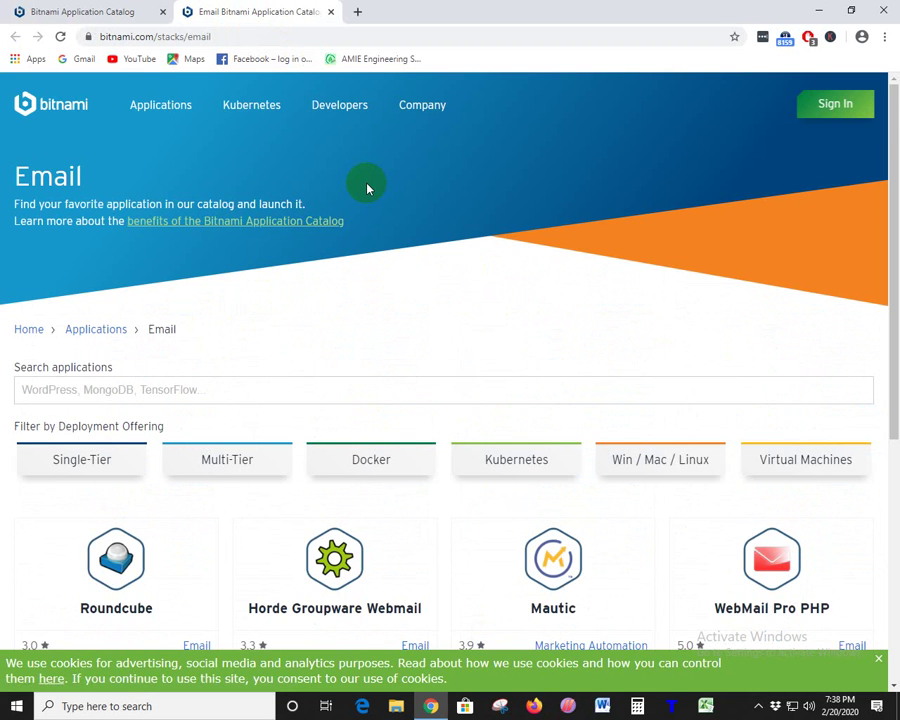
scroll(367, 186, "down", 6)
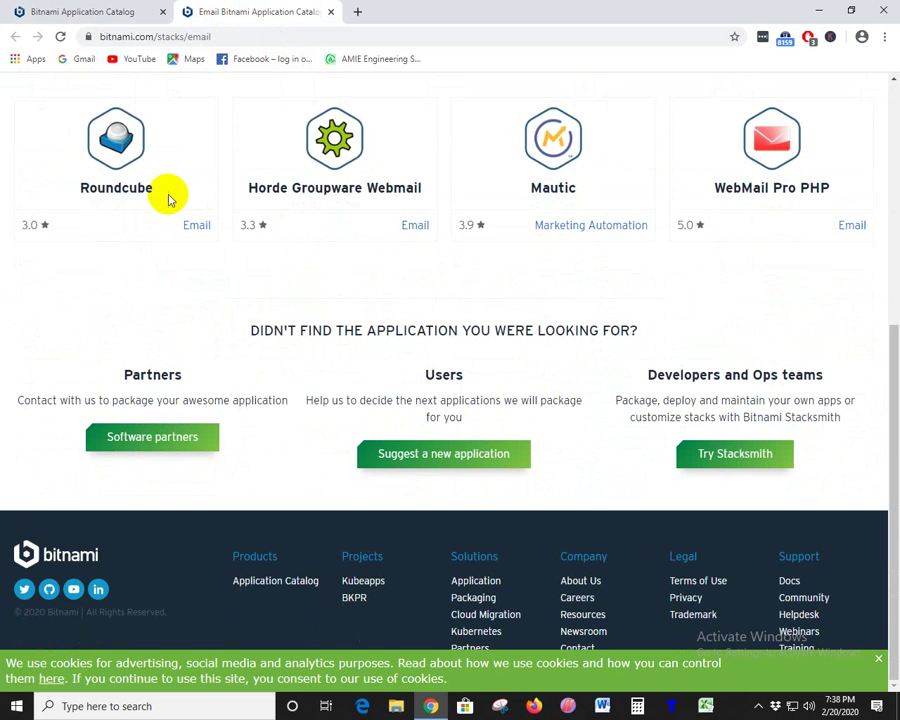
left_click_drag(168, 200, 78, 188)
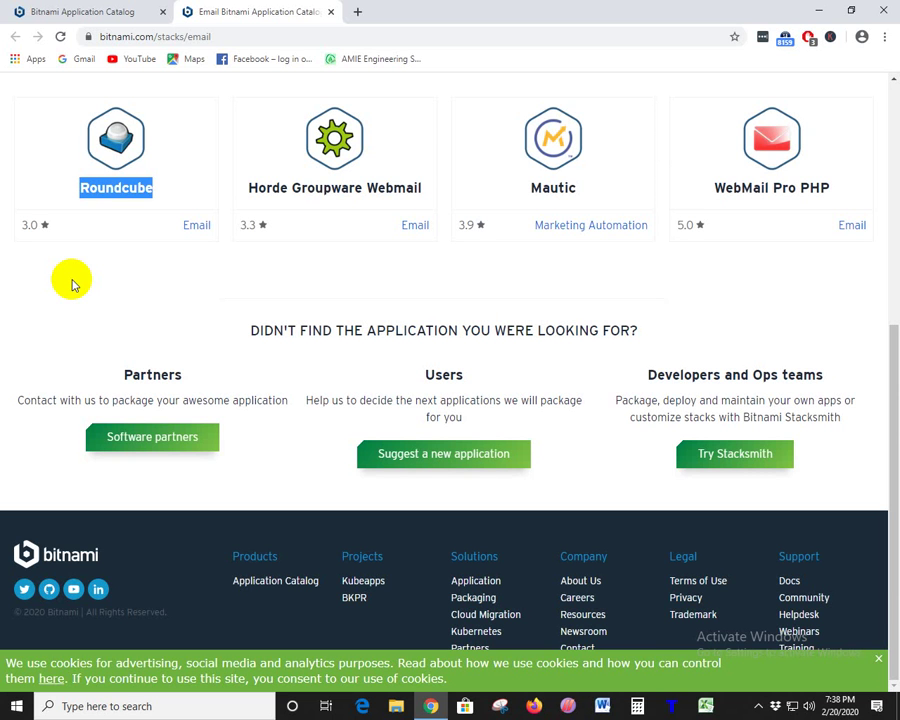
left_click(86, 230)
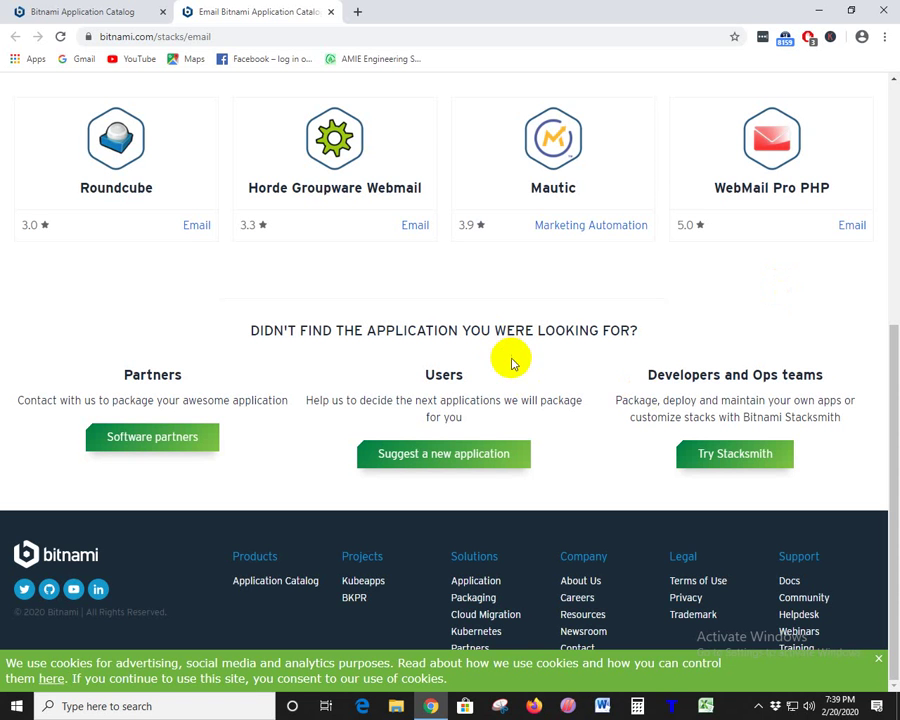
left_click_drag(181, 237, 210, 228)
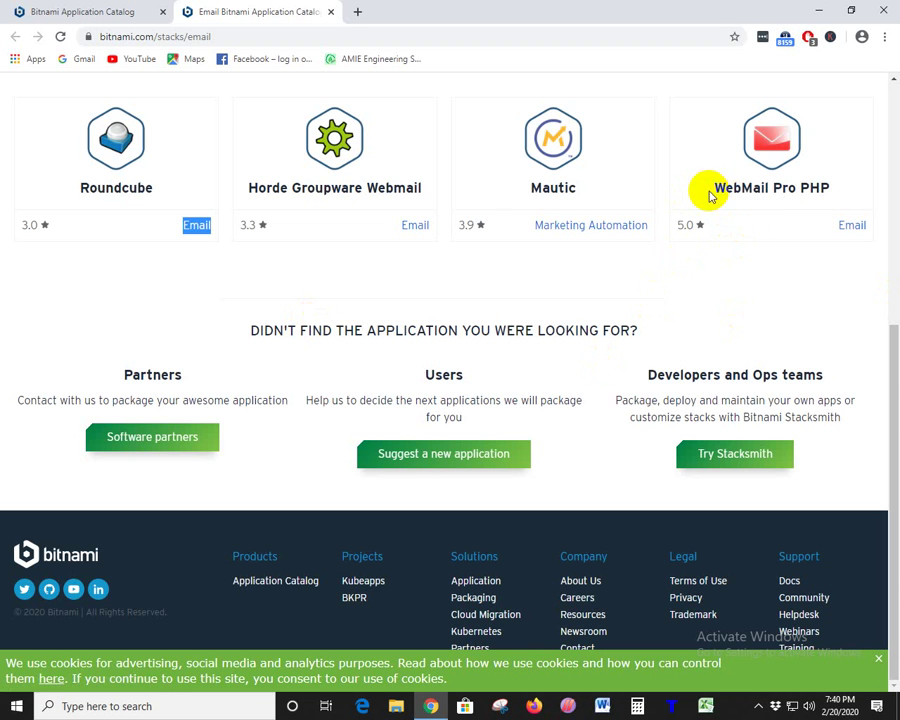
left_click_drag(710, 196, 791, 197)
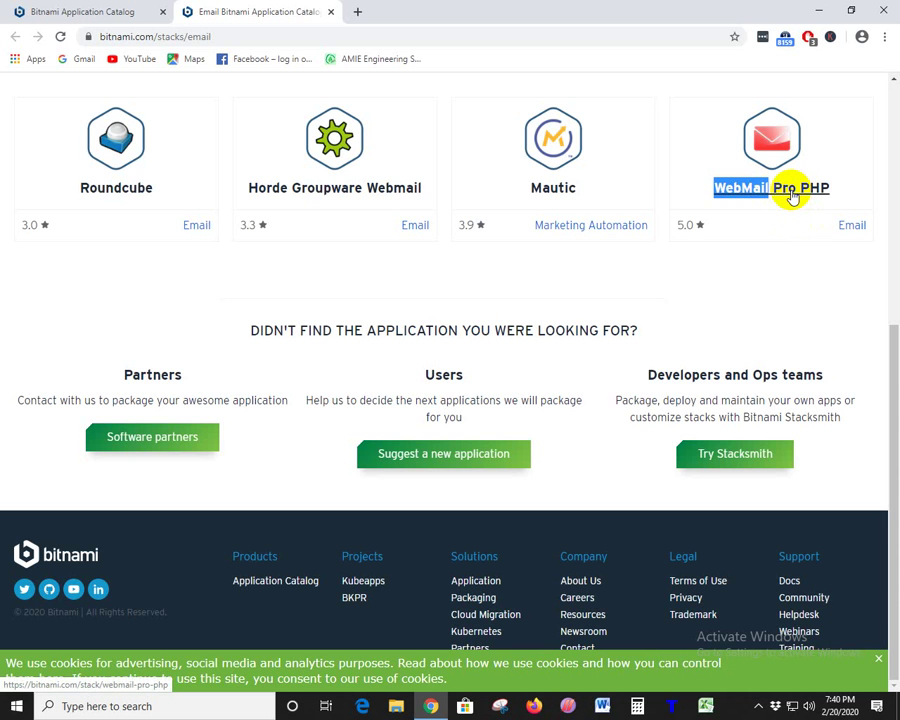
left_click_drag(168, 188, 50, 195)
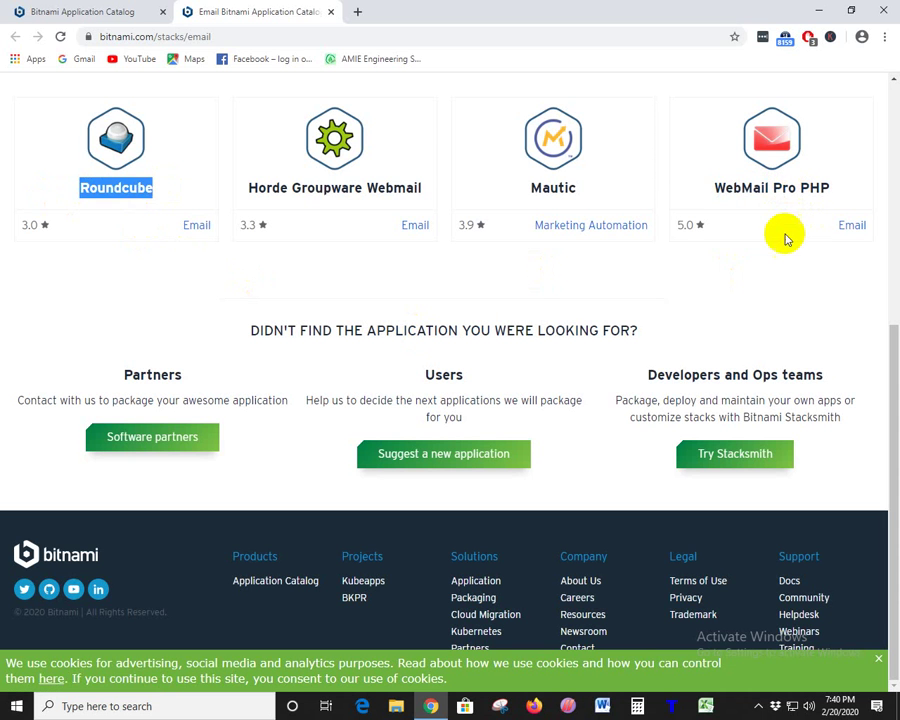
left_click_drag(707, 193, 856, 196)
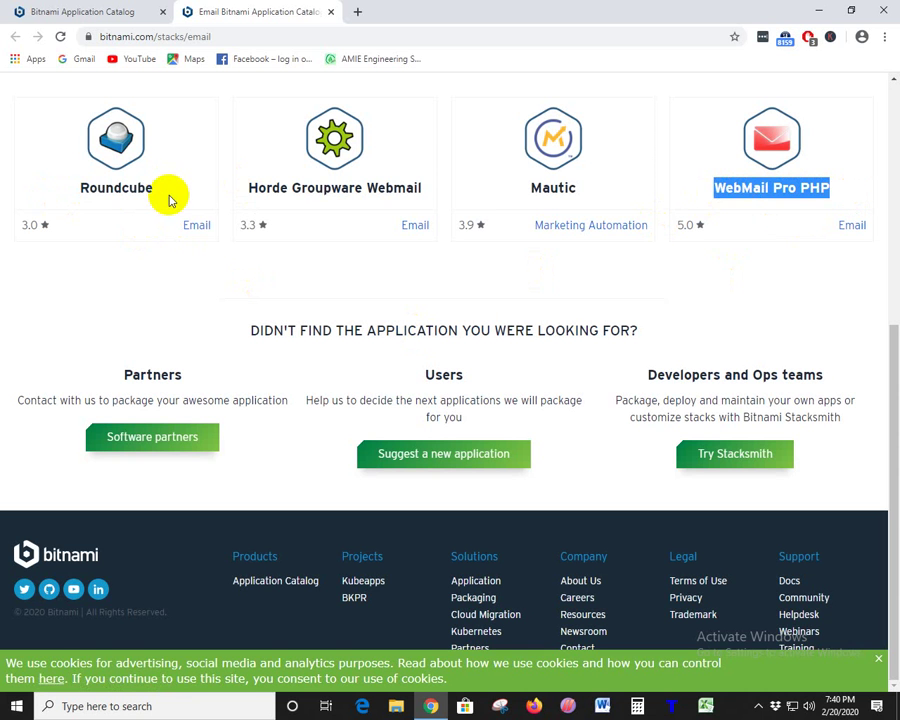
left_click_drag(169, 193, 38, 195)
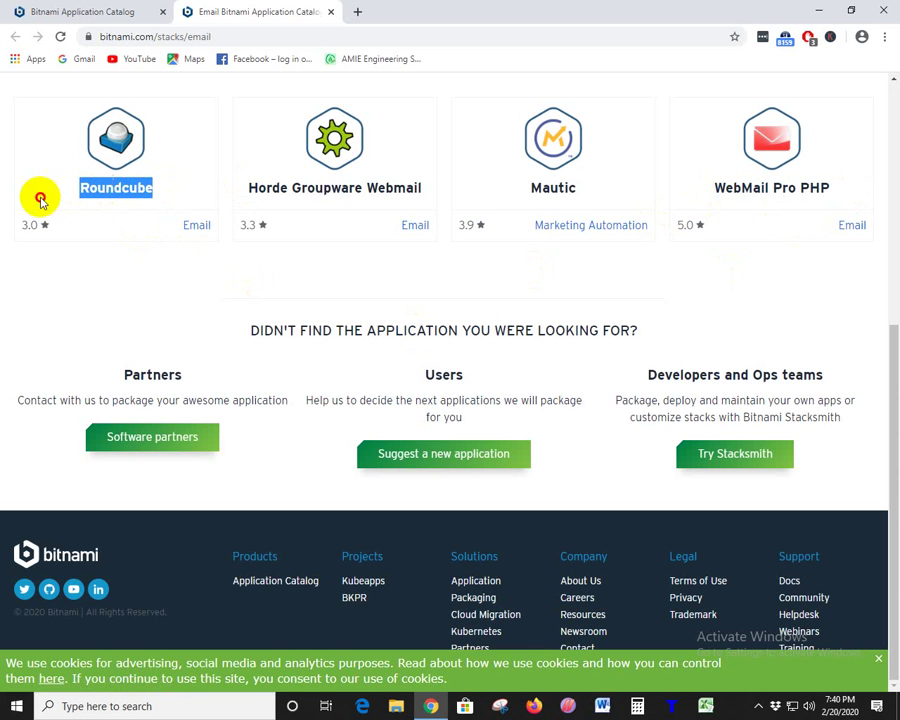
- Close the Email tab, open Dolibarr's CRM category in its own tab, and add a blank tab
left_click(331, 12)
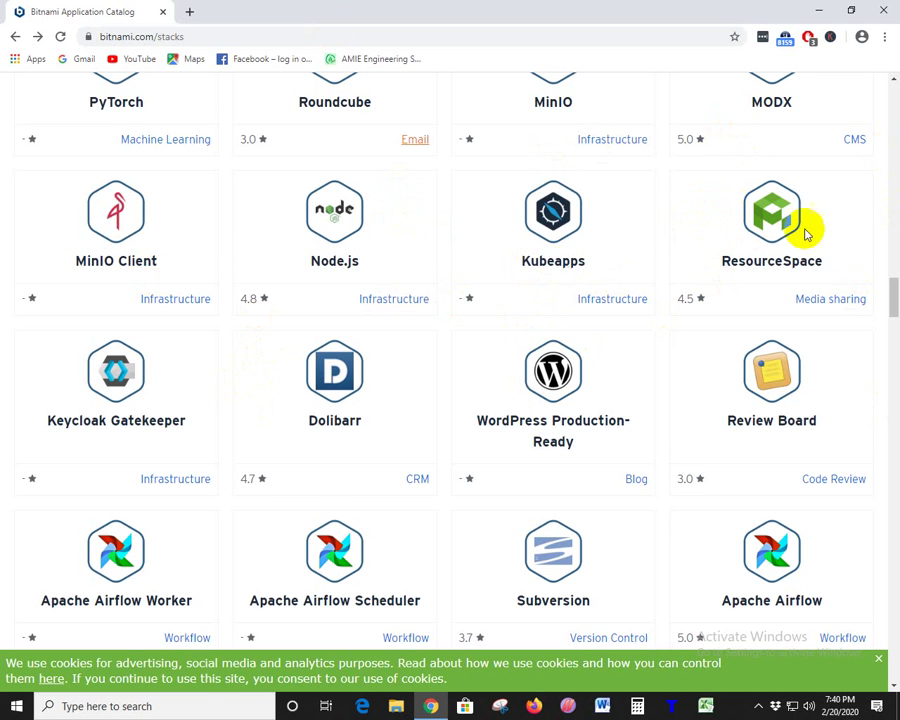
scroll(572, 392, "down", 2)
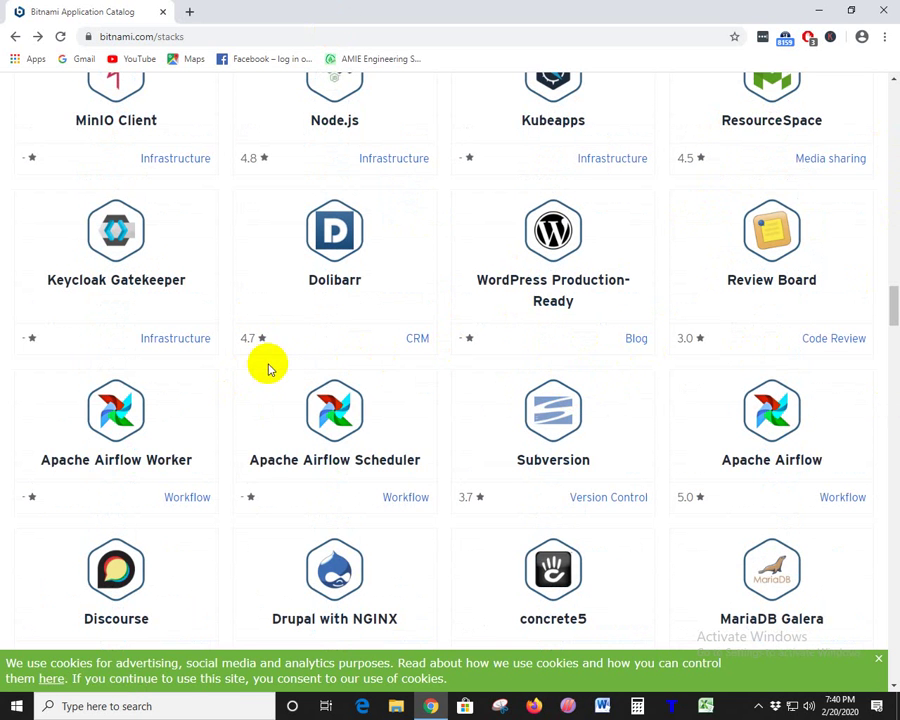
right_click(416, 342)
left_click(433, 351)
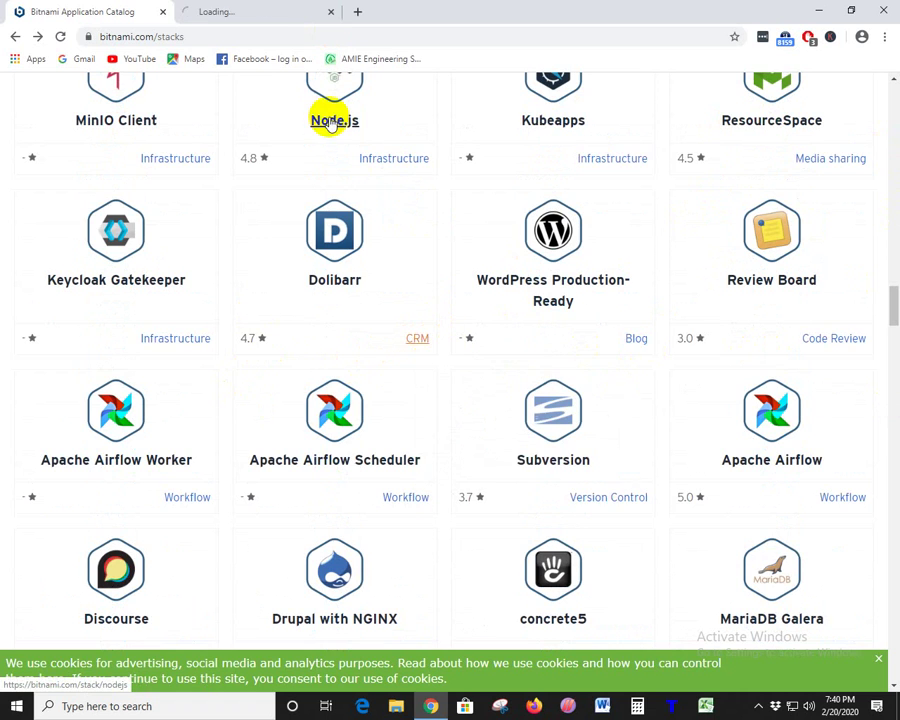
left_click(261, 11)
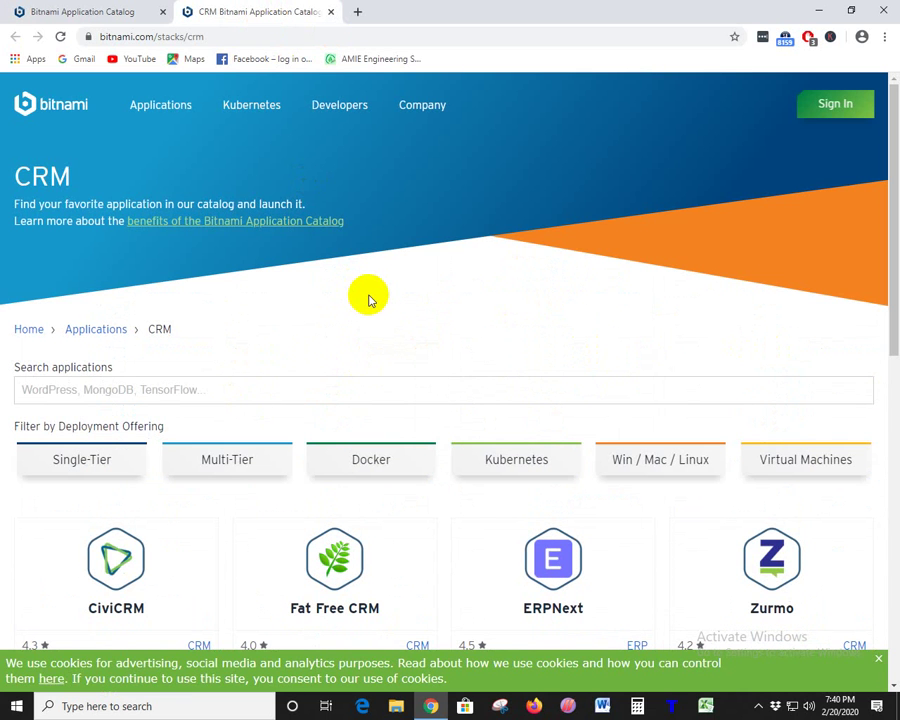
left_click(360, 11)
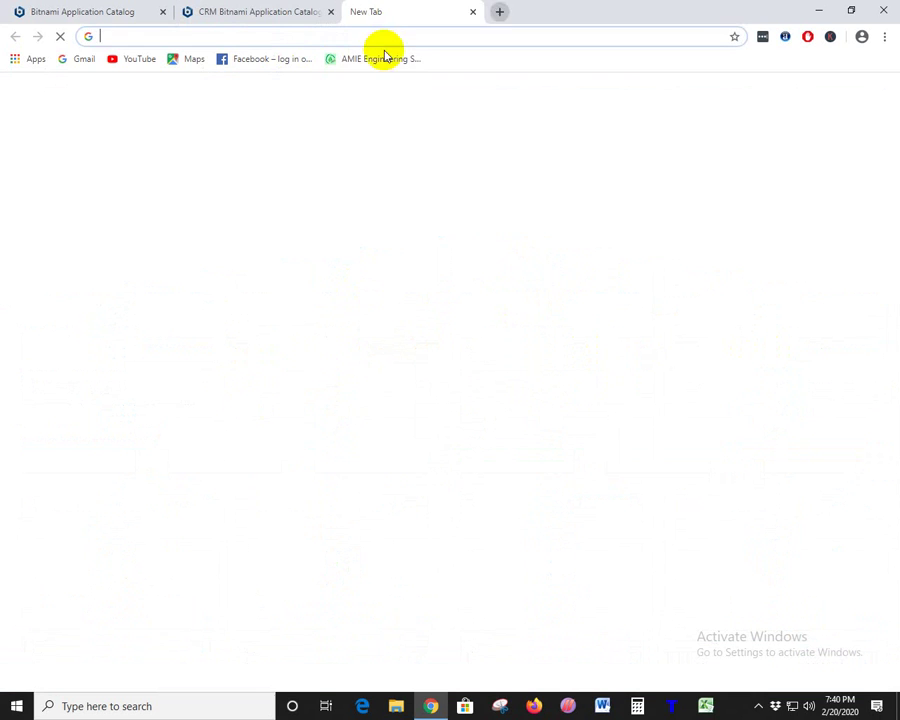
- Search Google for 'CRM', then return to the Bitnami CRM tab's app grid
type("CRM")
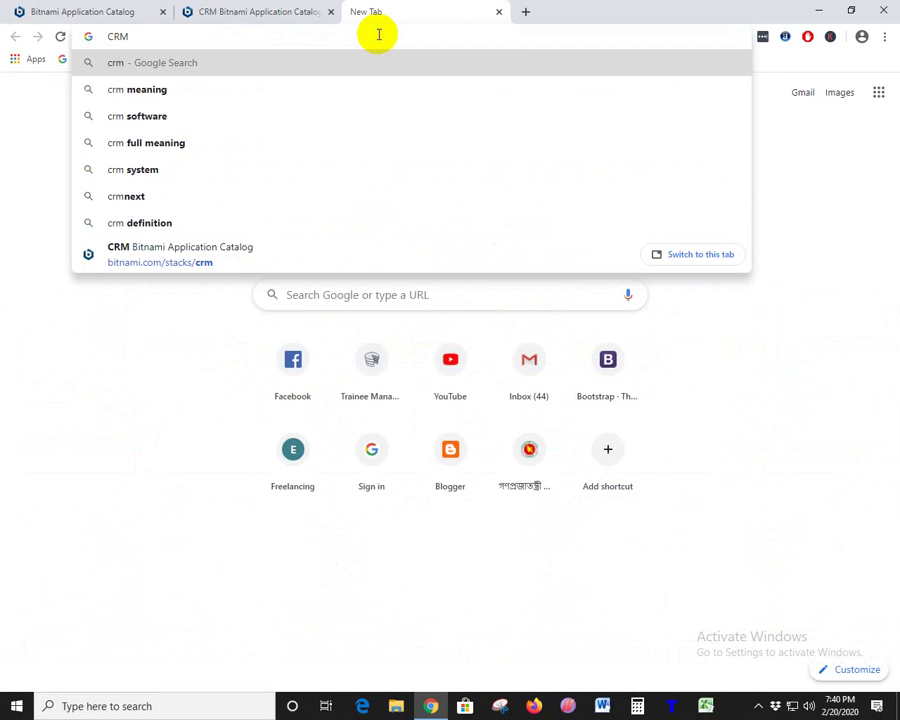
key("Return")
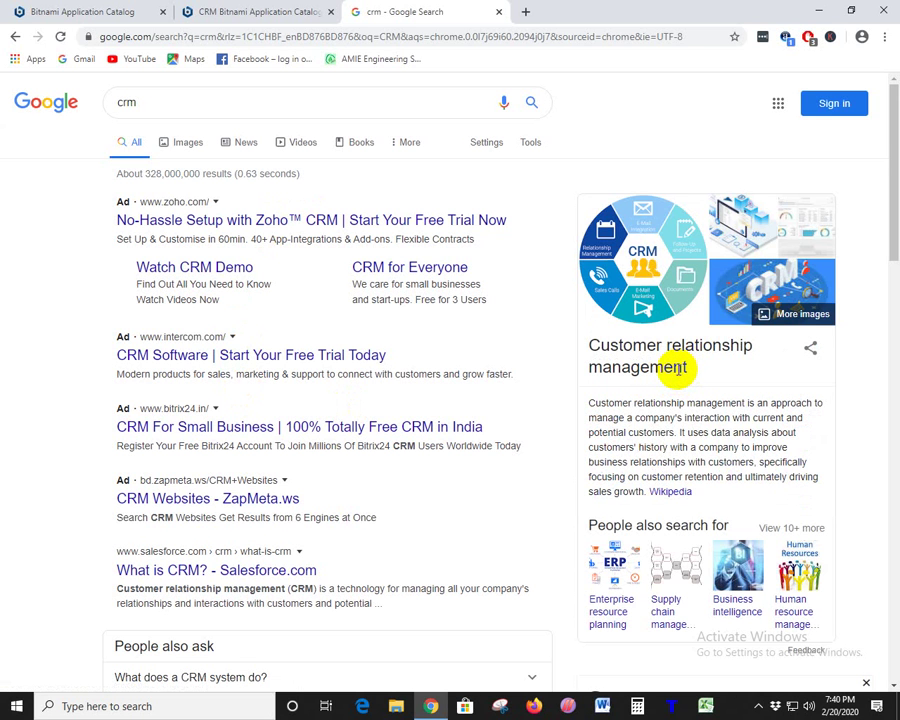
left_click(213, 11)
scroll(438, 466, "down", 4)
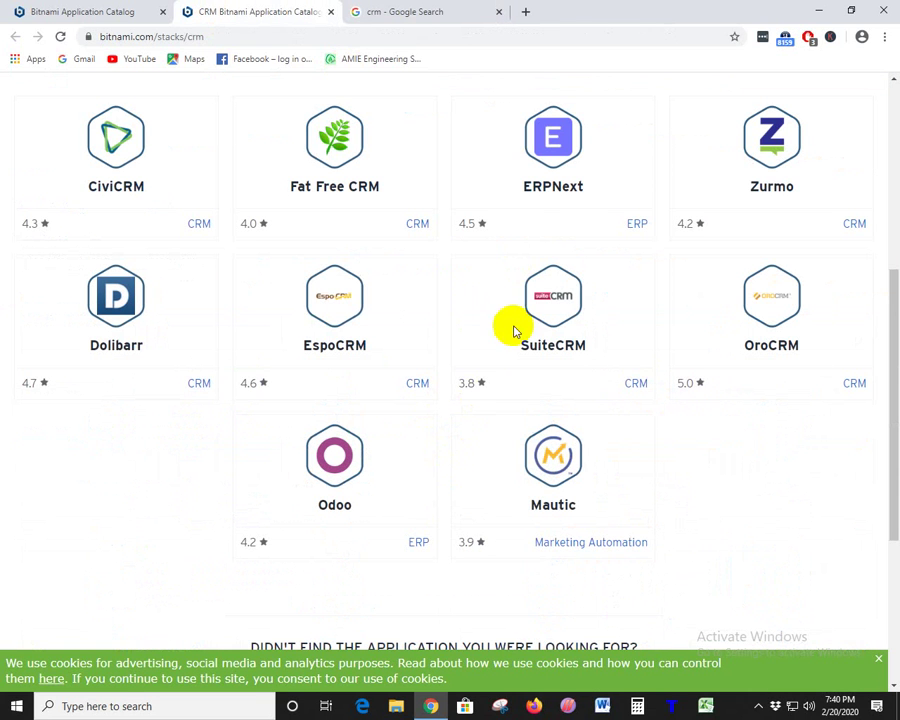
- Highlight ERPNext among the CRM apps, then close the CRM category tab
double_click(573, 186)
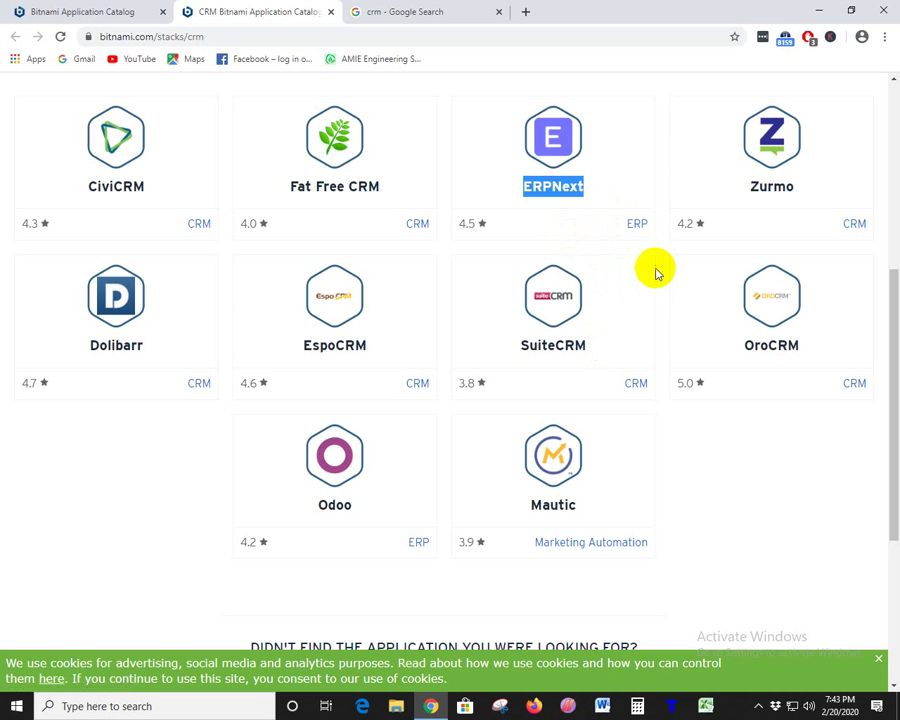
left_click(600, 193)
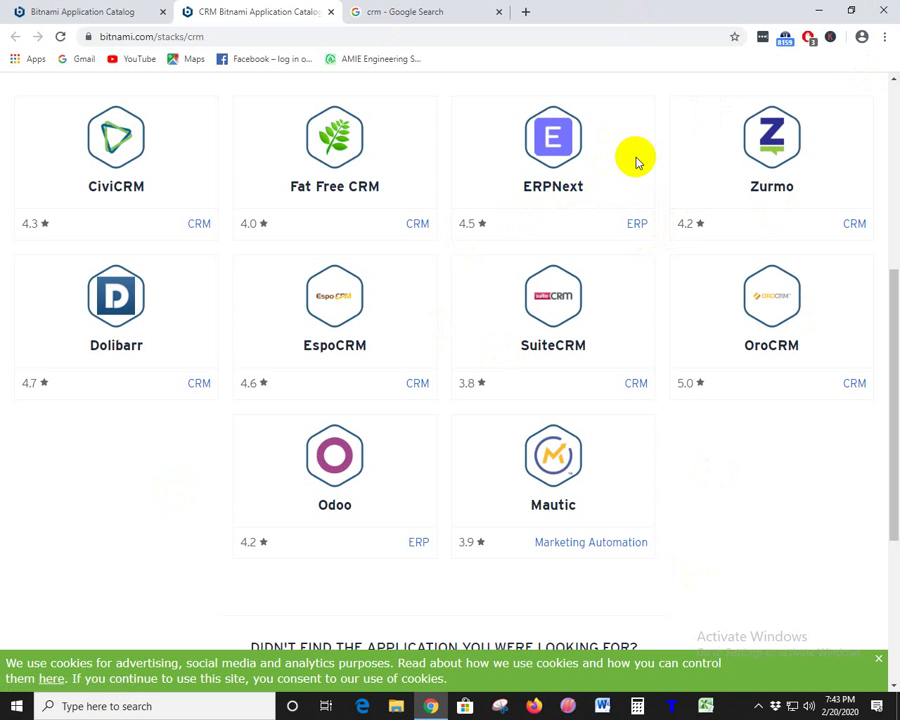
left_click(331, 12)
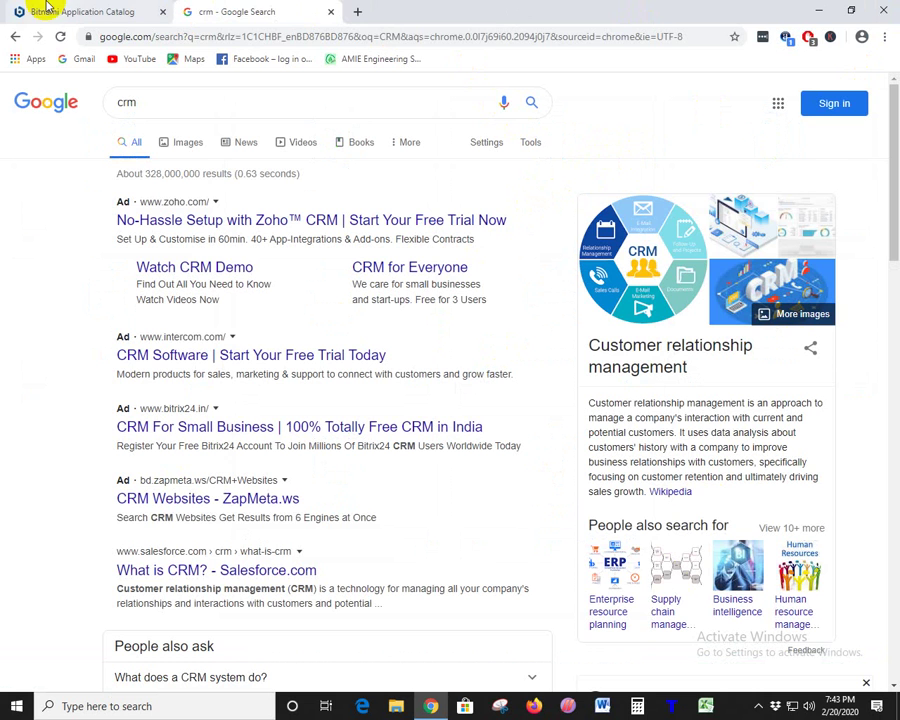
- Open Diaspora's Social Networking category in a new tab and highlight the eXo Platform name
left_click(46, 8)
scroll(713, 420, "down", 1)
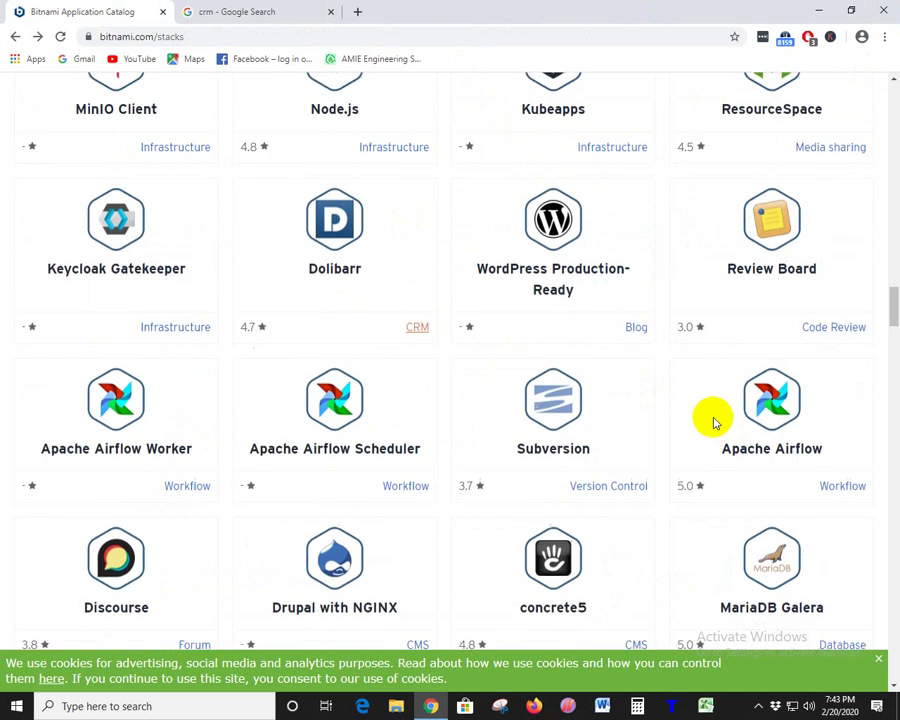
scroll(713, 420, "down", 5)
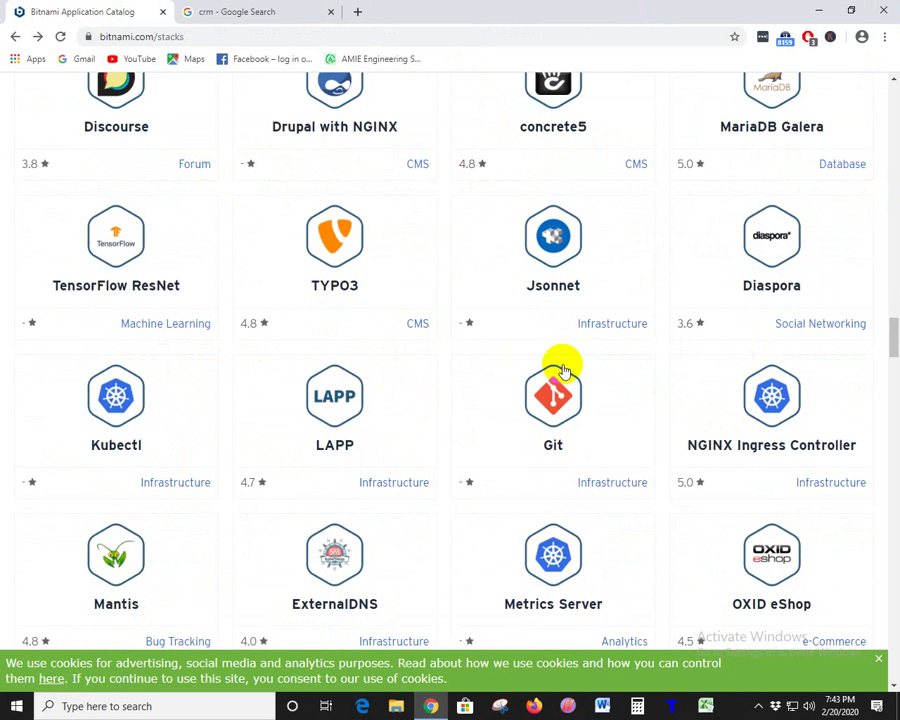
right_click(810, 323)
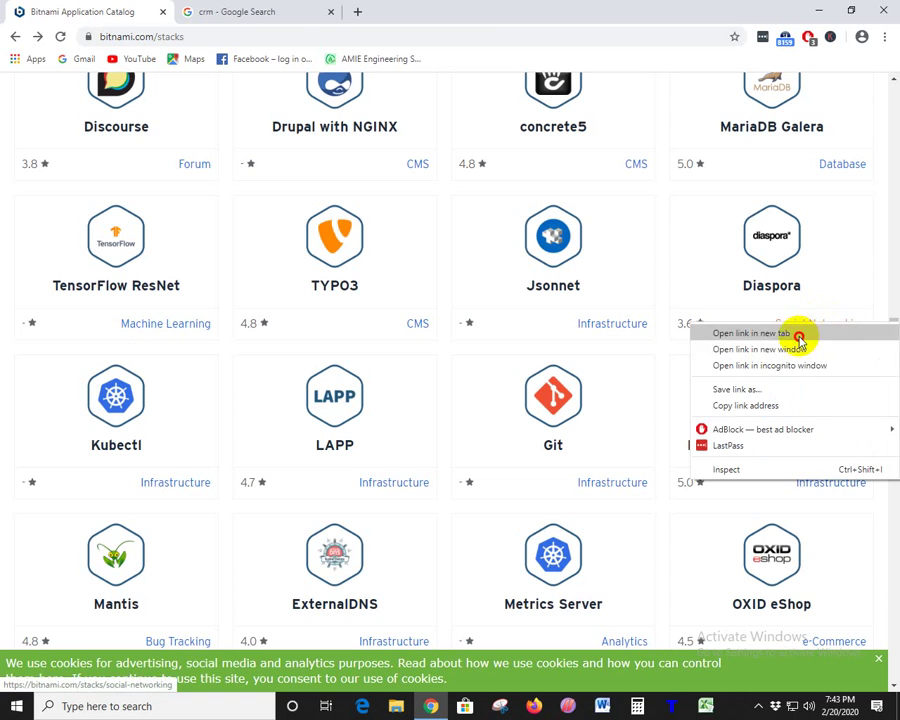
left_click(799, 334)
left_click(296, 8)
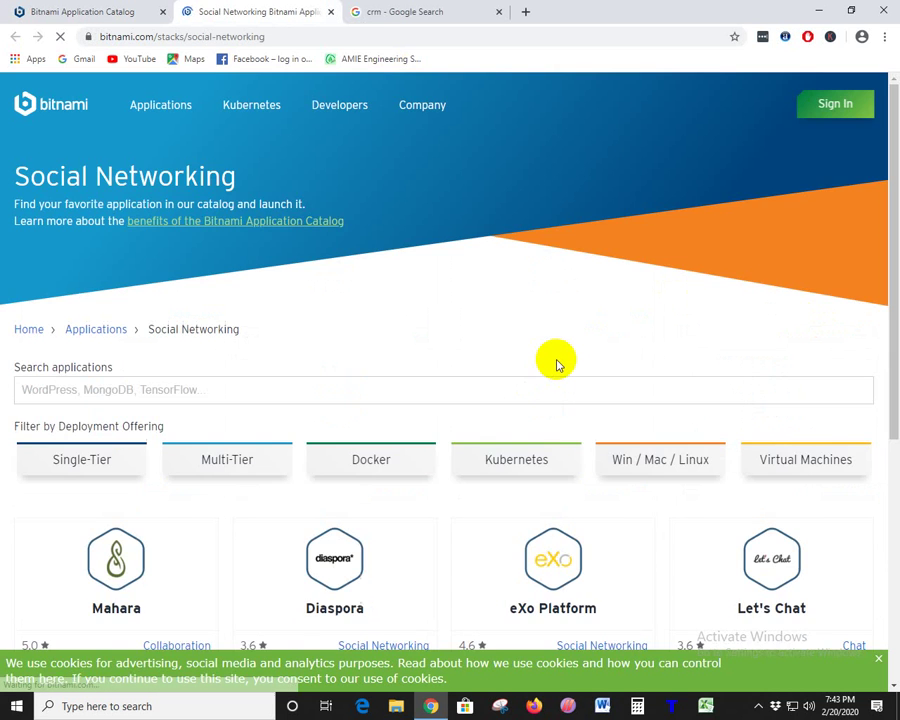
scroll(450, 418, "down", 3)
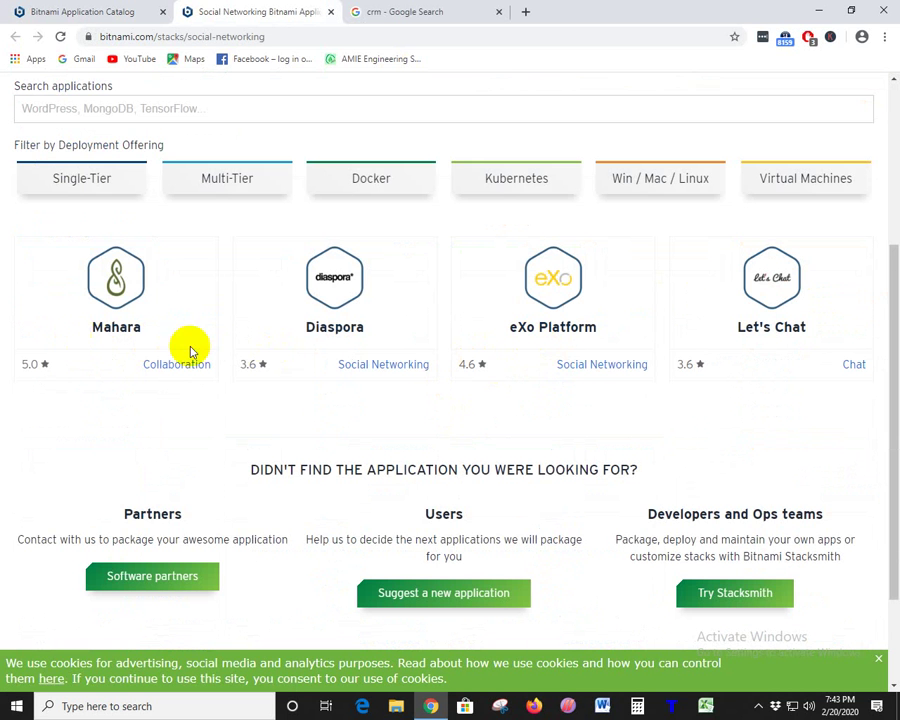
left_click_drag(506, 327, 613, 331)
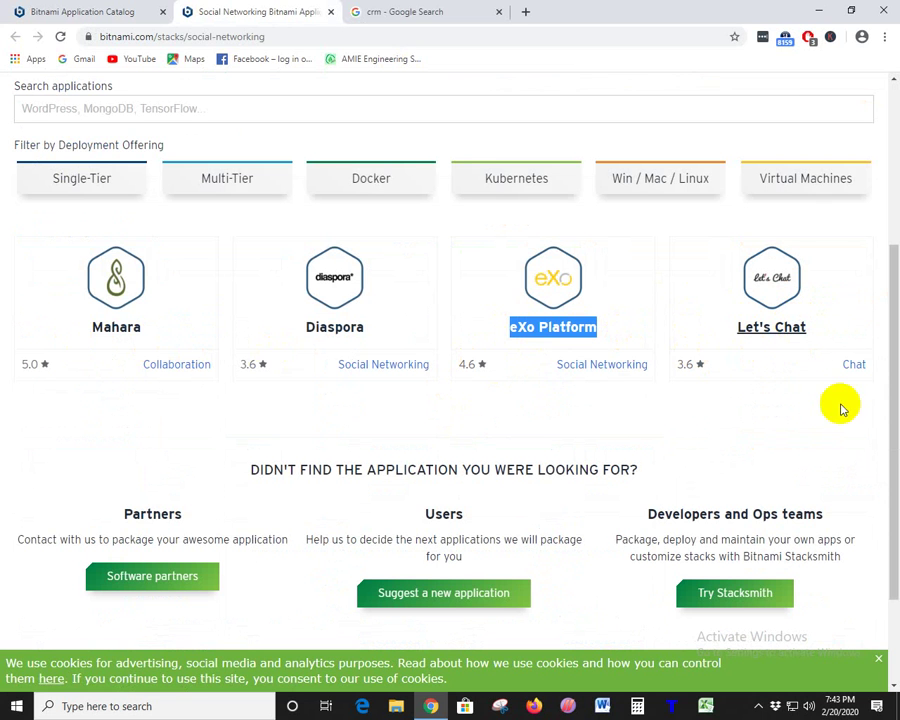
- Open the Chat category in a new tab, reselect eXo Platform's name, then view the Chat apps
right_click(852, 367)
left_click(788, 379)
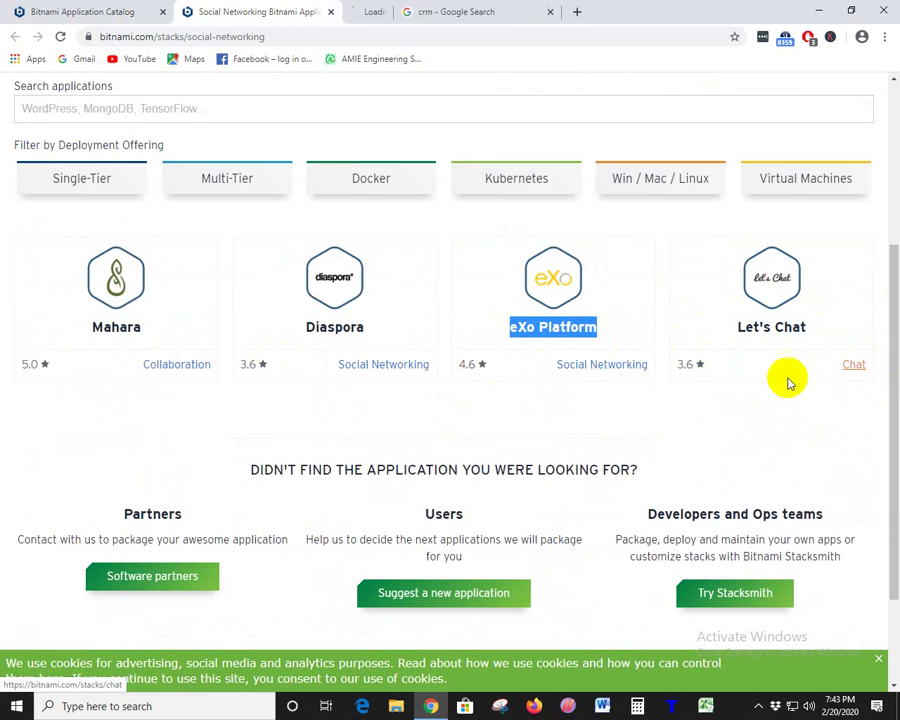
left_click_drag(560, 372, 651, 373)
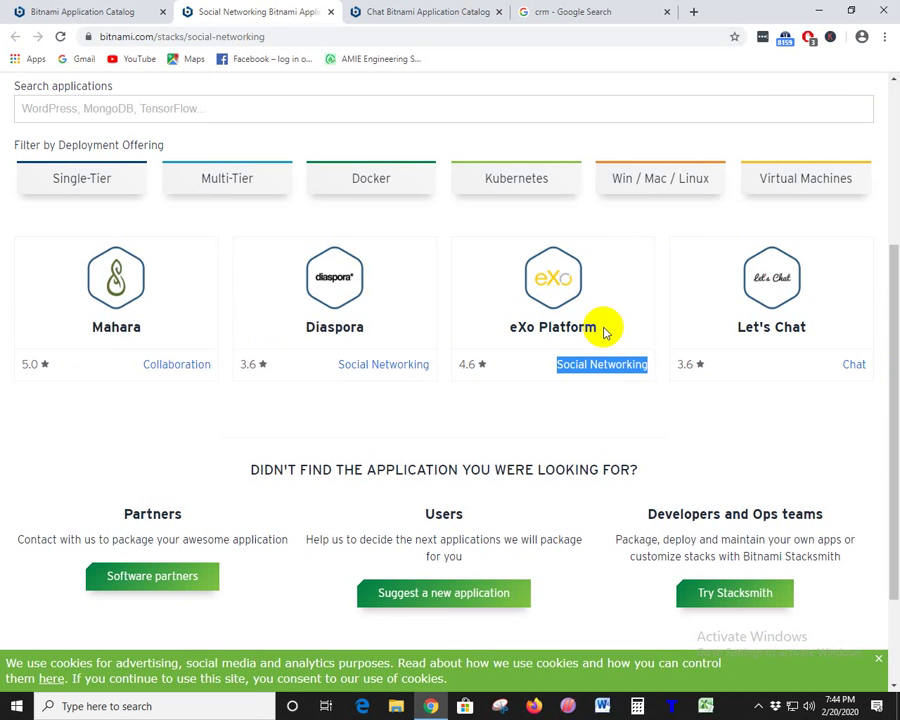
left_click_drag(502, 330, 604, 330)
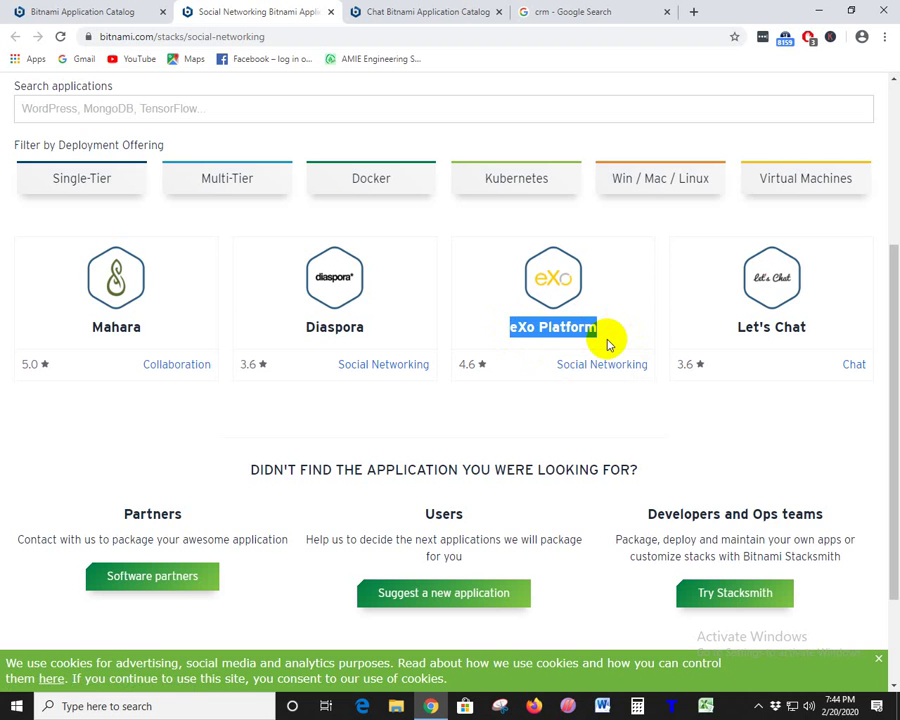
left_click(472, 308)
left_click_drag(512, 322, 613, 335)
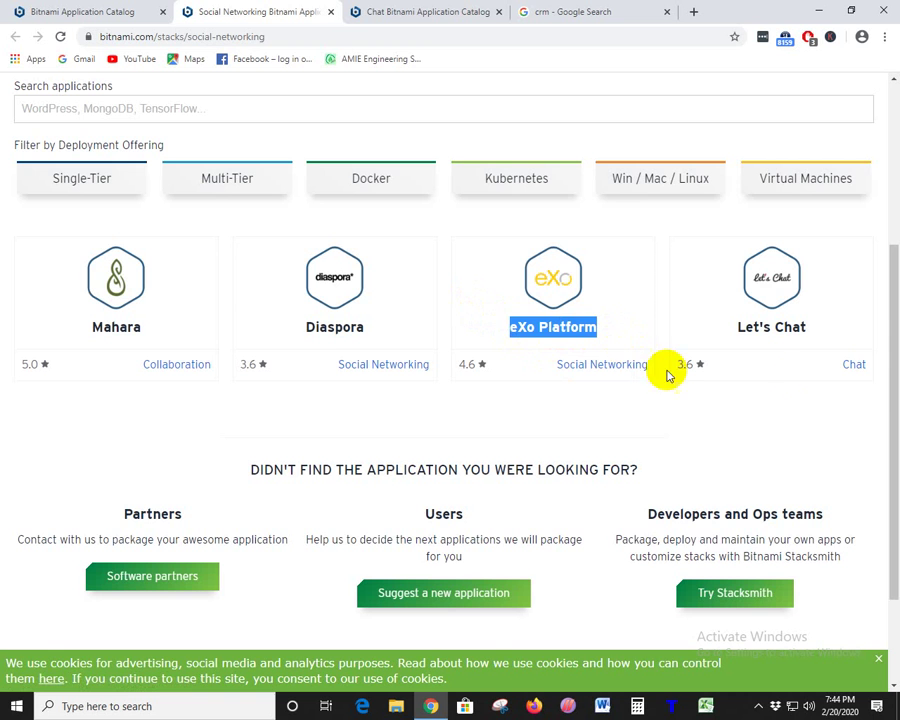
left_click(420, 16)
scroll(507, 311, "down", 5)
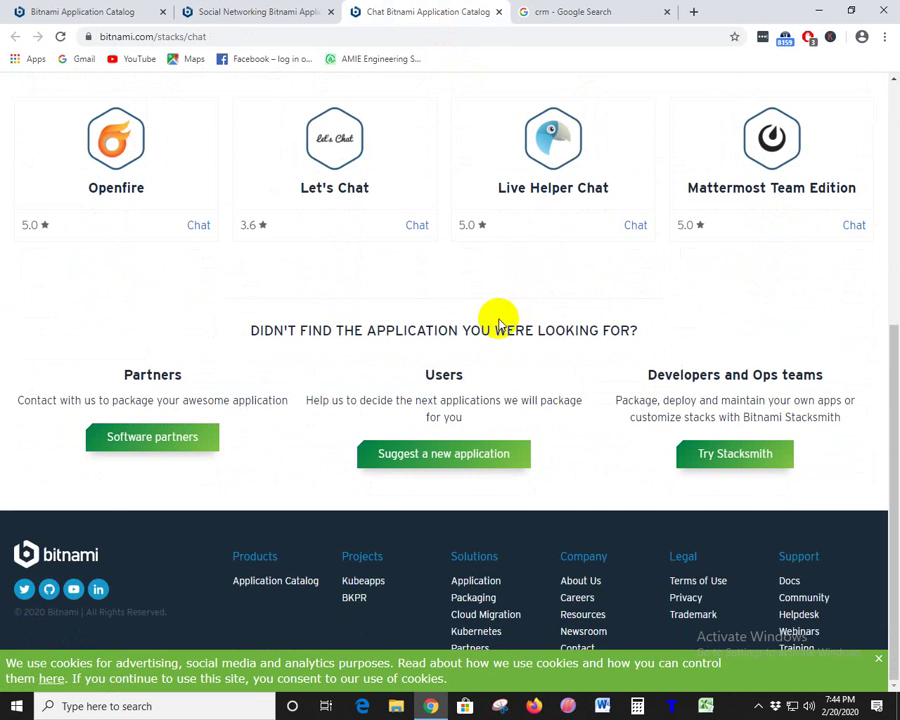
- Select Let's Chat, open Live Helper Chat and go back, then close the Chat tab
left_click(295, 190)
left_click_drag(295, 192, 407, 190)
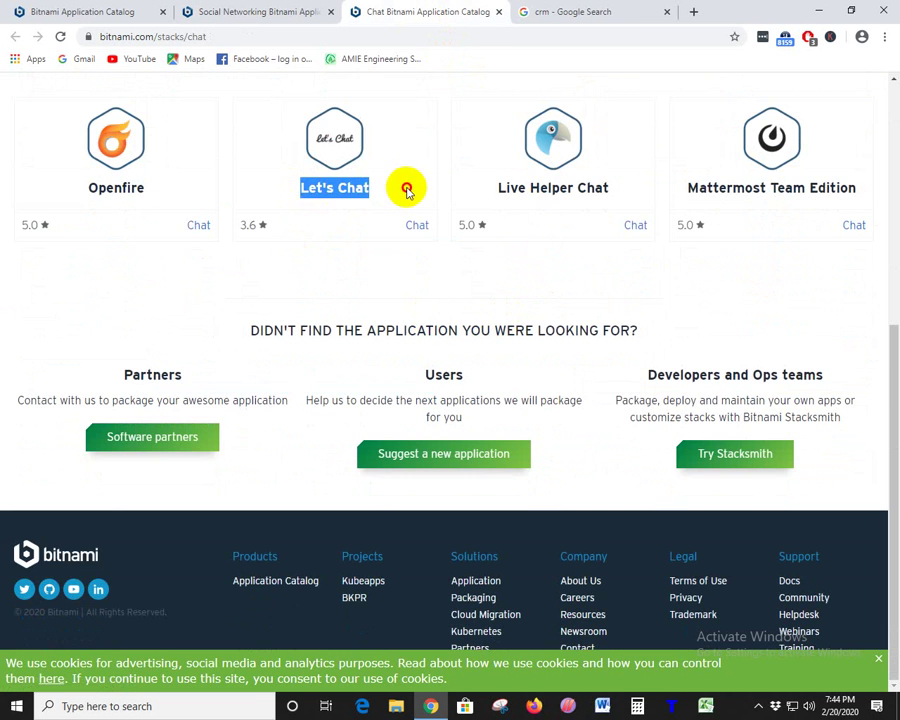
left_click(500, 192)
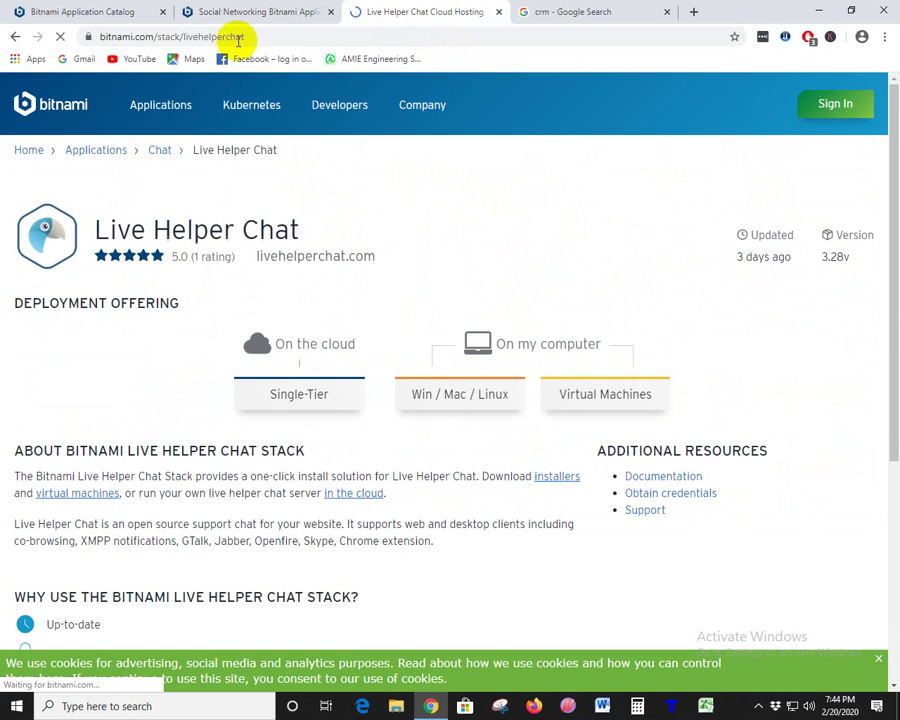
left_click(15, 36)
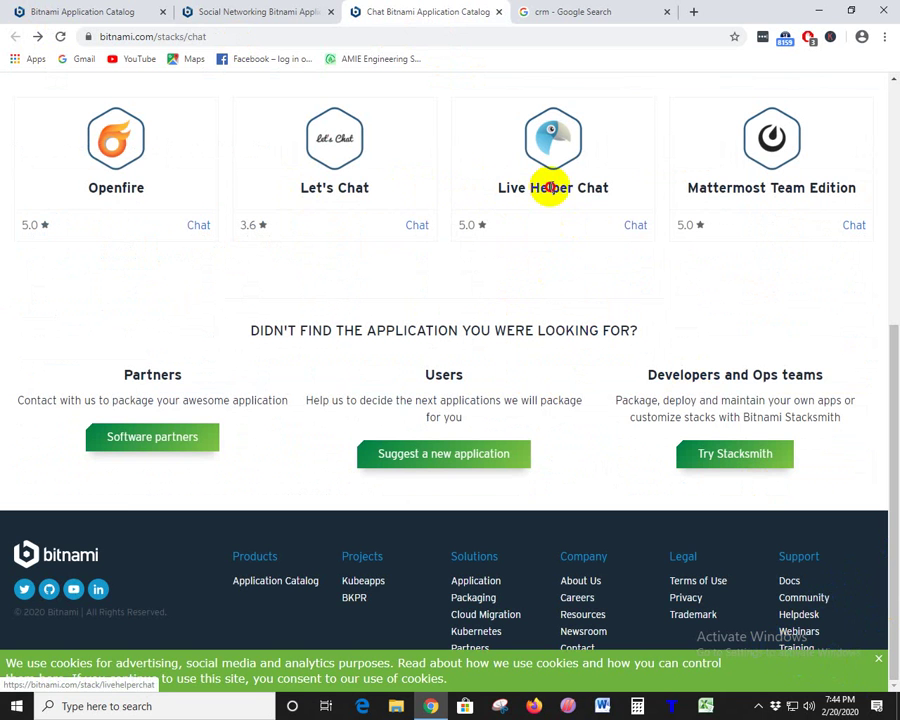
triple_click(615, 190)
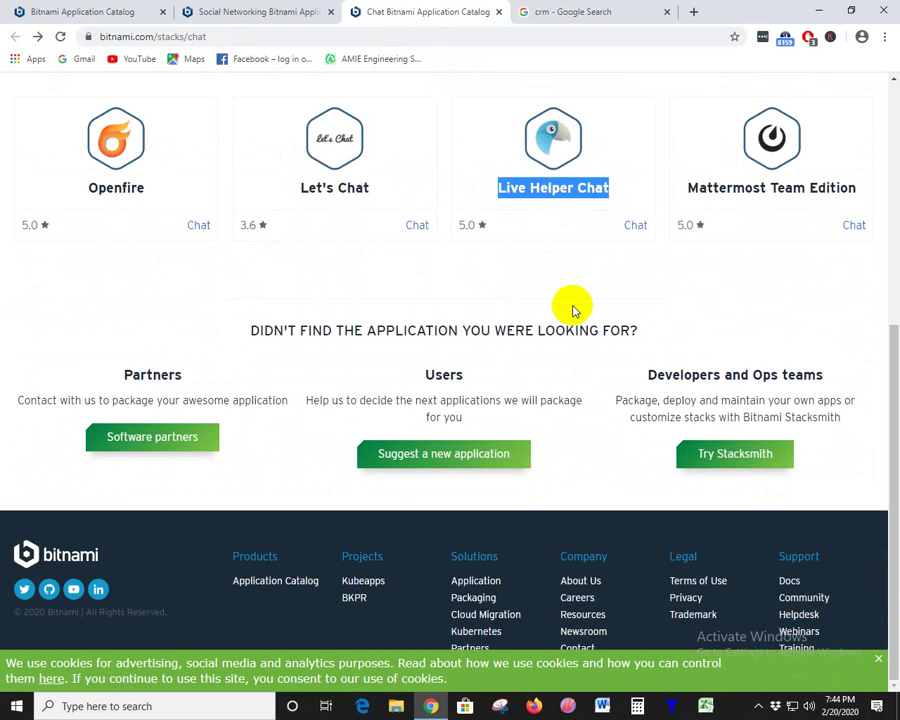
left_click_drag(299, 187, 388, 188)
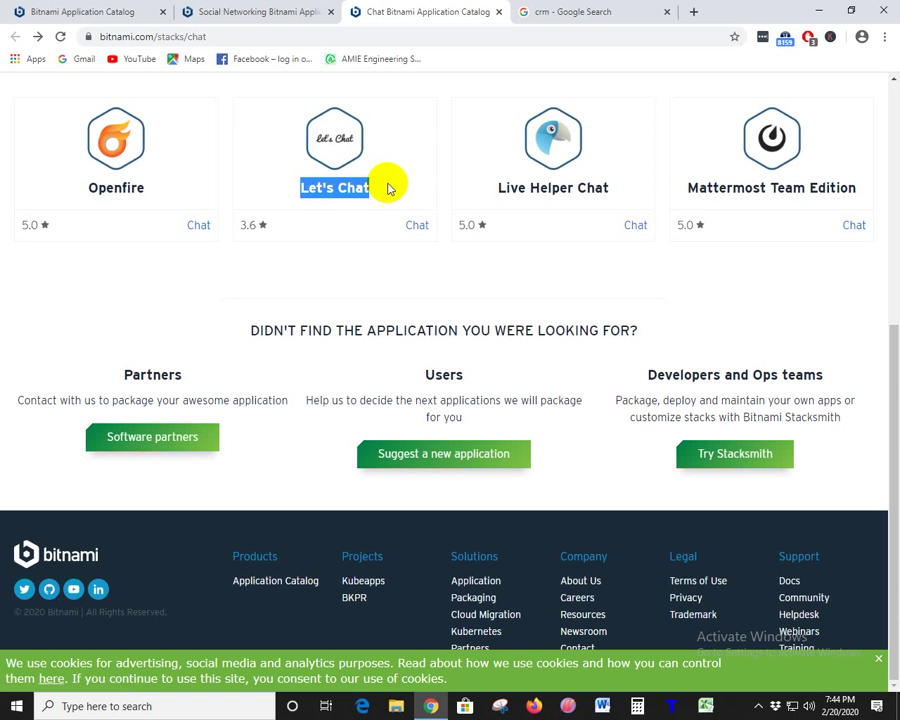
left_click(289, 196)
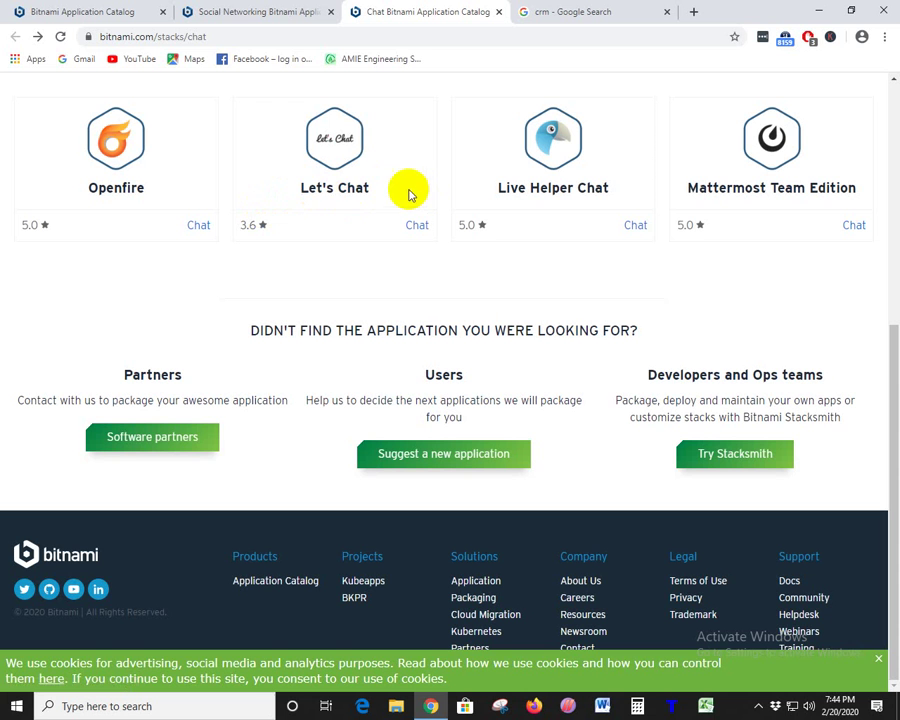
left_click_drag(408, 190, 261, 186)
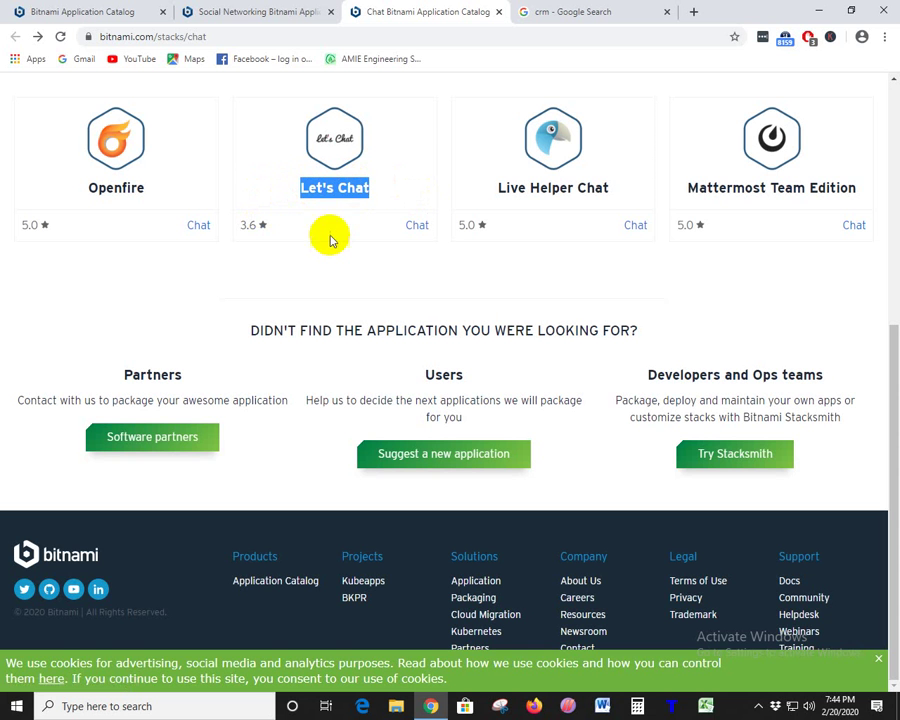
left_click(499, 12)
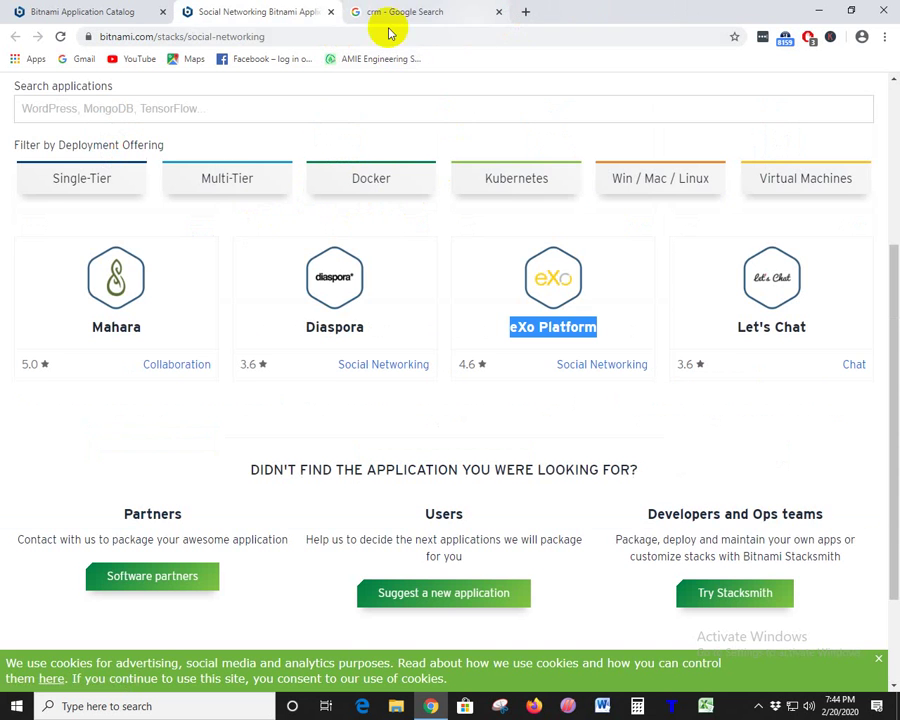
- Close the Social Networking tab and open the Poll Management category in a new tab
left_click(330, 14)
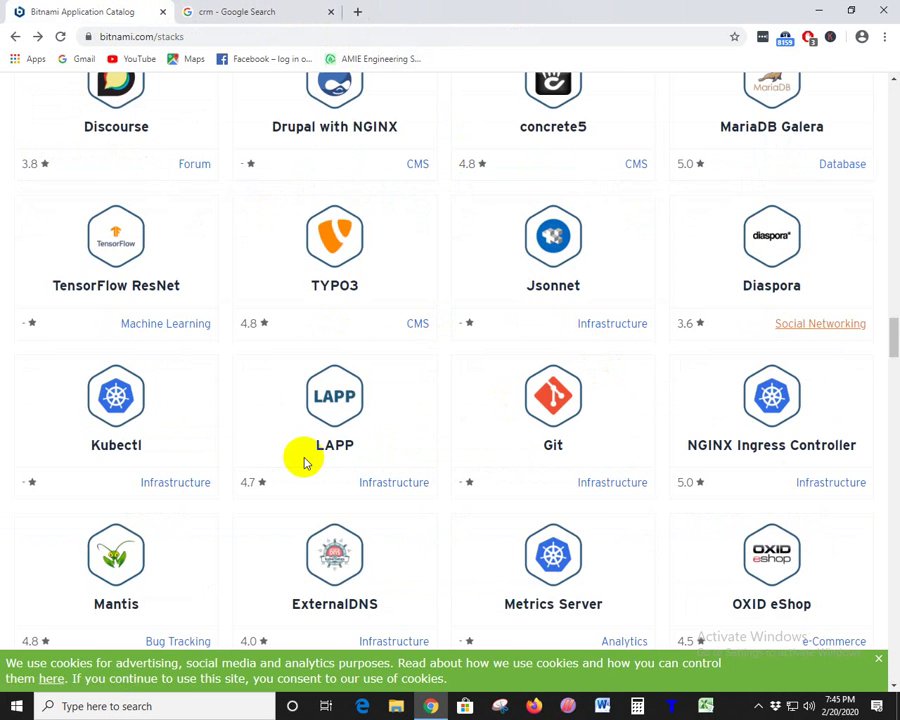
scroll(305, 460, "down", 2)
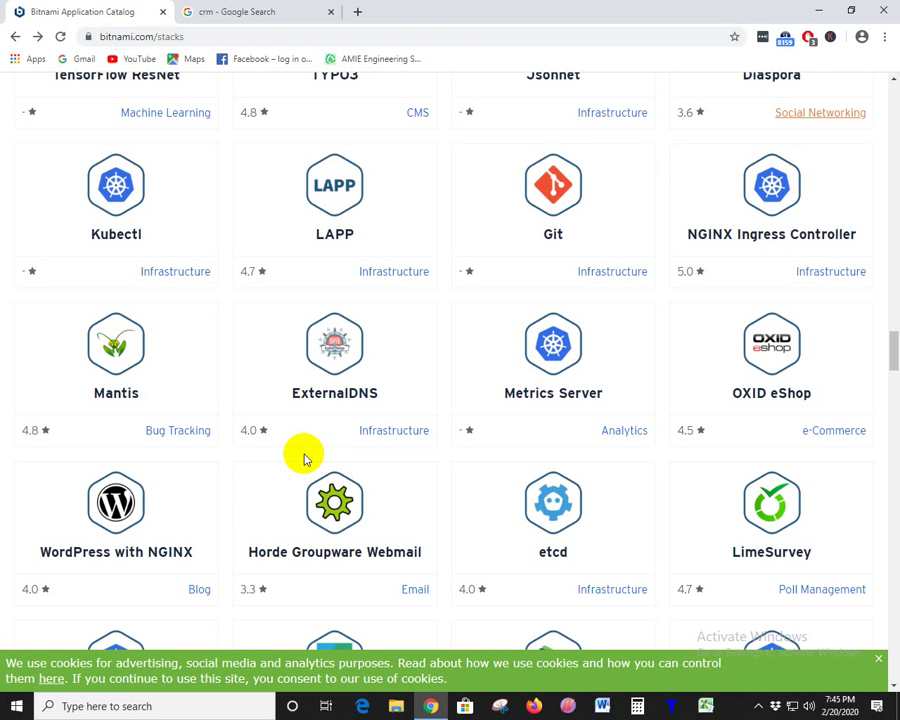
scroll(305, 458, "down", 2)
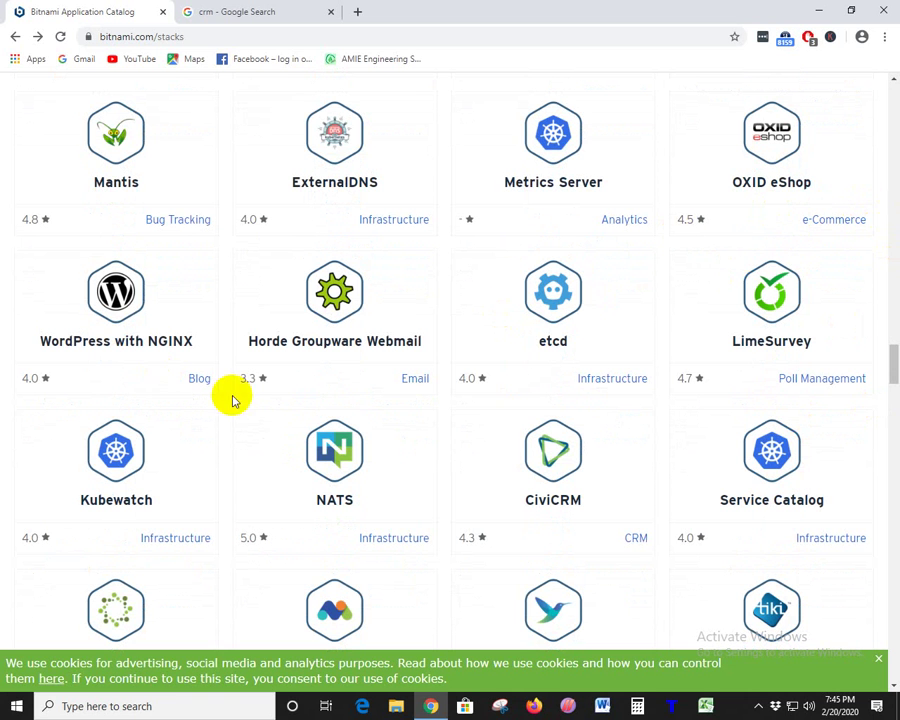
right_click(810, 378)
left_click(770, 384)
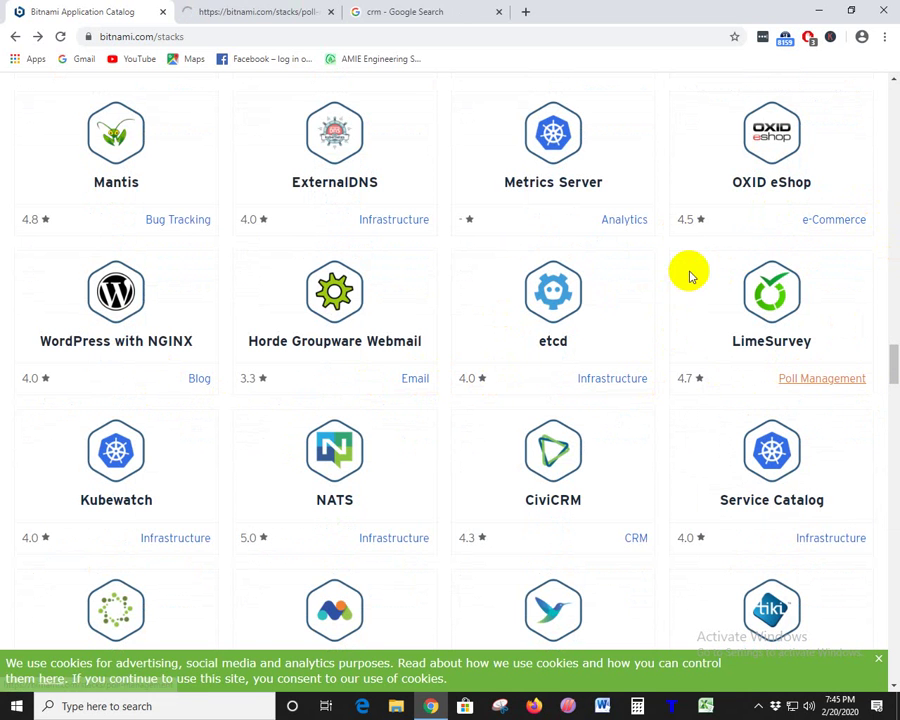
scroll(690, 275, "up", 4)
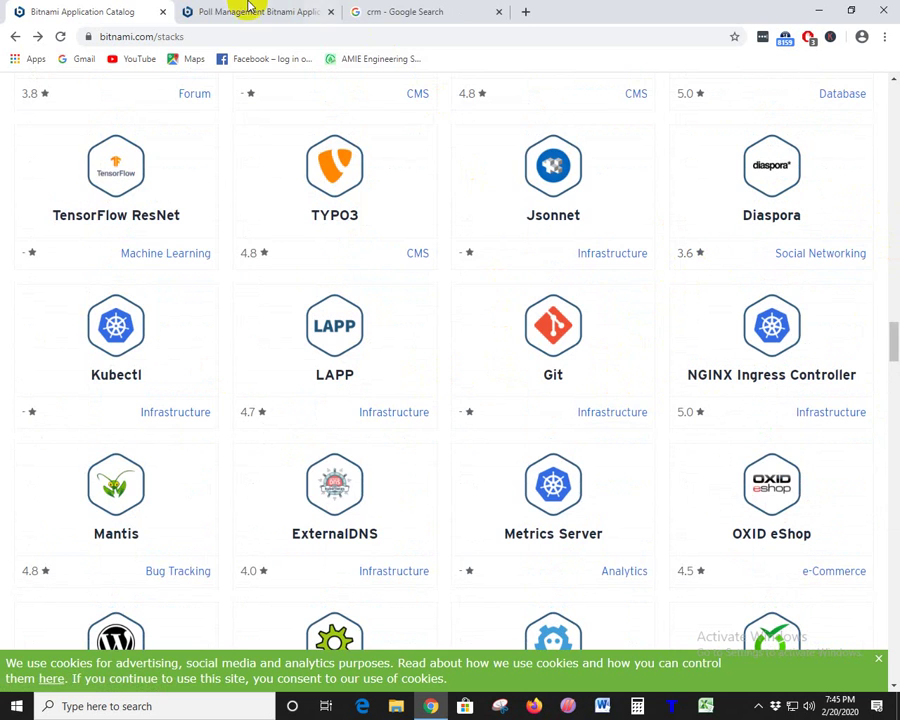
left_click(251, 10)
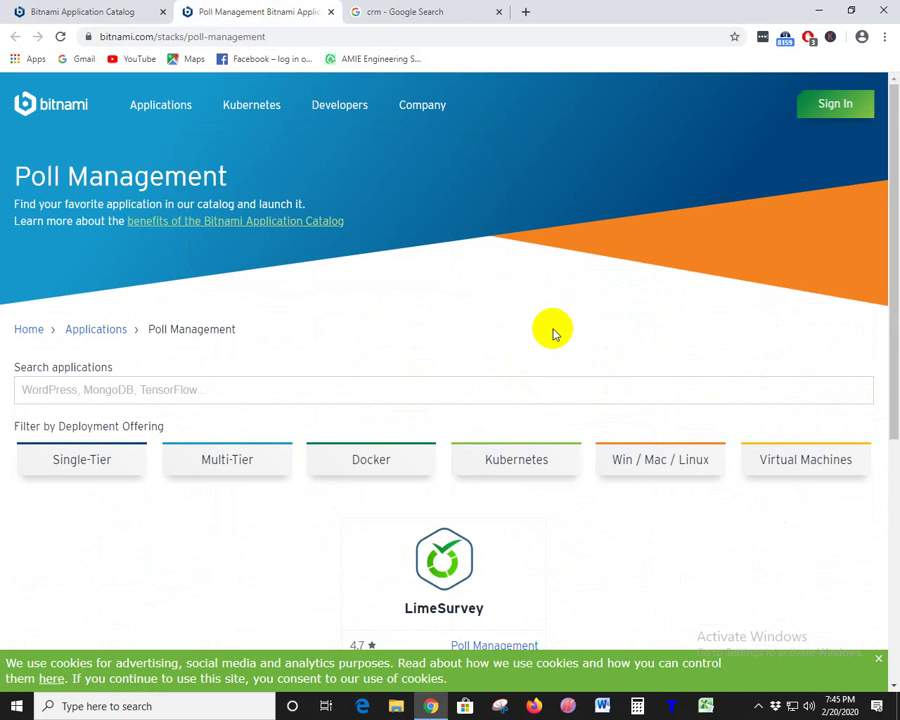
scroll(555, 333, "down", 3)
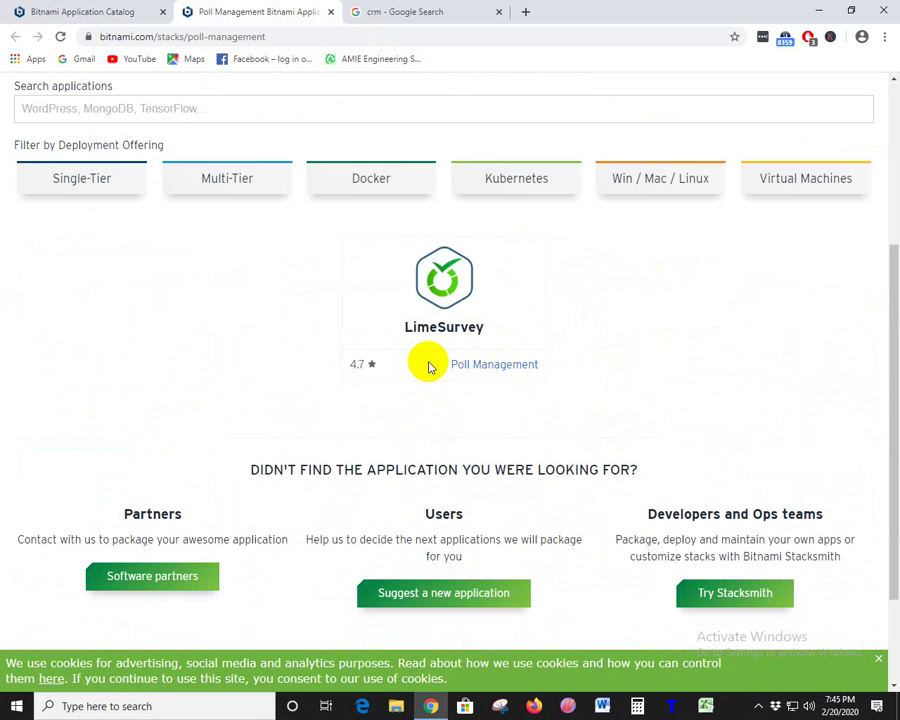
- Select the Poll Management label and the LimeSurvey title on the category page
left_click_drag(433, 366, 545, 370)
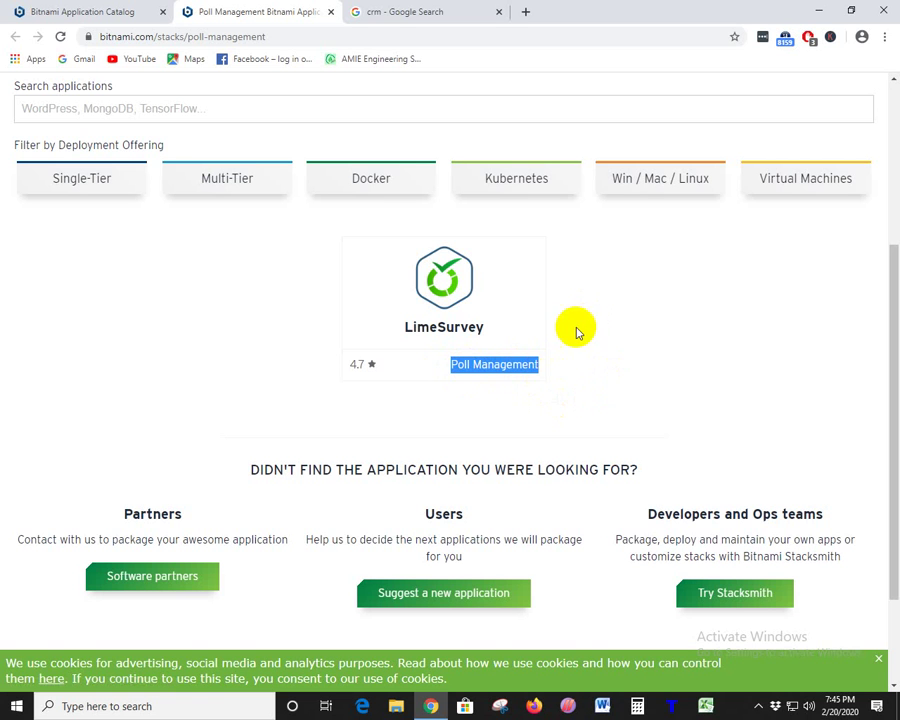
left_click(442, 354)
left_click_drag(395, 337, 518, 326)
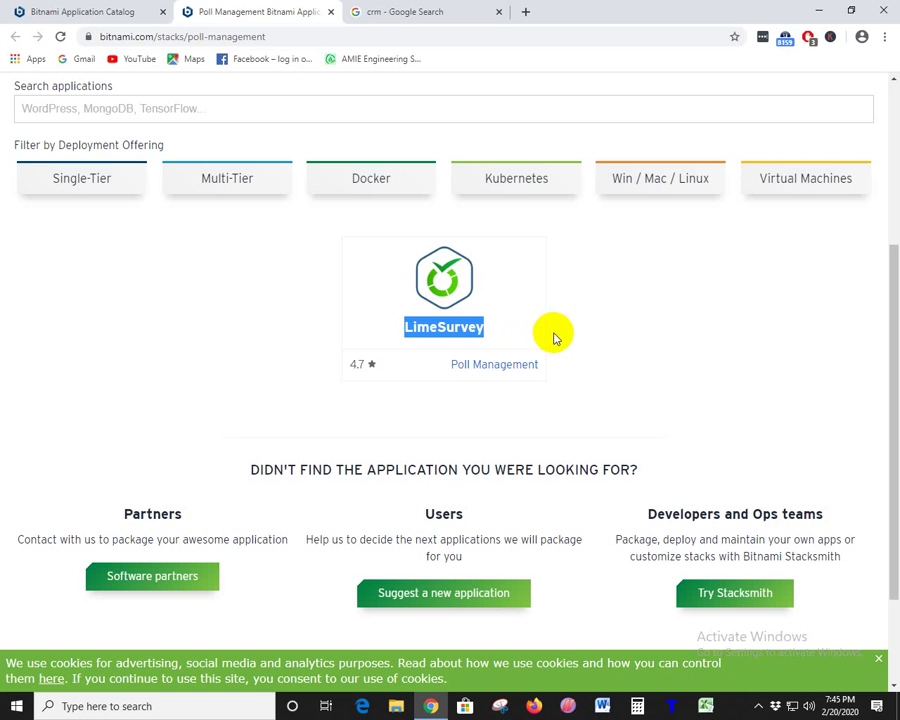
left_click(392, 333)
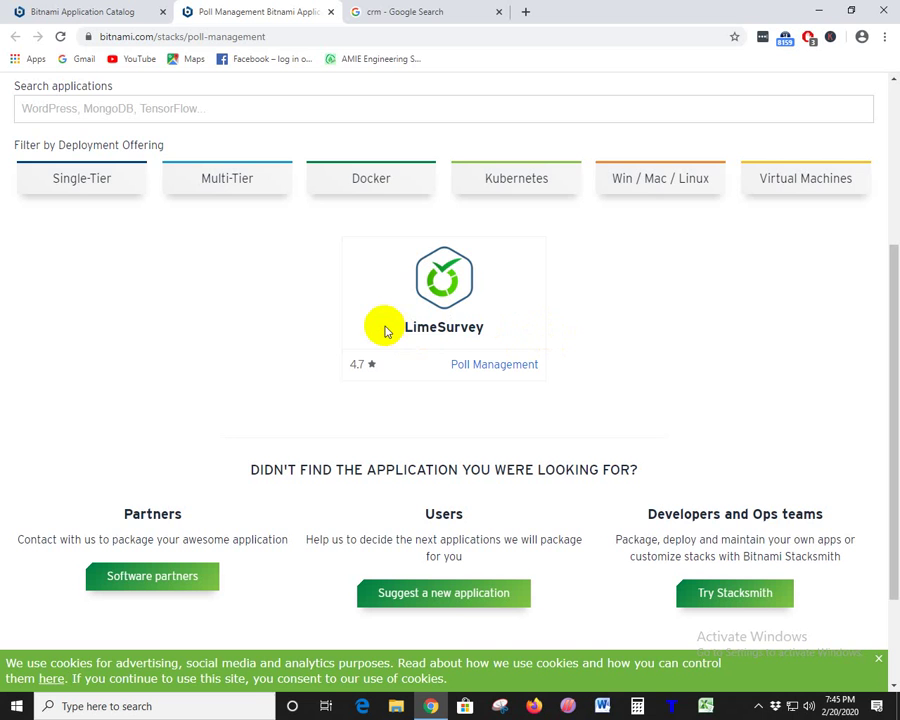
left_click_drag(392, 334, 711, 327)
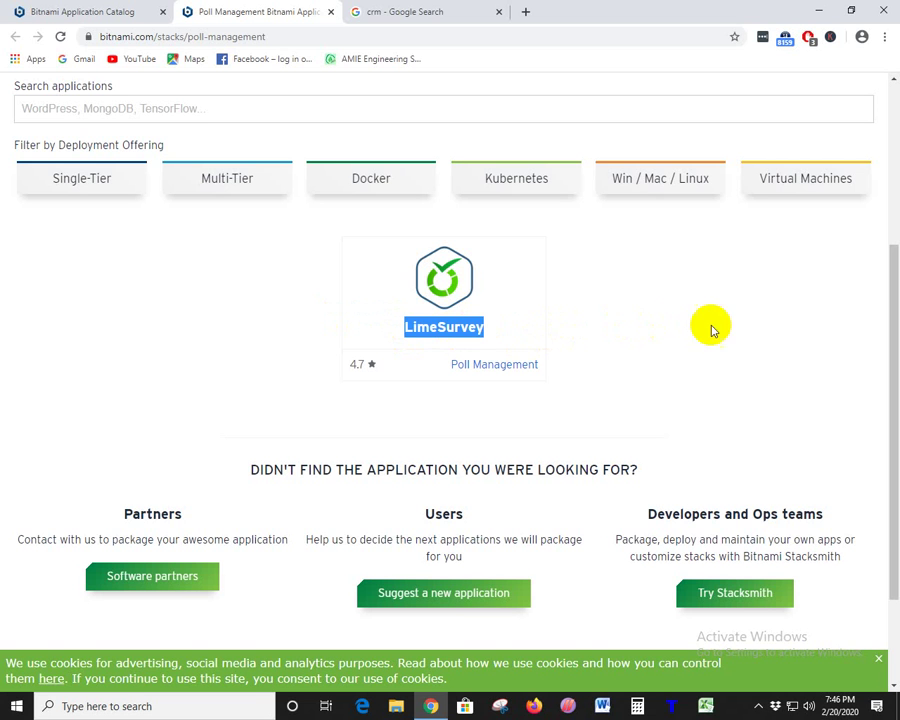
left_click(616, 316)
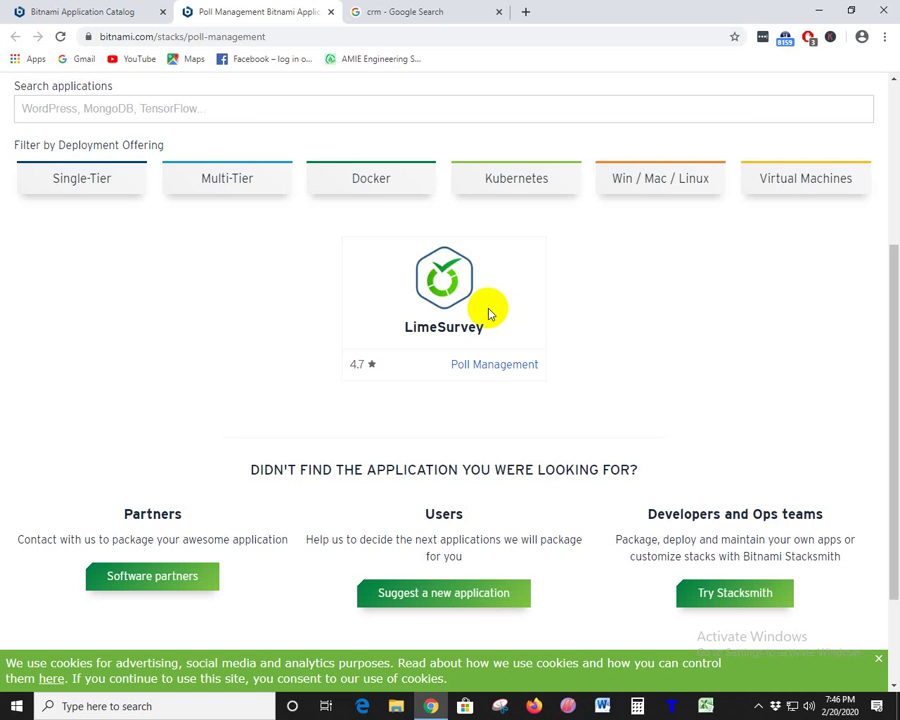
- Close the Poll Management tab, open Photo Sharing in a new tab, and select ResourceSpace
left_click(331, 13)
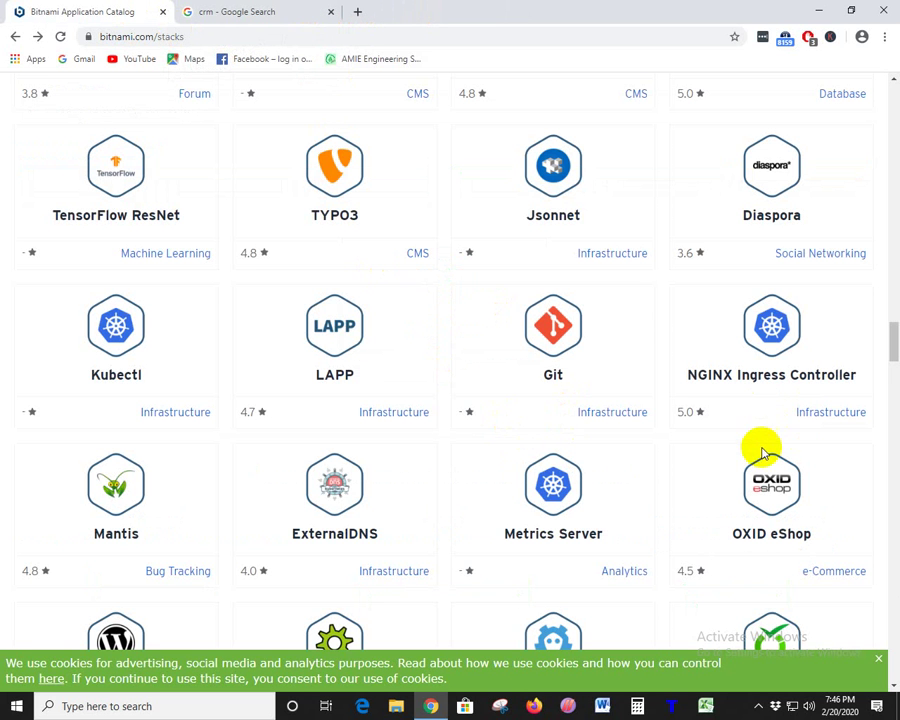
scroll(278, 455, "down", 3)
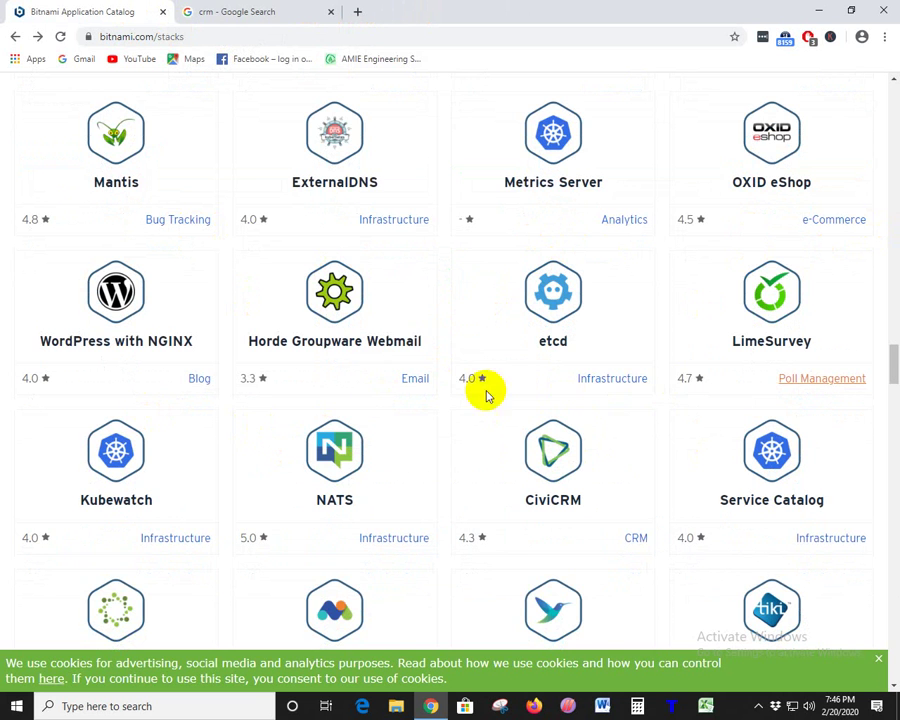
scroll(802, 392, "down", 3)
scroll(518, 410, "down", 1)
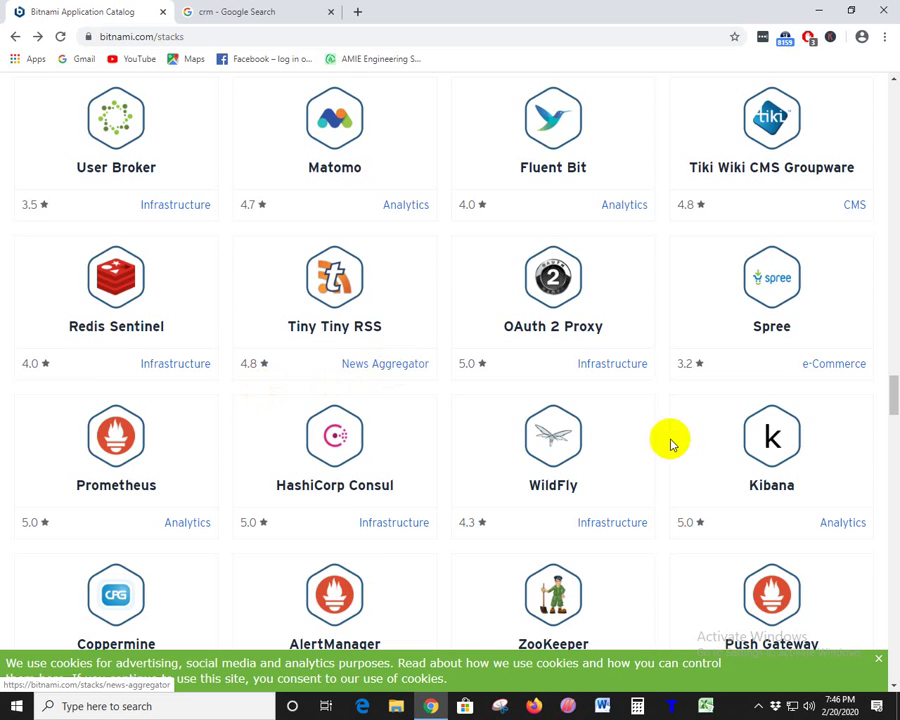
scroll(650, 404, "down", 3)
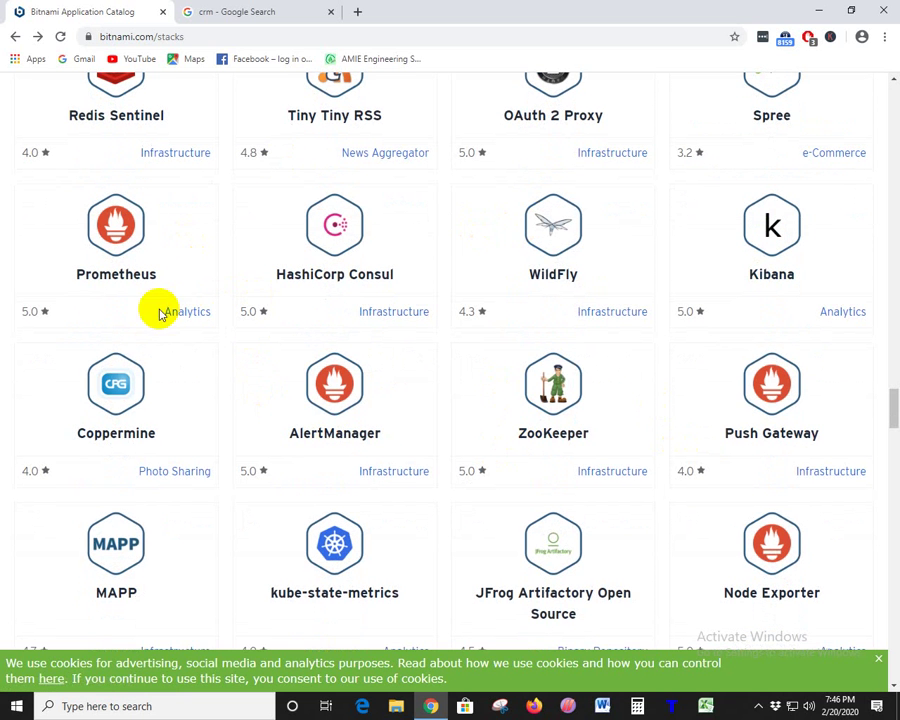
scroll(308, 484, "down", 2)
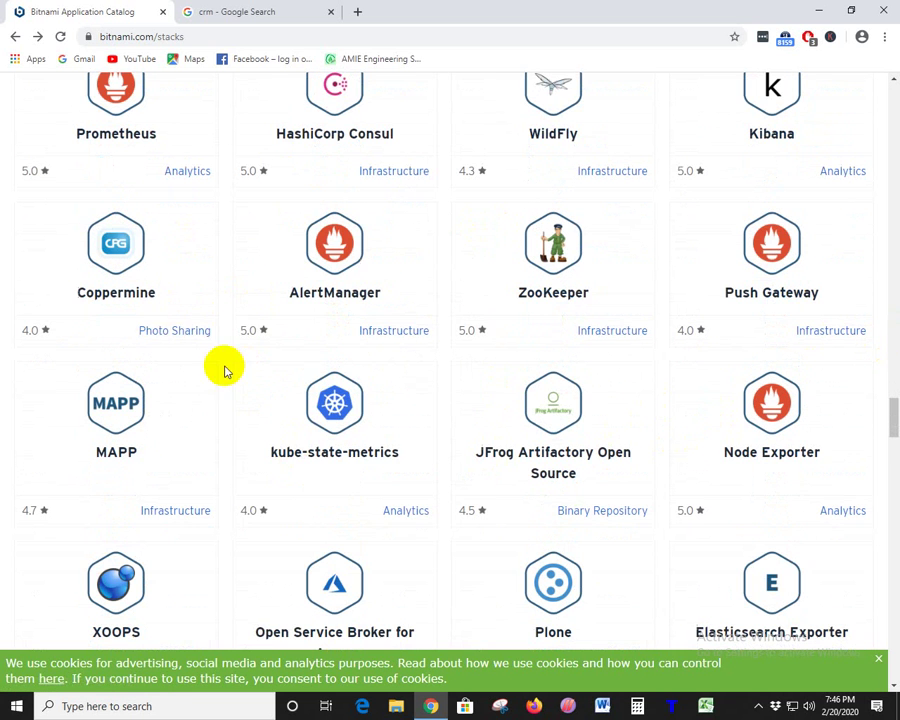
right_click(174, 331)
left_click(215, 340)
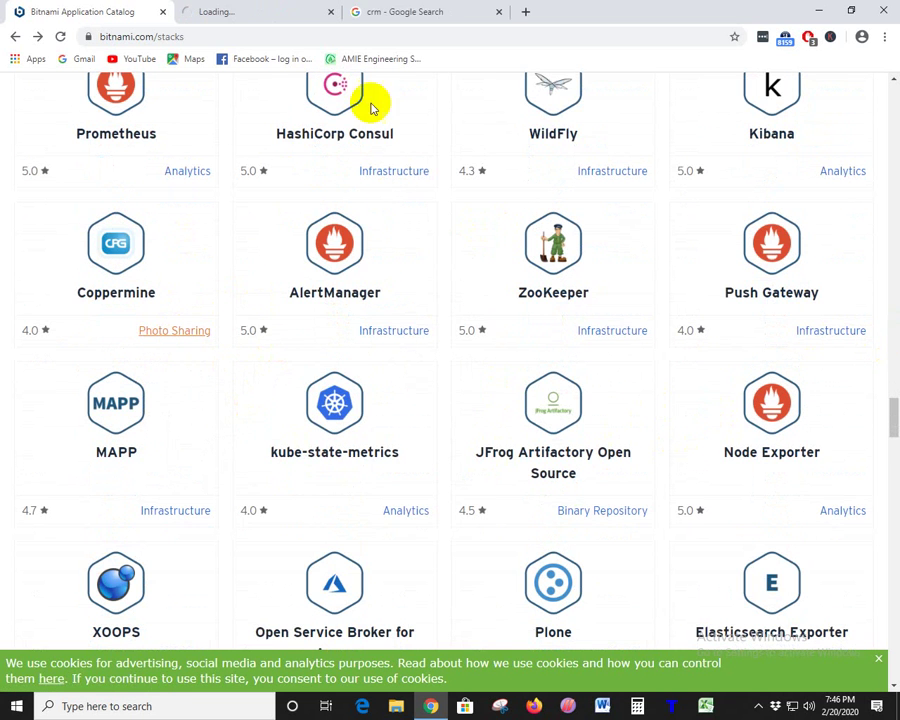
left_click(259, 12)
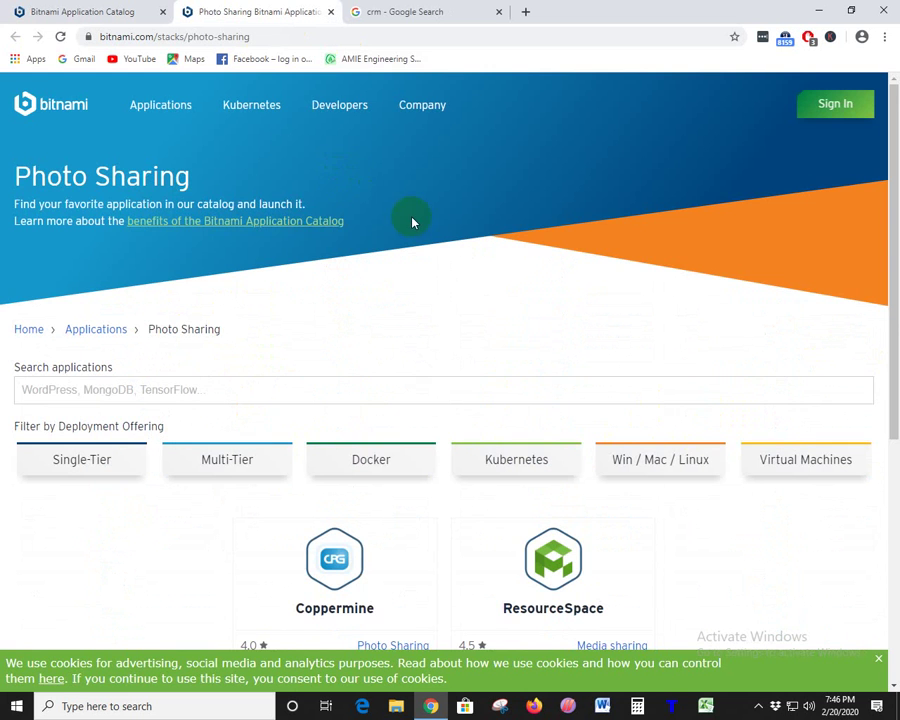
scroll(414, 221, "down", 4)
left_click_drag(615, 198, 490, 185)
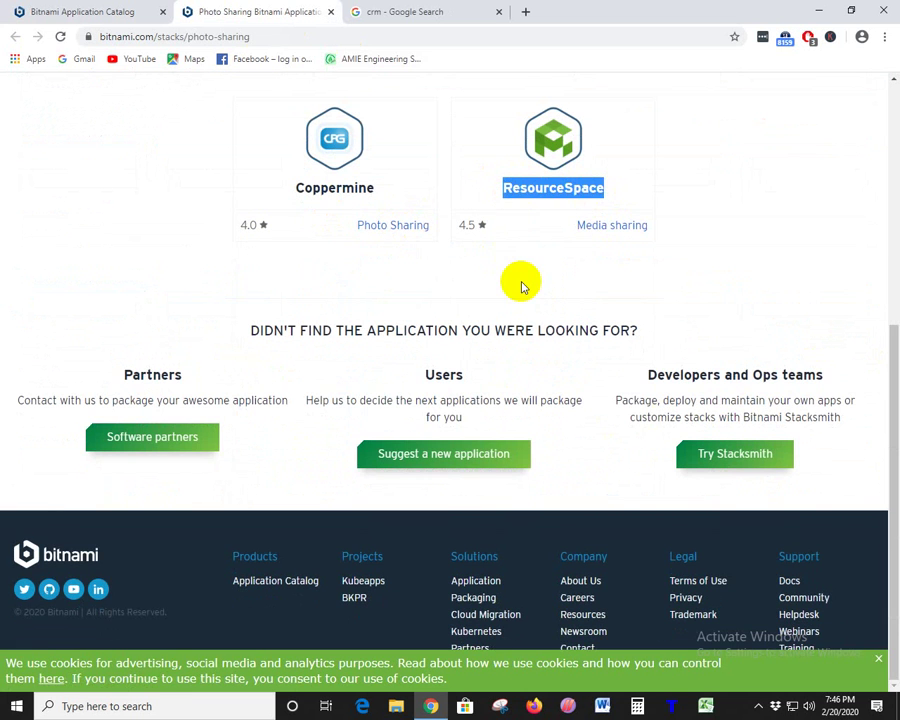
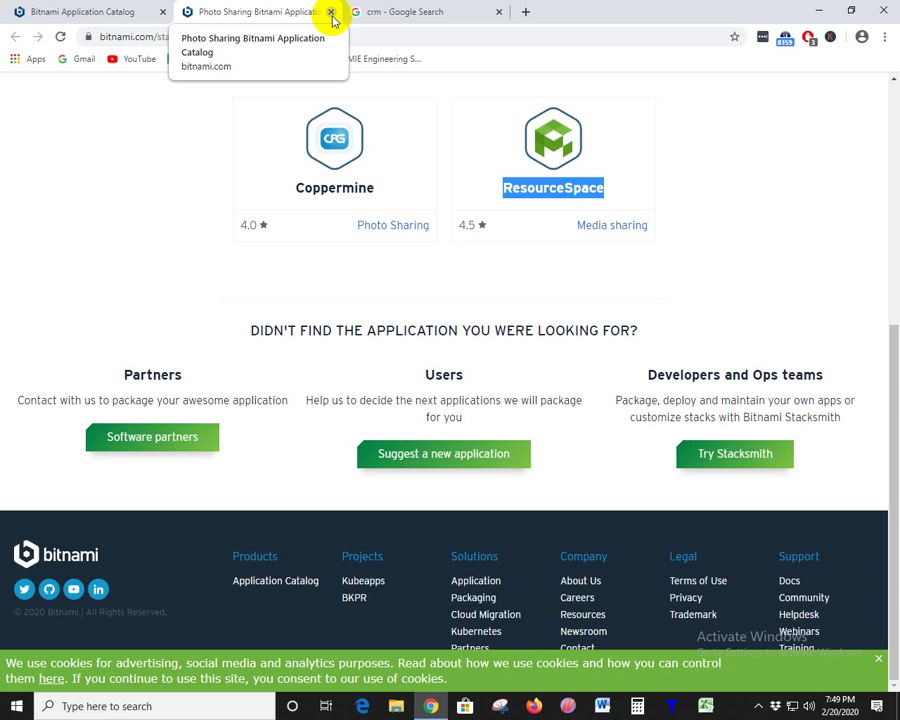
- Reselect the ResourceSpace title, then close the Photo Sharing tab and scroll the catalog
left_click(160, 125)
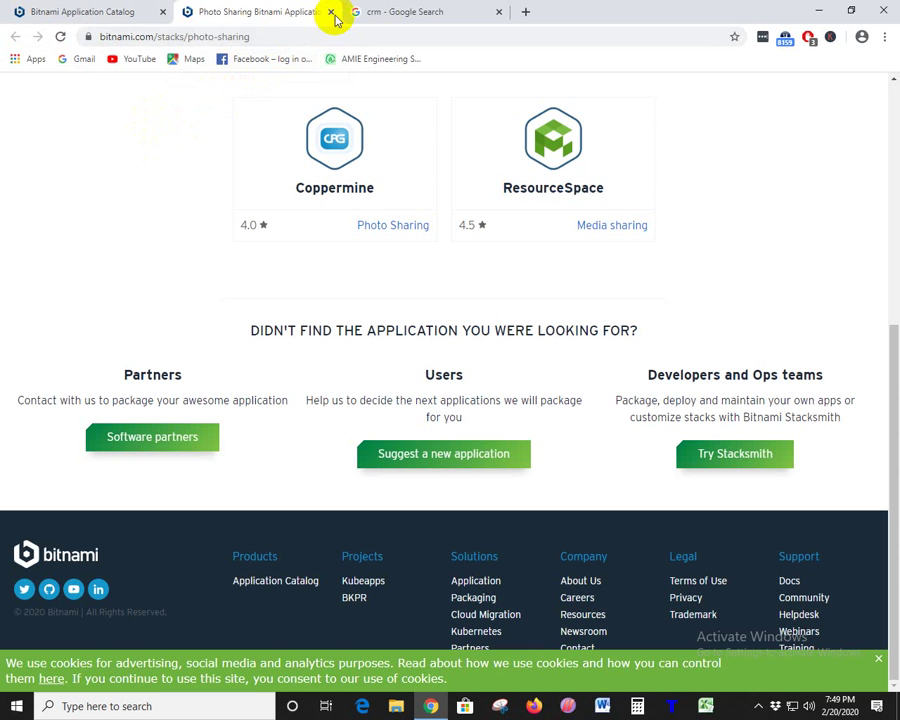
left_click_drag(668, 200, 474, 188)
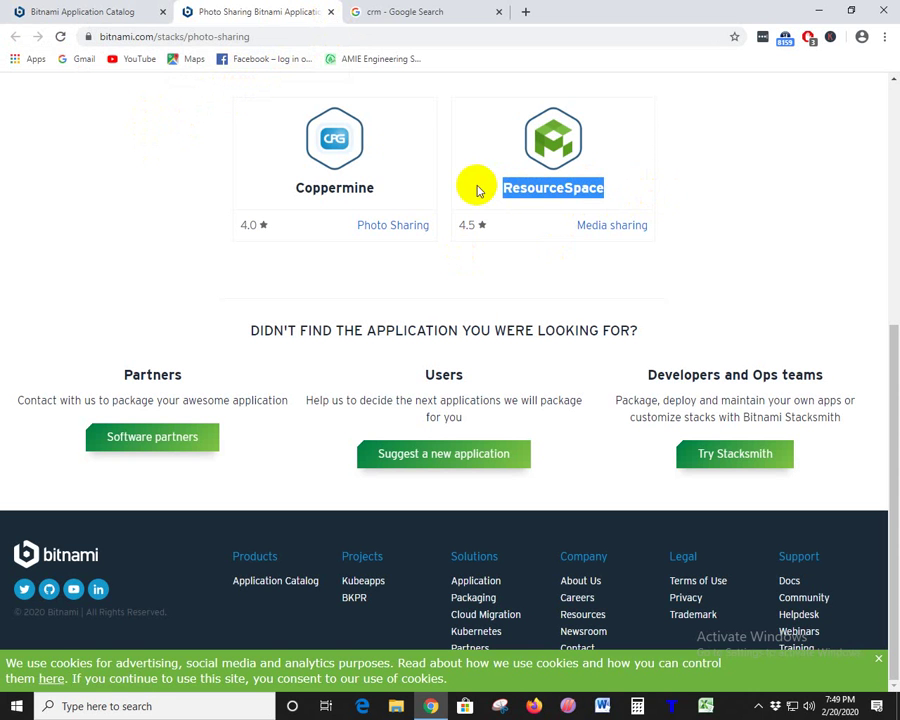
left_click(331, 14)
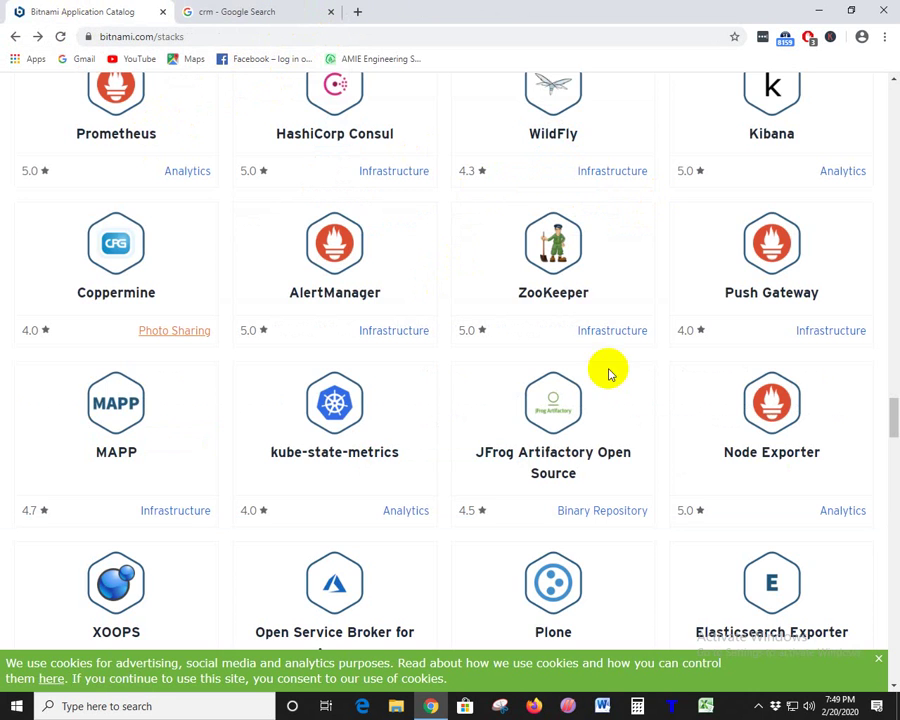
scroll(720, 370, "down", 3)
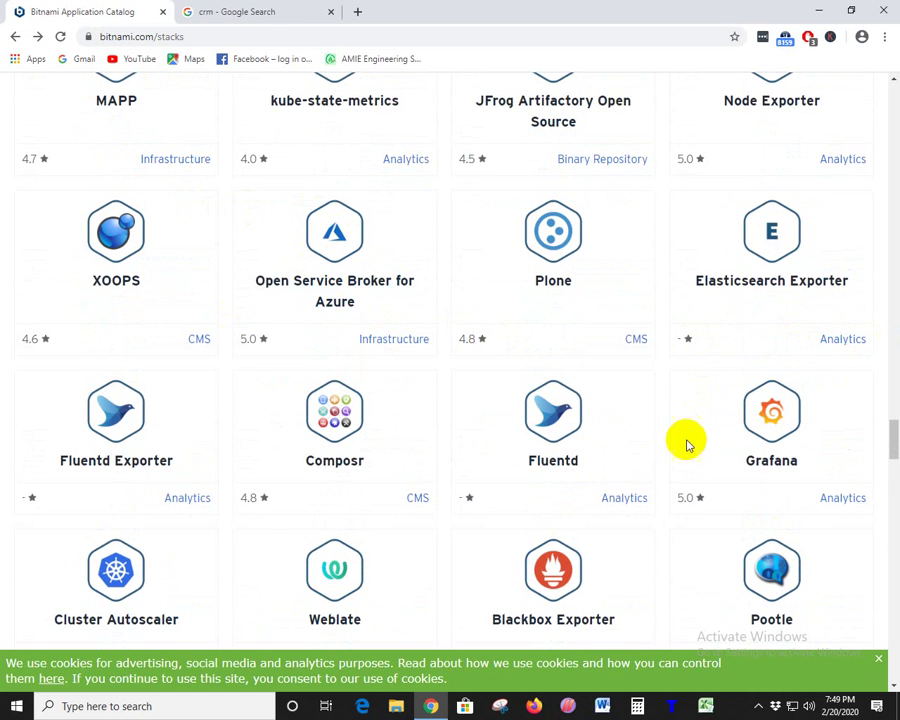
scroll(687, 438, "down", 3)
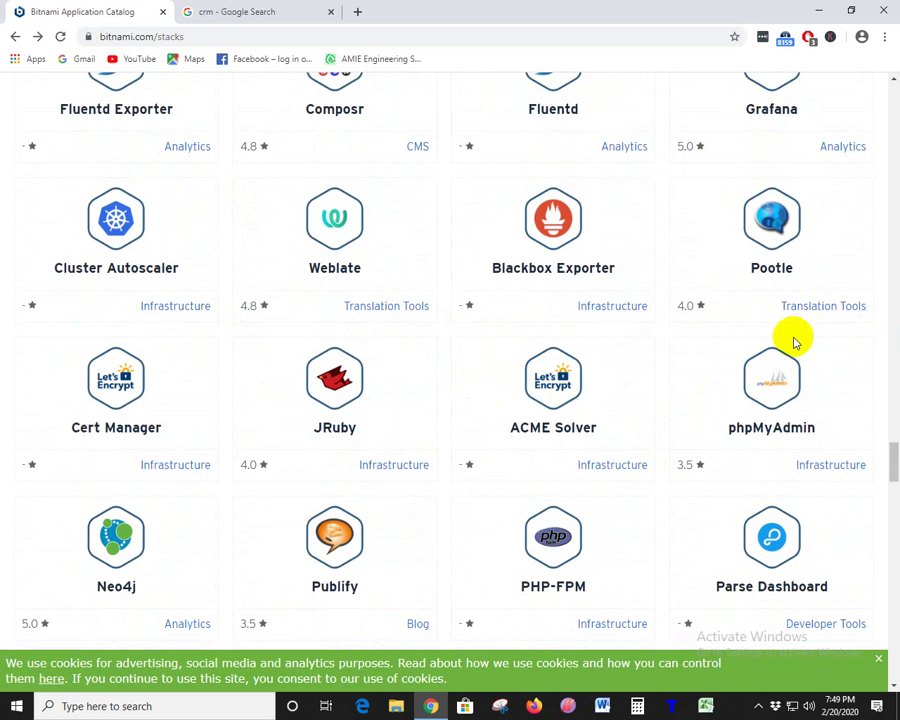
- Open the Translation Tools category in a new tab and switch to it
right_click(818, 312)
left_click(773, 316)
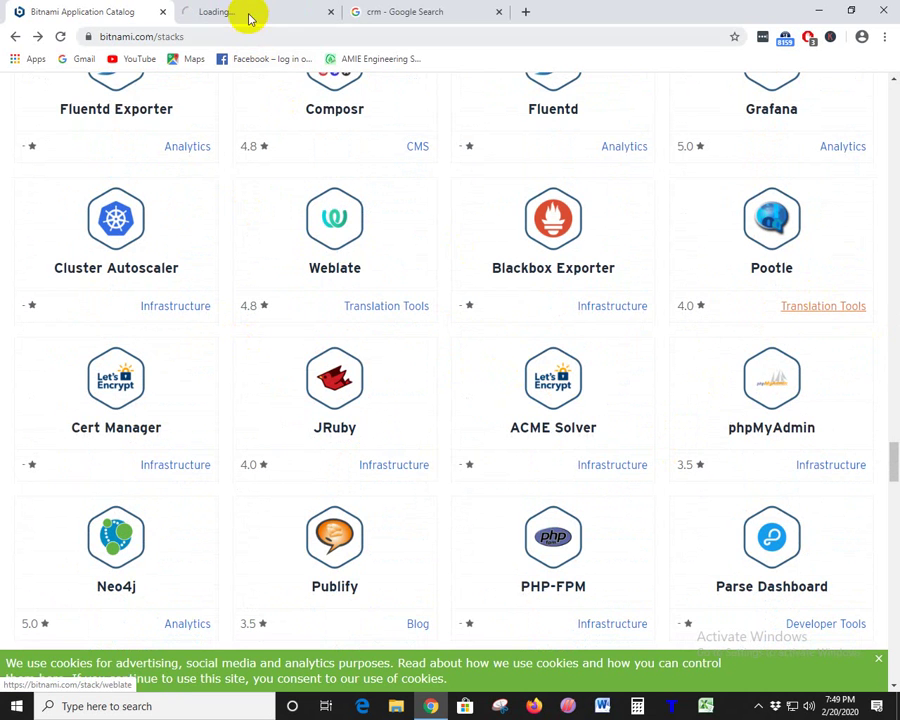
left_click(248, 16)
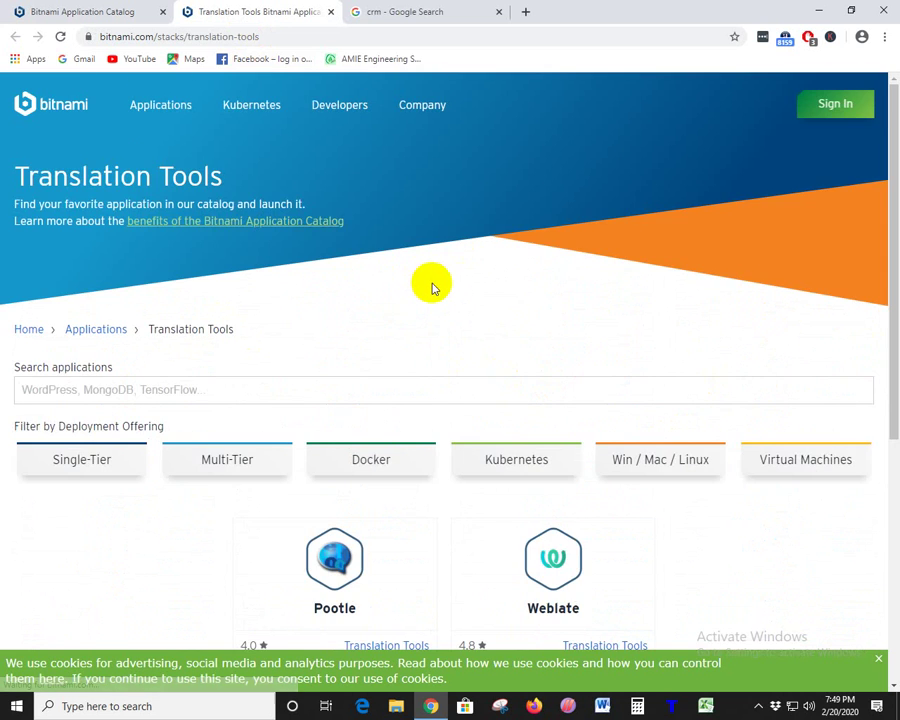
scroll(432, 284, "down", 3)
- Select the Weblate title, open the Weblate page, then go back to the Translation Tools list
double_click(585, 326)
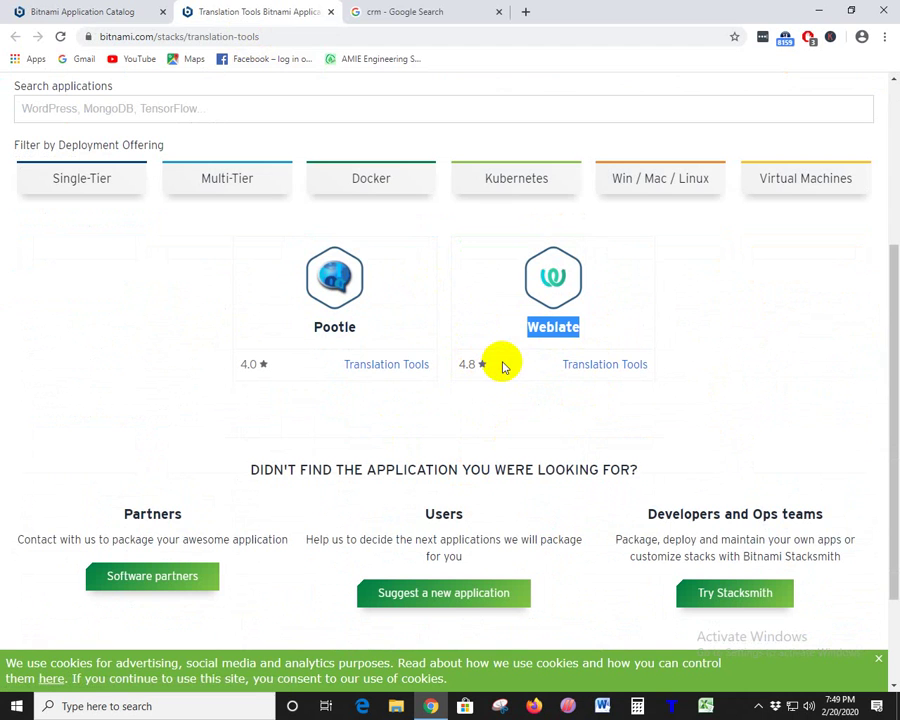
left_click_drag(604, 330, 518, 340)
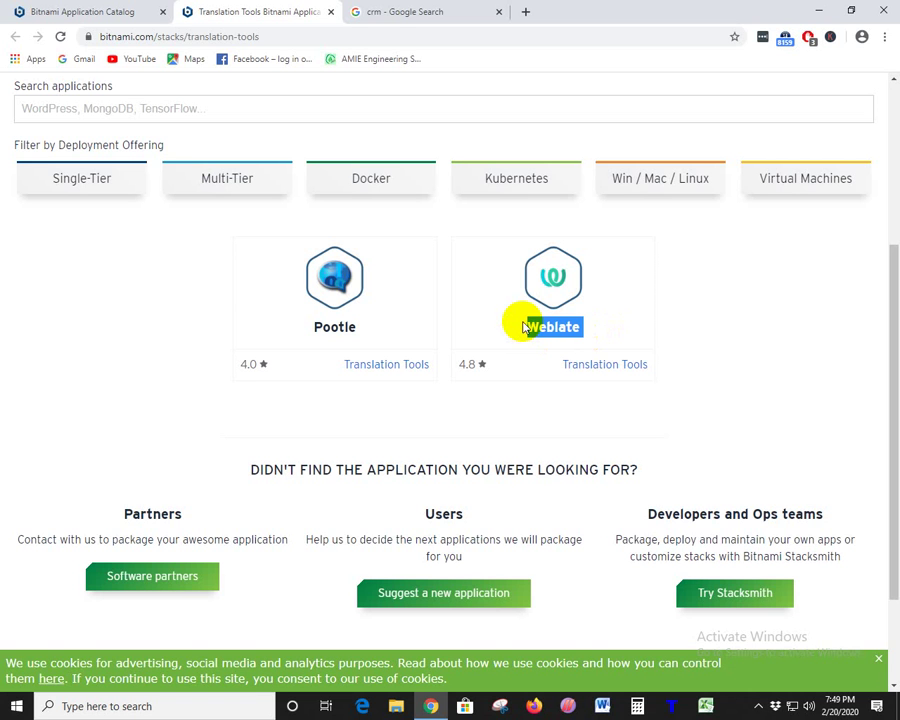
left_click(583, 397)
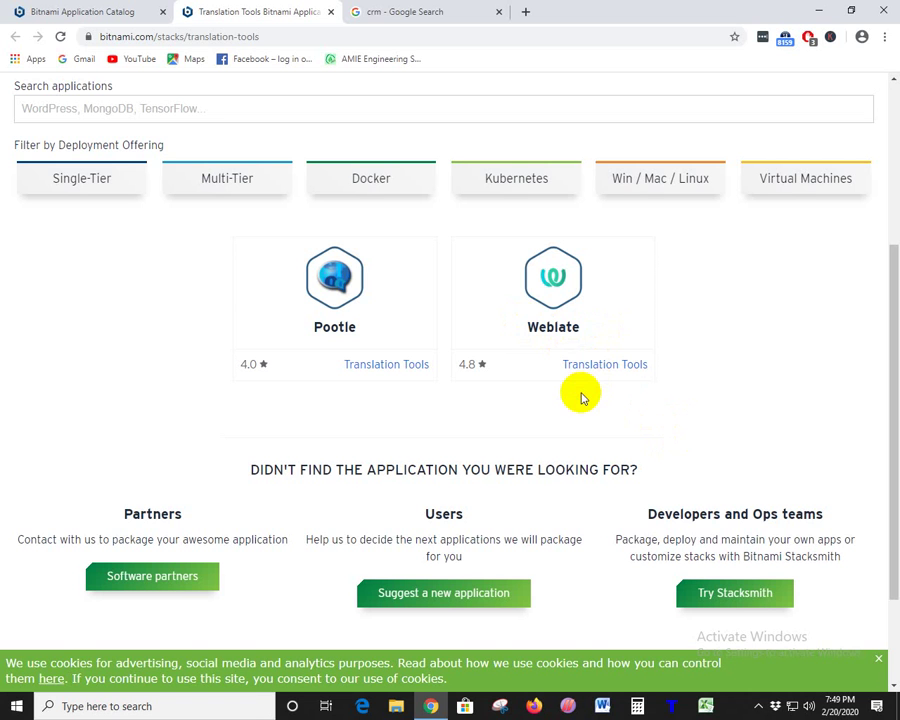
double_click(543, 324)
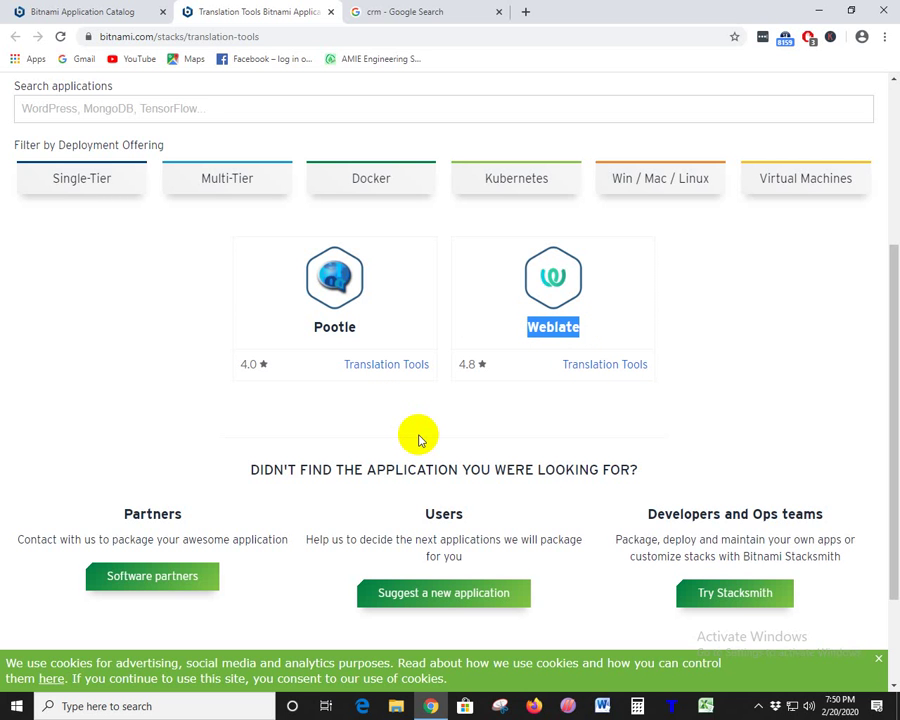
left_click(587, 335)
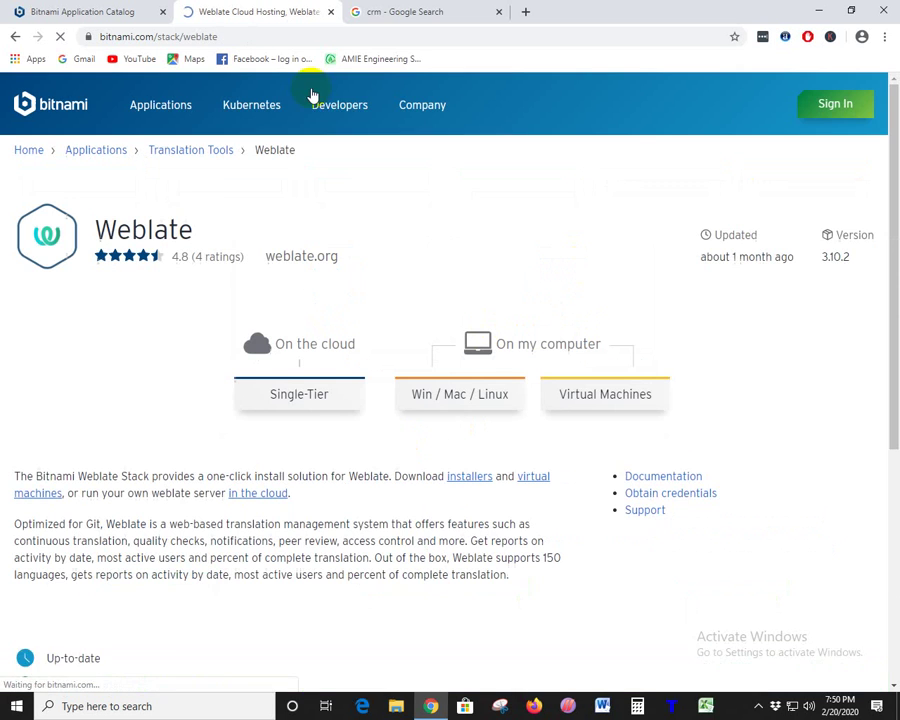
left_click(16, 37)
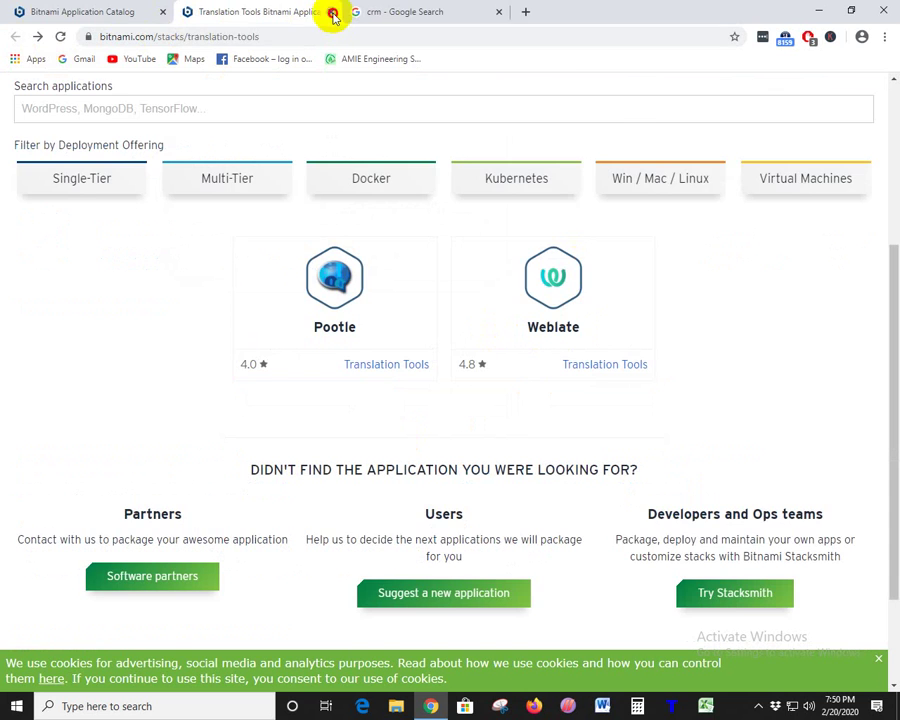
- Close the Translation Tools tab and scroll down the catalog to Human Resource Management
left_click(330, 12)
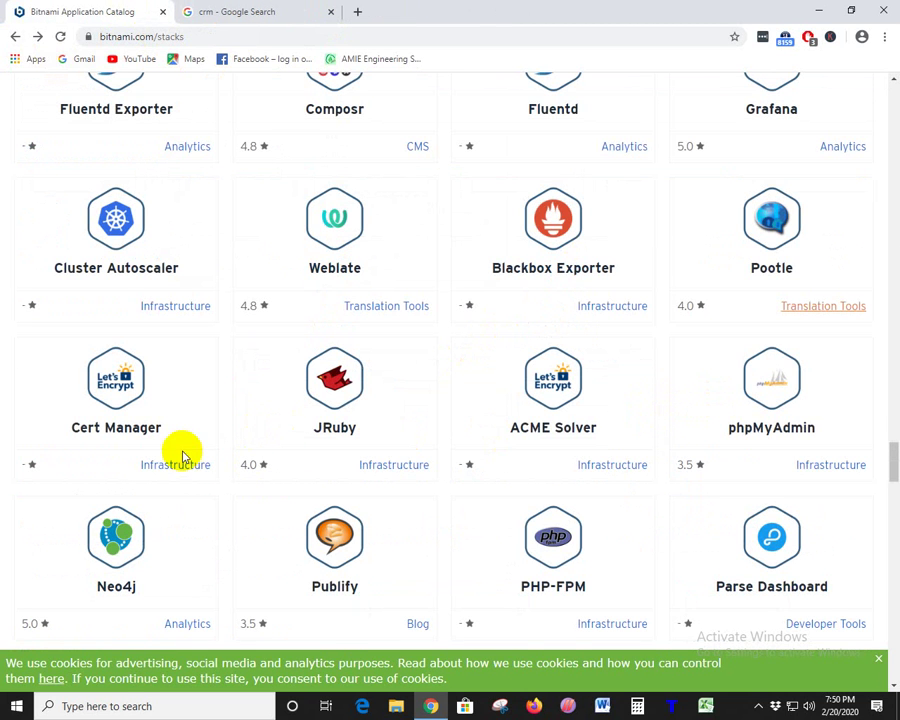
scroll(404, 414, "down", 2)
scroll(394, 378, "down", 3)
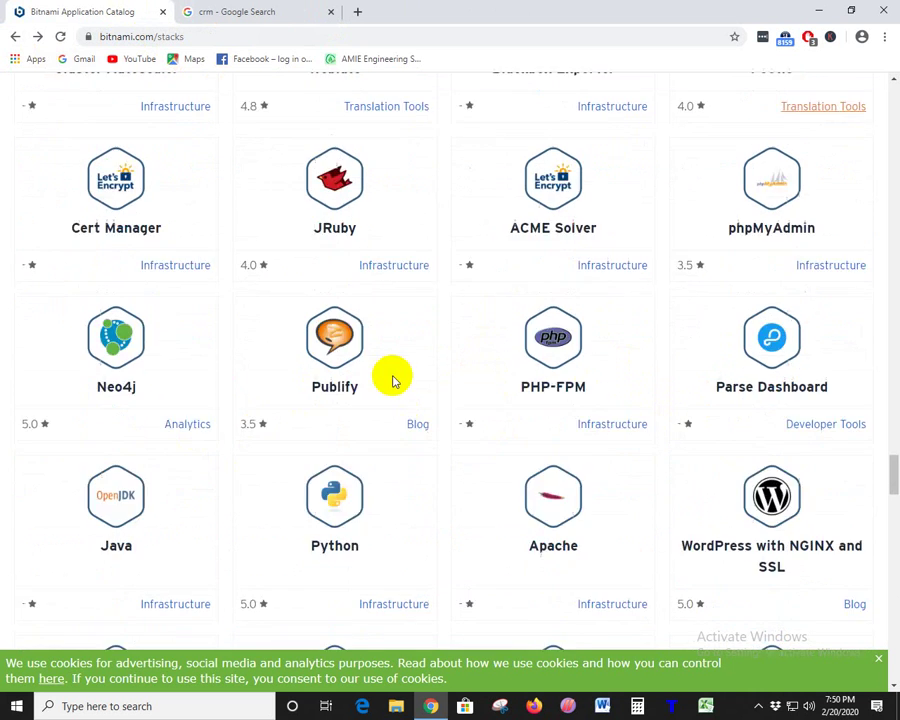
scroll(617, 343, "down", 4)
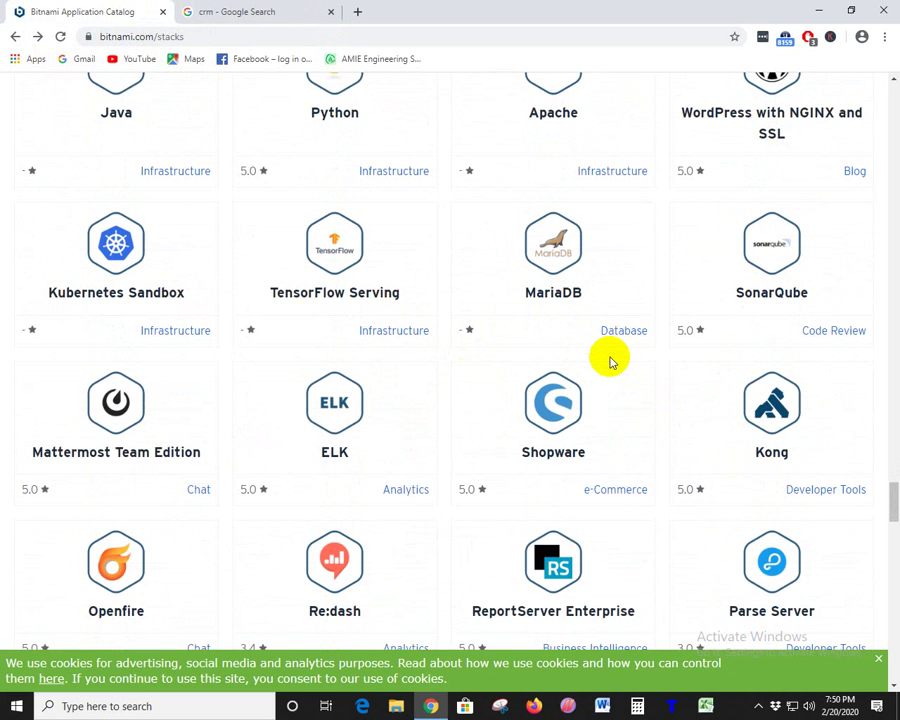
scroll(612, 362, "down", 3)
scroll(612, 362, "down", 2)
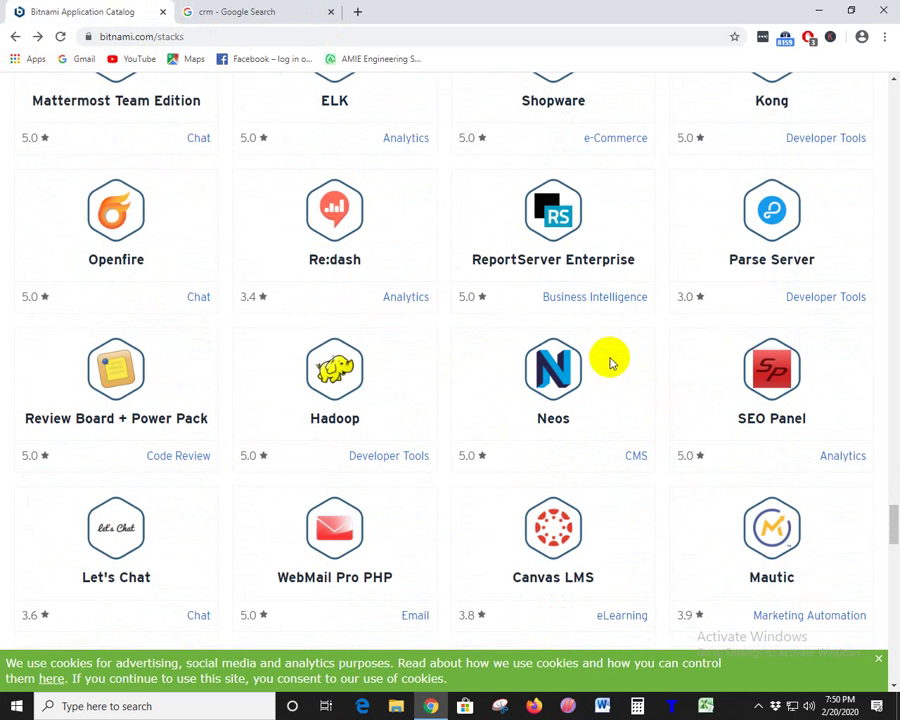
scroll(612, 362, "down", 2)
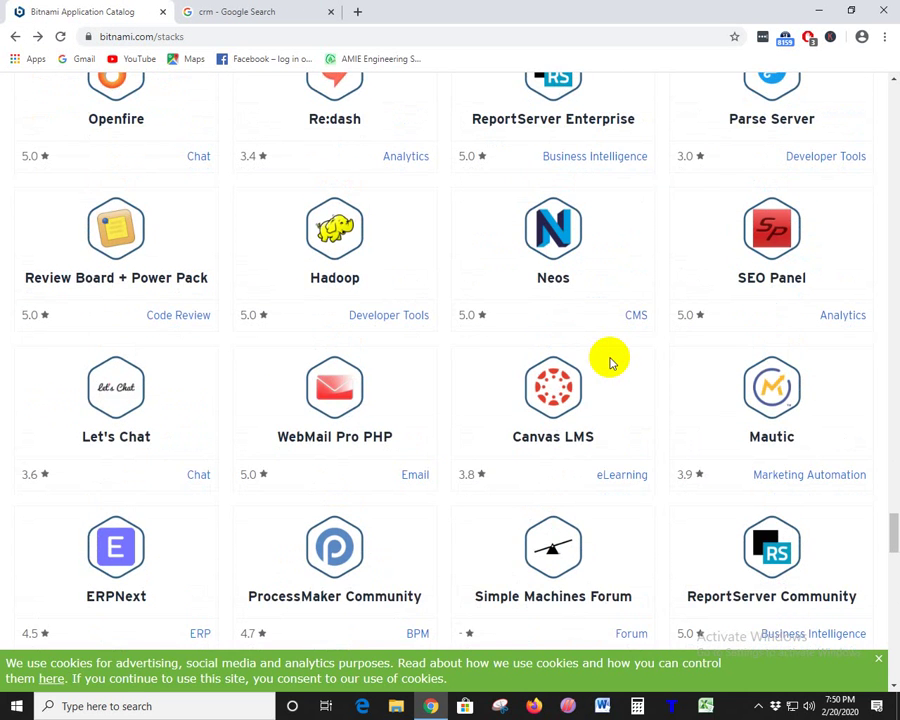
scroll(612, 362, "down", 3)
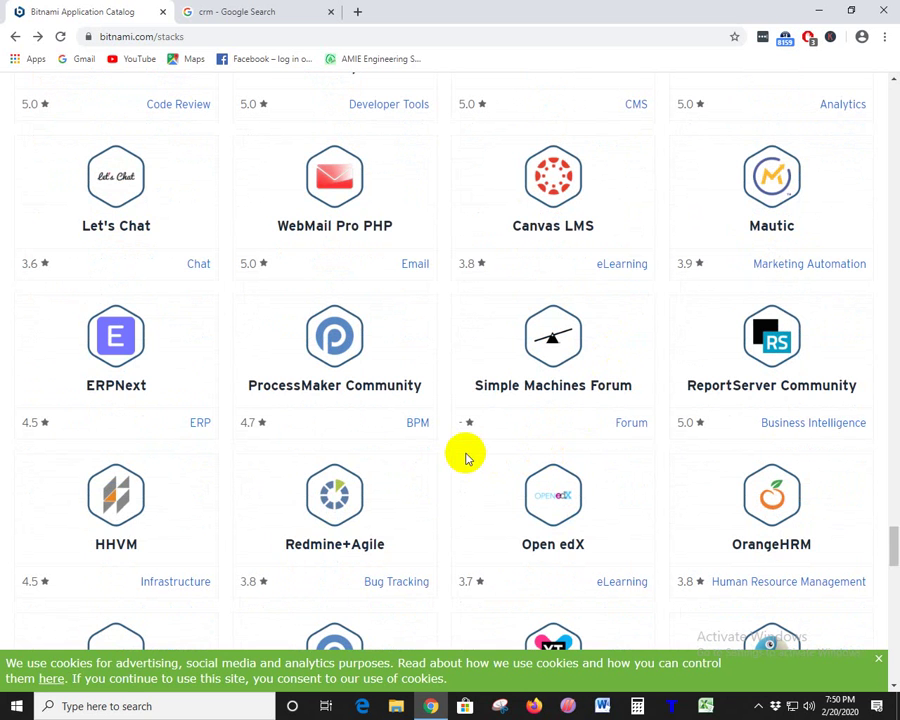
scroll(630, 440, "down", 4)
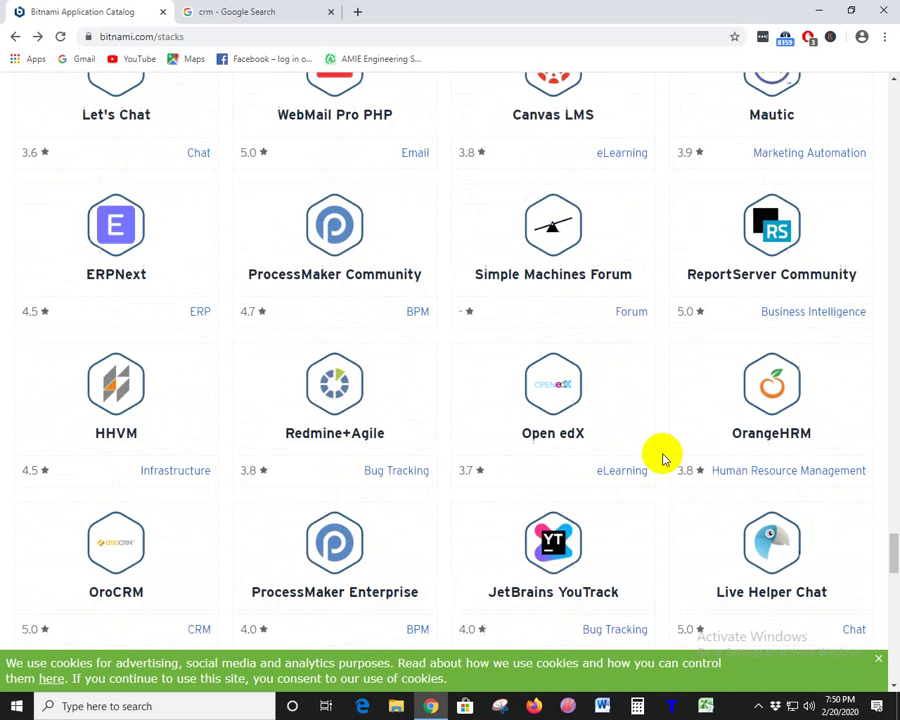
- Open Human Resource Management in a new tab and view its OrangeHRM listing
right_click(790, 302)
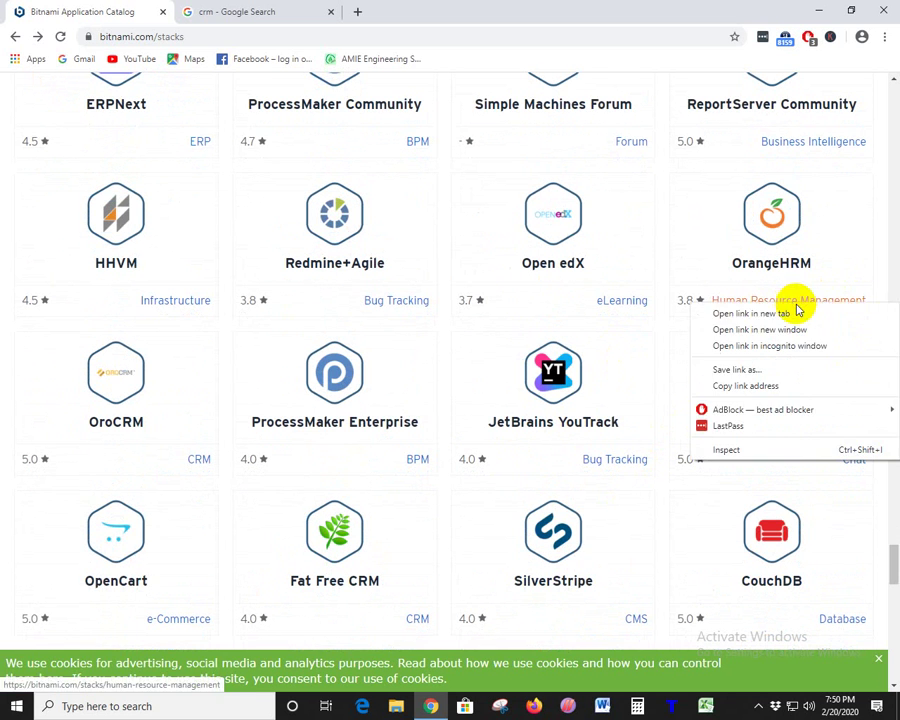
left_click(800, 317)
left_click(248, 14)
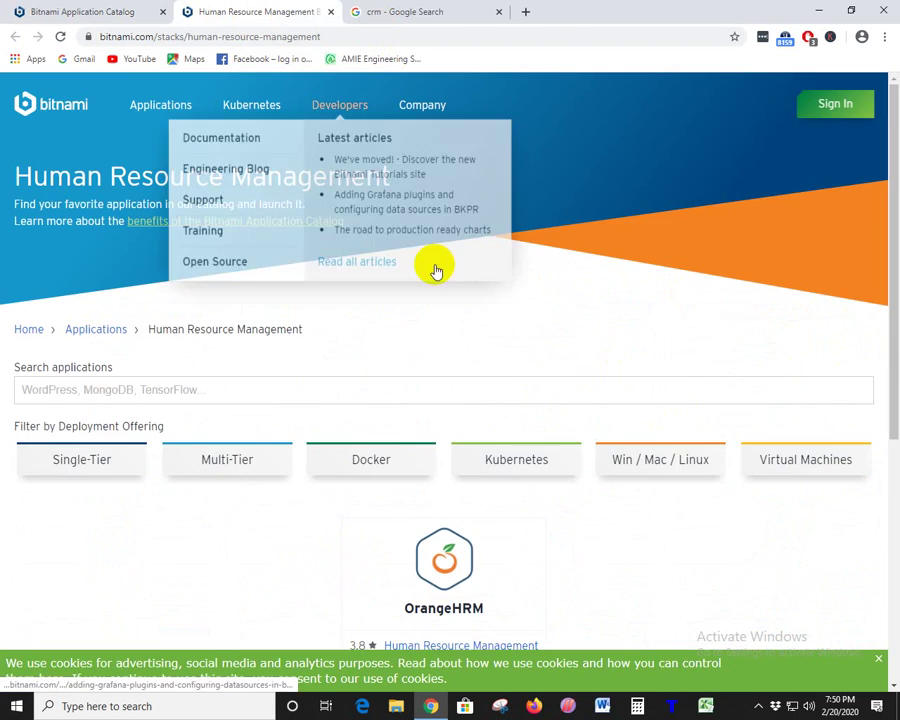
scroll(470, 298, "down", 3)
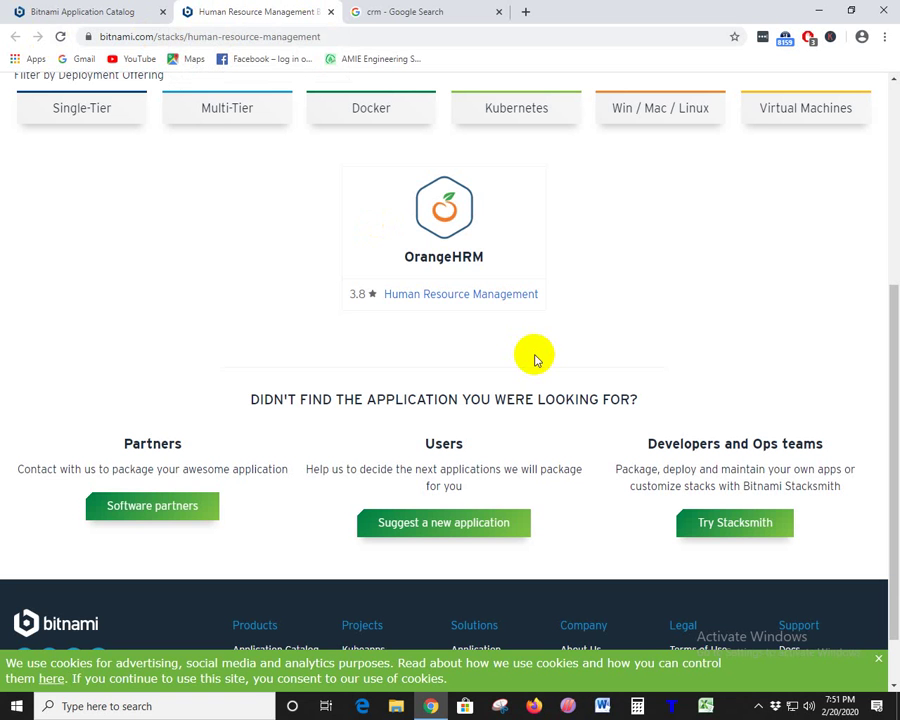
- Close the Human Resource Management tab and open the BPM category in a new tab
left_click(334, 12)
scroll(640, 325, "down", 3)
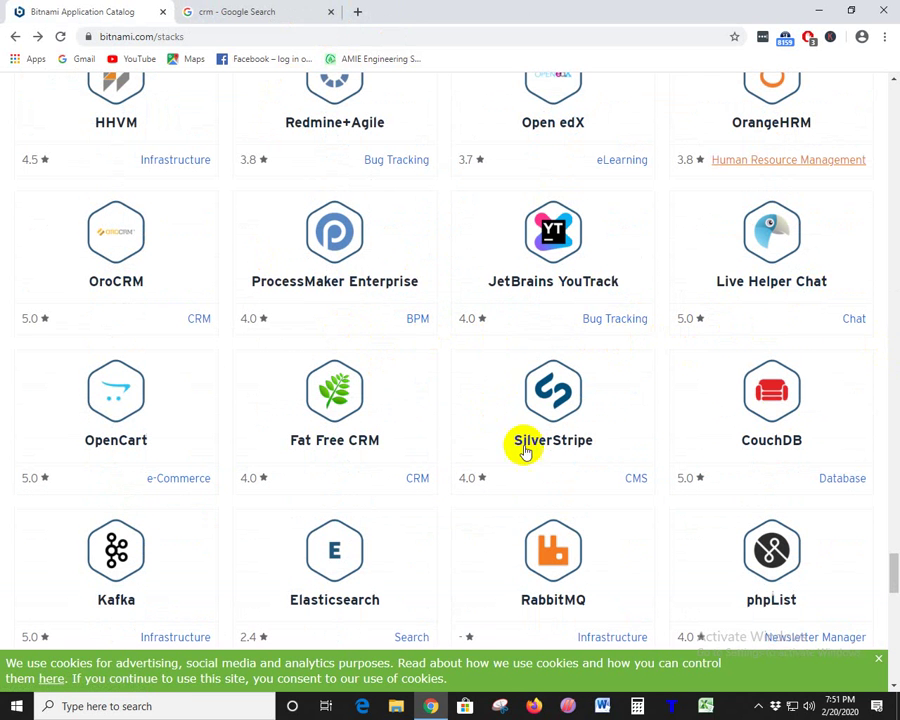
scroll(412, 476, "down", 2)
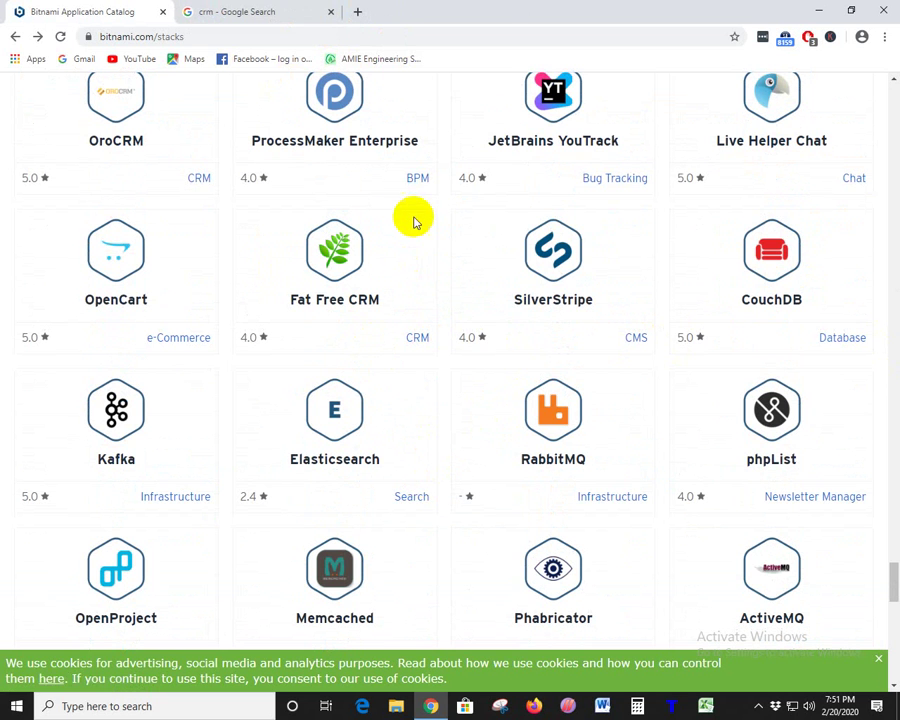
right_click(414, 180)
left_click(437, 190)
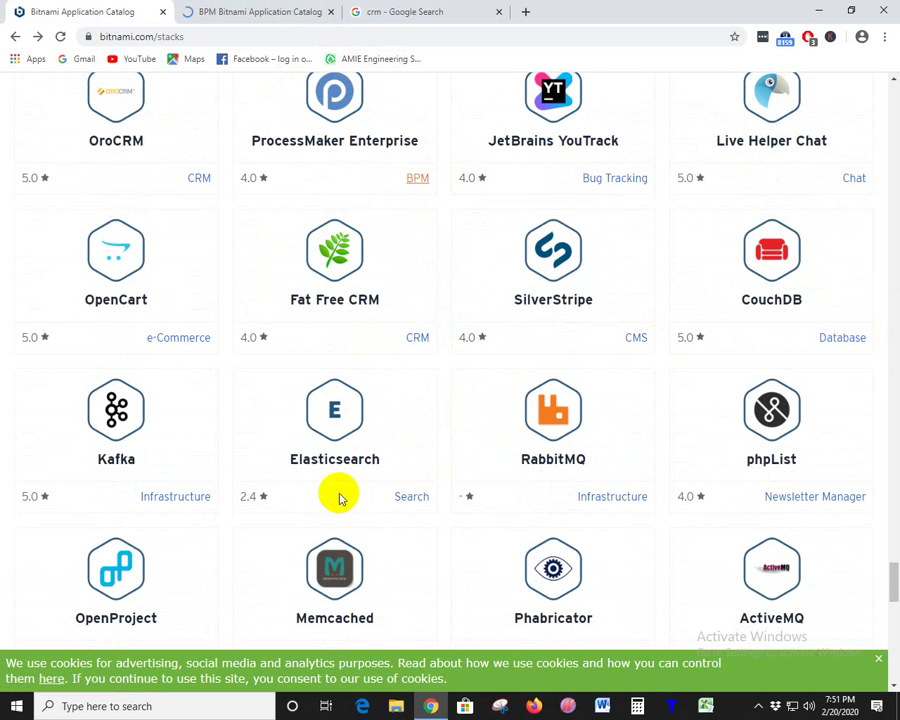
- Open the Search category in a new tab and switch to it
scroll(337, 496, "down", 2)
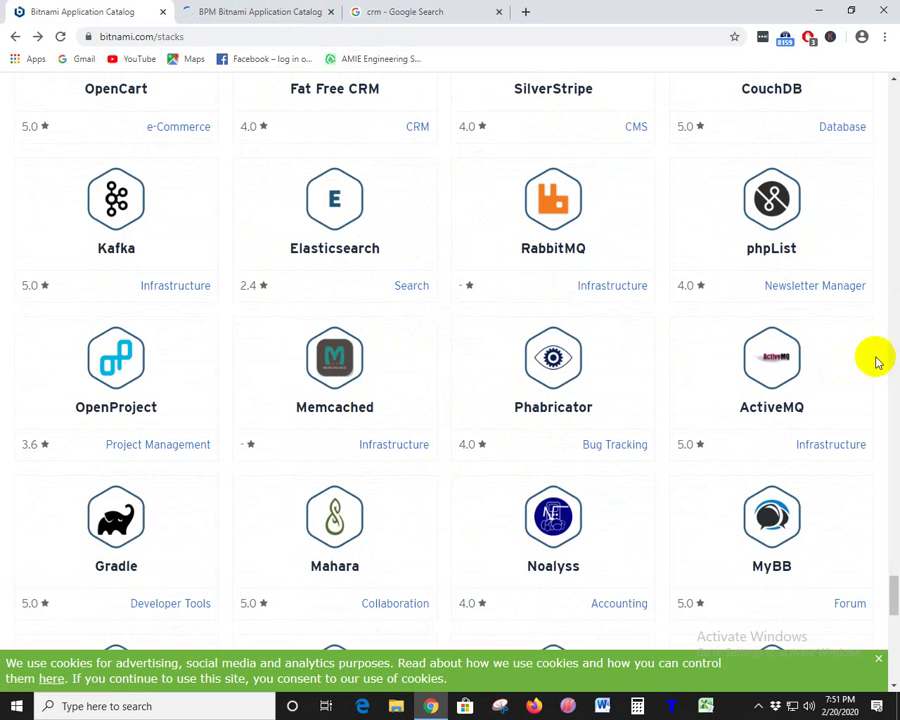
right_click(418, 288)
left_click(440, 295)
left_click(405, 8)
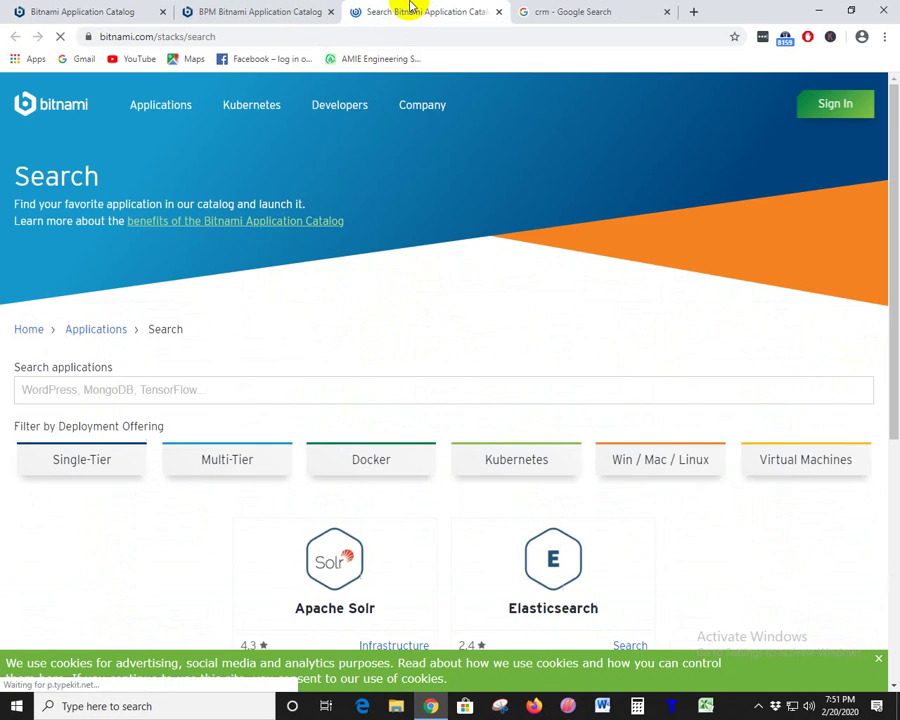
scroll(474, 330, "down", 3)
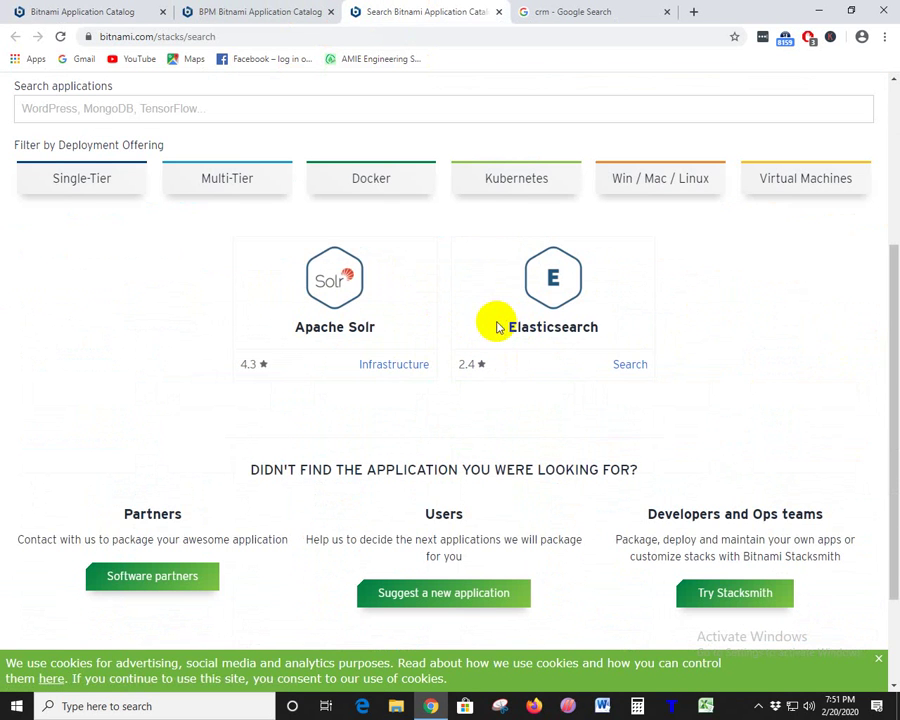
- Select and deselect the Elasticsearch title on the Search category page
left_click_drag(498, 324, 620, 326)
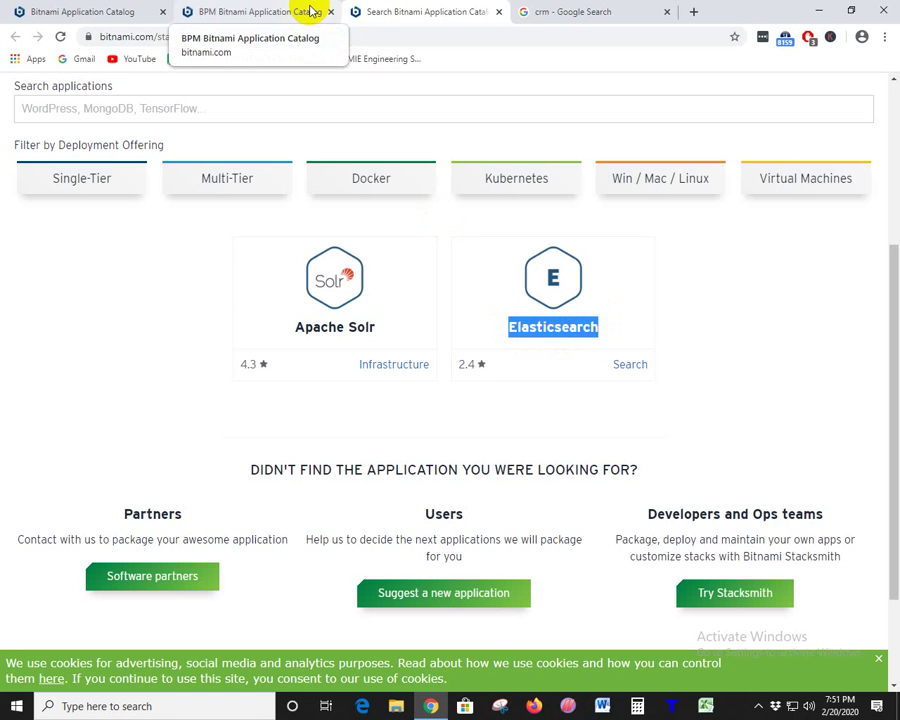
left_click_drag(616, 327, 483, 330)
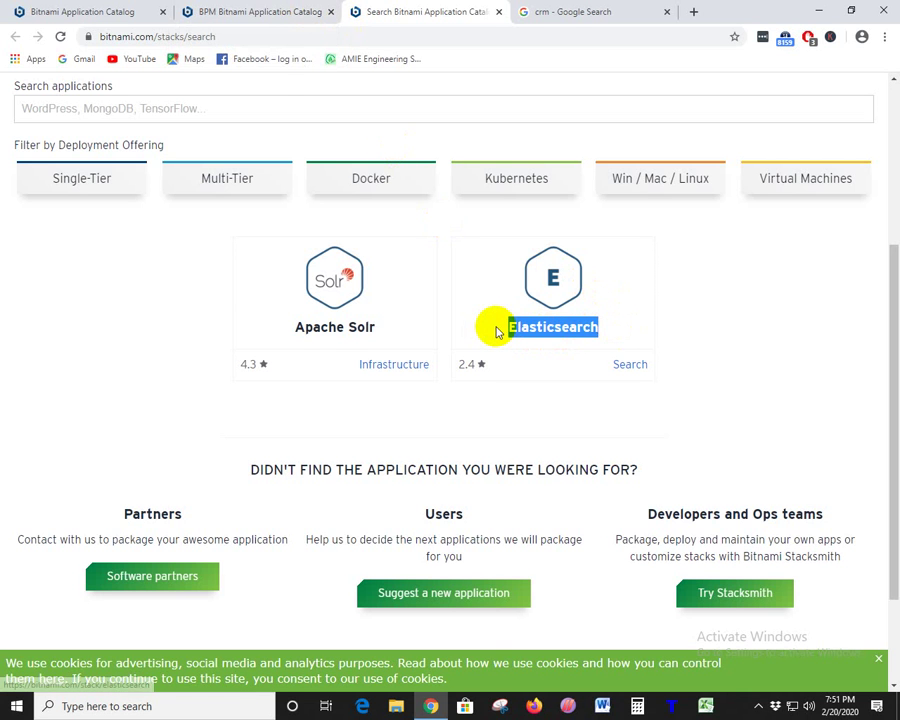
left_click(493, 332)
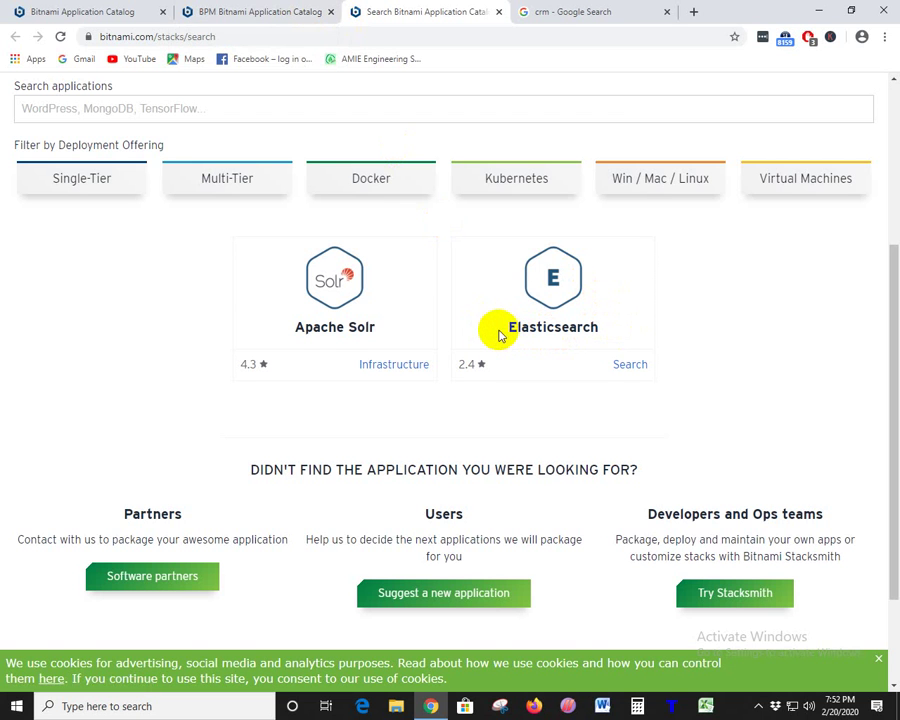
left_click_drag(490, 330, 633, 342)
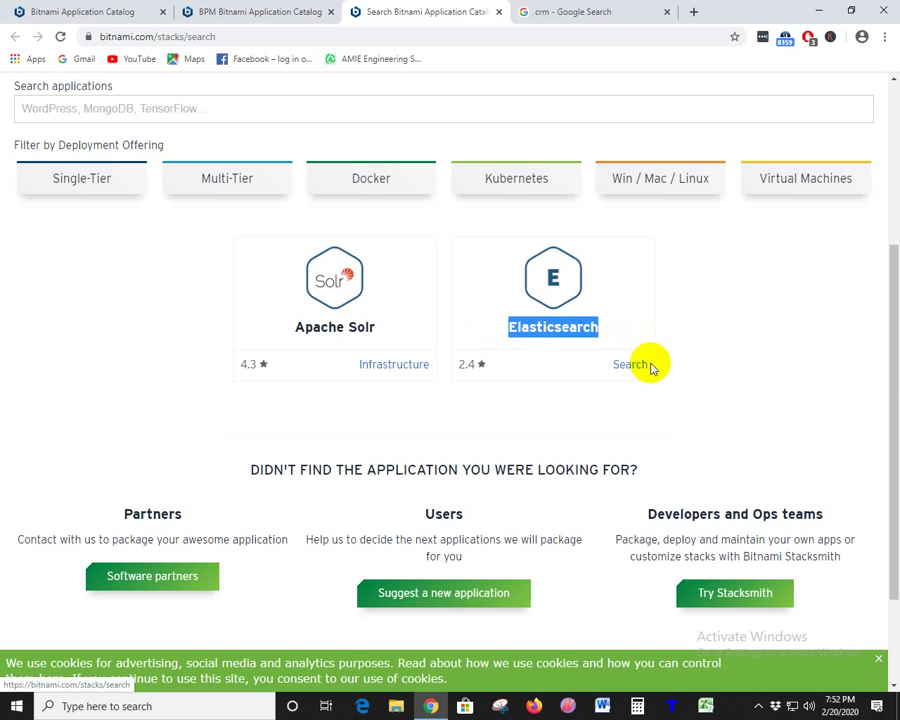
left_click(720, 342)
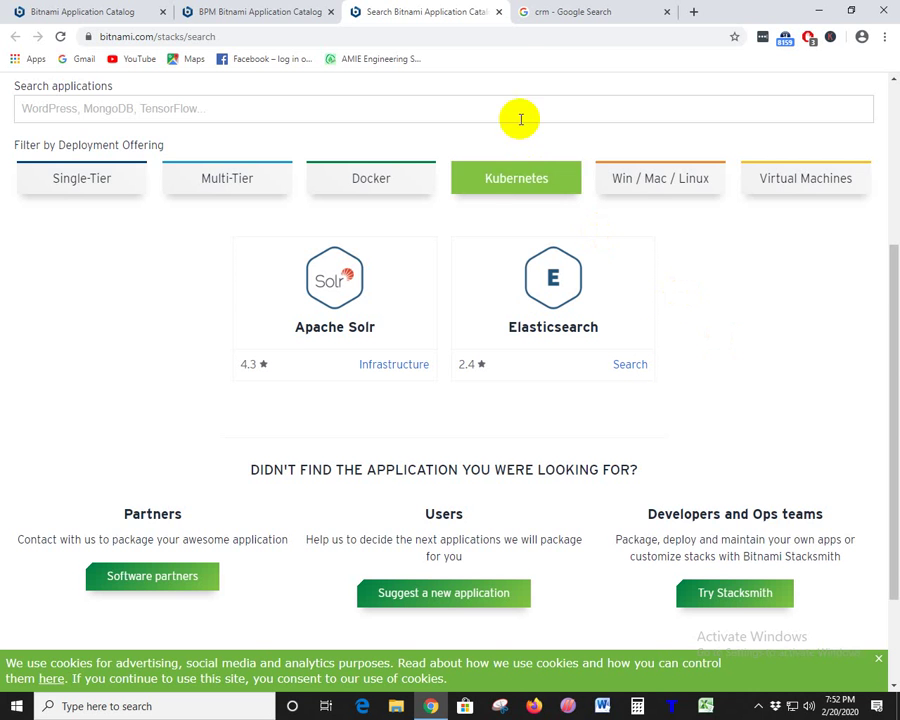
- Close the search results tab and open the BPM category in a new tab
left_click(499, 12)
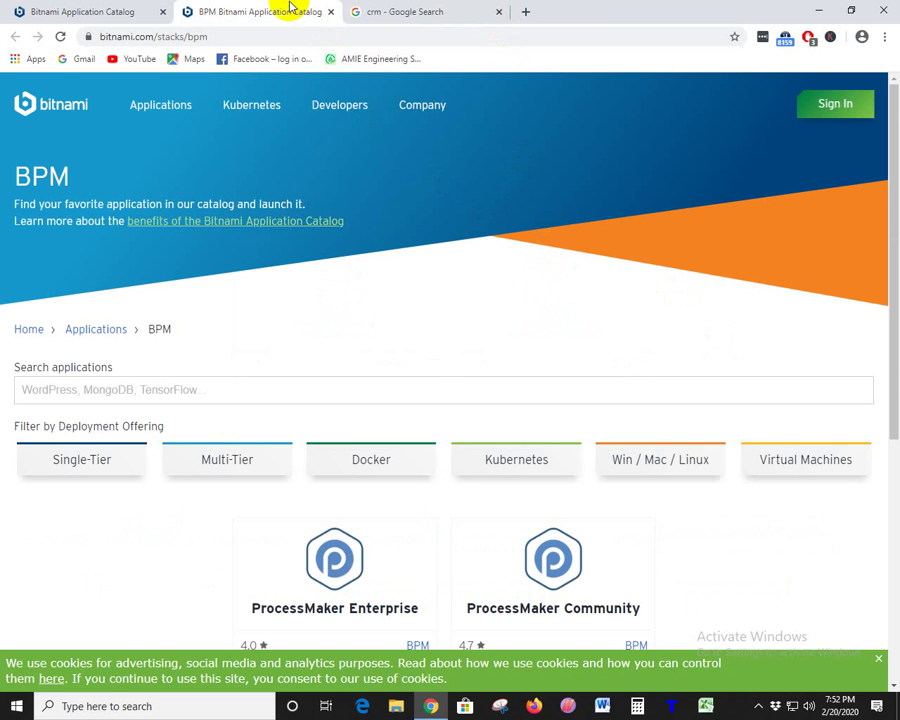
scroll(448, 496, "down", 5)
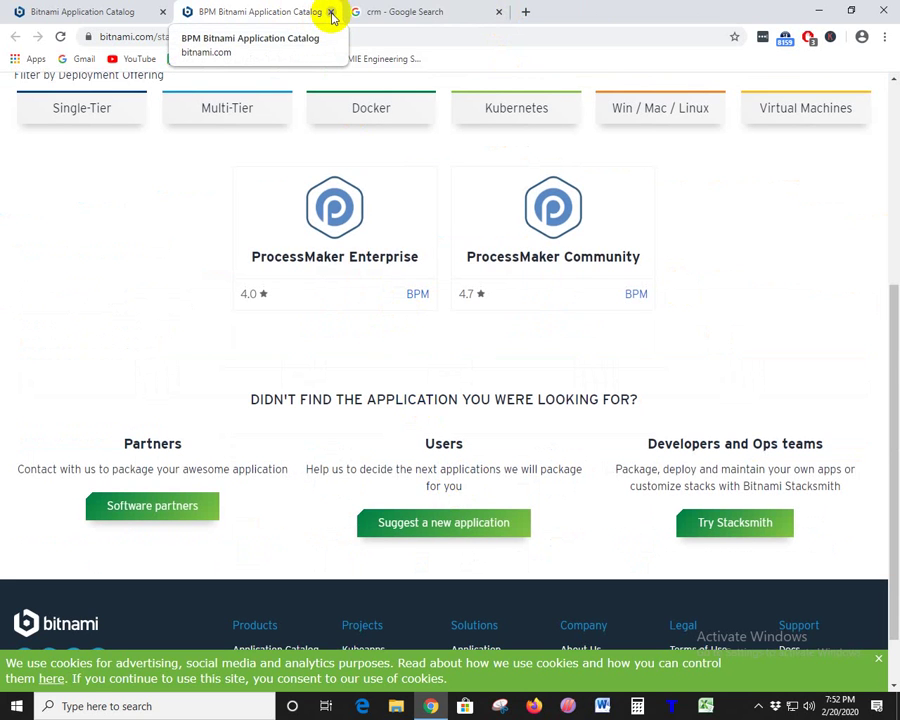
right_click(418, 293)
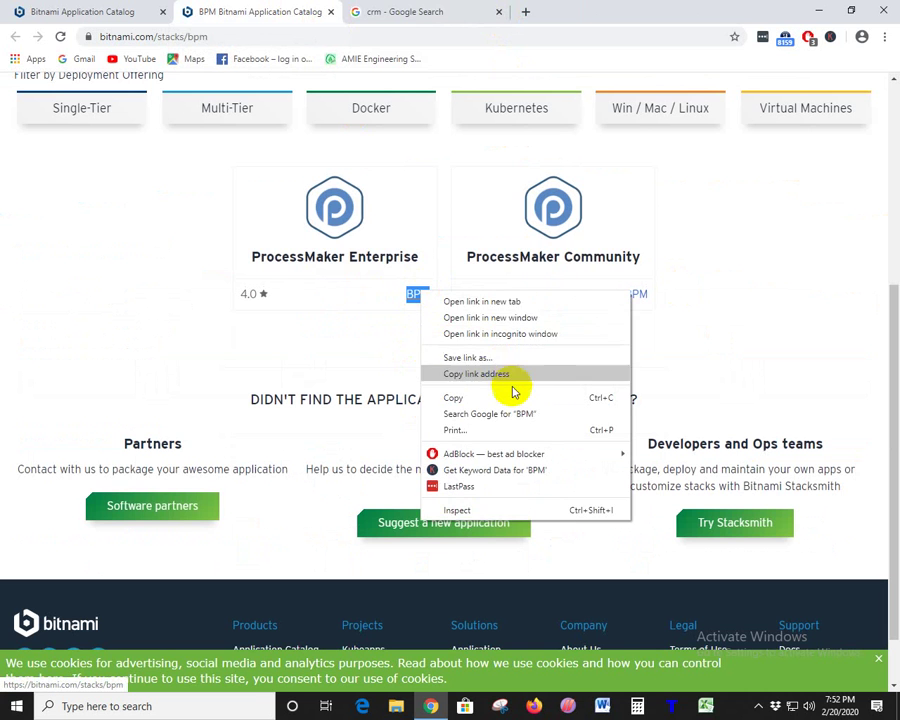
left_click(503, 302)
left_click(400, 10)
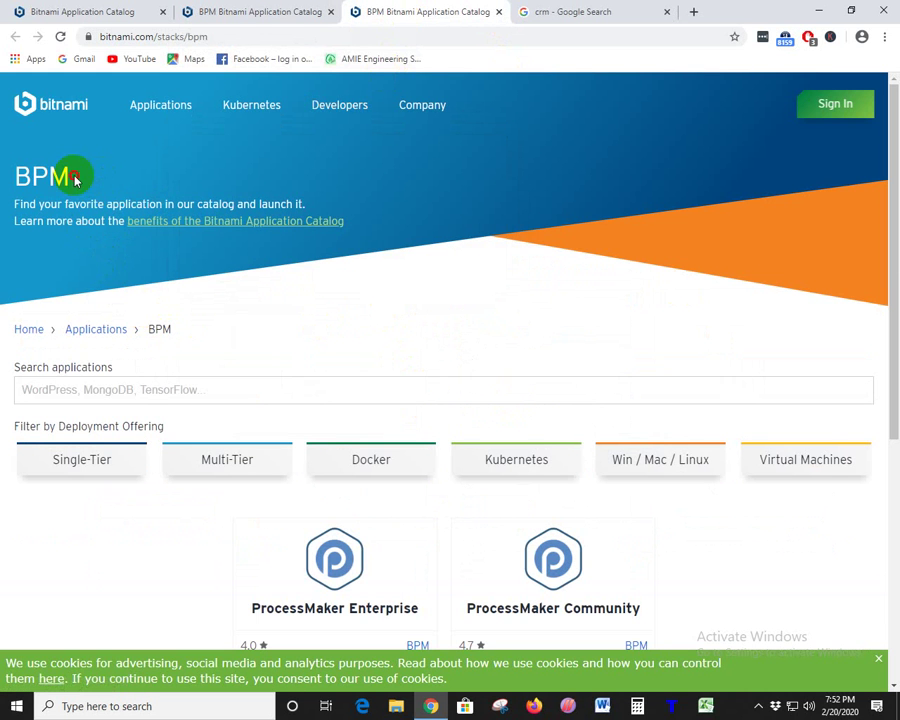
- Search Google for the selected 'BPM' heading, then close that Google tab
left_click_drag(72, 176, 18, 176)
right_click(42, 180)
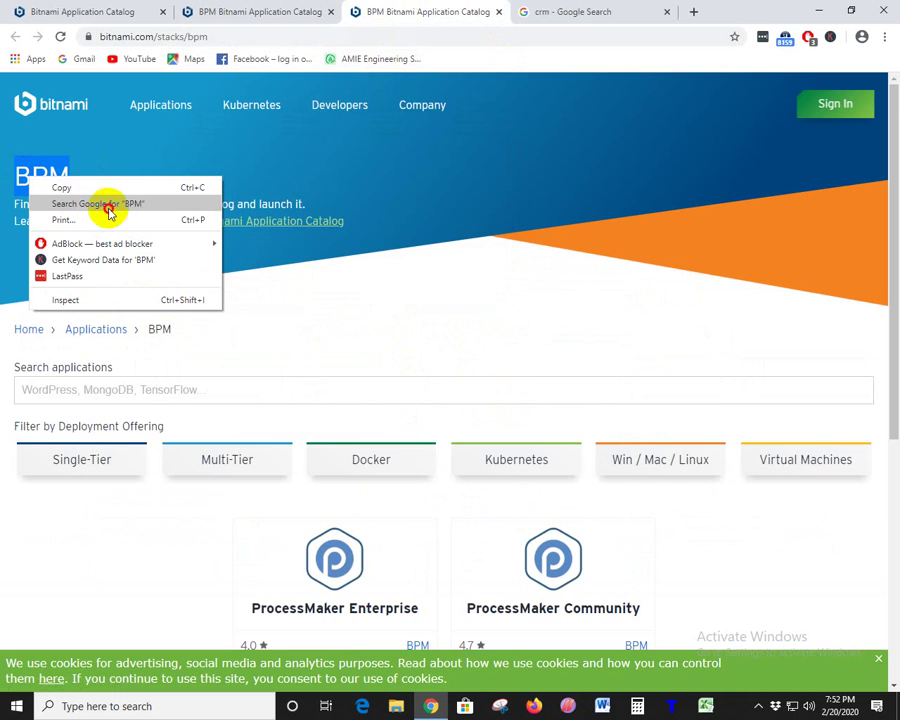
left_click(110, 202)
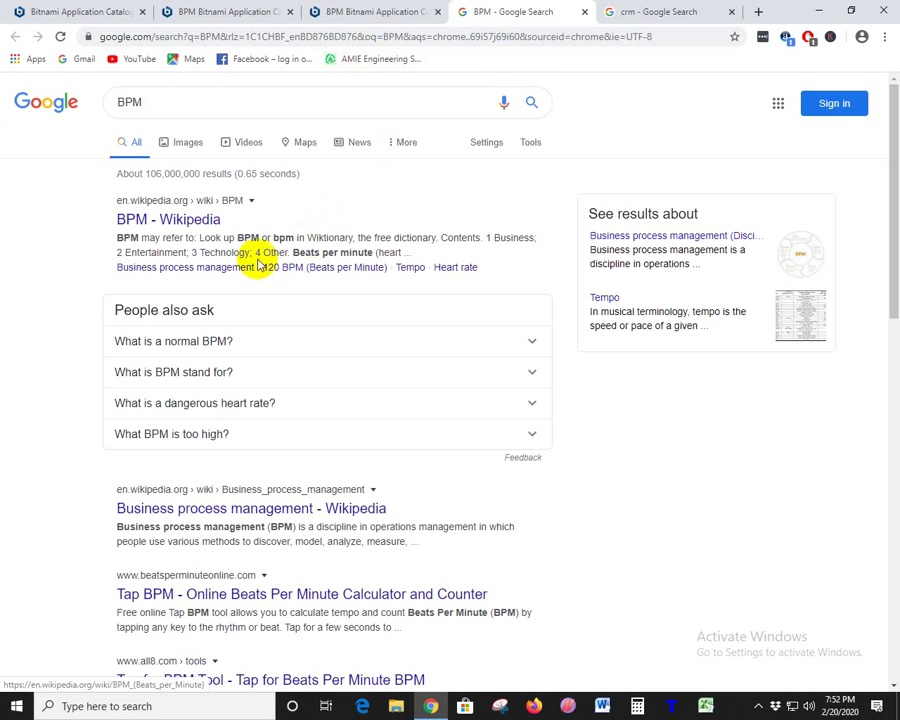
left_click(241, 104)
left_click(344, 13)
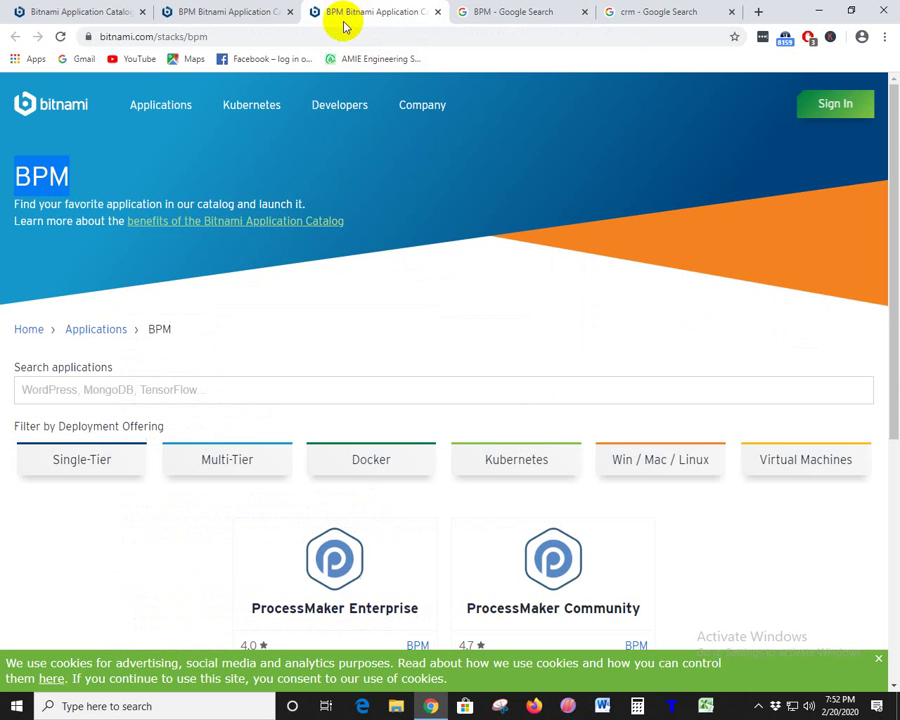
left_click(530, 11)
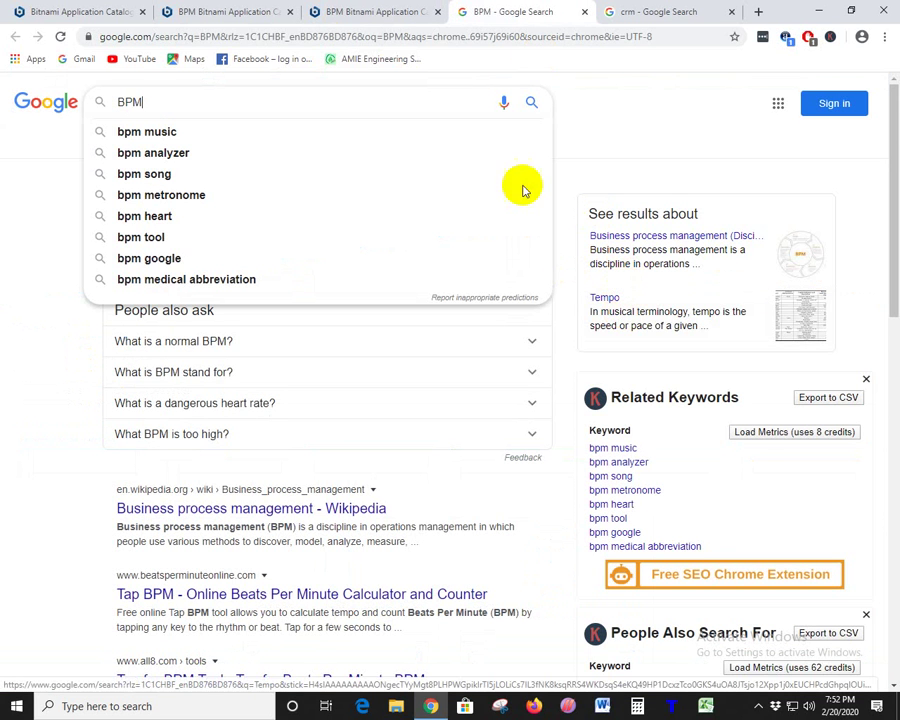
left_click(583, 13)
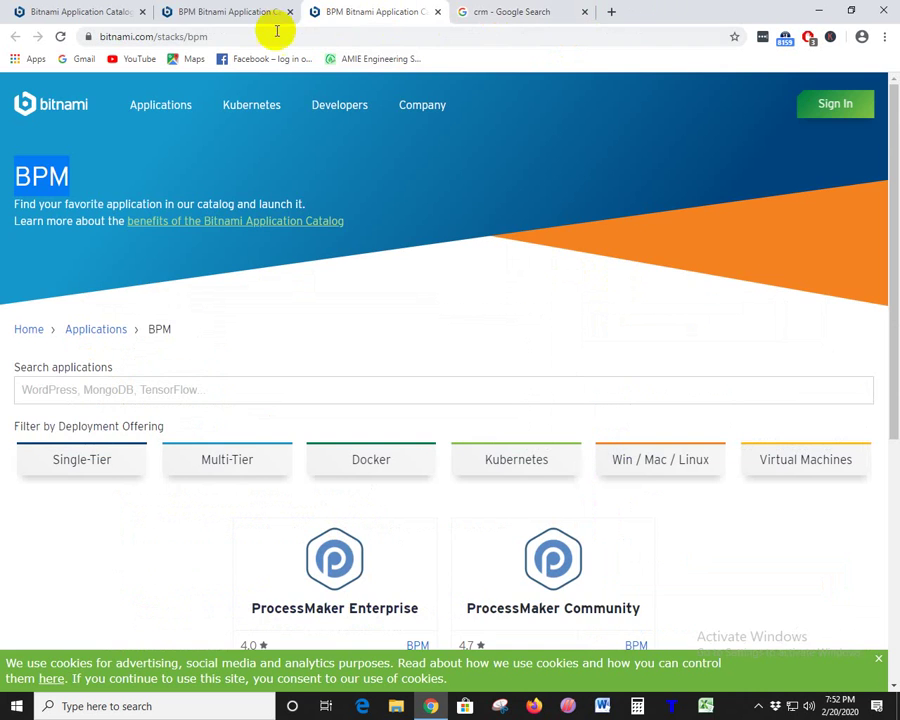
left_click(243, 18)
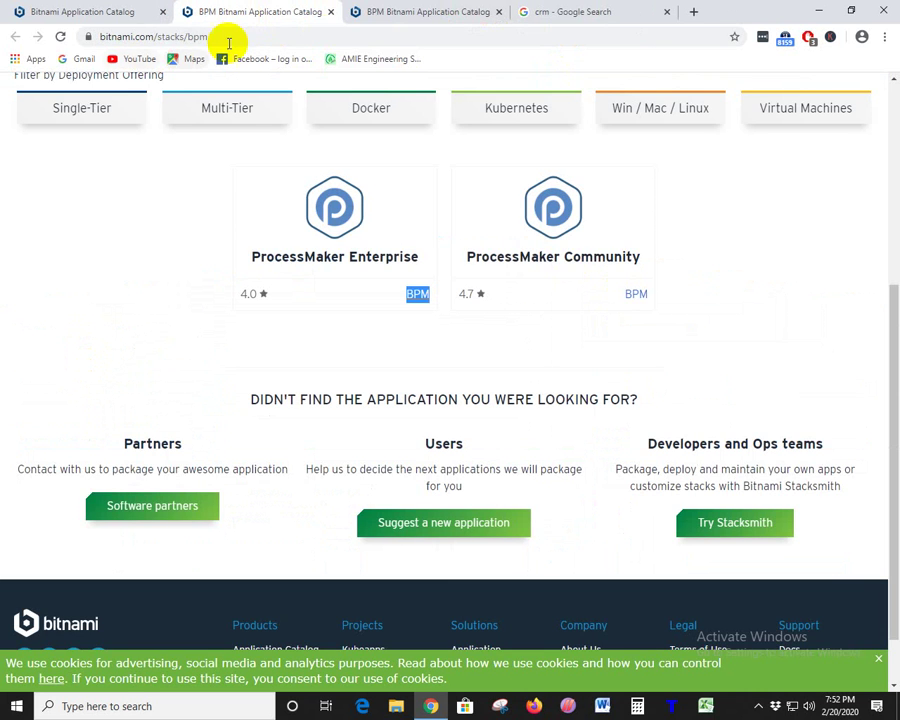
- Close the duplicate BPM tab and open the Accounting category from the main catalog in a new tab
left_click(330, 13)
left_click(158, 14)
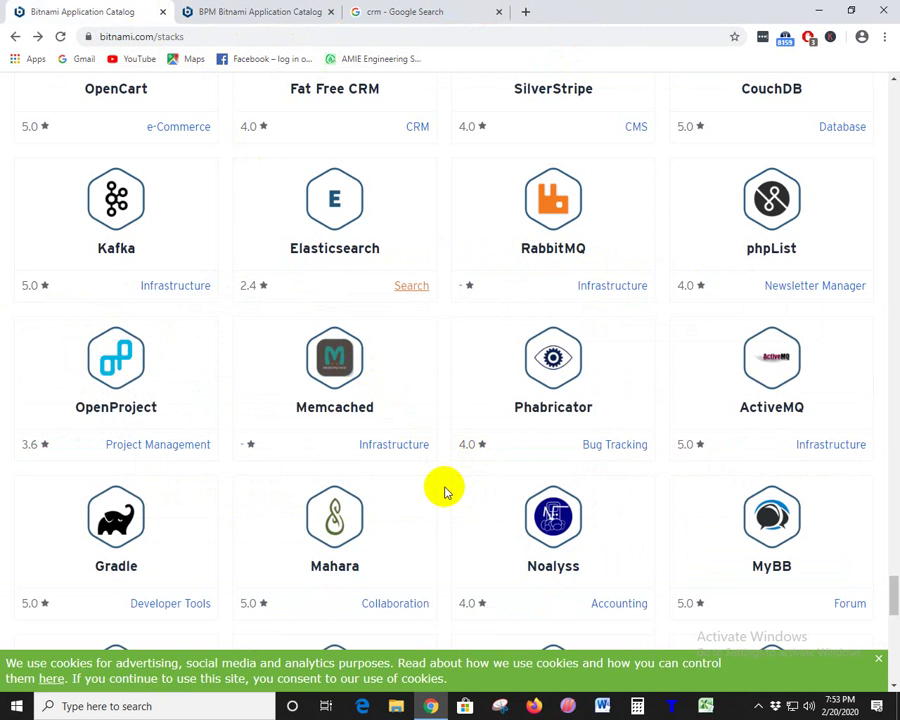
scroll(446, 492, "down", 1)
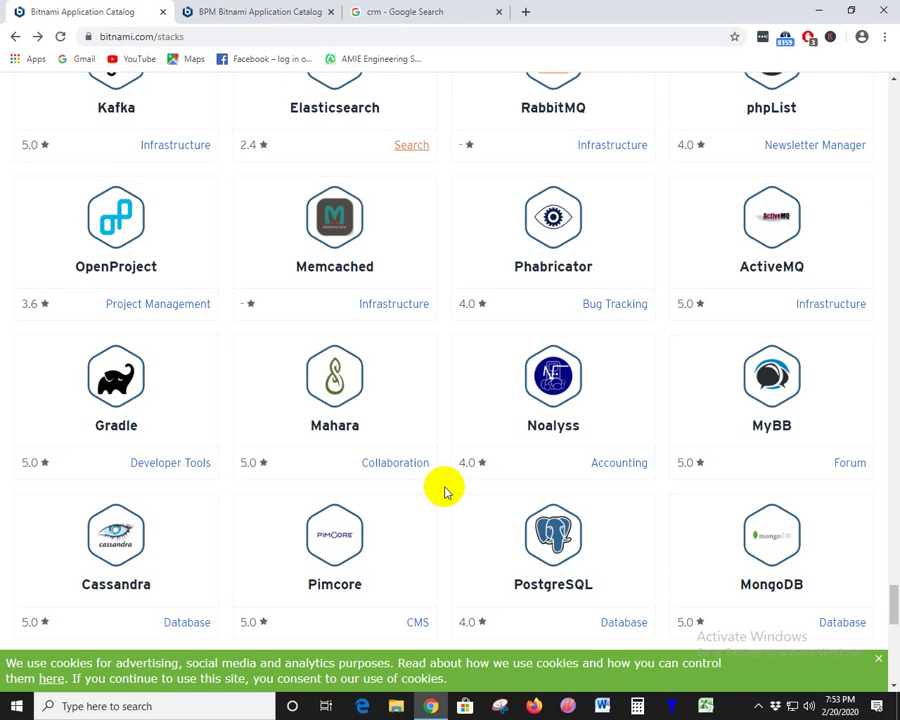
scroll(445, 490, "down", 1)
right_click(620, 392)
left_click(645, 399)
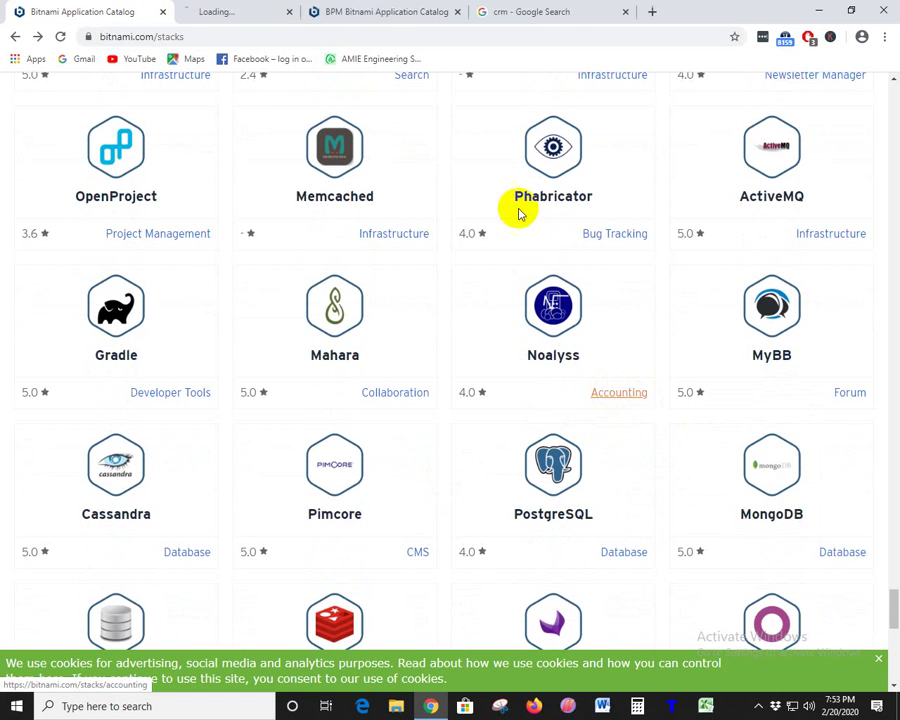
left_click(287, 11)
scroll(340, 386, "down", 3)
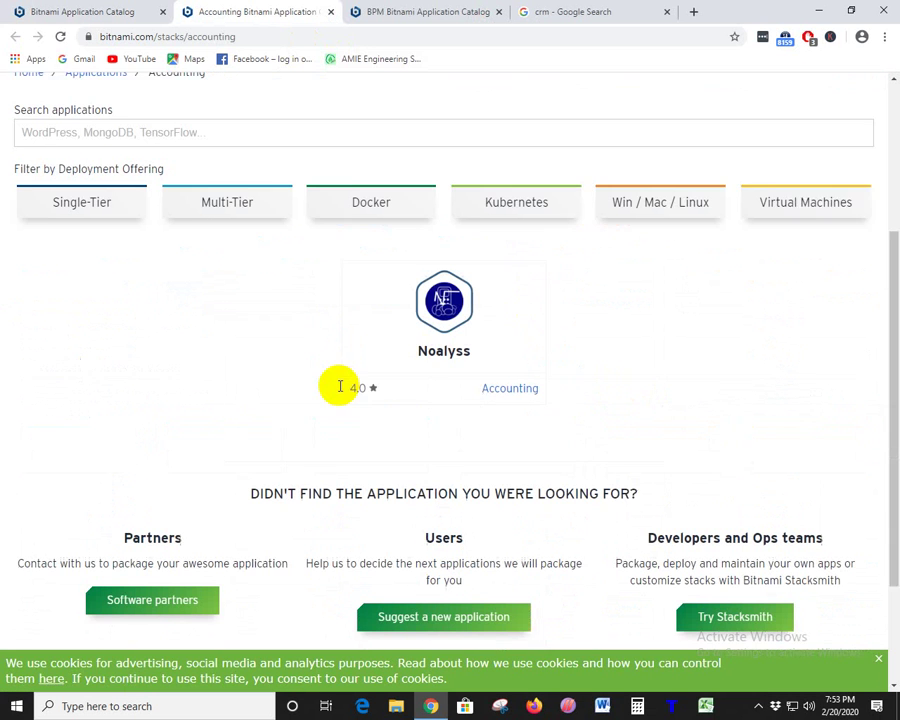
double_click(452, 330)
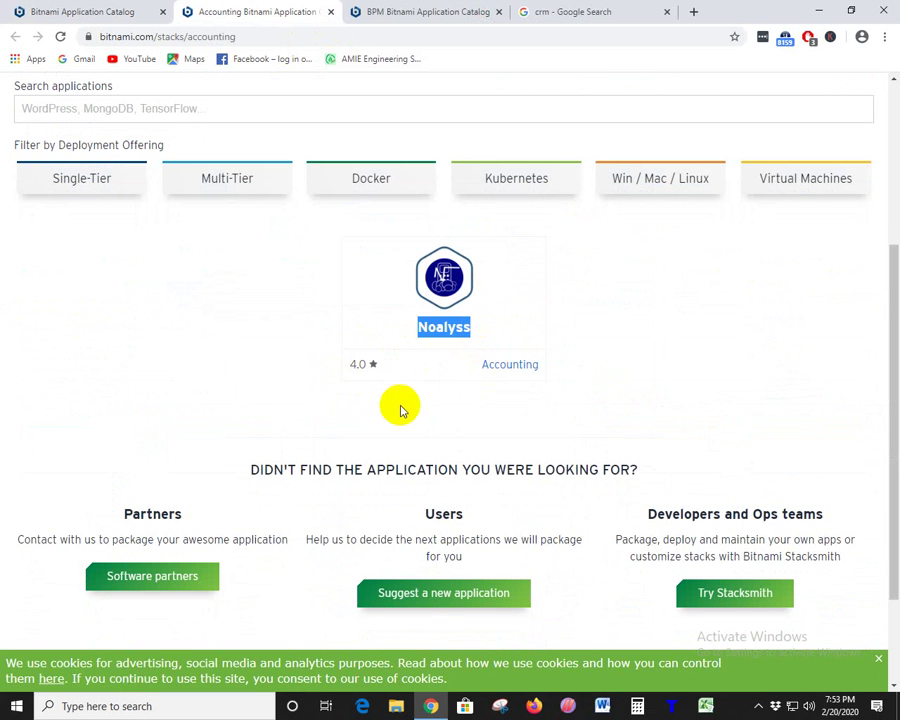
left_click(414, 402)
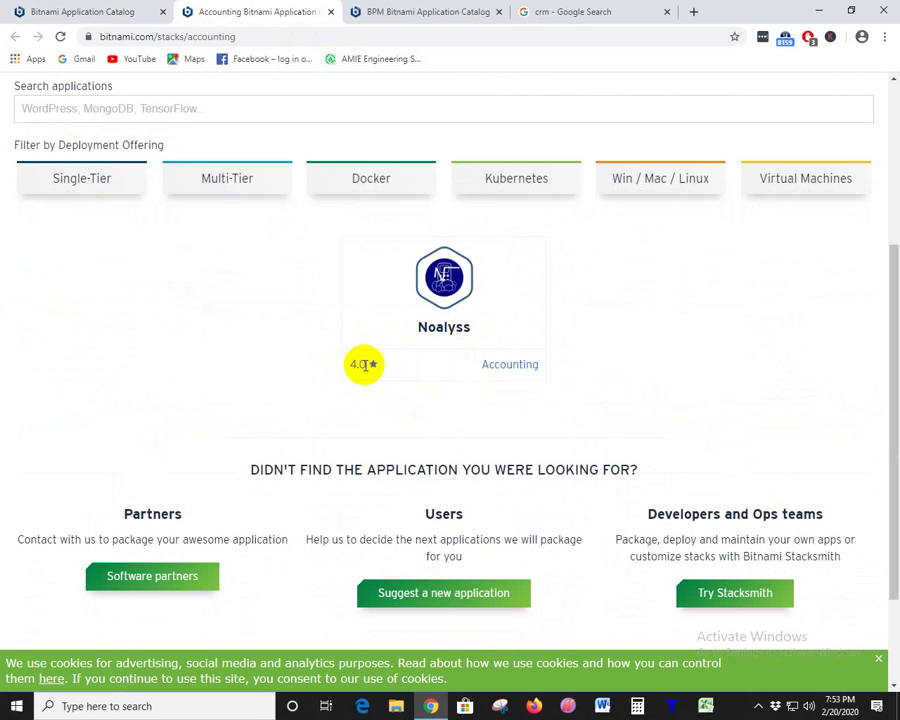
left_click_drag(350, 365, 568, 365)
left_click(592, 377)
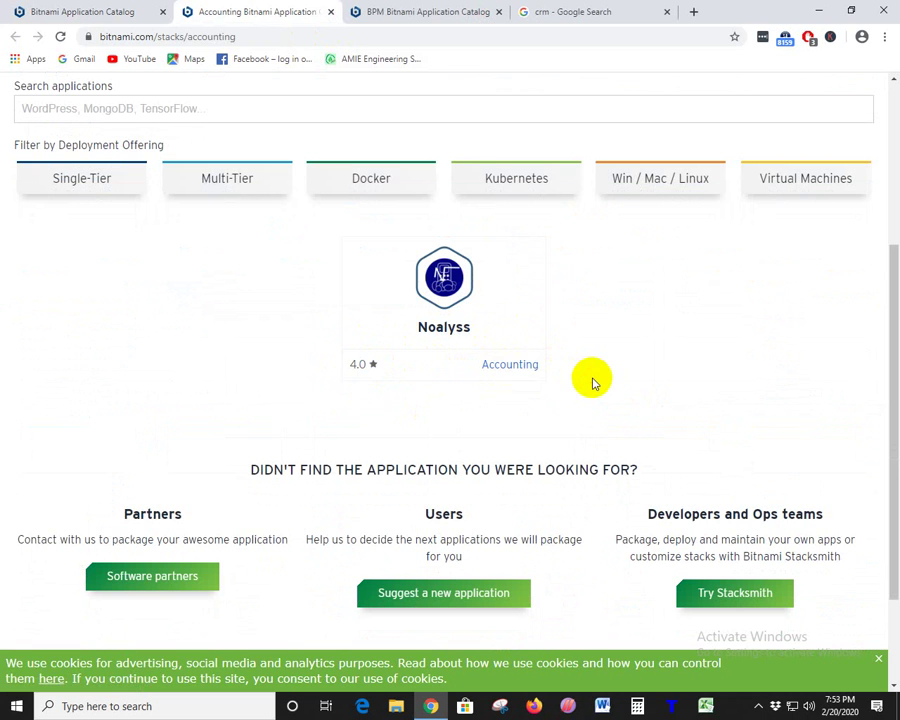
mouse_move(365, 365)
left_mouse_down()
mouse_move(334, 363)
mouse_move(352, 366)
left_mouse_up()
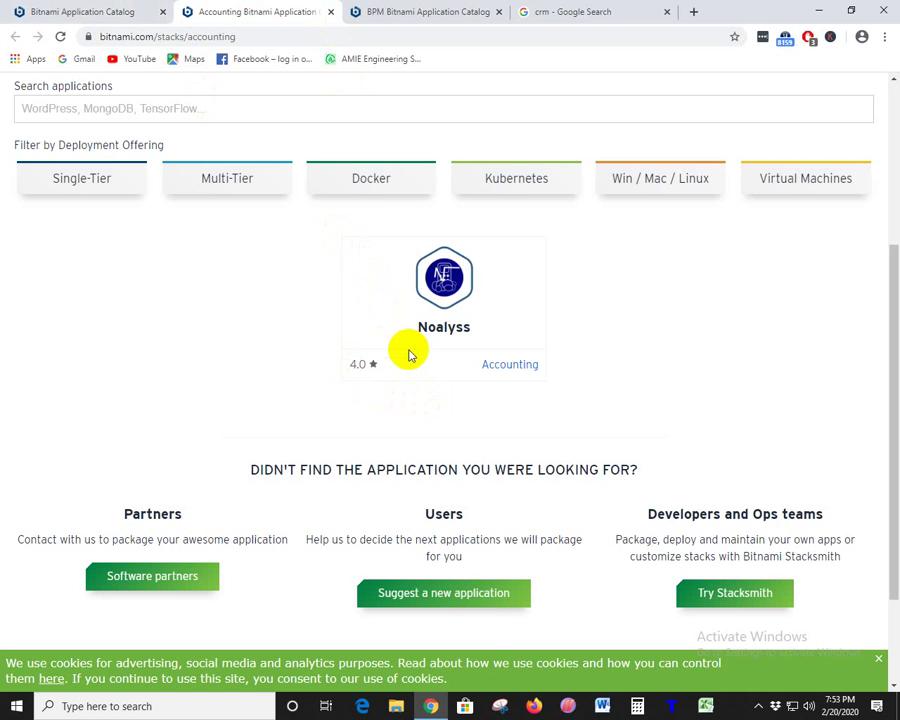
left_click(343, 369)
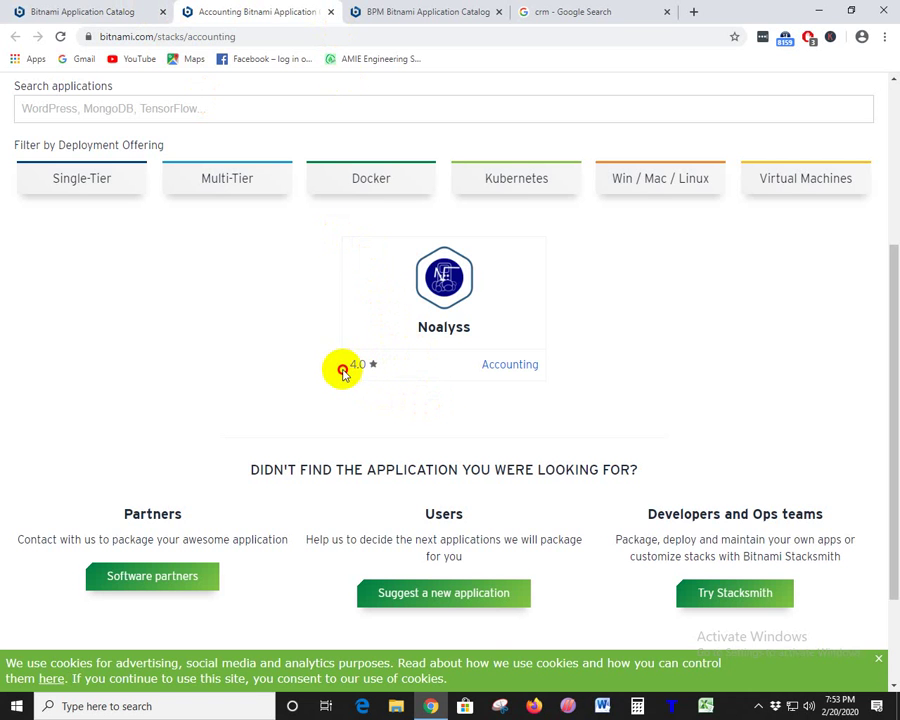
double_click(345, 369)
left_click(349, 372)
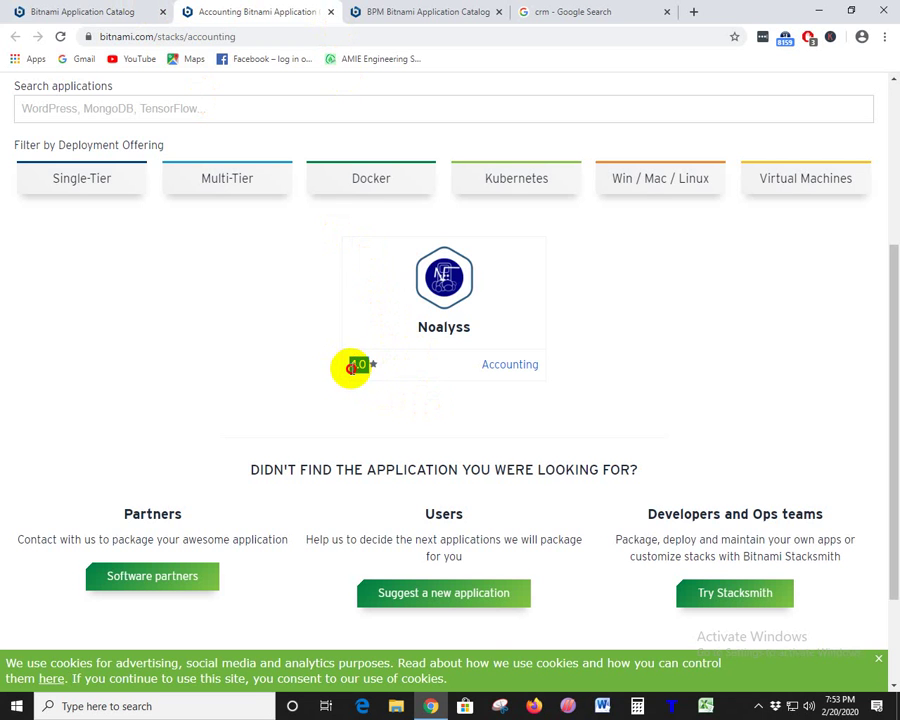
left_click(402, 380)
double_click(349, 370)
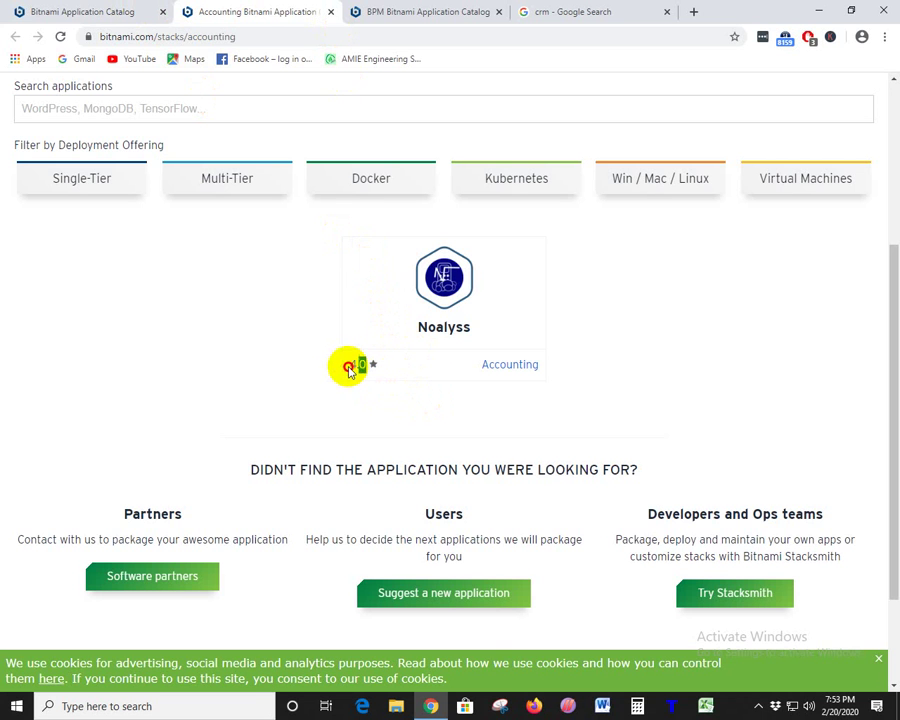
left_click(490, 398)
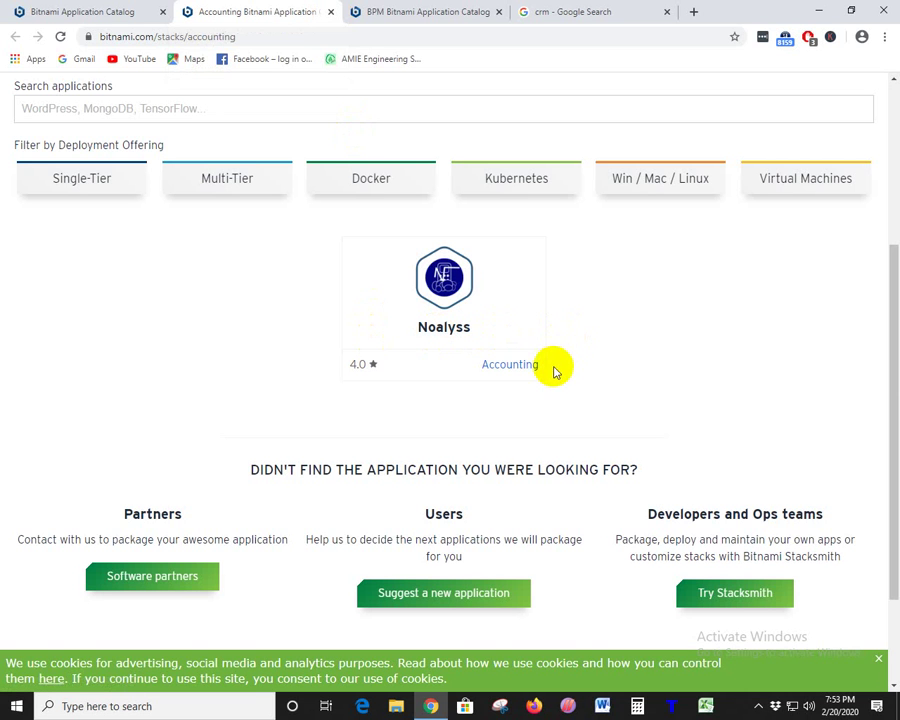
left_click_drag(560, 376, 355, 364)
left_click(446, 381)
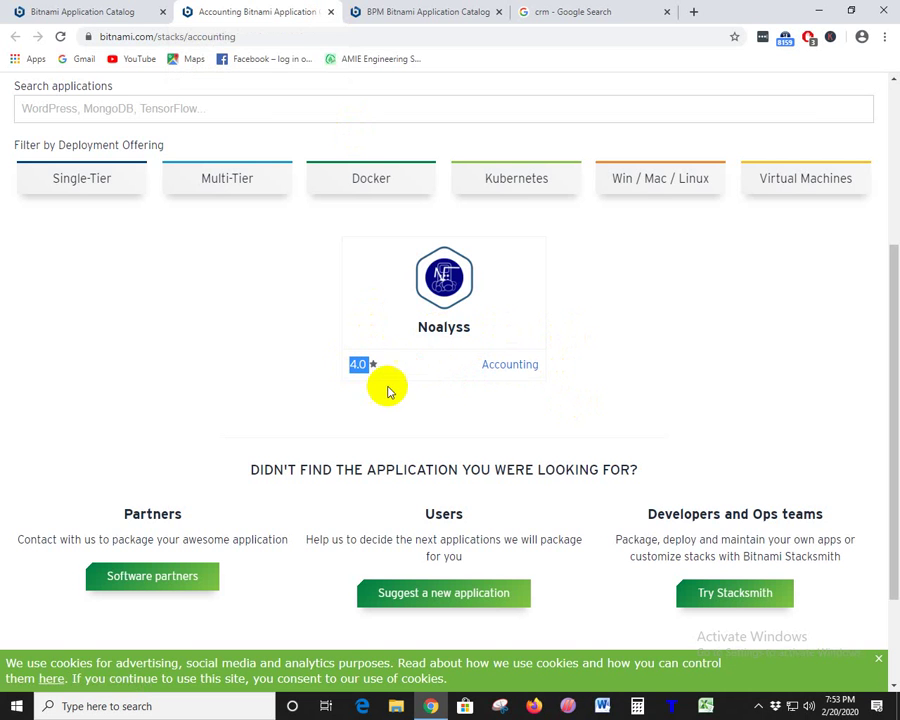
left_click(346, 367)
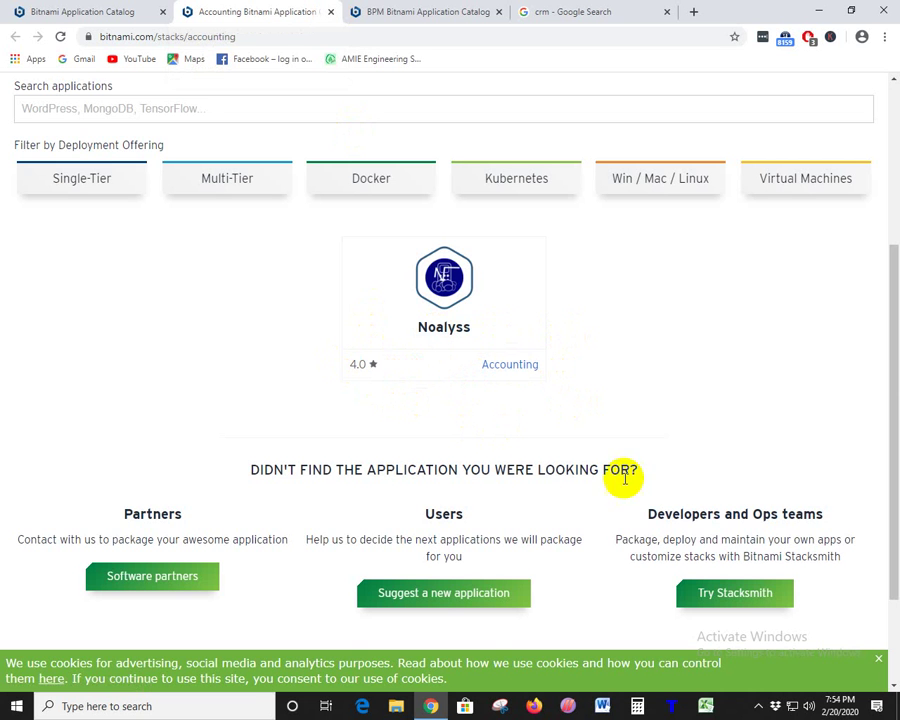
left_click_drag(888, 450, 888, 305)
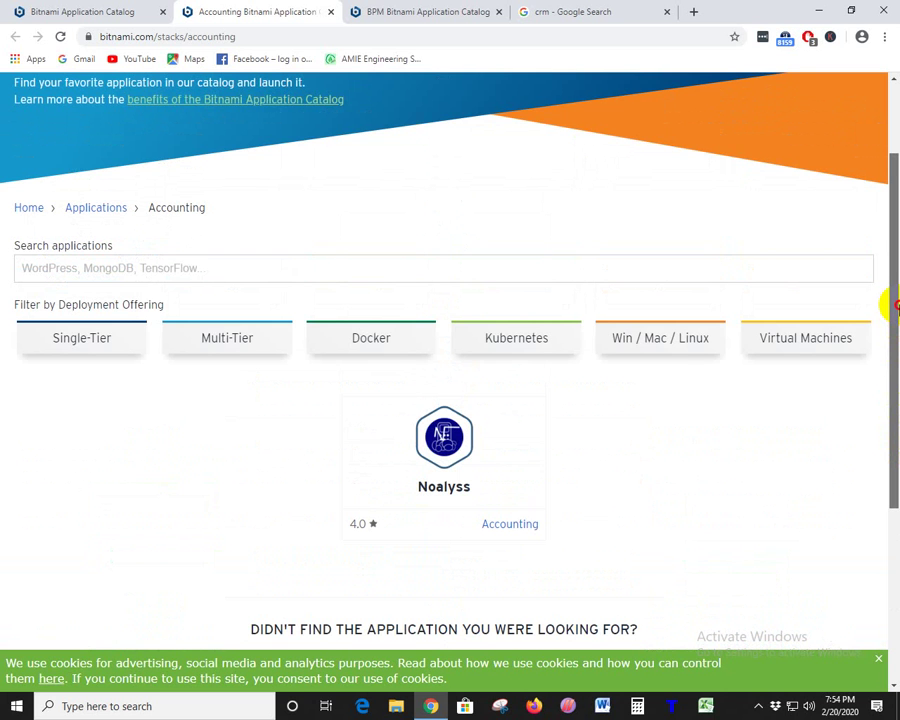
left_click_drag(888, 303, 889, 244)
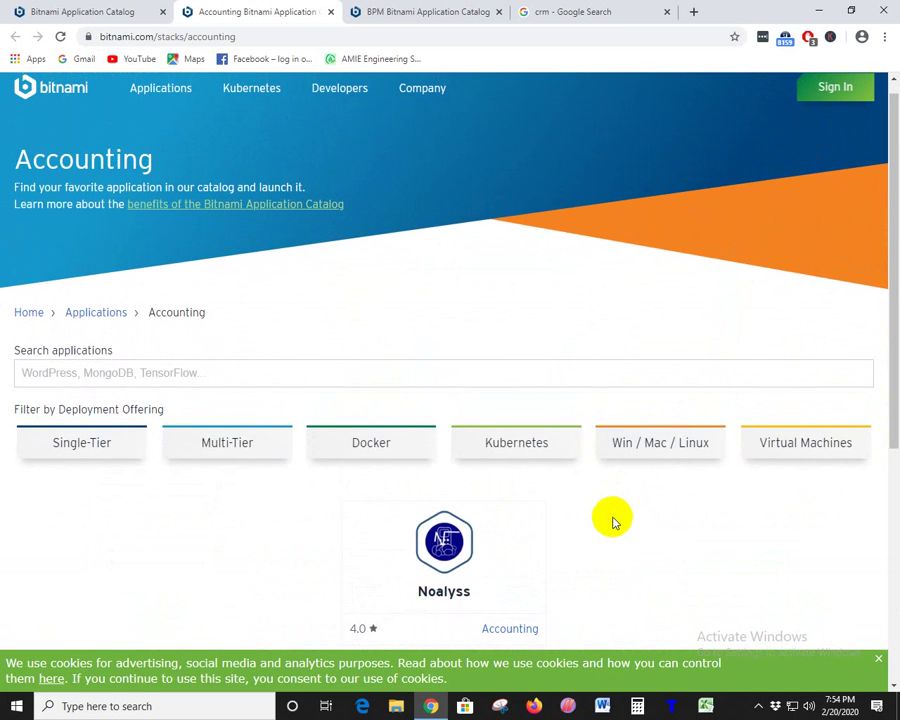
scroll(613, 521, "down", 4)
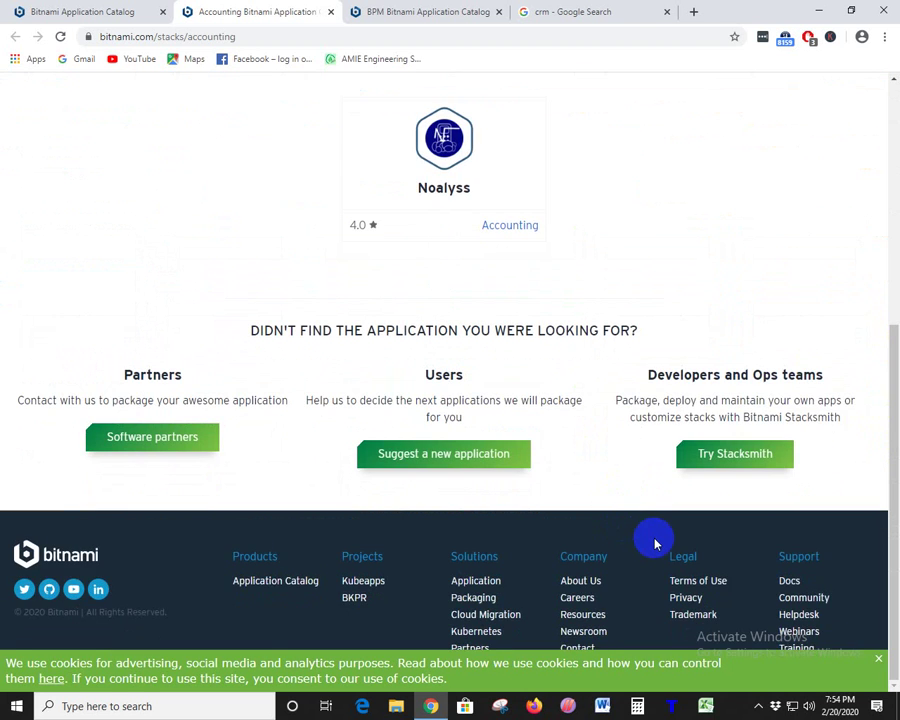
scroll(655, 542, "up", 2)
scroll(652, 538, "up", 1)
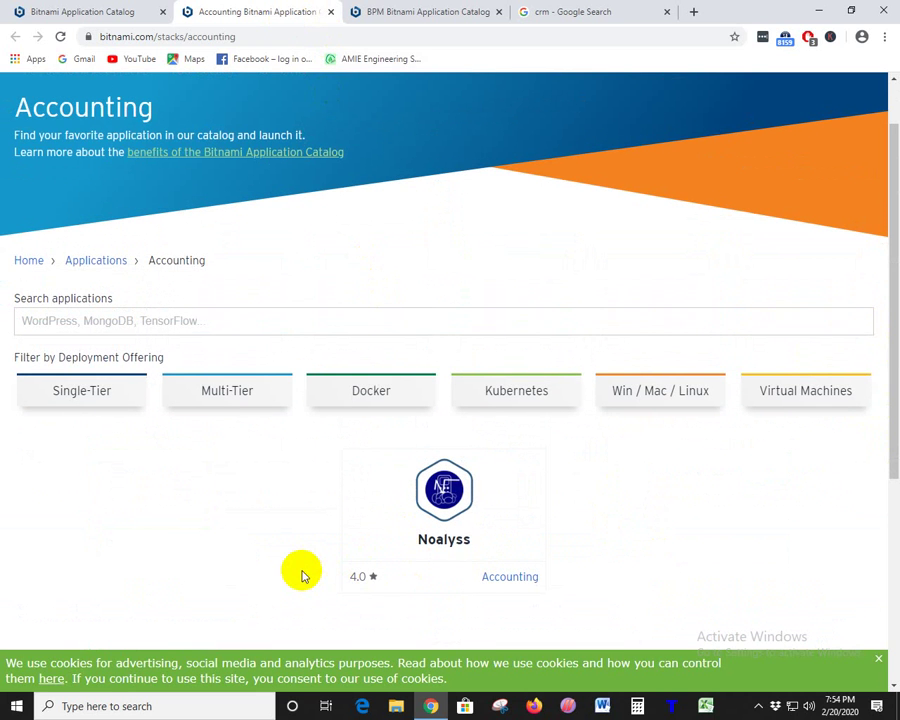
scroll(302, 573, "up", 1)
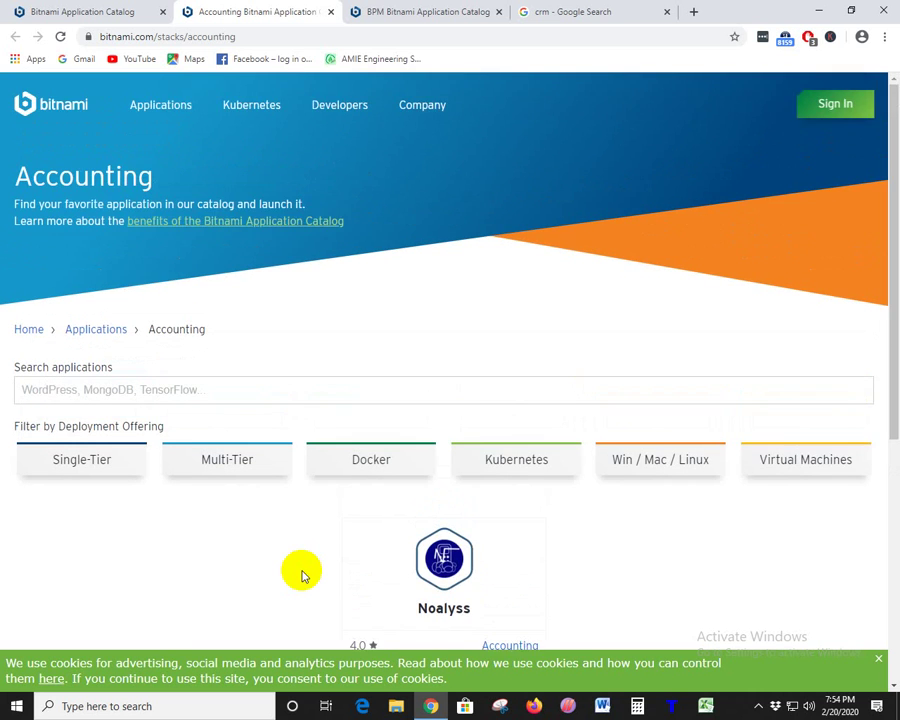
scroll(302, 573, "down", 1)
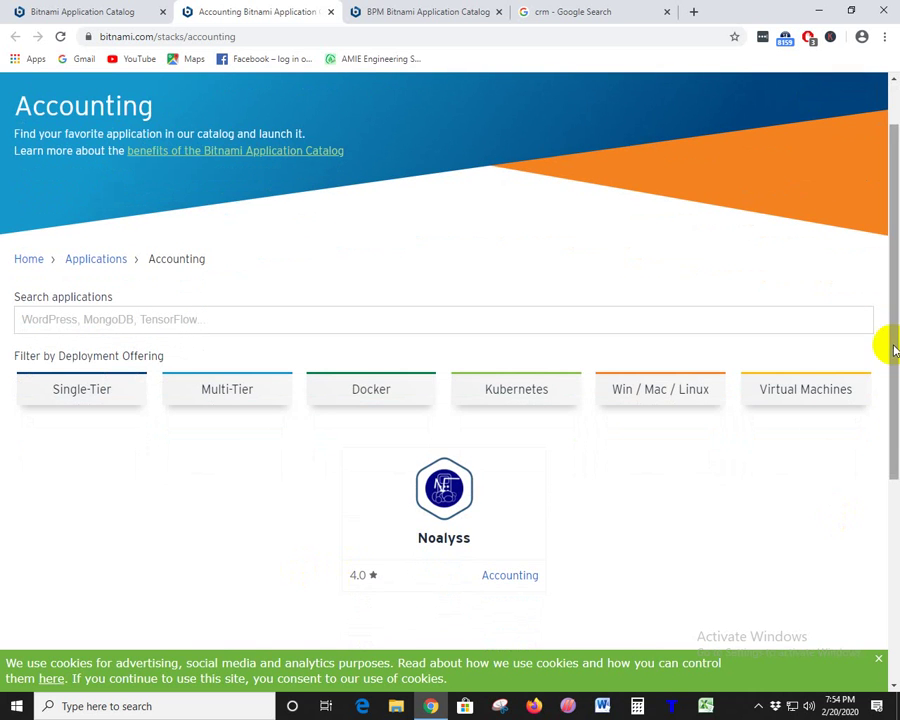
mouse_move(886, 346)
left_mouse_down()
mouse_move(889, 369)
mouse_move(889, 328)
left_mouse_up()
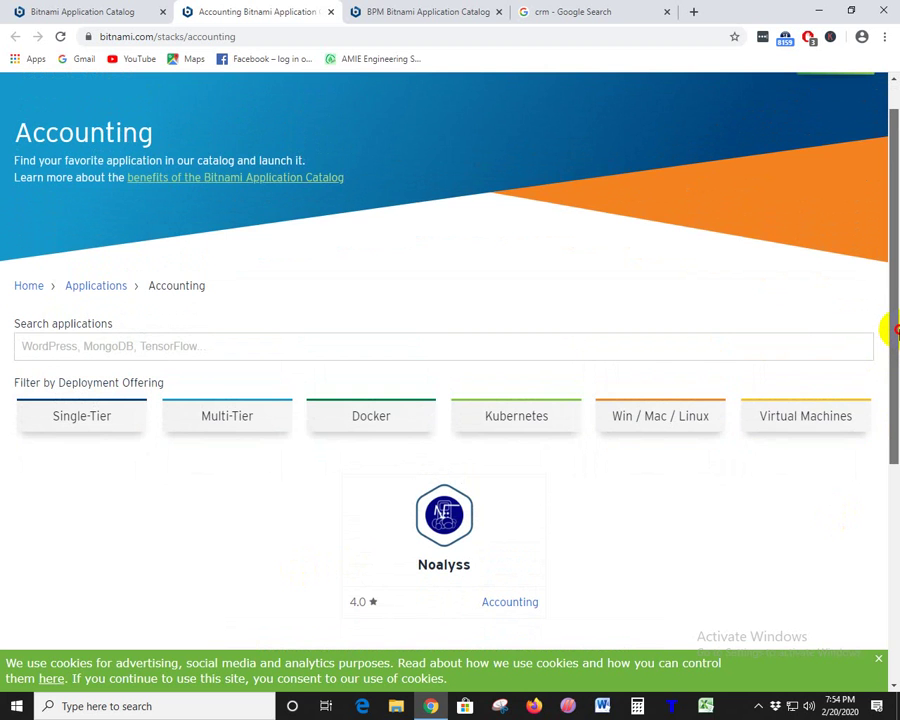
left_click_drag(890, 320, 890, 315)
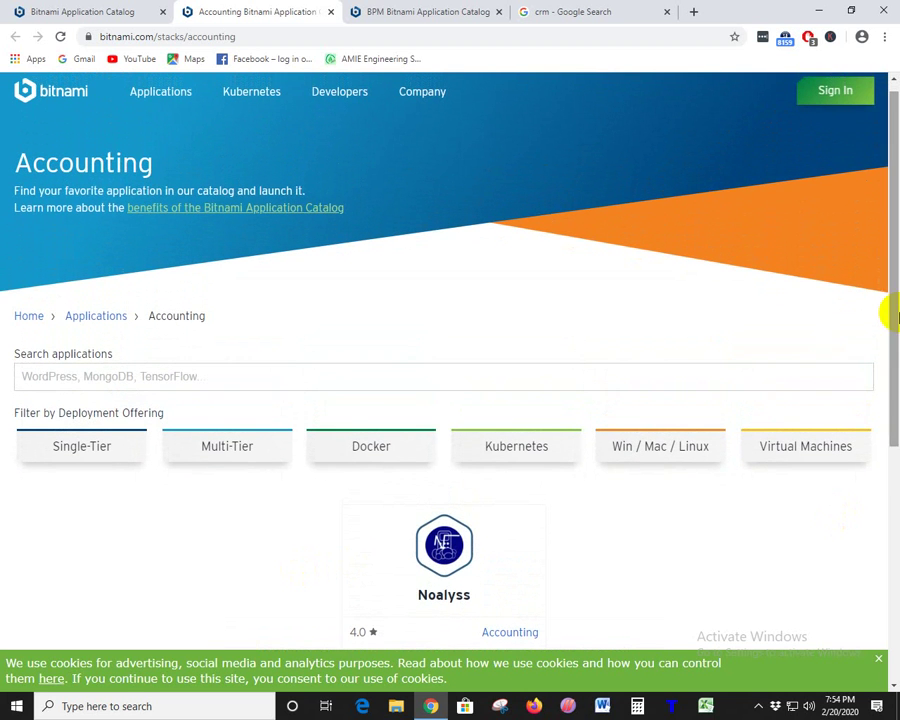
scroll(635, 553, "down", 1)
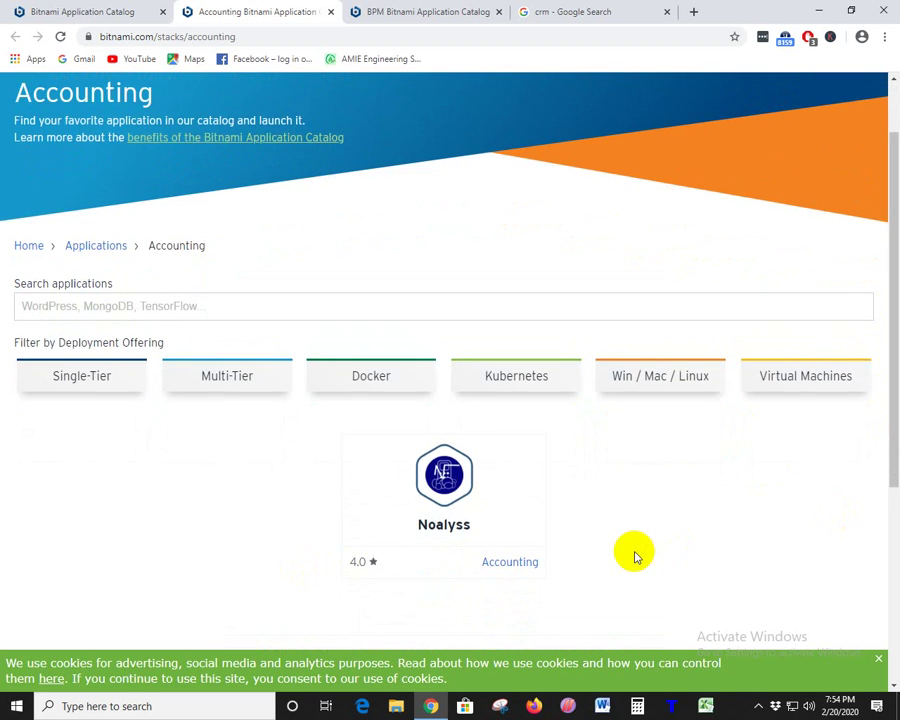
scroll(635, 555, "down", 4)
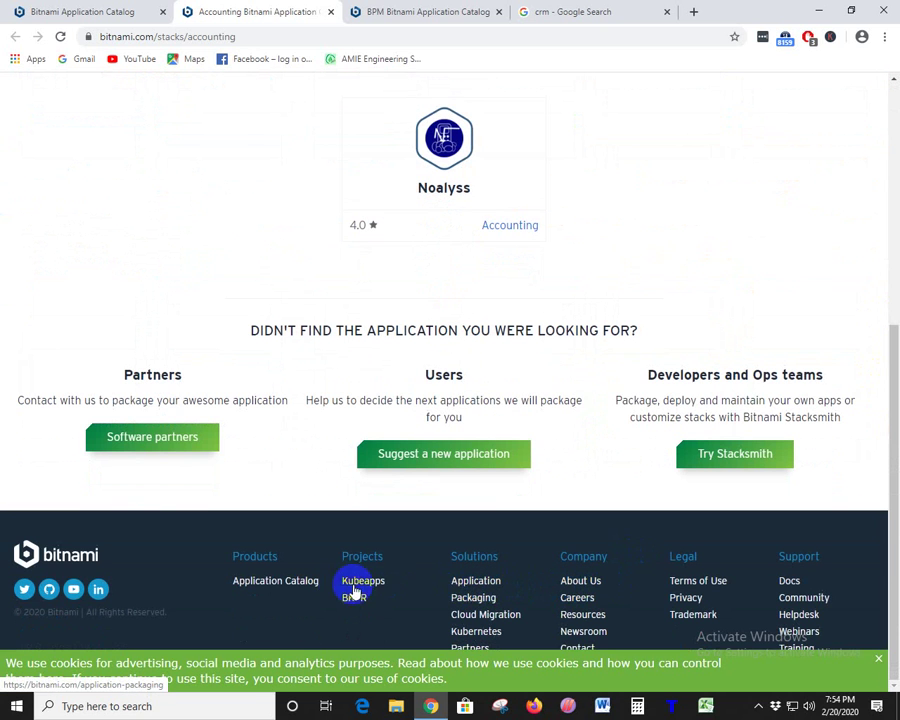
- Select and clear various footer text ranges (Products, Projects, Kubeapps, BKPR) on the Accounting page
left_click_drag(387, 585, 210, 564)
left_click(410, 595)
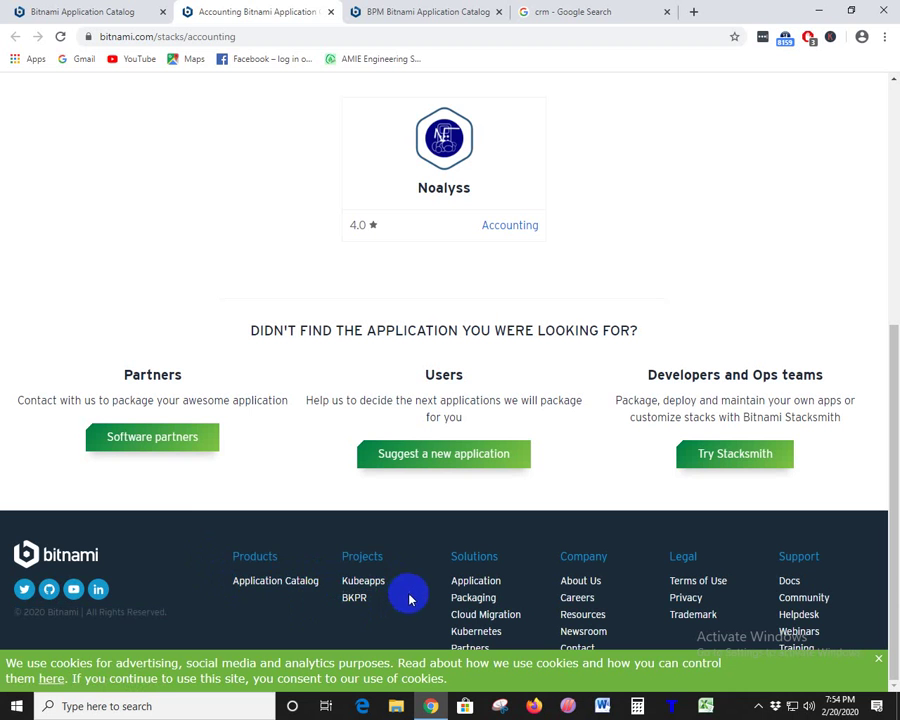
left_click_drag(404, 585, 15, 561)
left_click(226, 552)
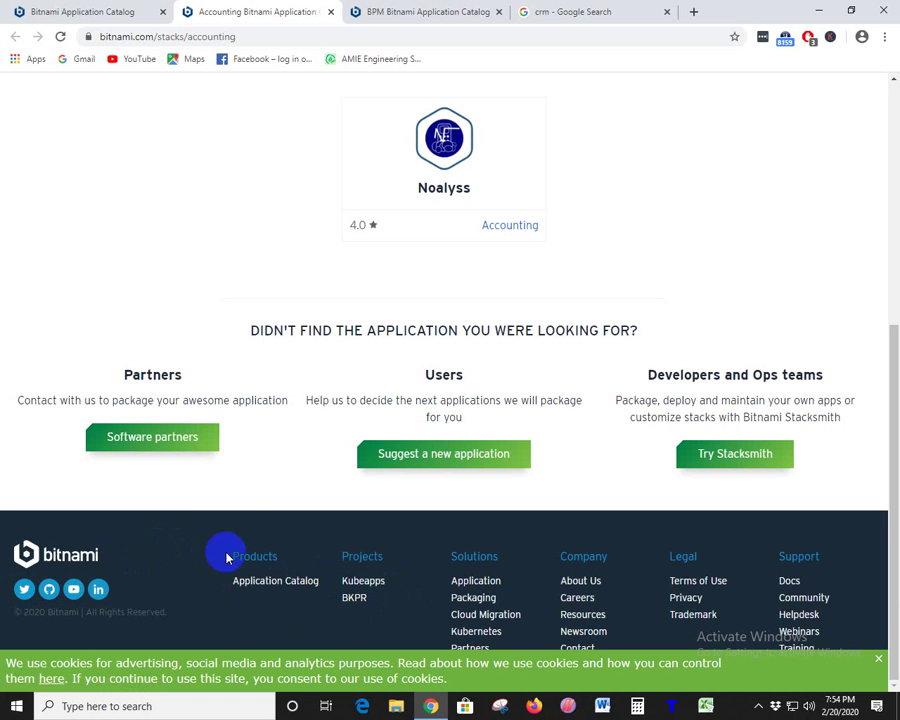
left_click(380, 607)
left_click_drag(380, 607, 20, 557)
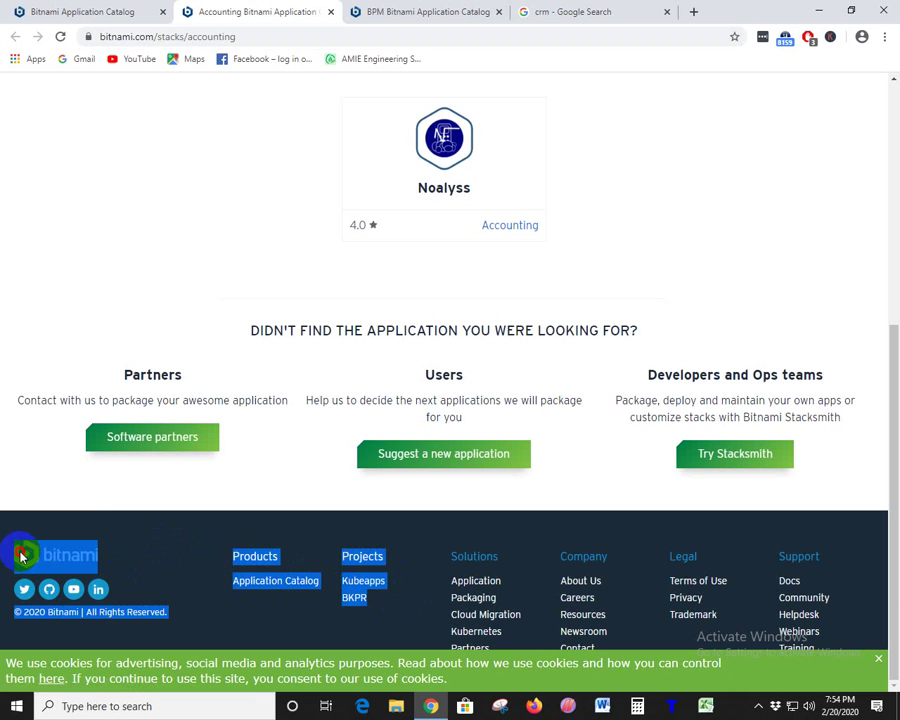
left_click(153, 538)
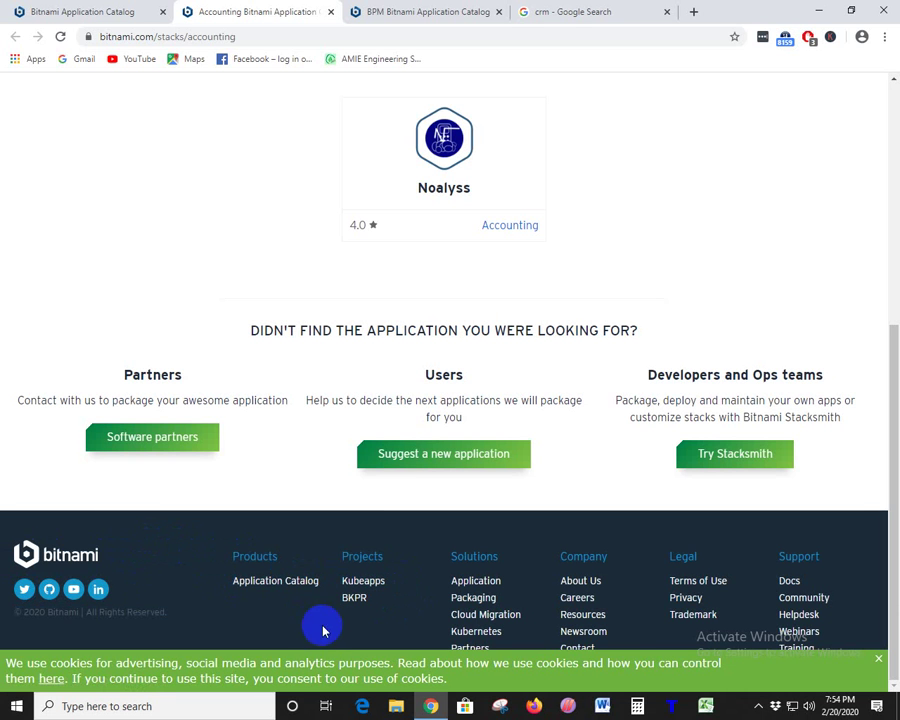
left_click_drag(391, 611, 16, 543)
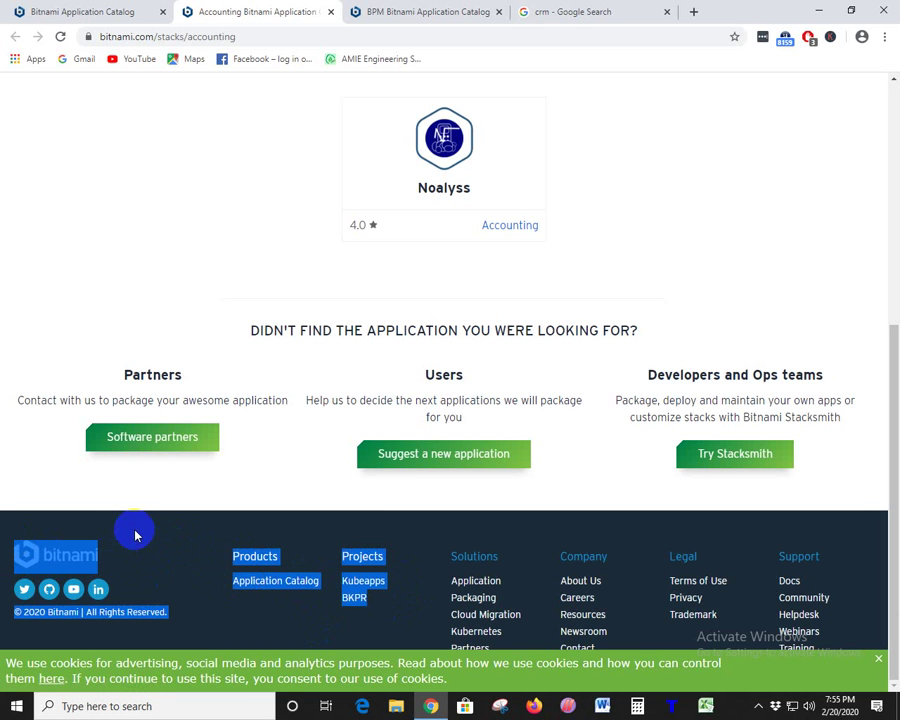
left_click(221, 589)
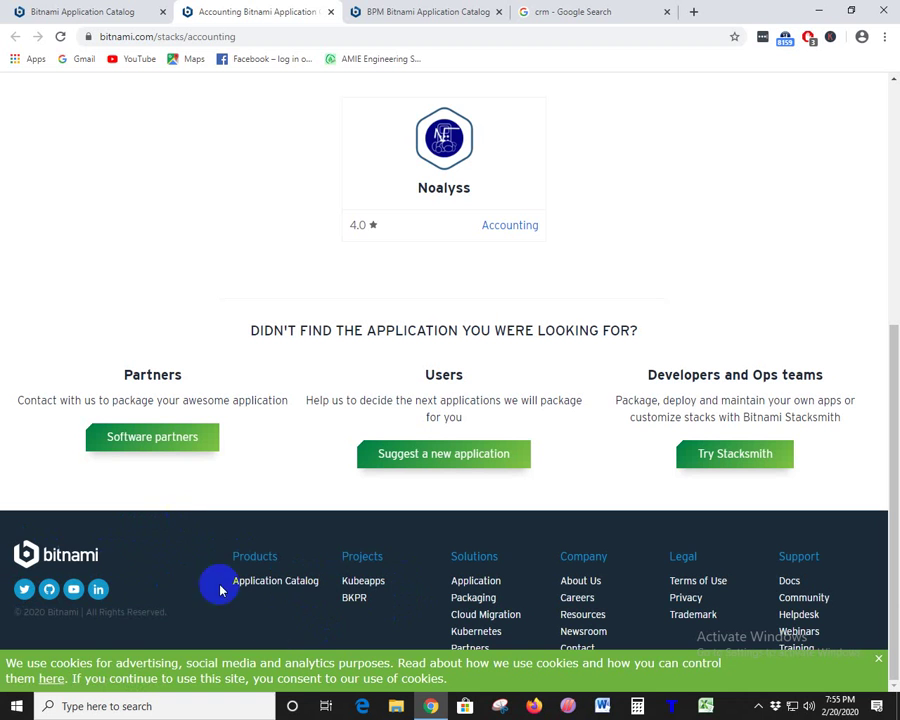
left_click_drag(402, 609, 16, 550)
left_click(170, 555)
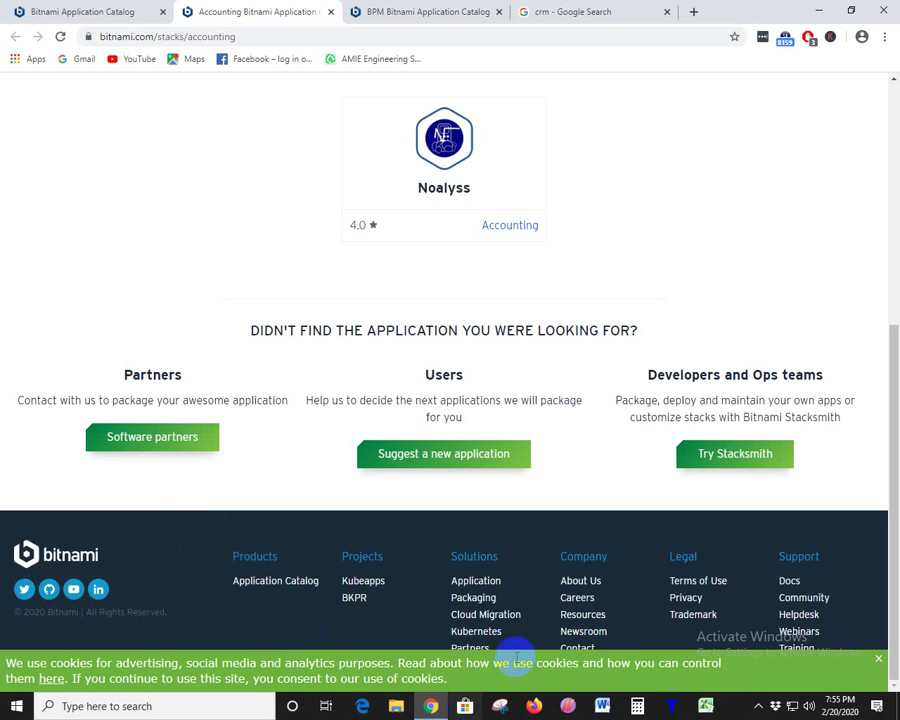
- Dismiss the cookie notice, then select the Noalyss card's logo and name
left_click(880, 662)
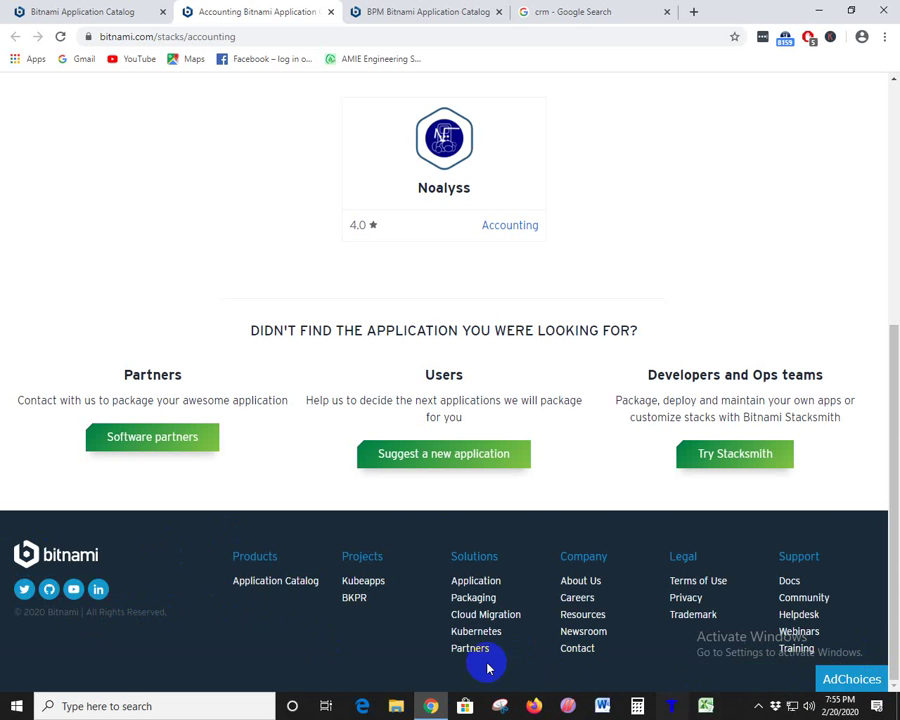
left_click_drag(397, 627, 17, 543)
scroll(534, 418, "up", 3)
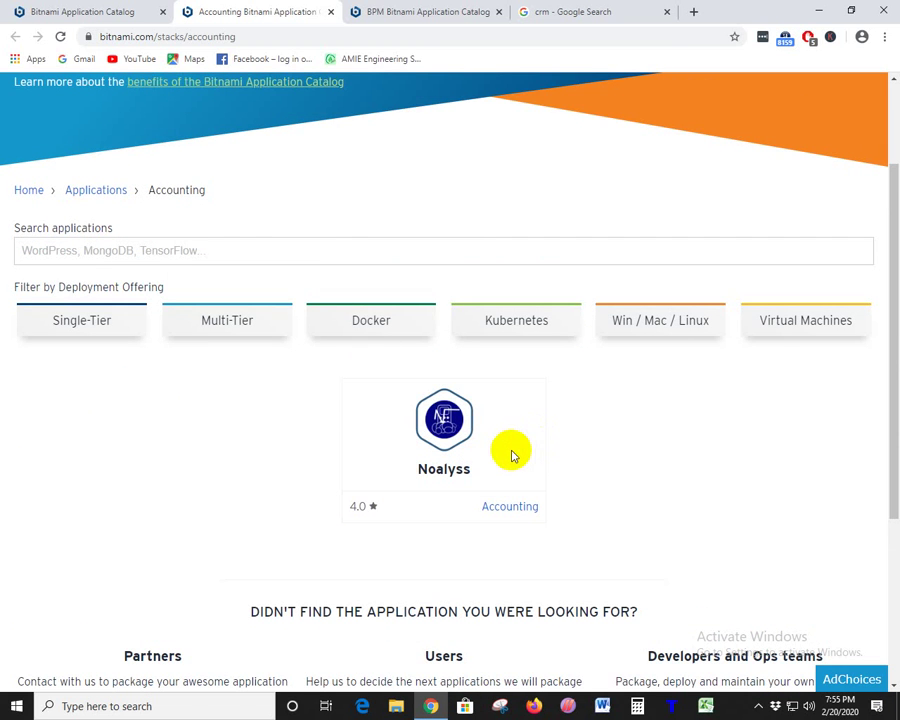
left_click_drag(406, 462, 512, 310)
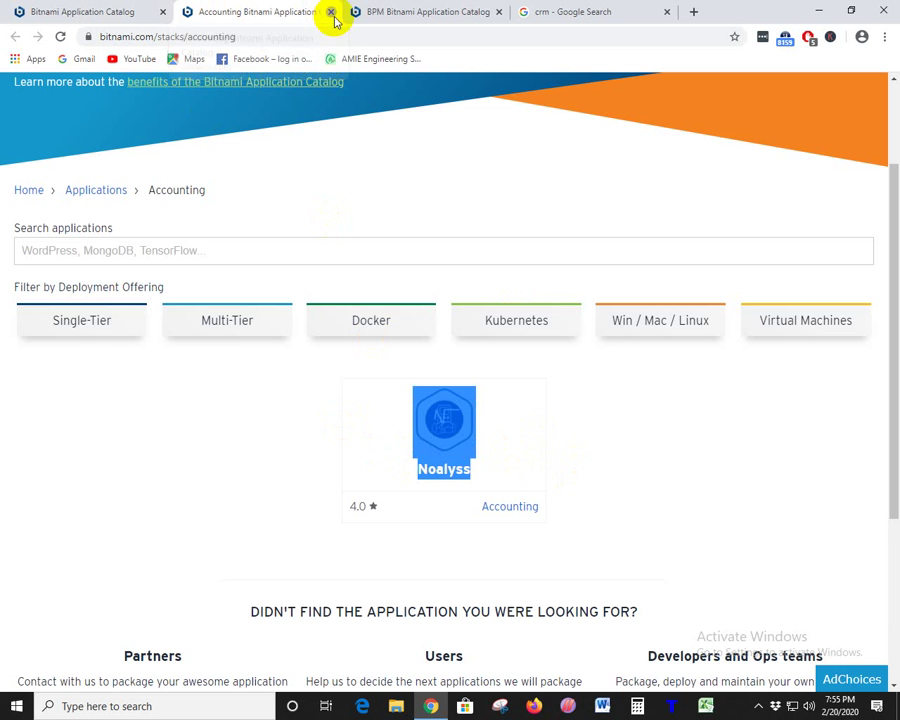
- Close the Accounting tab and scroll through the main application catalog
left_click(331, 12)
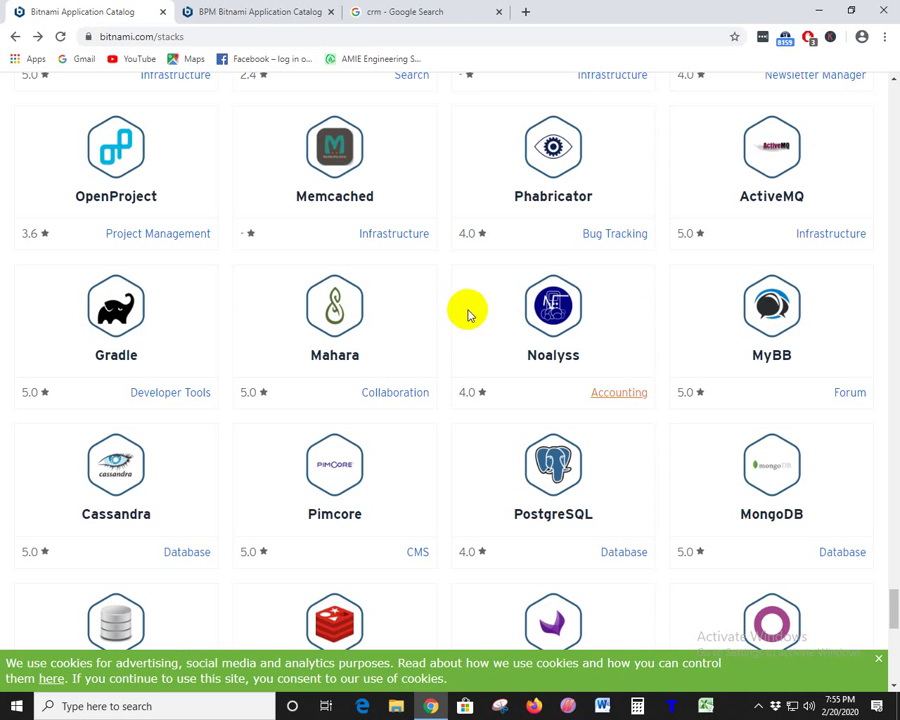
scroll(522, 405, "down", 3)
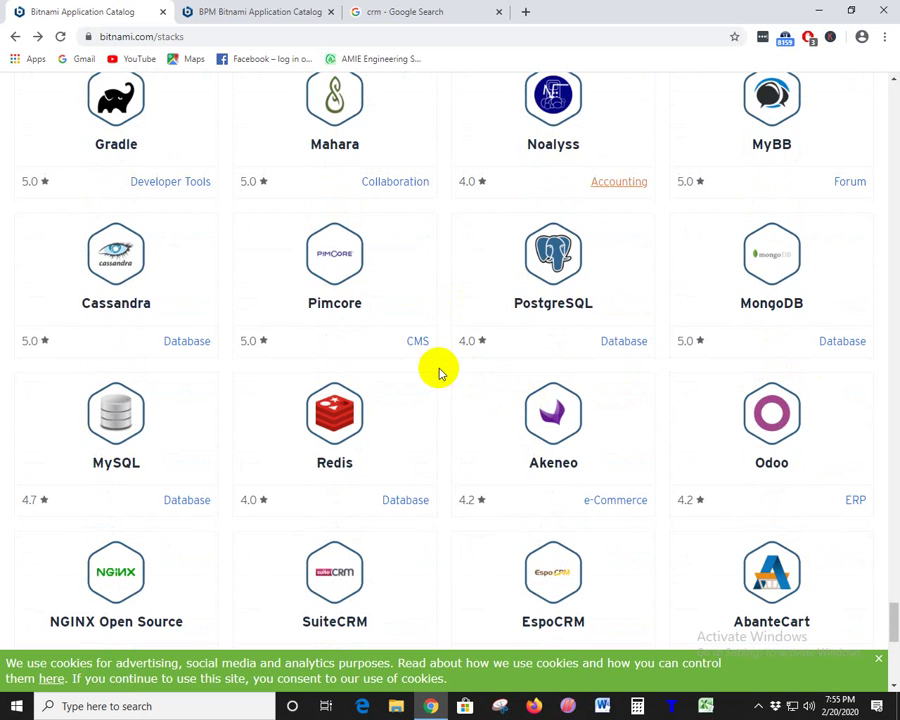
scroll(440, 372, "down", 1)
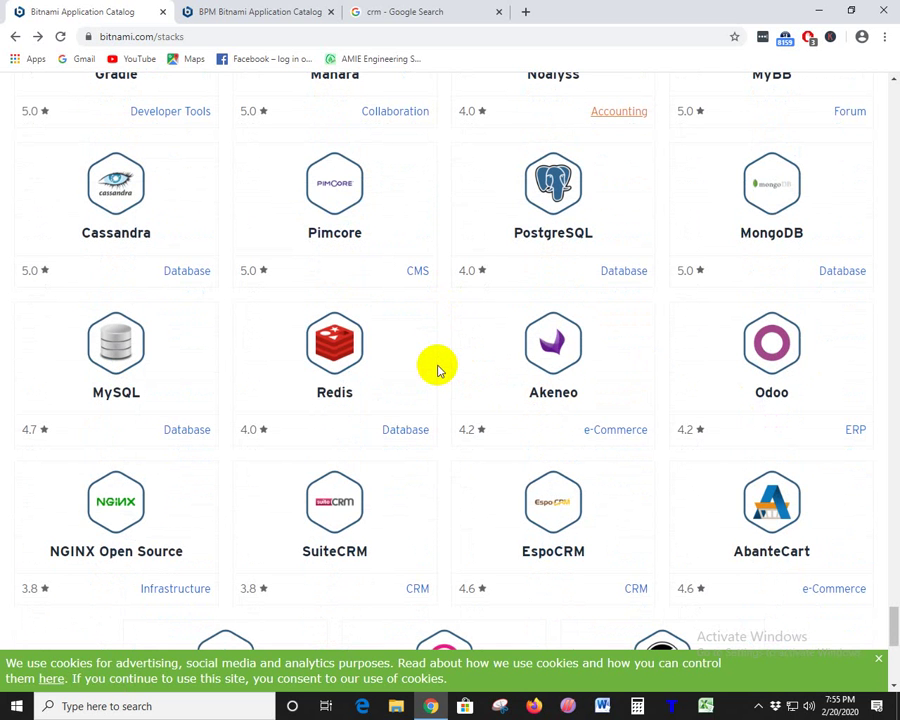
scroll(437, 370, "down", 2)
scroll(437, 366, "down", 4)
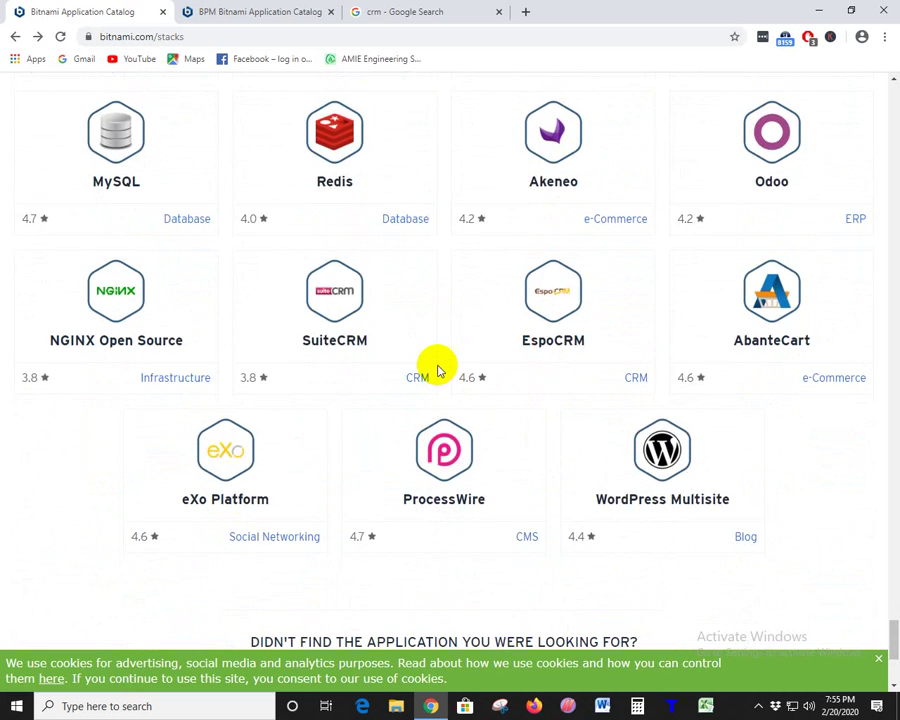
scroll(466, 418, "up", 1)
scroll(466, 418, "up", 1)
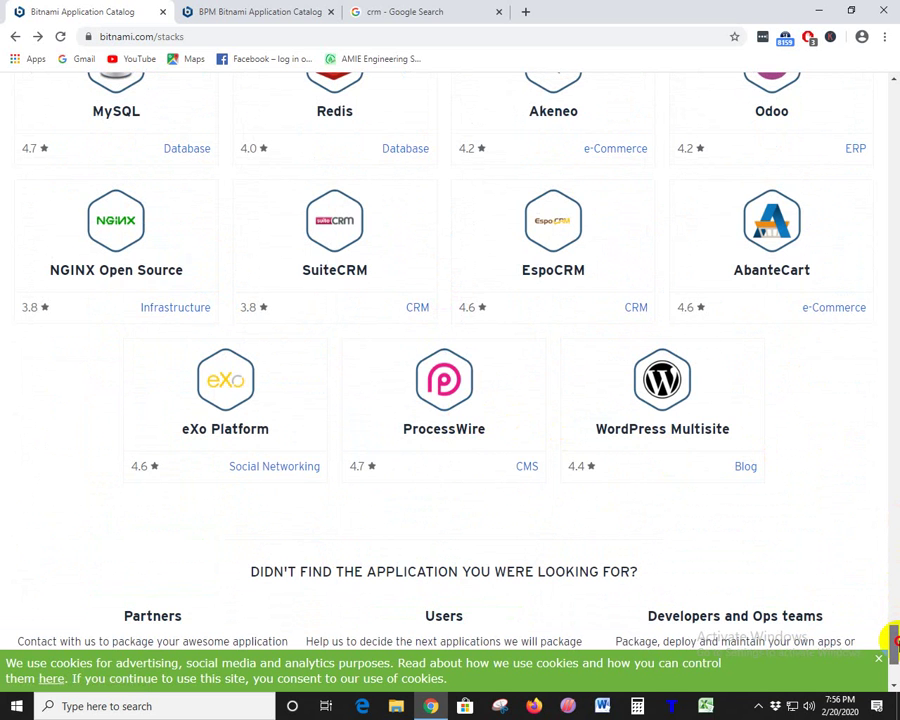
scroll(888, 636, "up", 1)
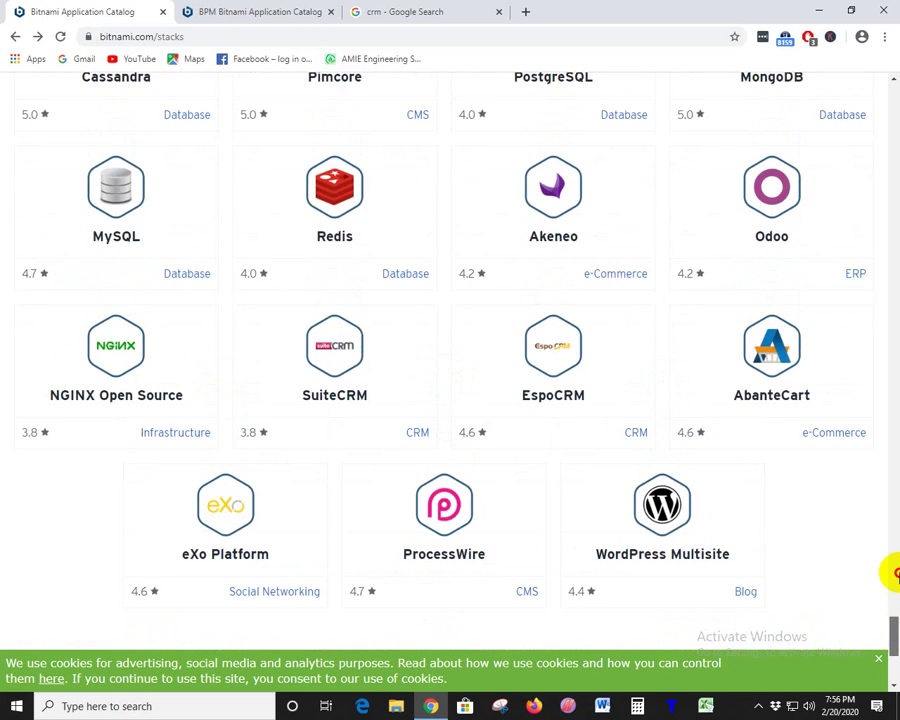
left_click(893, 530)
left_click_drag(893, 530, 886, 253)
- Find 'medi' on the page and open the Media sharing category with Mahara, ResourceSpace and ownCloud
key("ctrl+f")
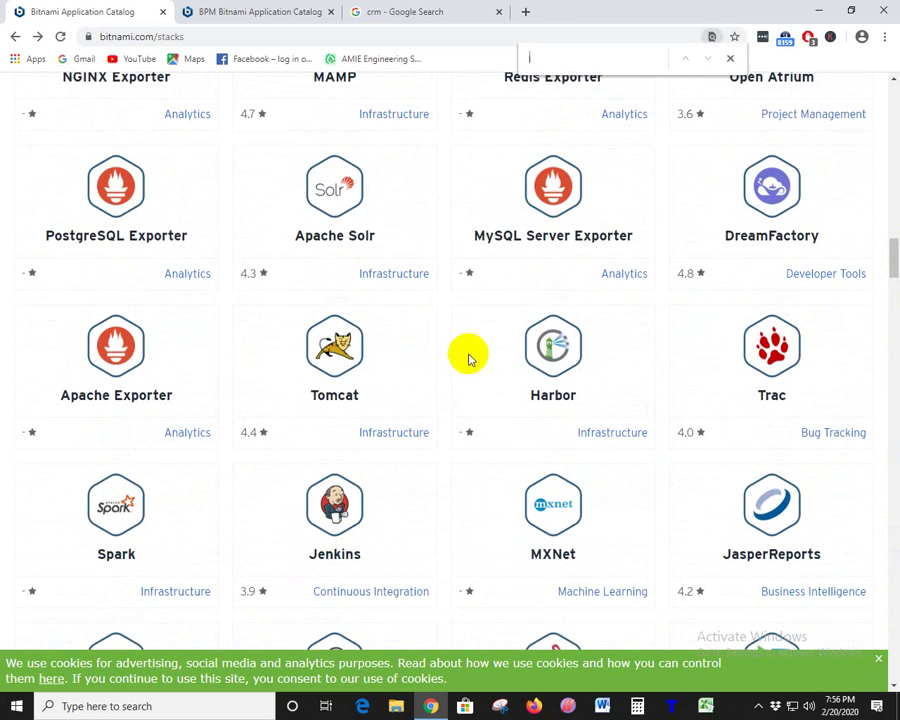
type("medi")
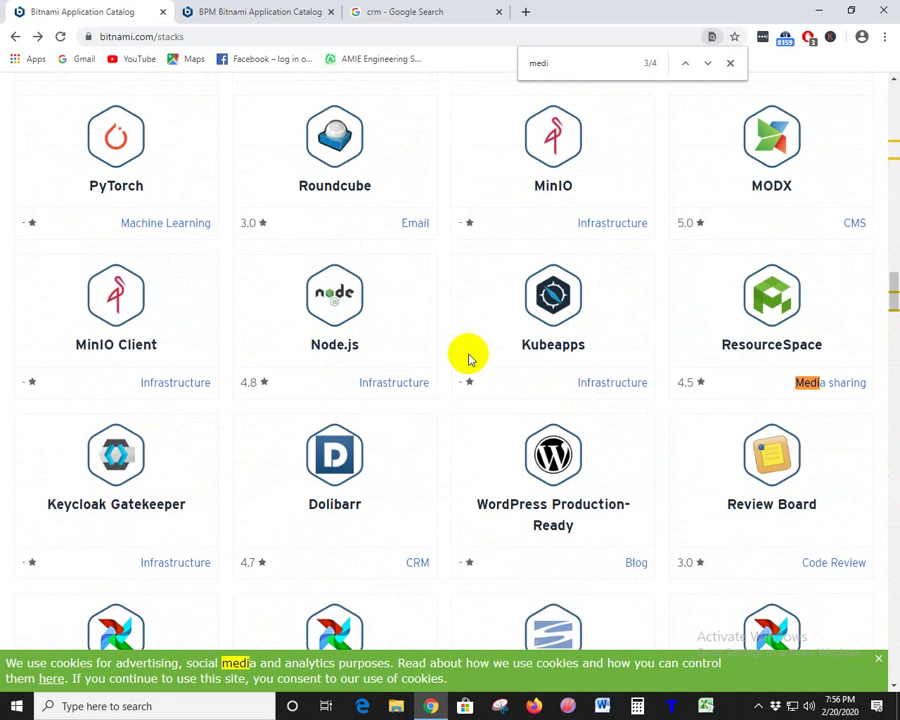
left_click(826, 390)
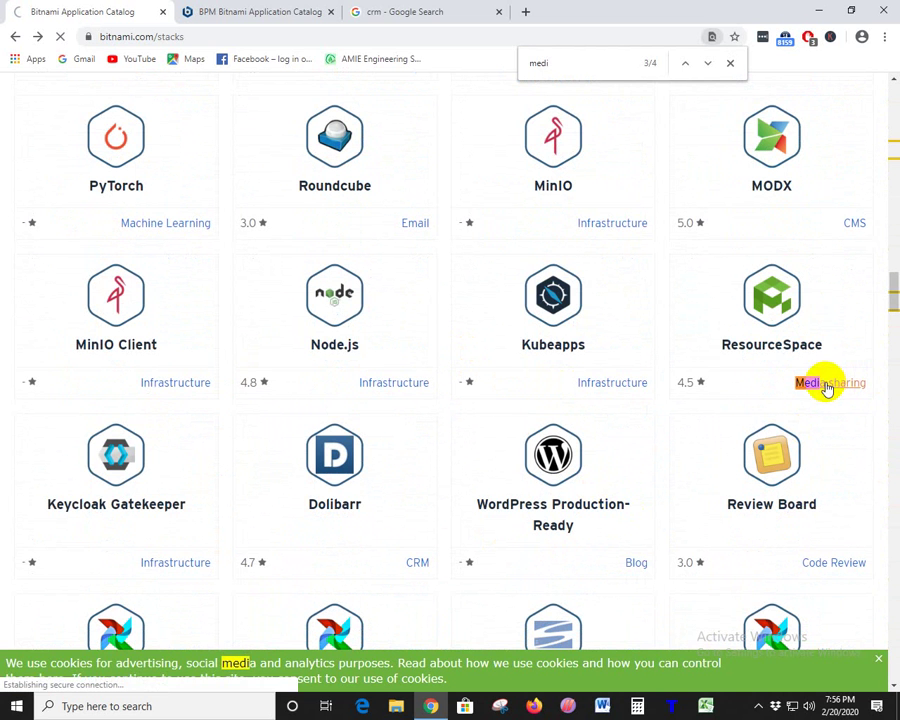
scroll(284, 504, "down", 2)
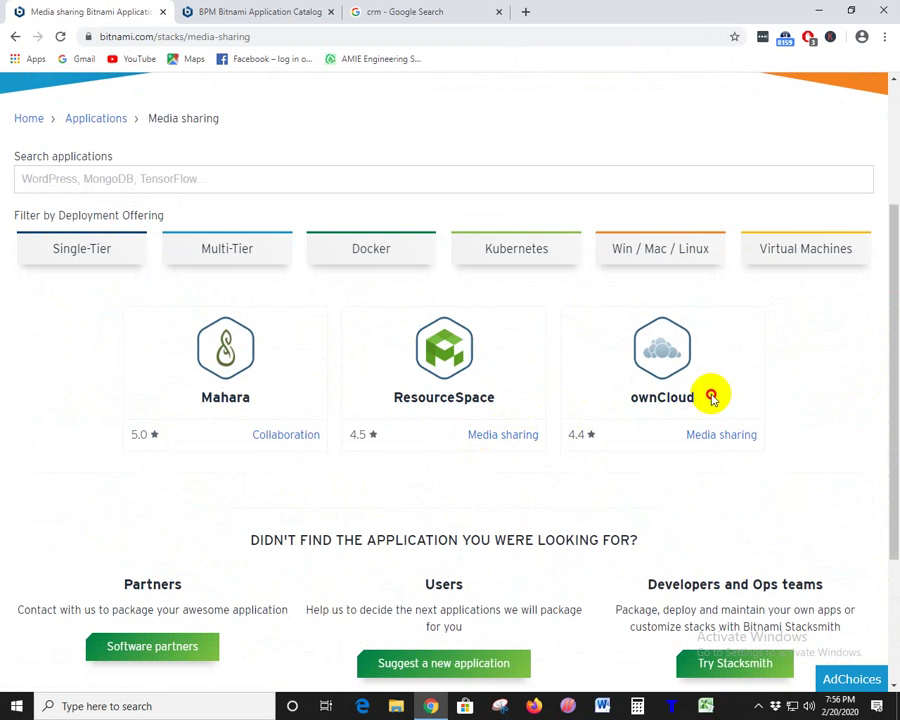
- Return from Media sharing to the full catalog, scroll the stacks, then view the crm search tab
left_click_drag(712, 398, 573, 414)
left_click(597, 459)
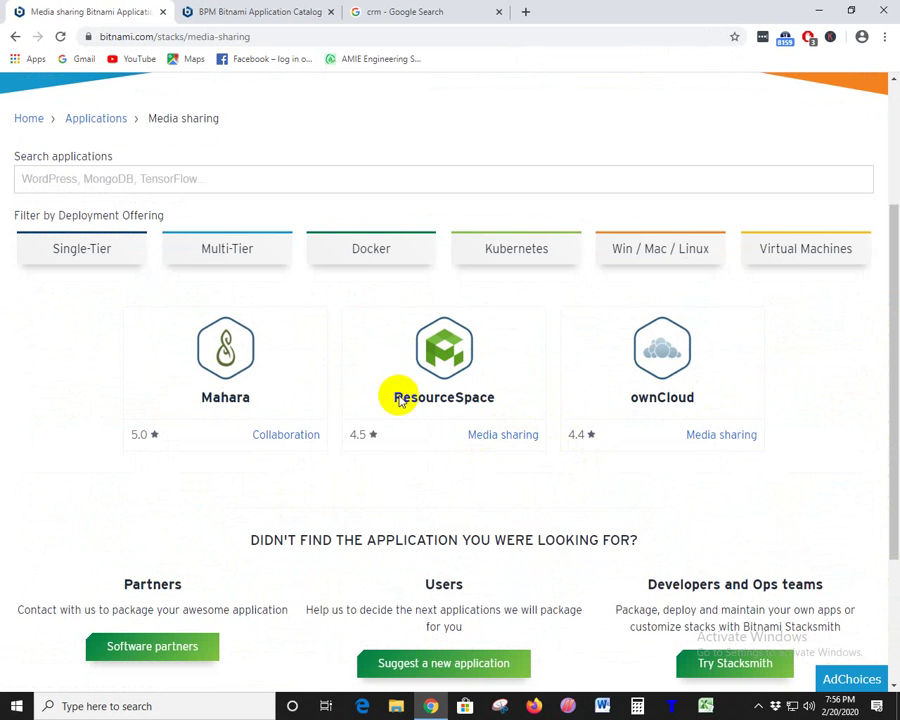
left_click(15, 36)
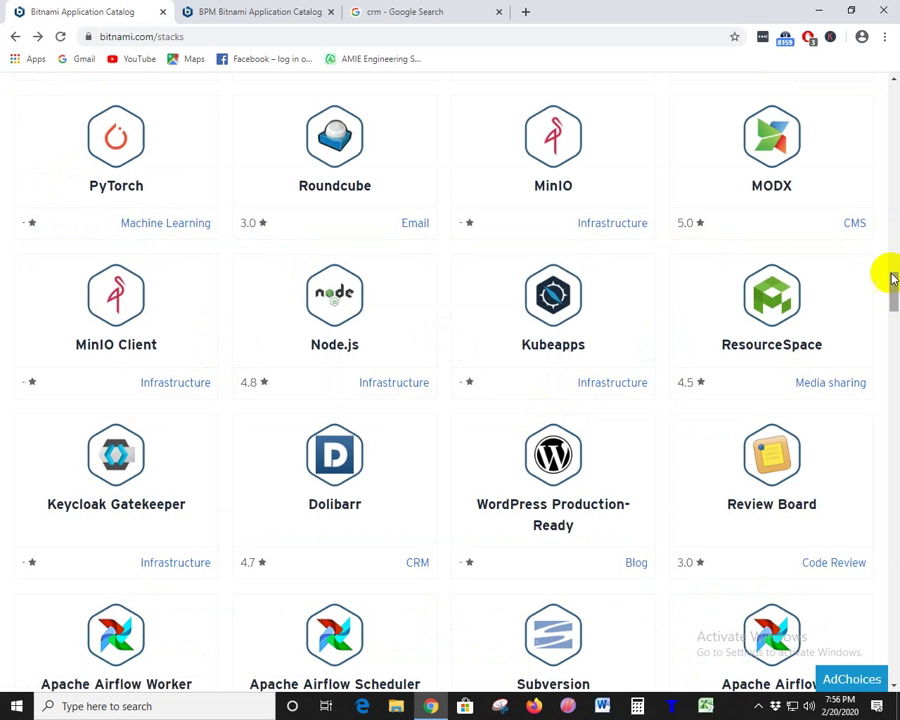
left_click_drag(893, 290, 895, 385)
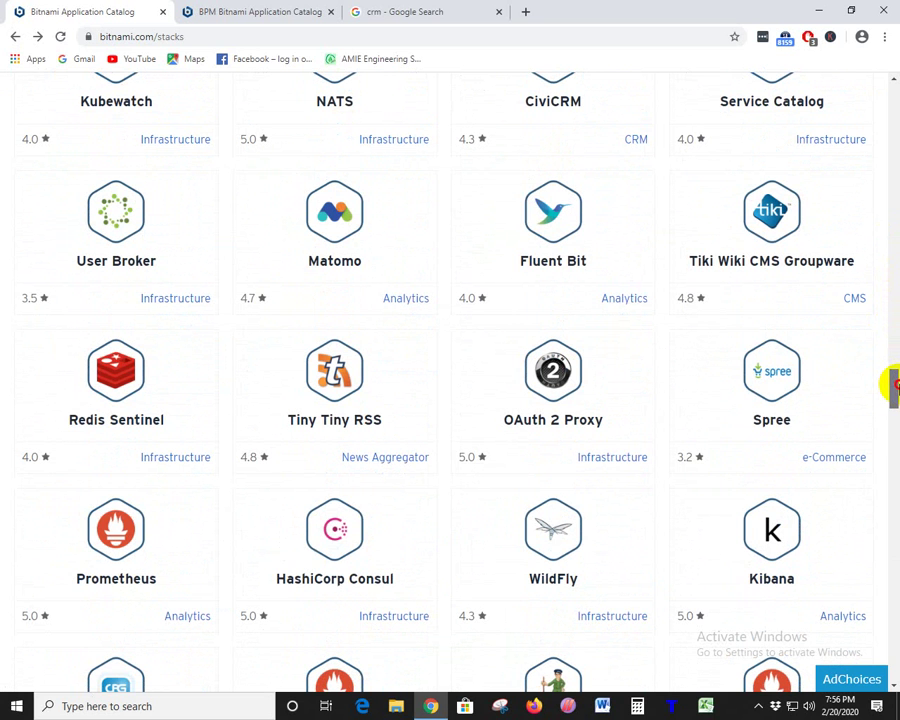
left_click_drag(893, 383, 884, 26)
scroll(295, 336, "down", 3)
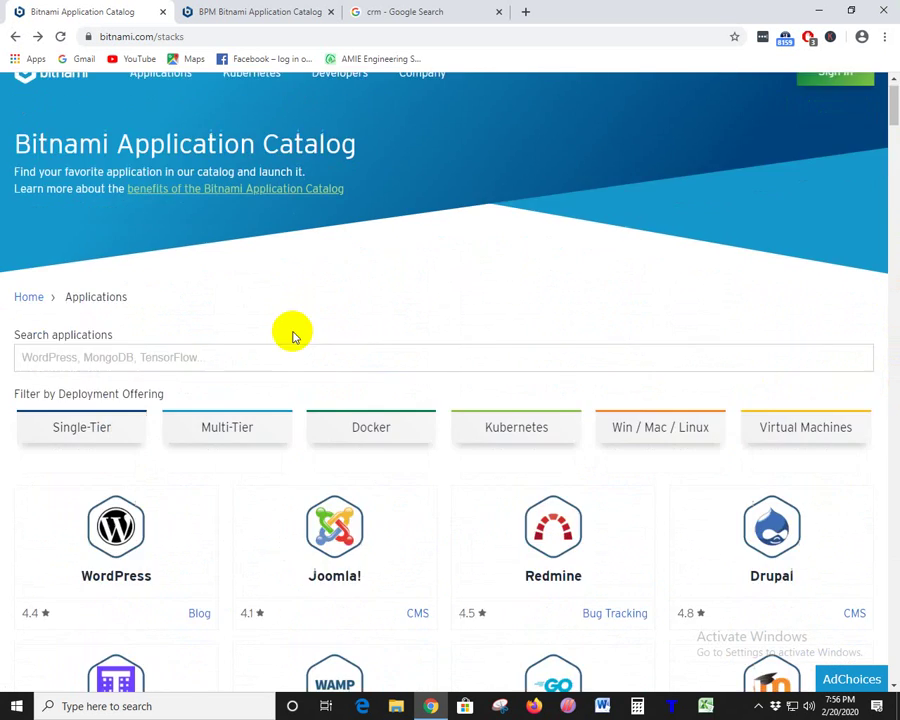
scroll(600, 390, "down", 3)
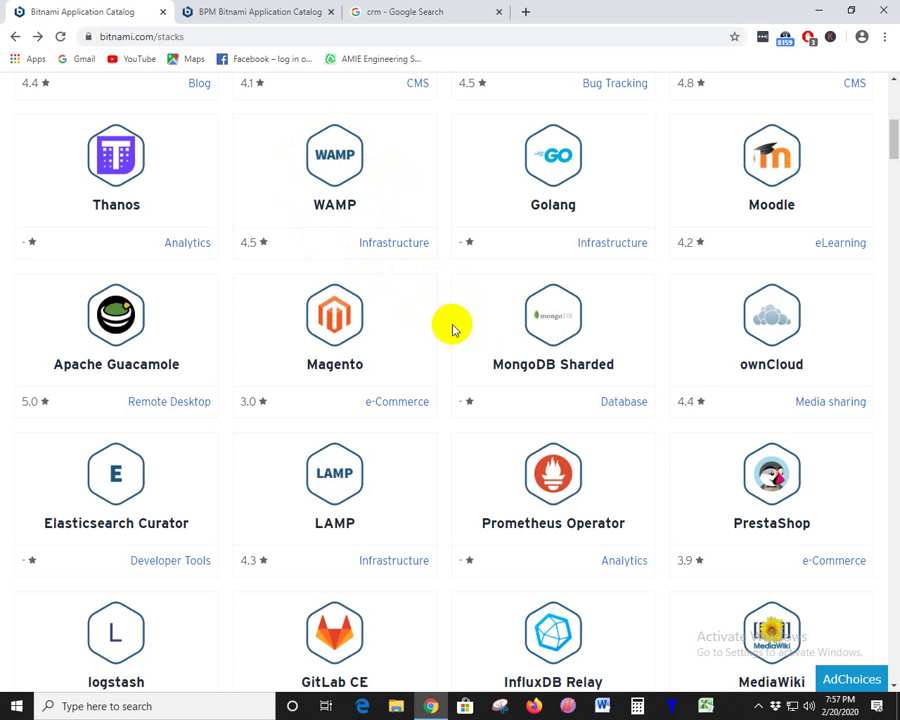
left_click(466, 14)
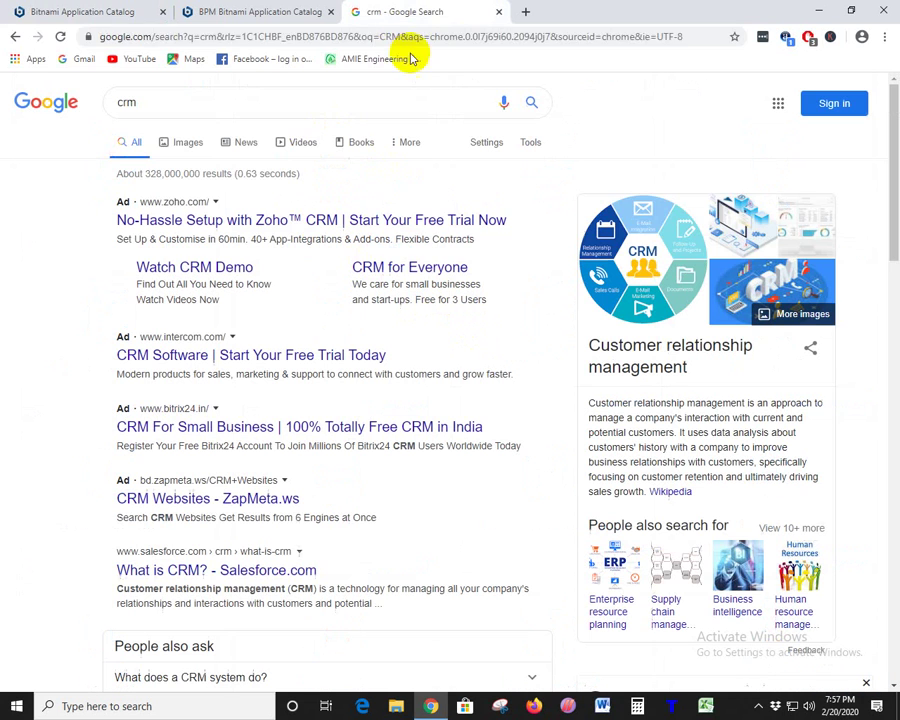
- Search for 'xampp' from the address bar and open the Apache Friends XAMPP site
left_click(392, 40)
type("xa")
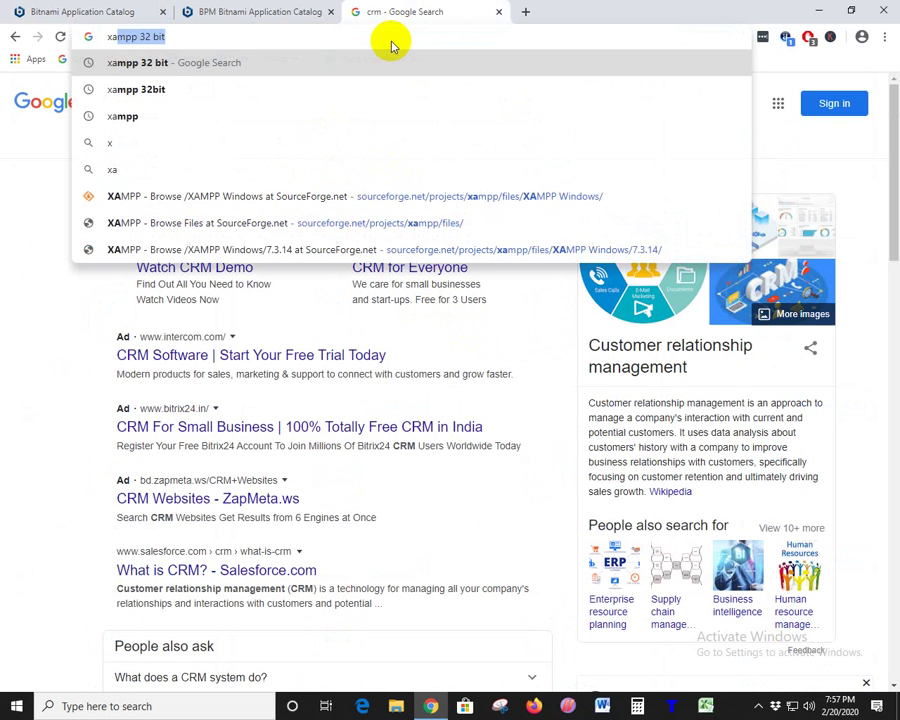
type("mpp")
key("Return")
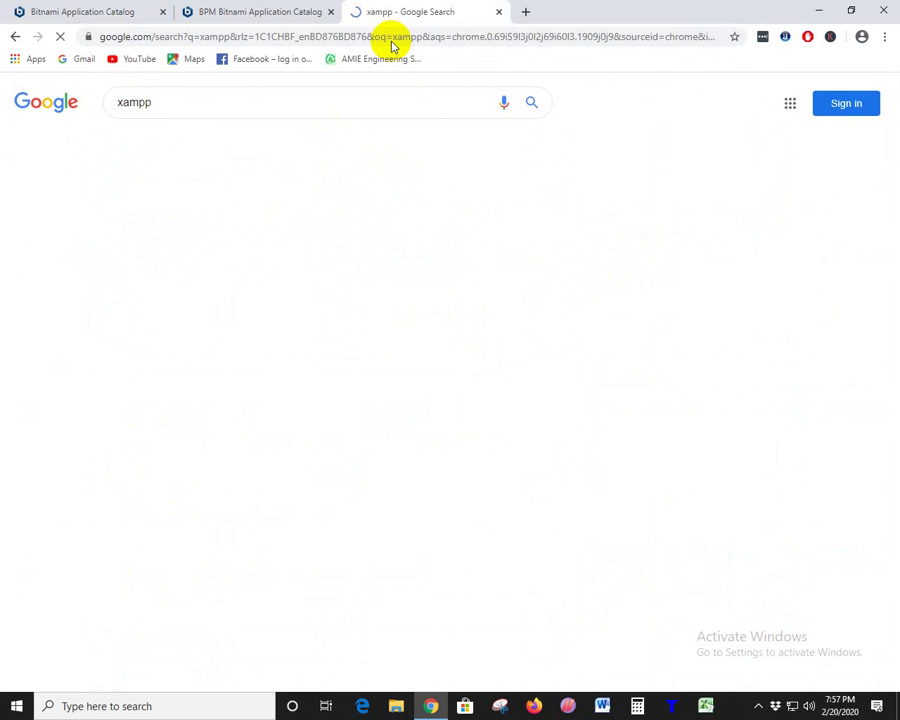
left_click(235, 219)
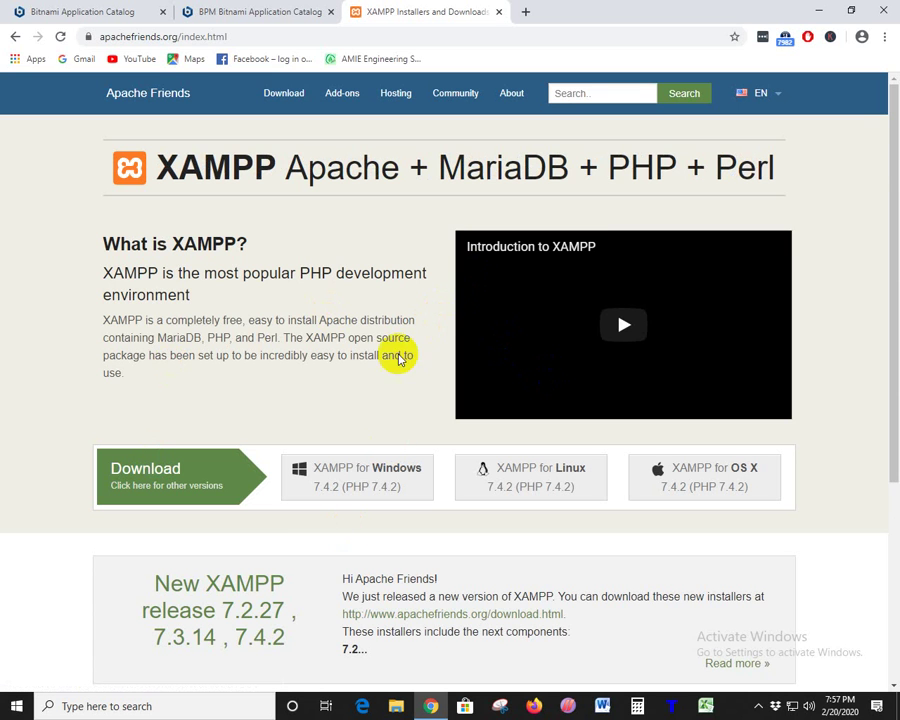
scroll(383, 373, "down", 3)
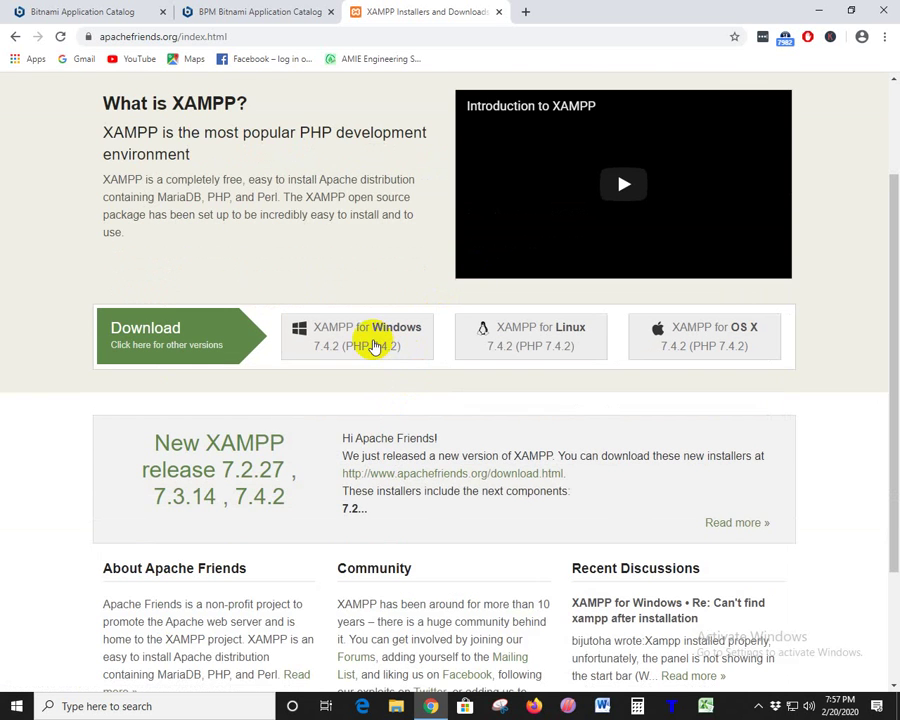
scroll(390, 376, "up", 3)
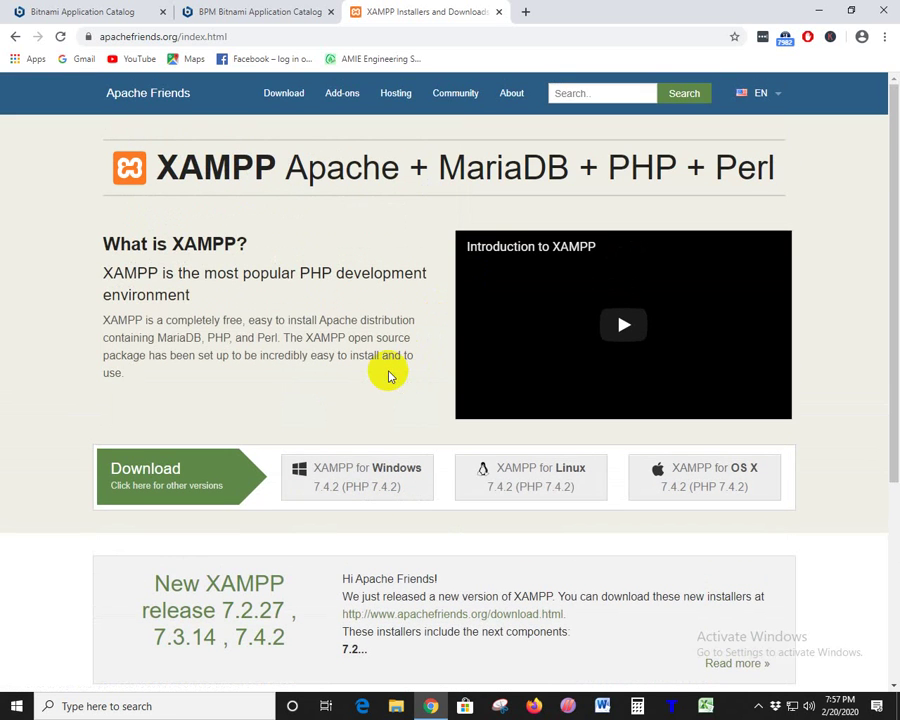
- On the BPM catalog tab, go to the Bitnami home page via its logo
left_click(241, 11)
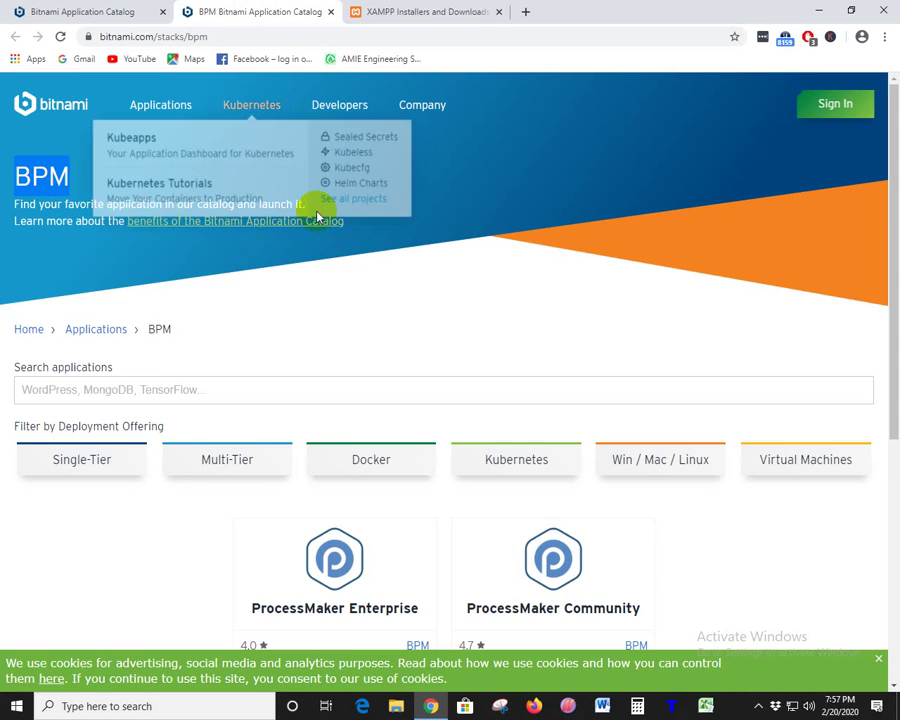
scroll(340, 423, "down", 3)
scroll(342, 424, "up", 3)
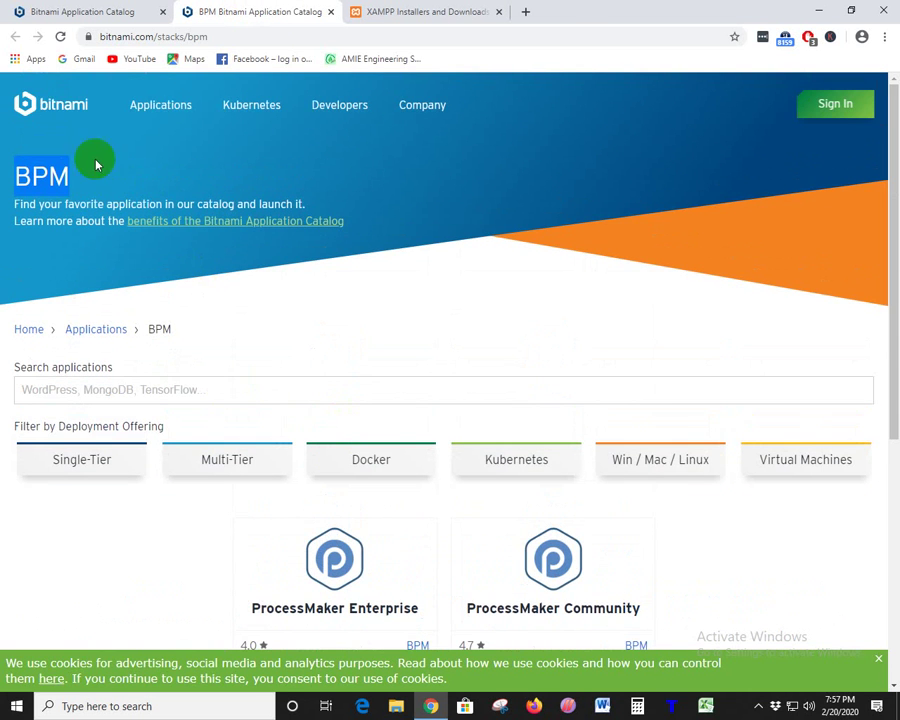
left_click(60, 105)
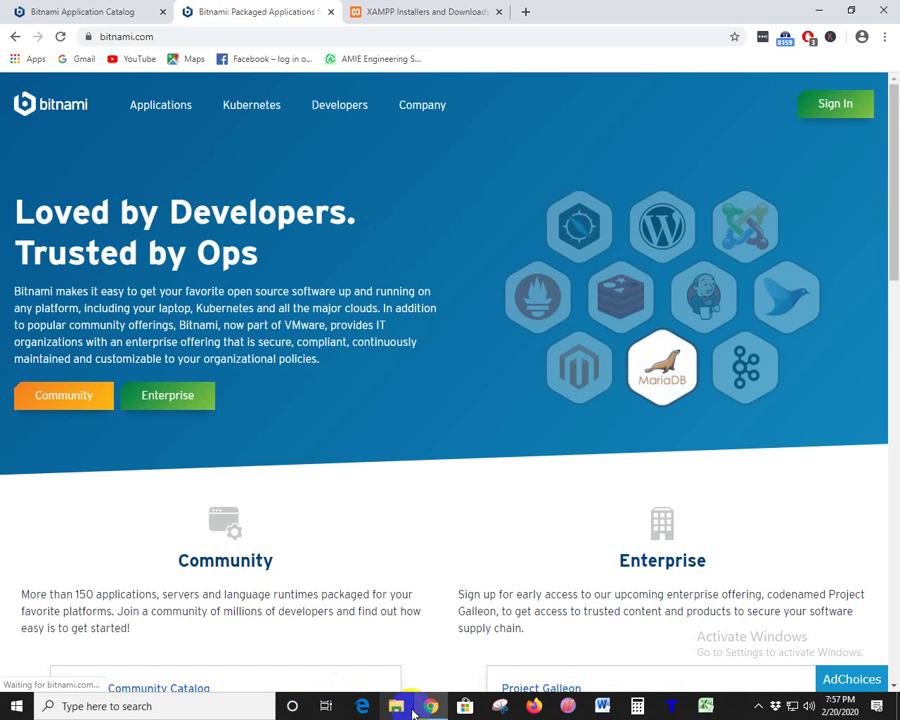
left_click(400, 708)
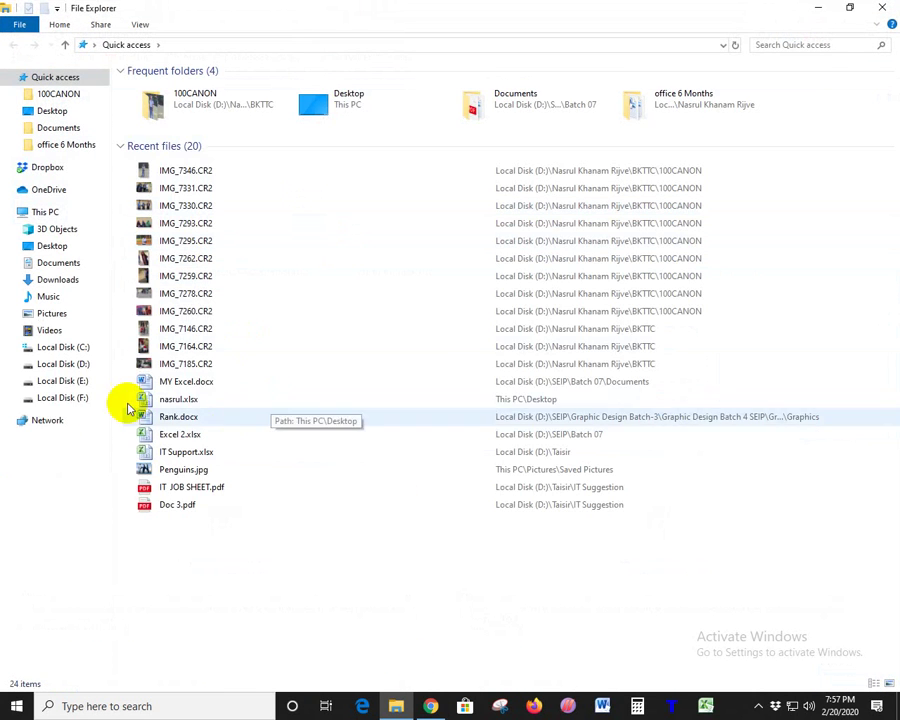
- On Local Disk (F:), open Freelancing-27 and browse its Evening, Morning and Group 1 folders
left_click(60, 398)
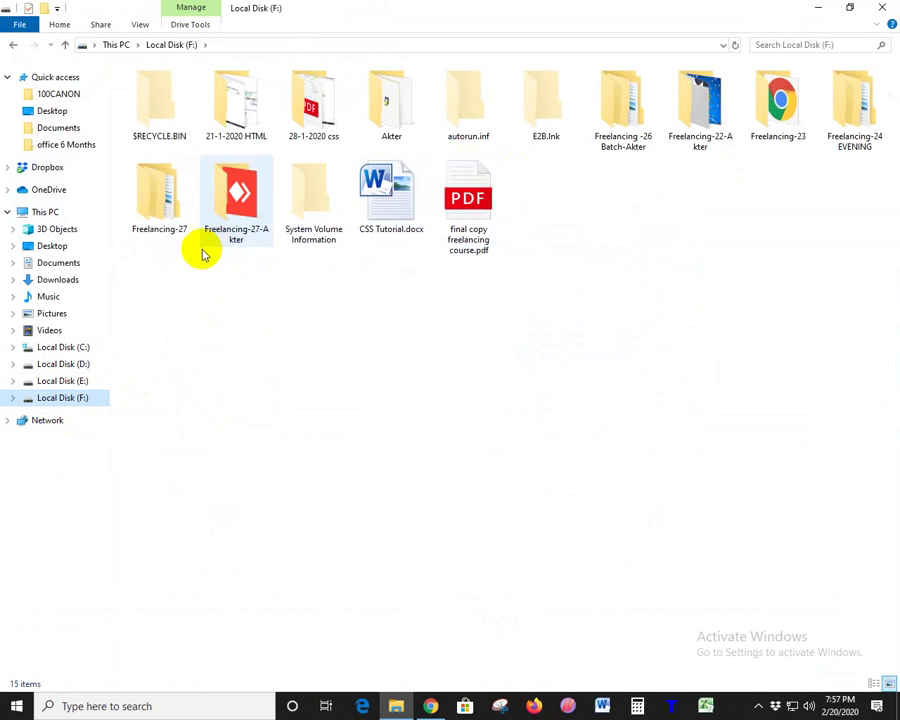
left_click(163, 222)
double_click(163, 222)
double_click(152, 86)
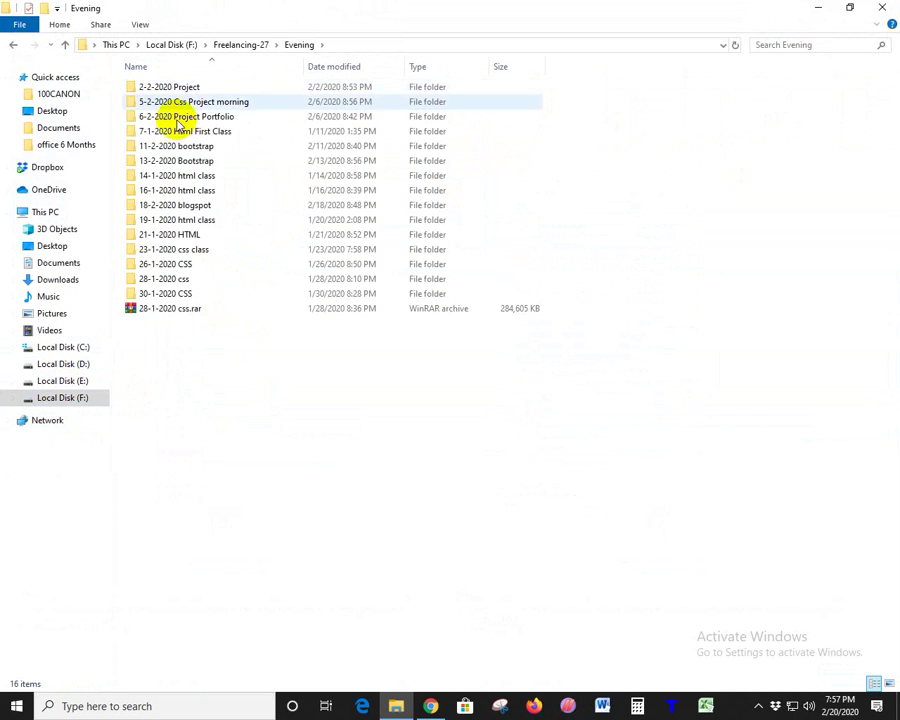
key("alt+Left")
double_click(165, 102)
key("alt+Left")
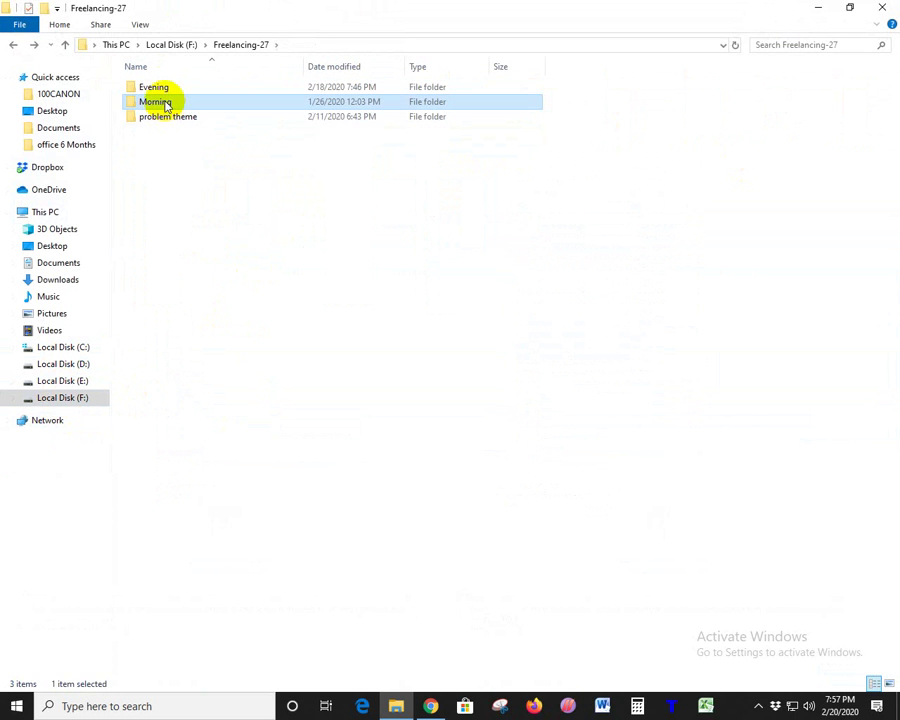
double_click(163, 101)
double_click(167, 92)
- Open 19-2-2020 Blogspot, select Auto Setup, Manual Setup and wp - plugins, then open Evening
left_click(165, 88)
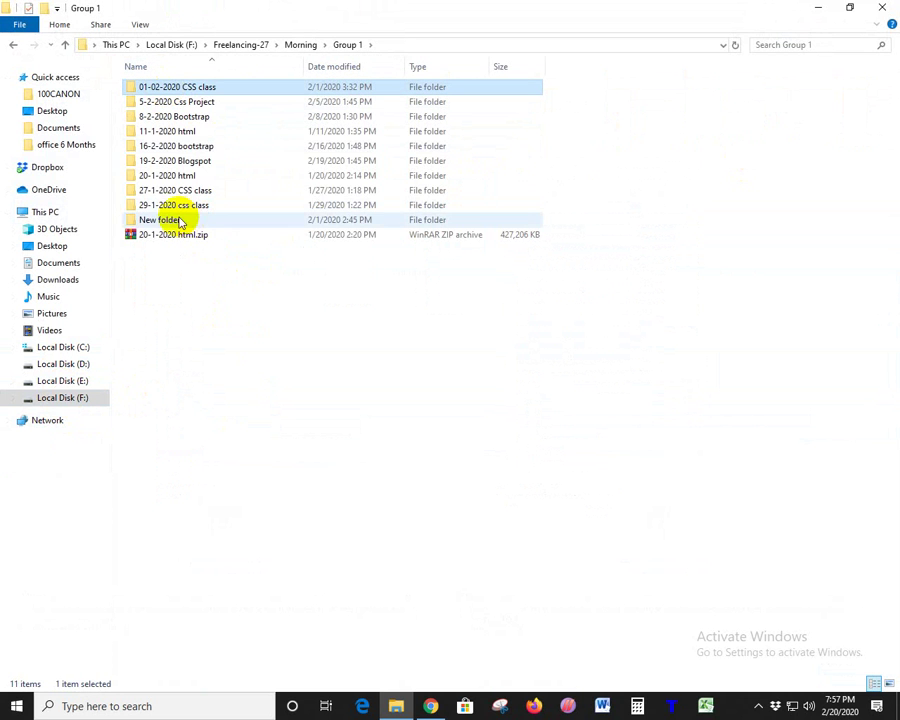
double_click(200, 160)
left_click(172, 88)
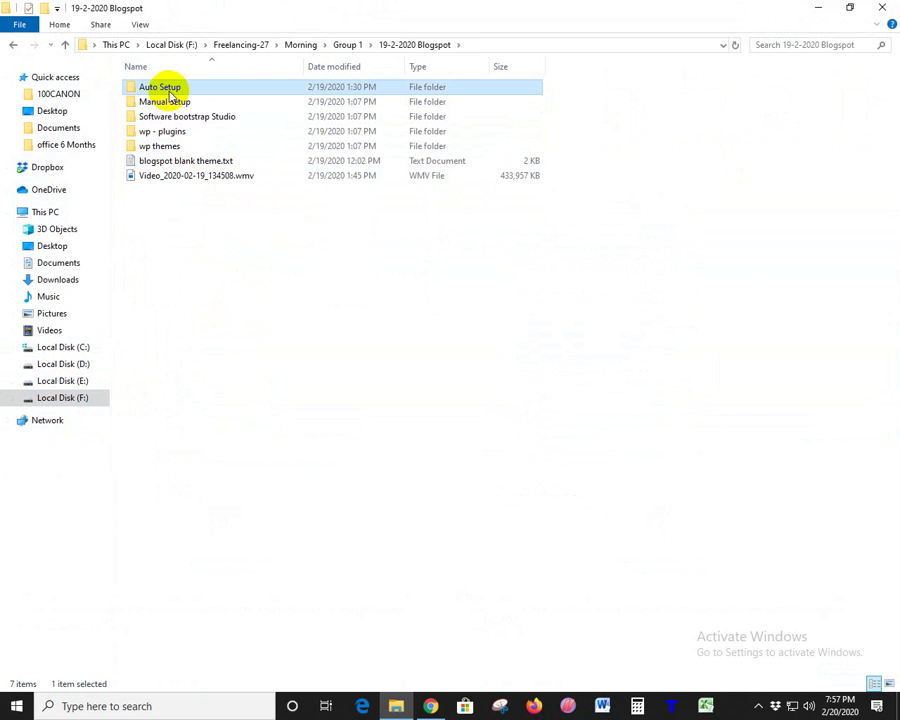
left_click(170, 103, "ctrl")
left_click(168, 131, "ctrl")
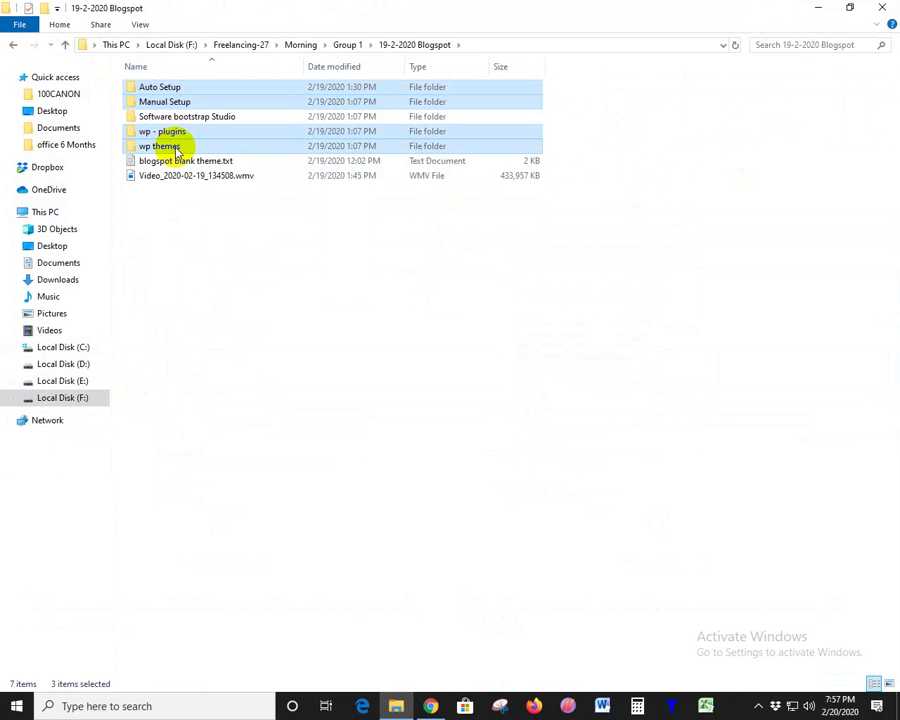
key("BackSpace")
key("BackSpace")
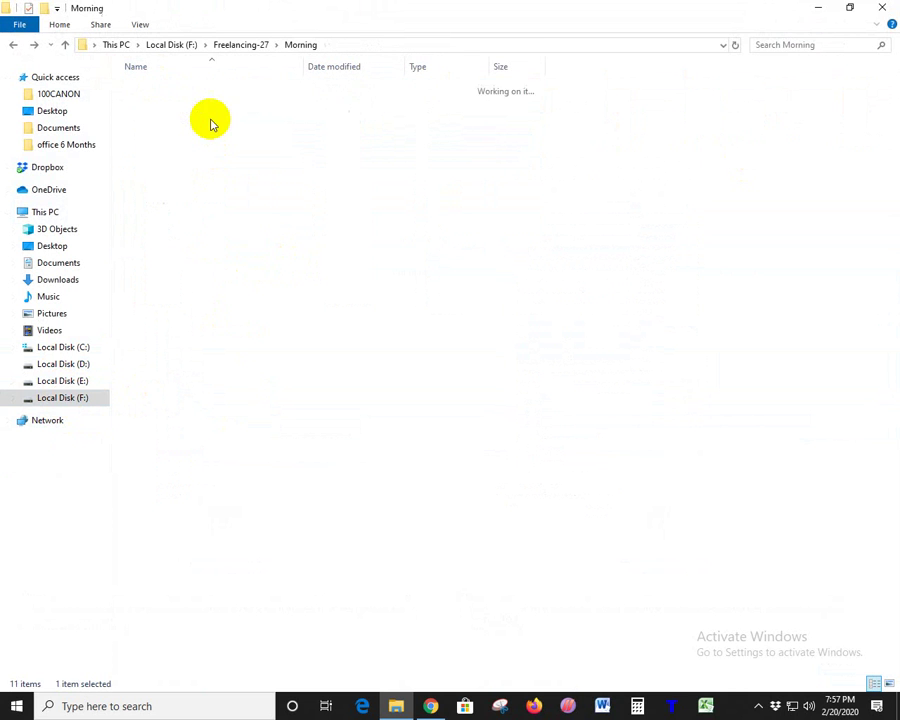
key("BackSpace")
double_click(168, 88)
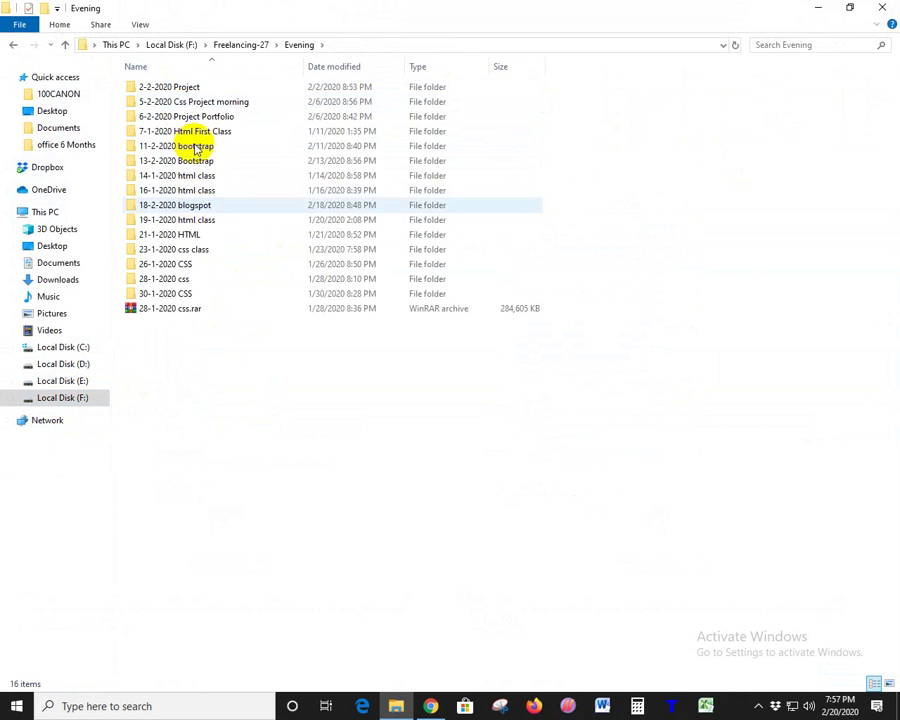
- Create a new folder named '20-2-2020 Wordpress' inside the Evening folder
right_click(263, 404)
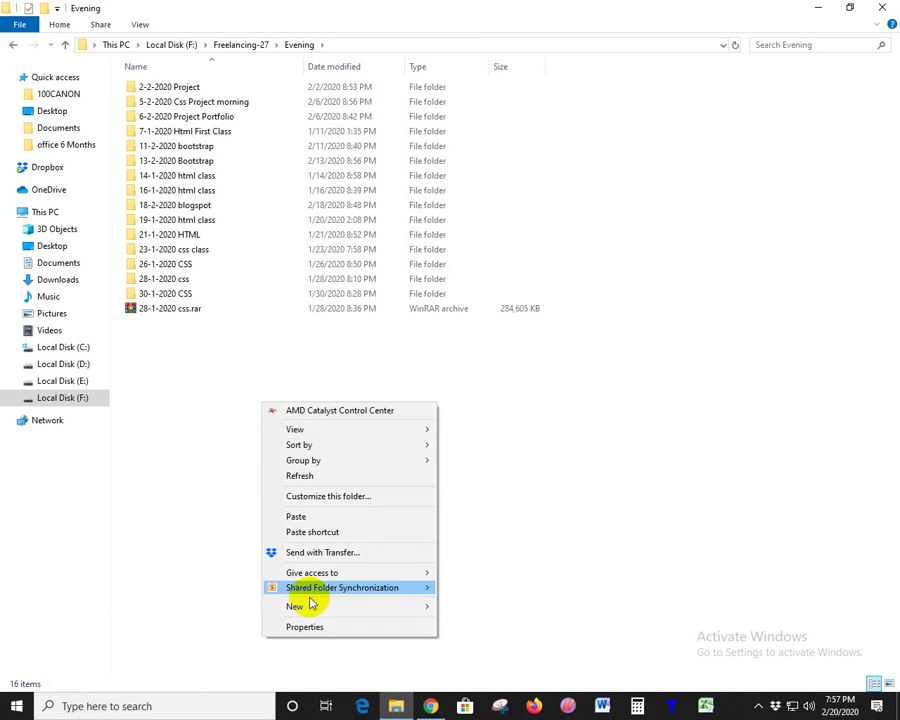
mouse_move(310, 607)
left_click(466, 446)
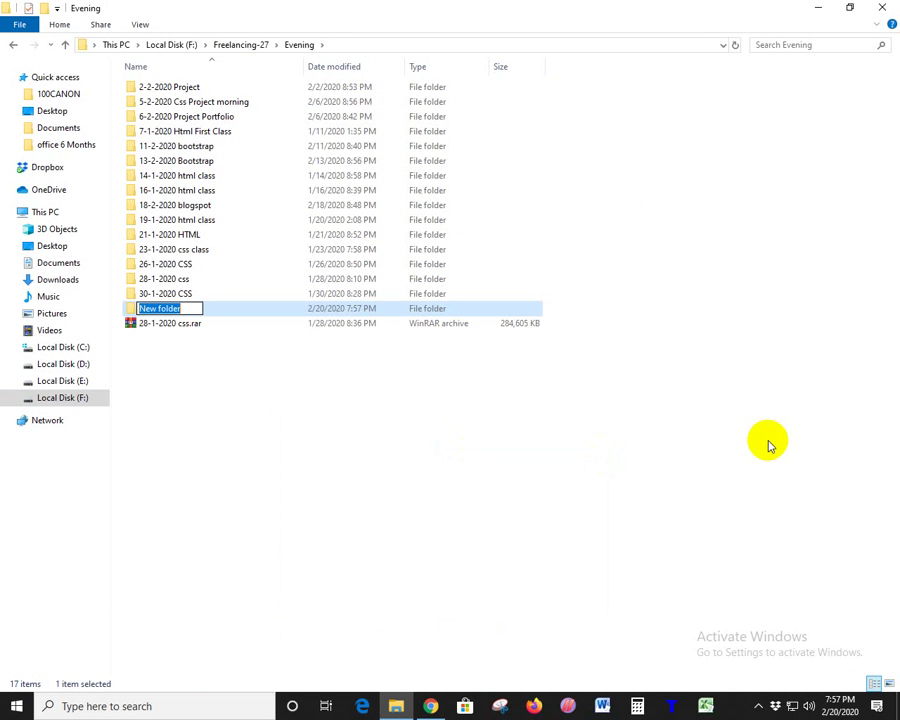
type("20-2-2020 Wordpress")
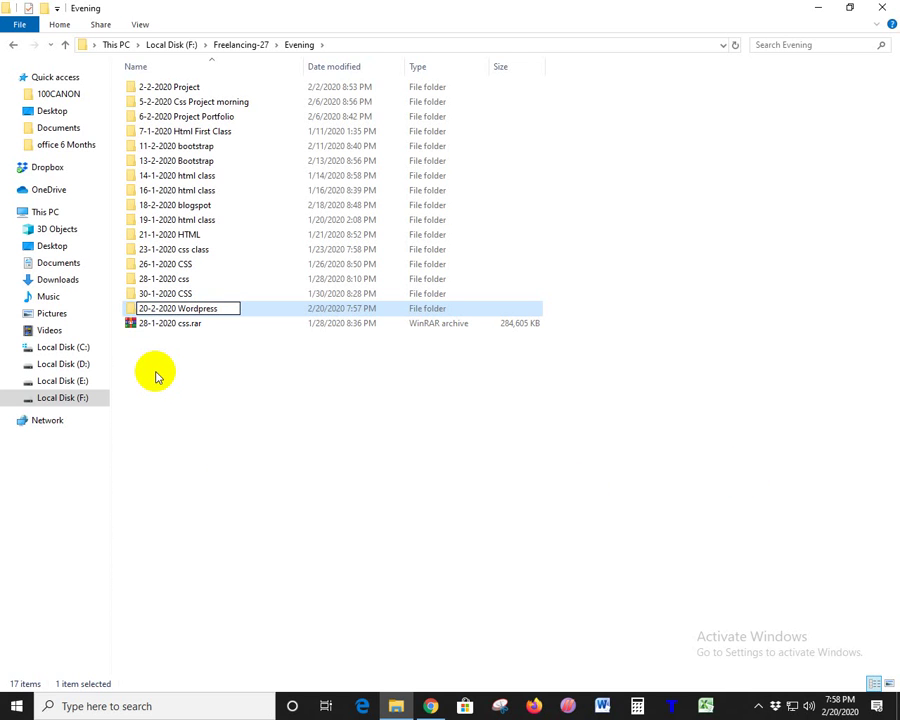
left_click(157, 350)
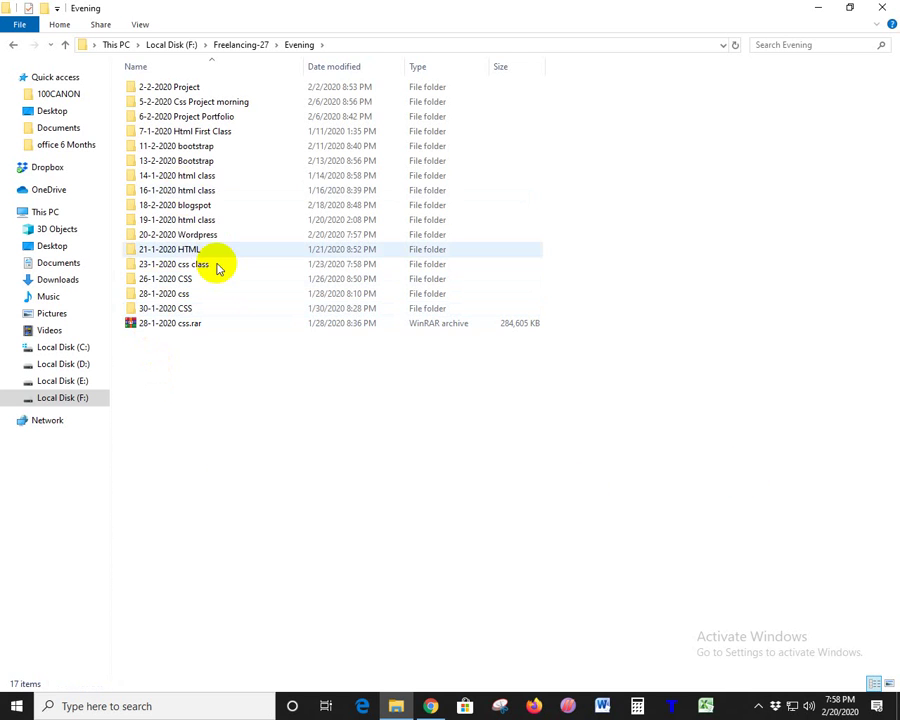
left_click(160, 88)
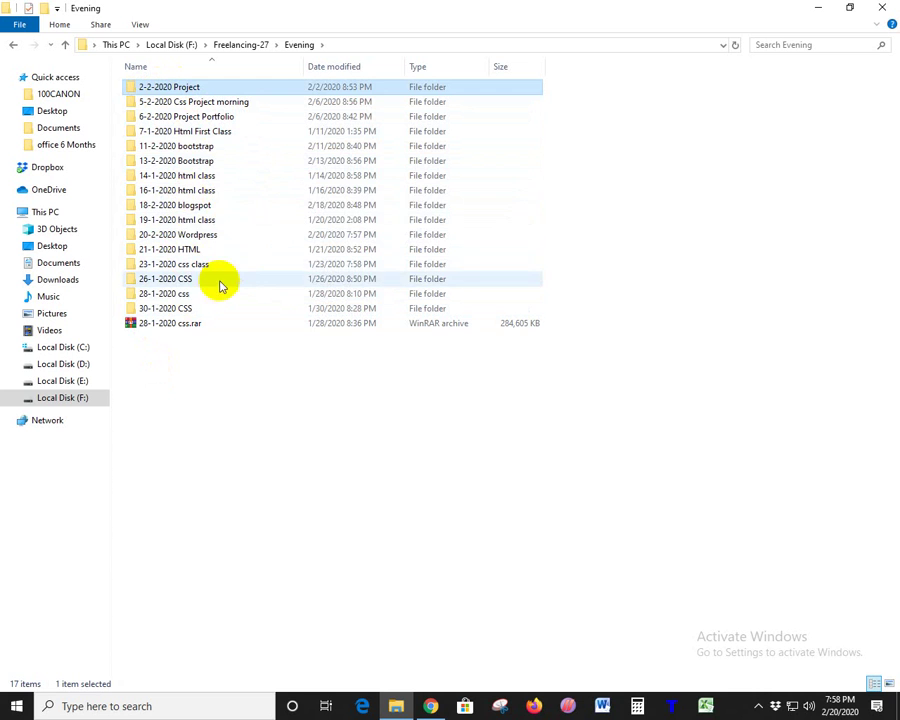
- Paste the copied 19-2-2020 Blogspot folders into the empty 20-2-2020 Wordpress folder
double_click(206, 234)
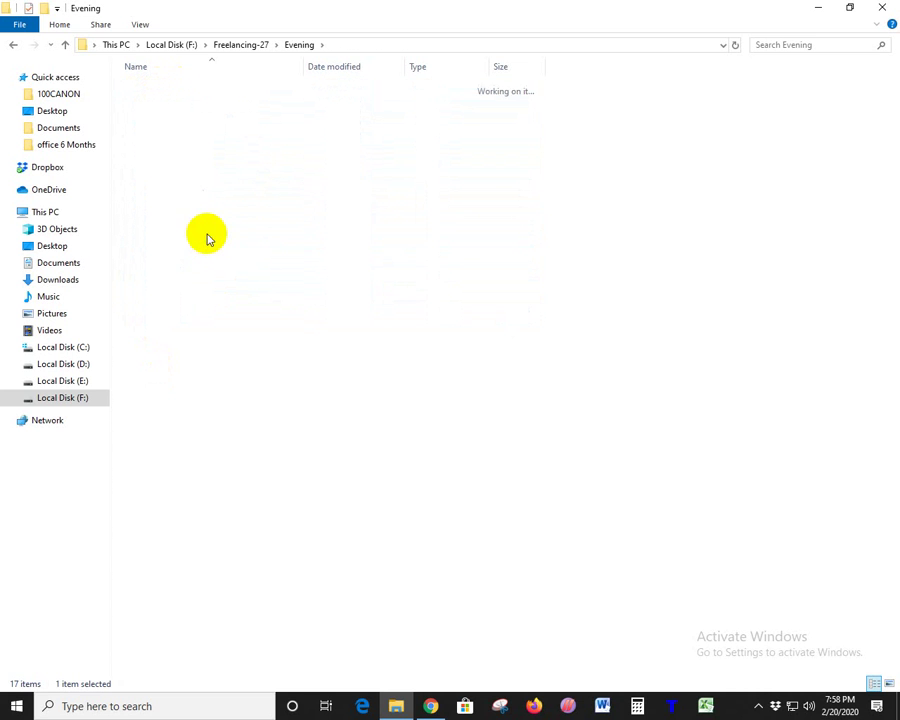
right_click(280, 199)
left_click(327, 311)
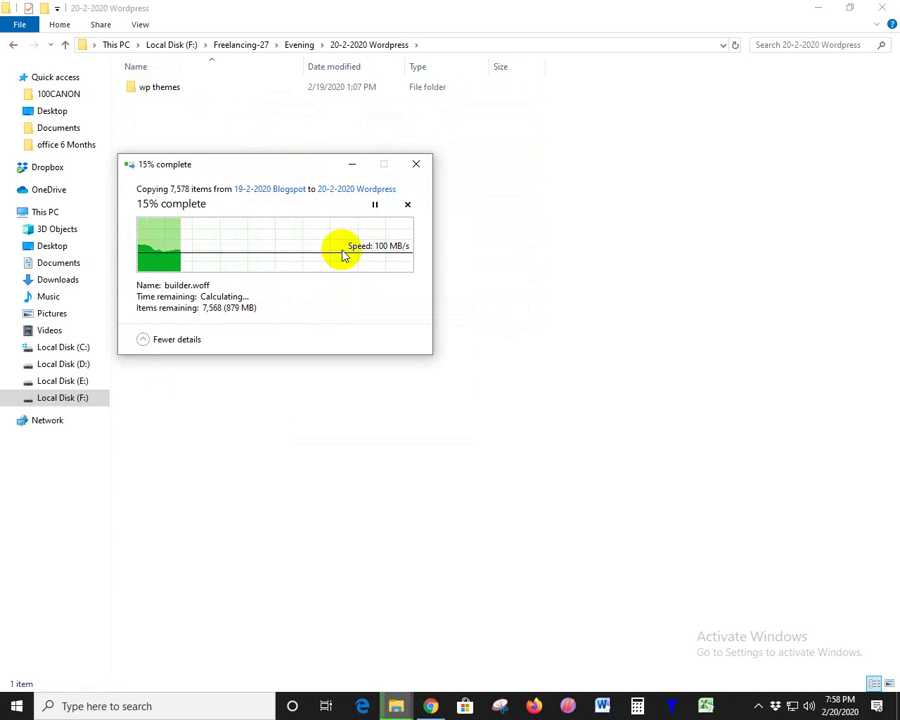
left_click_drag(197, 178, 474, 155)
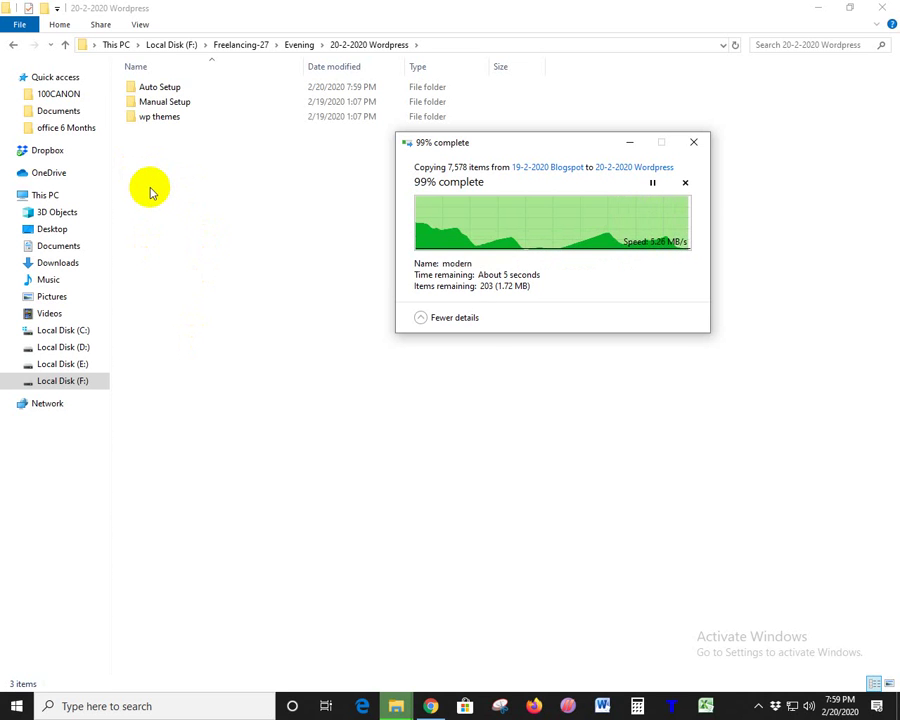
left_click(210, 187)
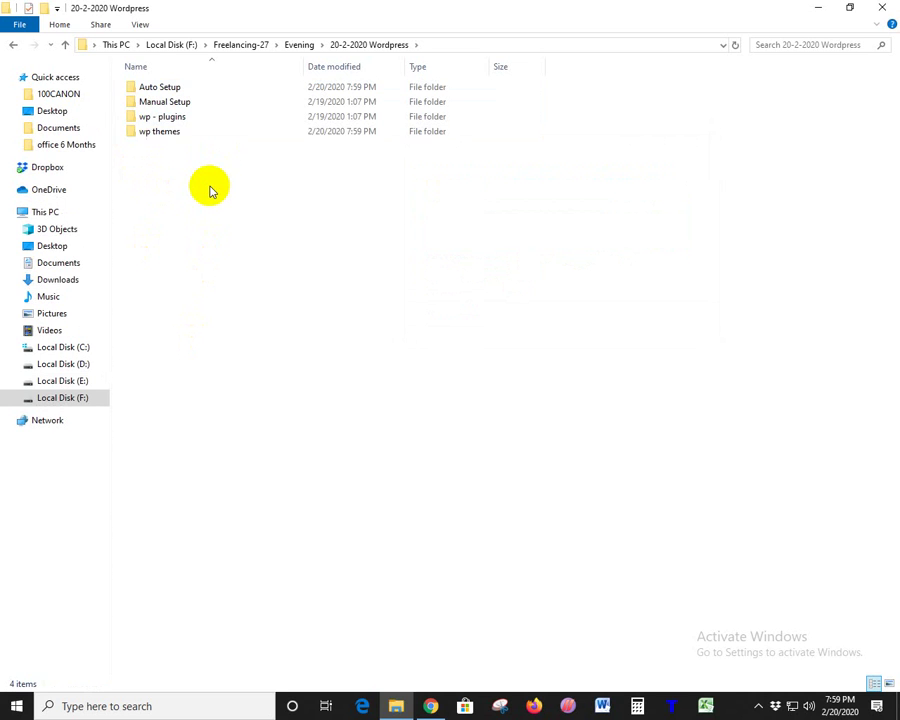
- Compress all four WordPress folders into 20-2-2020 Wordpress.rar with WinRAR
left_click_drag(158, 256, 217, 88)
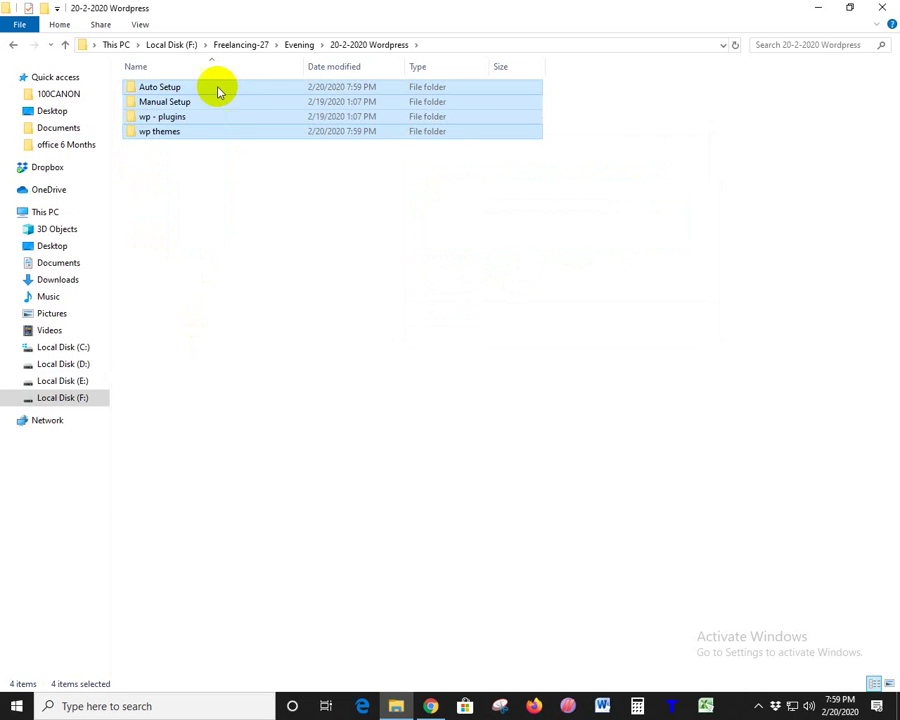
right_click(182, 97)
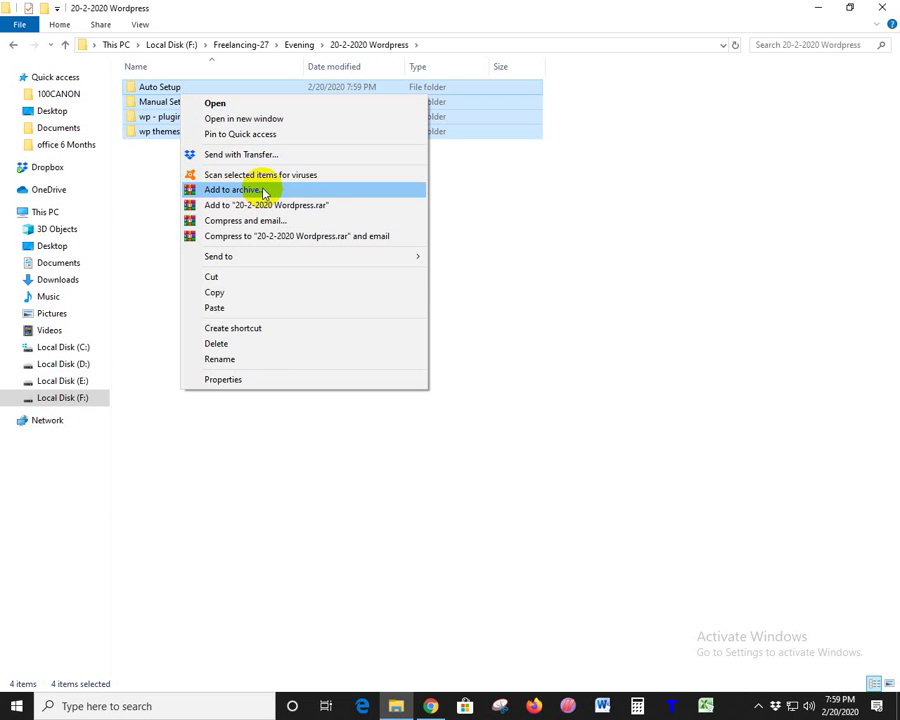
left_click(262, 204)
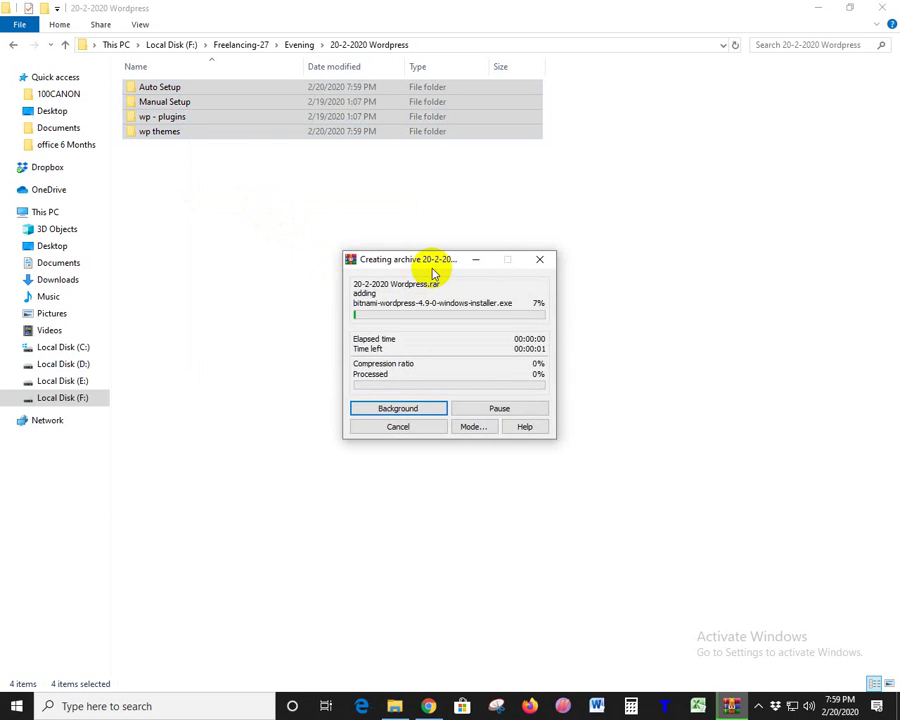
left_click_drag(433, 272, 762, 93)
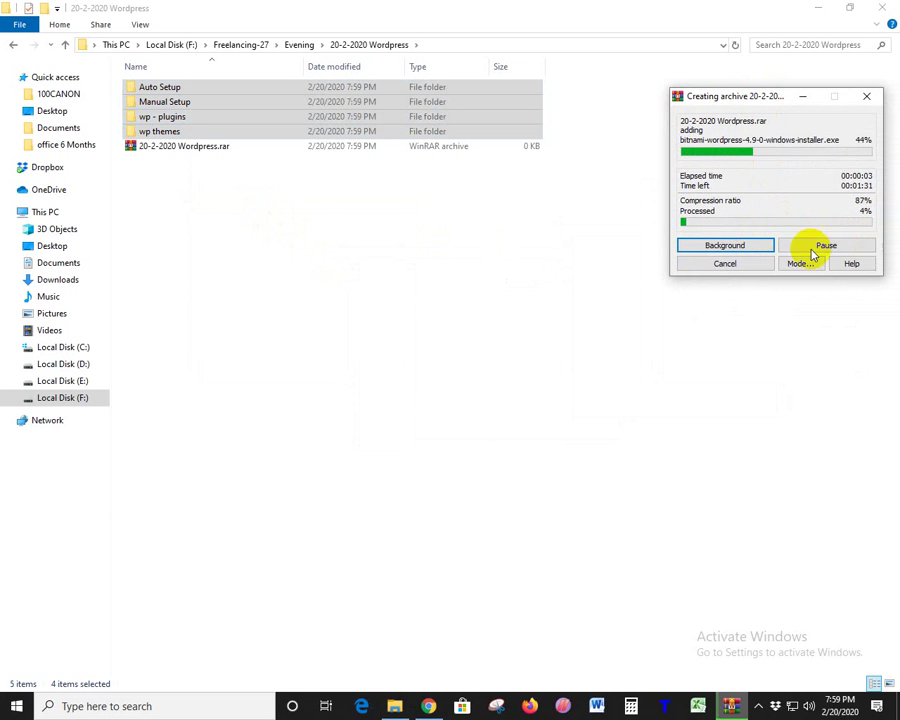
left_click(212, 220)
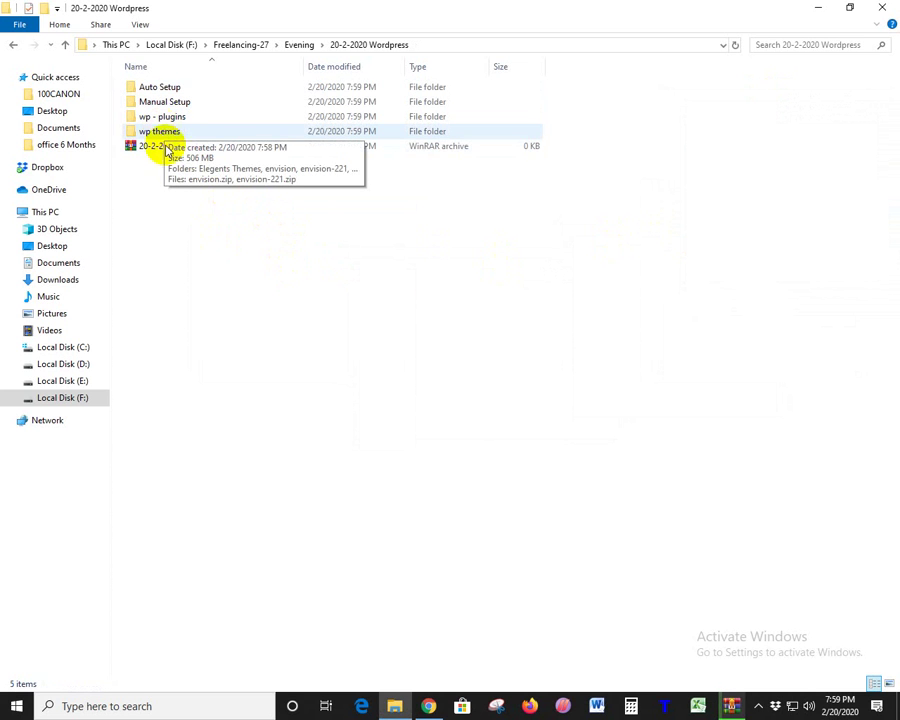
- Check the combined size of the four folders in their Properties
left_click(155, 90)
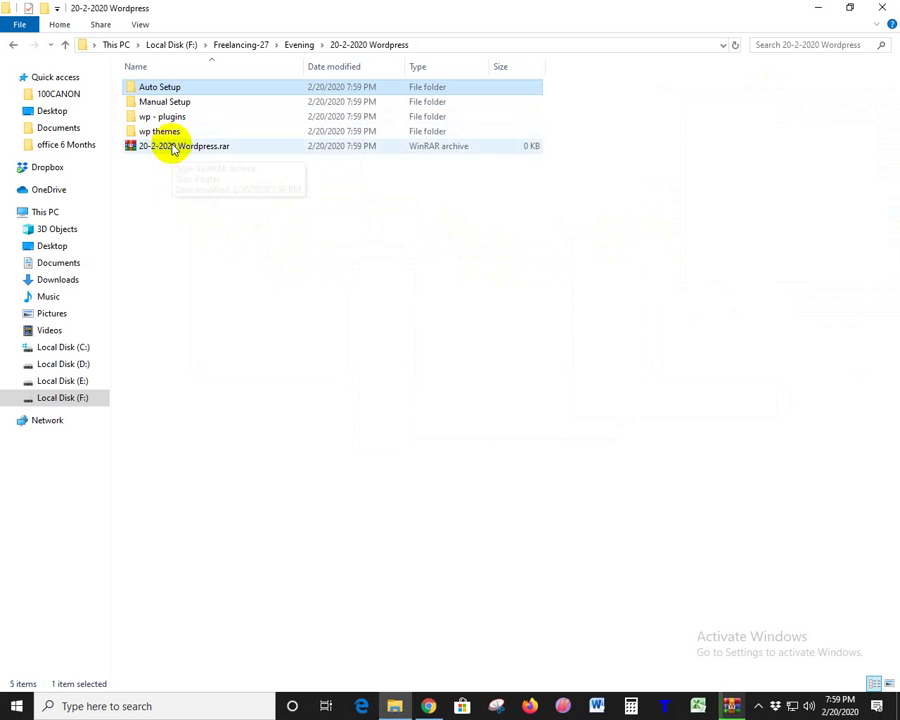
left_click(175, 128, "shift")
right_click(173, 131)
left_click(241, 418)
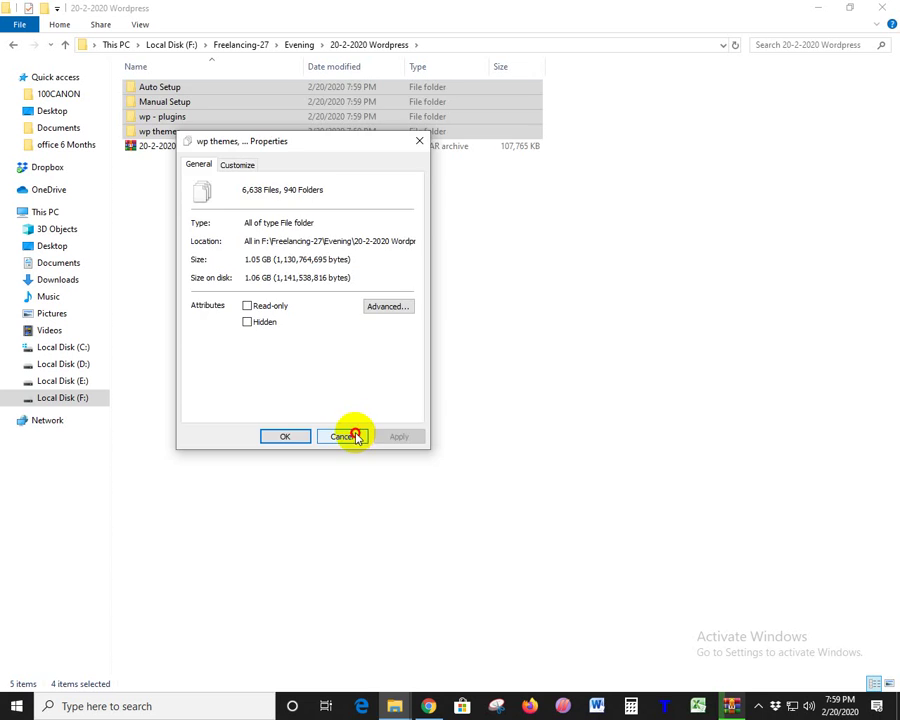
left_click(344, 437)
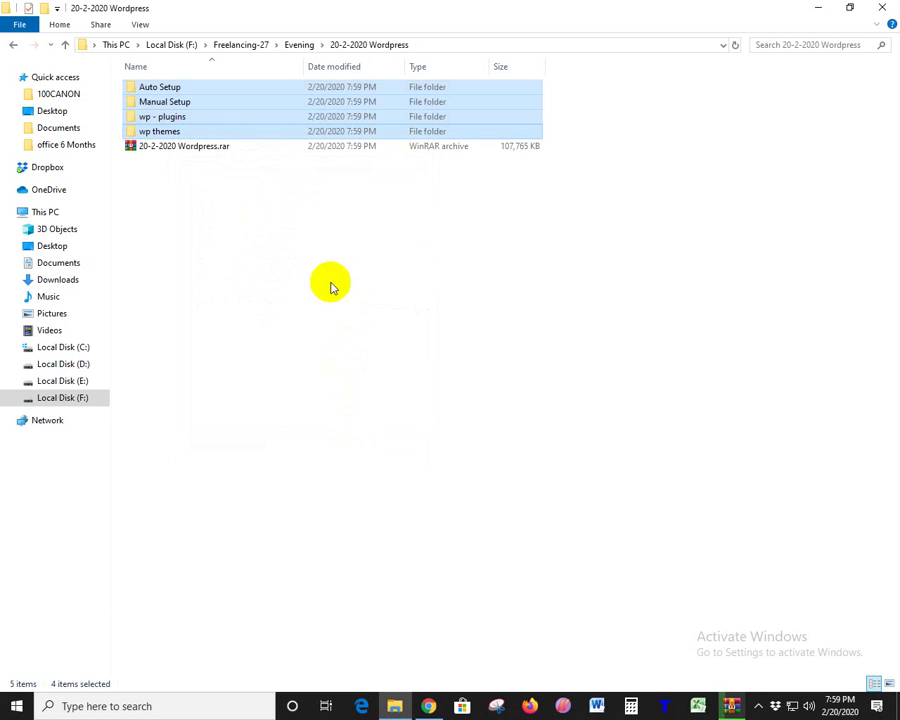
left_click(160, 178)
- Check the archiving progress, send it to background, and peek into Auto Setup
left_click(160, 148)
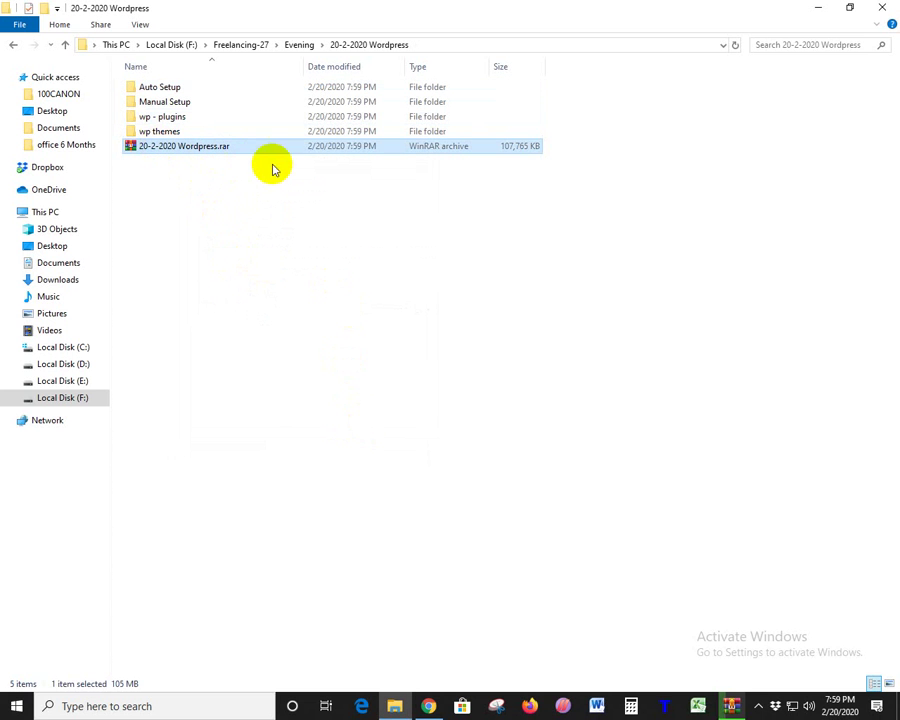
left_click(729, 707)
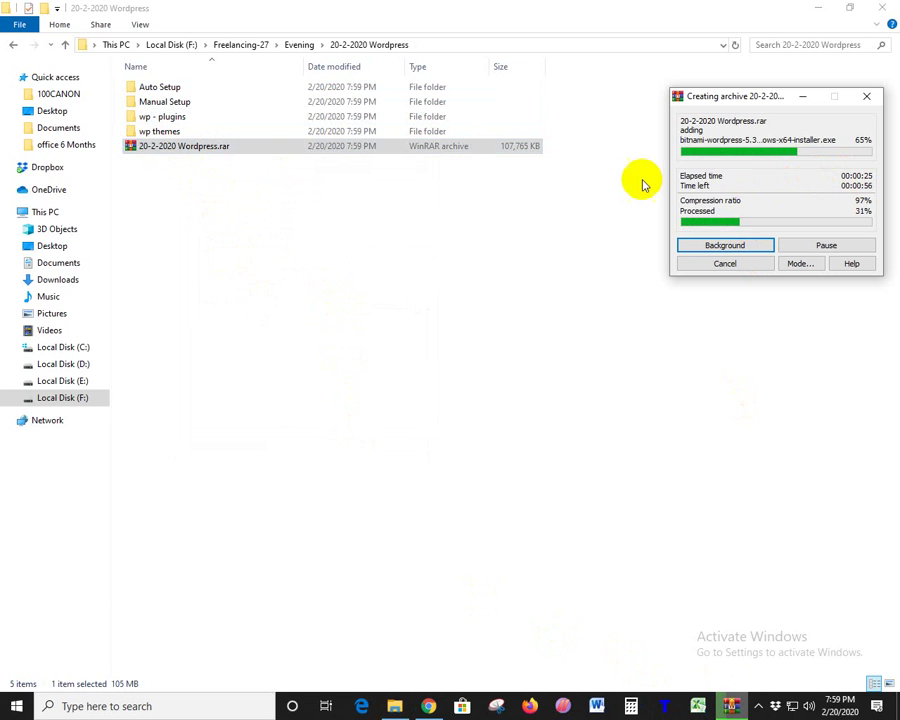
left_click(225, 240)
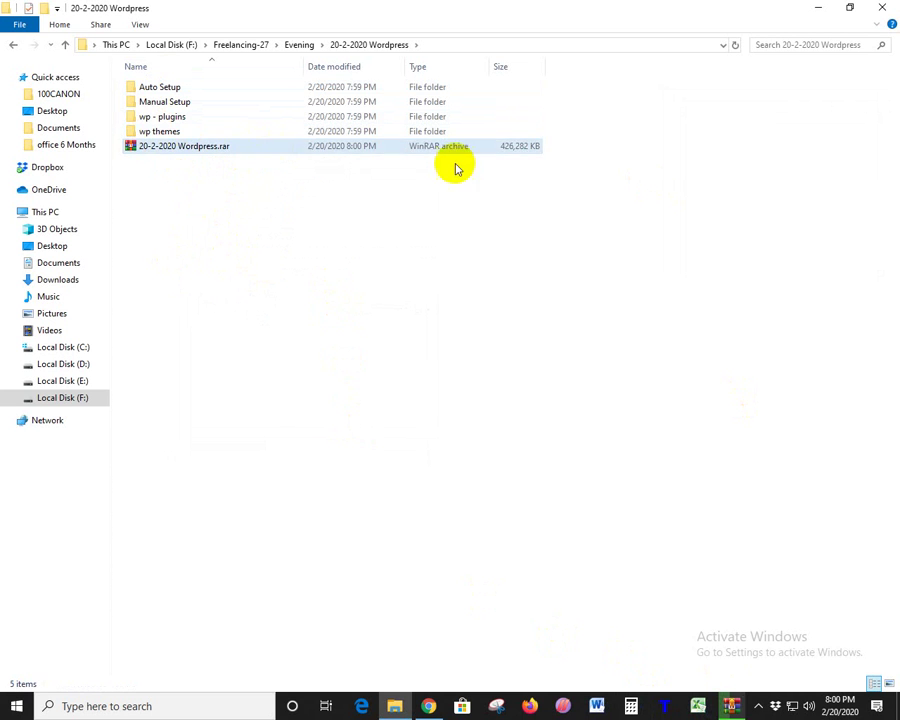
left_click(155, 93)
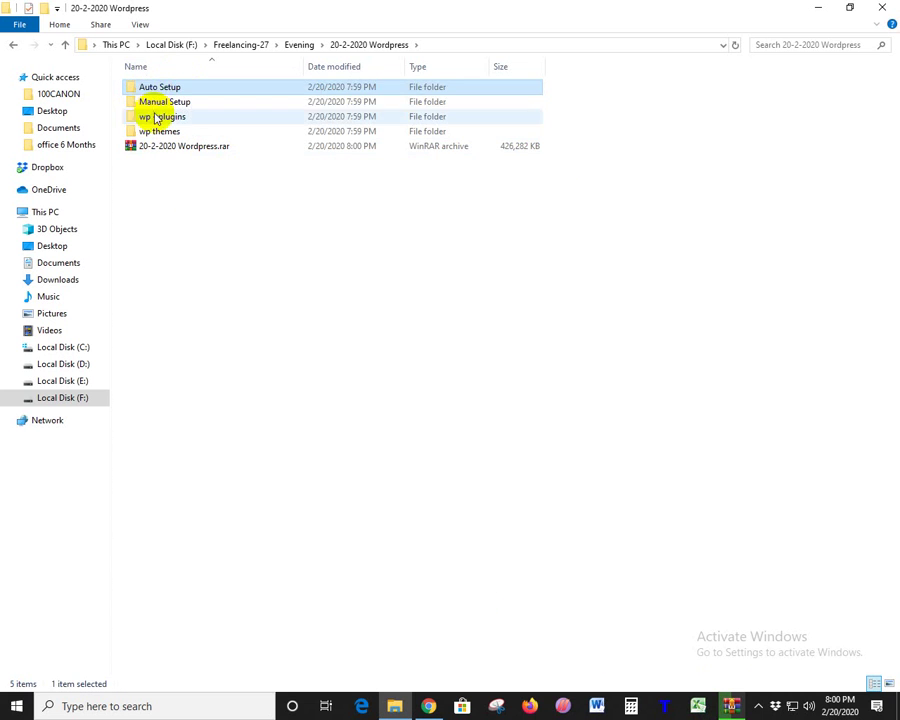
left_click(157, 104)
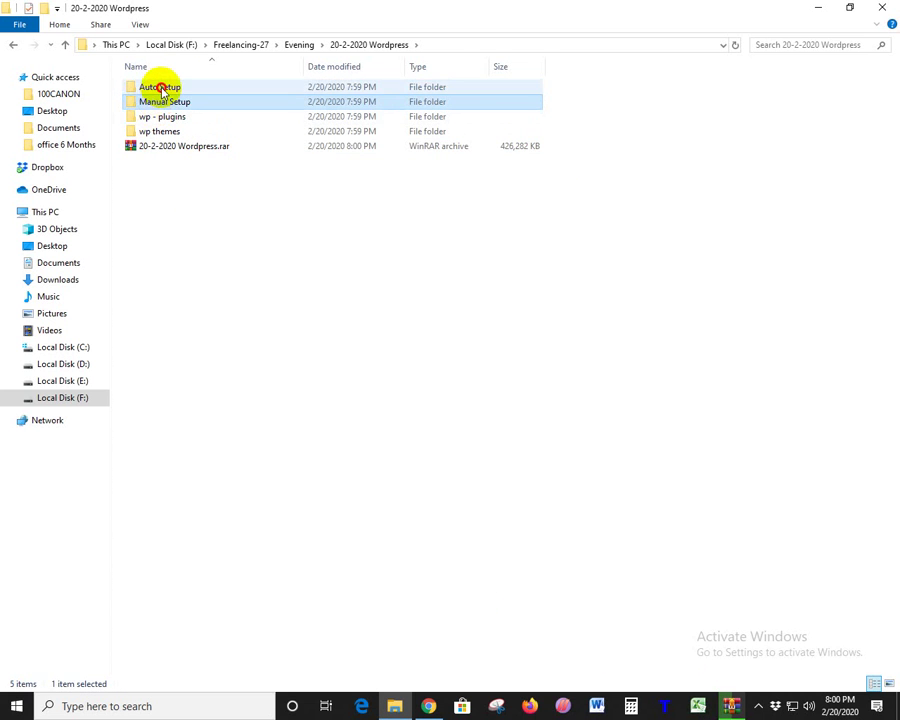
double_click(160, 89)
key("BackSpace")
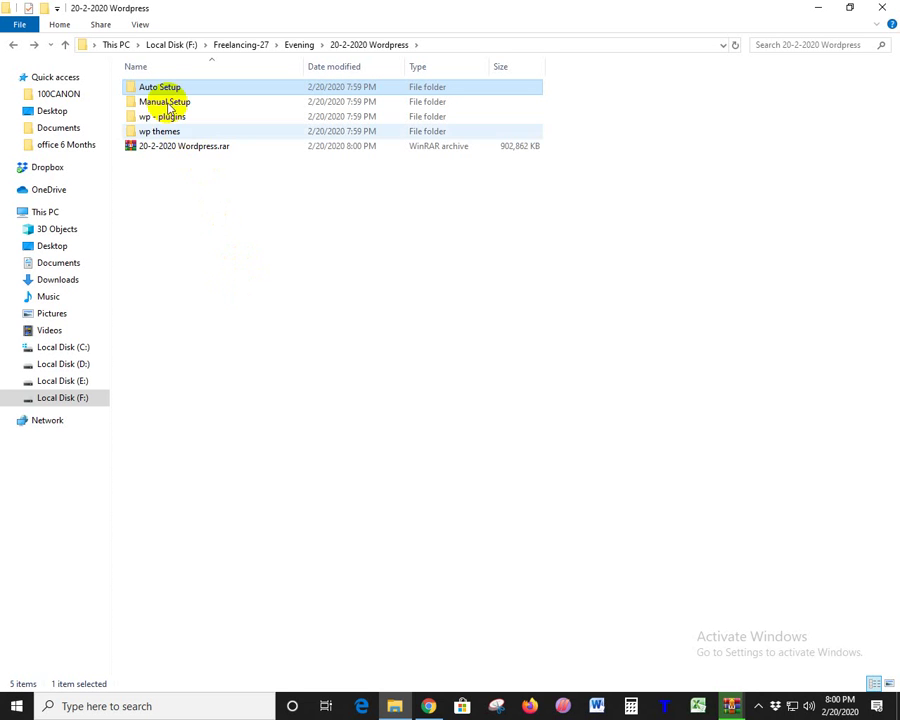
- Open the WordPress stack page from the Bitnami applications catalog
left_click(428, 706)
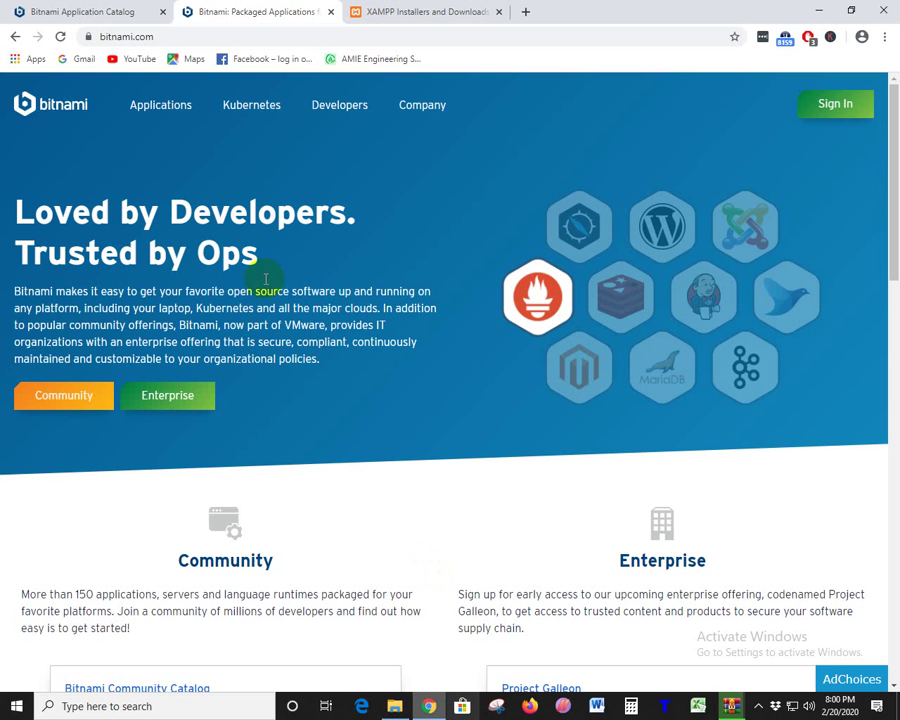
left_click(163, 105)
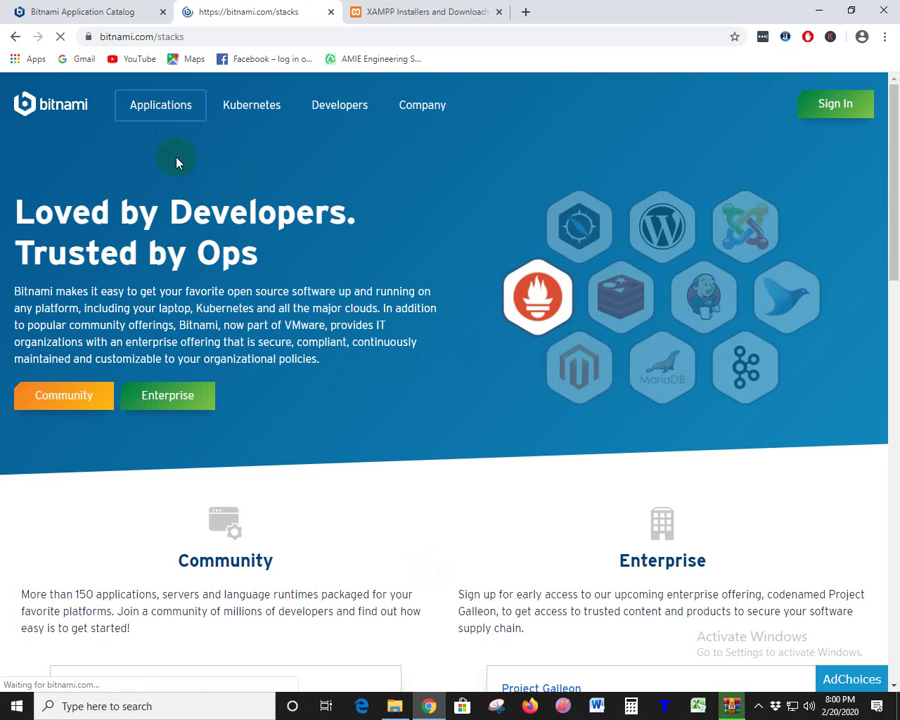
scroll(416, 360, "down", 2)
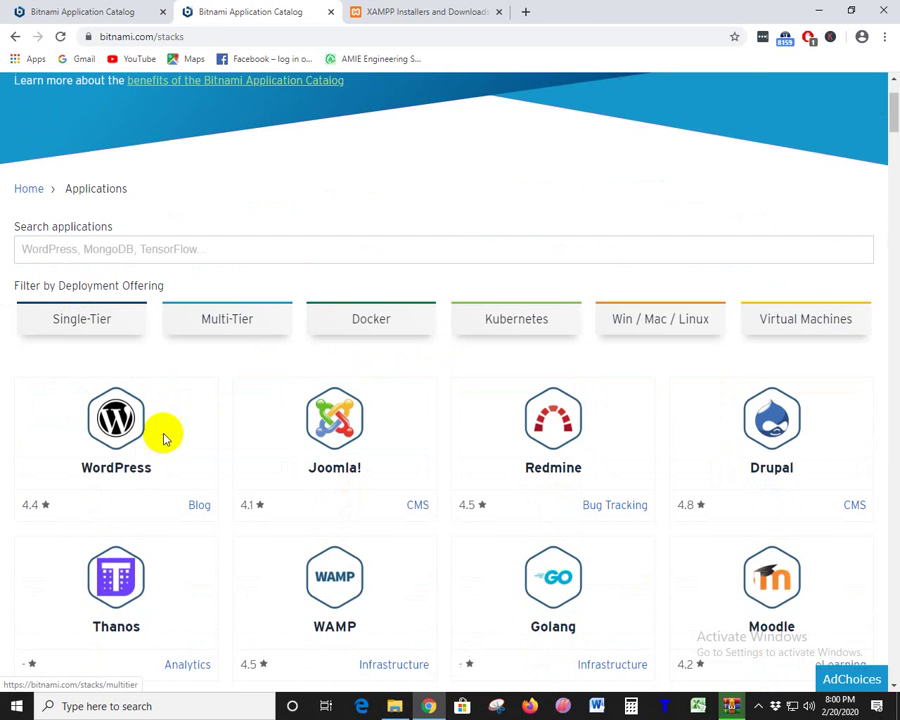
left_click(114, 470)
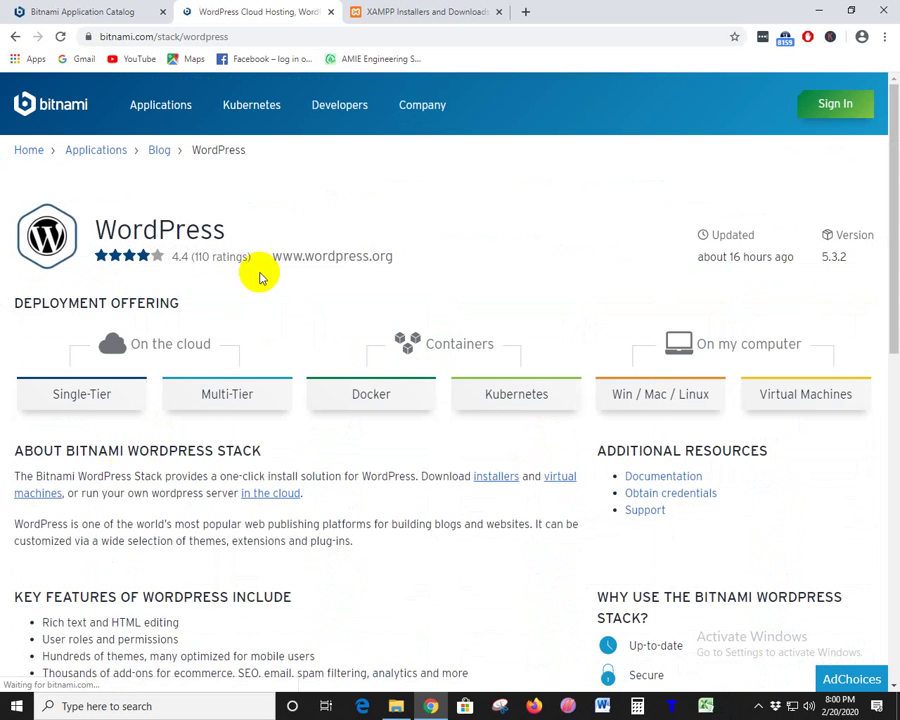
scroll(280, 274, "down", 2)
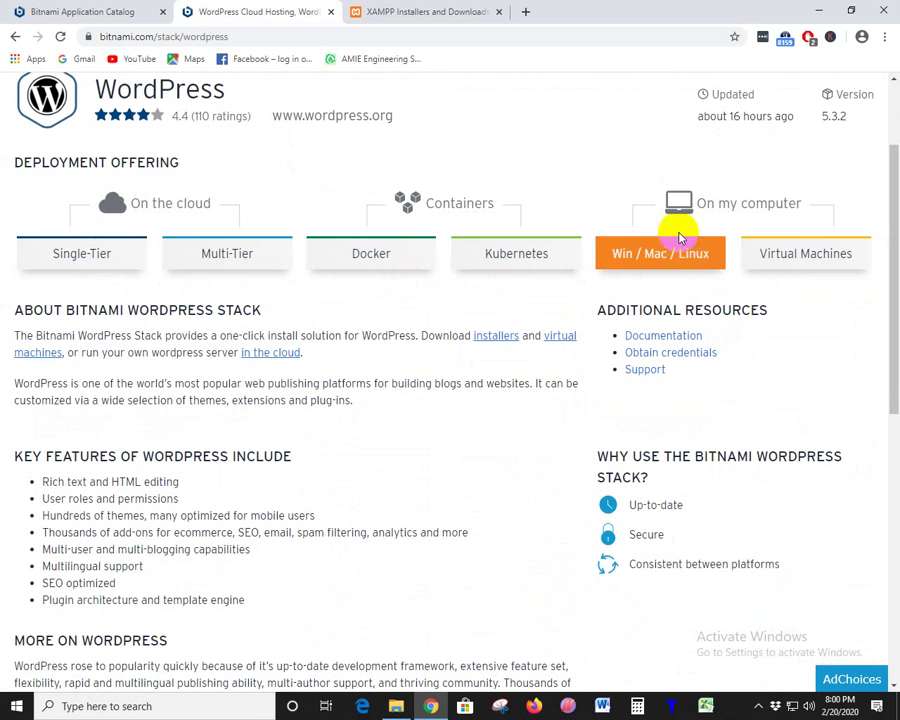
- Show the Win/Mac/Linux installers, pick Windows 64-bit and OS X VM 64-bit, then minimize Chrome
left_click(660, 260)
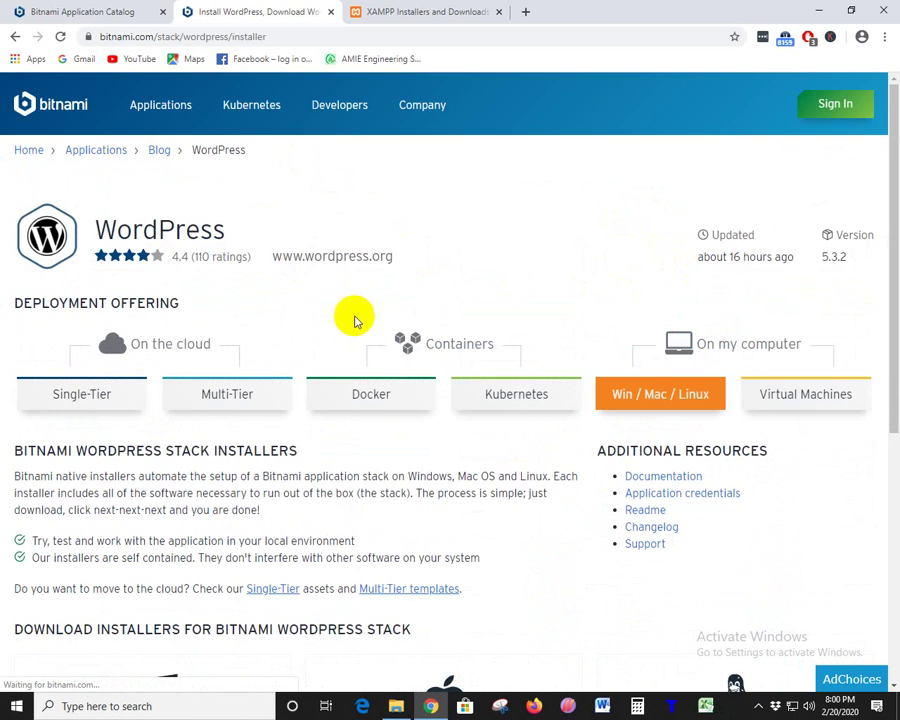
scroll(355, 320, "down", 5)
left_click(165, 320)
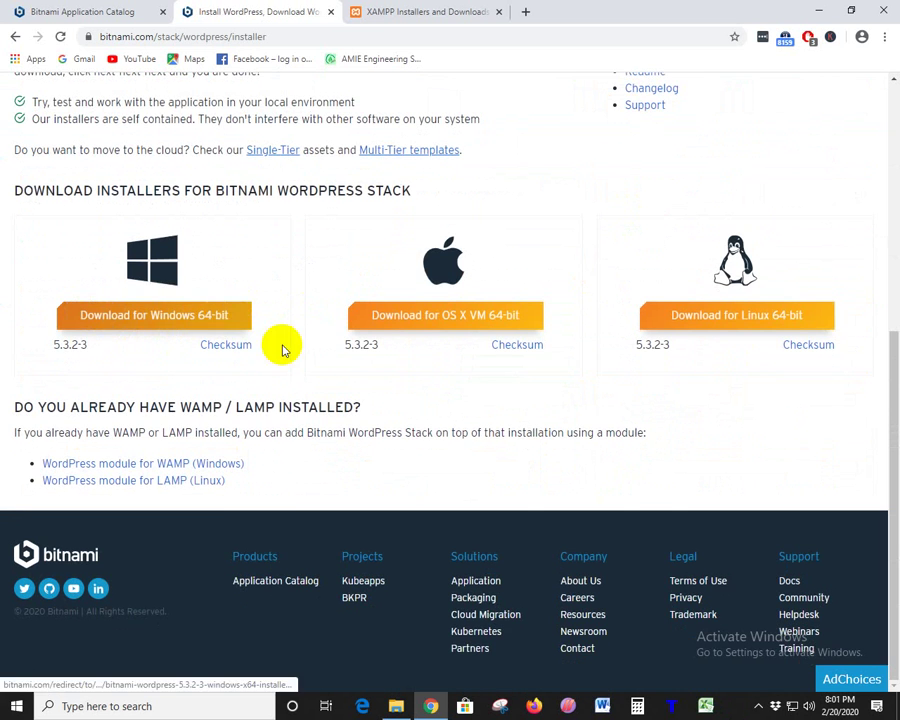
left_click(474, 336)
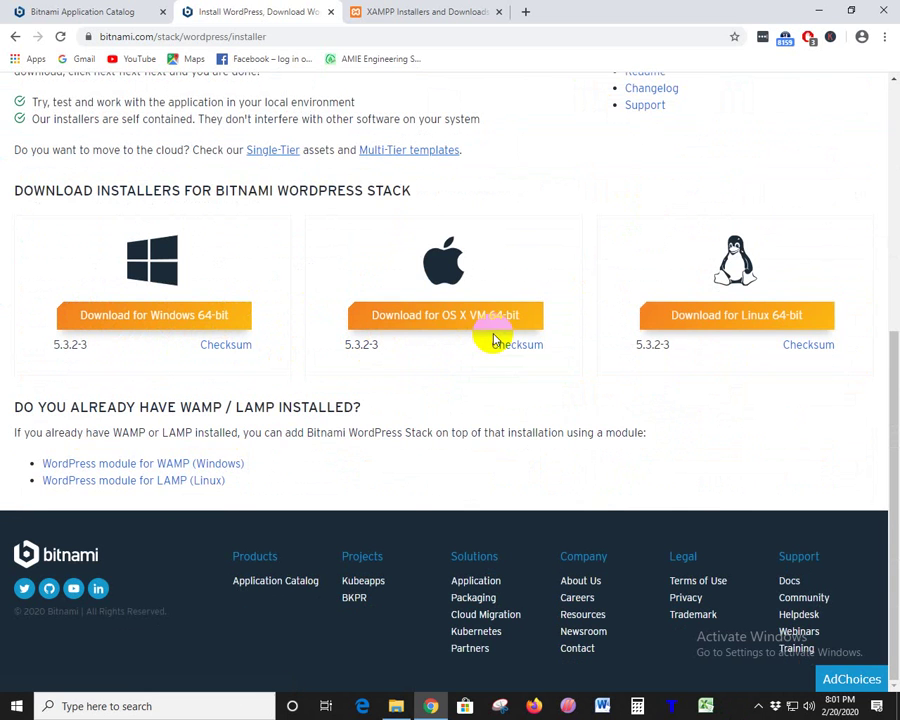
left_click(480, 320)
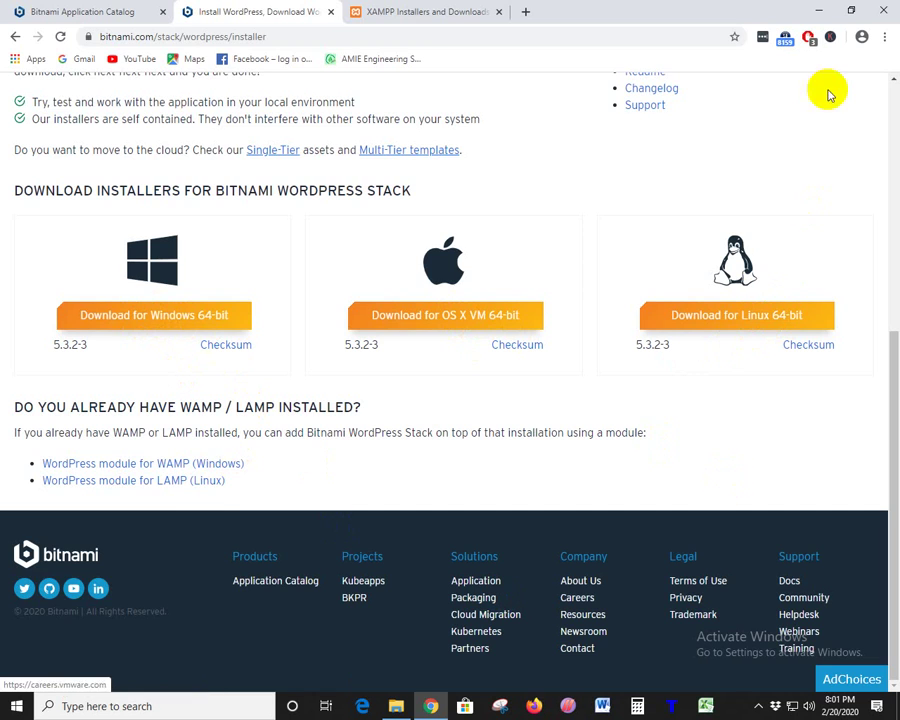
left_click(827, 14)
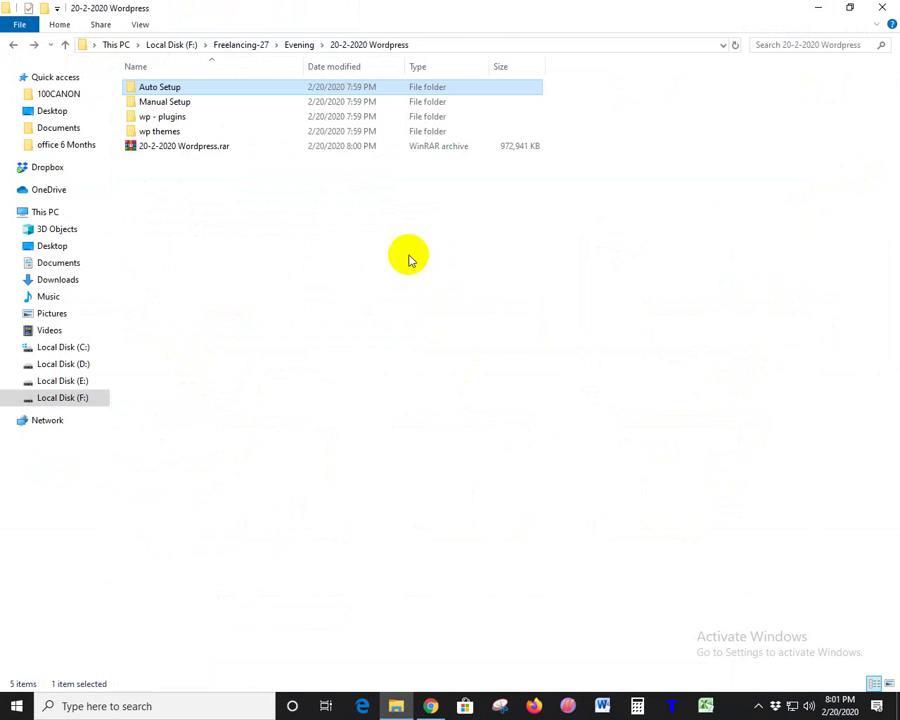
- View the full file names in Auto Setup by widening the Name column
double_click(170, 86)
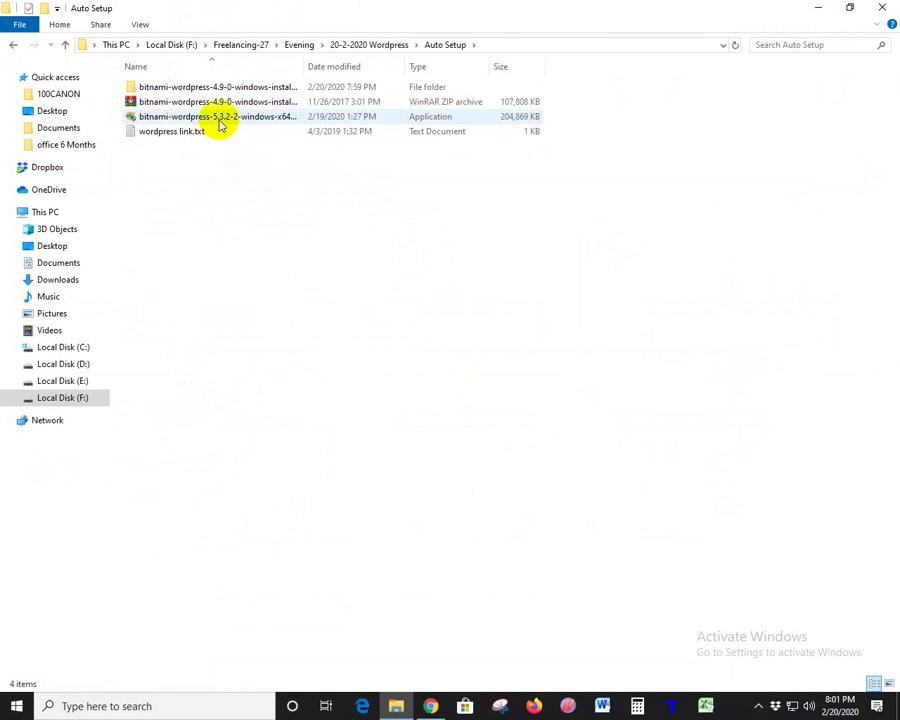
left_click(274, 216)
left_click_drag(306, 66, 527, 70)
left_click_drag(466, 74, 364, 64)
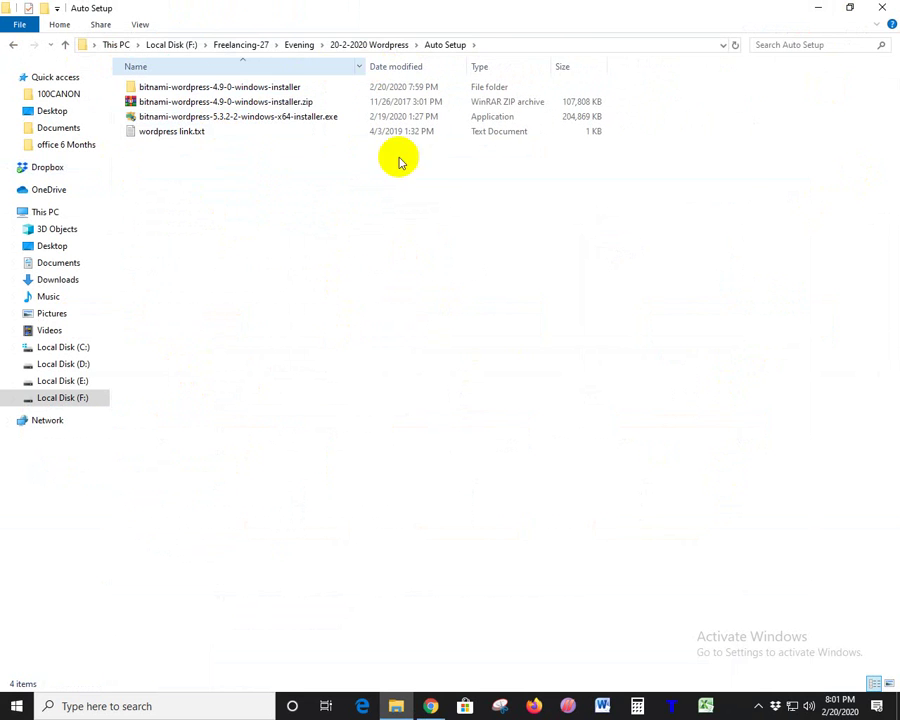
key("alt+Up")
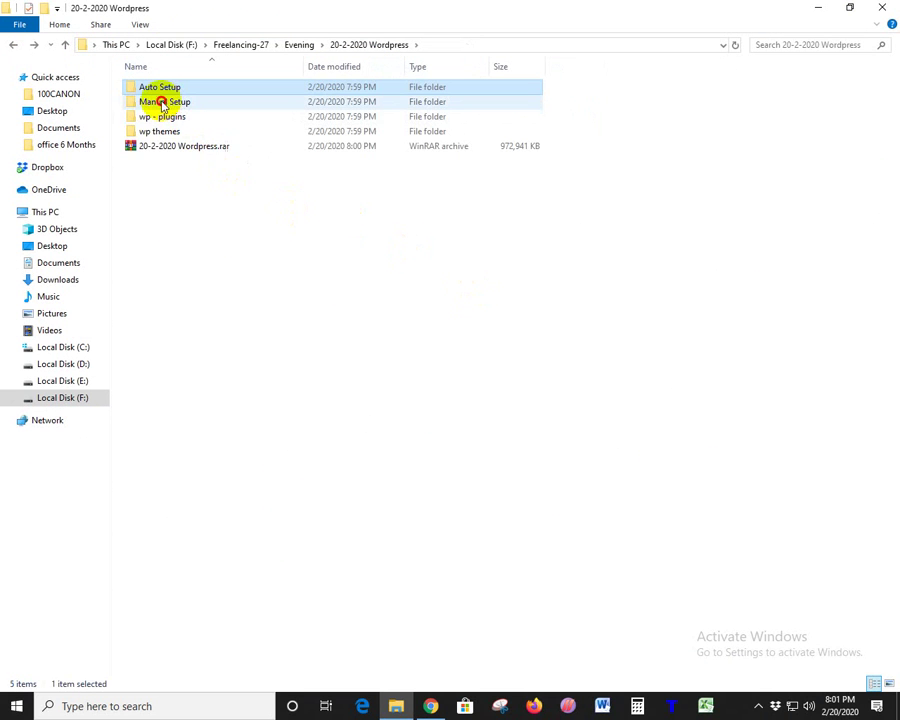
- Check the XAMPP installer in Manual Setup and return to 20-2-2020 Wordpress
double_click(163, 101)
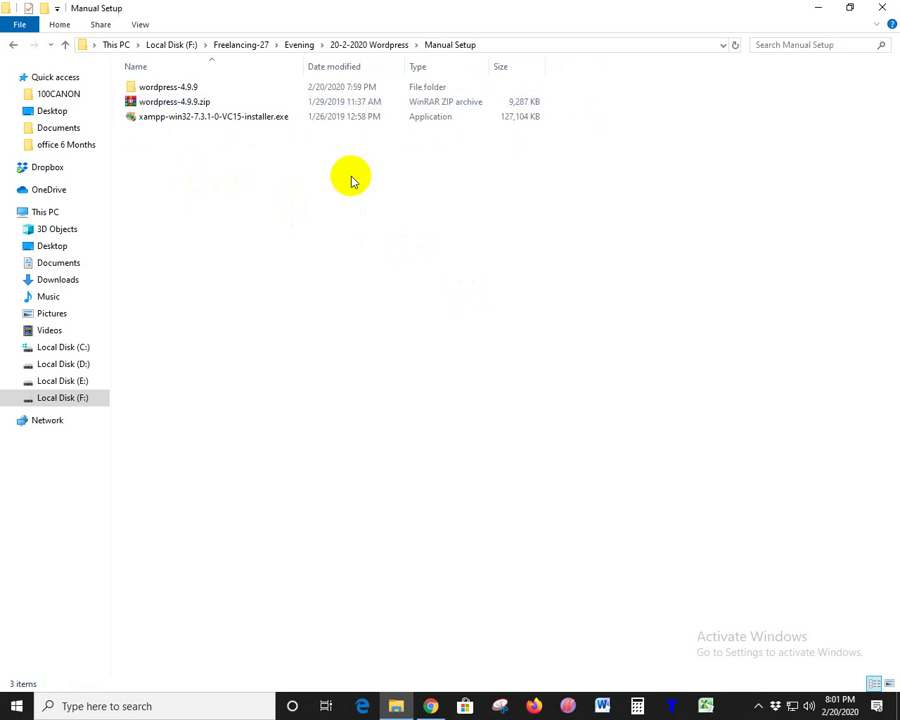
left_click(183, 120)
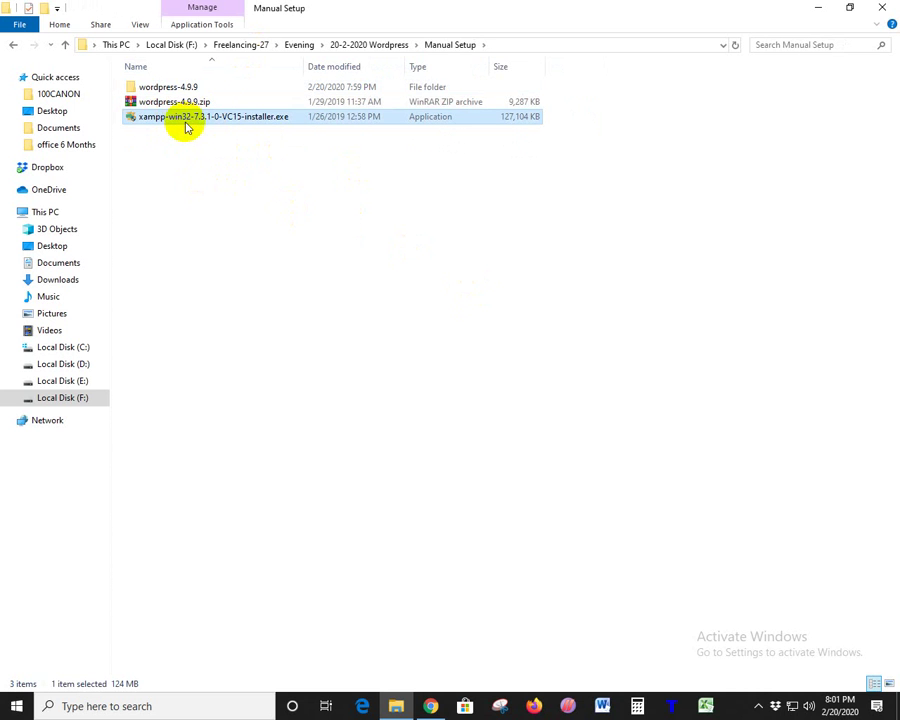
key("BackSpace")
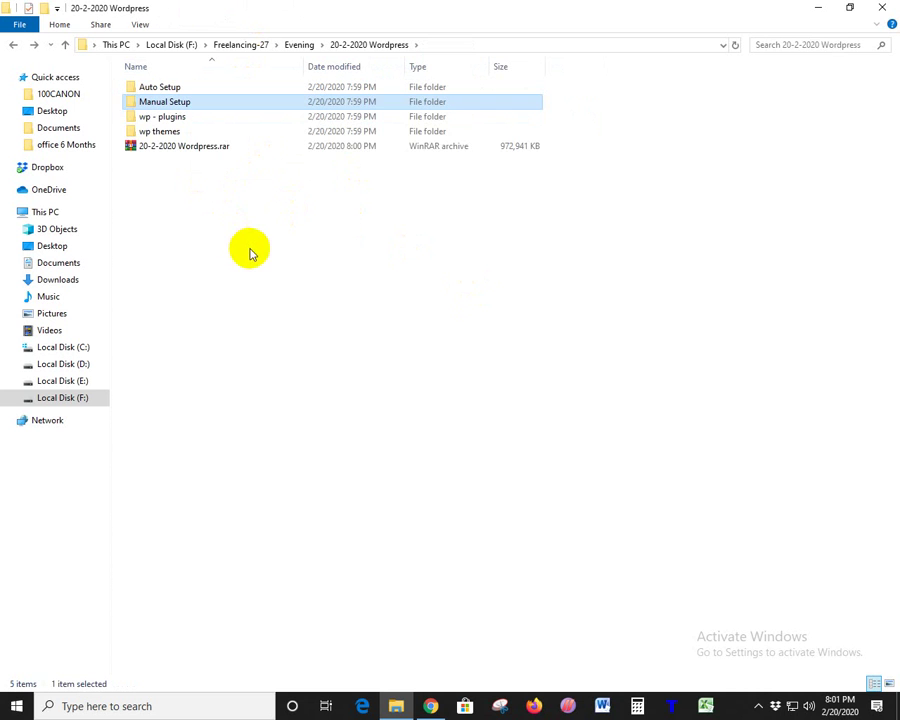
left_click(345, 301)
left_click(162, 101)
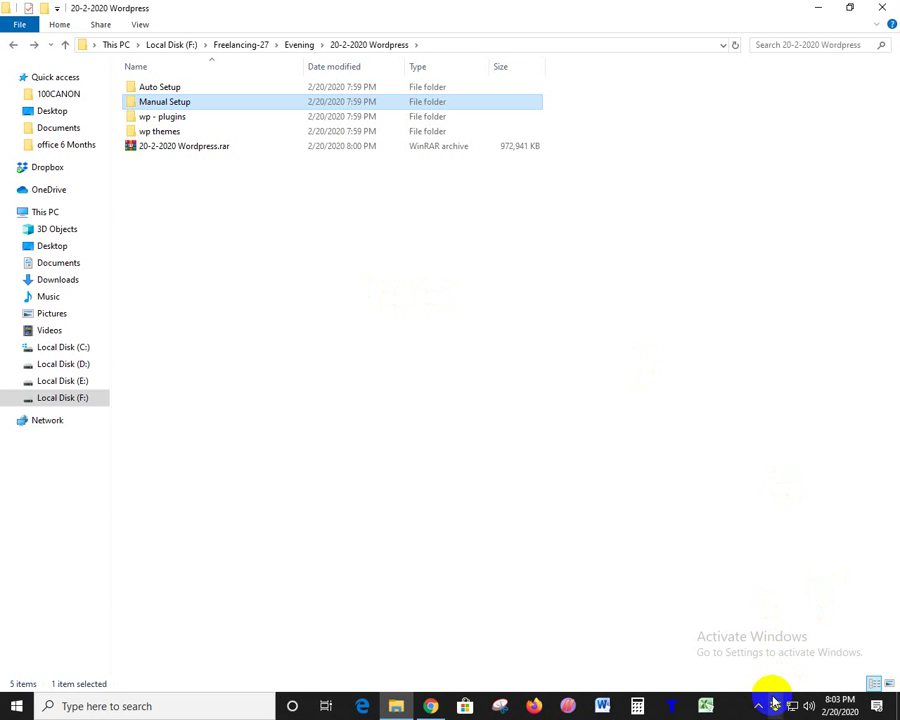
left_click(731, 467)
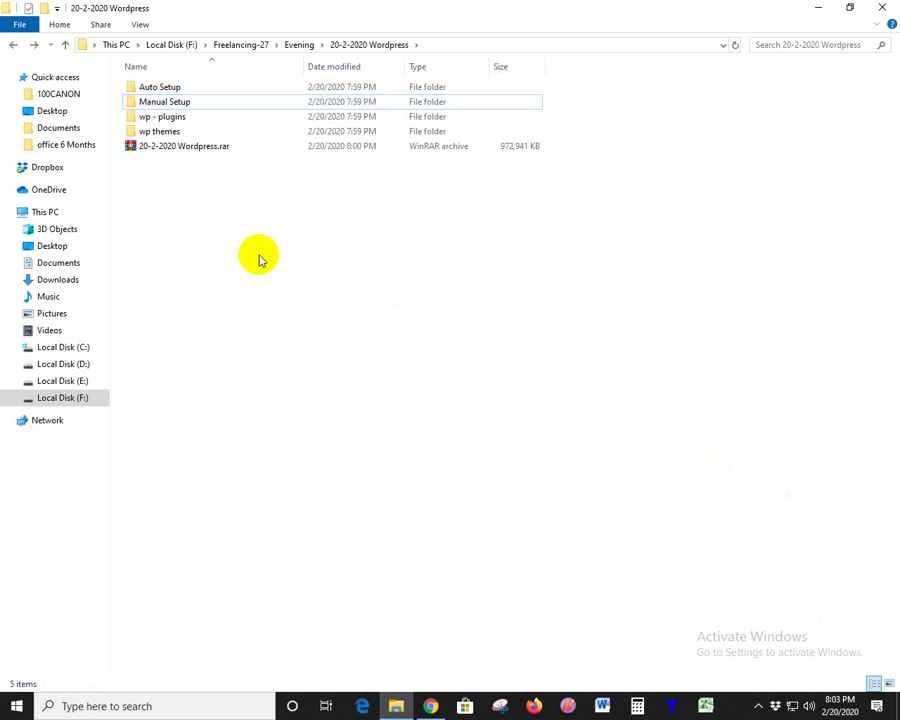
- Open Auto Setup and select the Bitnami WordPress 5.3.2-2 installer and the 4.9.0 installer folder
double_click(169, 101)
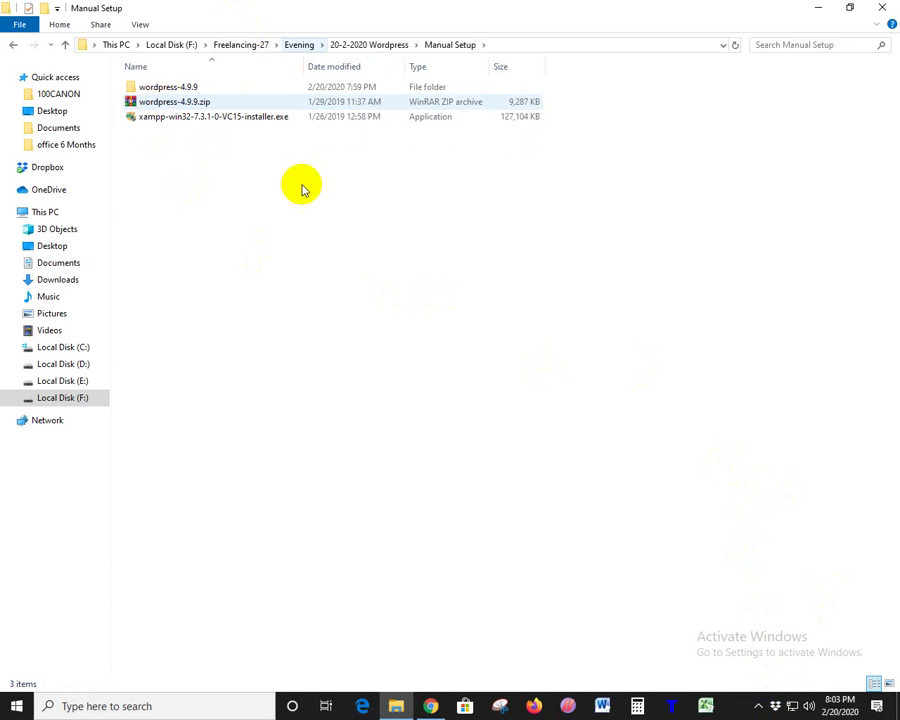
key("alt+Left")
left_click(159, 86)
double_click(159, 86)
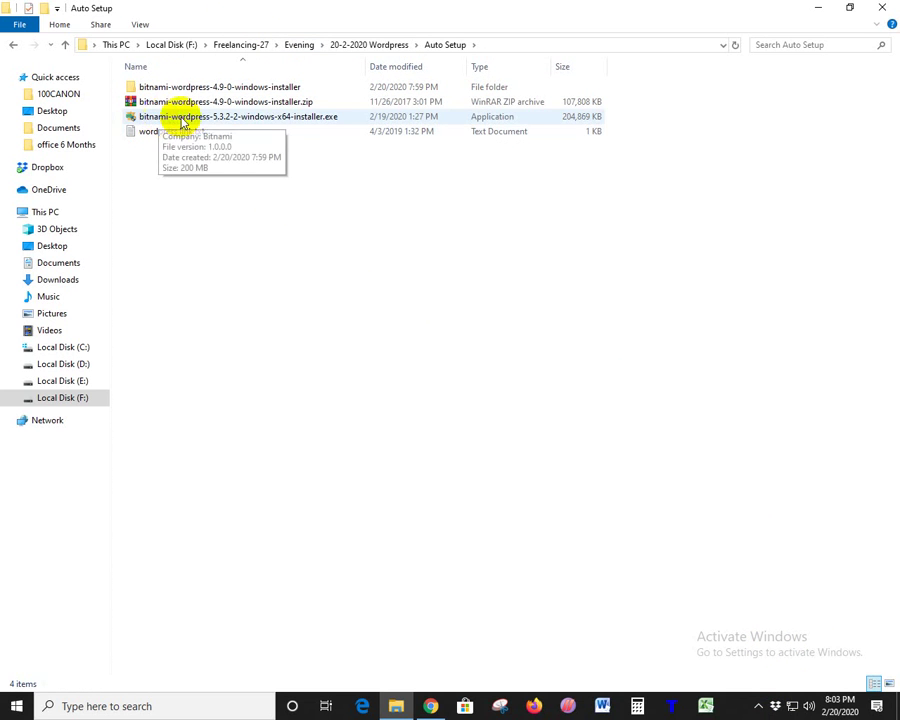
left_click(220, 122)
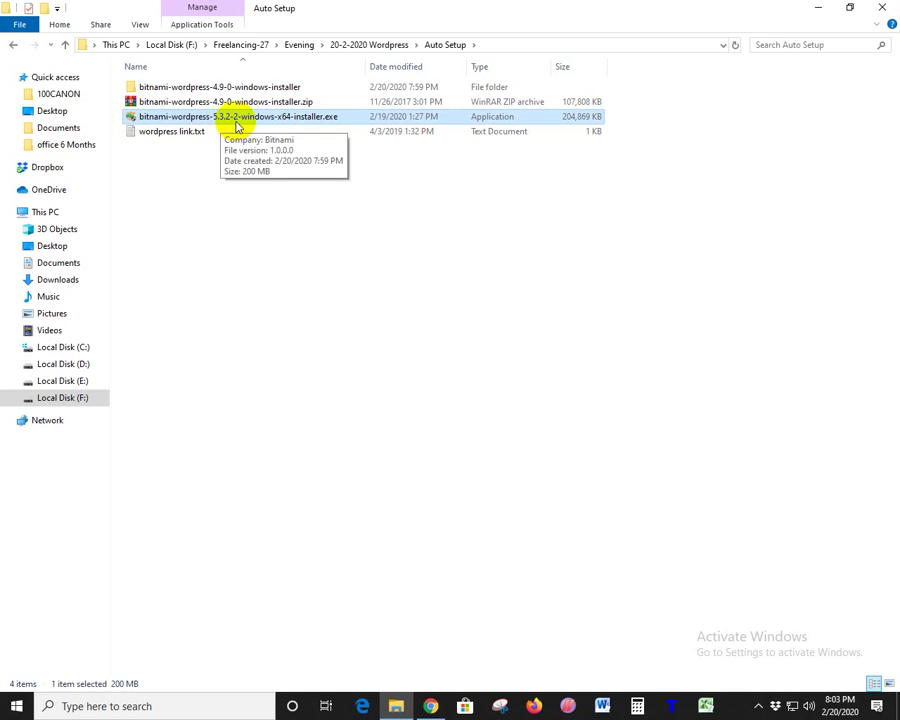
left_click(218, 87)
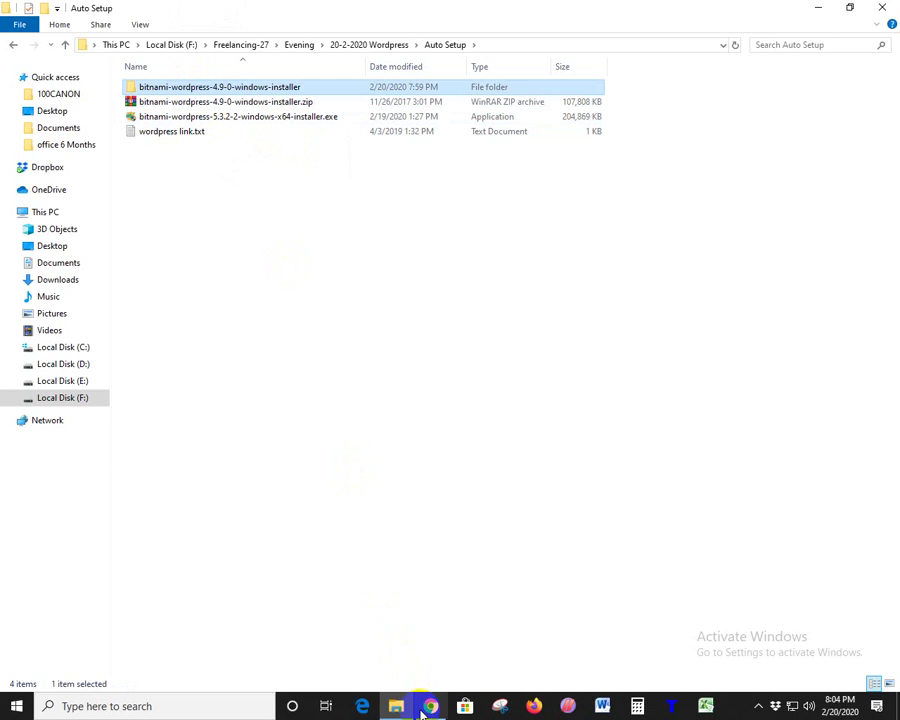
left_click(428, 706)
- In a new tab, go to wordpress.org and open Plugins, highlighting the 55,748 count
left_click(526, 13)
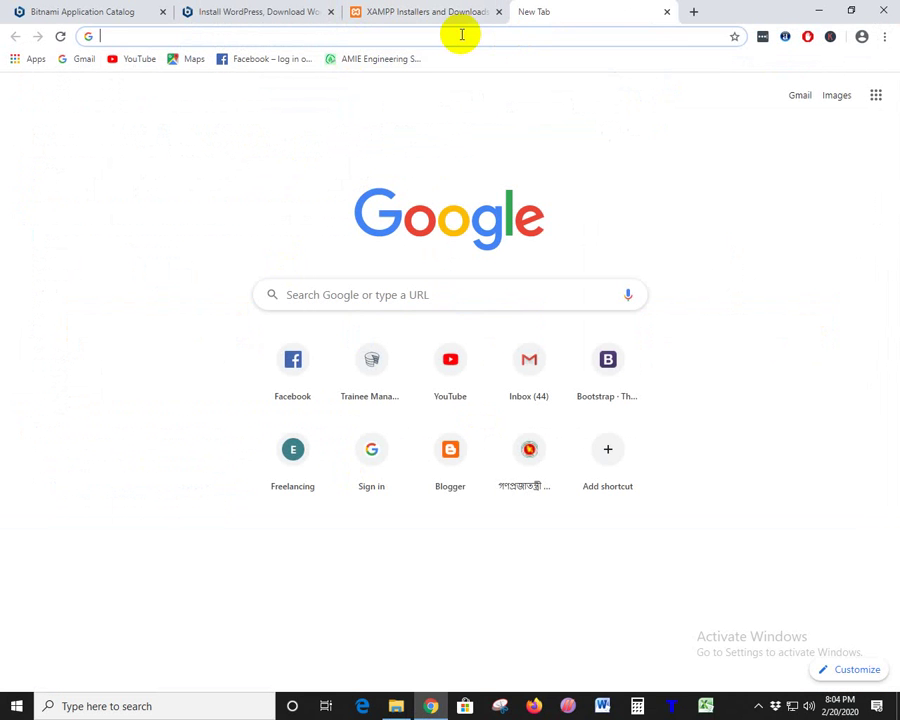
type("wo")
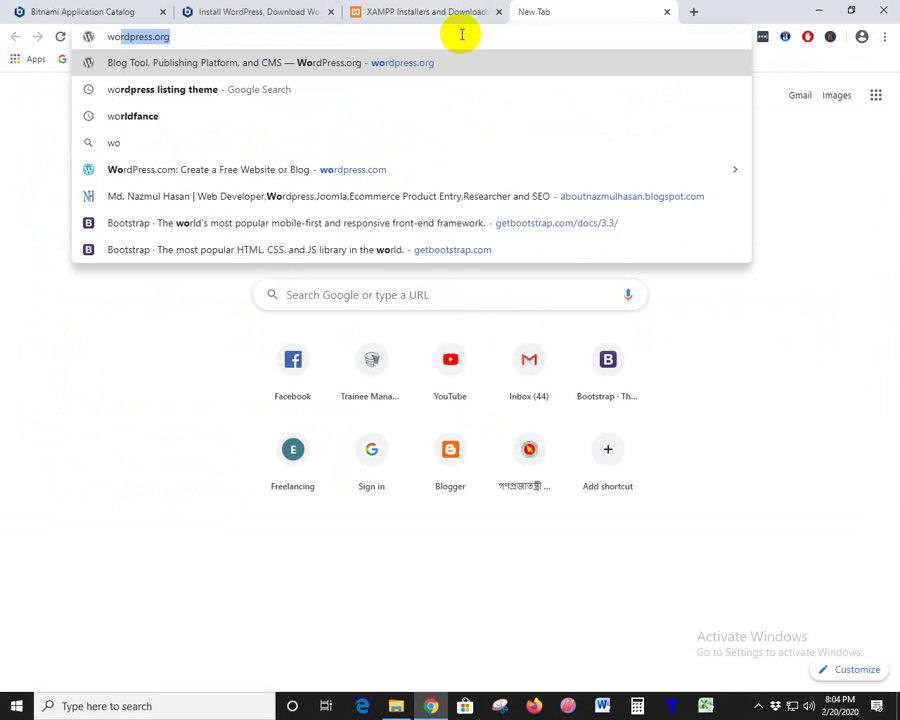
type("rdpress")
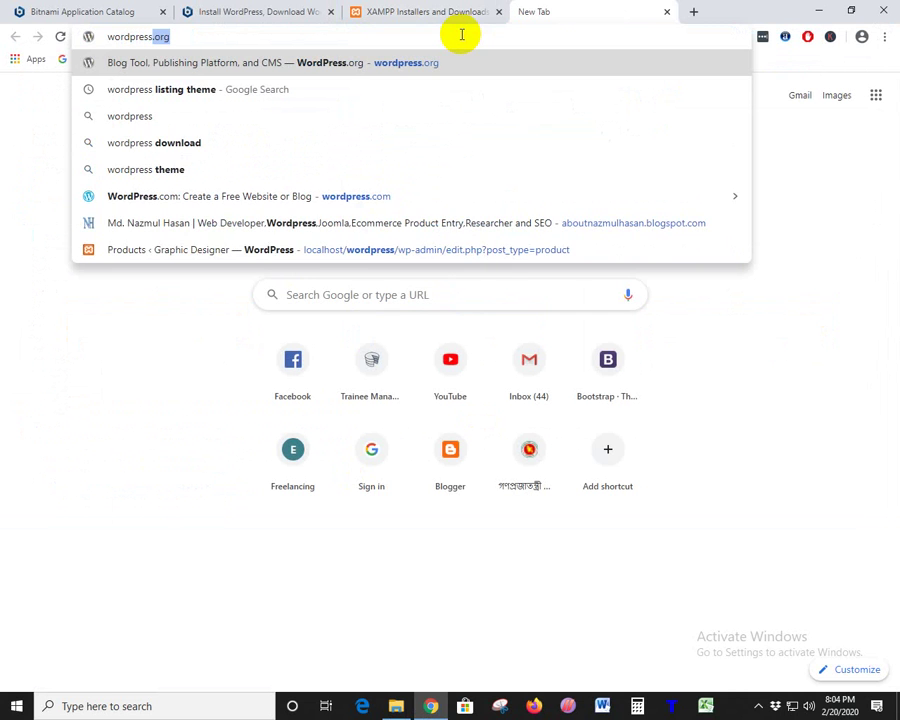
key("Return")
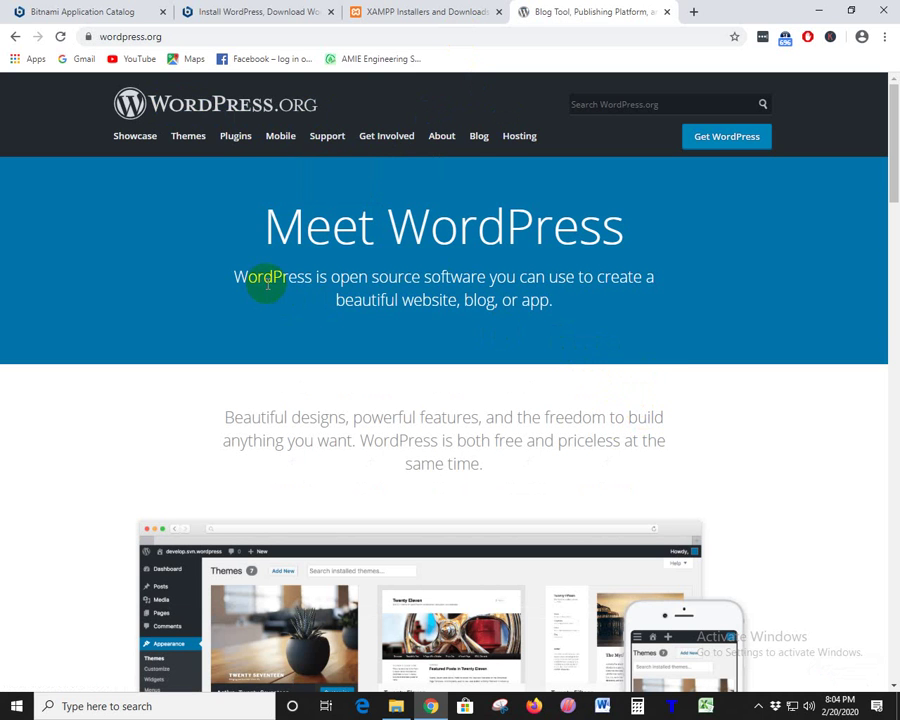
left_click(236, 137)
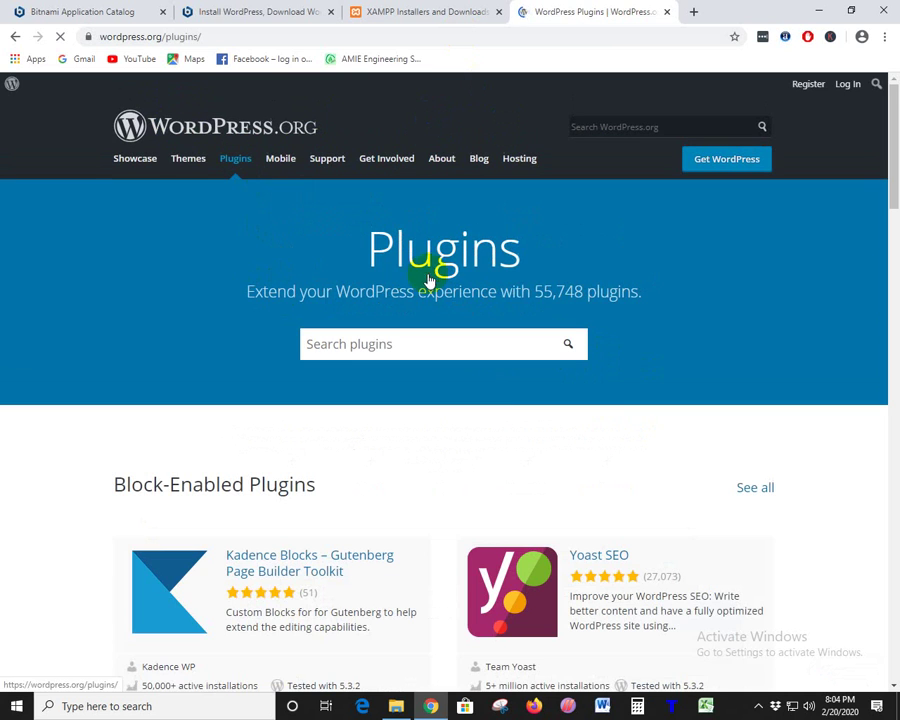
left_click_drag(536, 291, 580, 290)
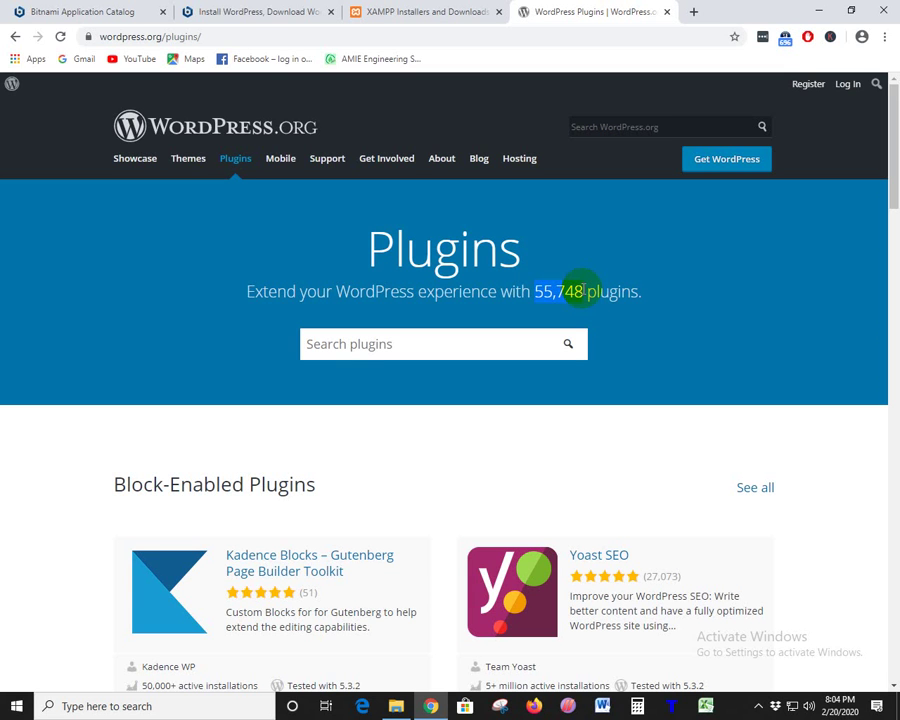
left_click(584, 291)
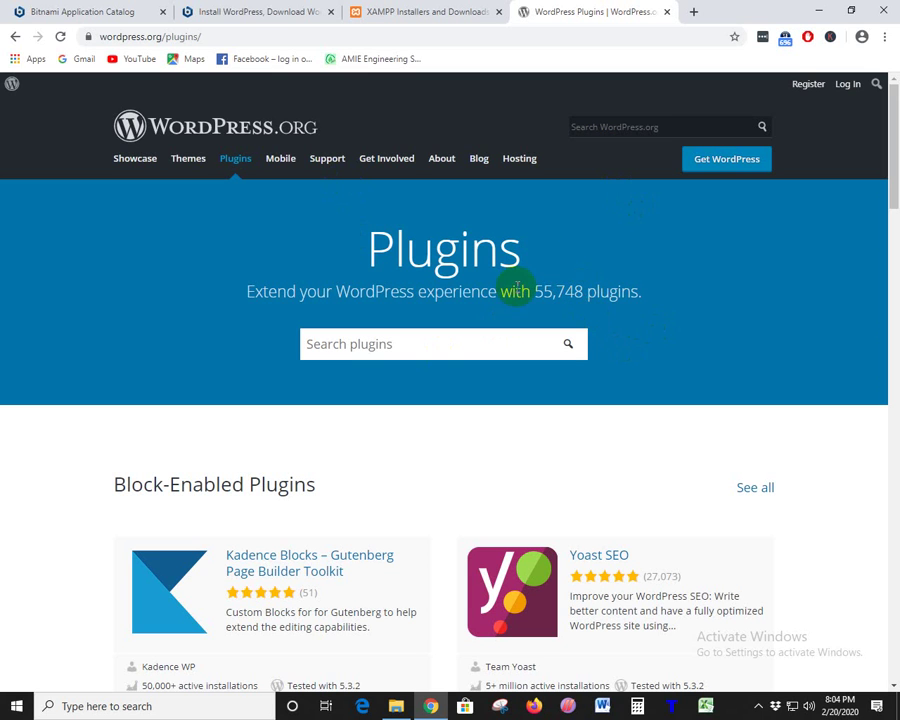
- Open the WordPress 5.3.2 download page, briefly checking the Bitnami installer in File Explorer
left_click(722, 168)
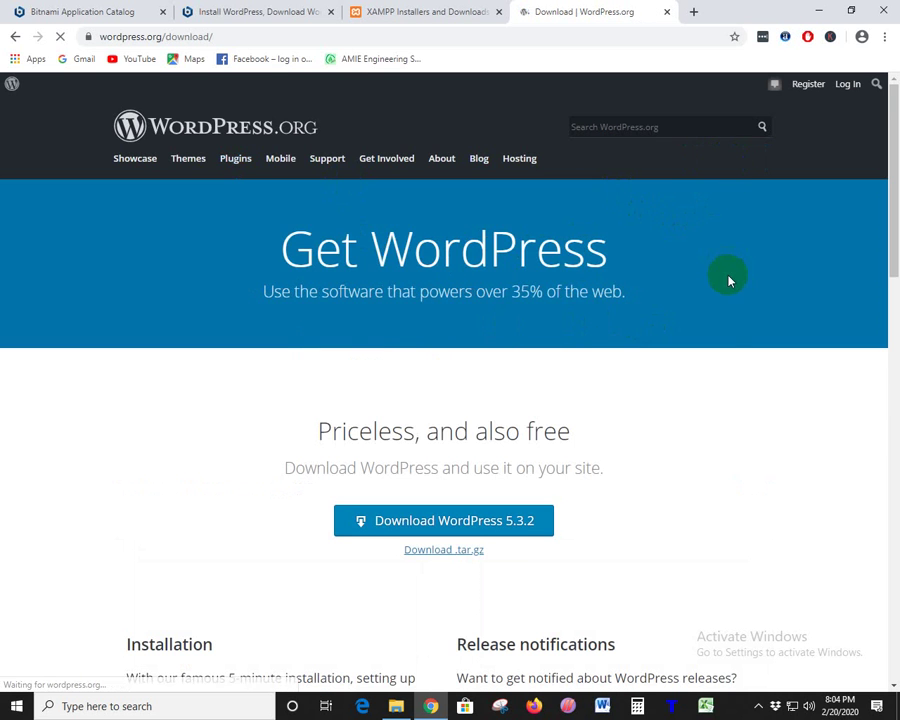
scroll(729, 279, "down", 3)
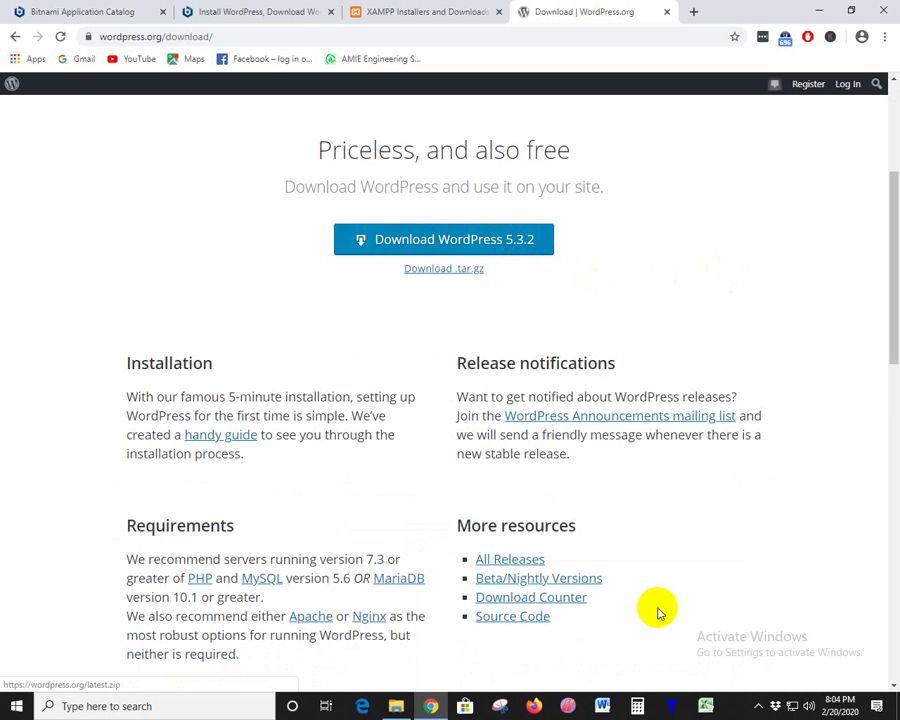
left_click(396, 706)
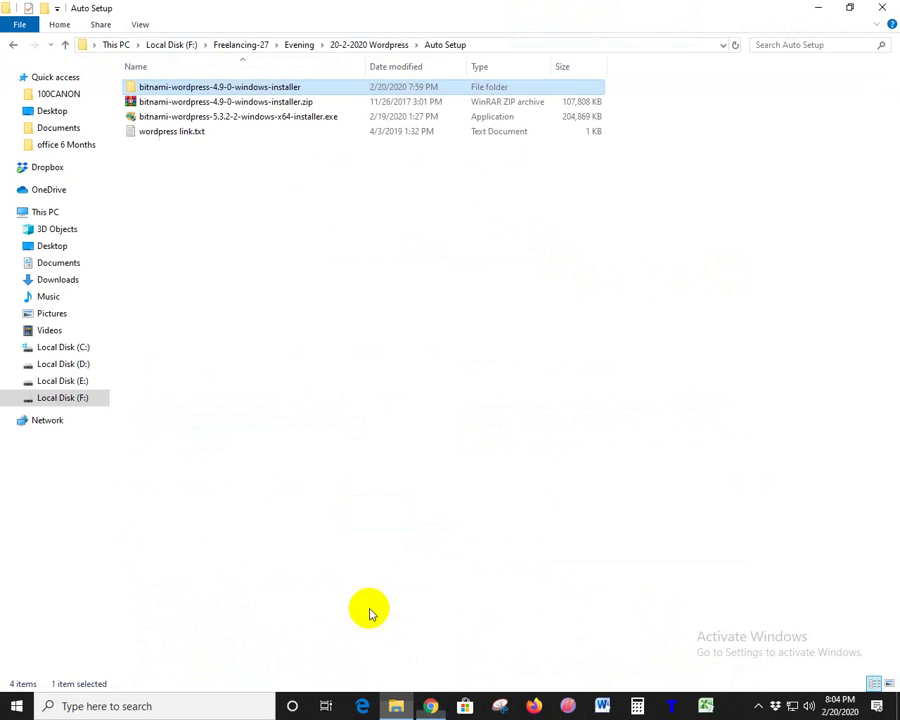
left_click(207, 117)
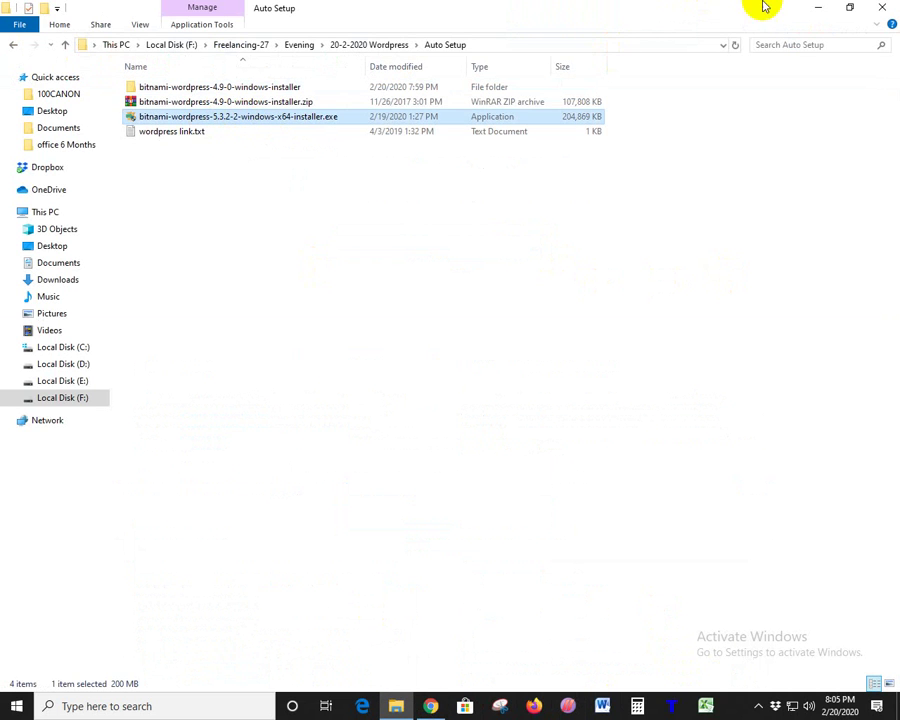
left_click(818, 8)
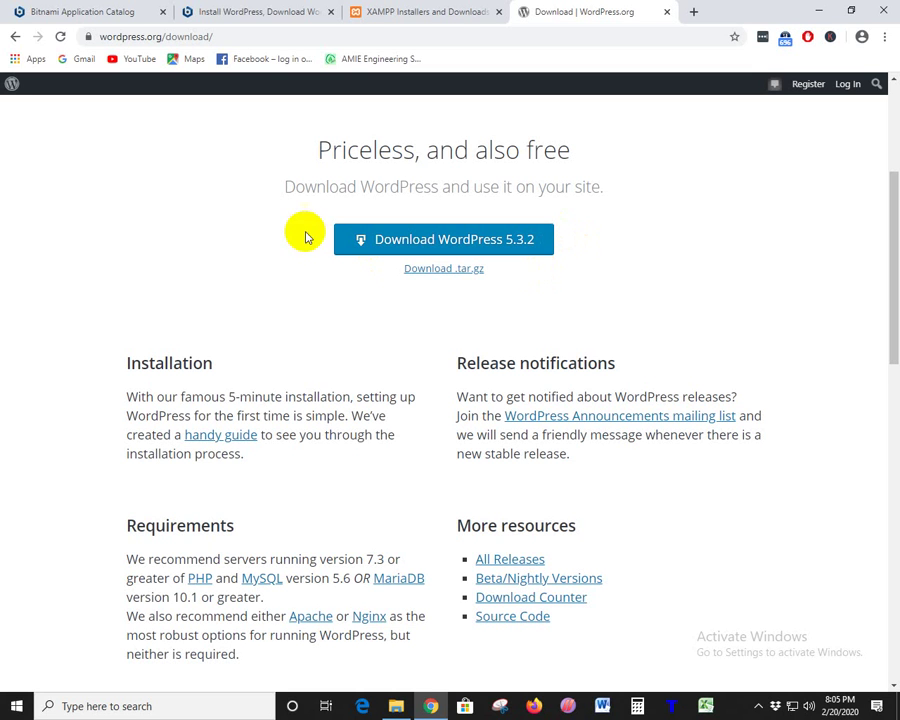
left_click(471, 233)
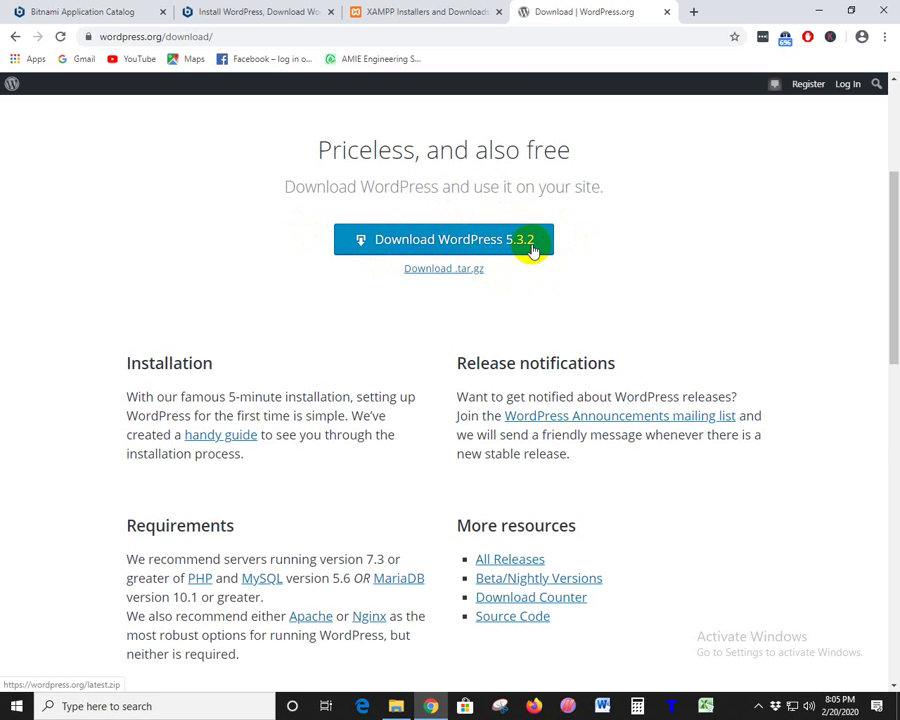
scroll(533, 252, "down", 3)
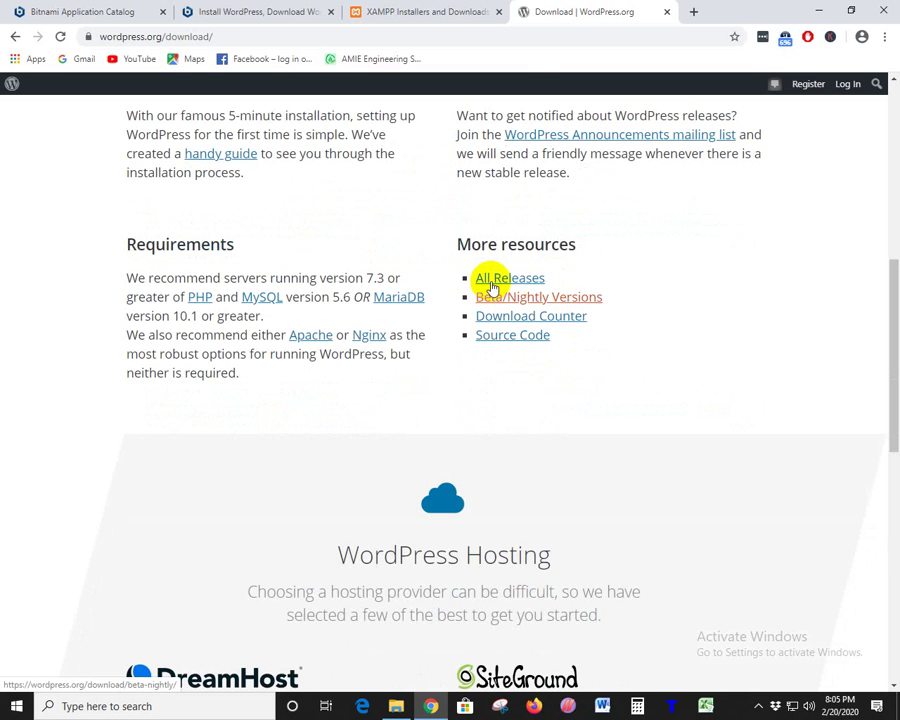
- Open the WordPress releases list and highlight the July 5 and August 2, 2018 dates
left_click(508, 281)
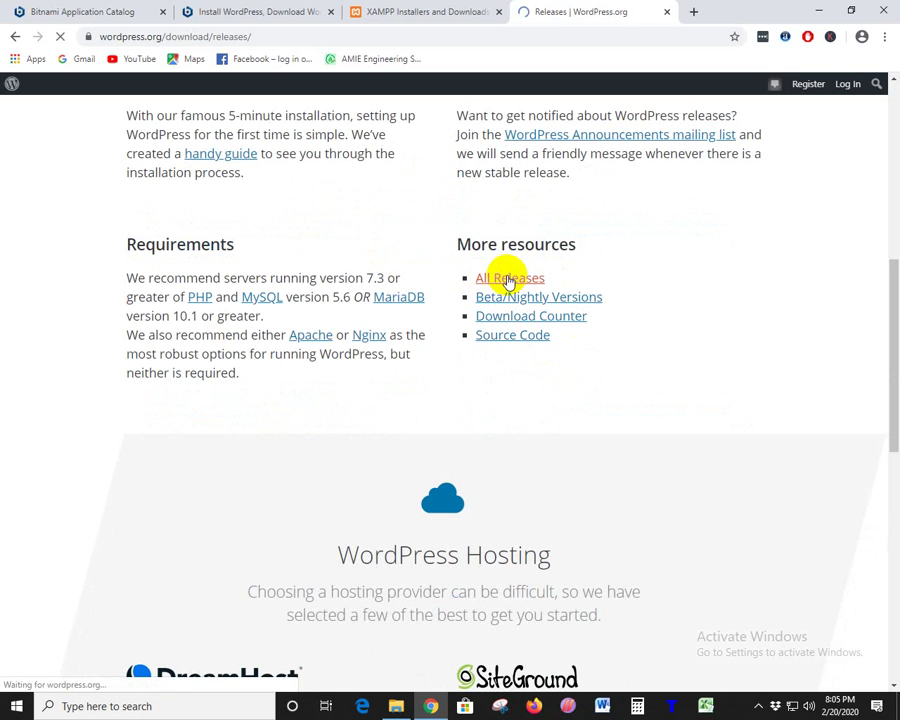
scroll(426, 372, "down", 4)
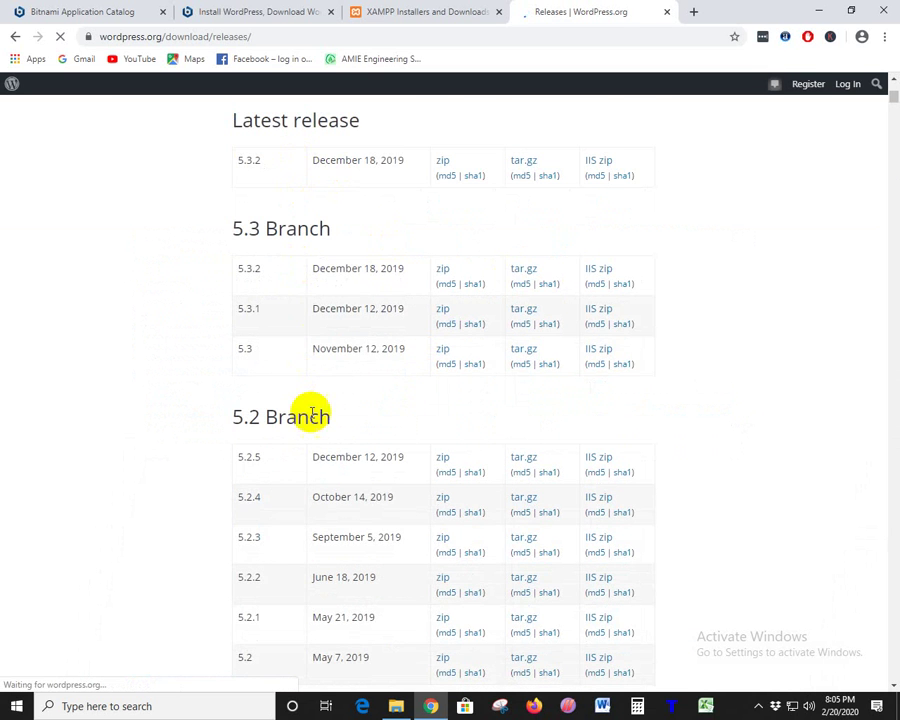
scroll(310, 415, "down", 12)
scroll(312, 417, "up", 4)
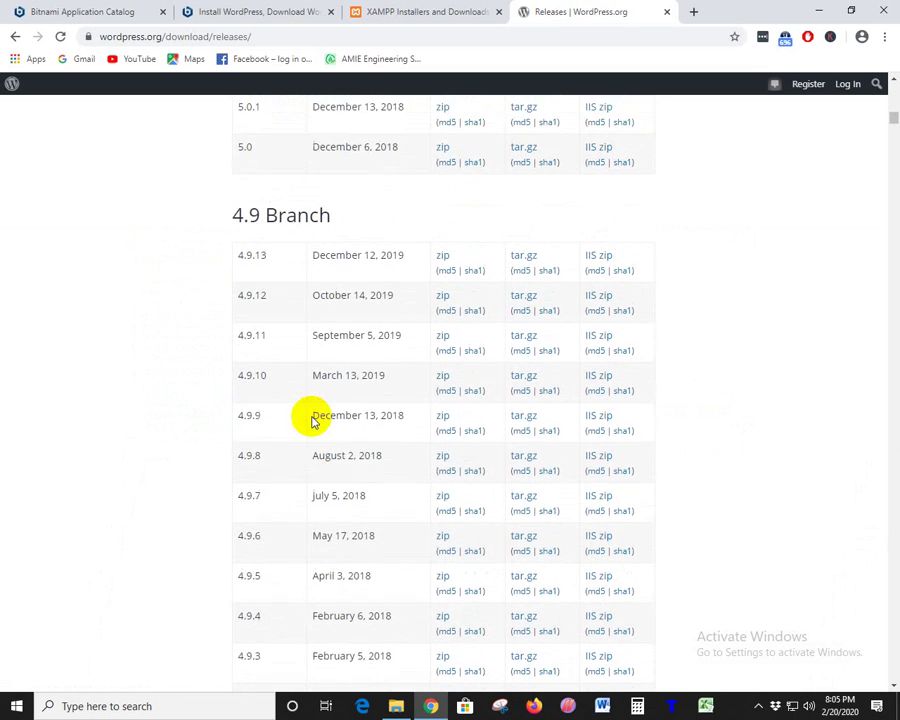
scroll(312, 420, "down", 5)
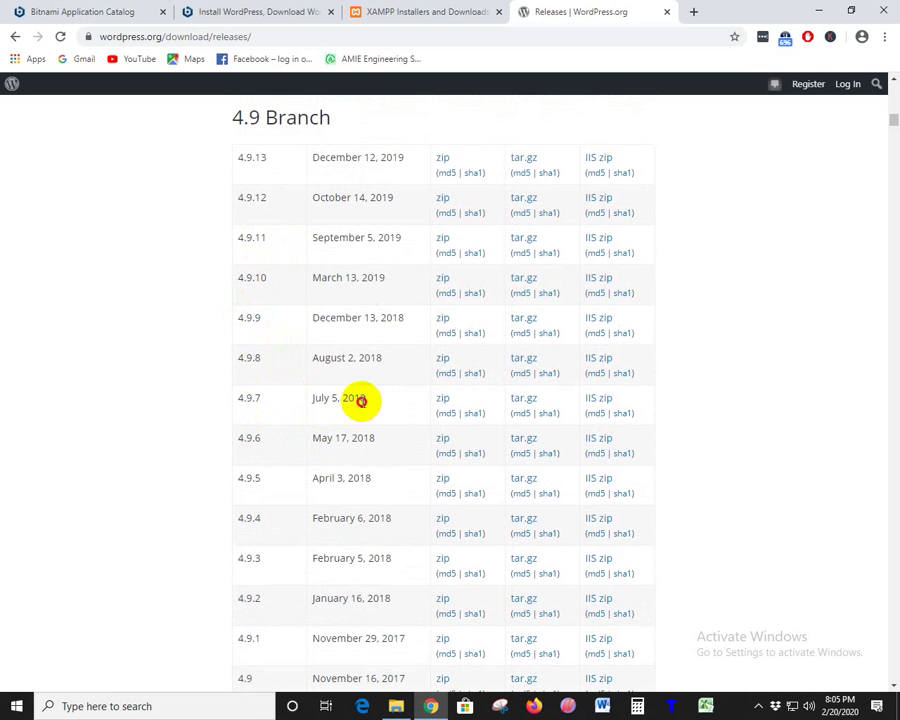
left_click_drag(362, 402, 303, 404)
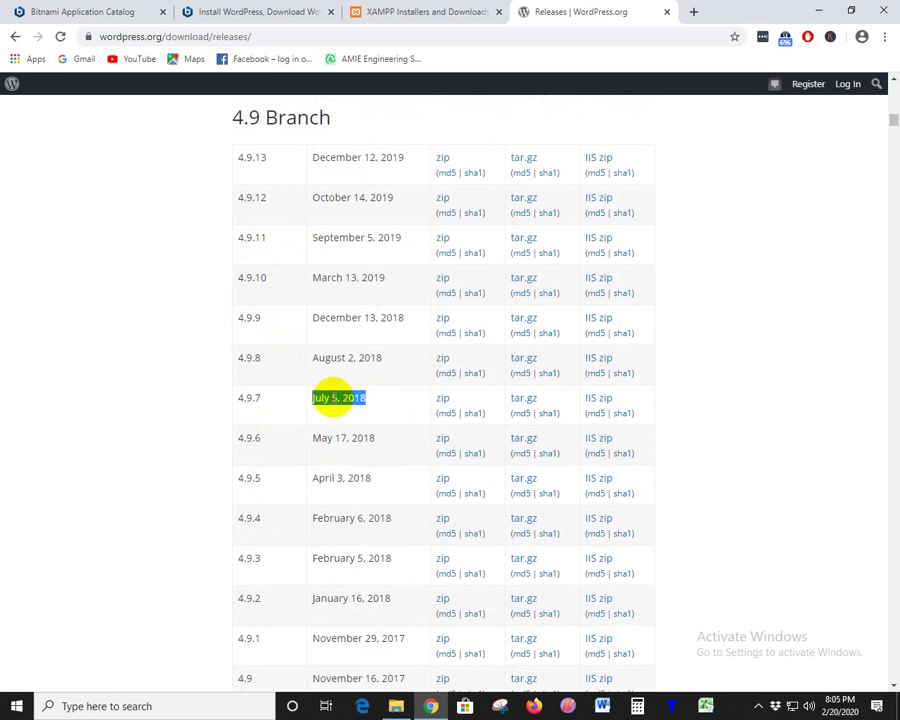
left_click(338, 390)
left_click_drag(377, 359, 285, 364)
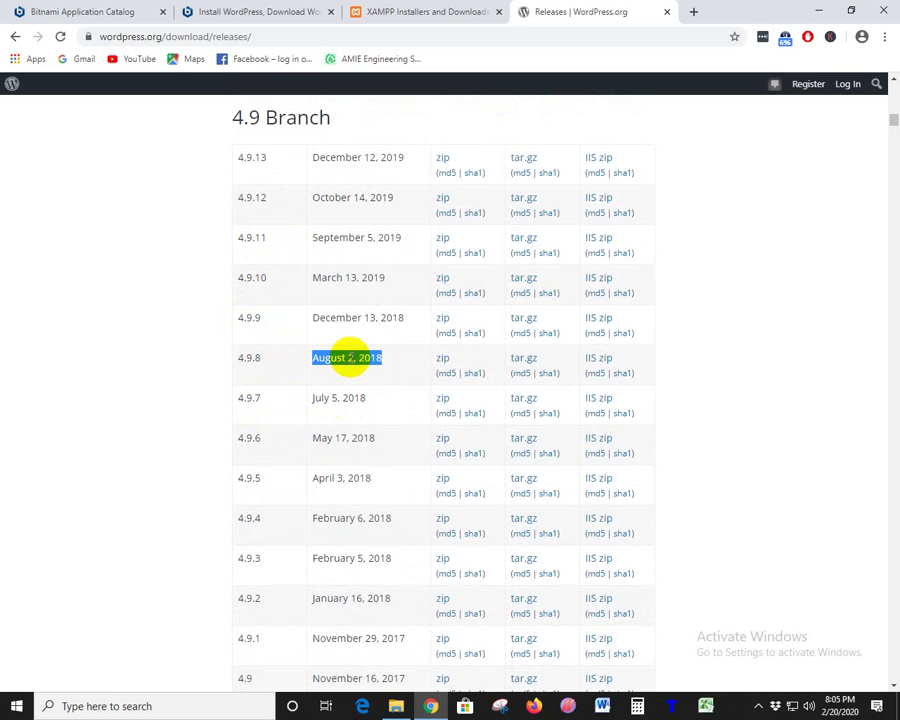
left_click(362, 357)
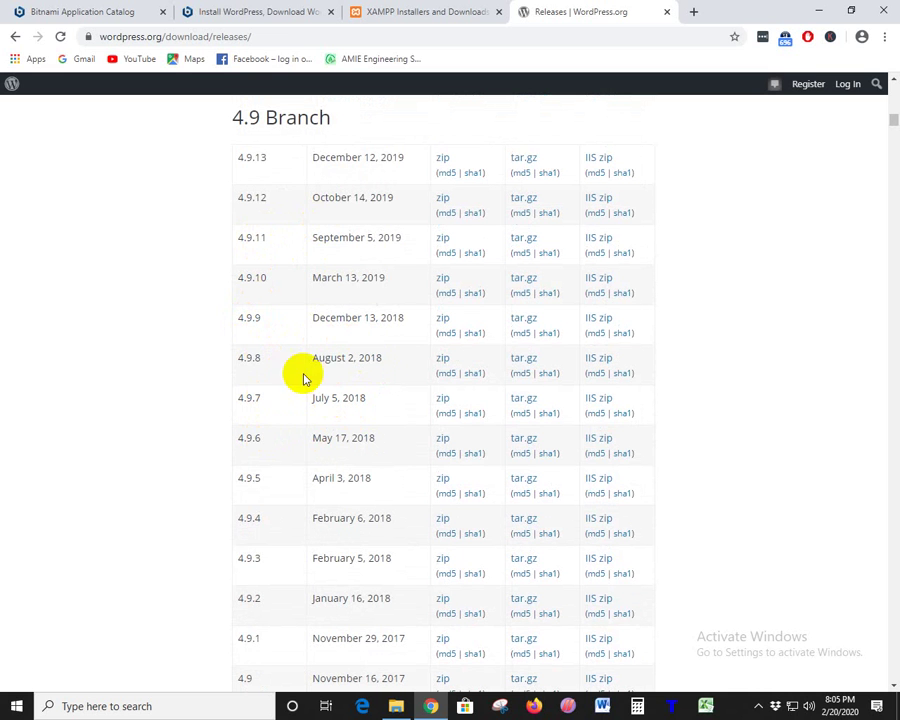
- Highlight the 5.0 Branch rows and Latest release, then return to the Download page
scroll(292, 535, "down", 2)
scroll(288, 524, "down", 2)
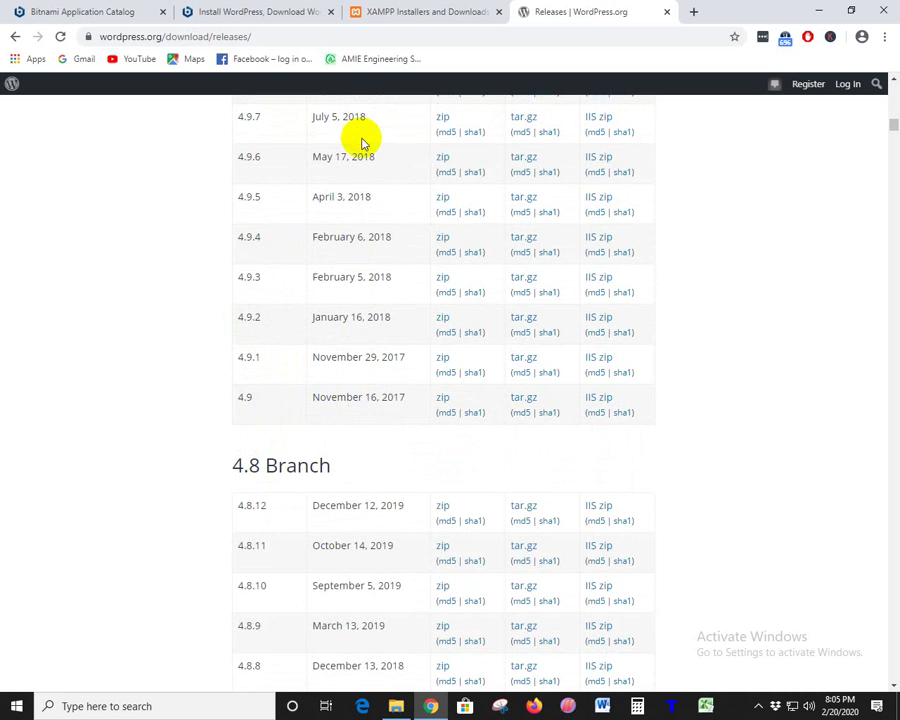
scroll(386, 410, "up", 8)
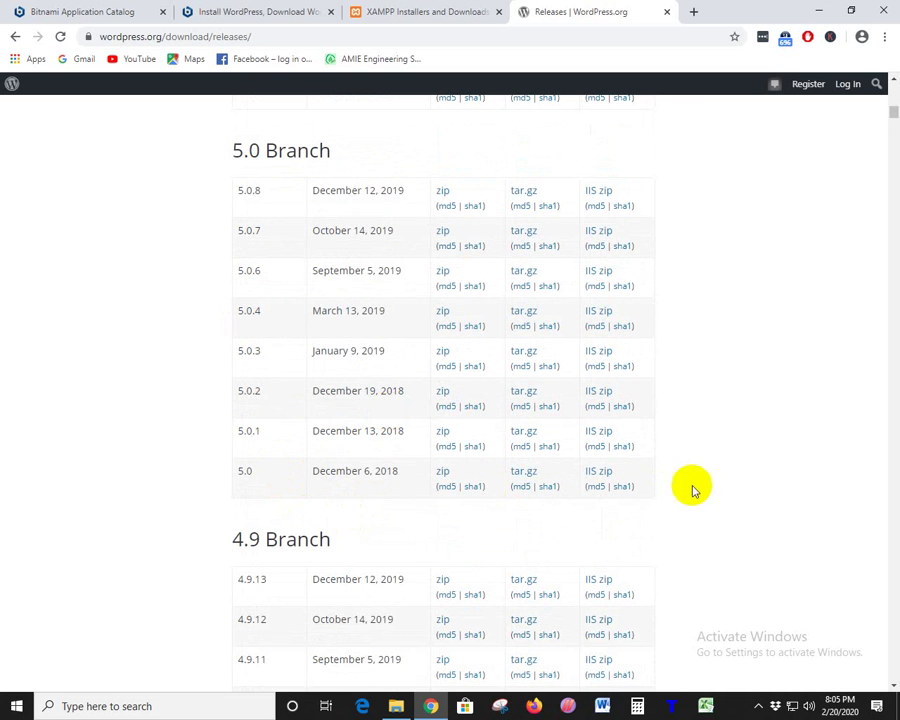
left_click_drag(651, 484, 234, 114)
scroll(415, 398, "up", 8)
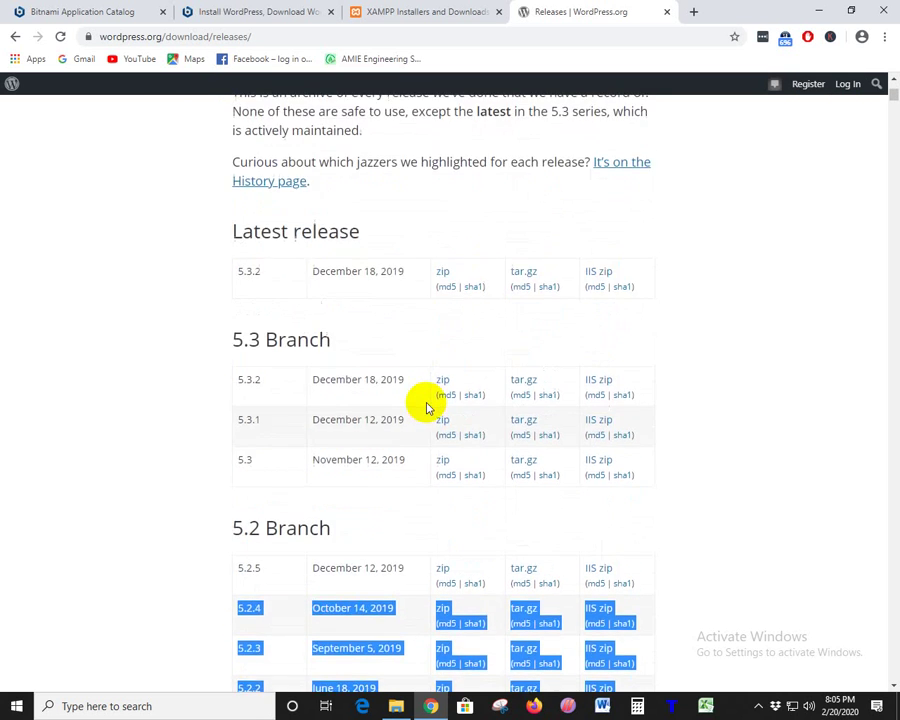
scroll(427, 407, "down", 3)
left_click_drag(240, 234, 374, 234)
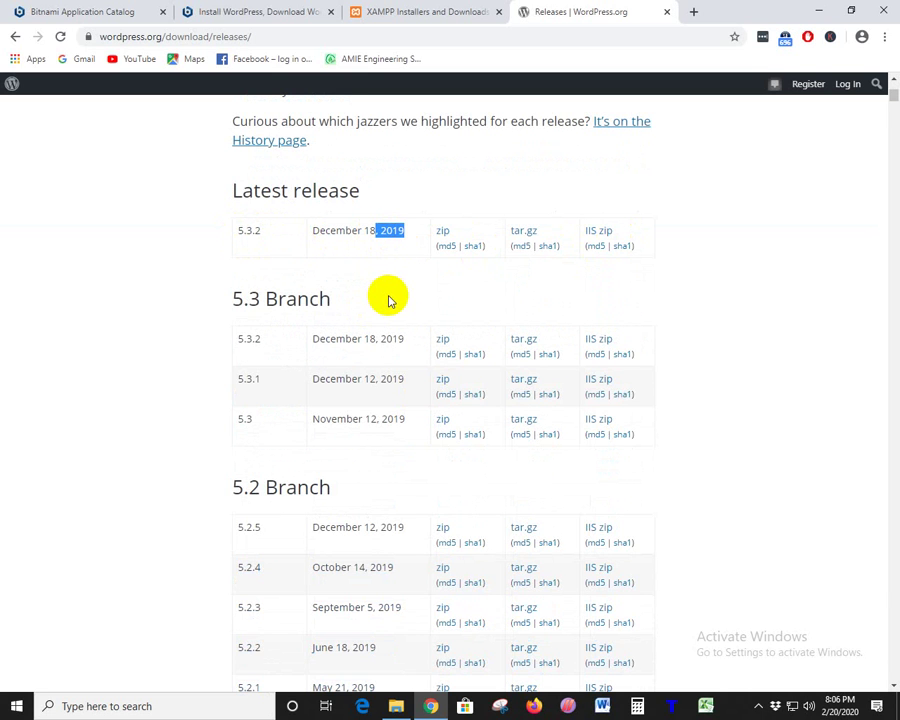
left_click(390, 300)
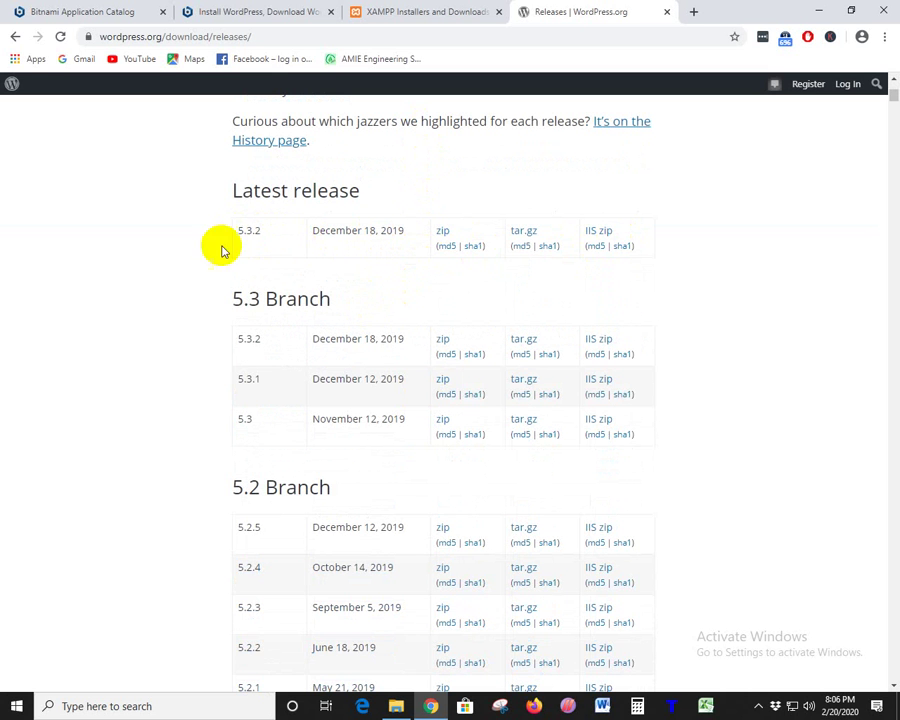
left_click(14, 36)
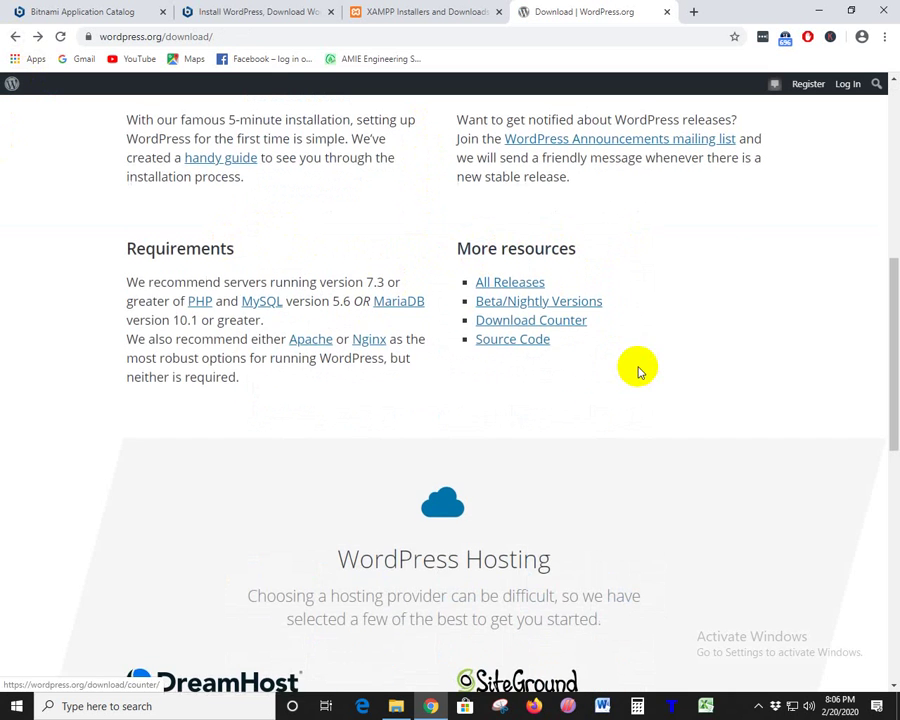
- Highlight the MariaDB 10.1 and PHP 7.3 requirements, then minimize Chrome to the desktop
scroll(637, 367, "up", 2)
scroll(277, 311, "down", 3)
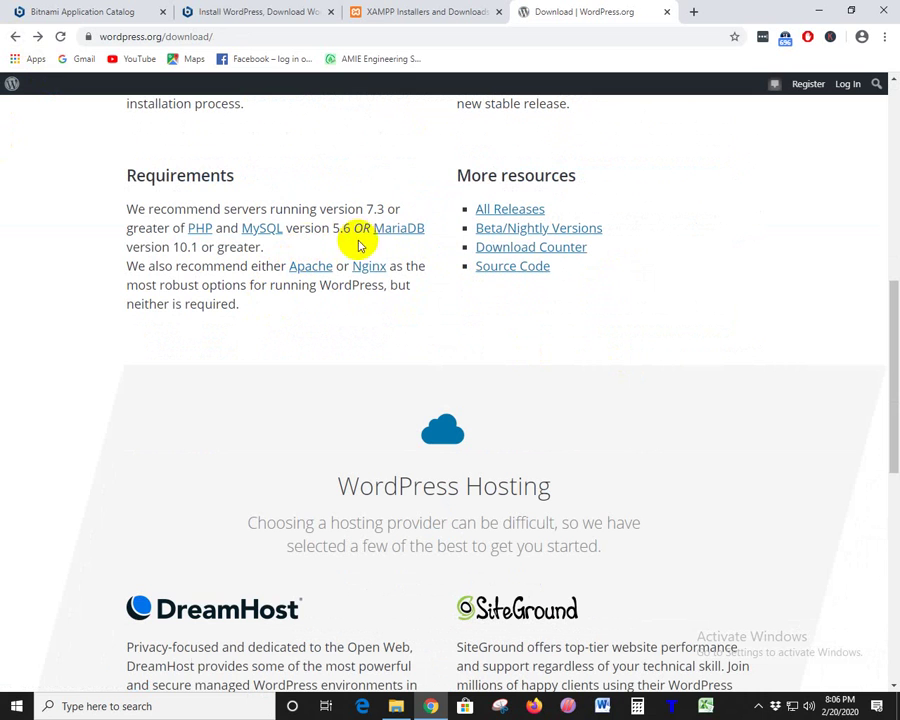
left_click_drag(374, 234, 434, 237)
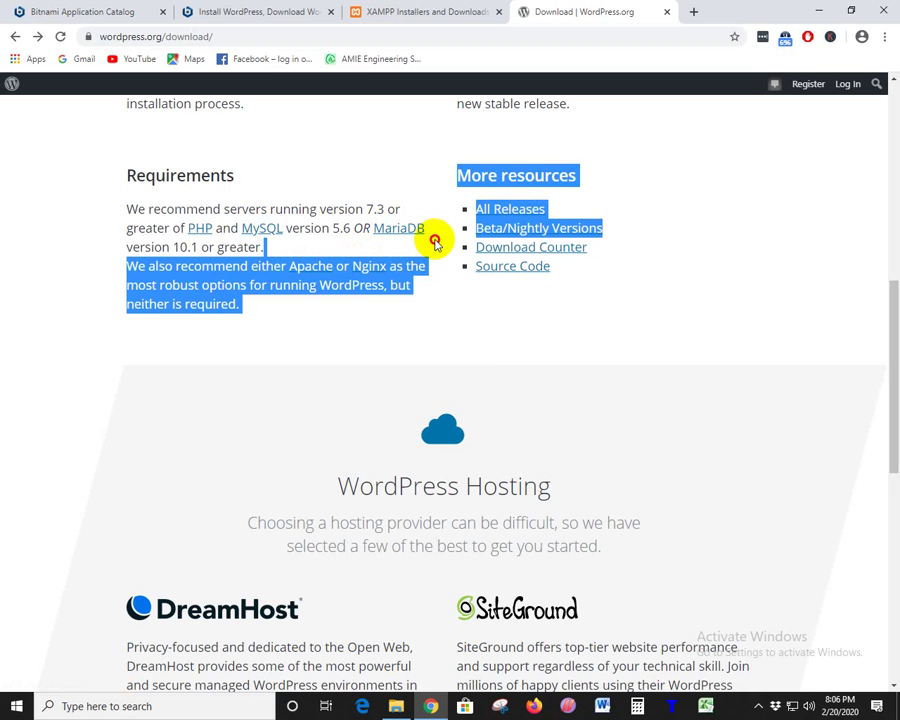
left_click(475, 368)
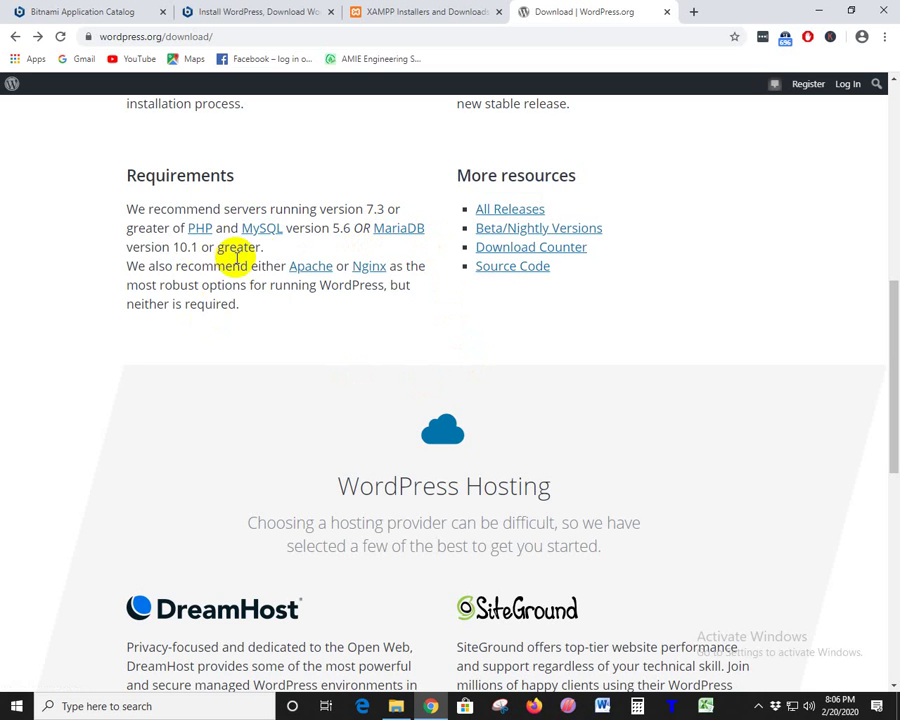
left_click(180, 248)
left_click_drag(180, 248, 125, 249)
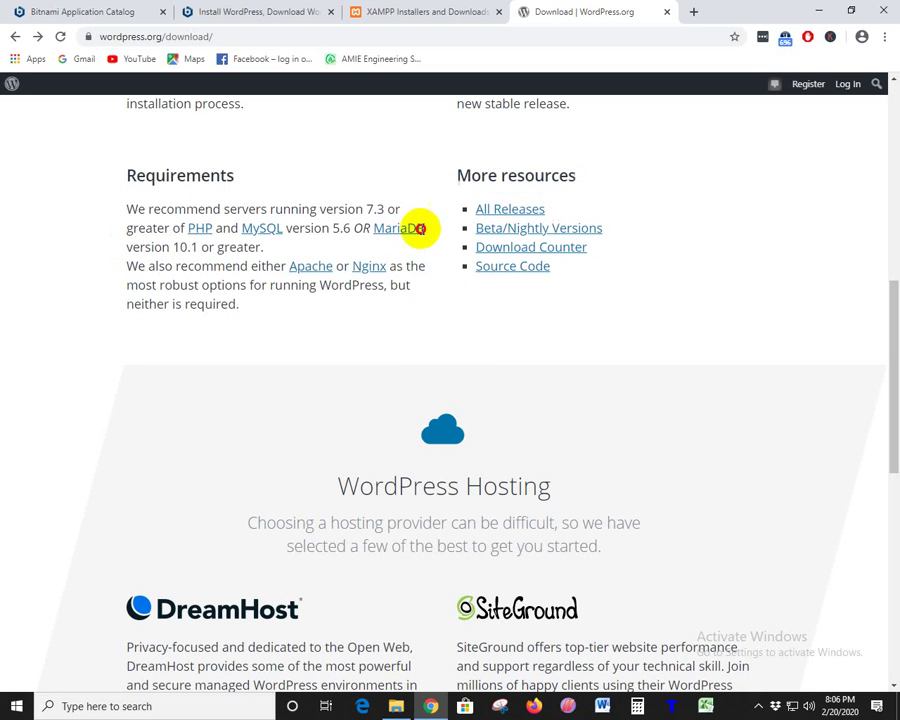
left_click_drag(198, 247, 387, 229)
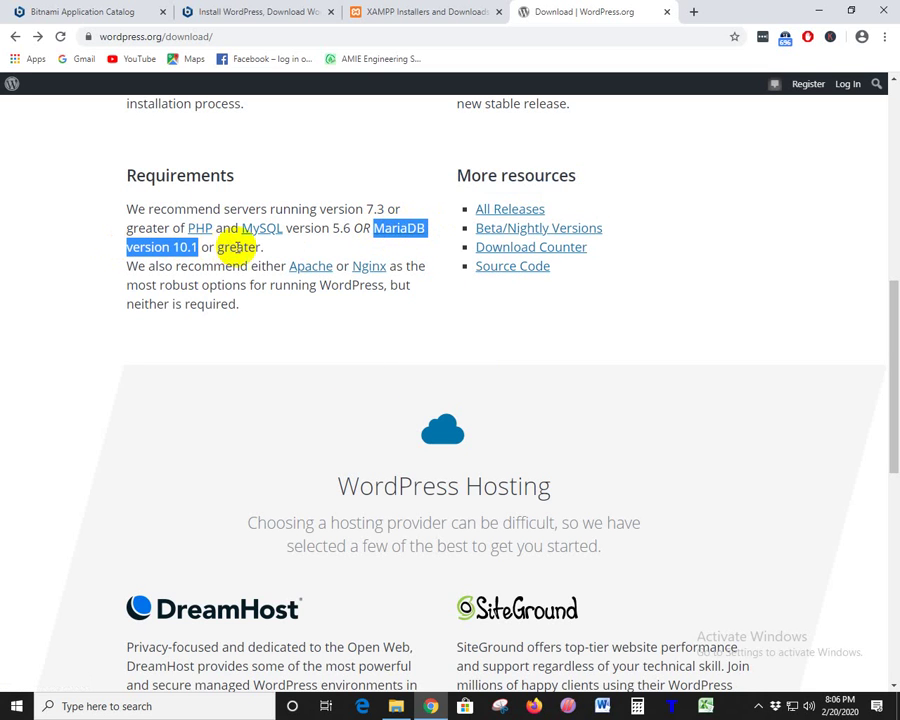
left_click_drag(263, 247, 213, 250)
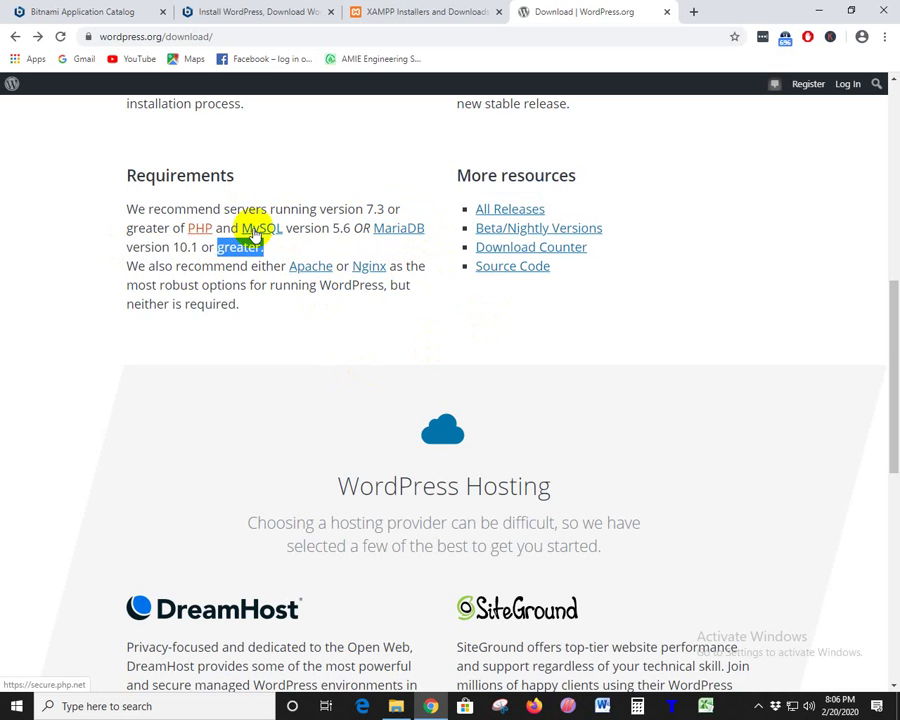
left_click_drag(326, 209, 400, 209)
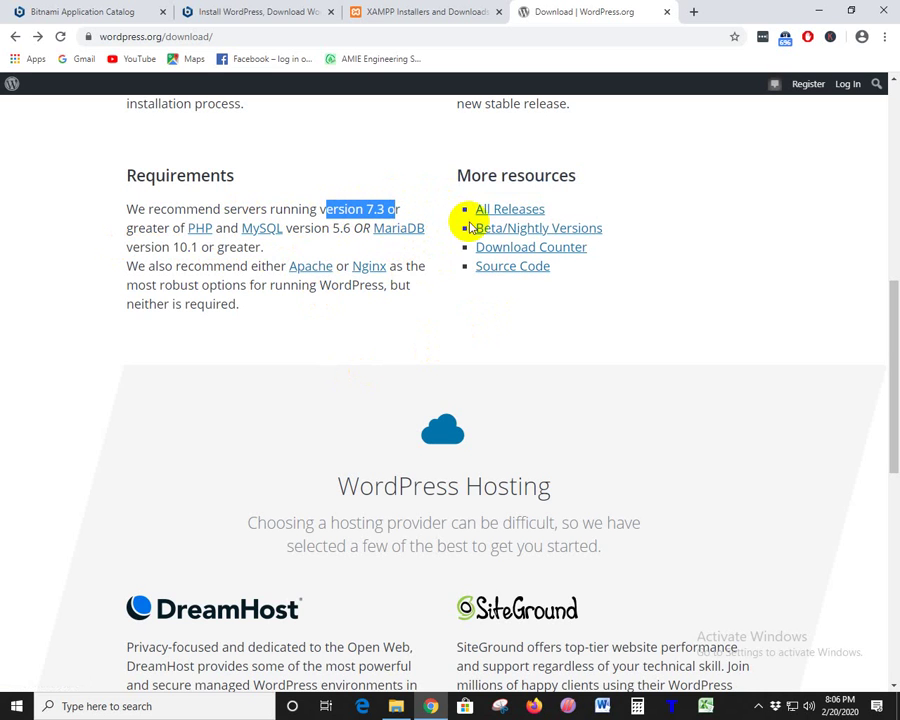
left_click(515, 287)
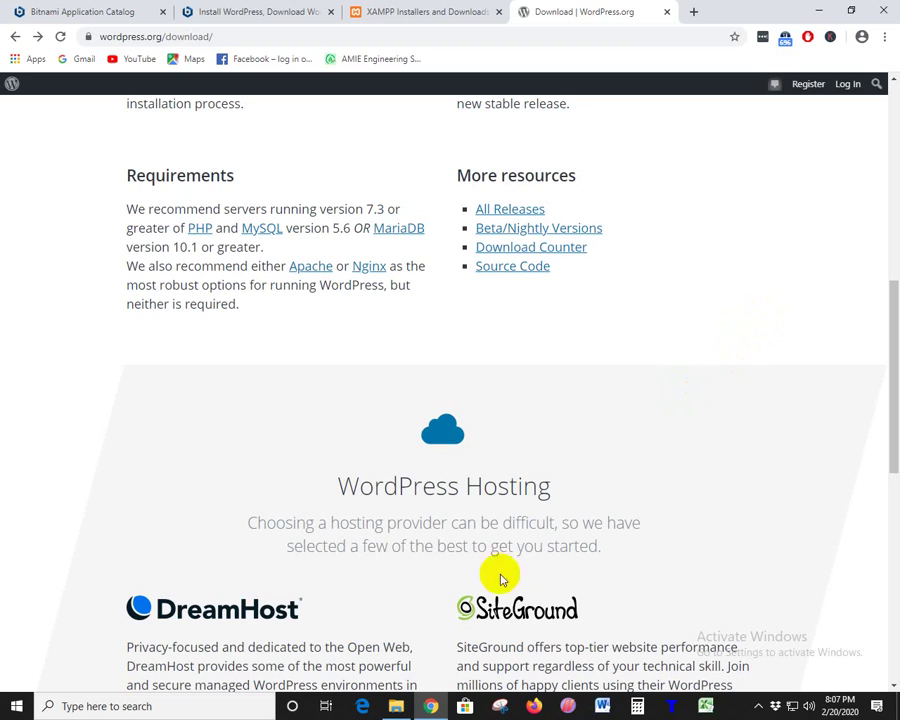
left_click(430, 706)
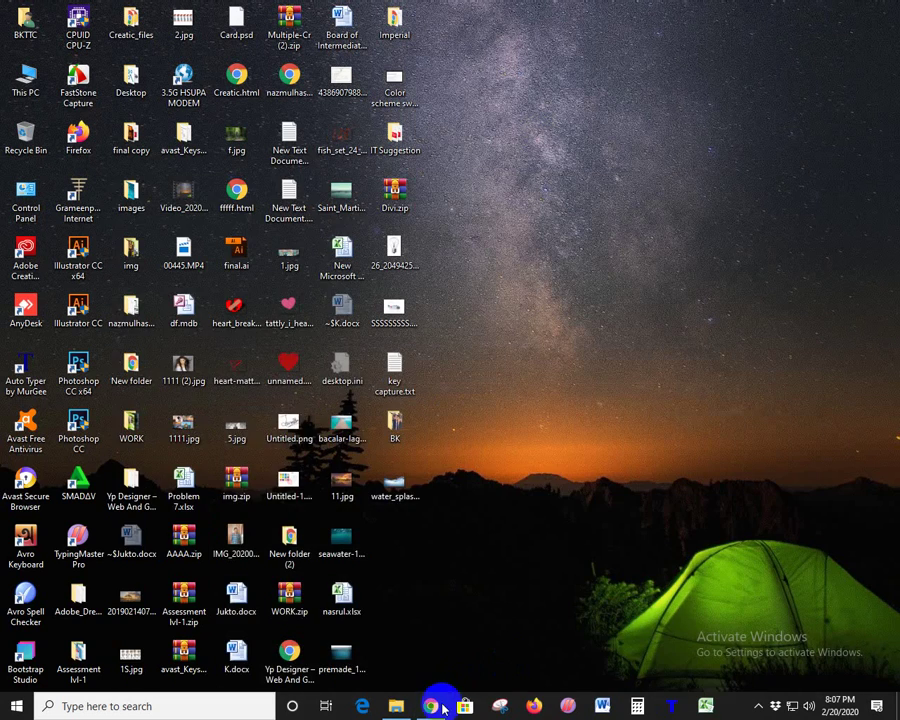
- Launch the Bitnami WordPress 5.3.2 installer from the Auto Setup folder
left_click(430, 706)
left_click(398, 706)
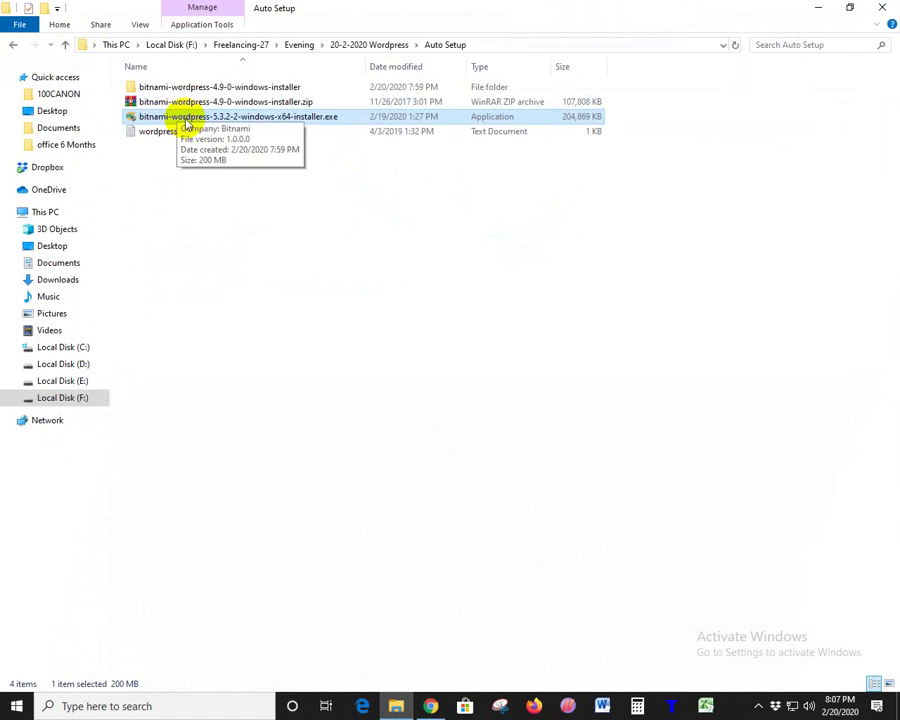
double_click(233, 117)
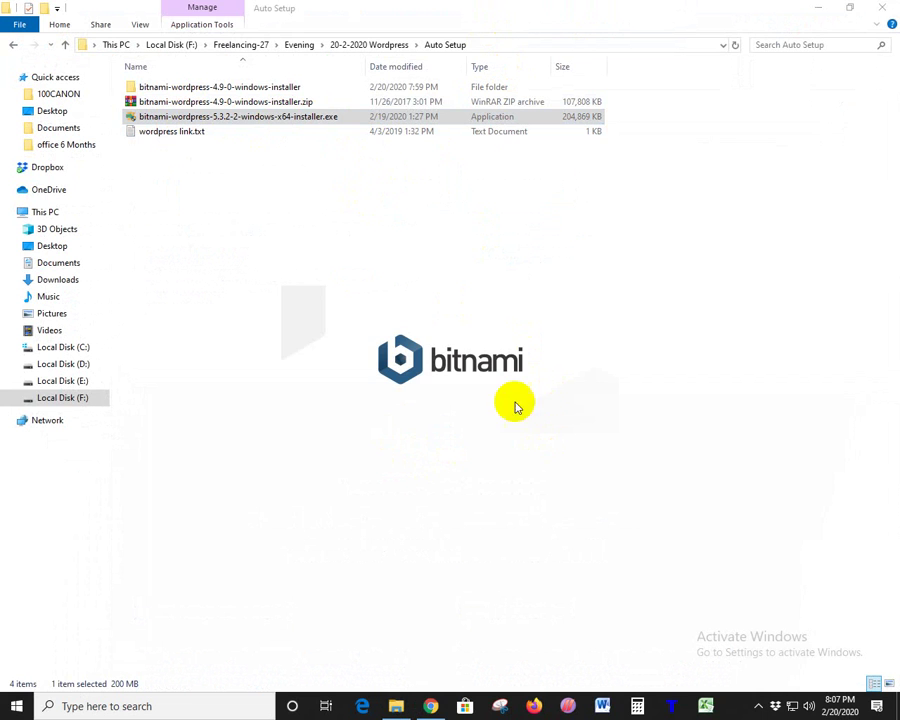
- Choose English as the installation language and continue past the antivirus warning
left_click(818, 8)
left_click(824, 8)
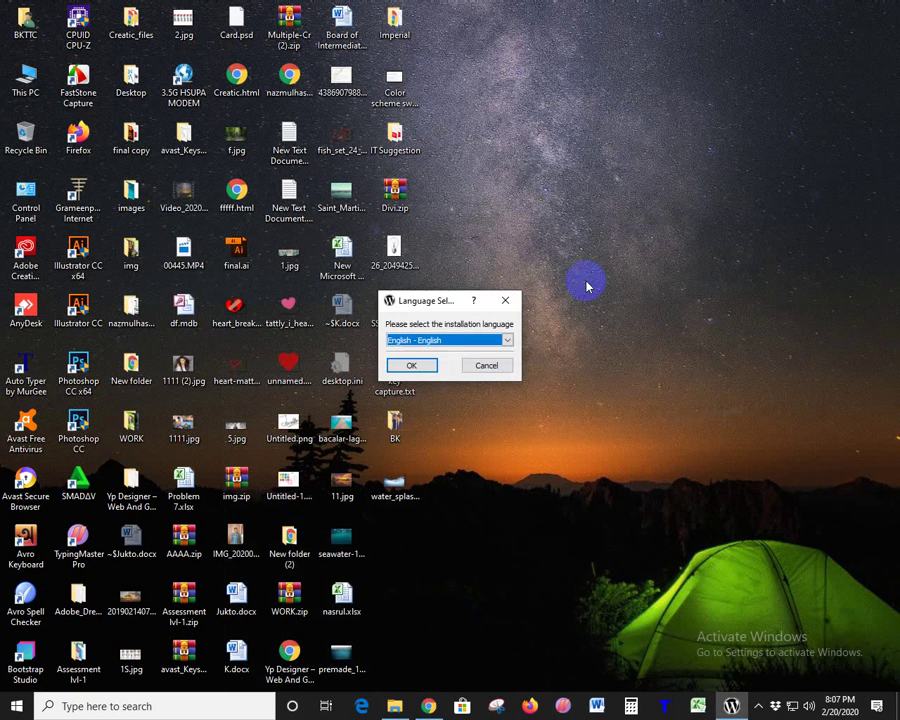
left_click_drag(431, 302, 617, 168)
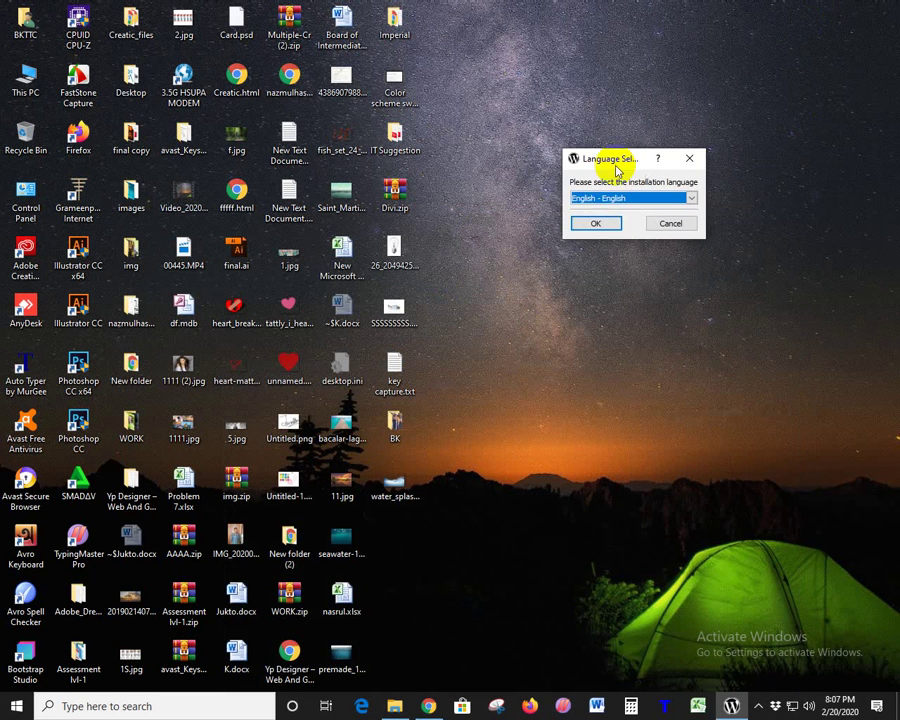
left_click(603, 223)
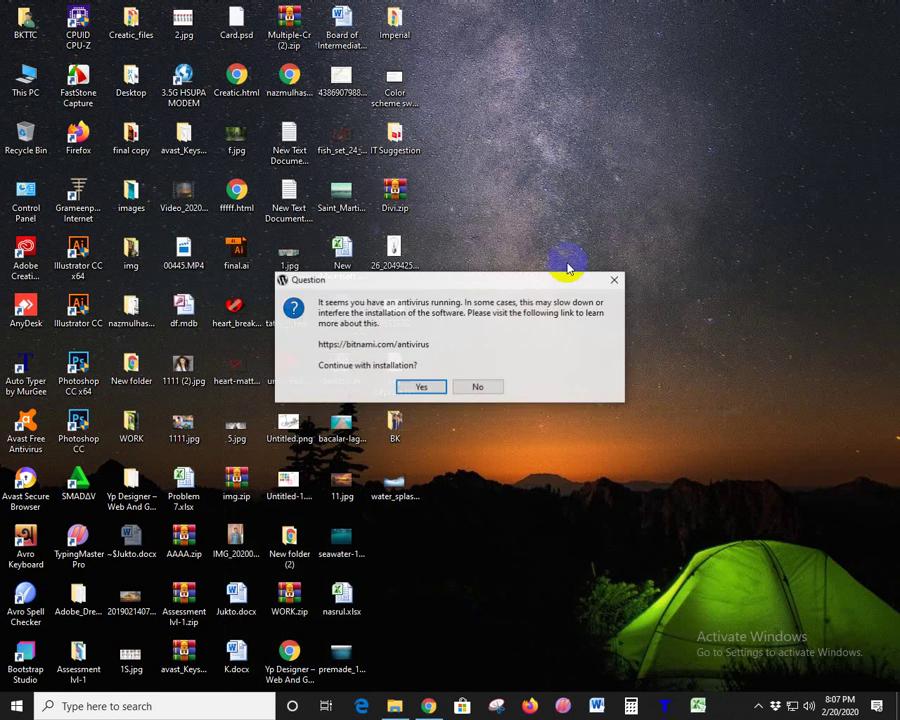
left_click_drag(486, 283, 654, 67)
left_click(591, 157)
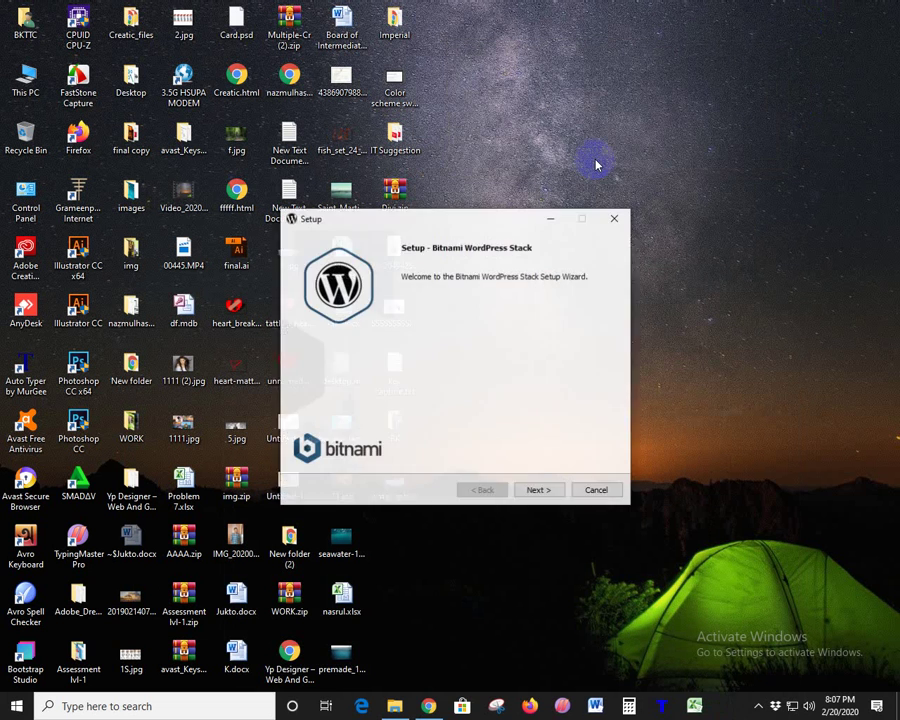
- Keep the WordPress and PhpMyAdmin components and advance to the C:\Bitnami\wordpress-5.3.2-2 folder page
left_click_drag(496, 216, 656, 91)
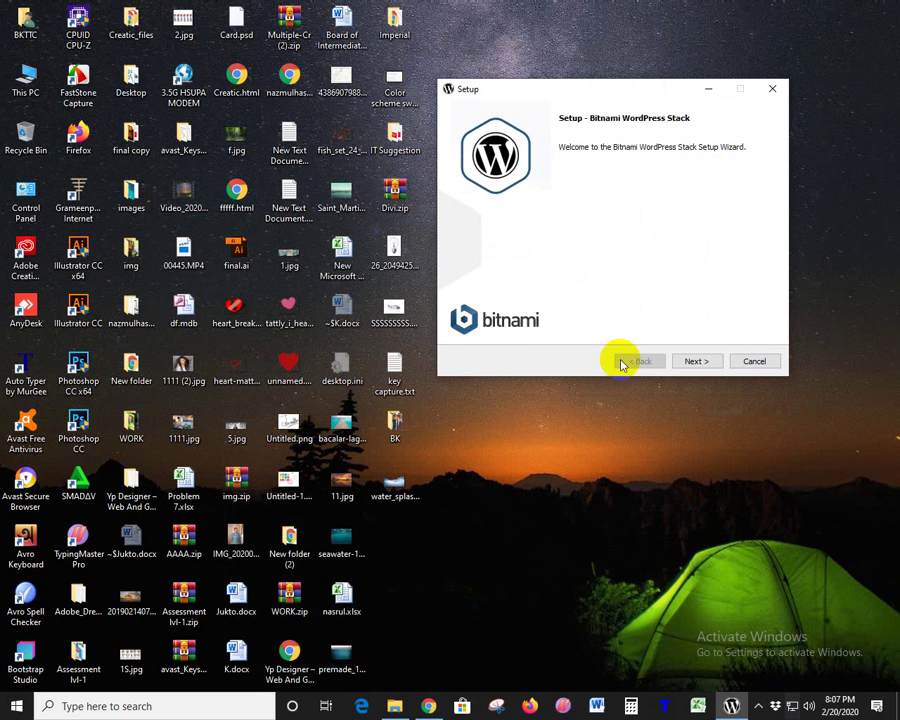
left_click_drag(612, 90, 595, 22)
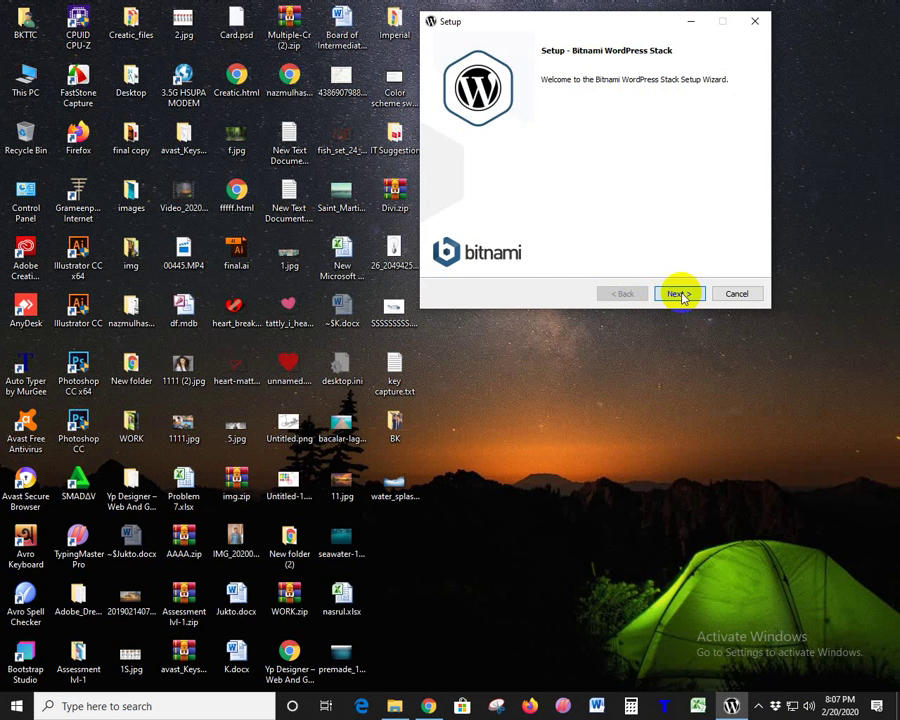
left_click(678, 293)
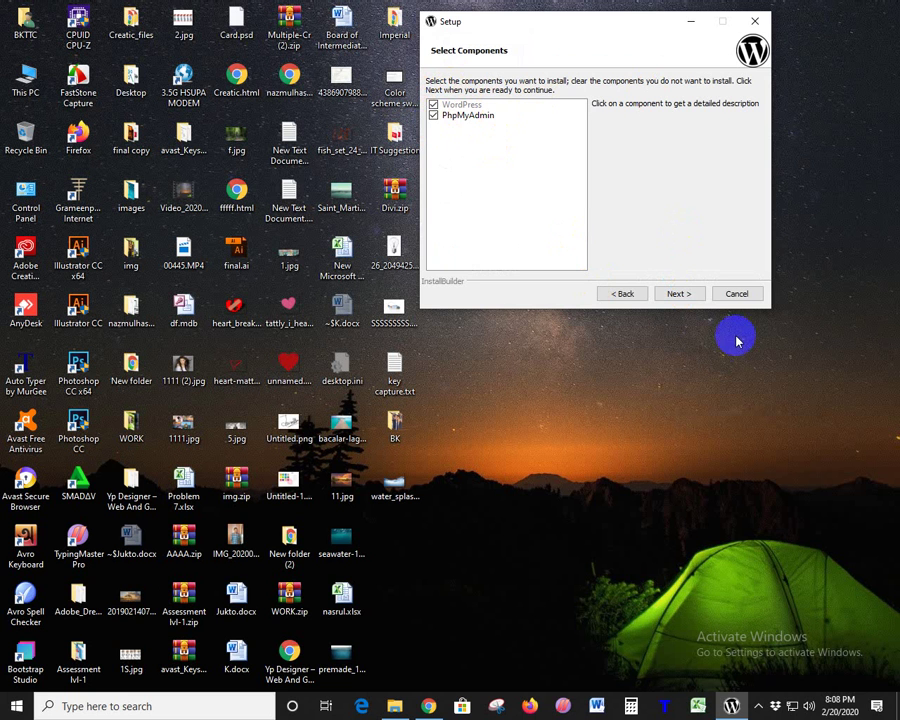
left_click(679, 294)
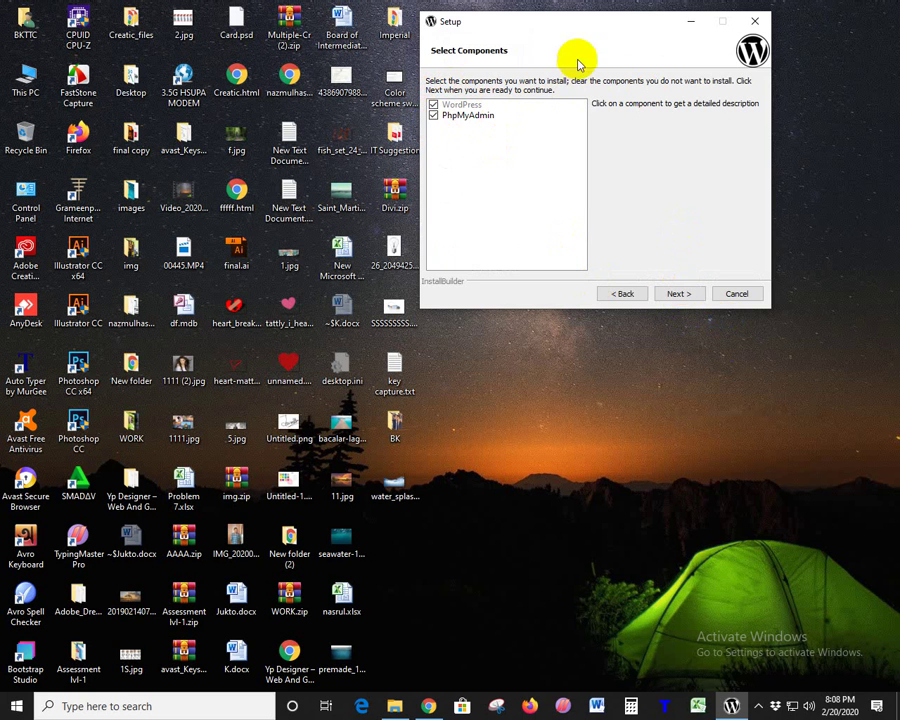
left_click_drag(575, 30, 633, 166)
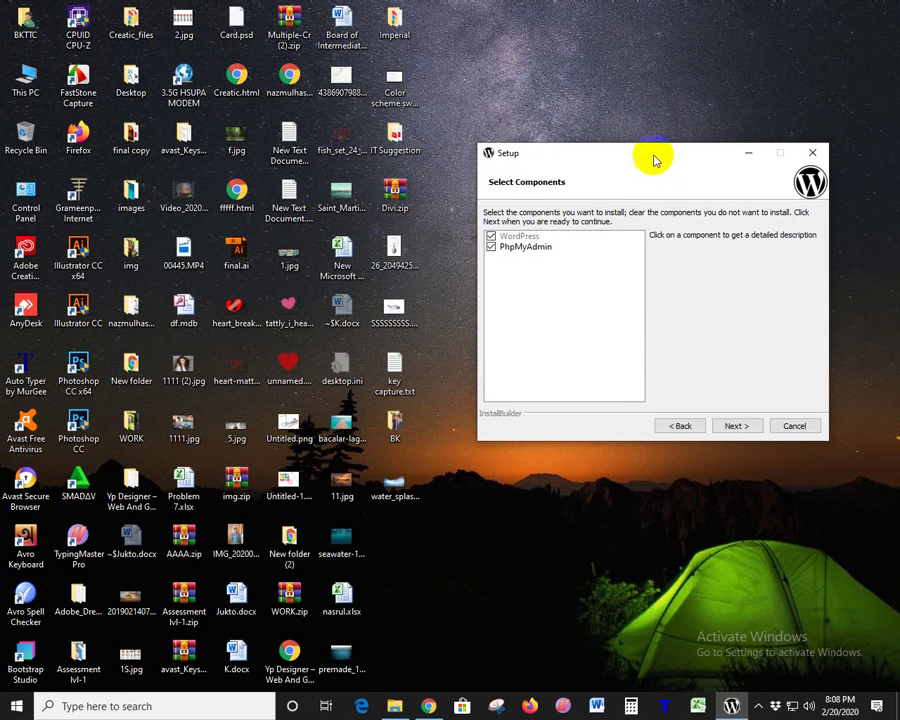
left_click_drag(653, 157, 590, 61)
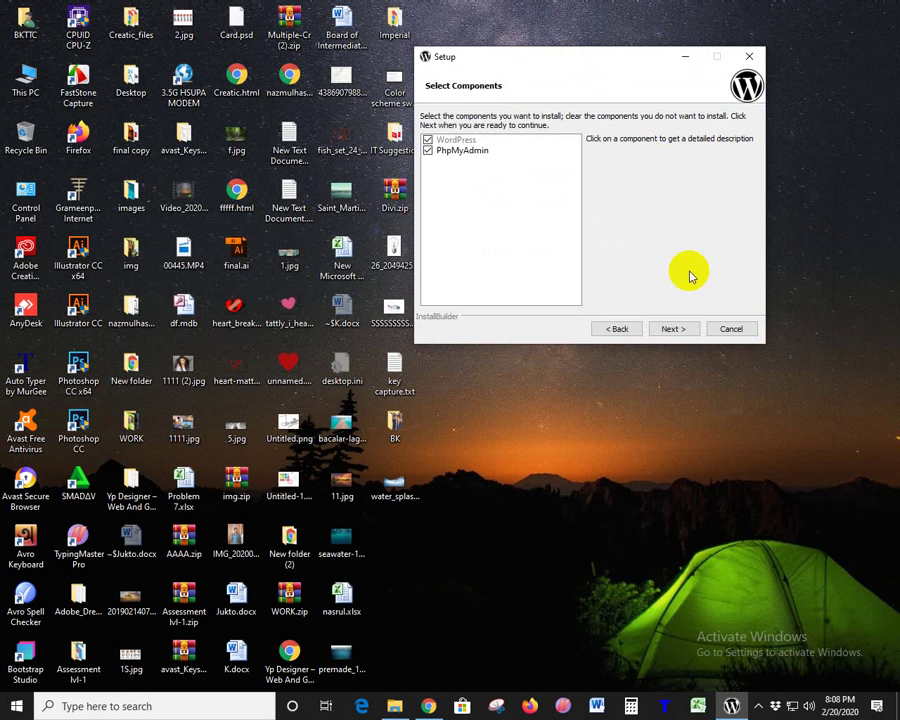
left_click(673, 328)
left_click_drag(595, 137, 367, 137)
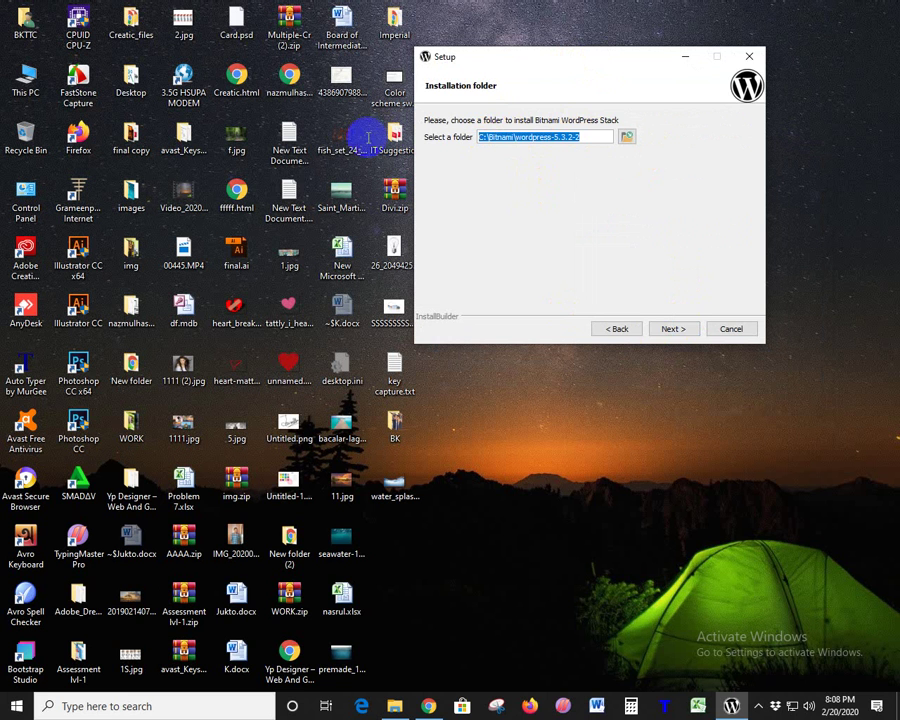
- Accept the default installation folder and enter the admin's real name and e-mail address
left_click(672, 328)
left_click_drag(574, 138, 495, 143)
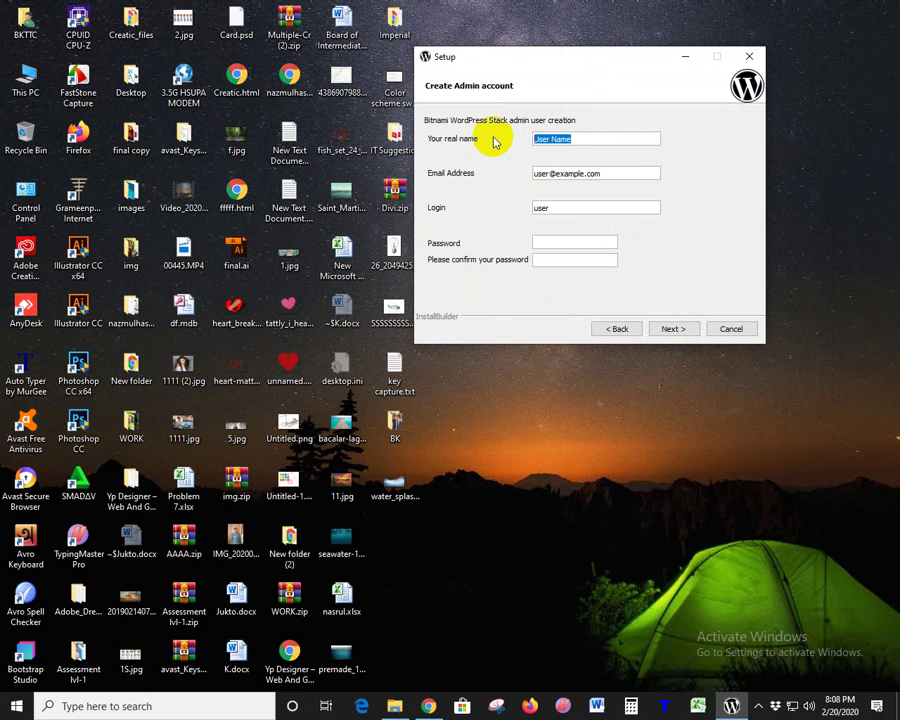
type("Bkttc")
left_click_drag(566, 136, 504, 136)
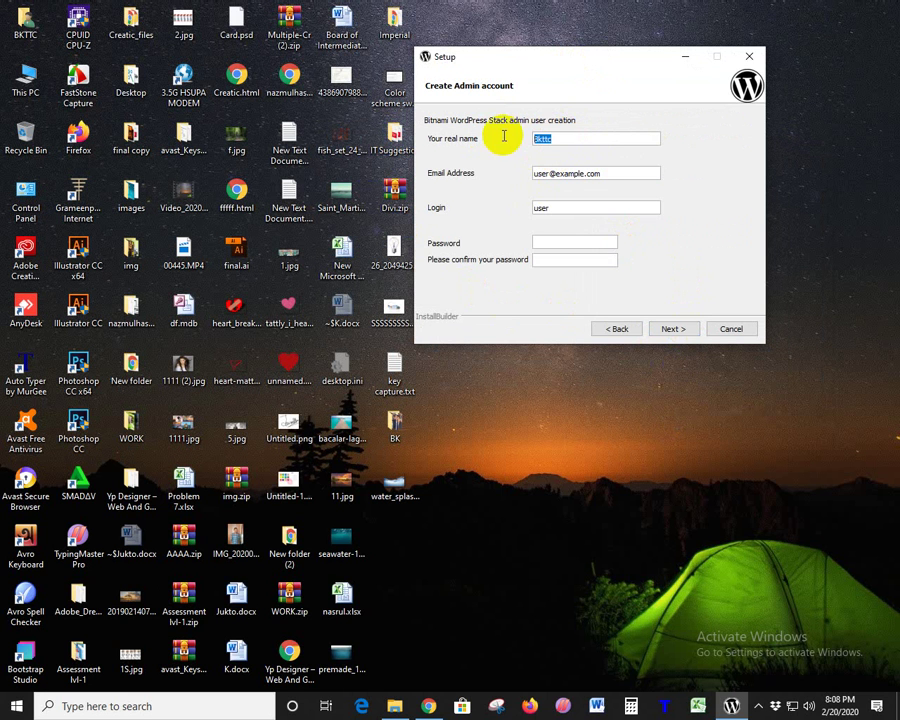
left_click_drag(605, 173, 450, 177)
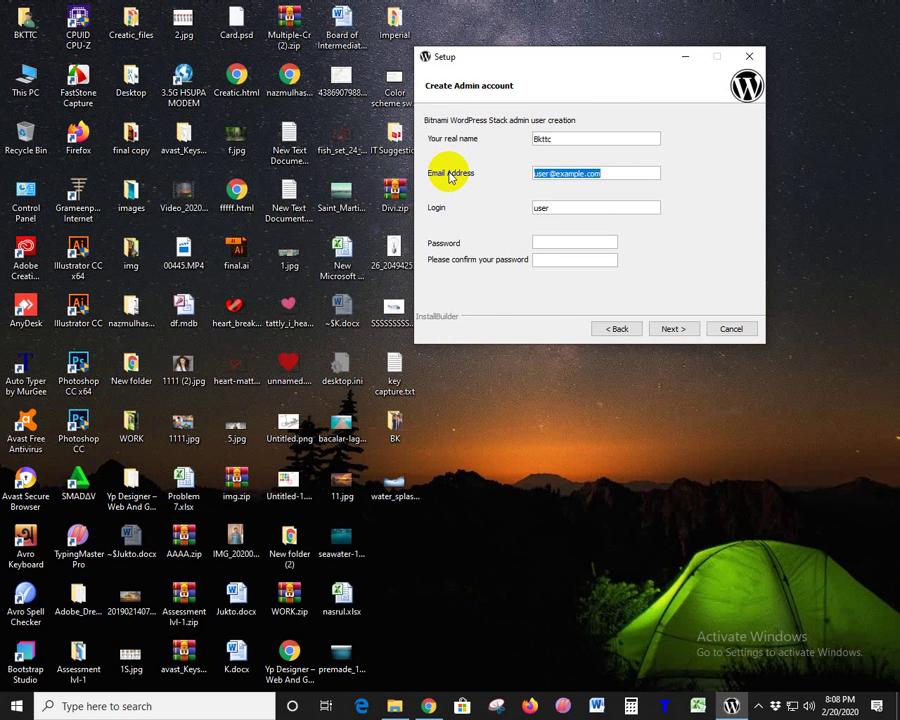
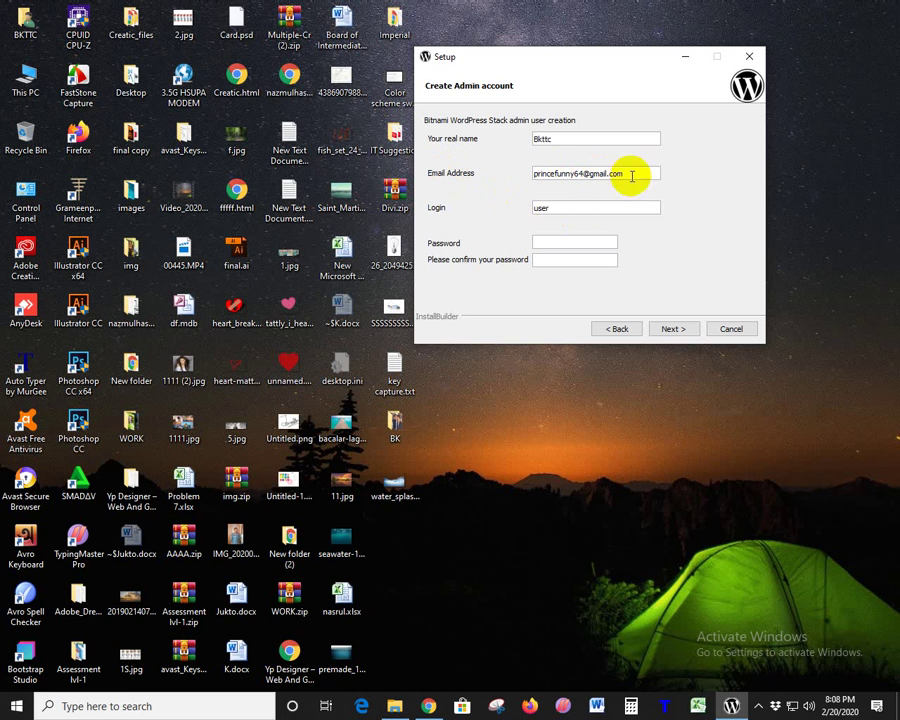
- Set the admin login name and a matching password and confirmation, then continue
left_click(546, 209)
key("ctrl+a")
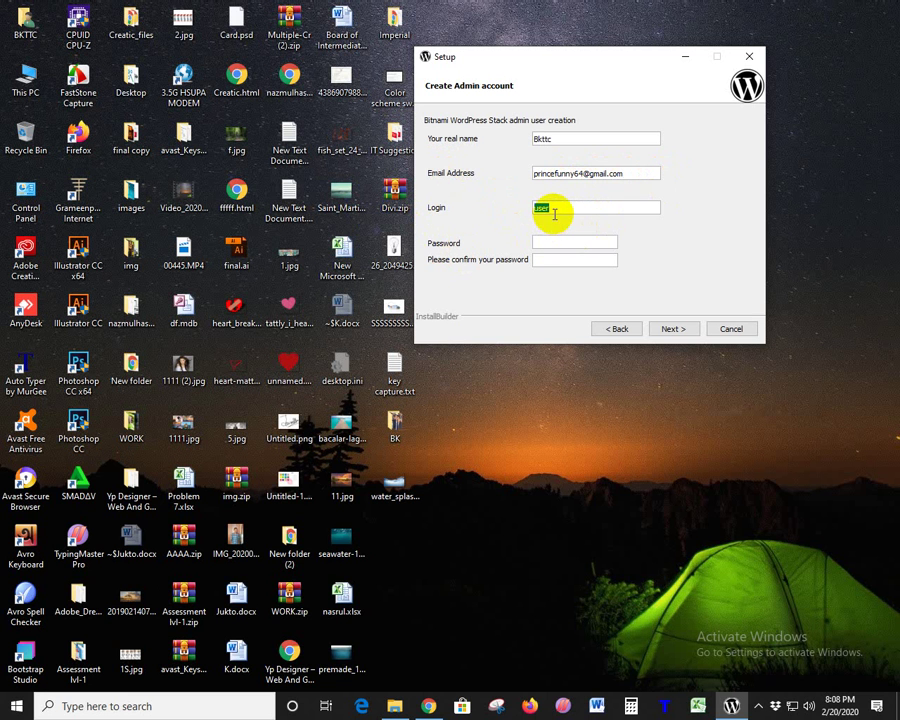
type("nimda")
left_click(536, 243)
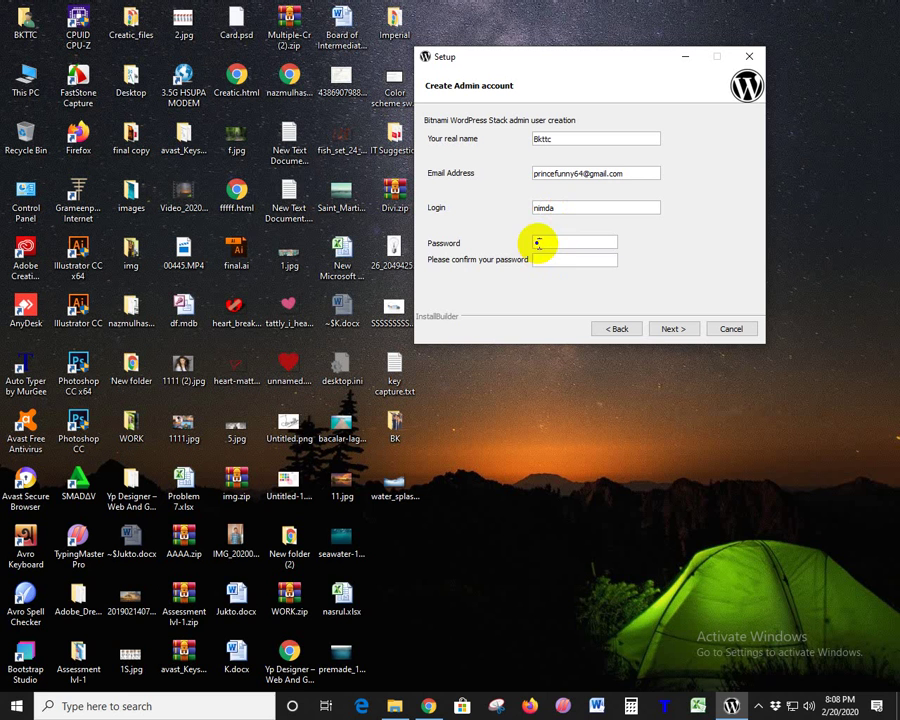
type("123")
left_click(560, 261)
type("1")
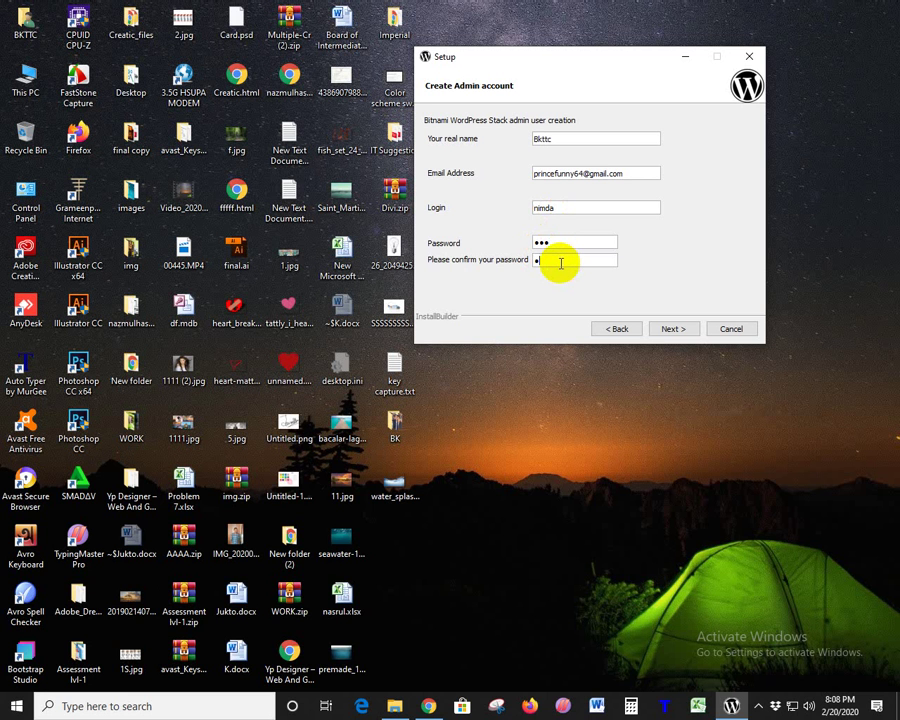
type("23")
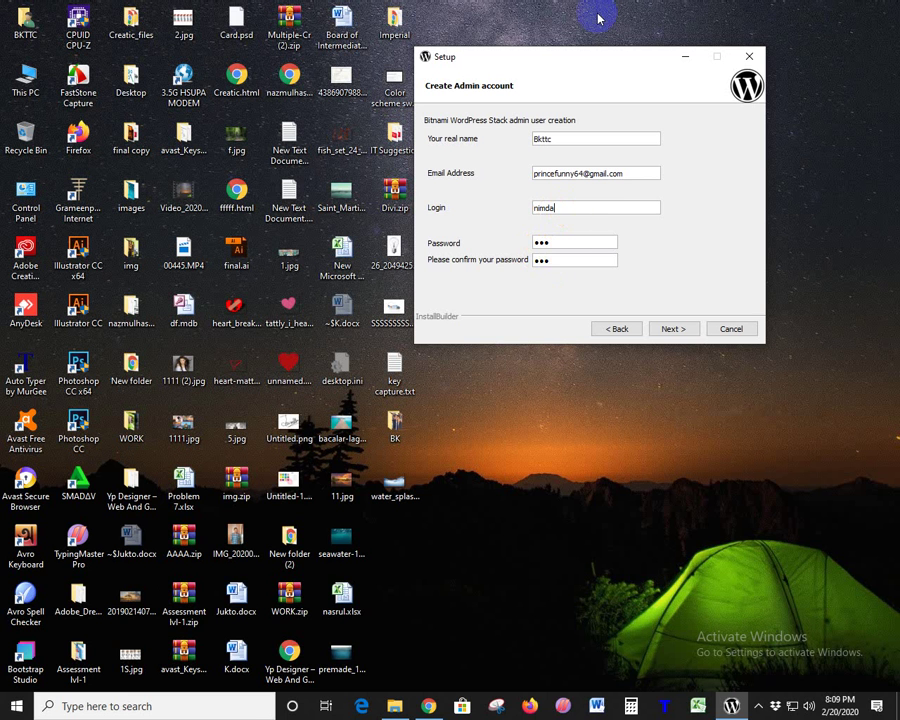
left_click_drag(557, 208, 507, 216)
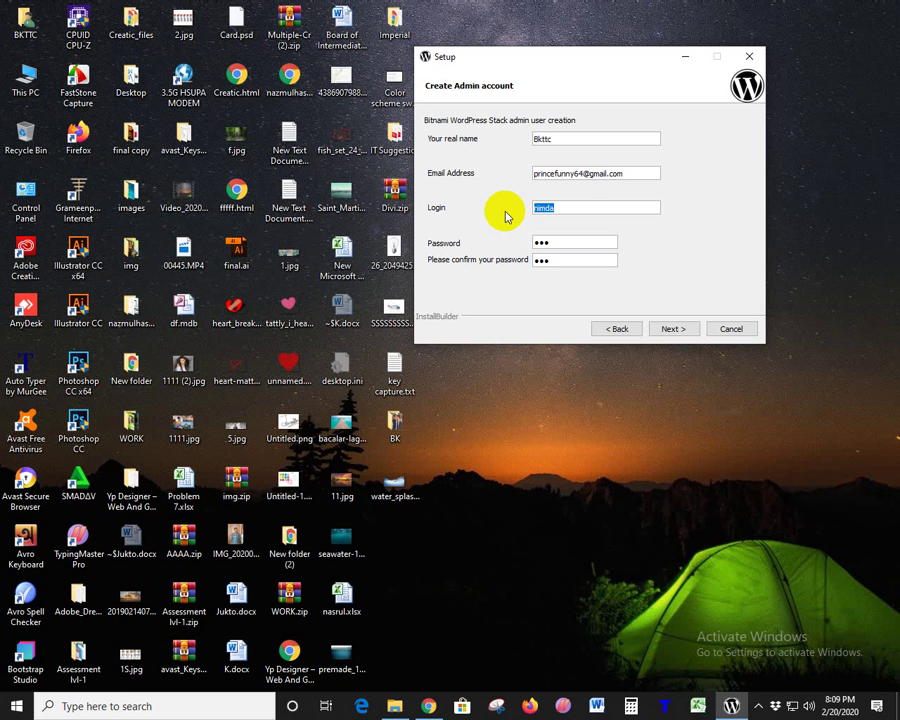
left_click(548, 214)
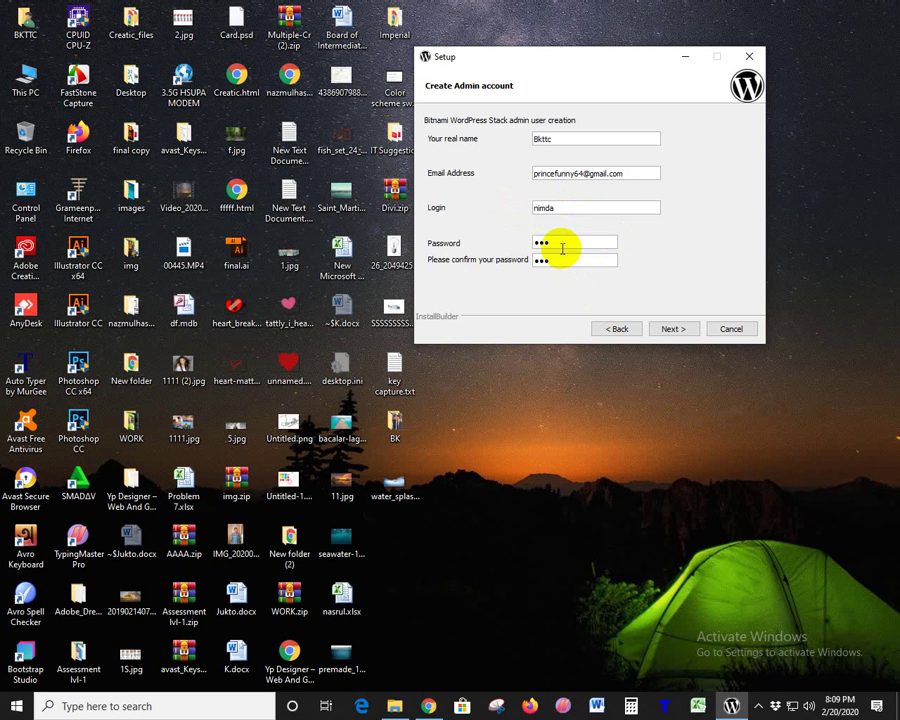
left_click(538, 245)
left_click_drag(571, 243, 465, 243)
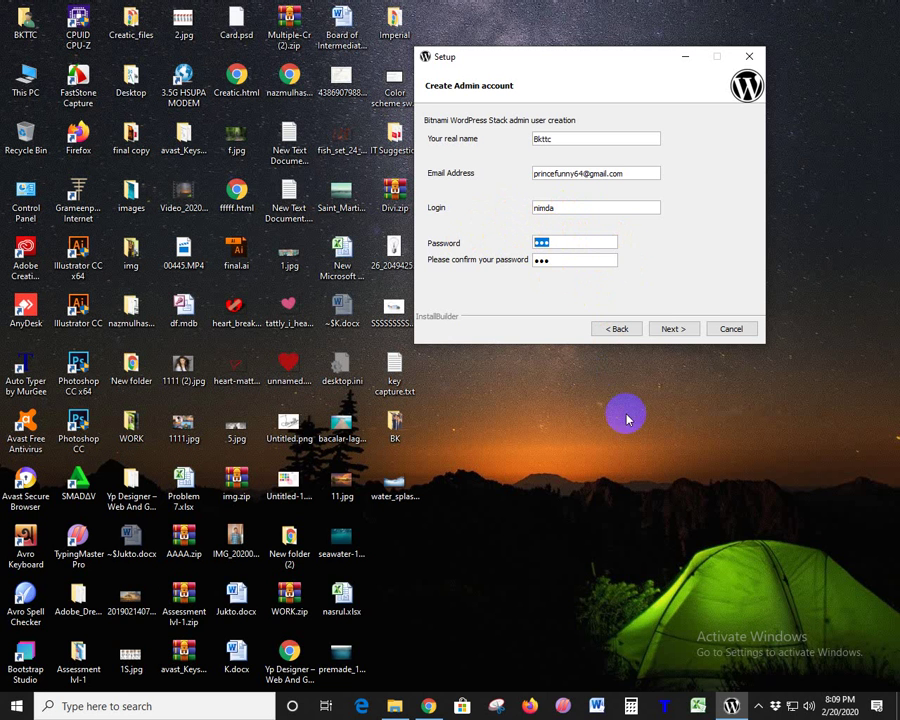
left_click(668, 331)
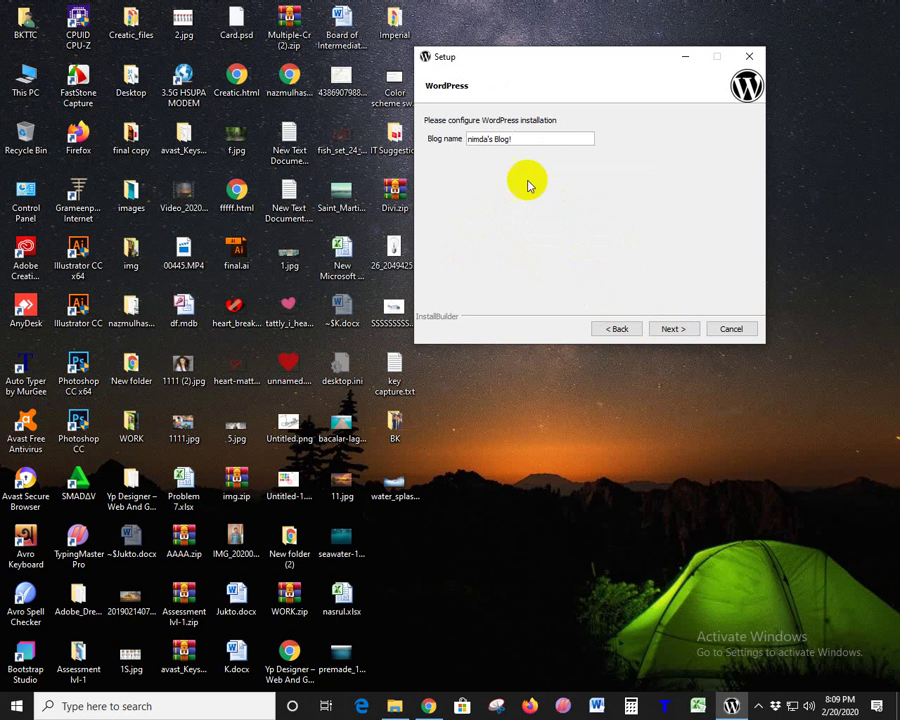
- Keep the default blog name and continue to the SMTP settings page
left_click_drag(526, 141, 446, 139)
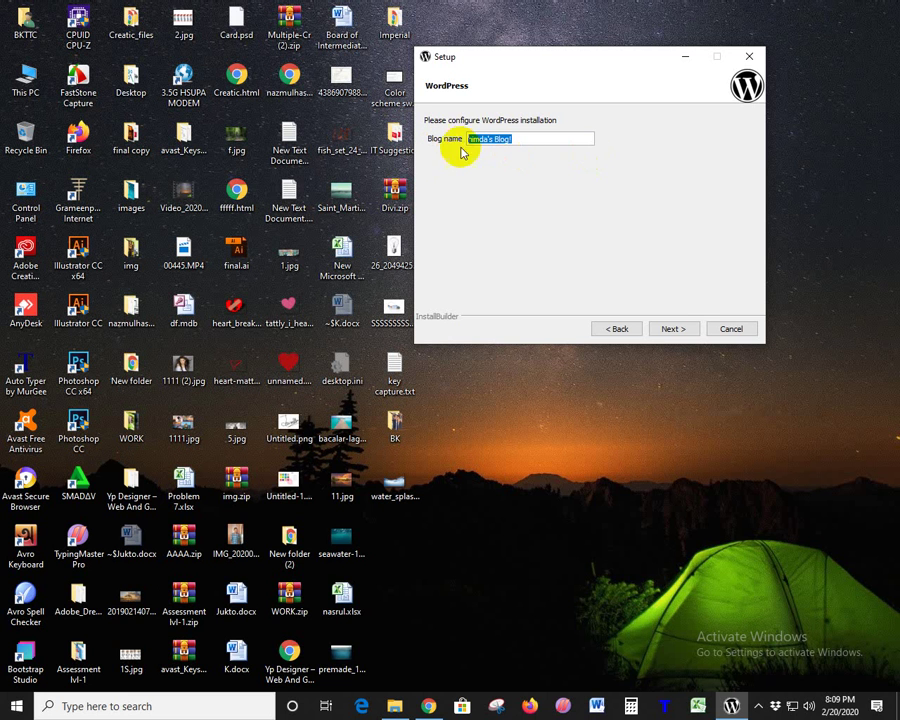
left_click(671, 328)
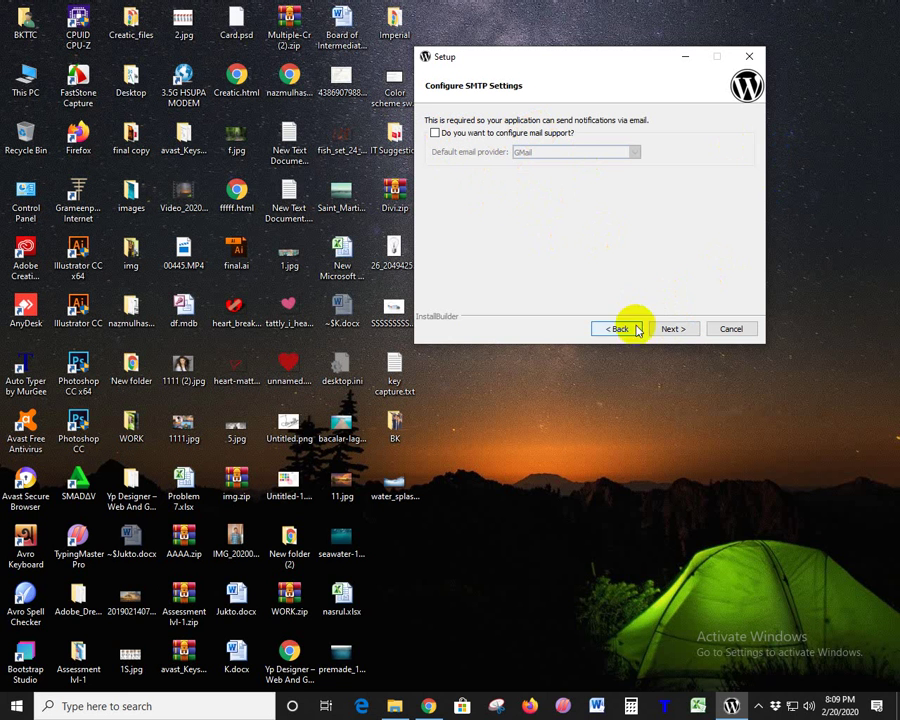
- Leave mail support off, uncheck launching WordPress in the cloud, and start the installation
left_click(666, 328)
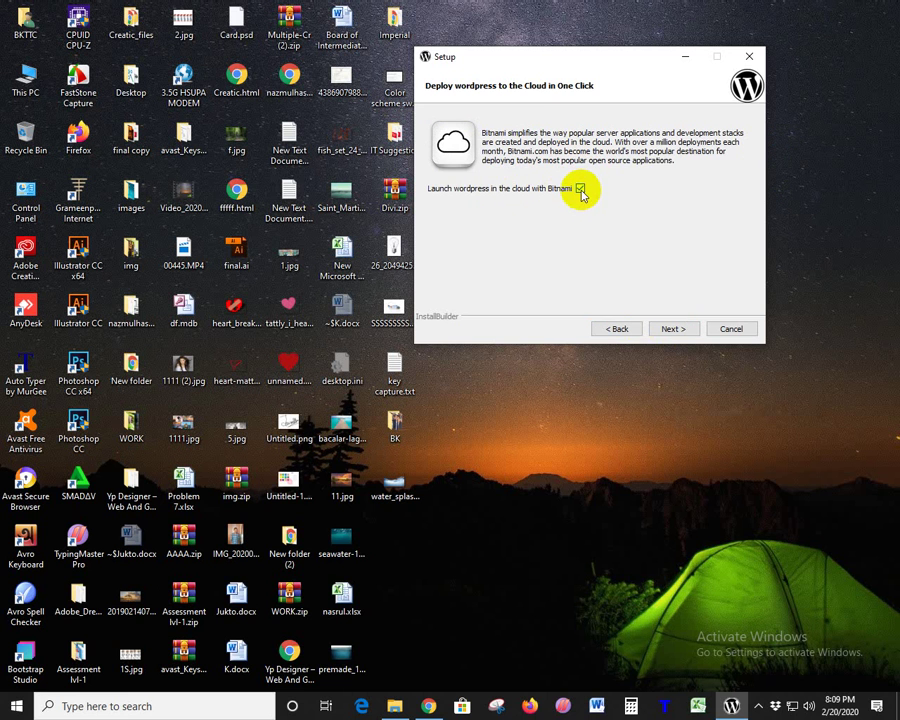
left_click(580, 189)
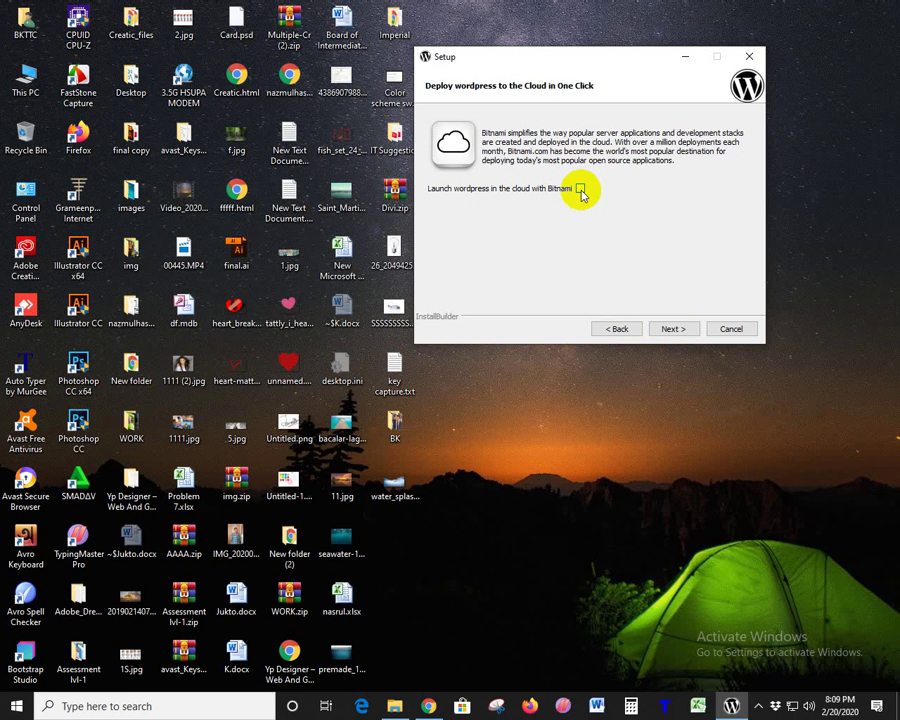
left_click(664, 329)
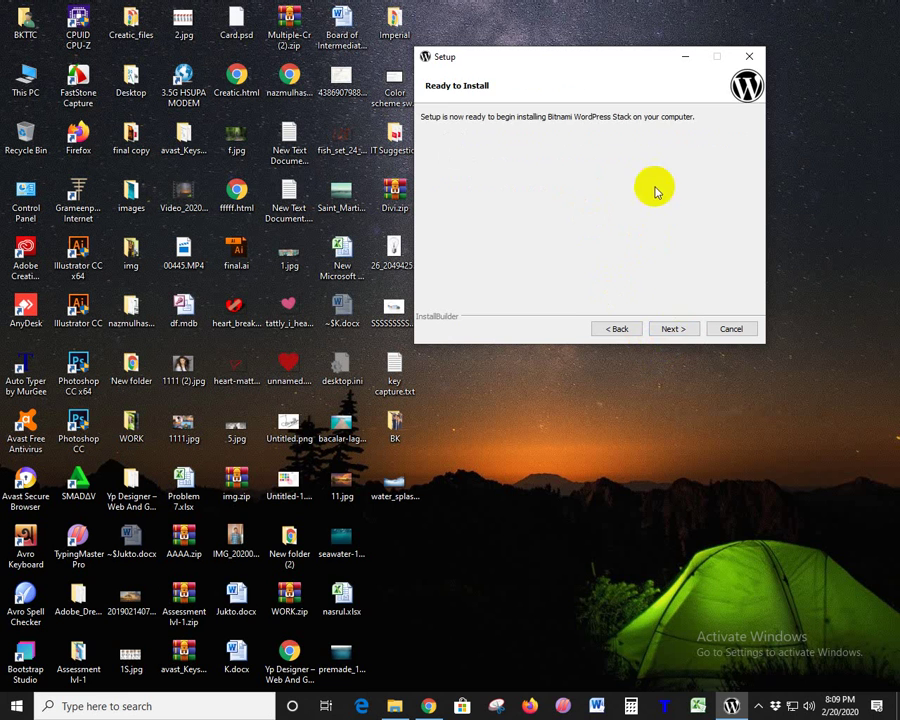
left_click(673, 329)
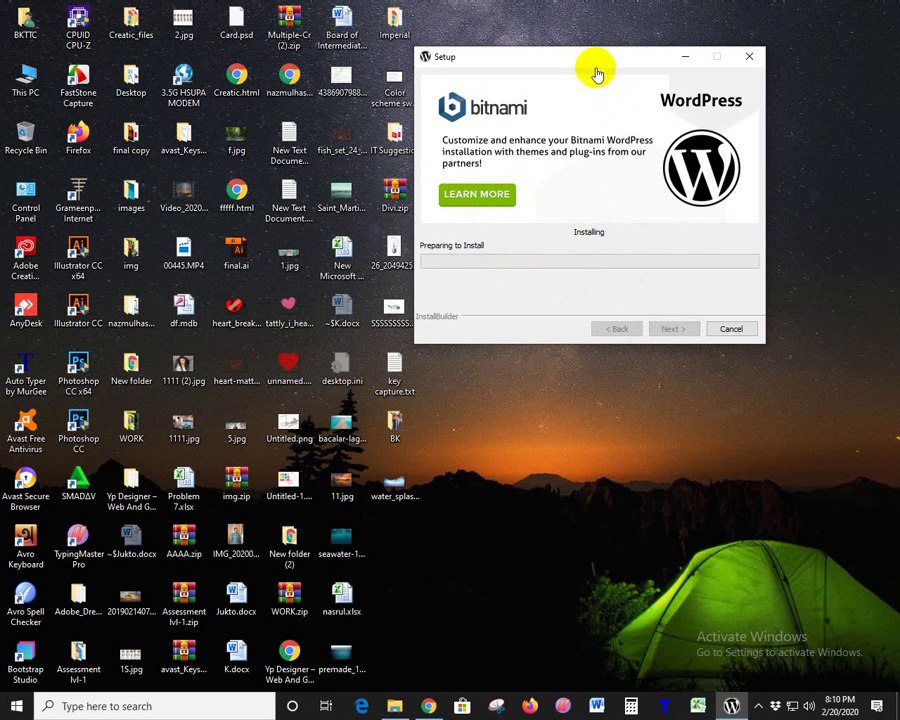
- Drag the installer window to the top of the screen while files unpack
left_click_drag(577, 44, 488, 10)
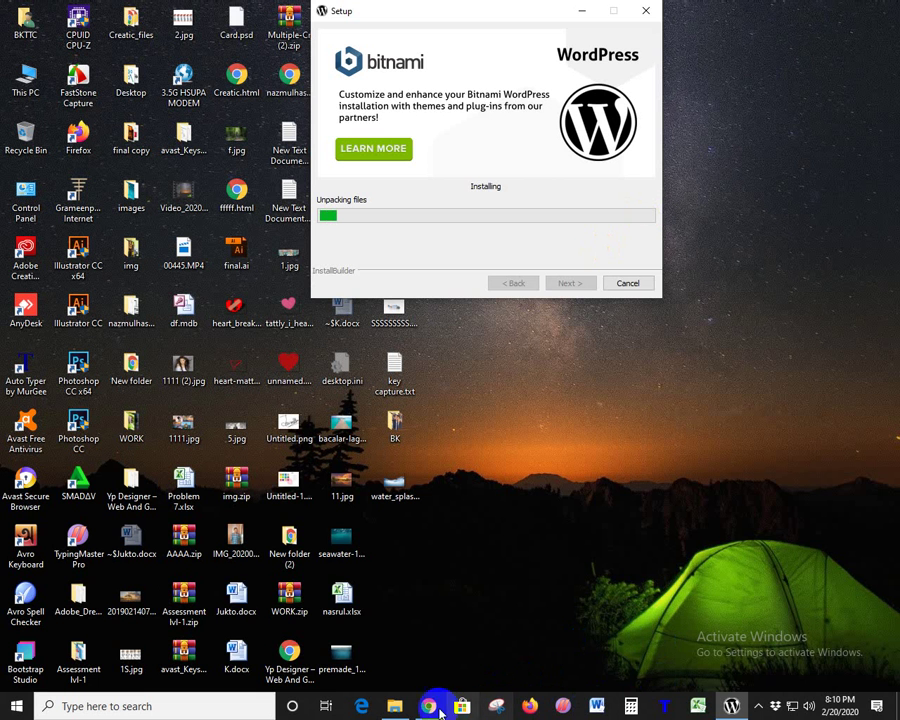
- Open a new Chrome tab and resize the browser so the installer's progress stays visible
left_click(429, 706)
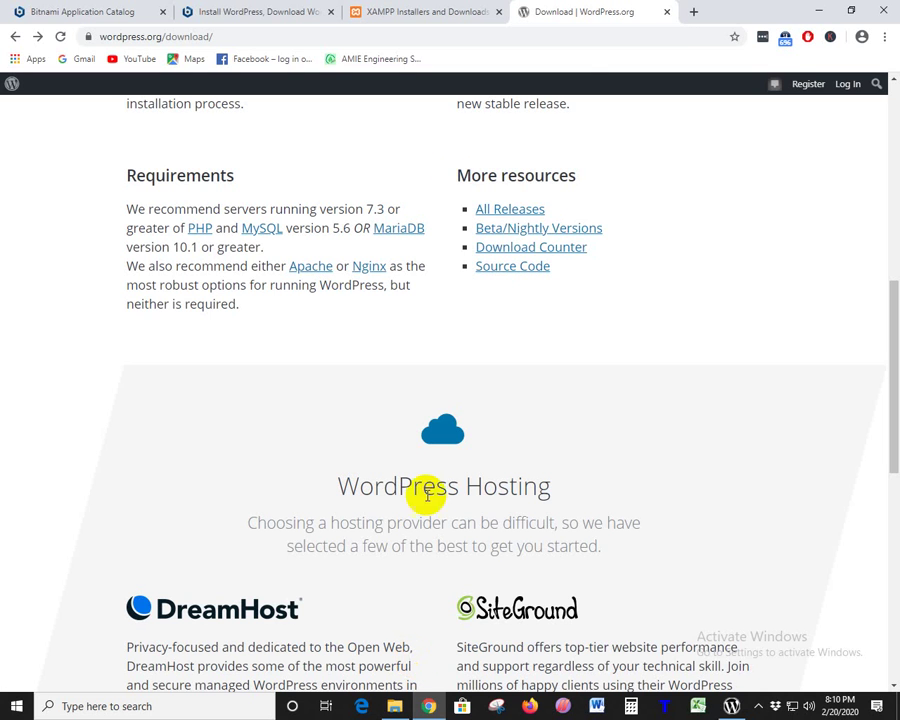
left_click(693, 12)
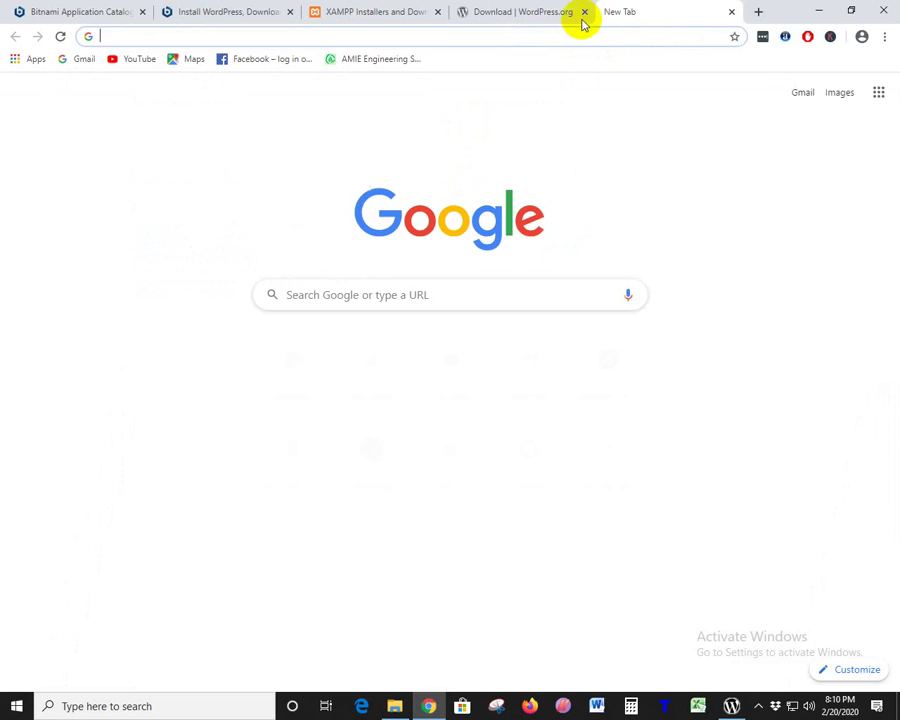
double_click(779, 16)
left_click_drag(767, 79, 342, 3)
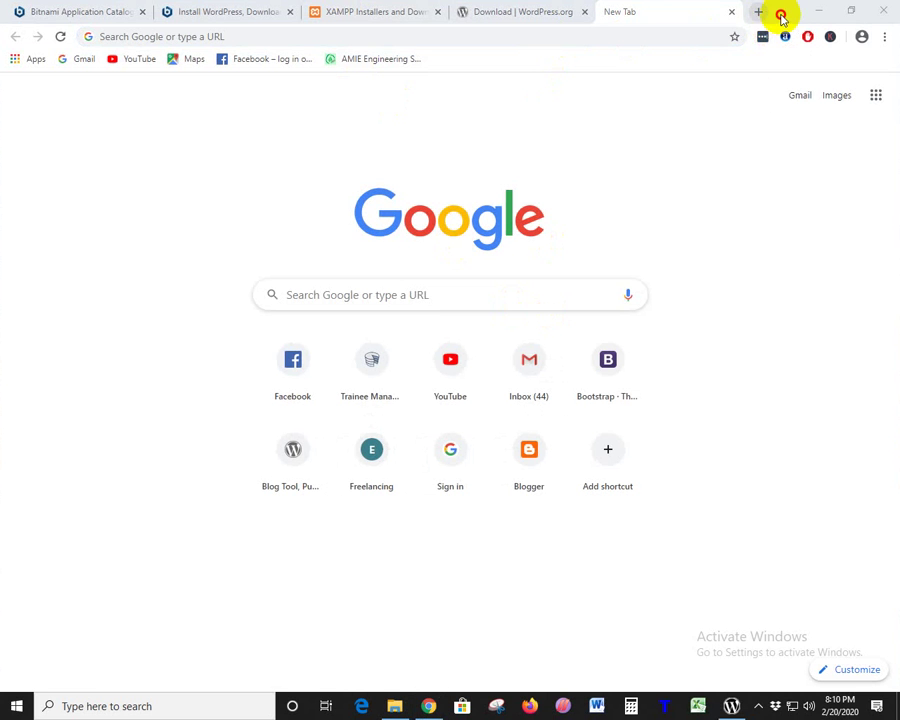
left_click_drag(779, 16, 566, 3)
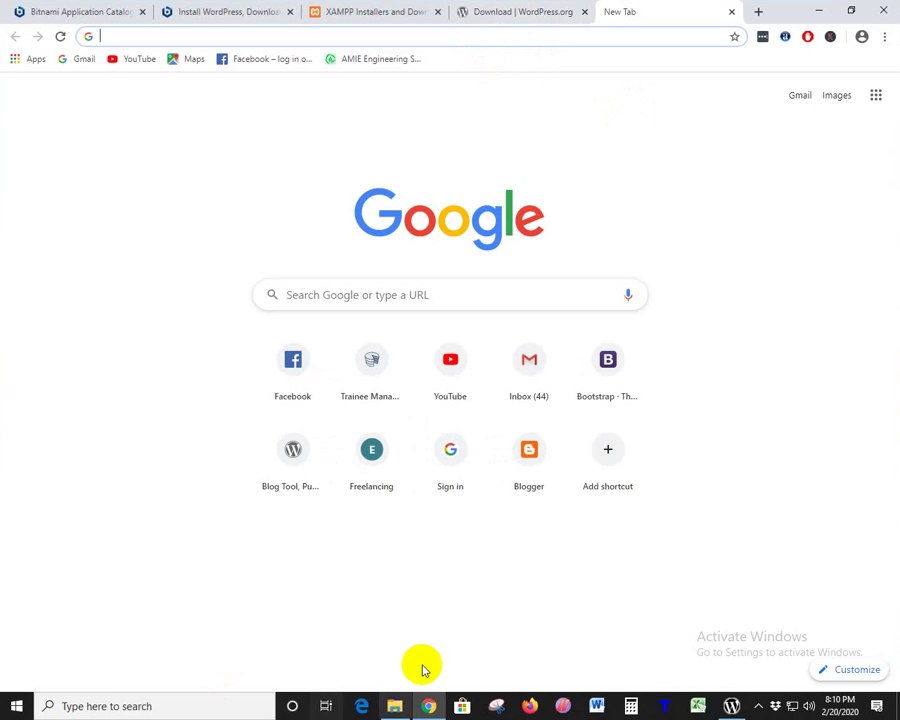
left_click(732, 706)
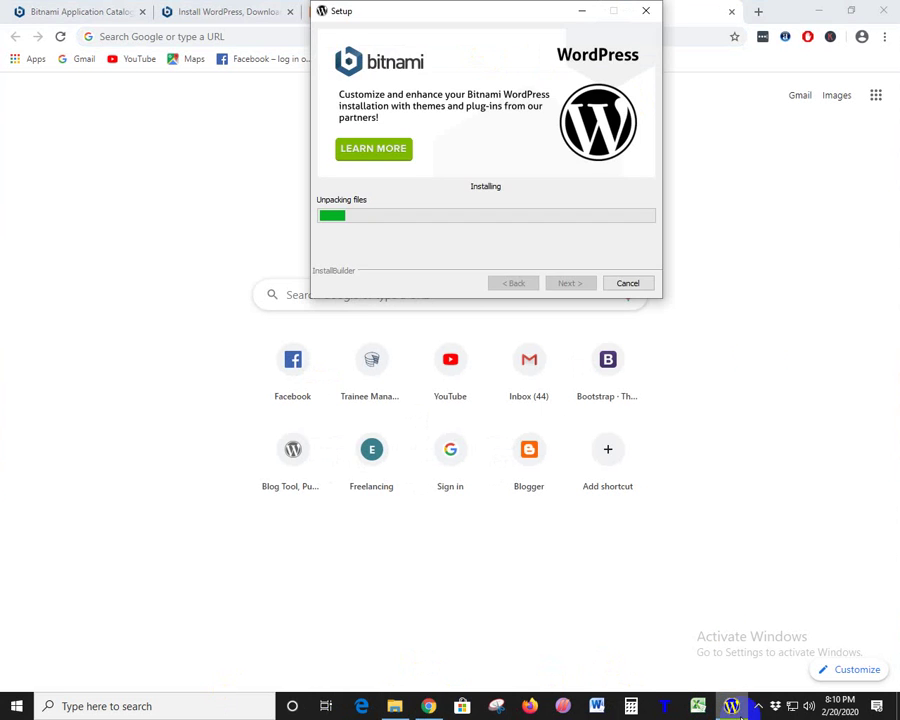
left_click(731, 261)
- Search Google for 'do a barrel roll' via the suggestion after typing 'do'
left_click(374, 300)
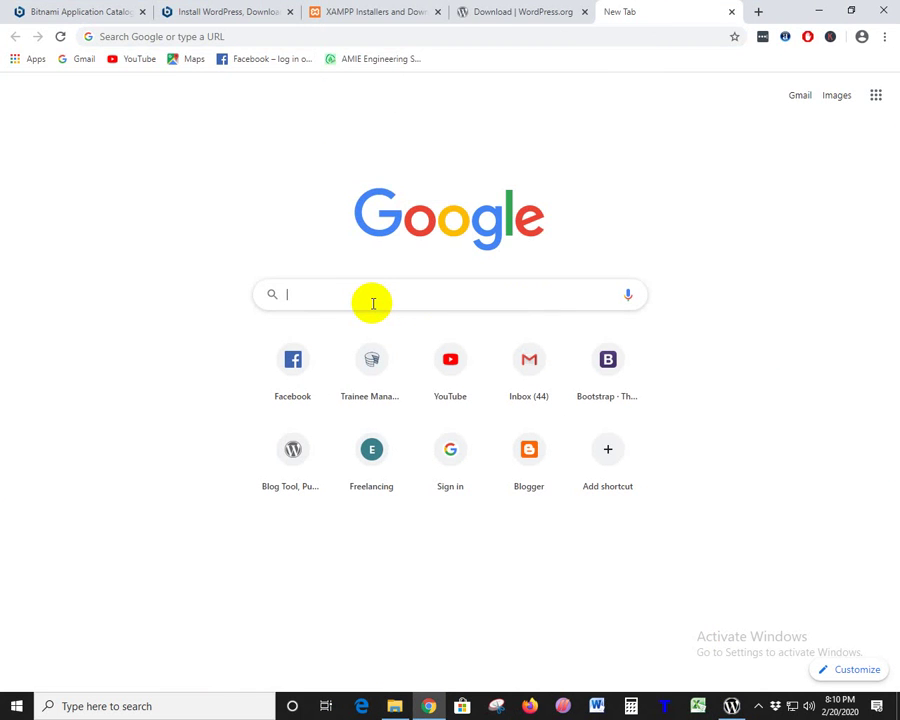
type("do")
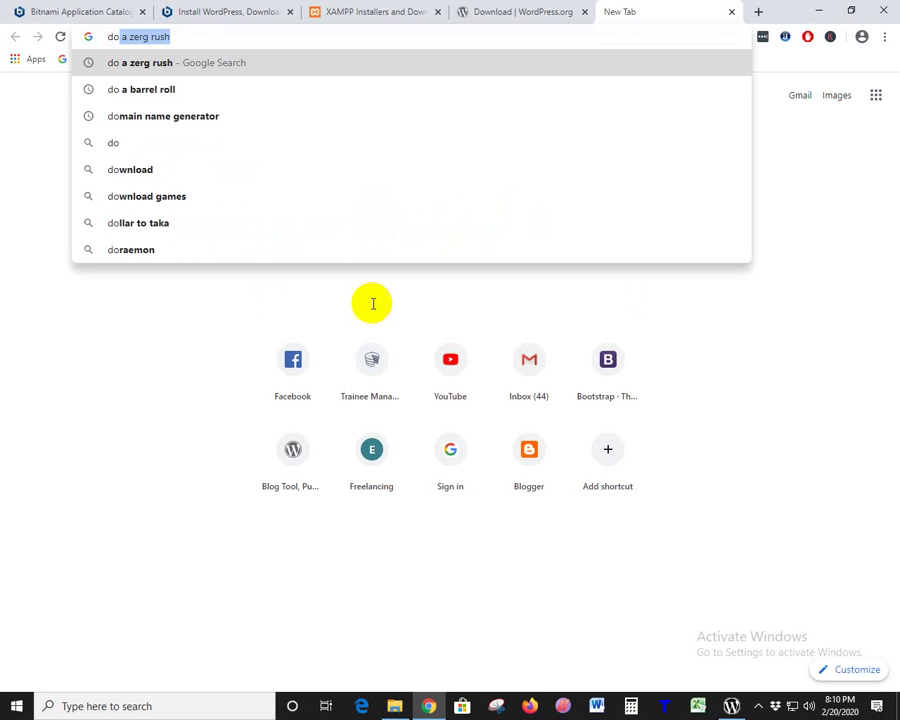
key("Down")
key("Return")
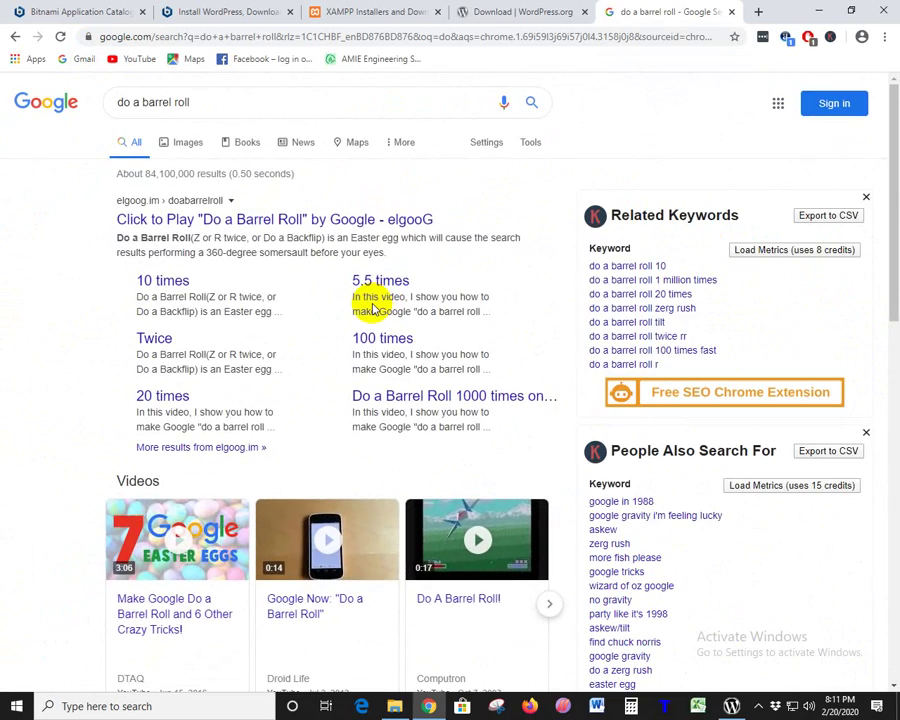
- Resubmit the barrel roll search to replay the spin, then clear the query
left_click(200, 104)
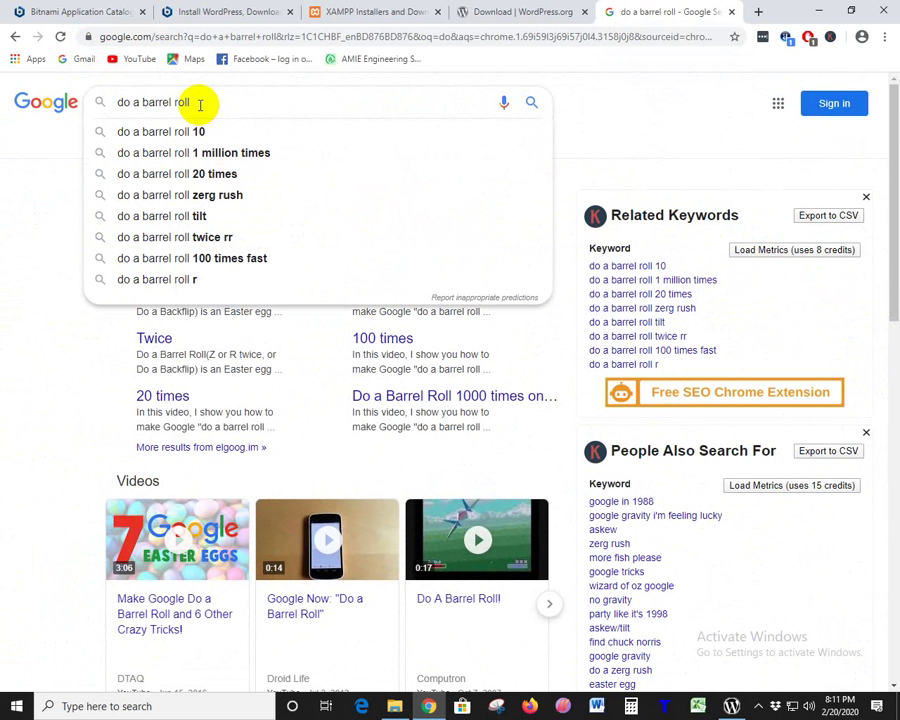
key("Return")
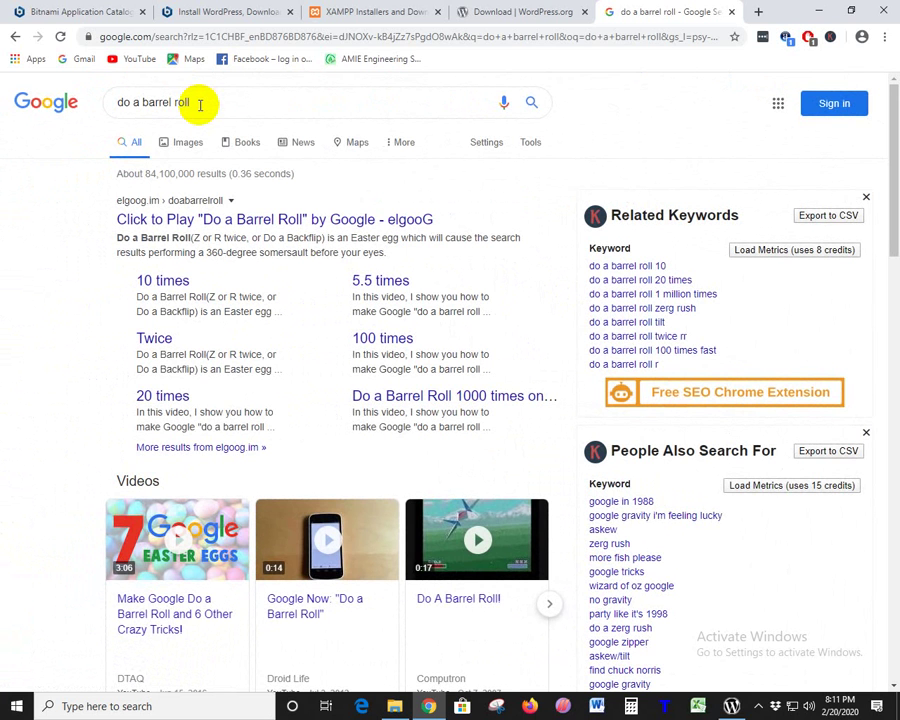
left_click_drag(178, 102, 96, 97)
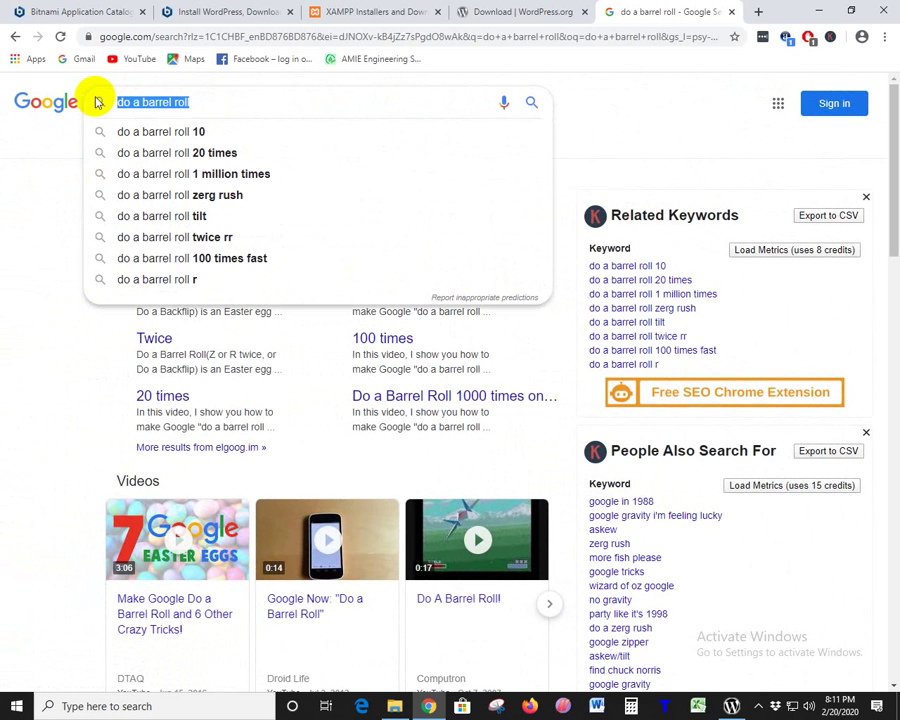
key("BackSpace")
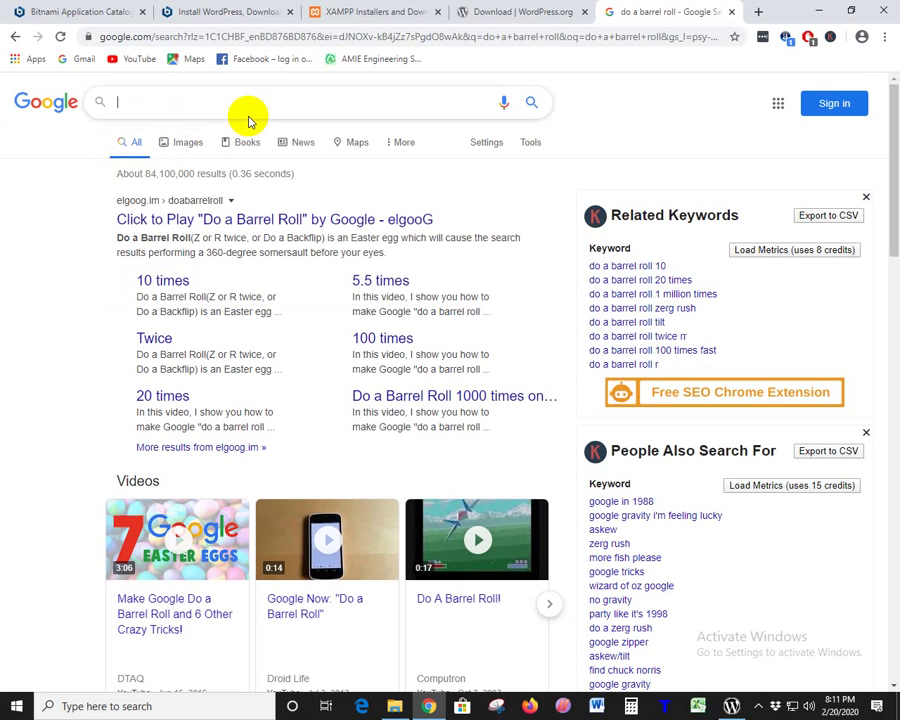
- Search Google for 'zerg rush' via the suggestion after typing 'z'
type("z")
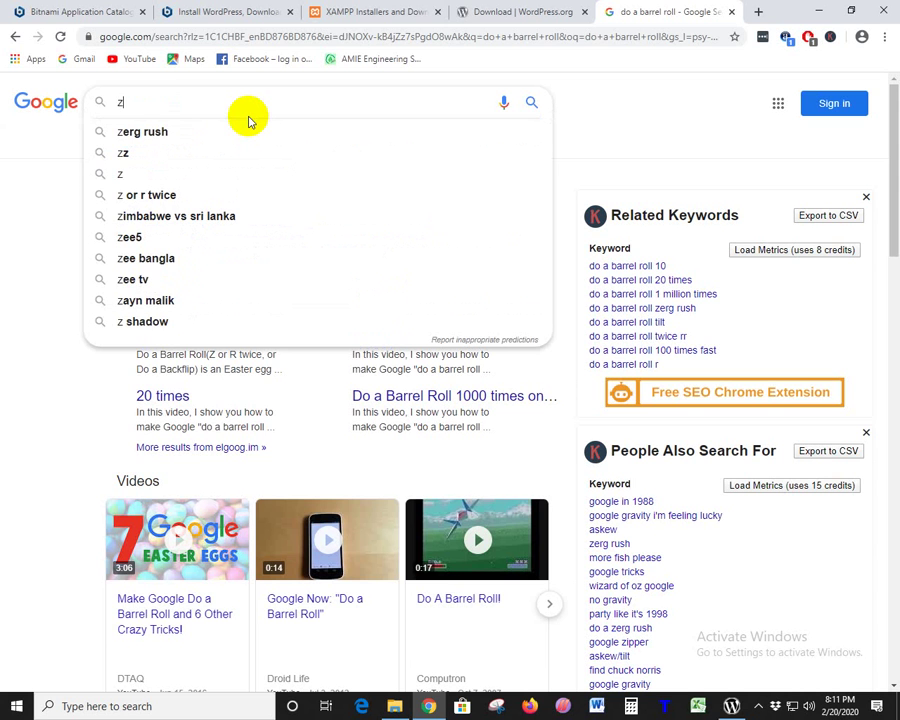
key("Down")
key("Return")
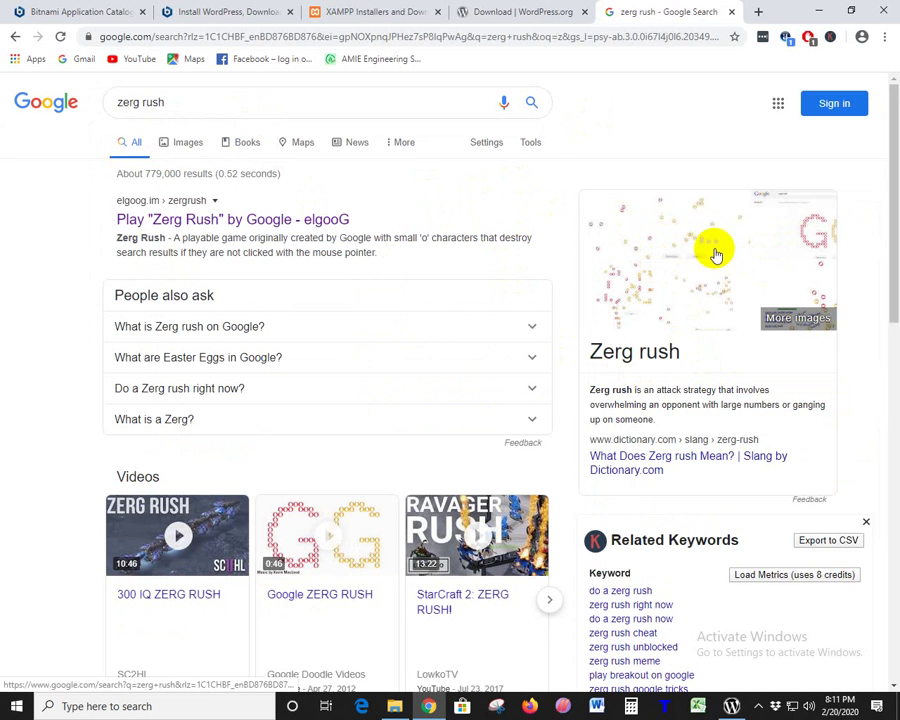
- Select the zerg rush query in the search box and launch Firefox from the taskbar
left_click_drag(118, 102, 140, 152)
left_click(680, 122)
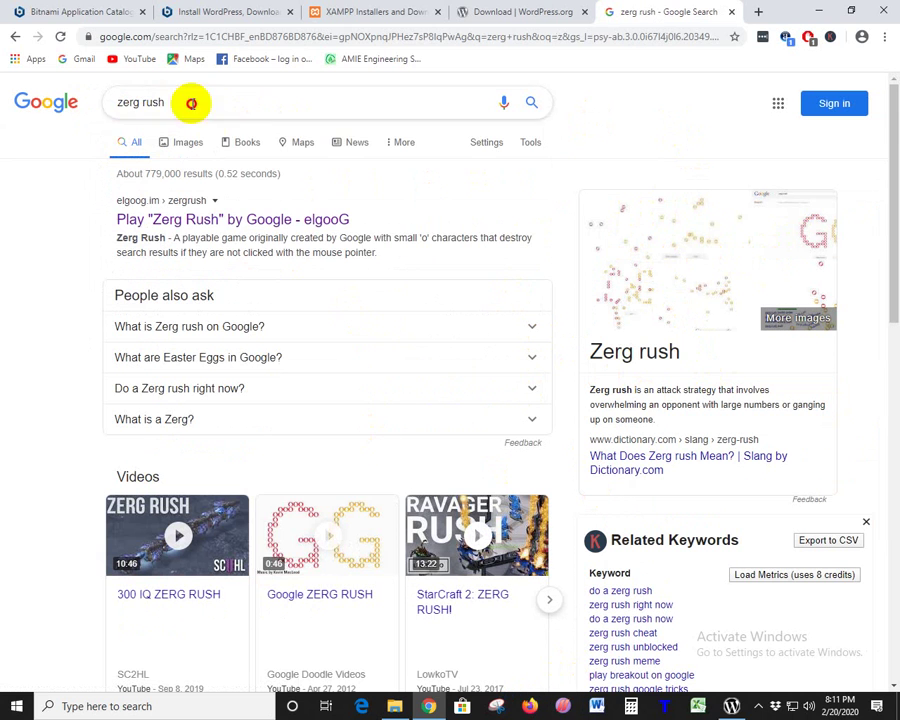
left_click_drag(191, 102, 88, 104)
left_click(529, 700)
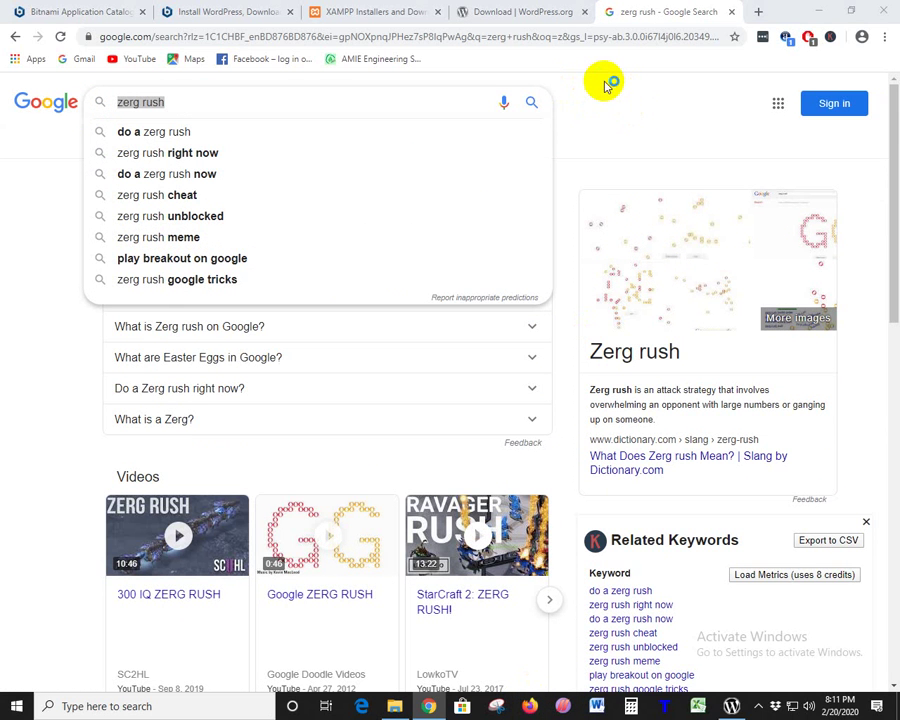
- Scroll Chrome's zerg rush results down and back up
left_click(640, 116)
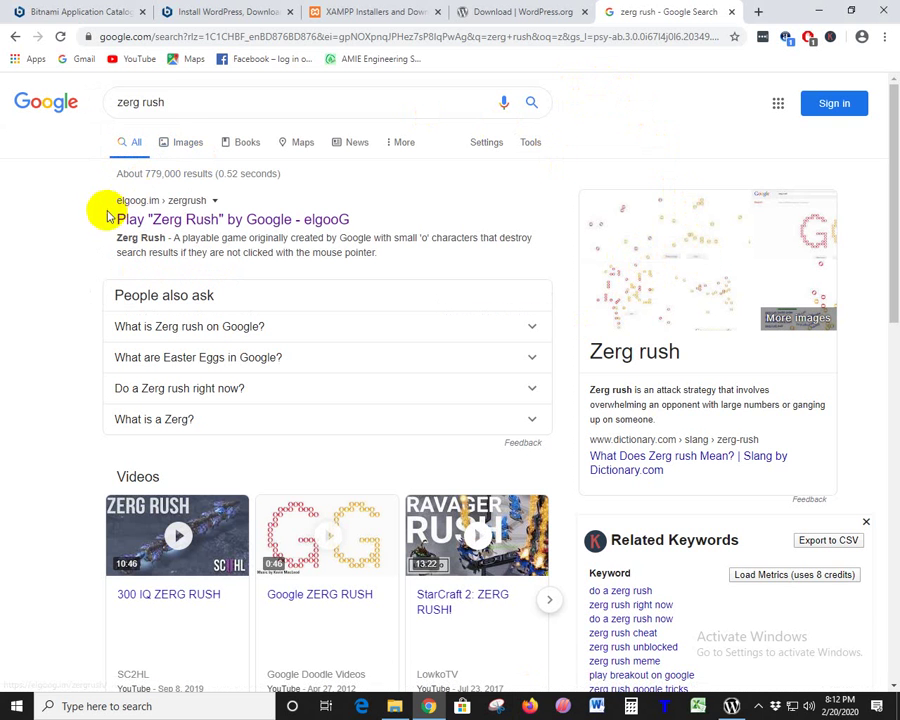
scroll(616, 394, "down", 5)
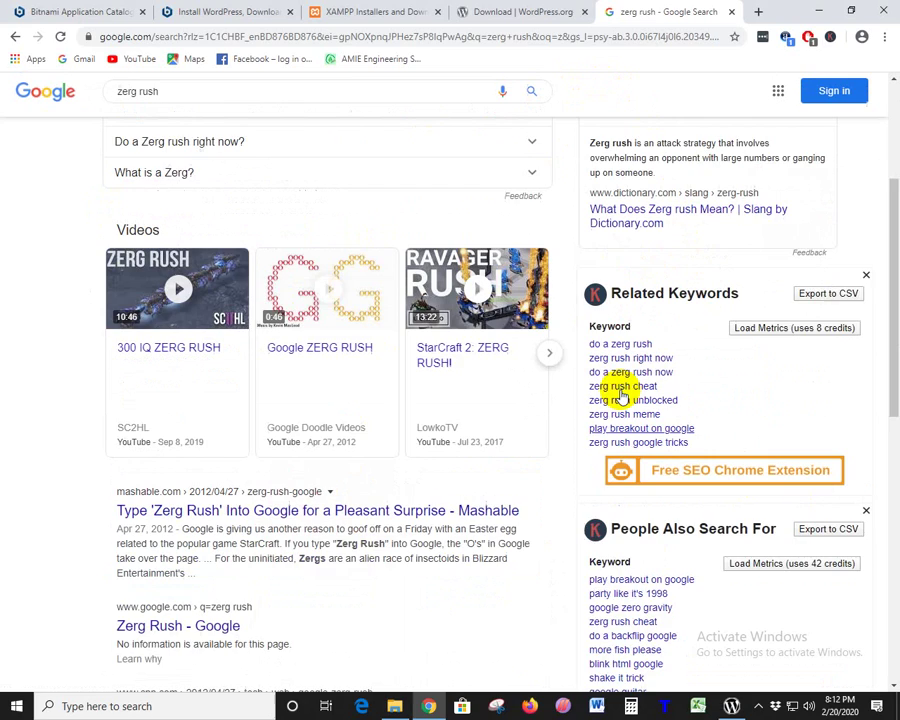
scroll(600, 400, "up", 5)
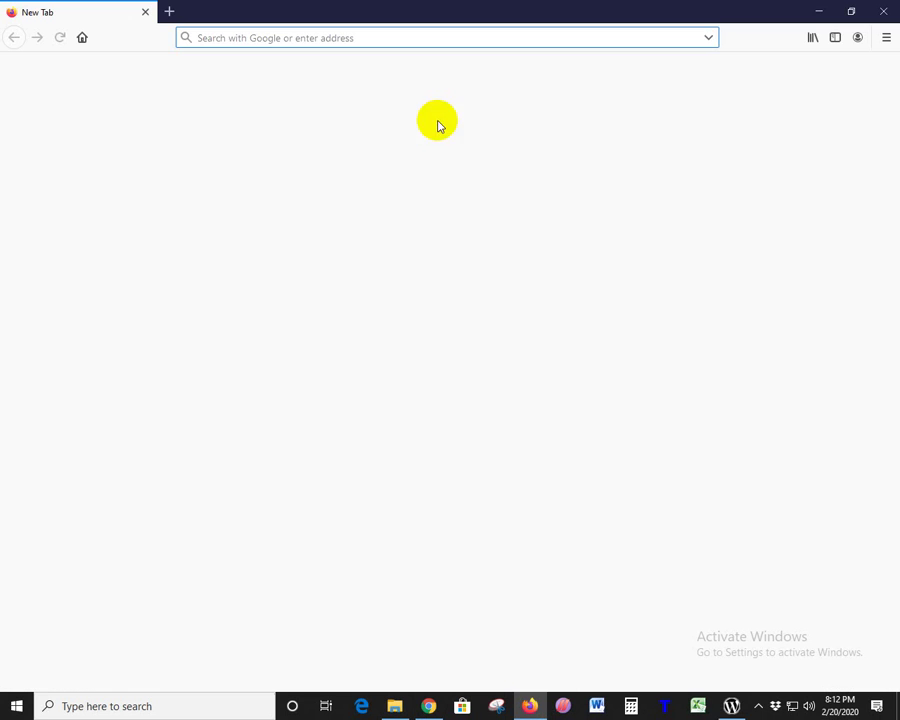
- Enter 'zerg rush' in Firefox's address bar
left_click(263, 38)
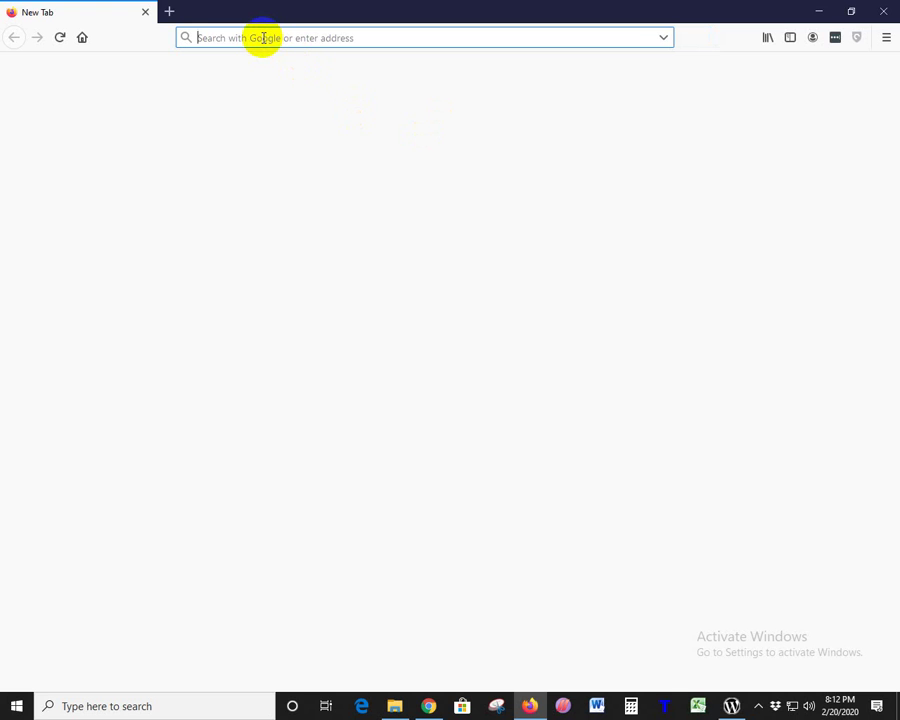
type("zerg rush")
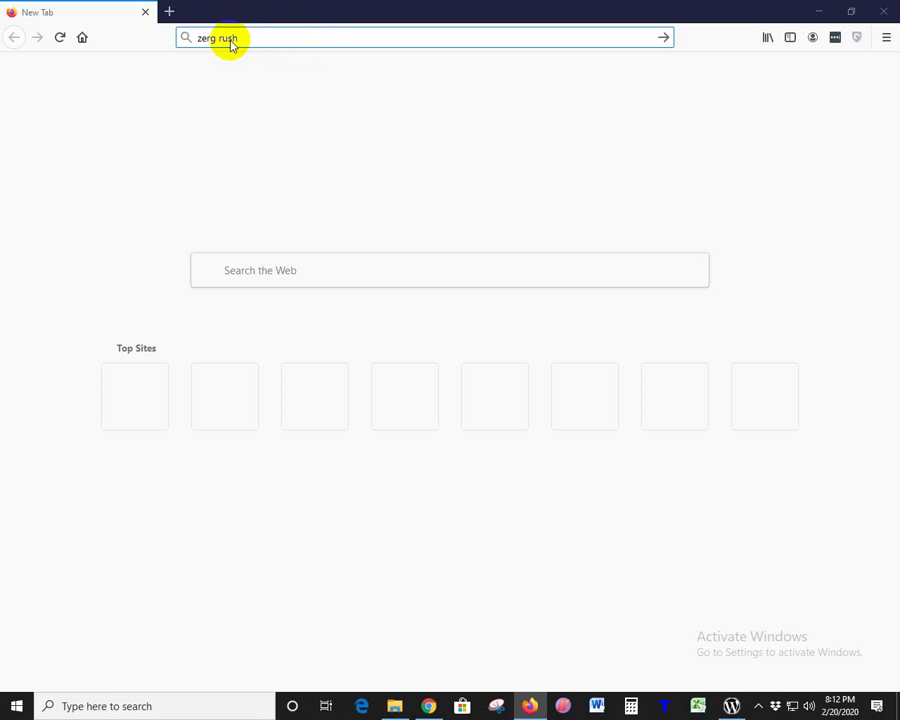
mouse_move(733, 706)
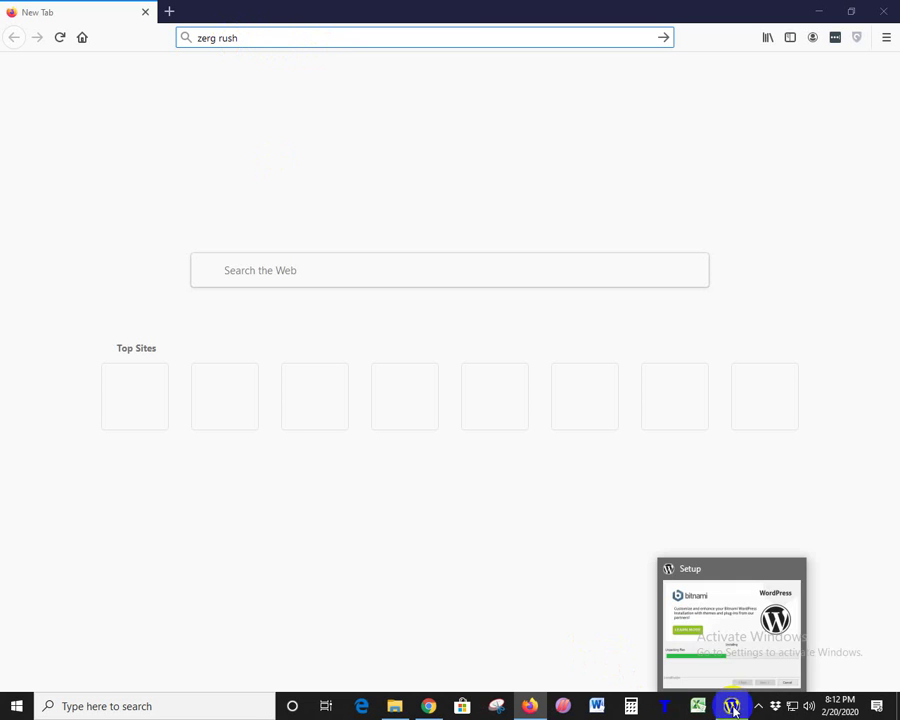
left_click(224, 42)
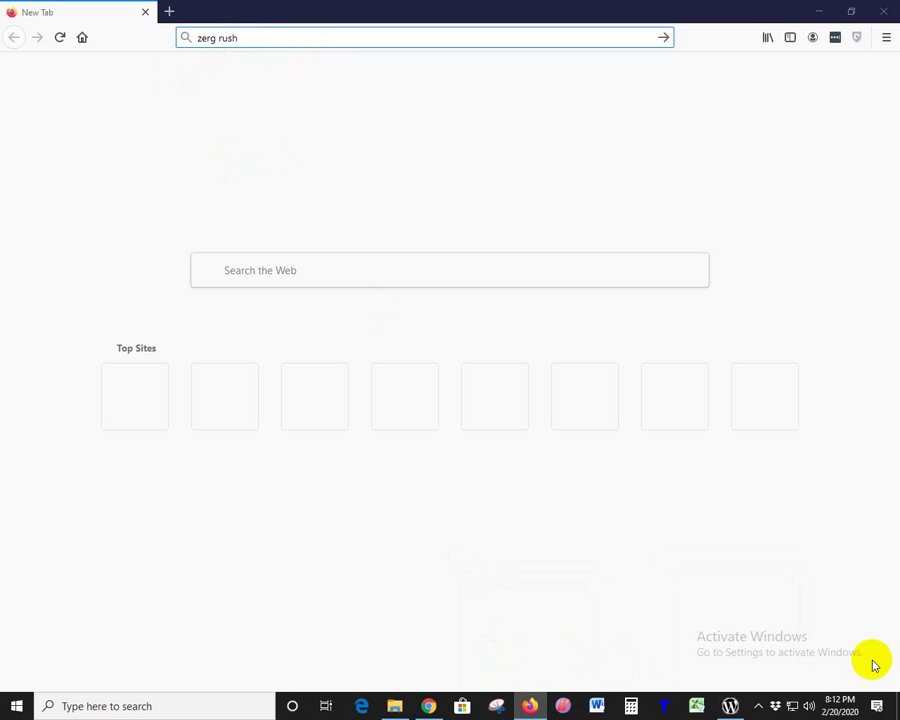
left_click(733, 706)
left_click(884, 10)
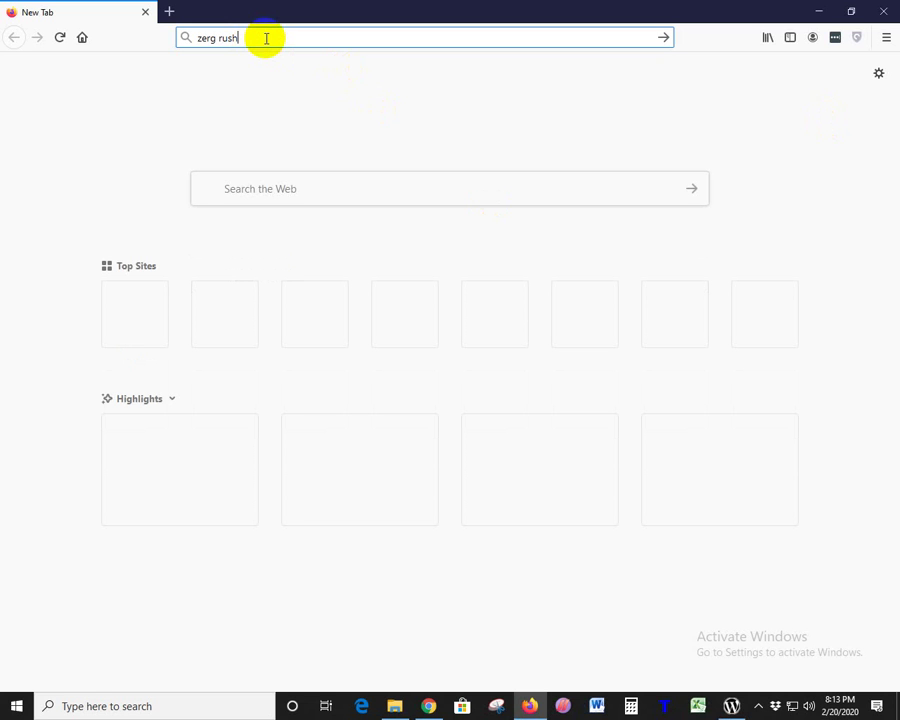
- Run the zerg rush Google search in Firefox, then close Firefox
left_click(252, 75)
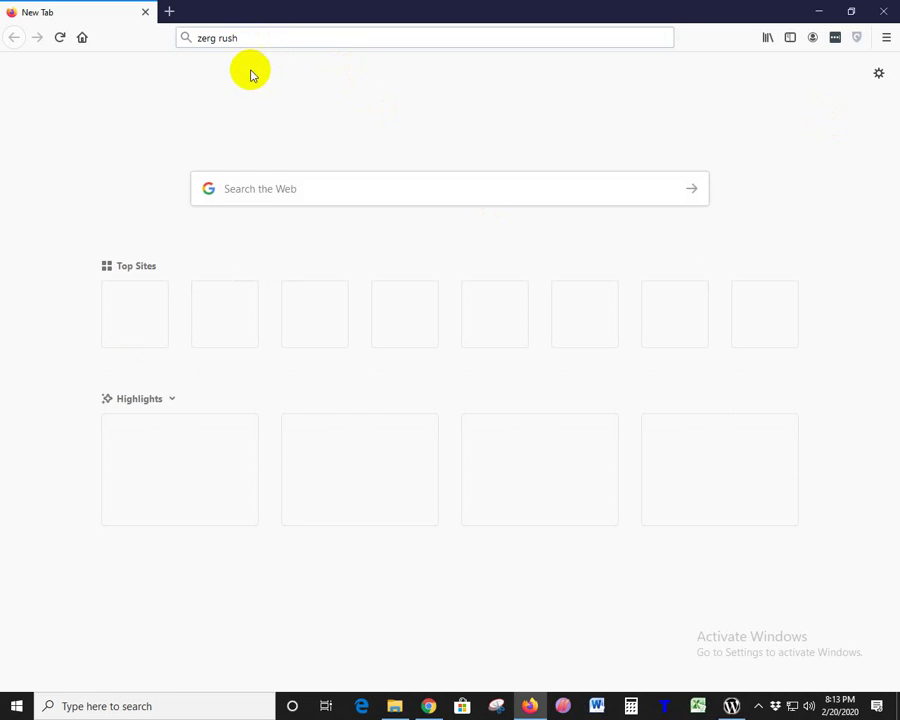
left_click(244, 38)
key("Return")
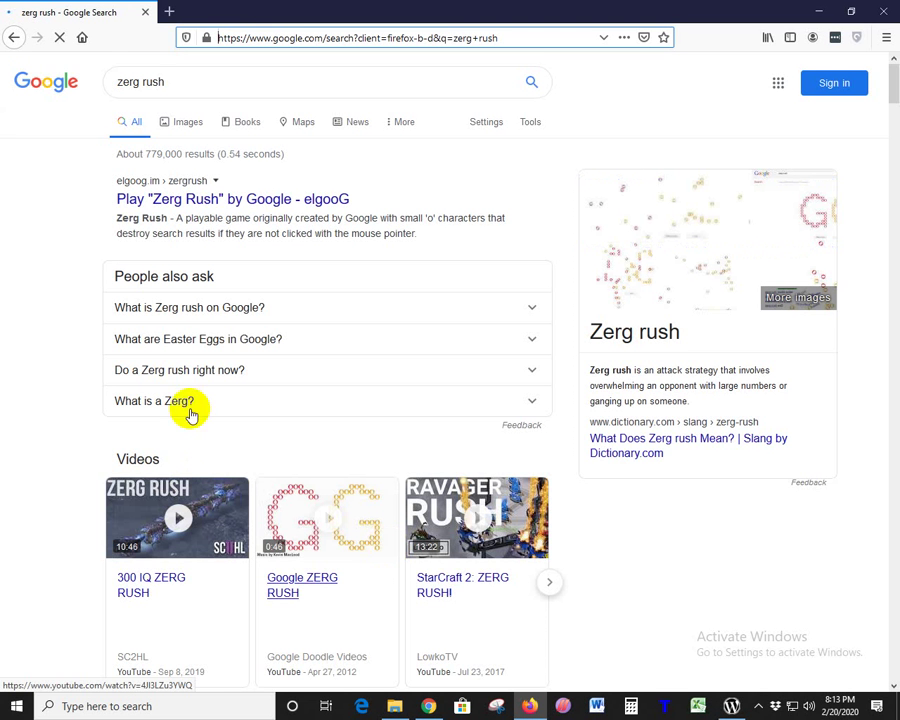
left_click(878, 14)
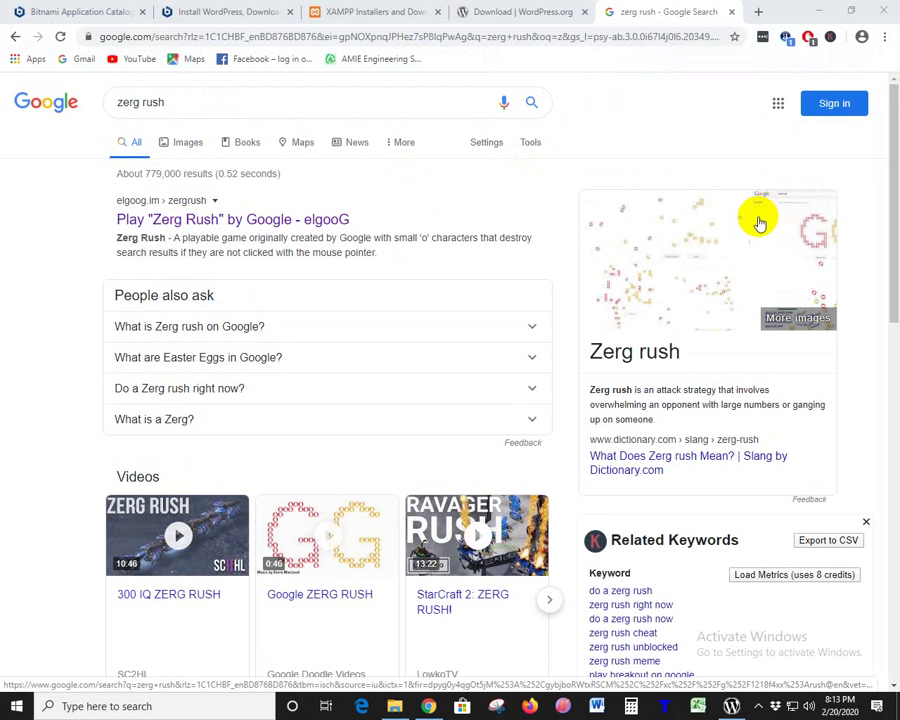
- Abandon the zerg rush query, go to elgoog.im, and submit a search on the mirrored Google page
left_click(201, 102)
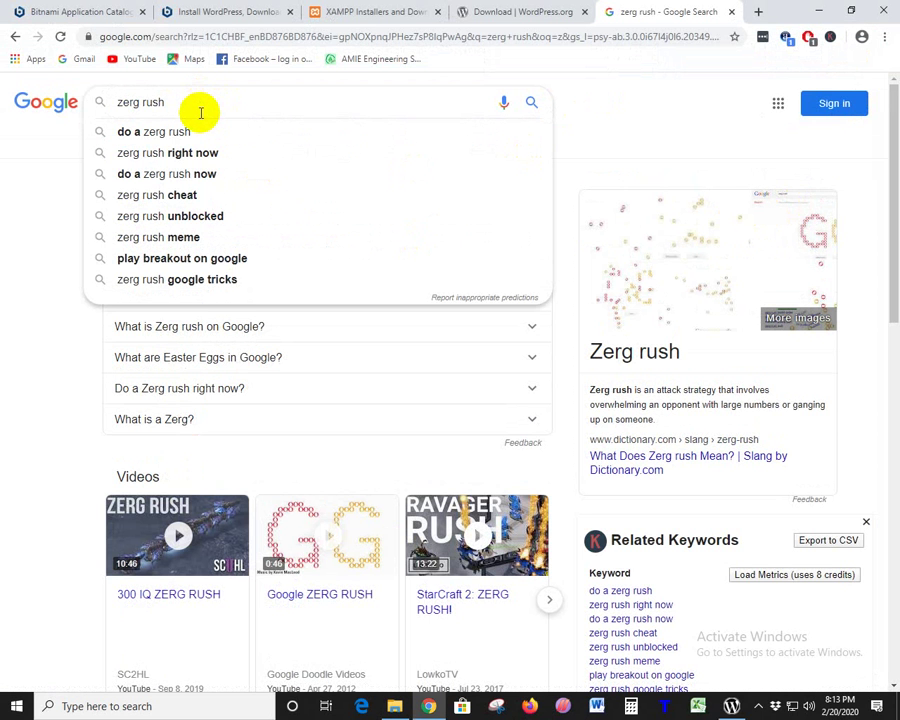
key("BackSpace")
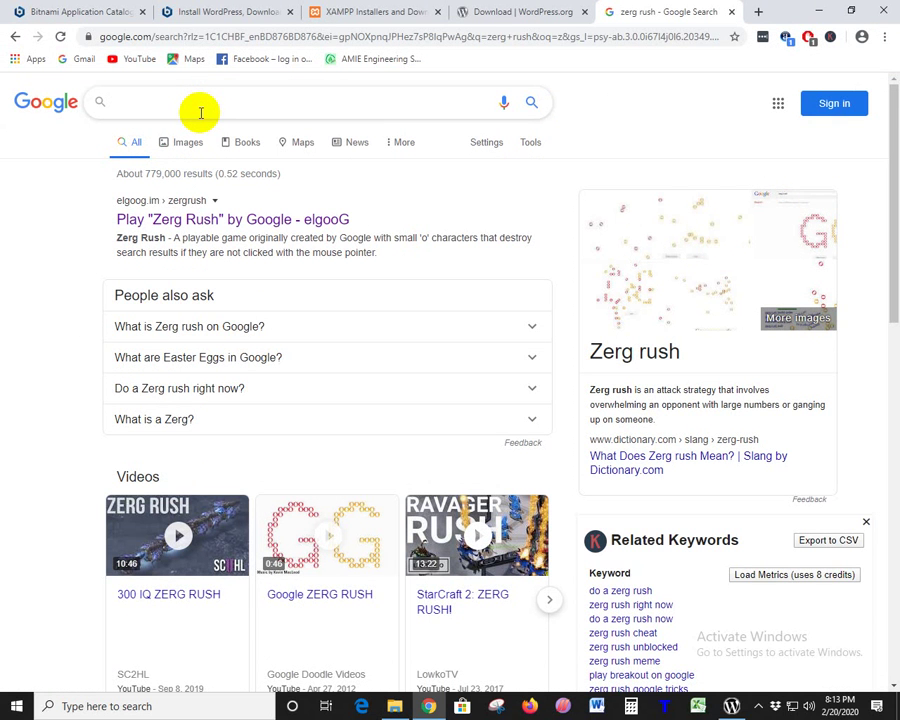
left_click(141, 36)
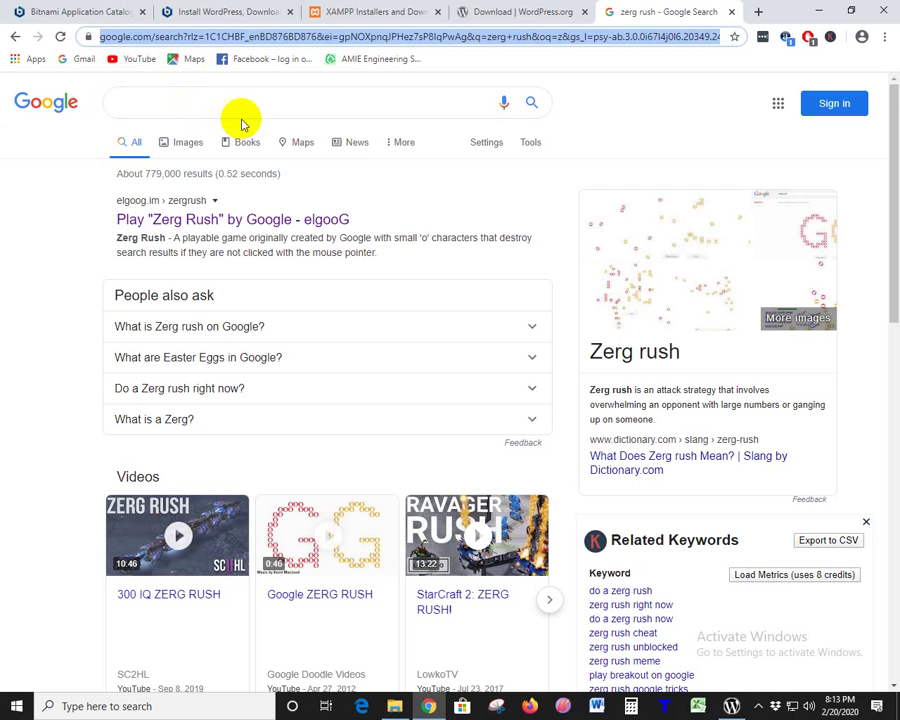
type("el")
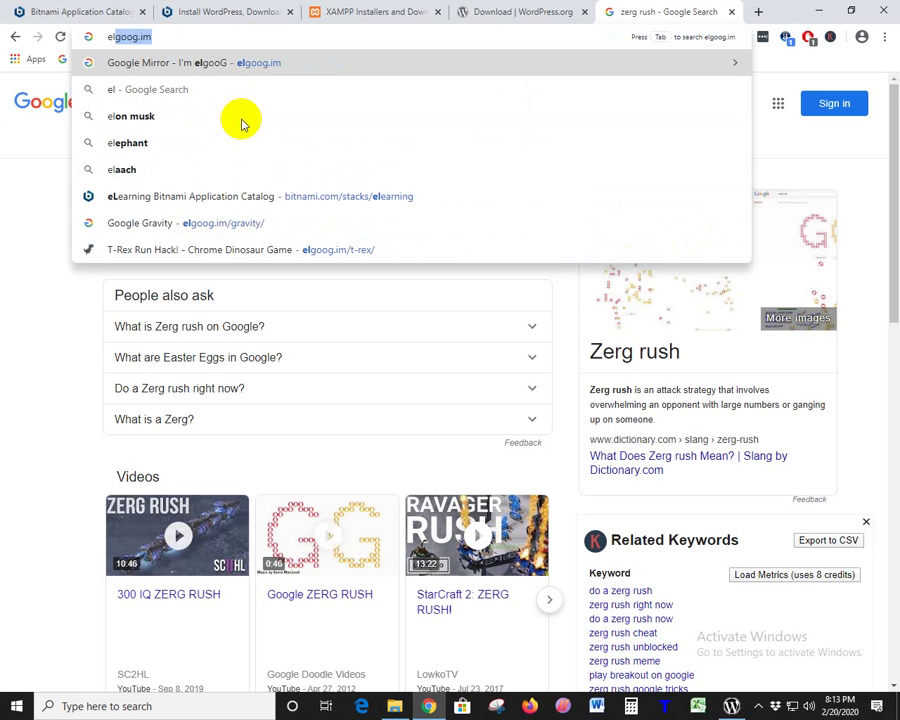
key("Right")
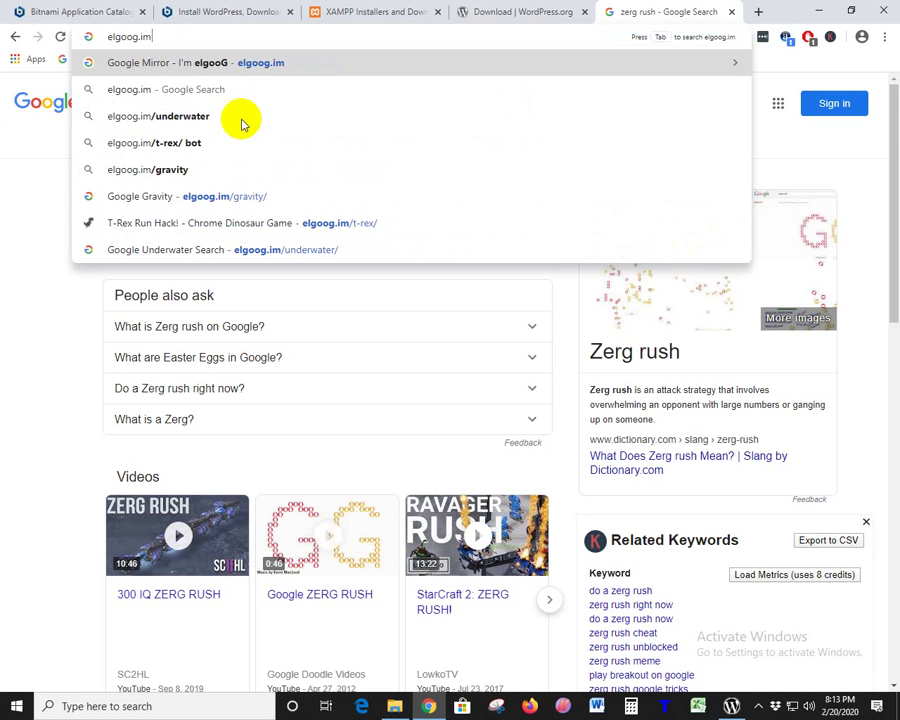
key("Return")
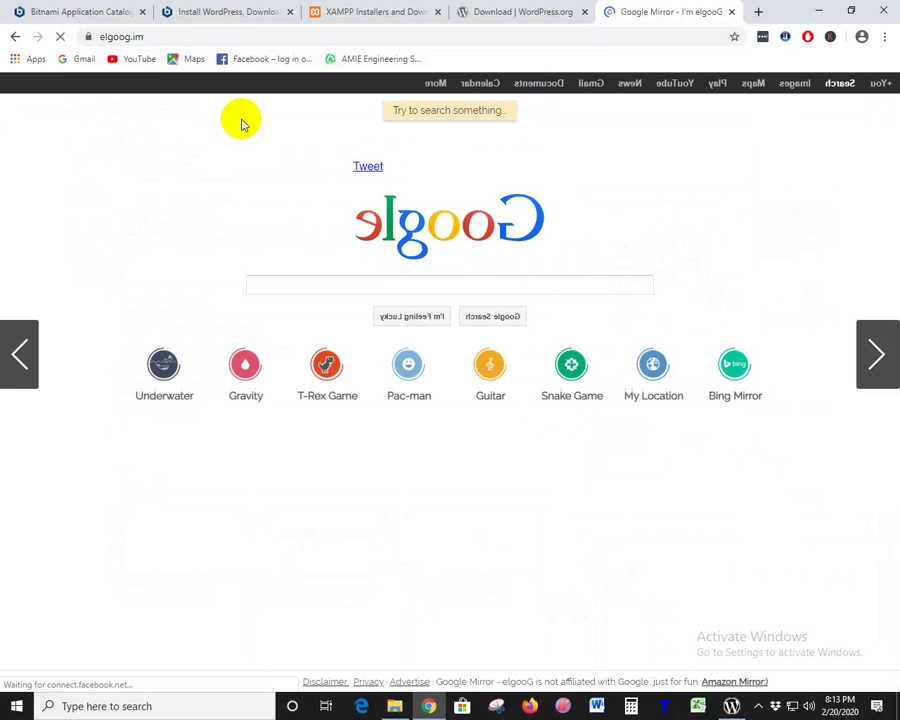
left_click(637, 285)
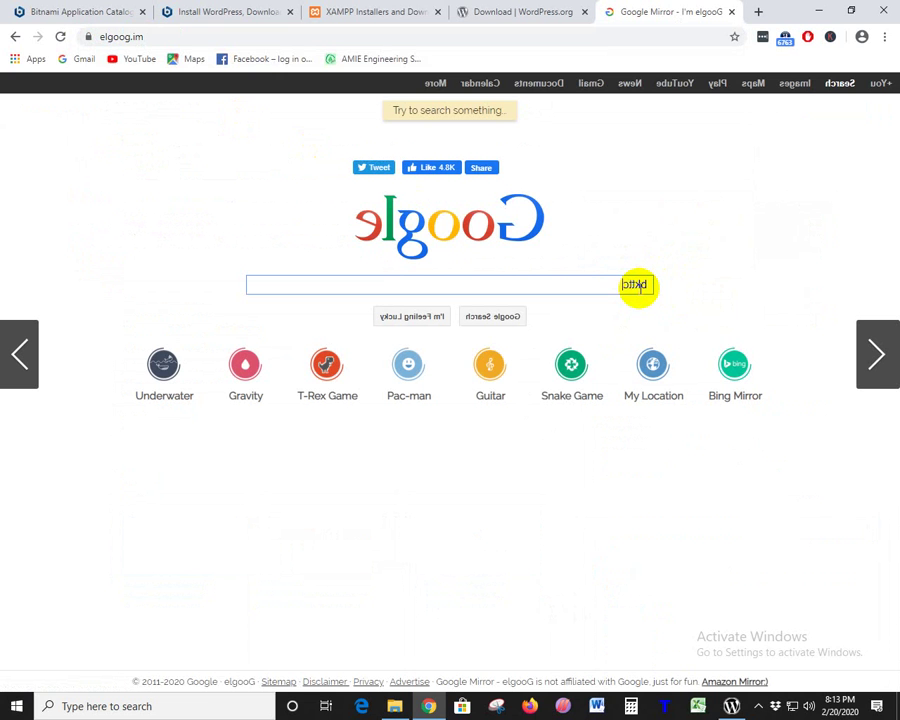
key("Return")
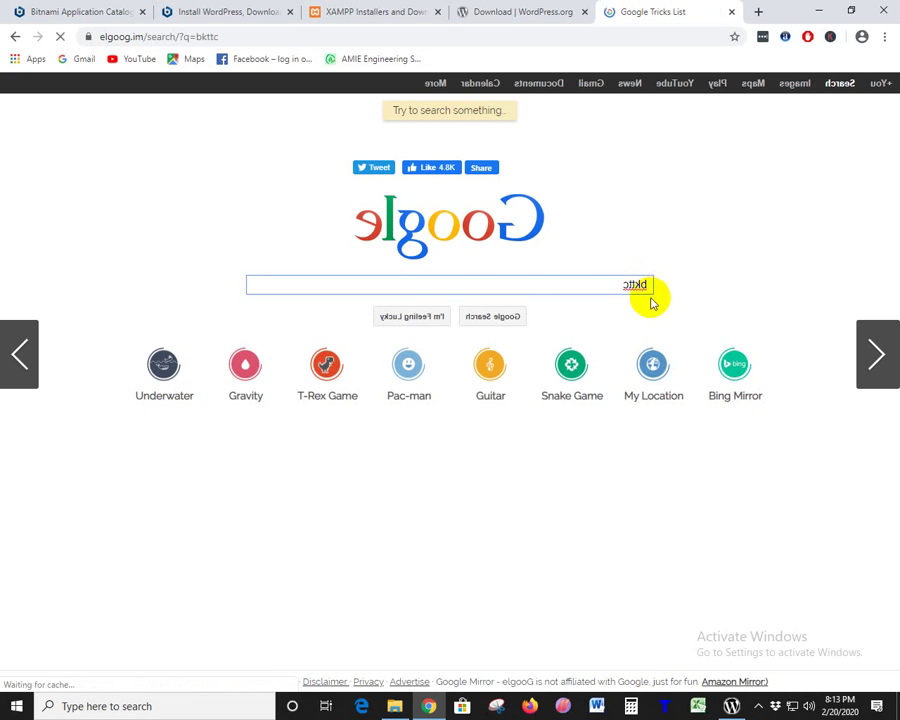
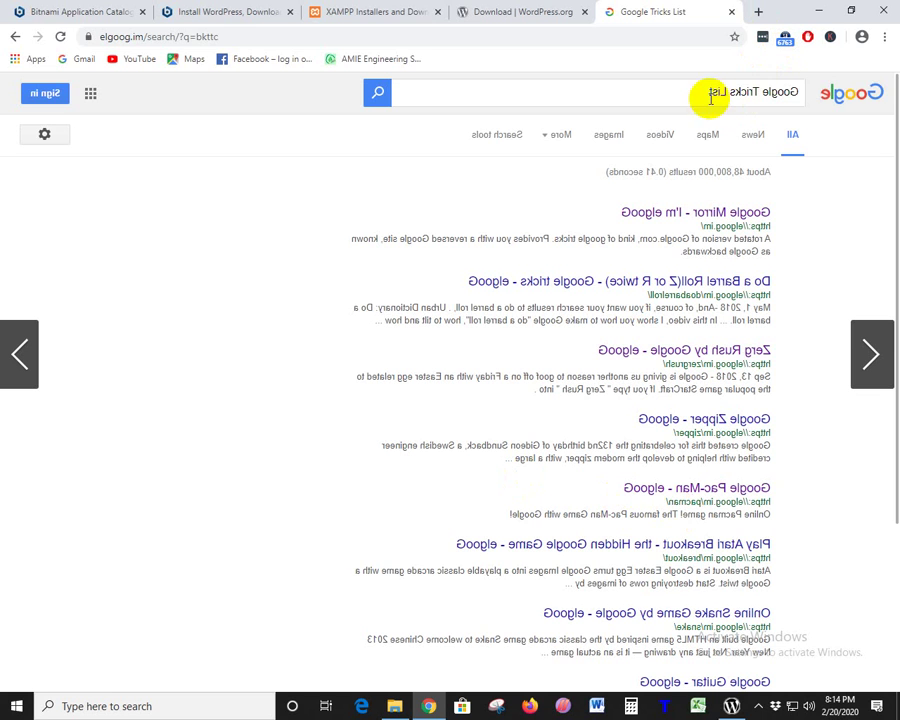
- Leave the reversed Google Tricks List results and return to the elgooG mirror home page
left_click(787, 92)
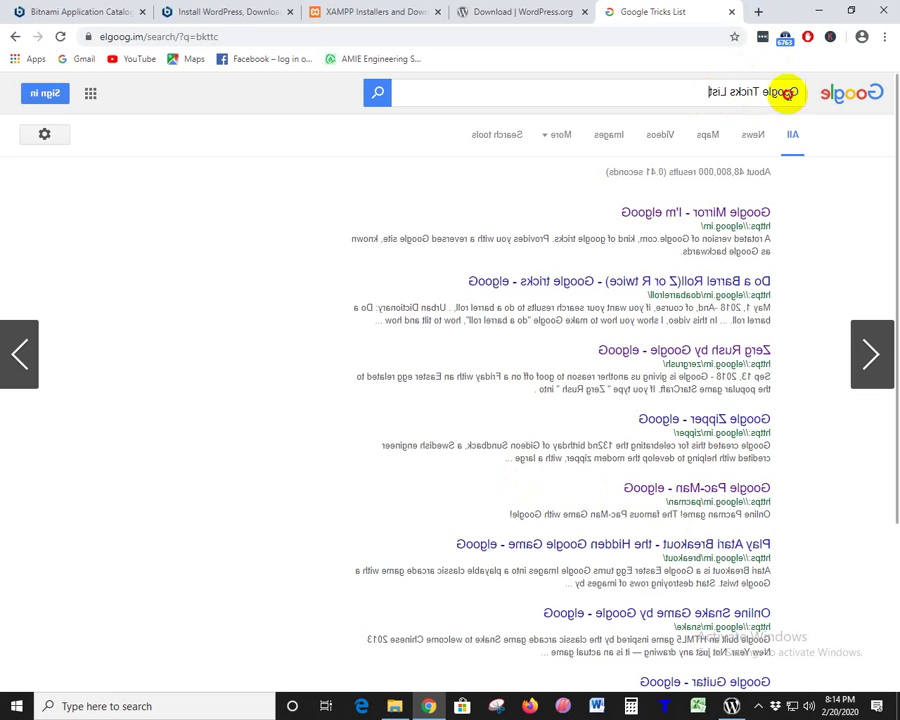
left_click(15, 36)
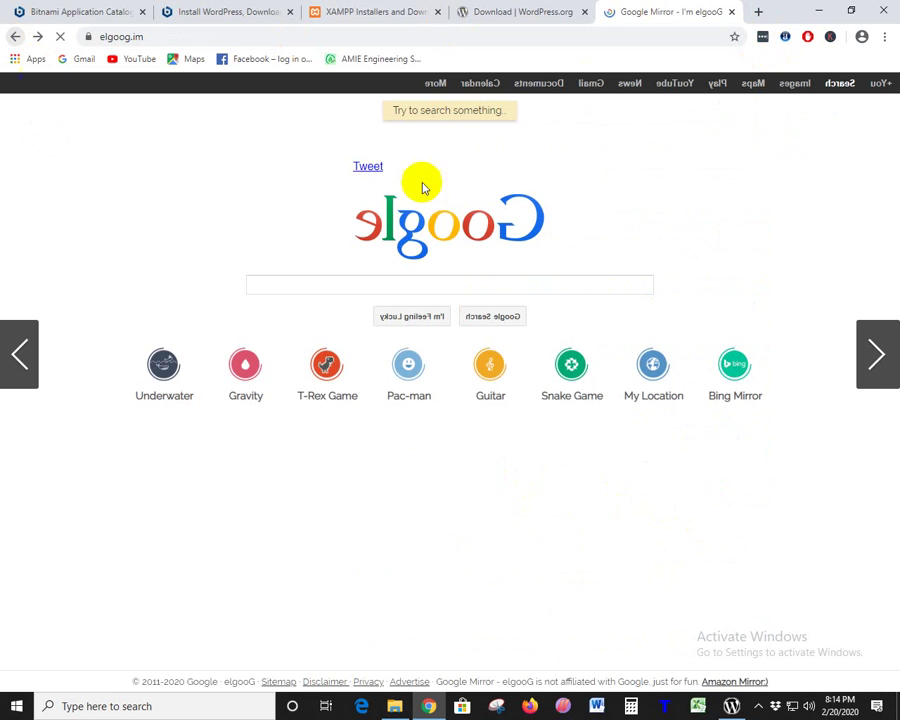
left_click(157, 370)
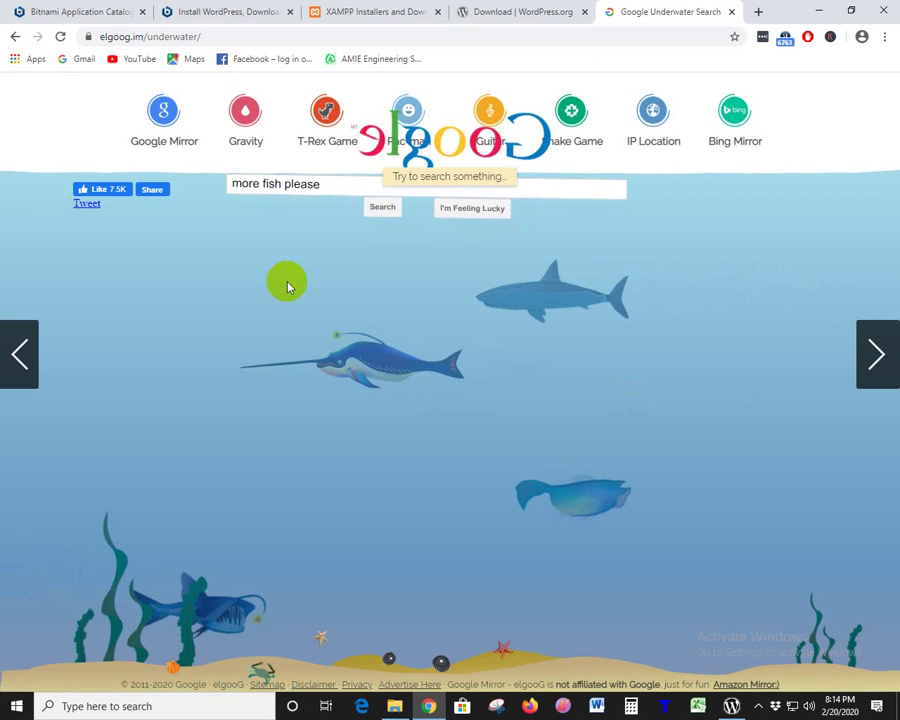
left_click(390, 216)
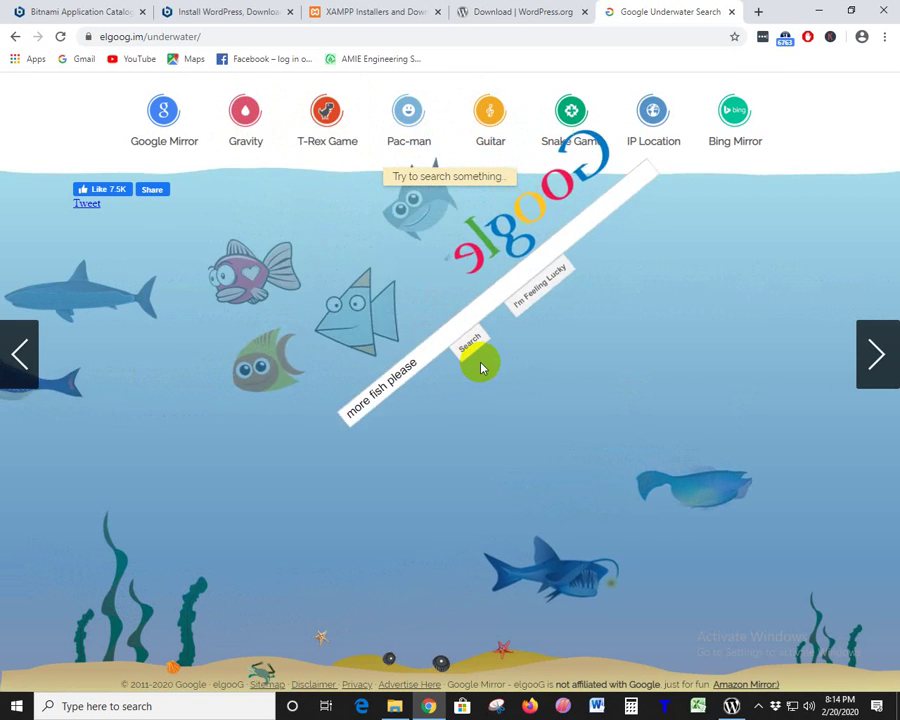
left_click(478, 362)
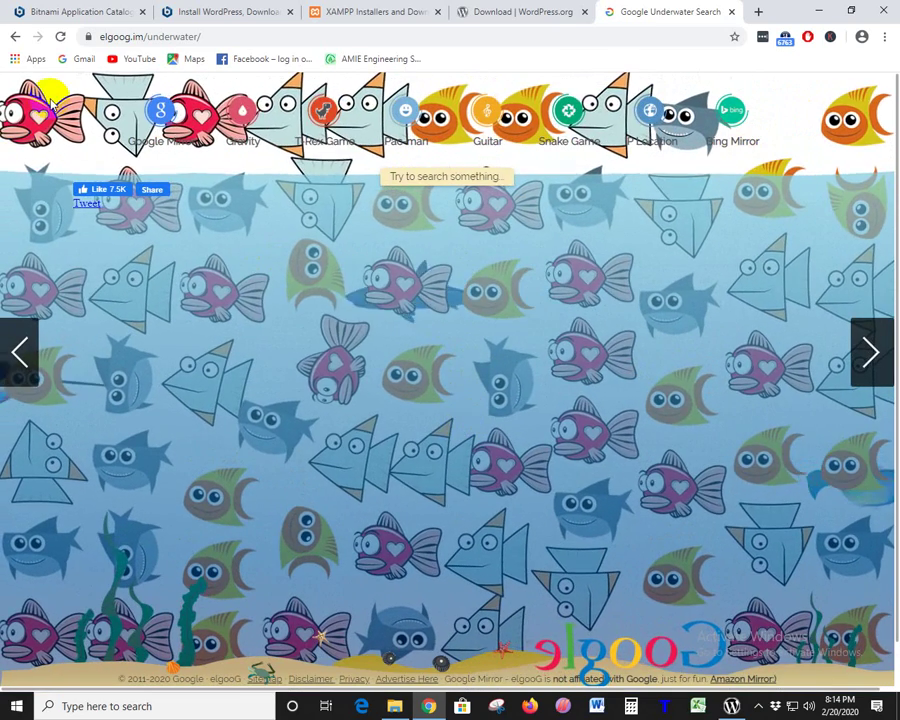
left_click(15, 38)
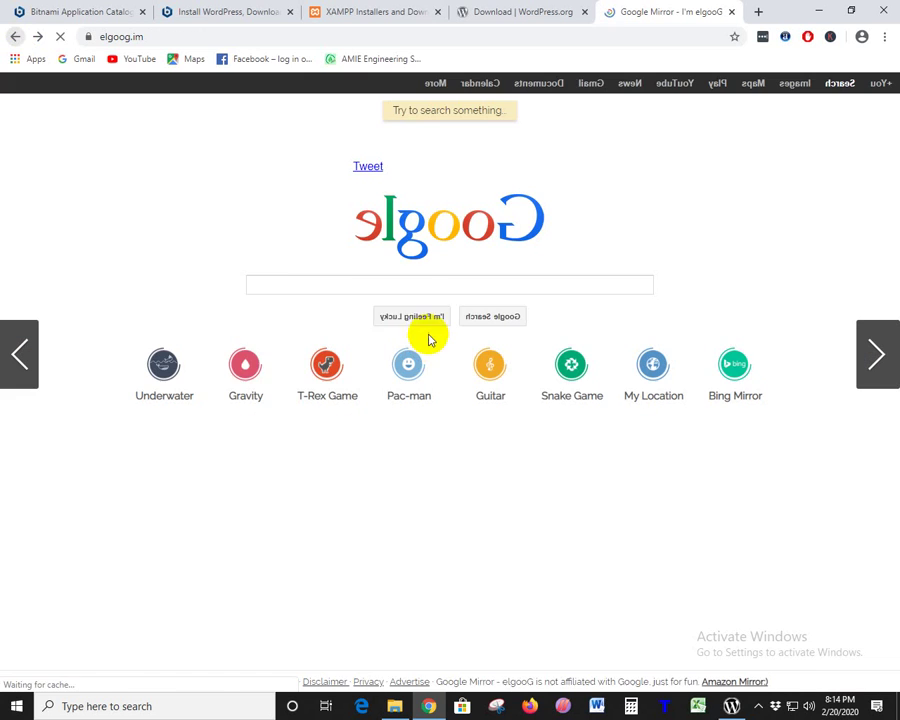
- Open the Google Gravity trick, run a search, and drag the fallen logo and results around
left_click(245, 368)
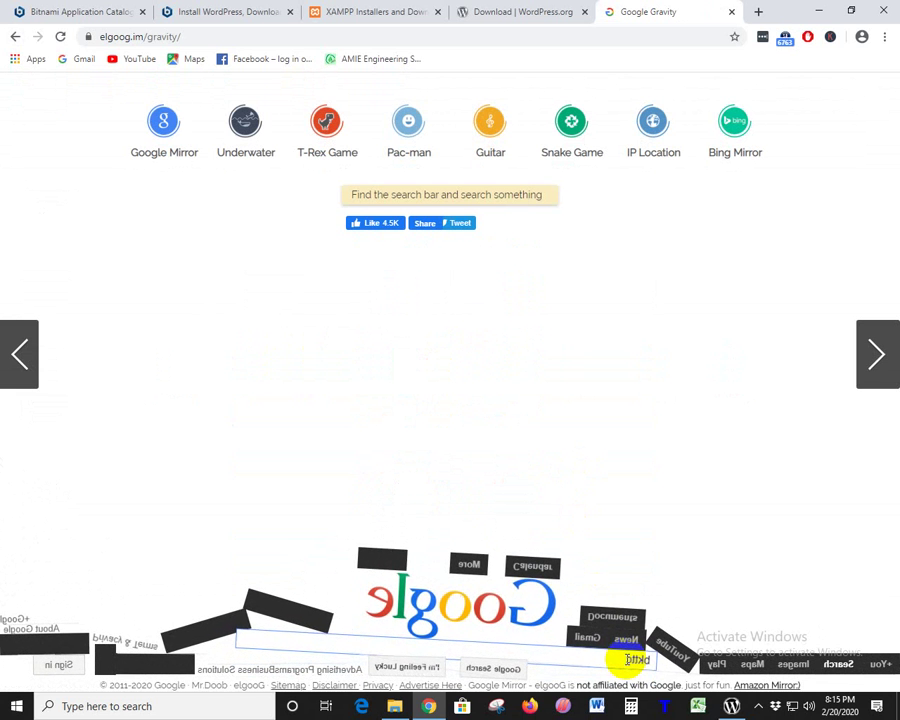
key("Return")
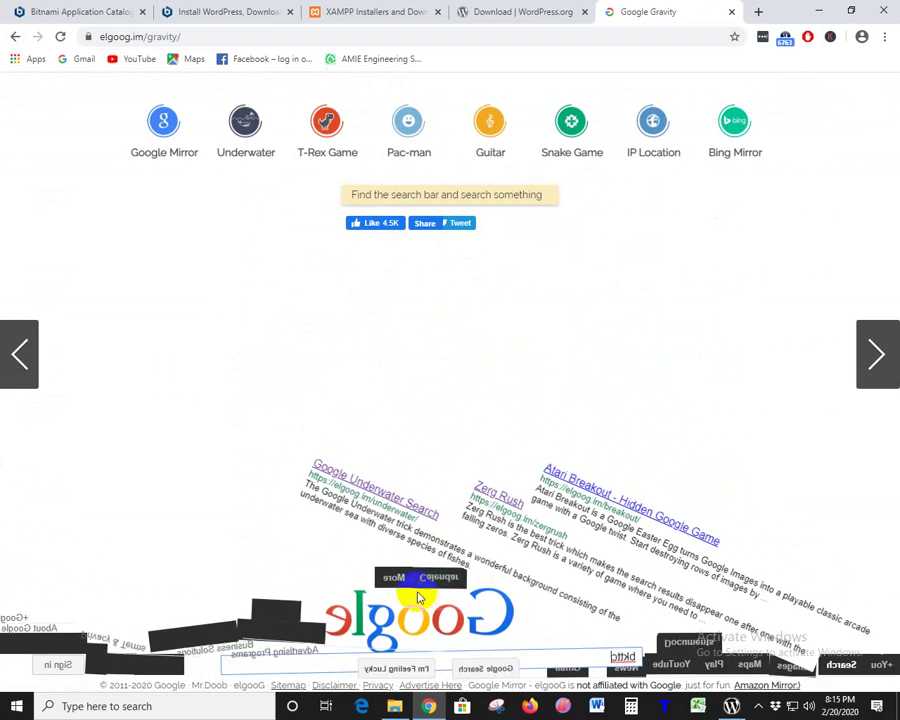
left_click_drag(360, 554, 281, 366)
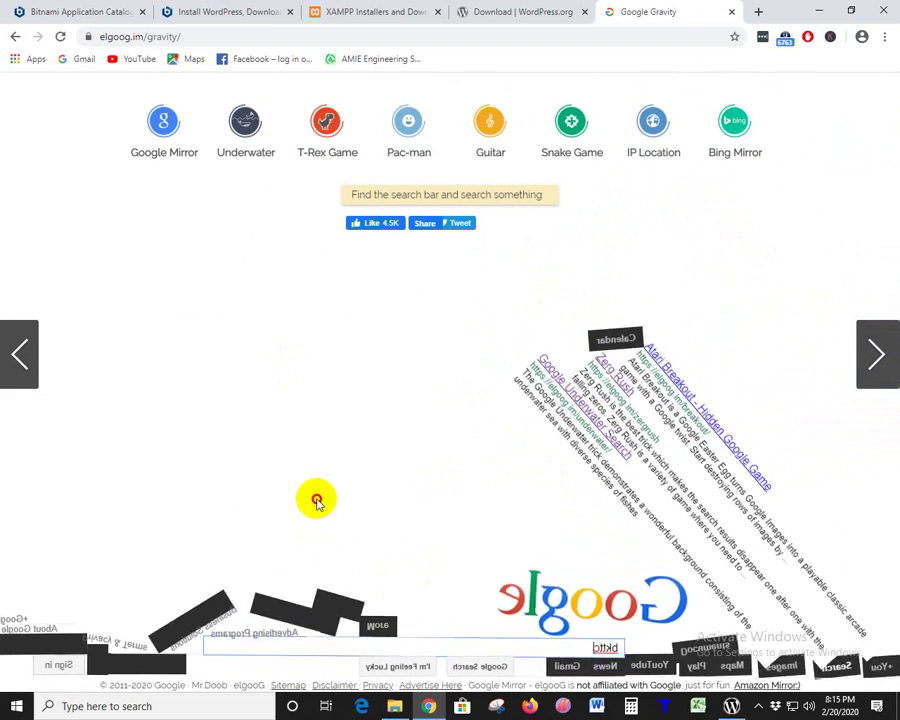
left_click_drag(565, 598, 526, 576)
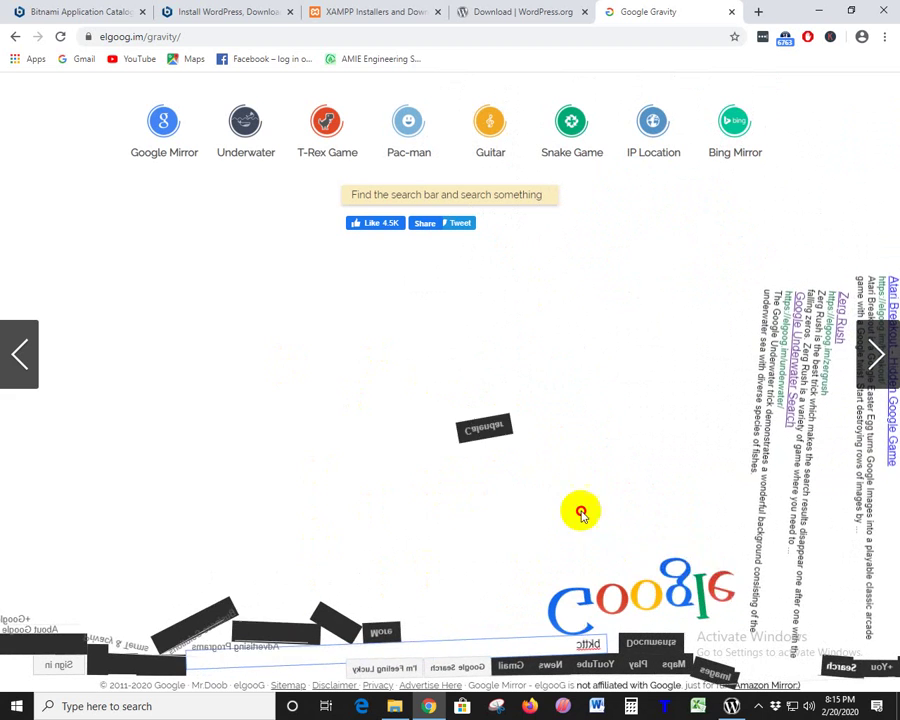
left_click(327, 132)
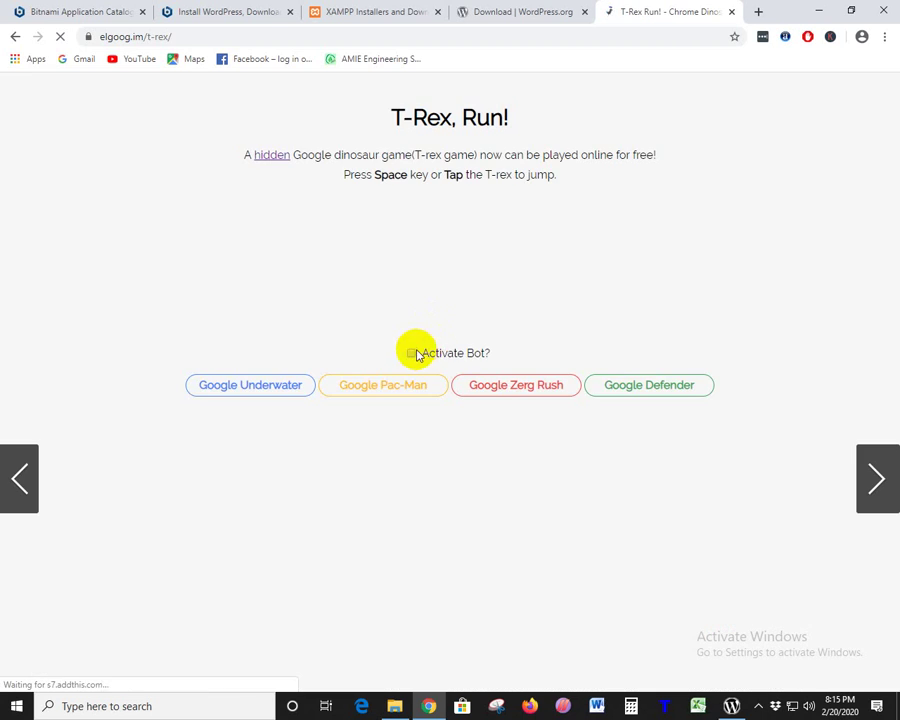
left_click(411, 353)
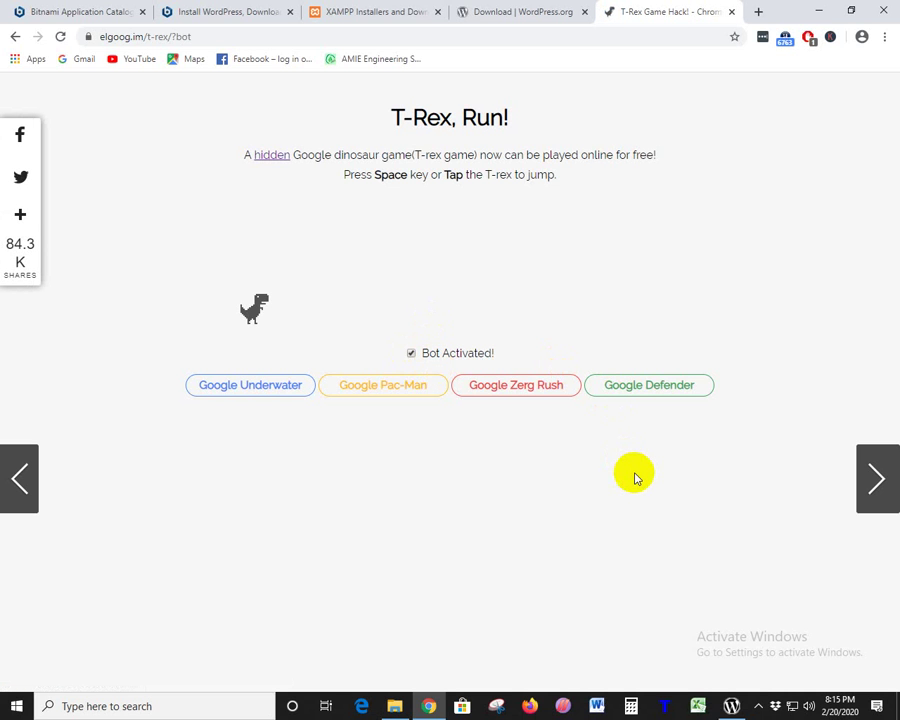
key("space")
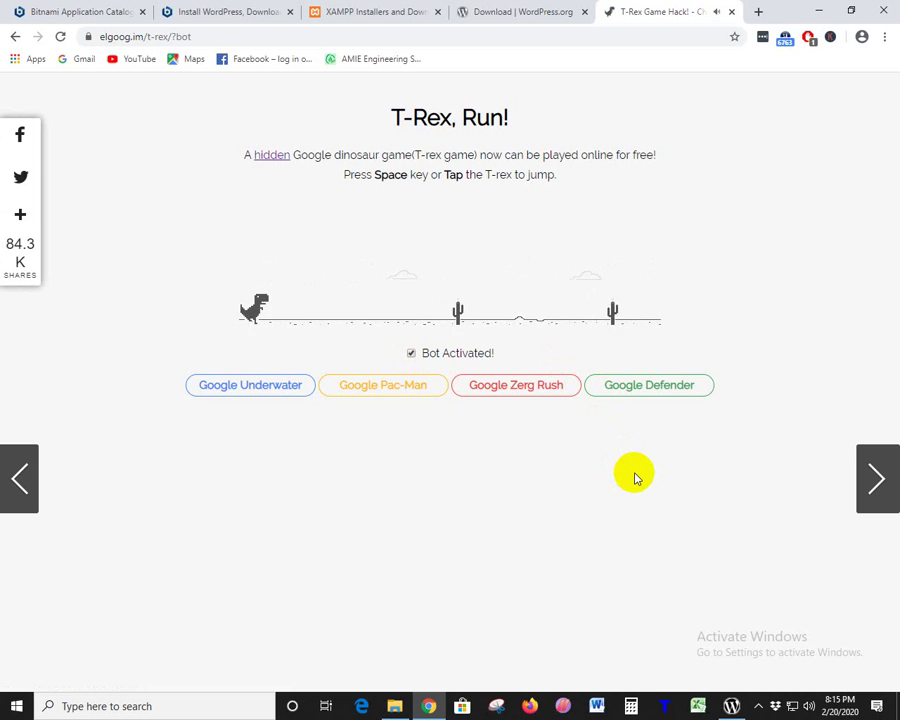
left_click(411, 354)
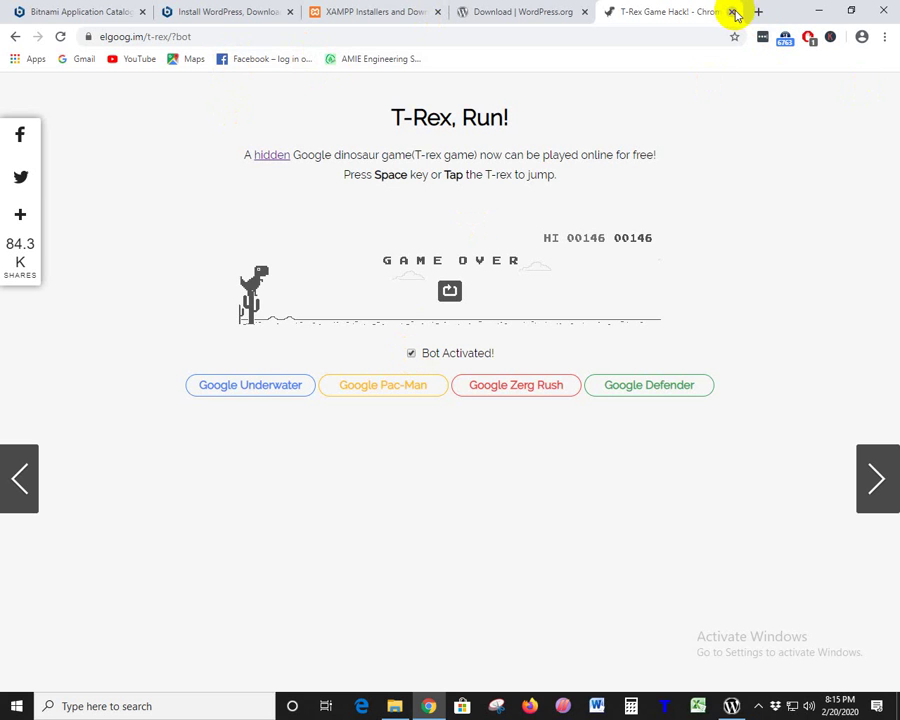
left_click(16, 36)
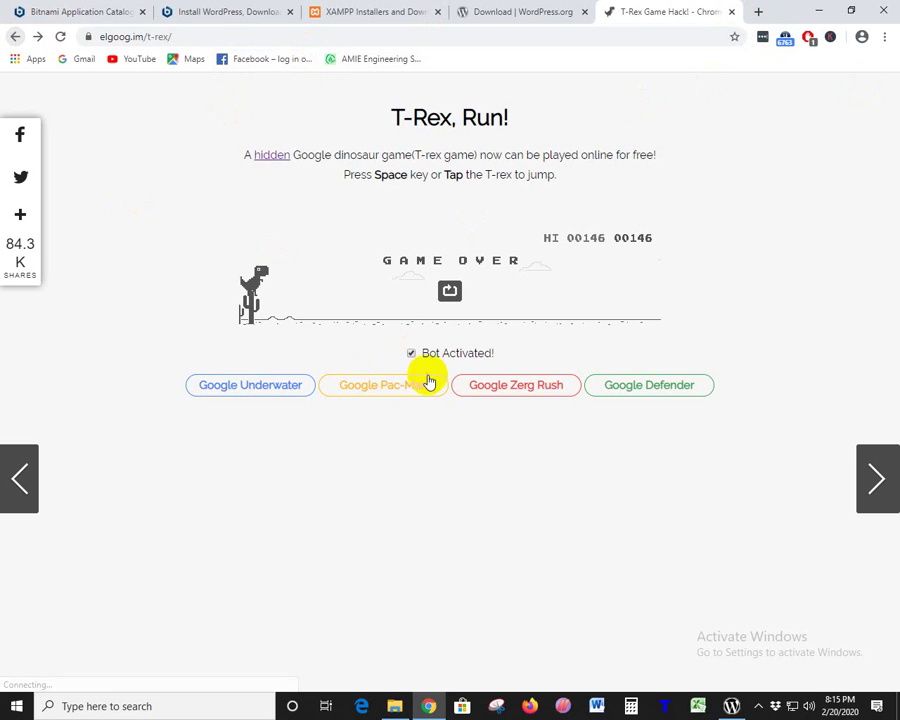
left_click(15, 36)
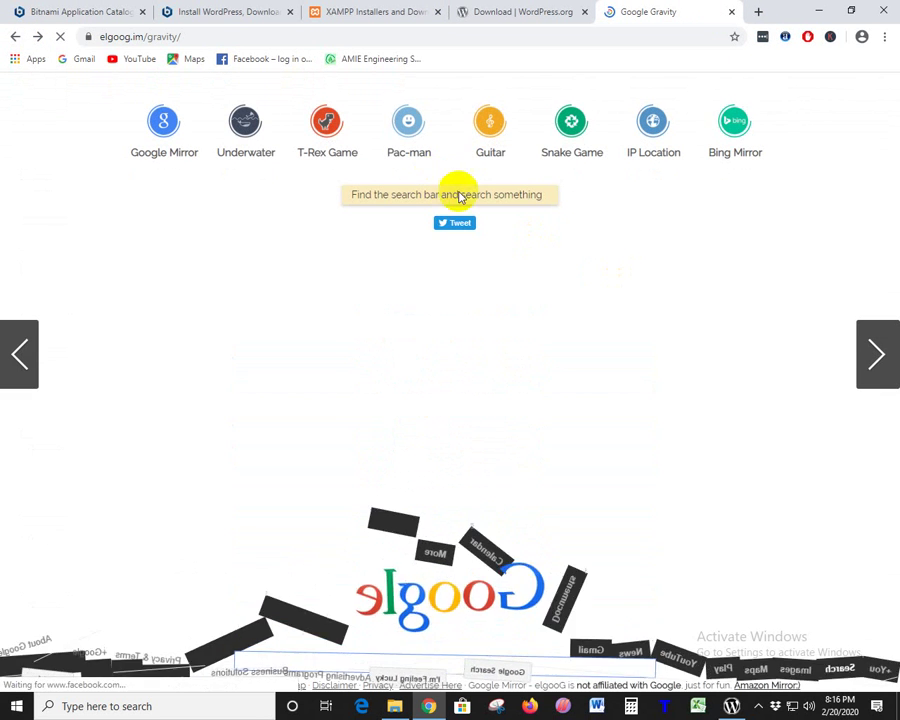
- Open Google Guitar, close the stray mysqld console, and start then stop a guitar recording
left_click(486, 131)
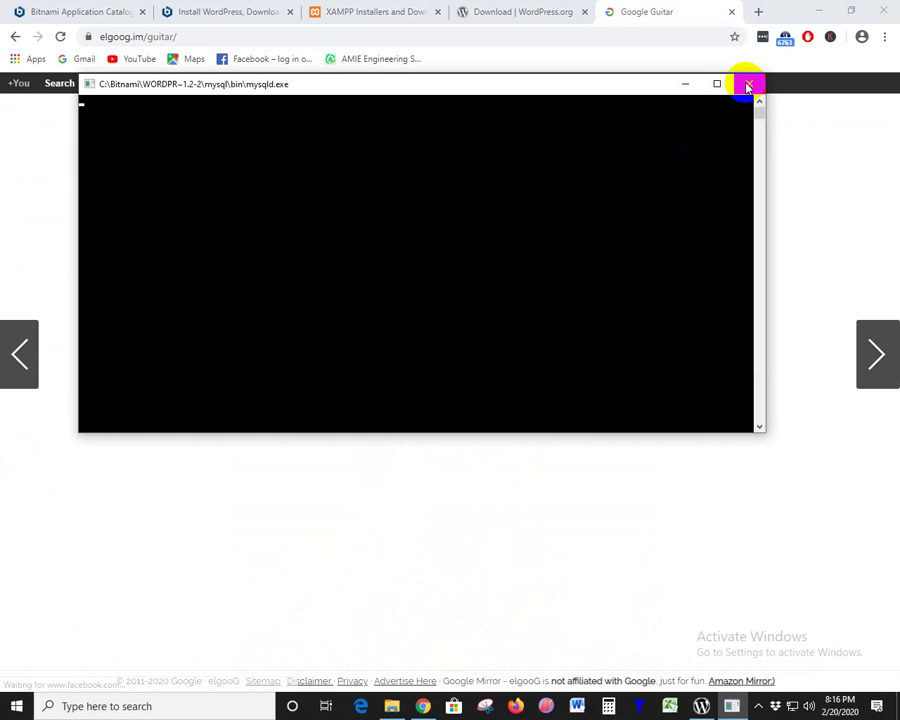
left_click(748, 86)
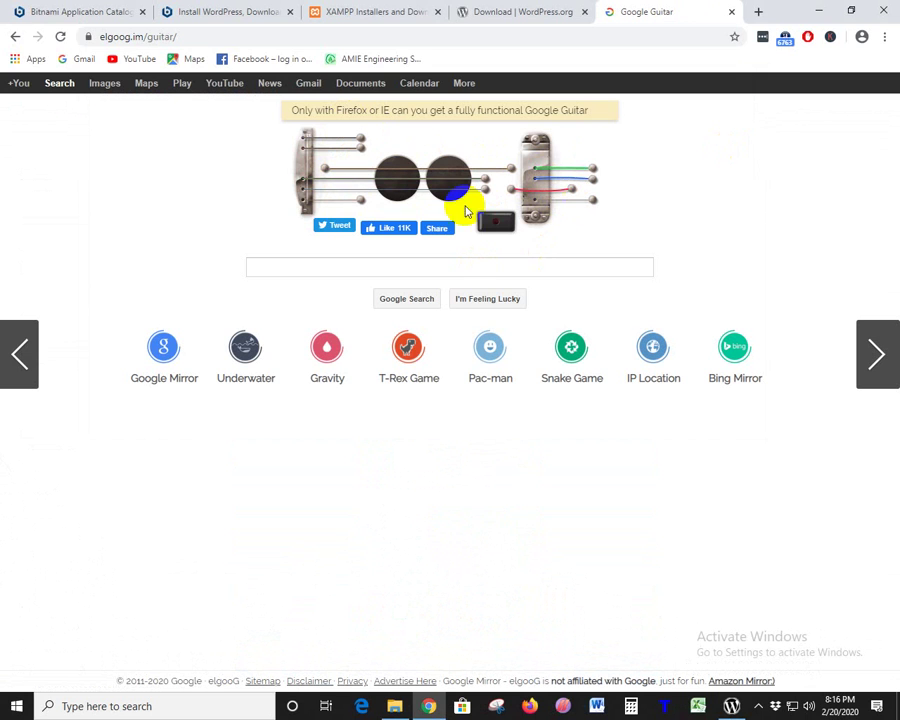
left_click(494, 226)
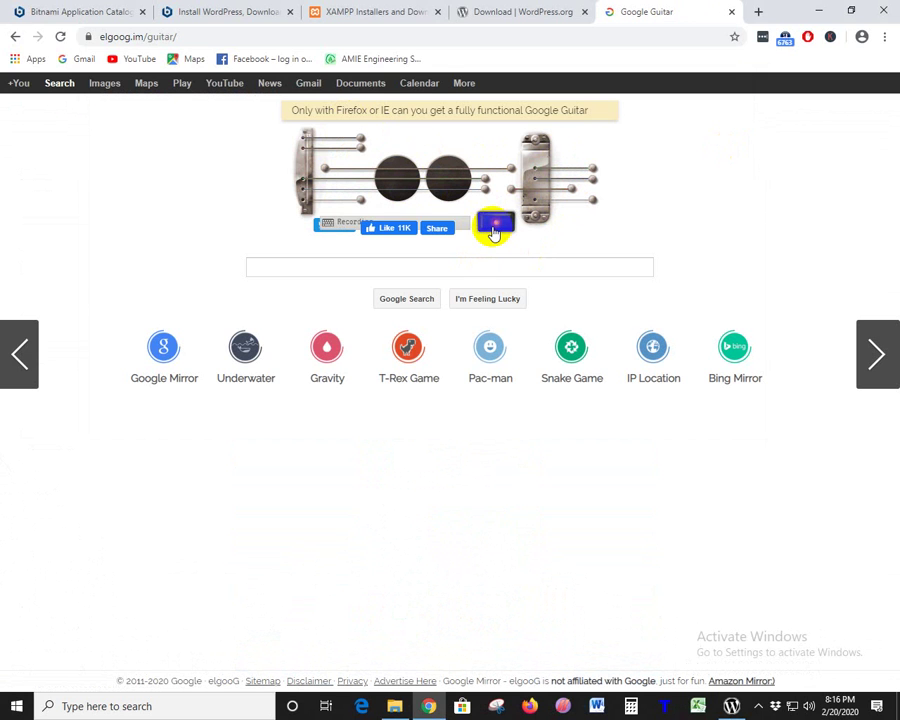
left_click(494, 226)
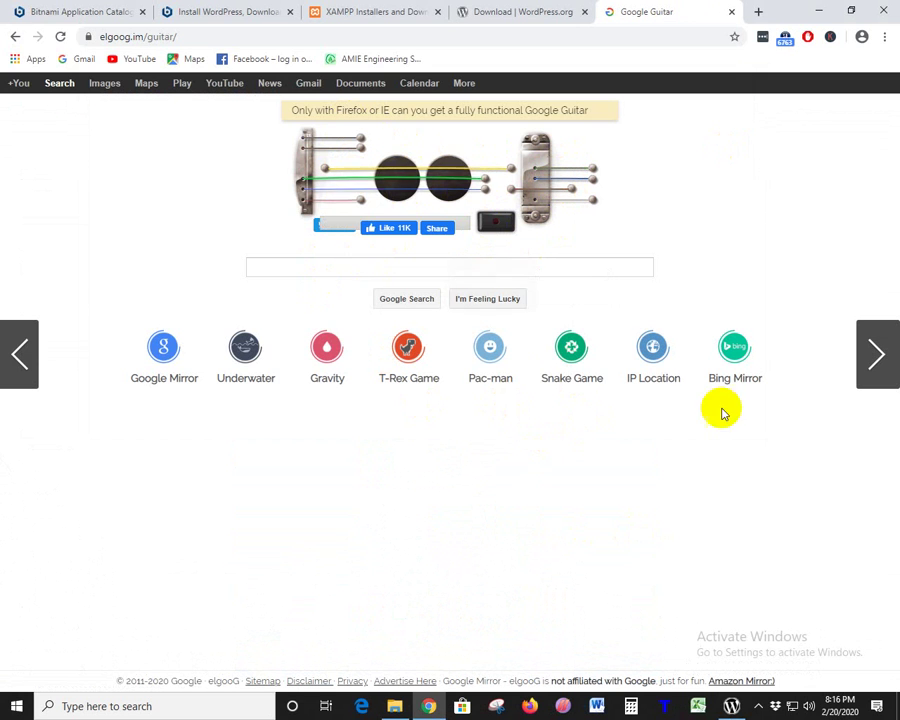
left_click(653, 362)
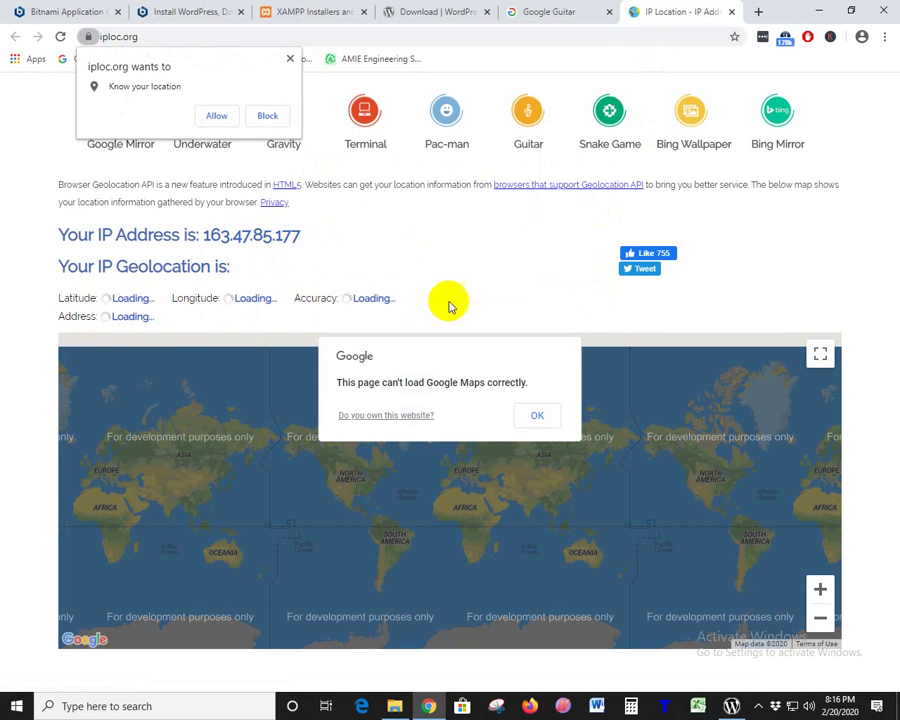
left_click(540, 417)
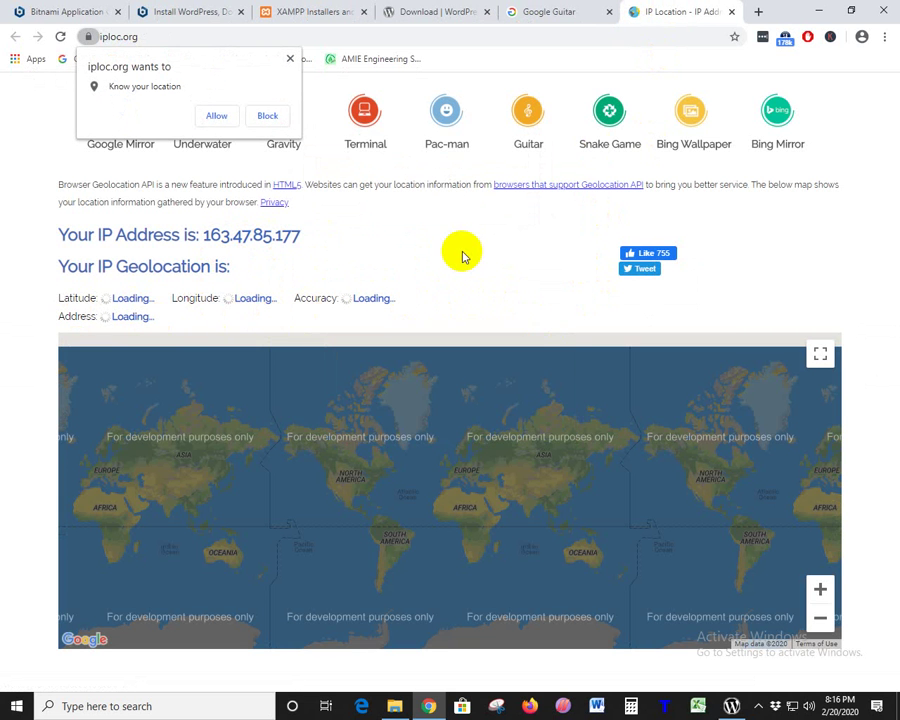
left_click(290, 59)
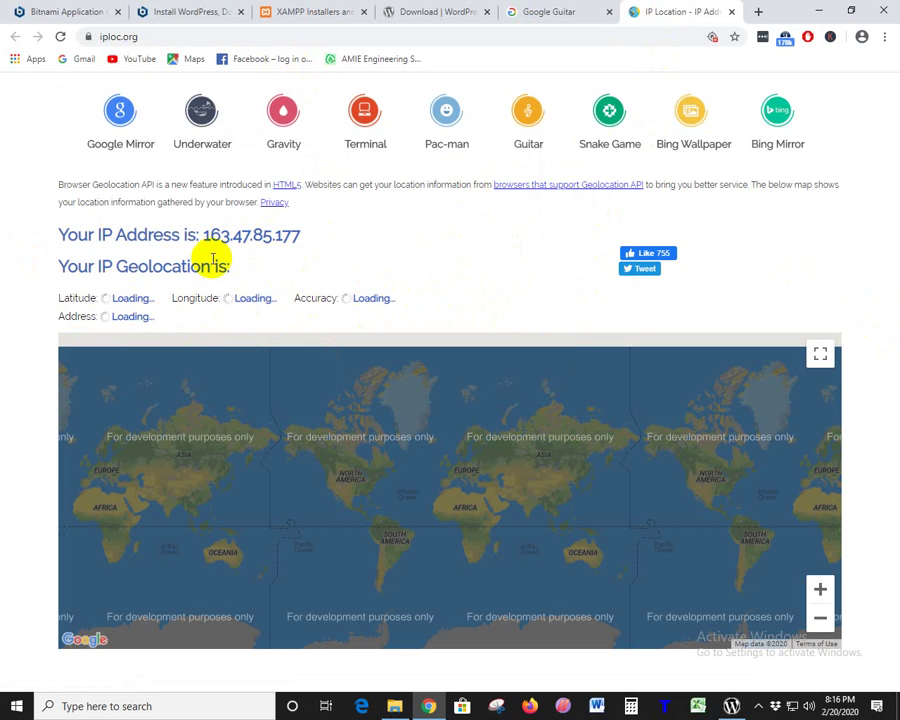
left_click(733, 13)
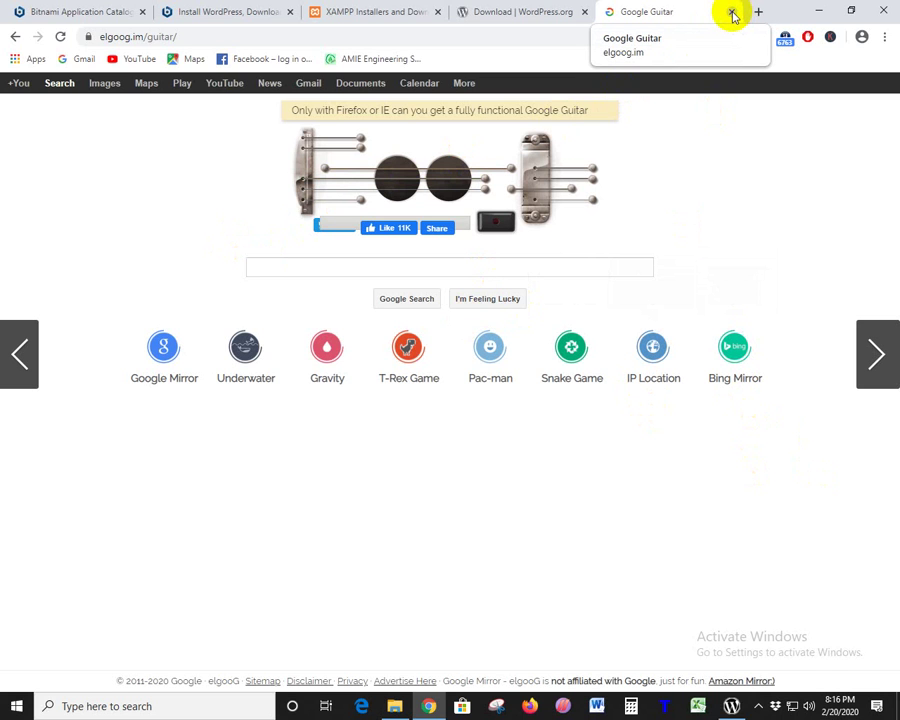
- Go to google.com and search for 'google in 1998'
left_click(384, 40)
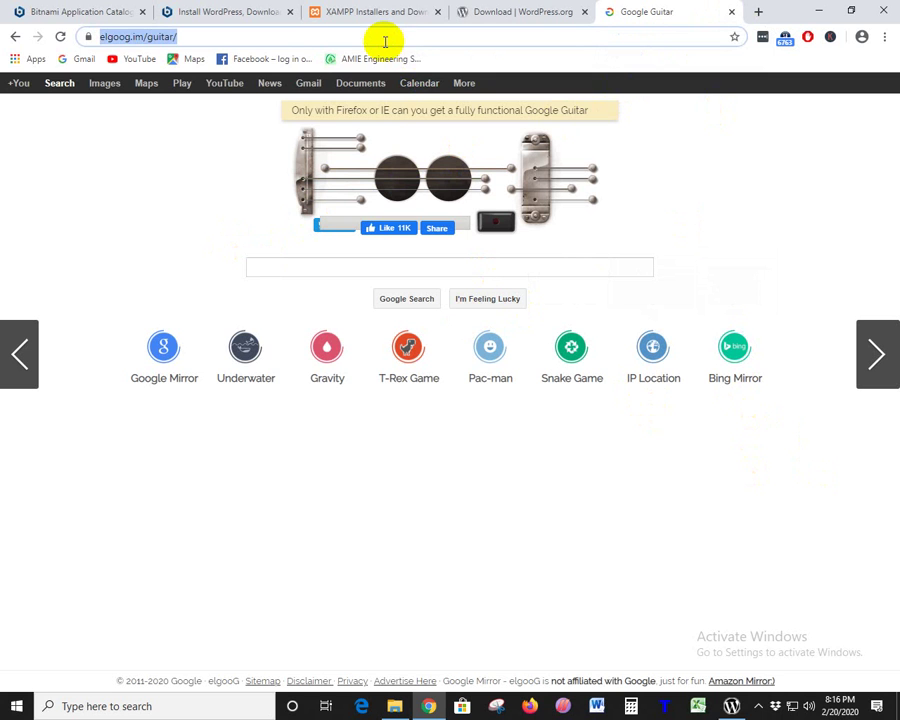
key("BackSpace")
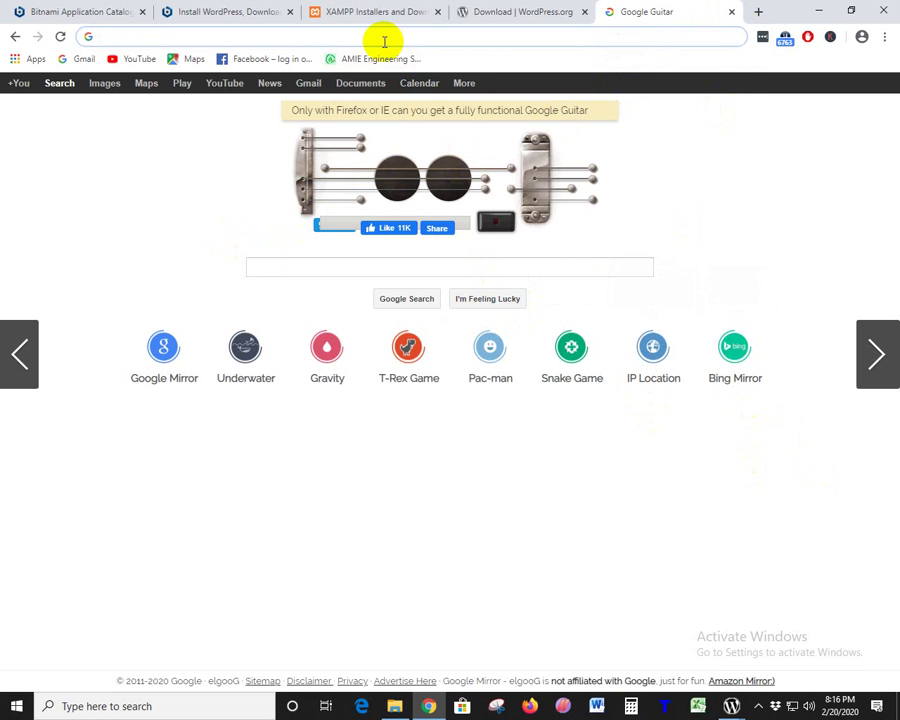
type("google")
key("Return")
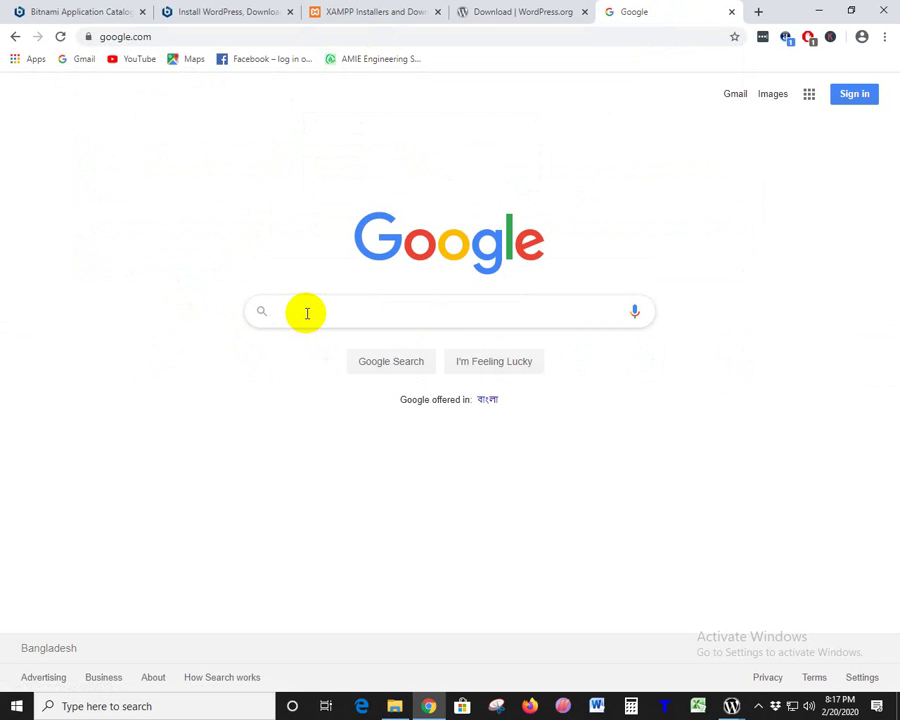
type("google in ")
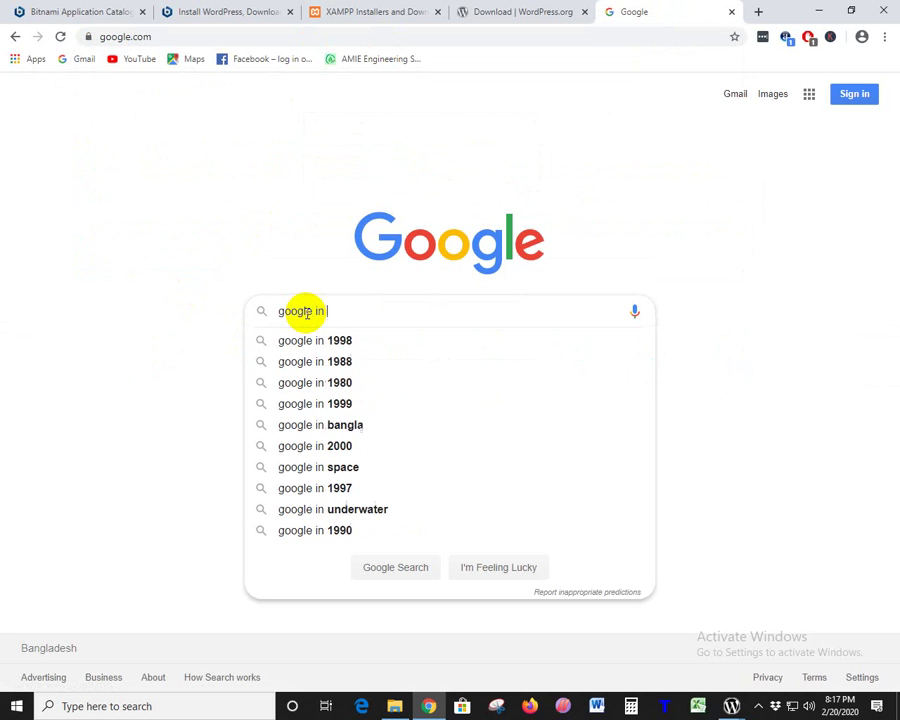
type("1998")
key("Return")
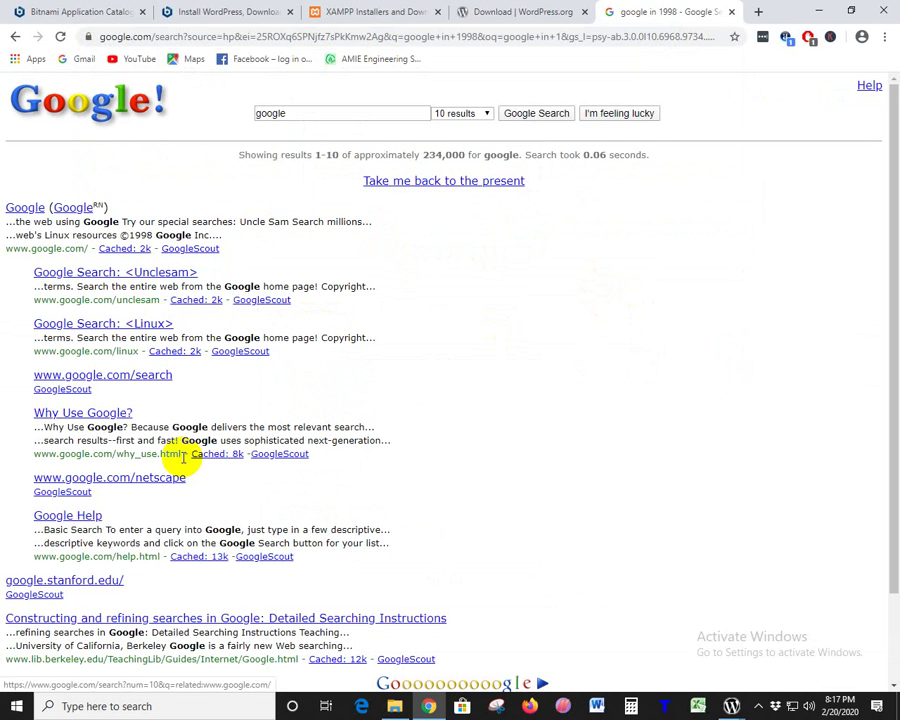
- Restore, widen, and re-maximize the browser window over the 1998-style Google results
scroll(318, 484, "down", 2)
scroll(318, 484, "up", 2)
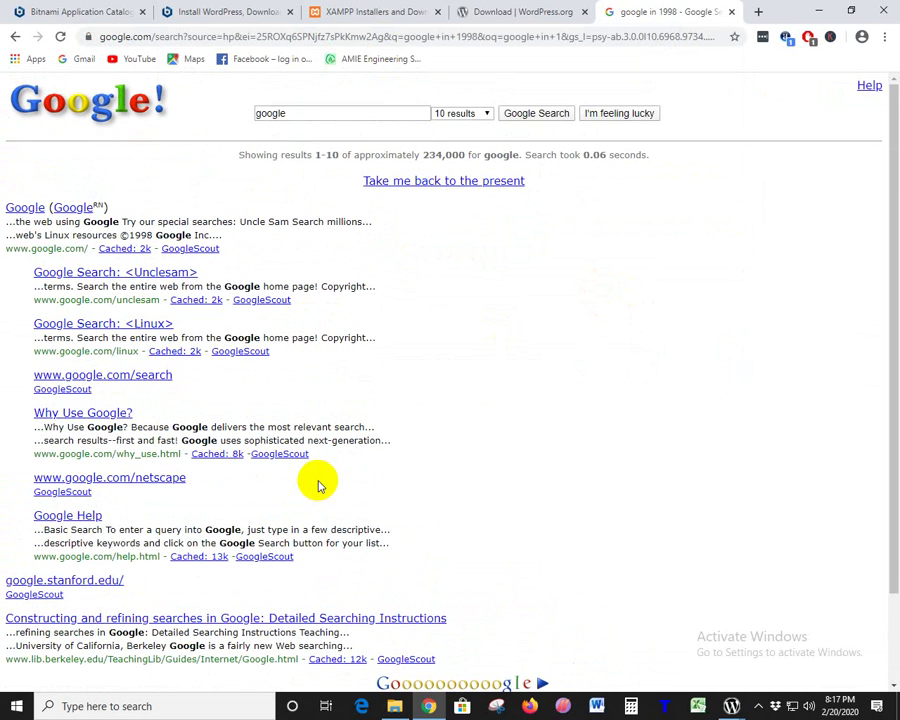
scroll(318, 480, "down", 2)
scroll(318, 478, "up", 2)
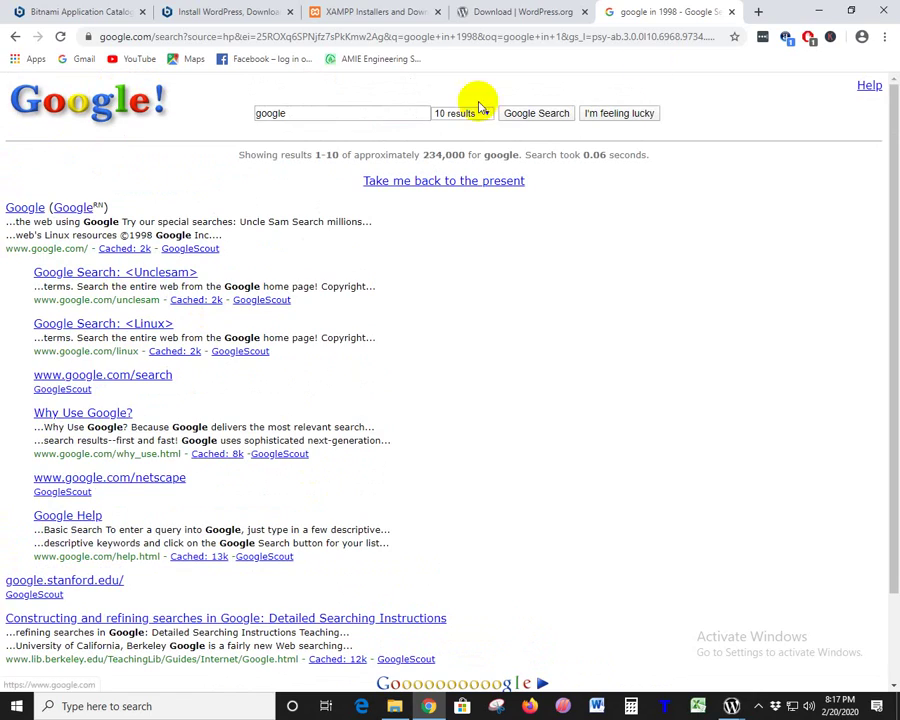
left_click(864, 9)
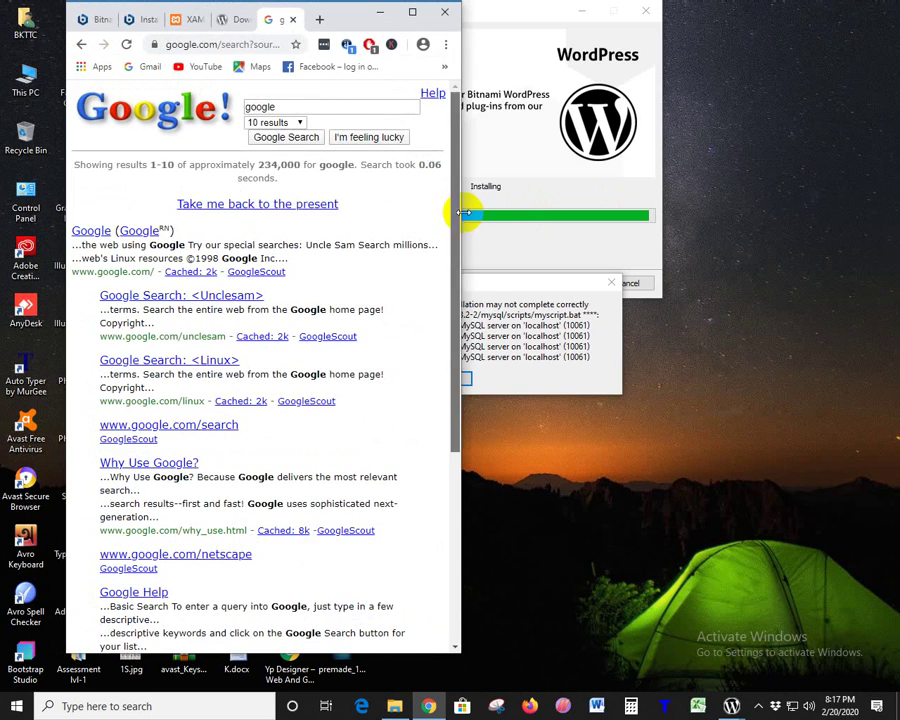
left_click_drag(456, 220, 898, 205)
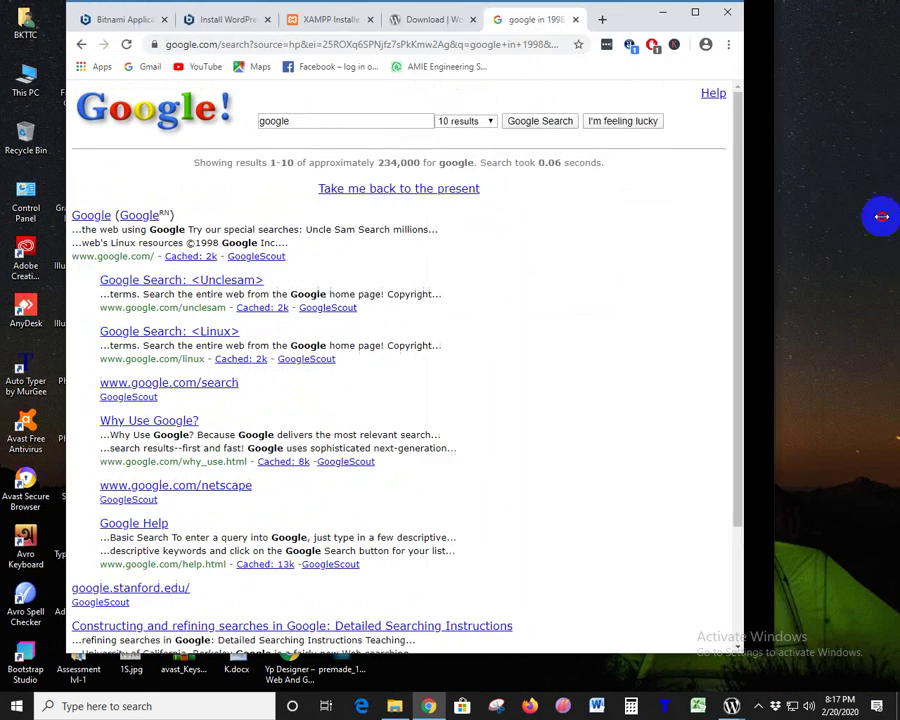
left_click(848, 10)
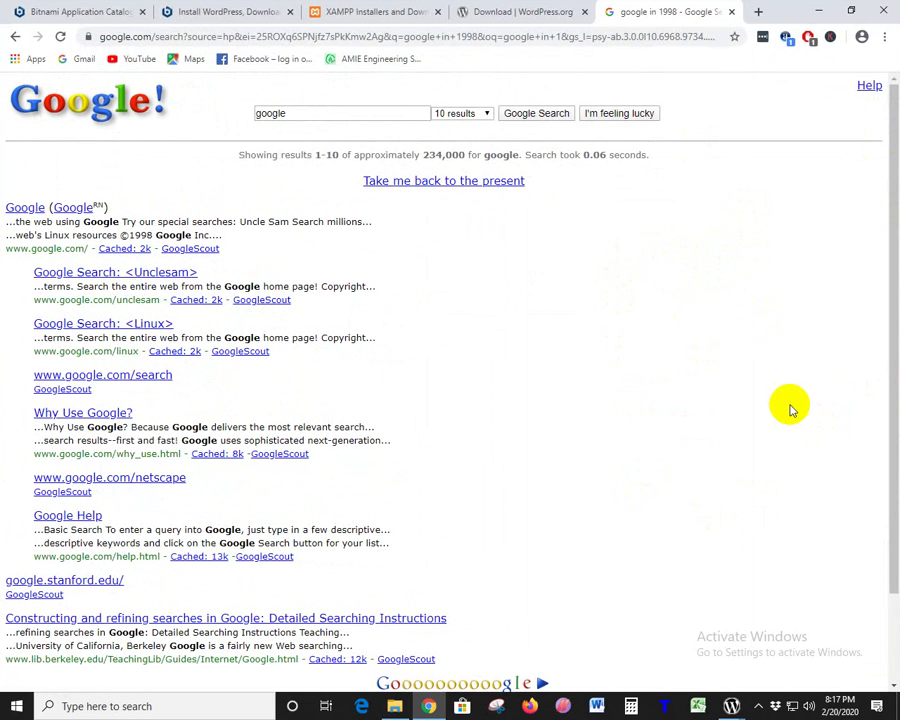
scroll(790, 406, "down", 2)
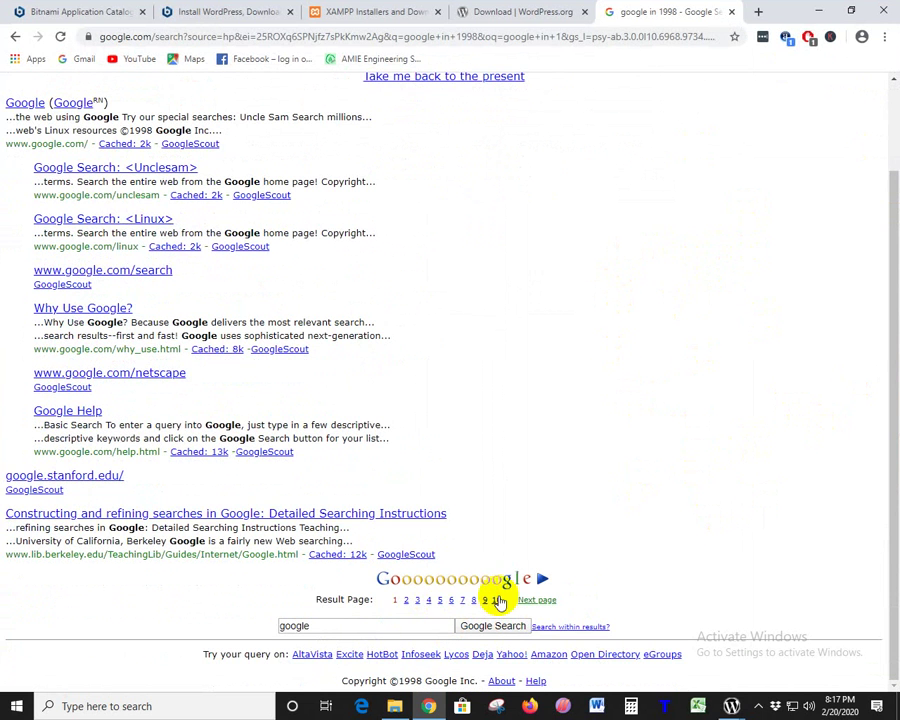
scroll(512, 565, "up", 2)
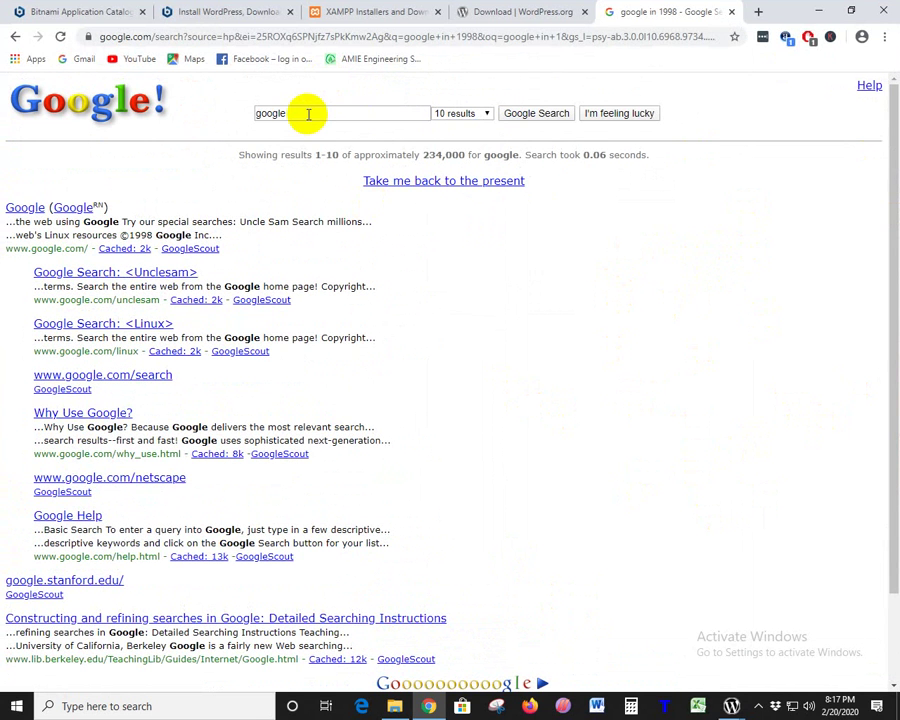
- Search for 'bkttc', then return to the 1998 Google results page
left_click_drag(321, 112, 193, 120)
key("BackSpace")
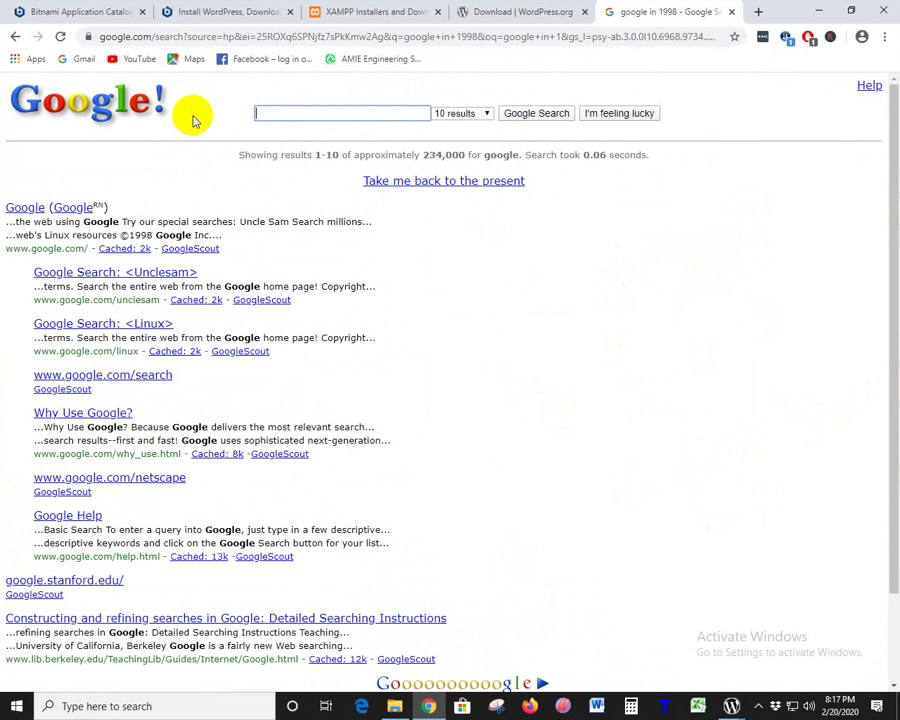
type("bkttc")
key("Return")
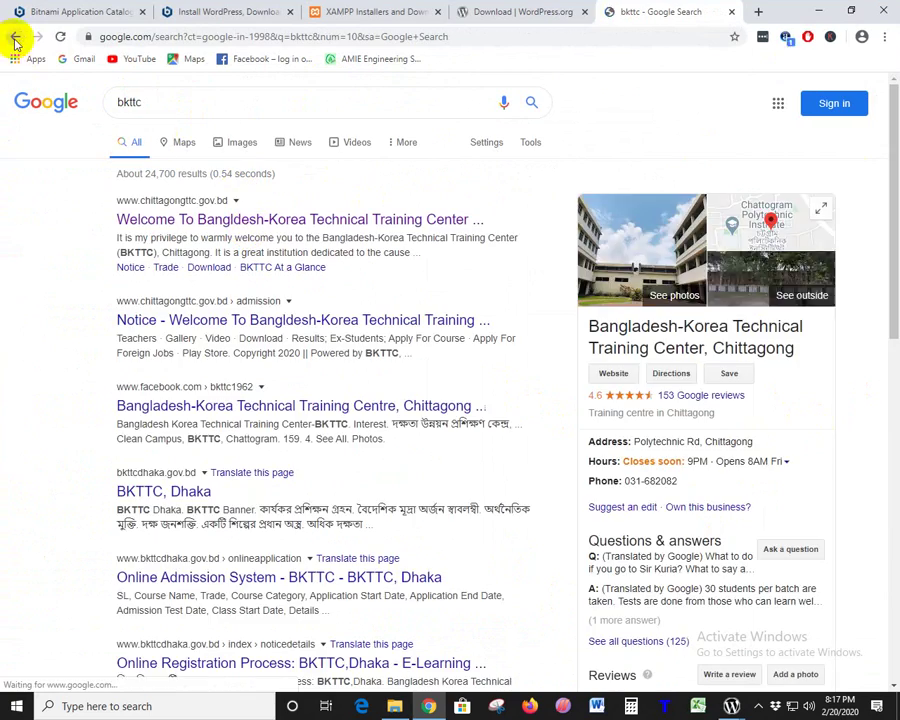
left_click(14, 38)
- Select the Copyright ©1998 footer text, then go back to the Google homepage
scroll(593, 365, "down", 3)
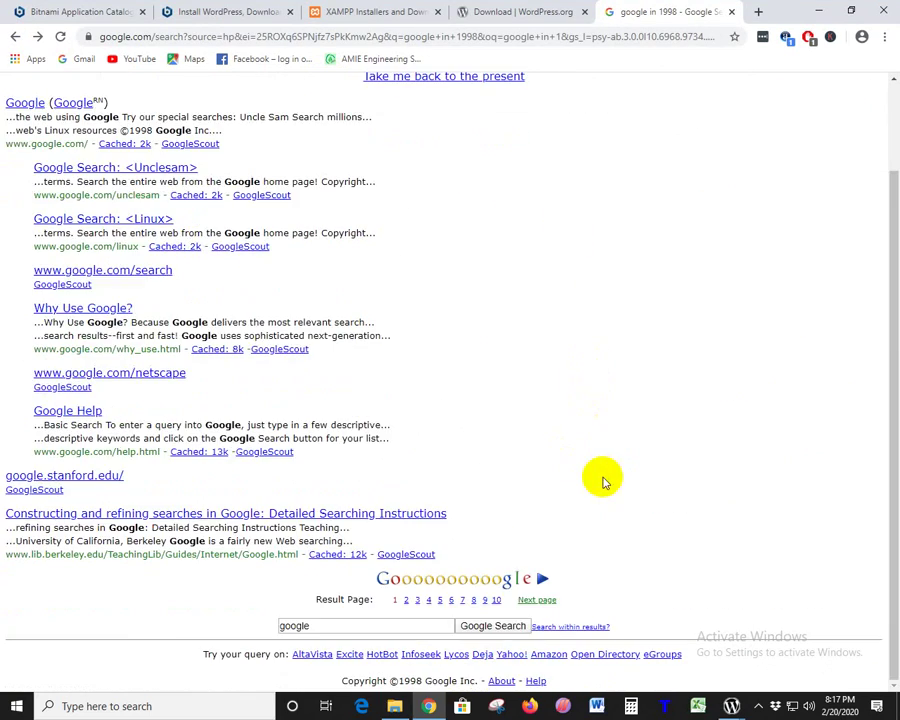
scroll(602, 470, "up", 6)
scroll(610, 470, "down", 5)
scroll(614, 474, "down", 5)
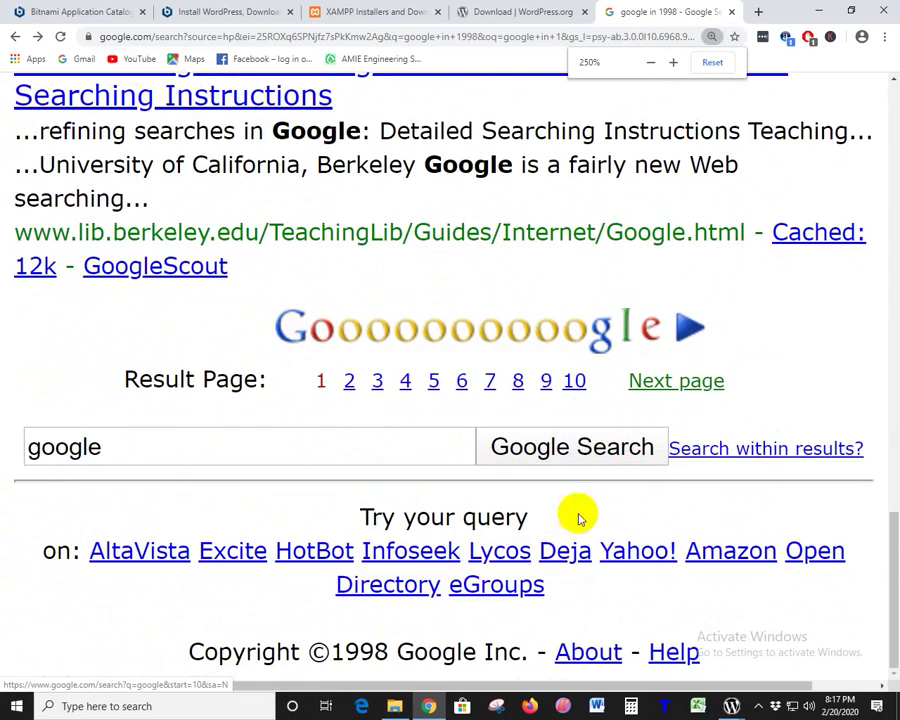
left_click_drag(189, 651, 393, 643)
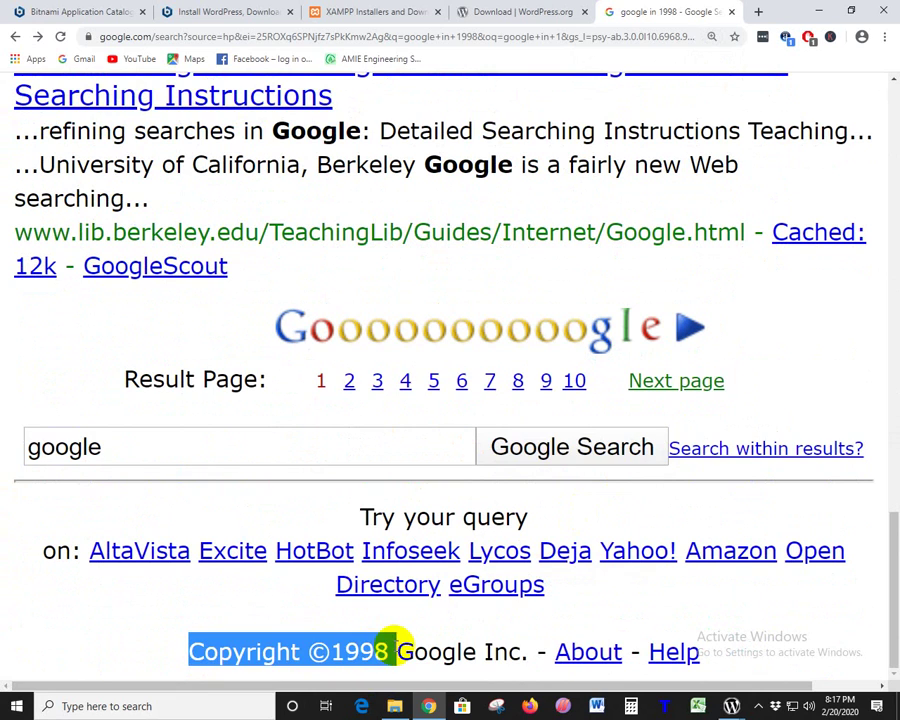
scroll(790, 344, "down", 13)
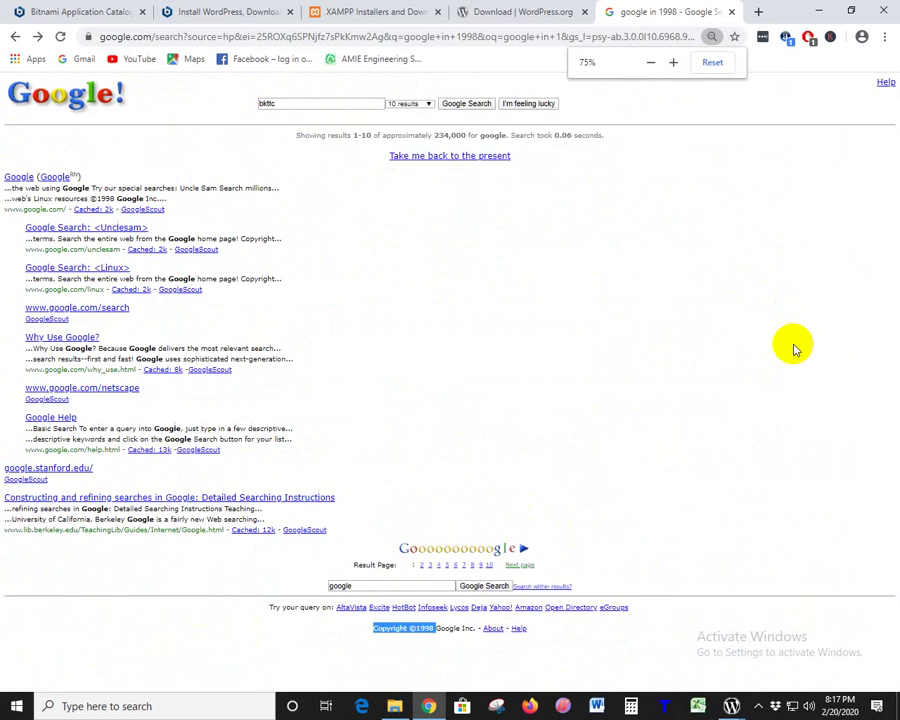
scroll(794, 348, "up", 6)
scroll(507, 230, "up", 1)
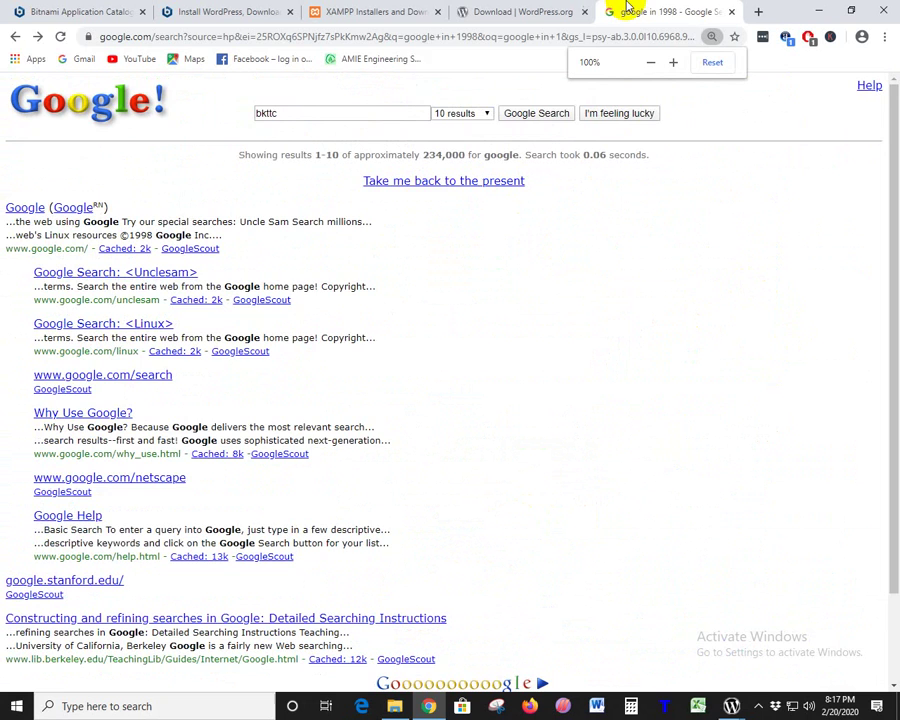
left_click(15, 37)
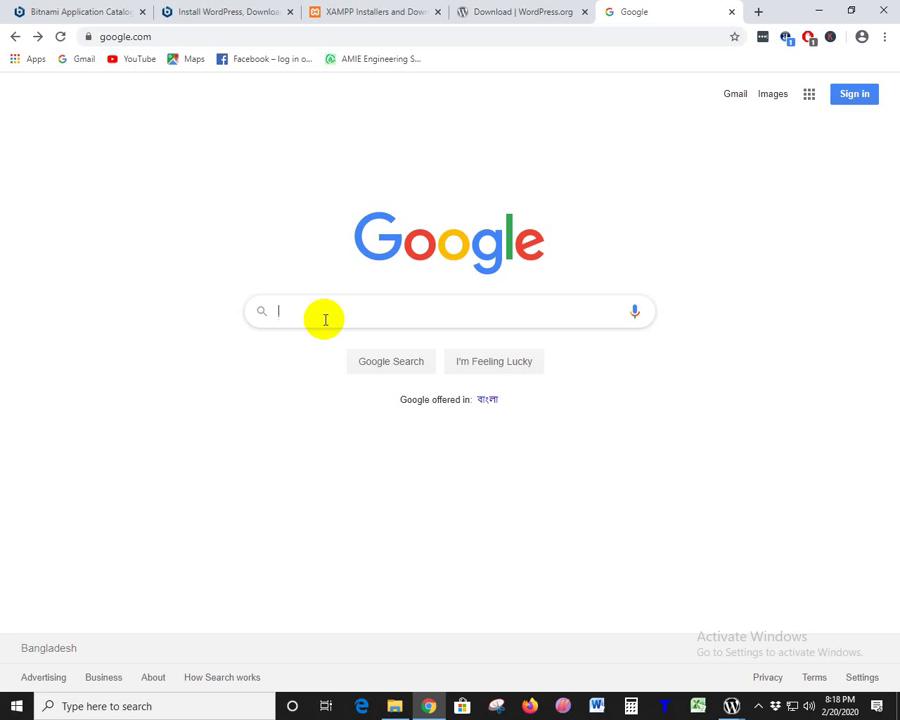
- Search Google for 'filetype:pdf html' and inspect the first PDF result
type("filetype")
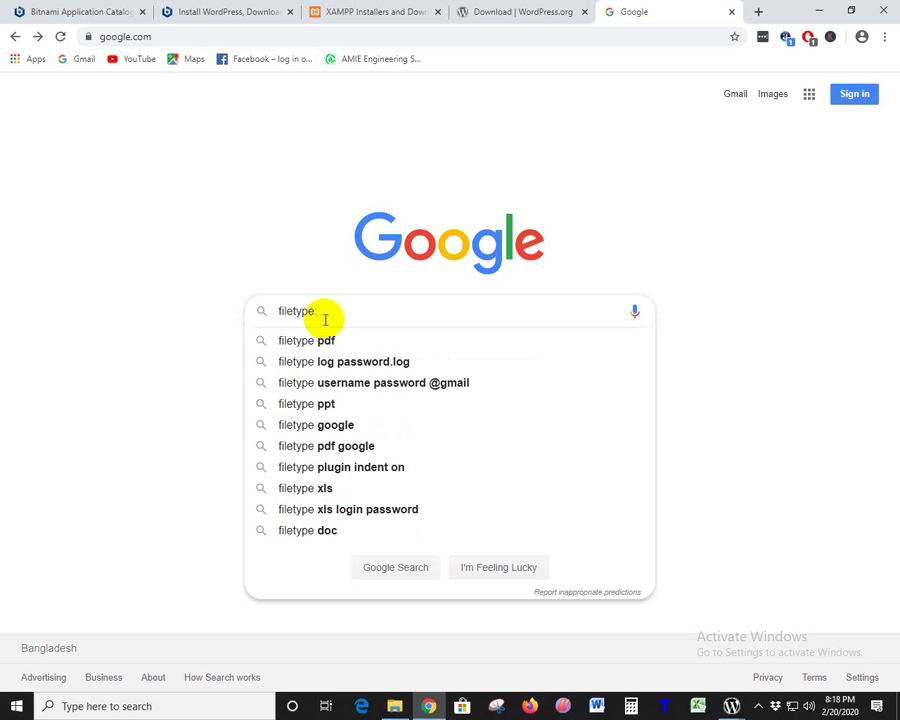
type(":pdf")
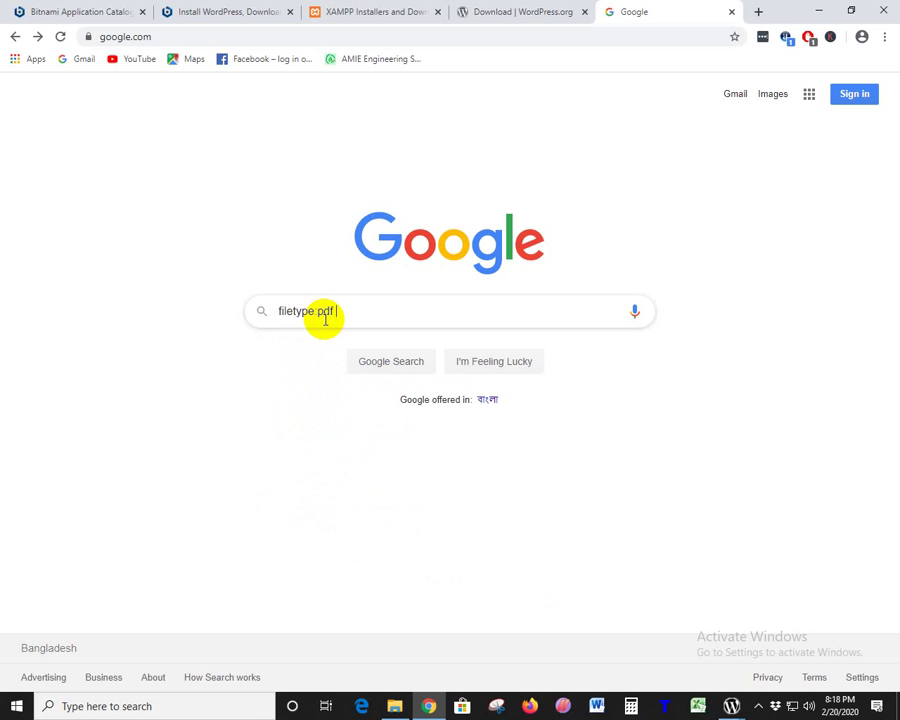
type(" html")
key("Return")
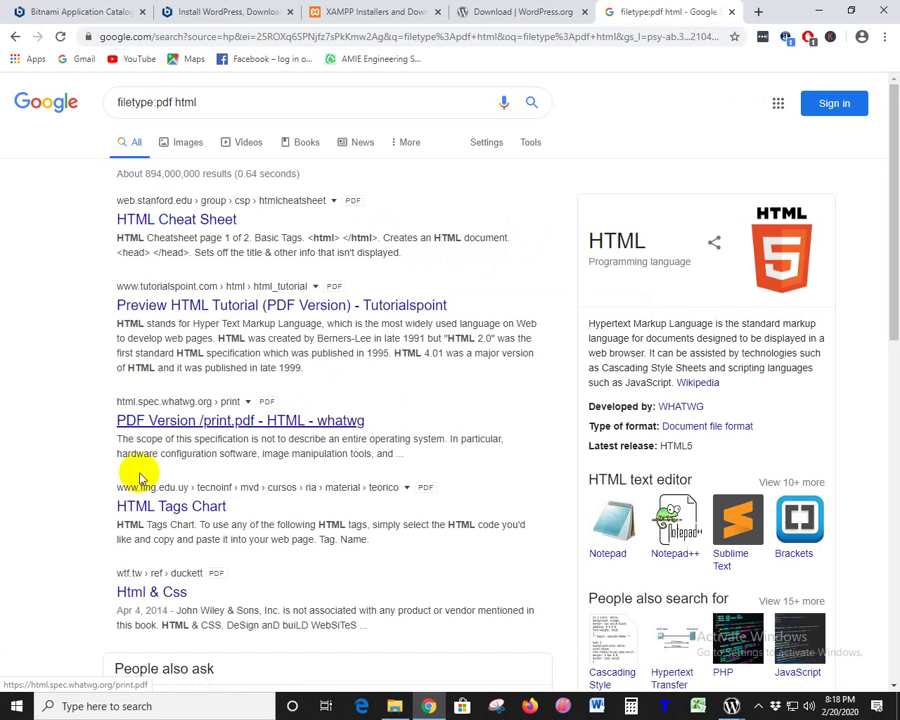
scroll(176, 574, "down", 6)
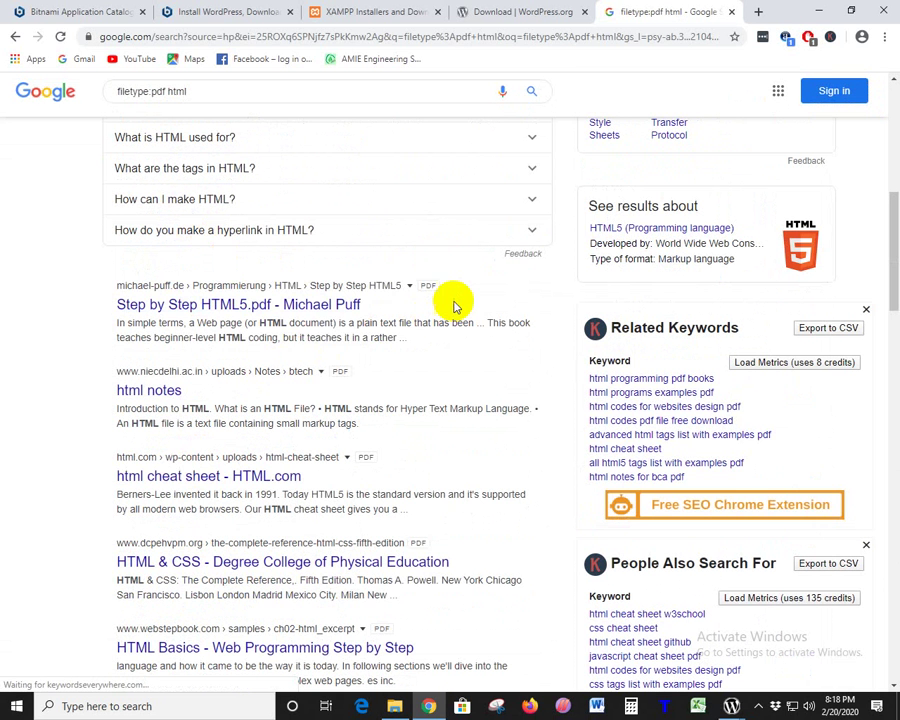
triple_click(430, 288)
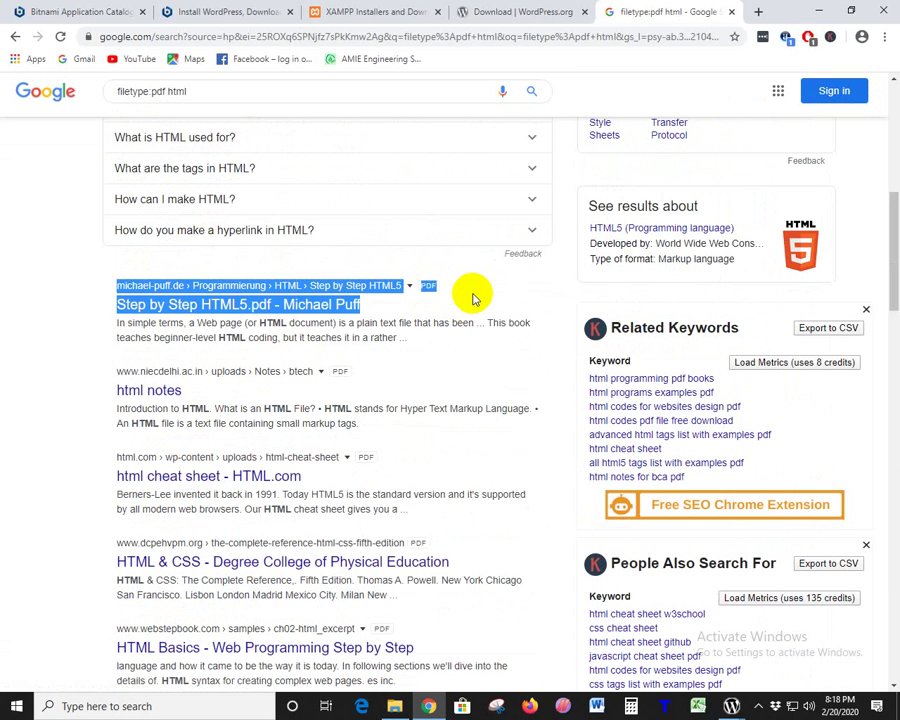
left_click(474, 298)
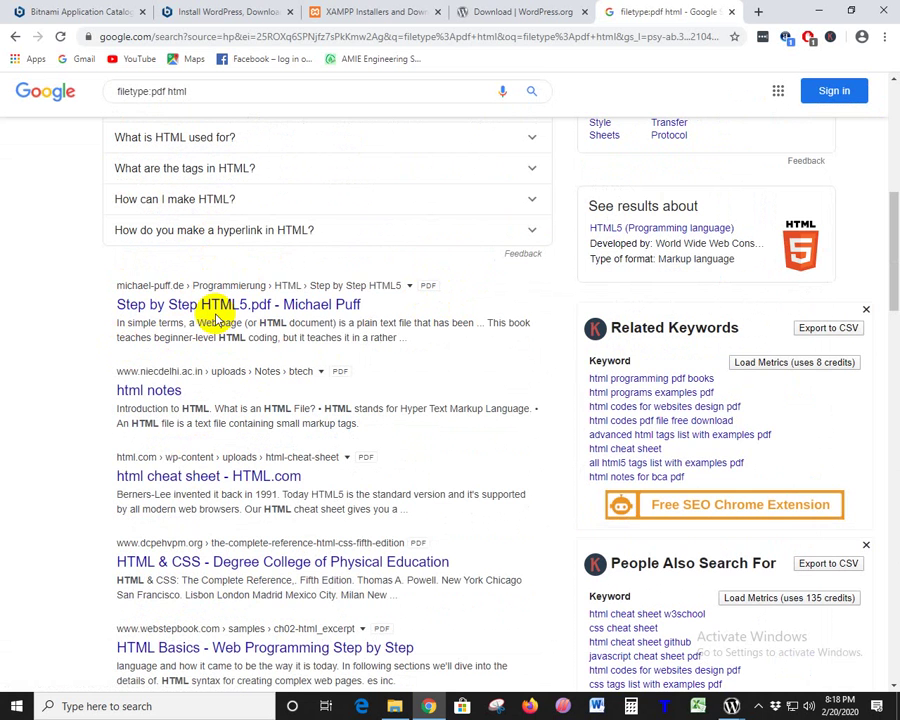
- Clear the 'filetype:pdf html' query from the search box
scroll(331, 550, "up", 6)
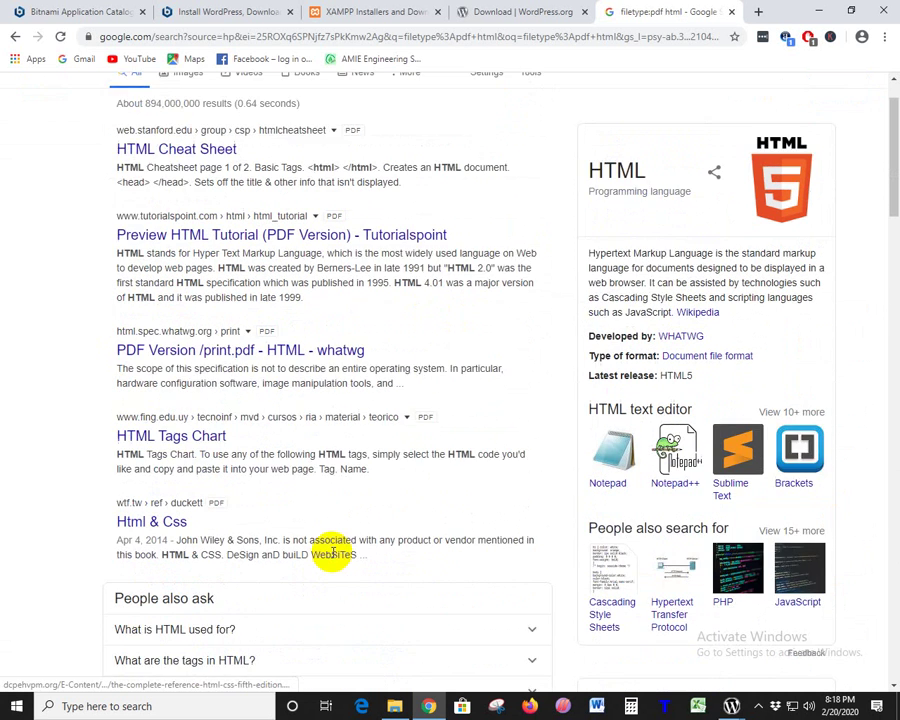
left_click(207, 101)
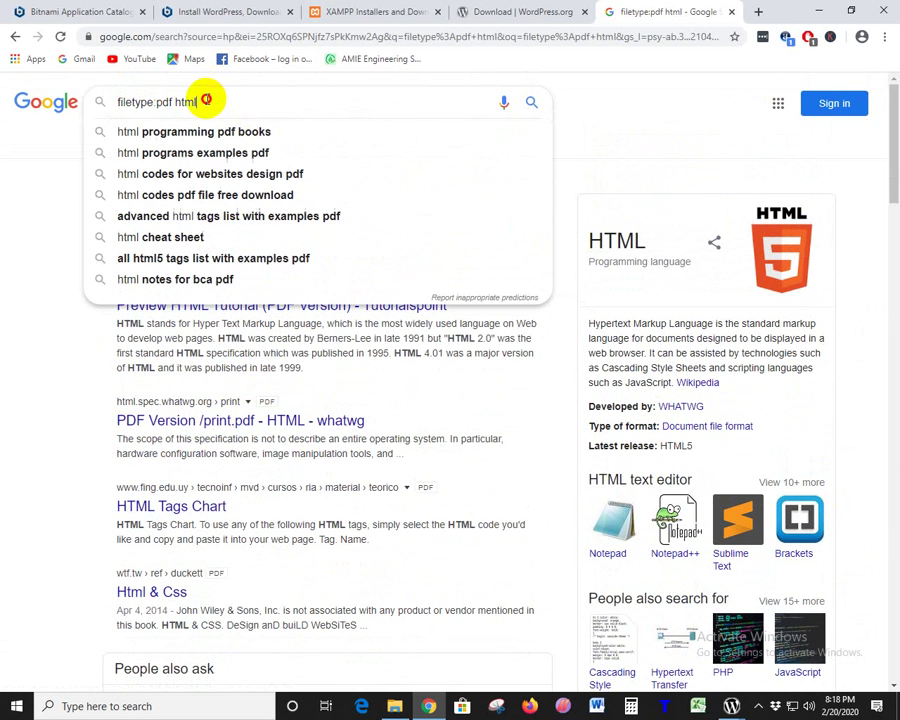
left_click_drag(207, 101, 83, 103)
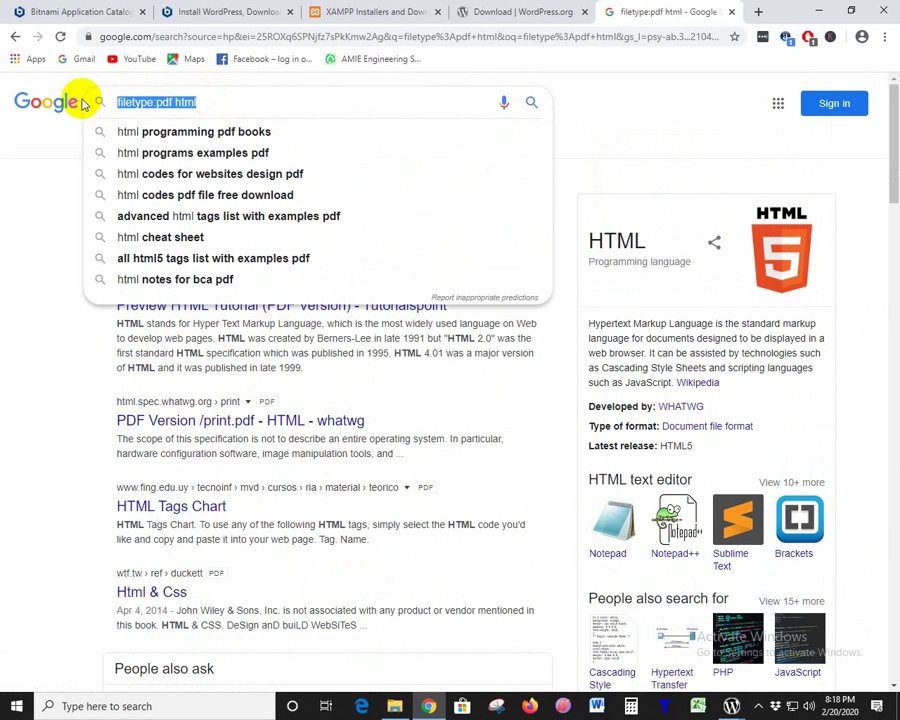
key("BackSpace")
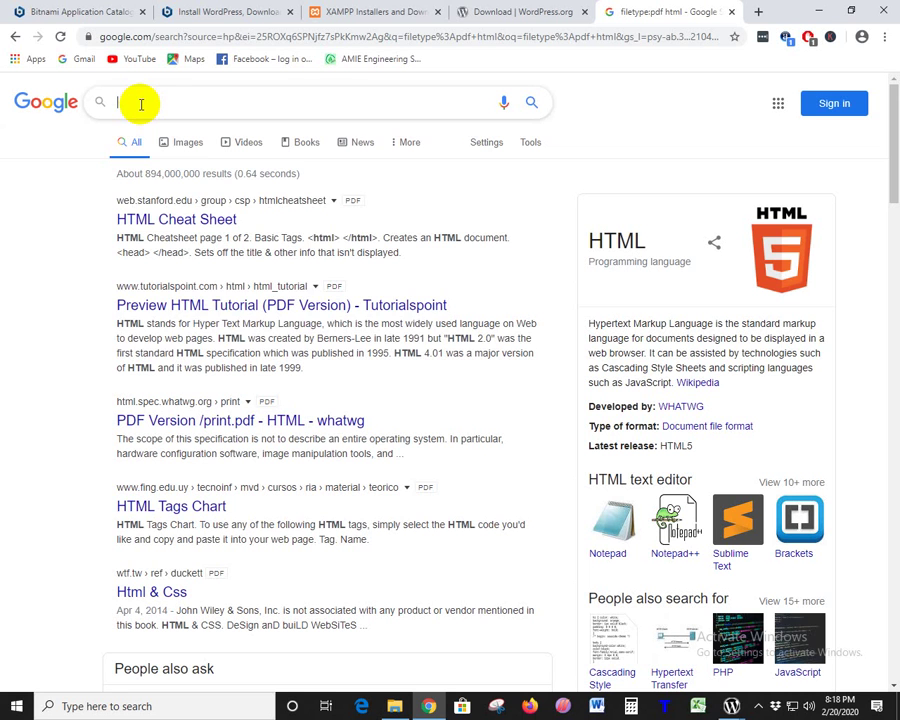
- Search for 'hacker typer' via the suggestion and open the Hacker Typer website
type("hack")
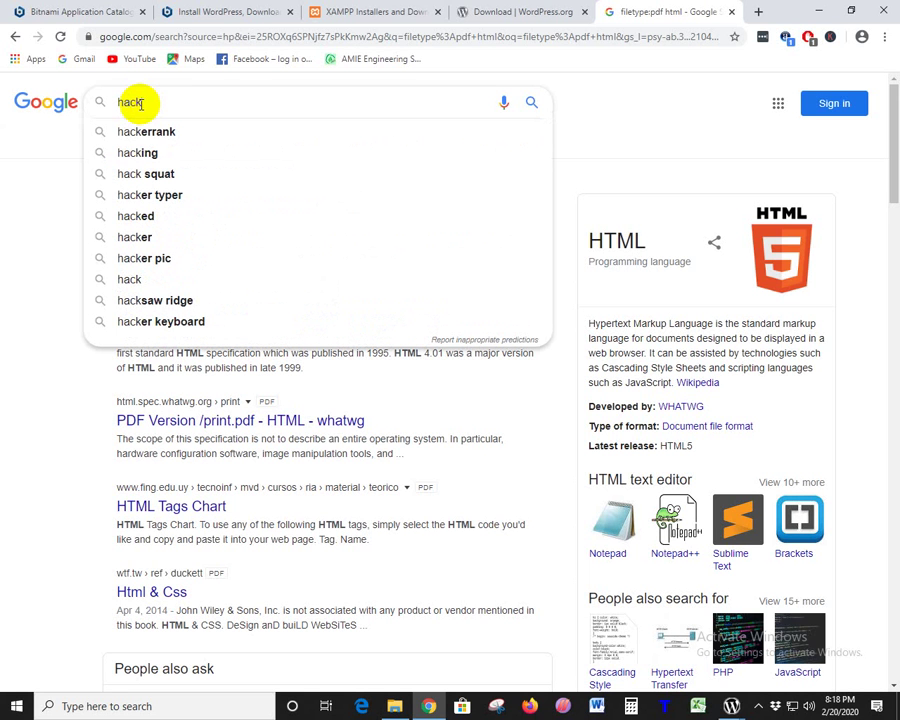
type("er")
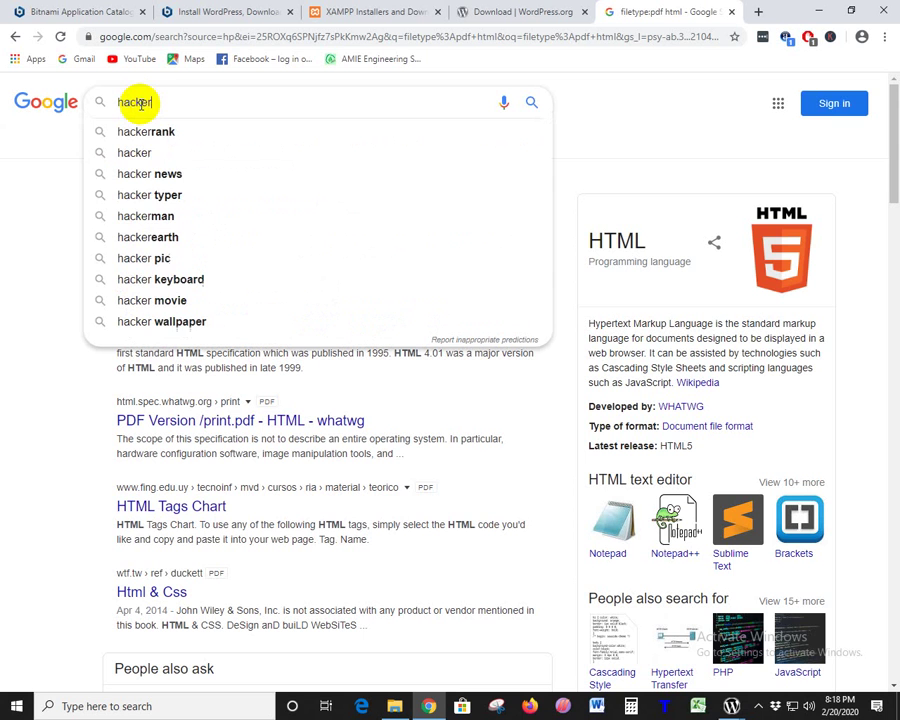
key("Down")
key("Down")
key("Down")
key("Down")
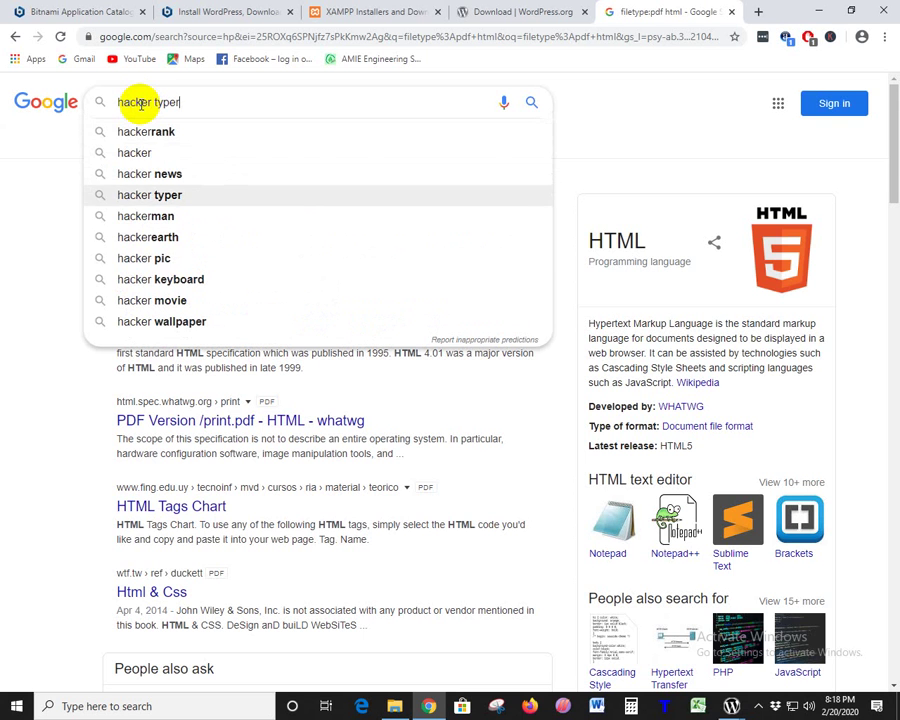
key("Return")
left_click(166, 221)
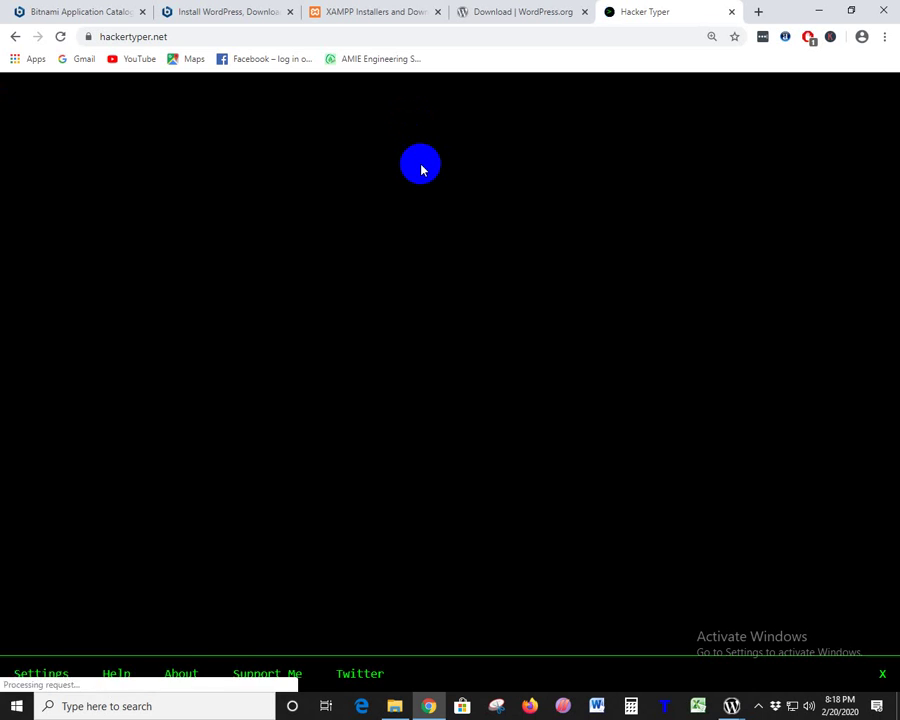
- Type in Hacker Typer, zooming in with Ctrl+plus, until the code reaches 'group_info->ngroups = gidsetsize;'
type("struct group_info init_groups = { .usage = ATOMIC_INIT(2) };")
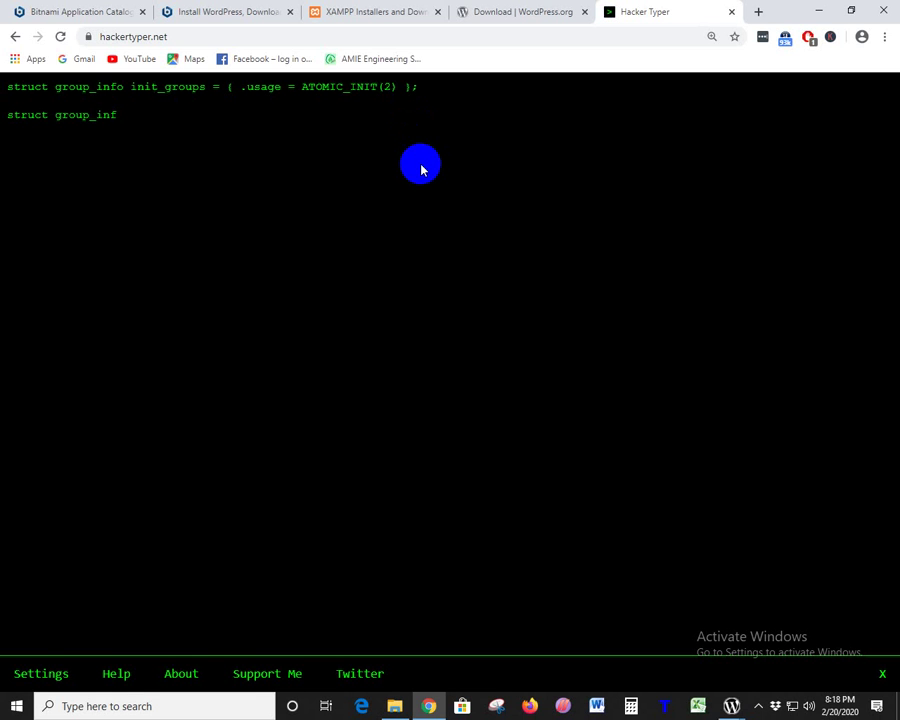
type("  struct group_info *groups_alloc(int gidsetsize){  \tstruct group_info *group_info;")
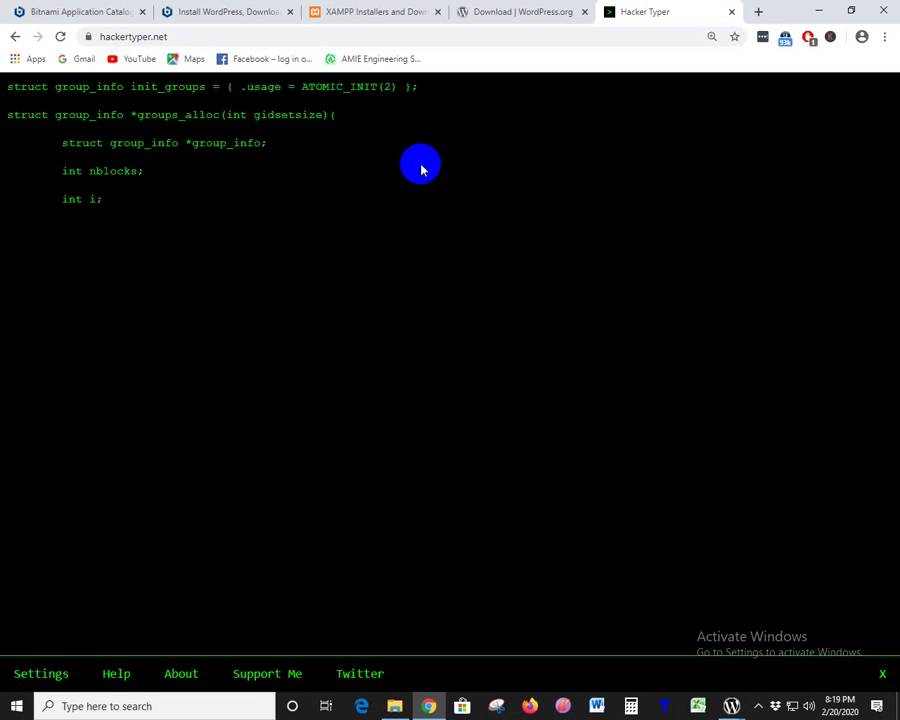
type("  \tint nblocks;  \tint i;    \tnblocks = (gidsetsize + NGROUPS_PER_BLOCK - 1) / NGROUPS_PER_BLOCK;  \t/* Make sure we always allocate at least one indirect block pointer */")
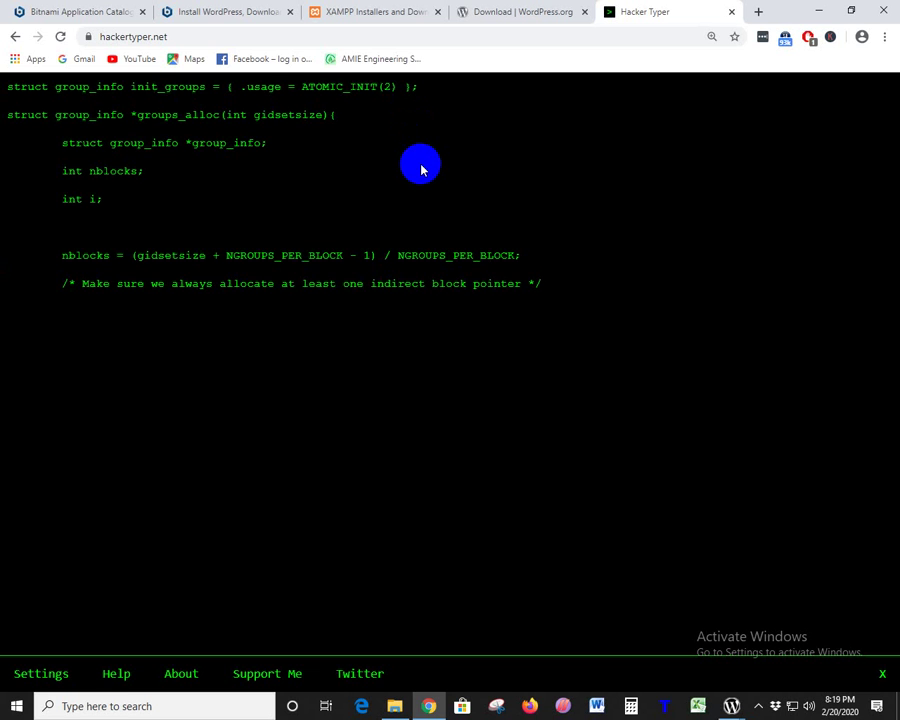
type("  \tnbl")
key("ctrl+plus")
key("ctrl+plus")
key("ctrl+plus")
type("ocks =")
key("ctrl+plus")
key("ctrl+plus")
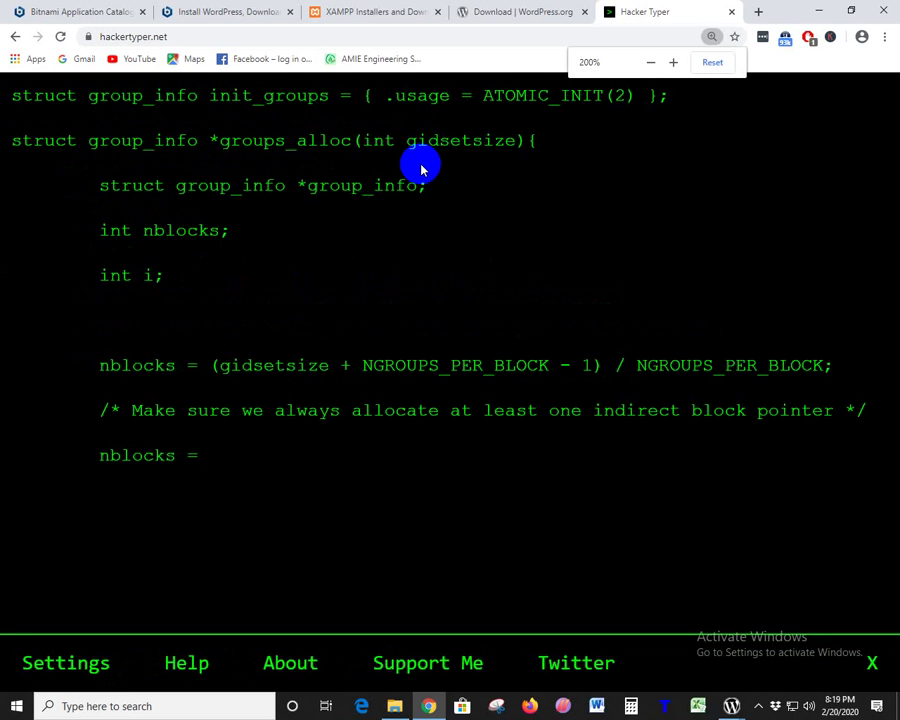
type("nblocks ? :")
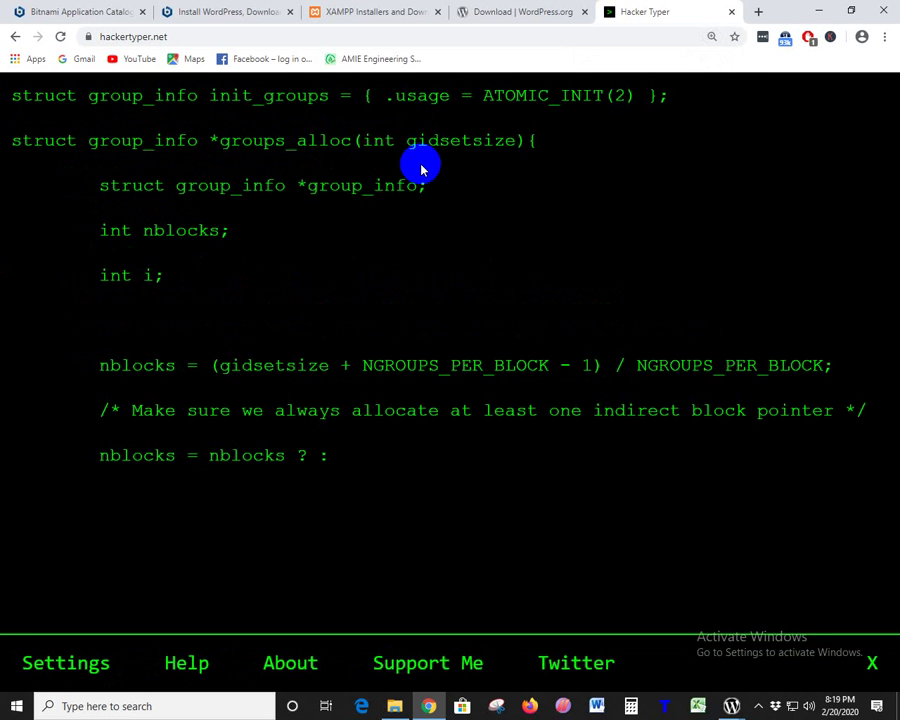
type(" 1;  \tgroup_info = kmalloc(sizeof(*group_info) + nblocks*sizeof(gi")
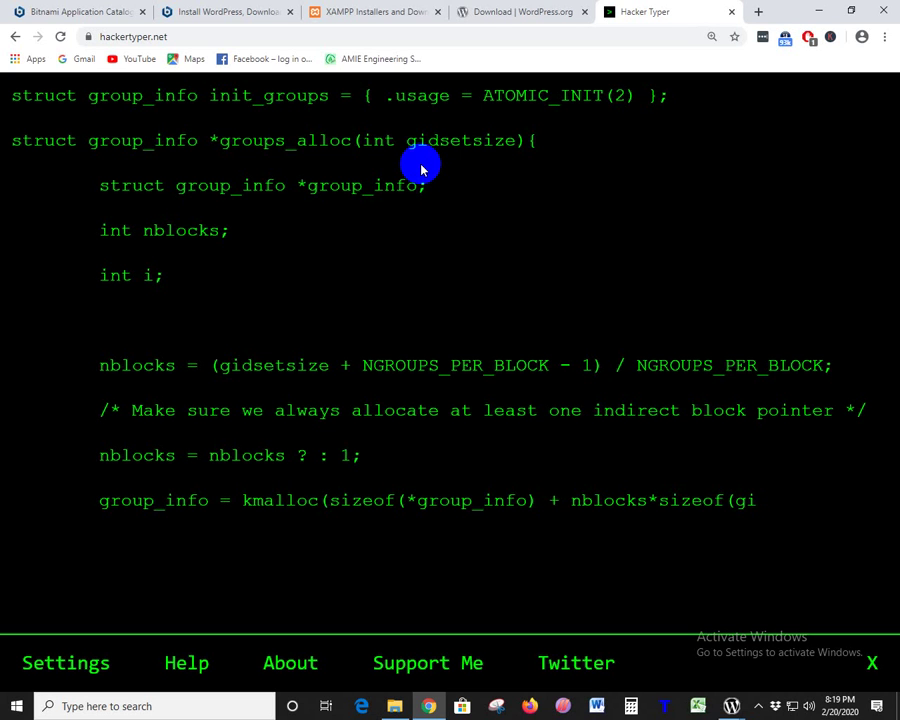
type("d_t *), GFP_U")
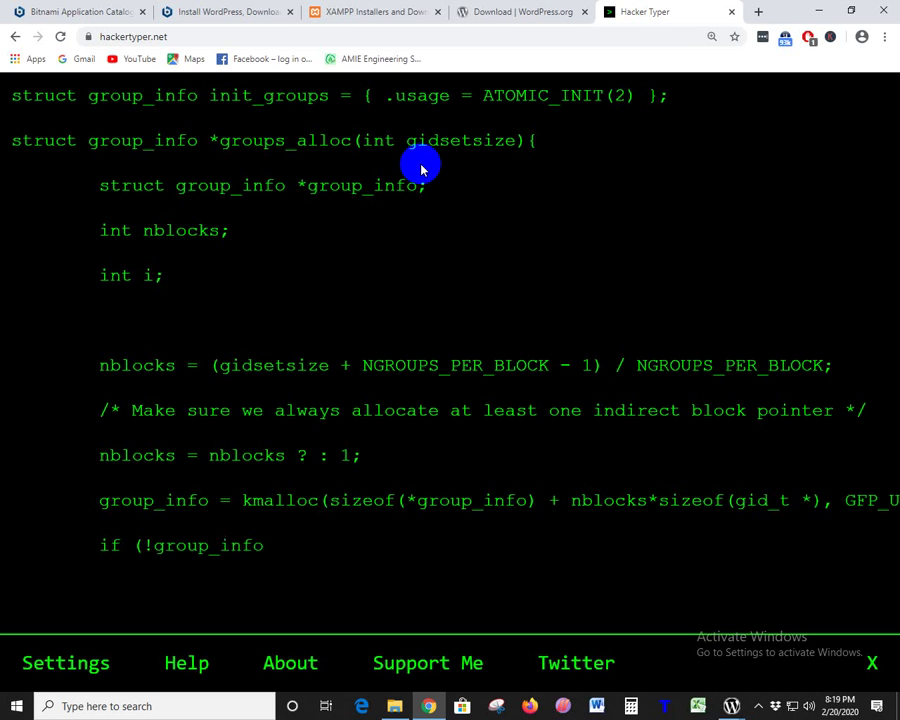
type("SER); \tif (!group_info) \t\treturn NULL; \tgroup_info->ngroups = ")
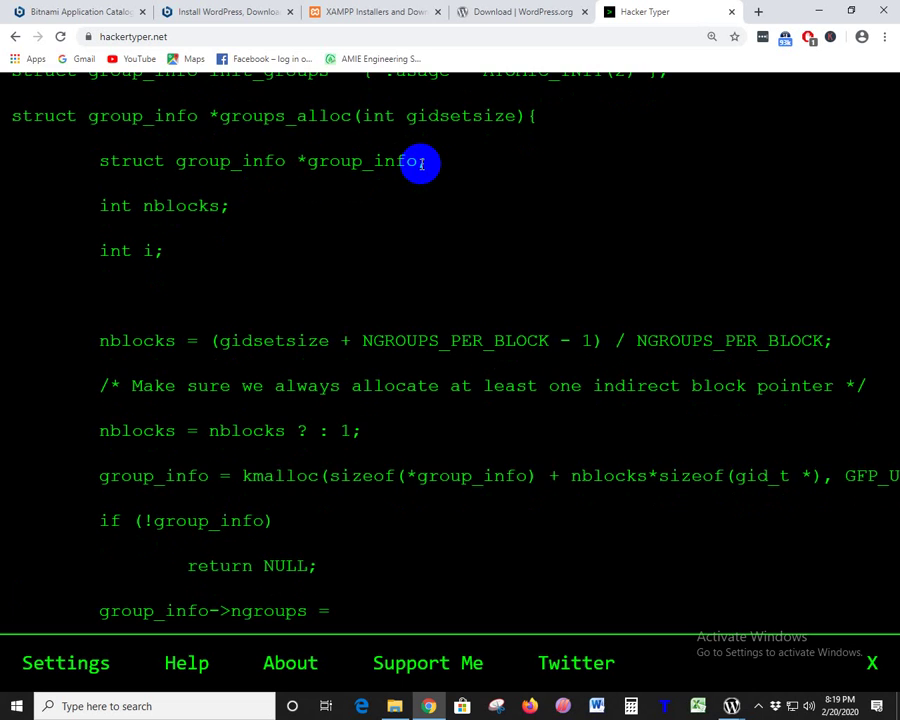
type("gidsetsize;")
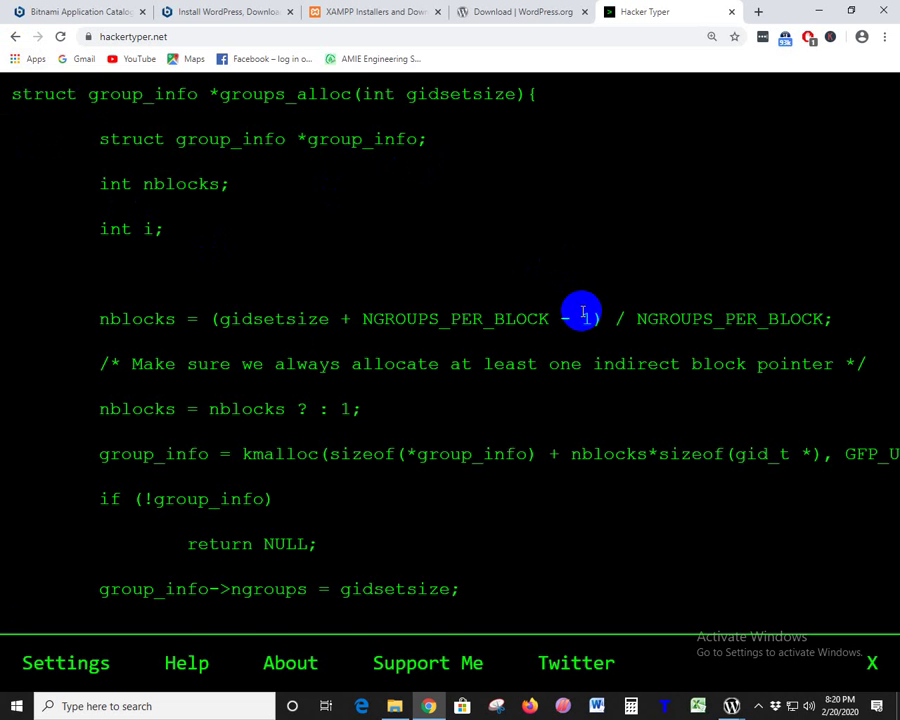
- Keep pressing keys until the block-allocation loop and 'return group_info;' are printed
scroll(581, 310, "up", 1)
scroll(590, 315, "down", 1)
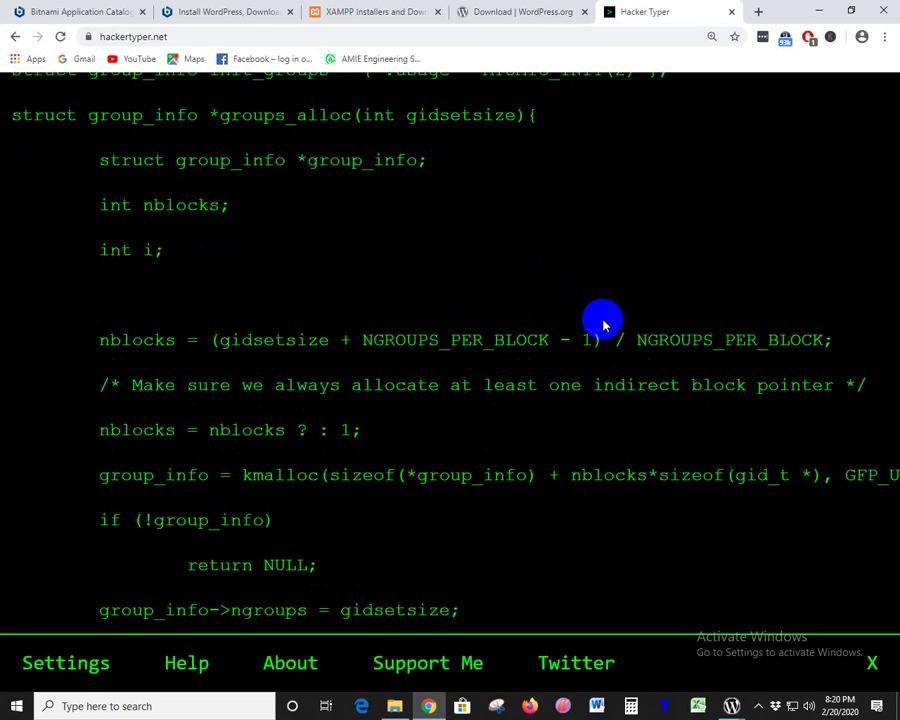
key("a")
key("a")
key("a")
key("a")
key("a")
key("a")
key("a")
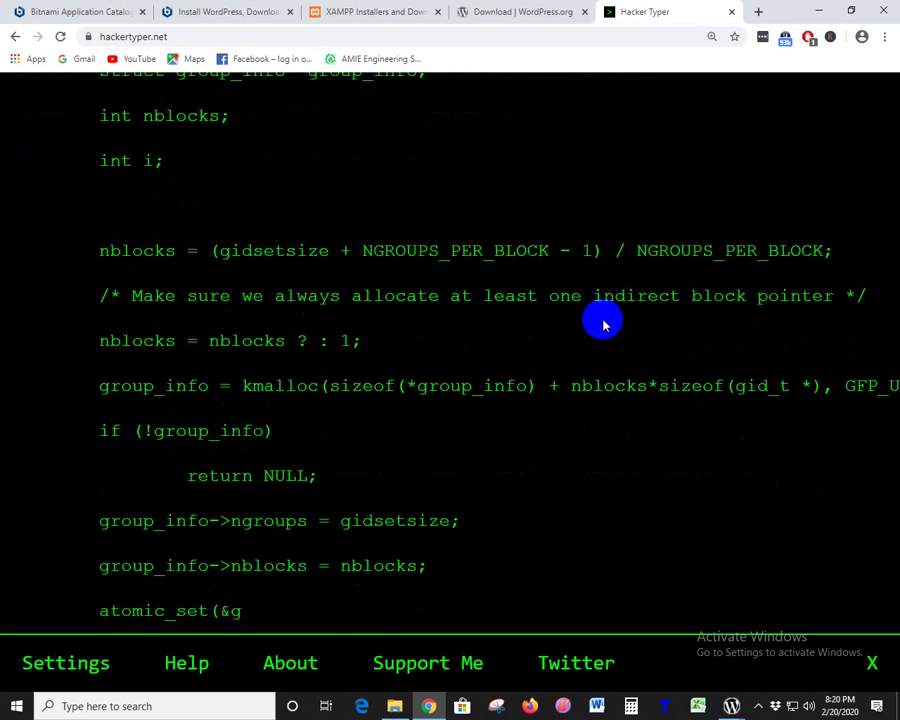
key("a")
key("a")
key("a")
key("a")
key("a")
key("a")
key("a")
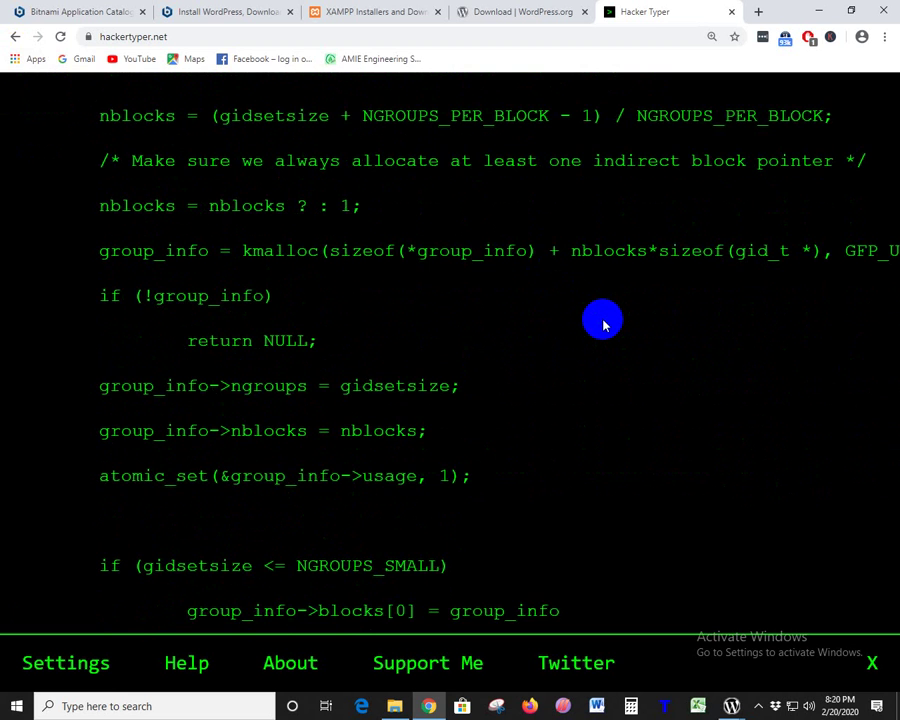
key("a")
key("a")
key("a")
key("a")
key("a")
key("a")
key("a")
key("a")
key("a")
key("a")
key("a")
key("a")
key("a")
key("a")
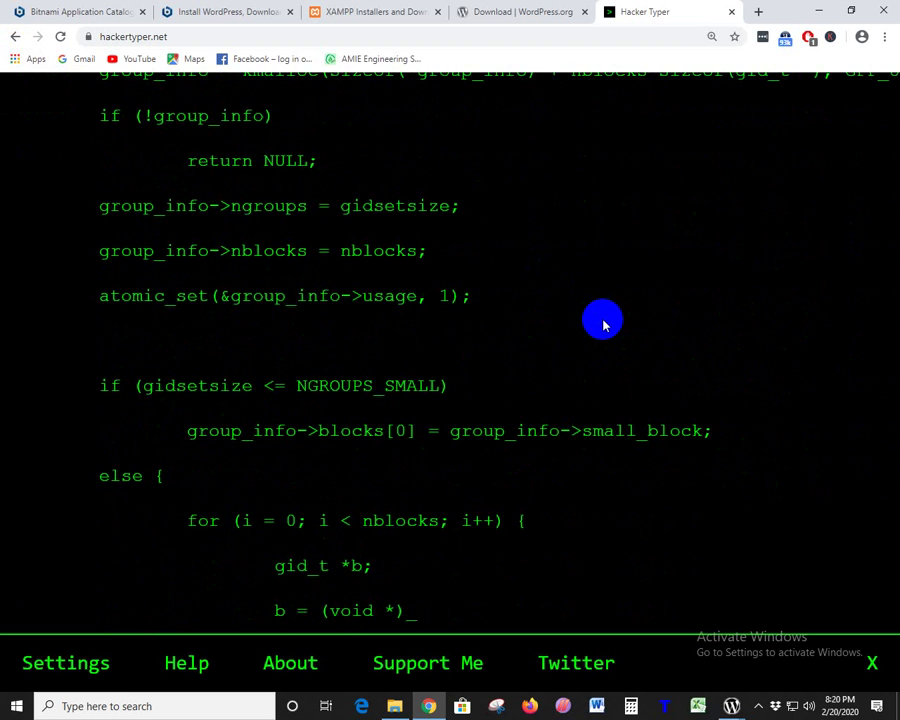
key("a")
key("a")
key("a")
key("a")
key("a")
key("a")
key("a")
key("a")
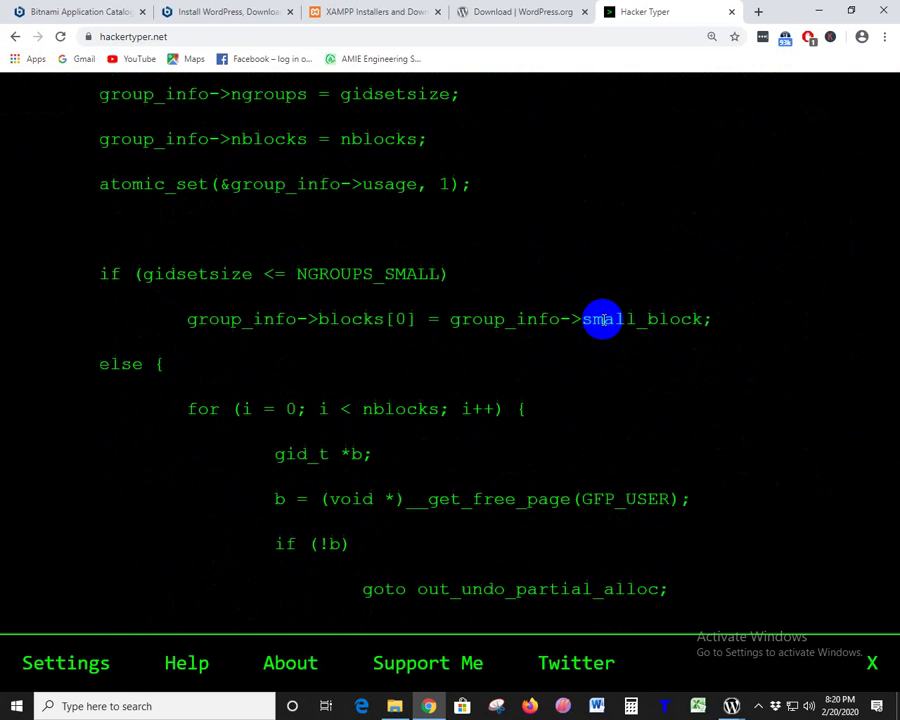
key("a")
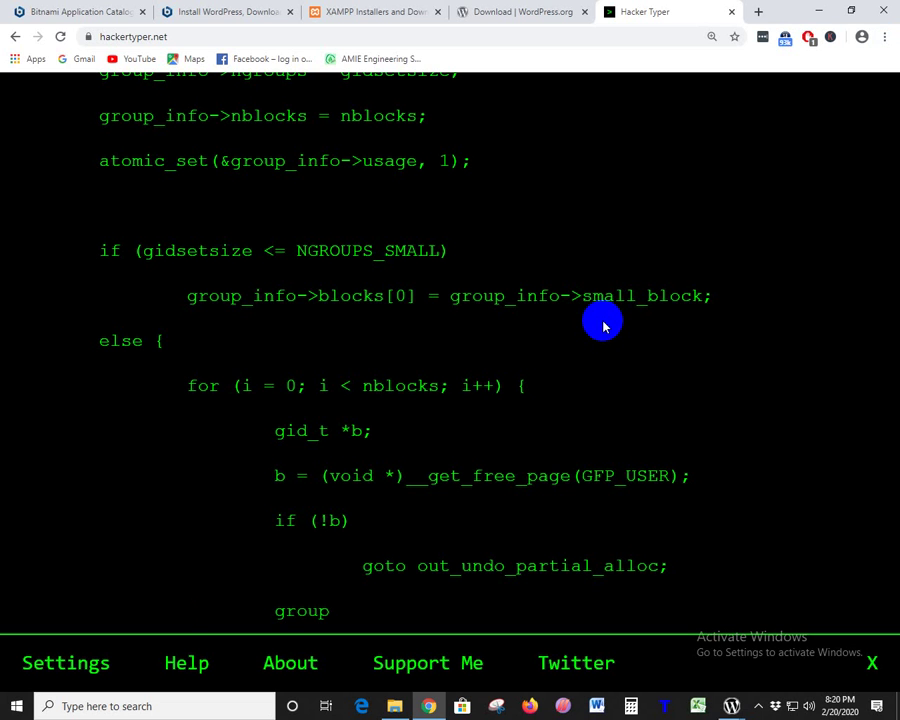
type("b; } } ret")
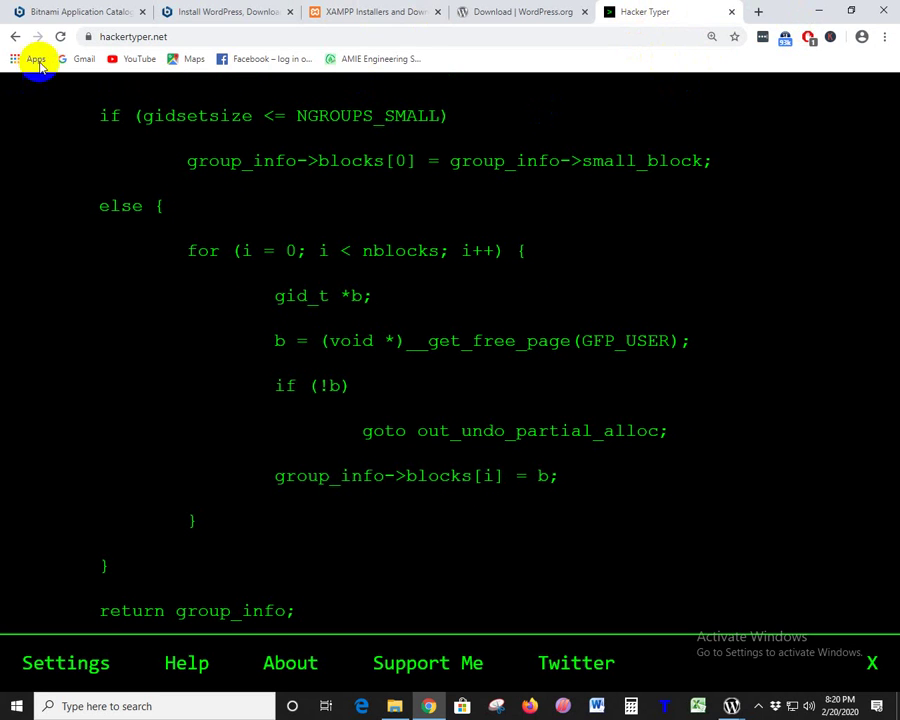
- Return to the hacker typer search results, then open Chrome's History in a new tab
left_click(14, 38)
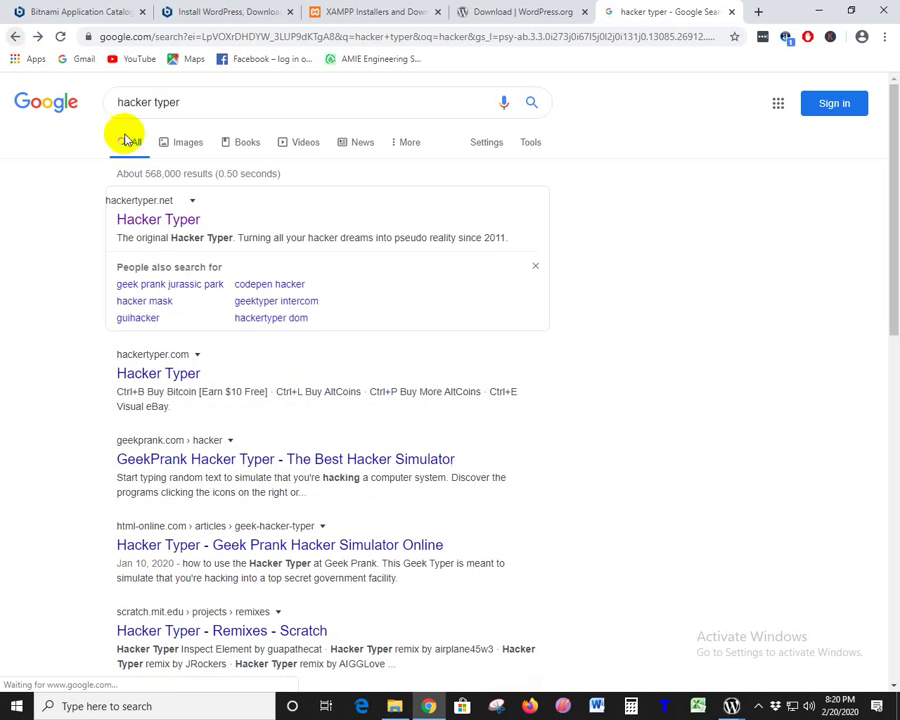
left_click_drag(190, 102, 72, 102)
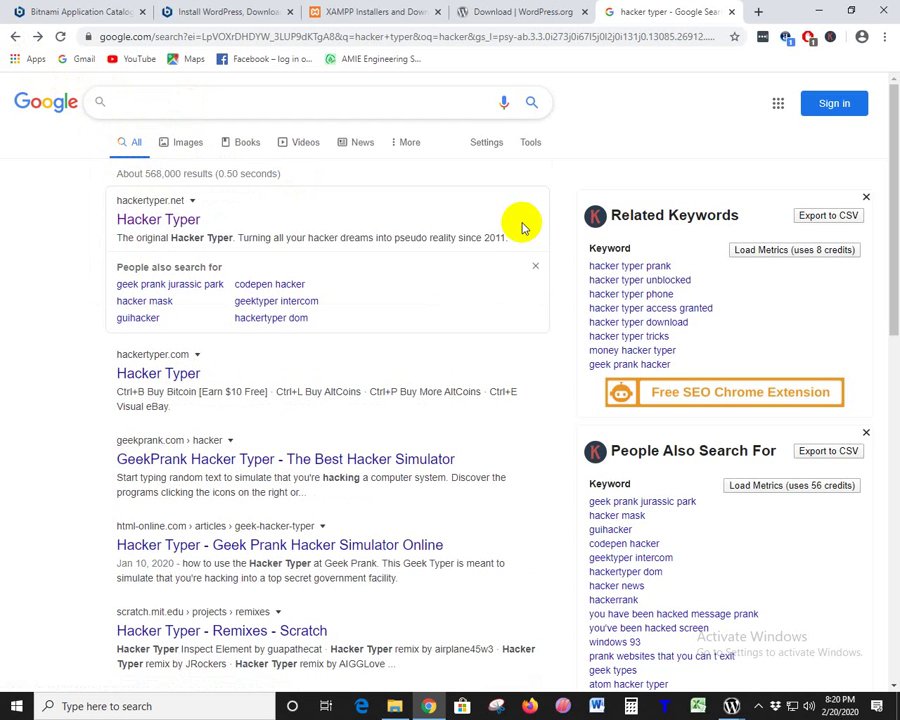
left_click(884, 38)
mouse_move(722, 116)
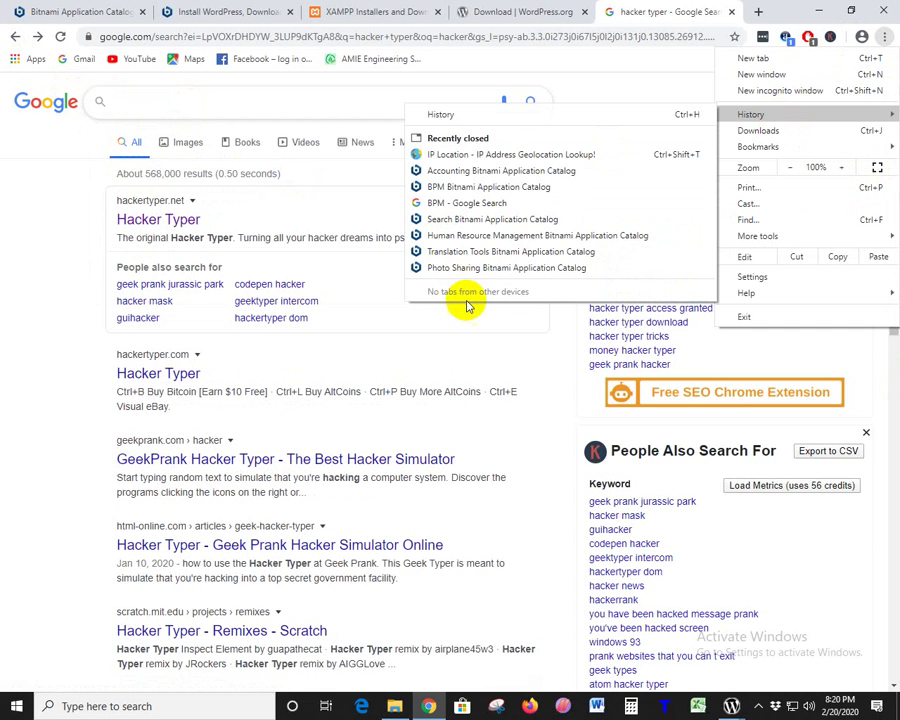
left_click(472, 114)
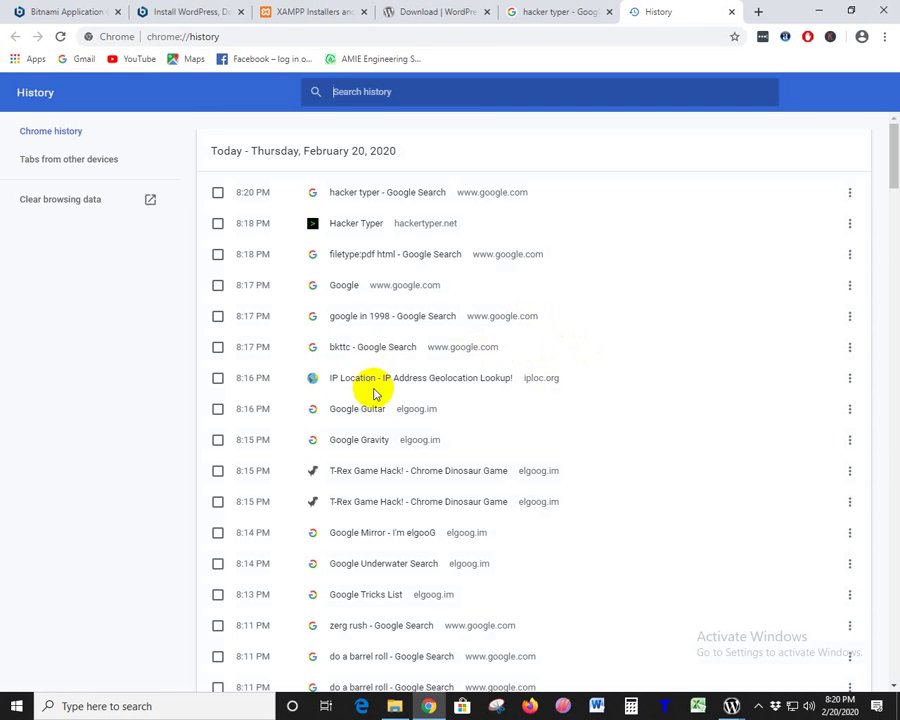
- Scroll through today's history back to the 9:57 AM Facebook entries
scroll(378, 398, "down", 8)
scroll(380, 400, "down", 20)
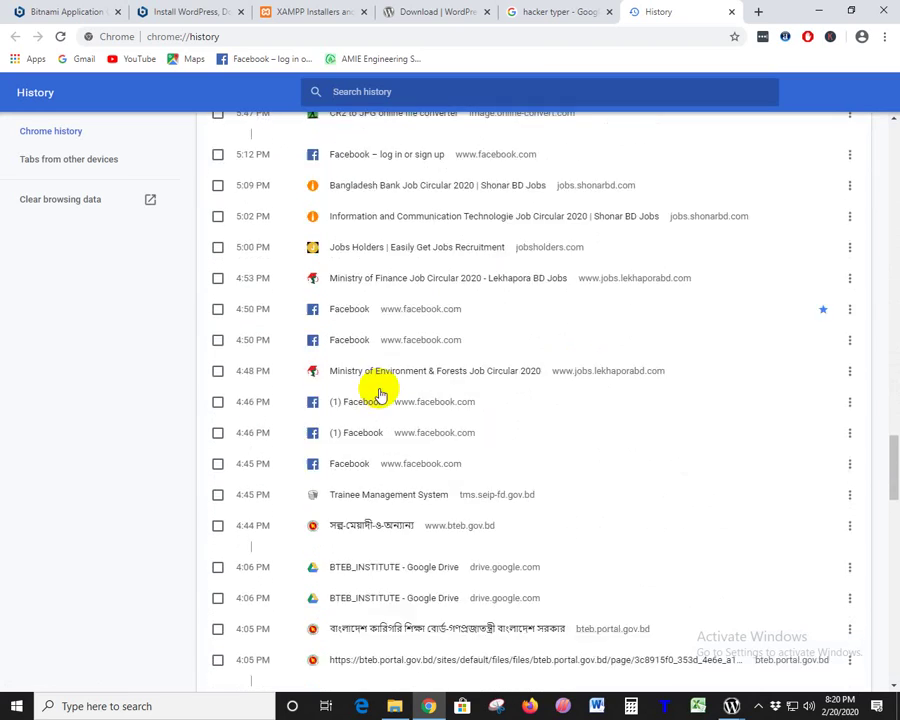
scroll(380, 395, "down", 20)
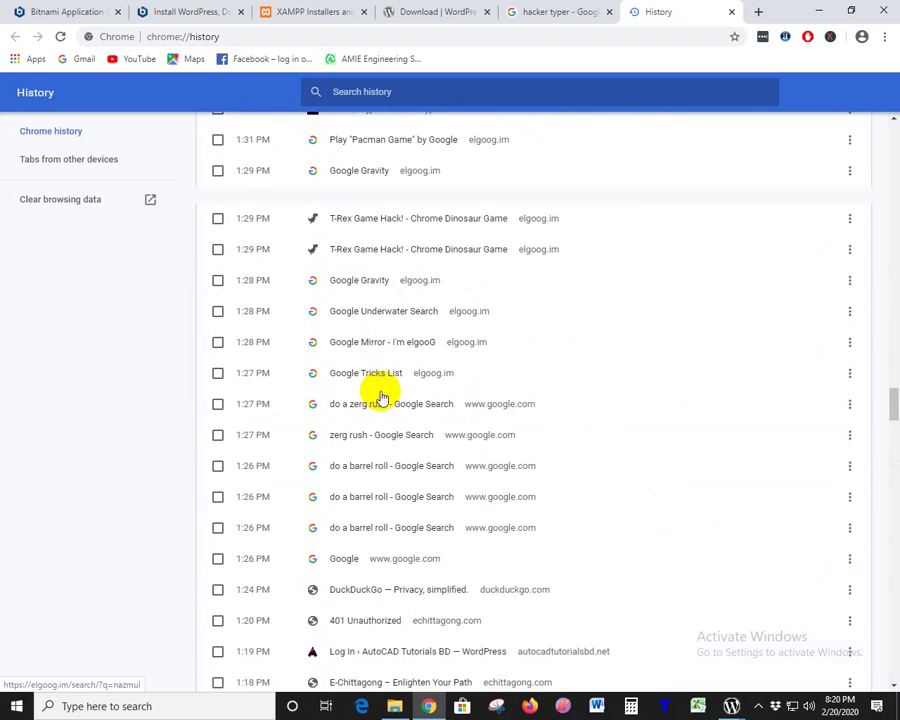
scroll(380, 395, "down", 5)
scroll(380, 395, "up", 3)
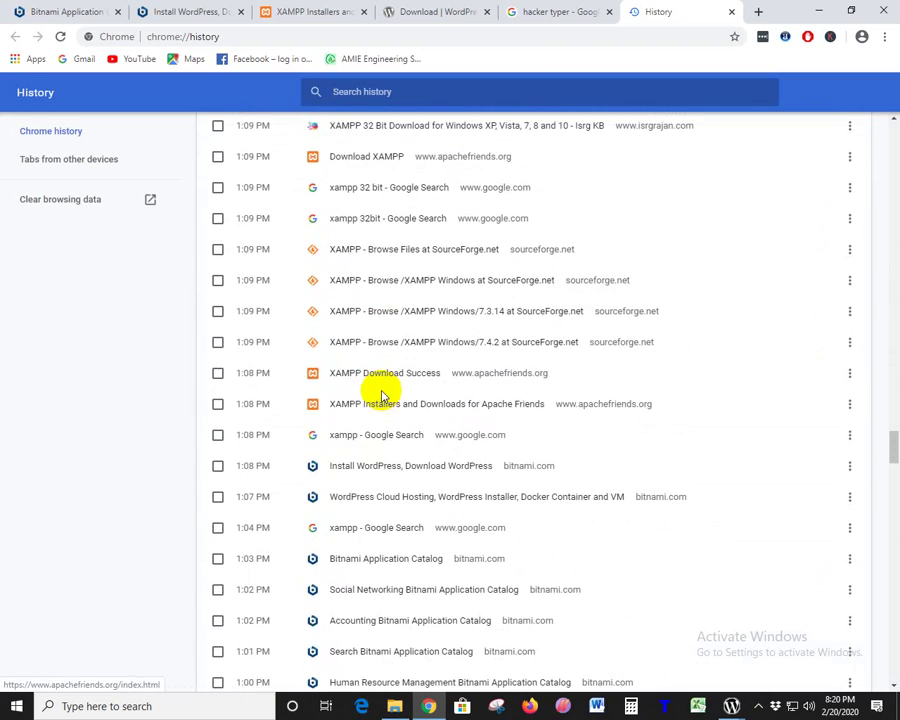
scroll(381, 396, "down", 2)
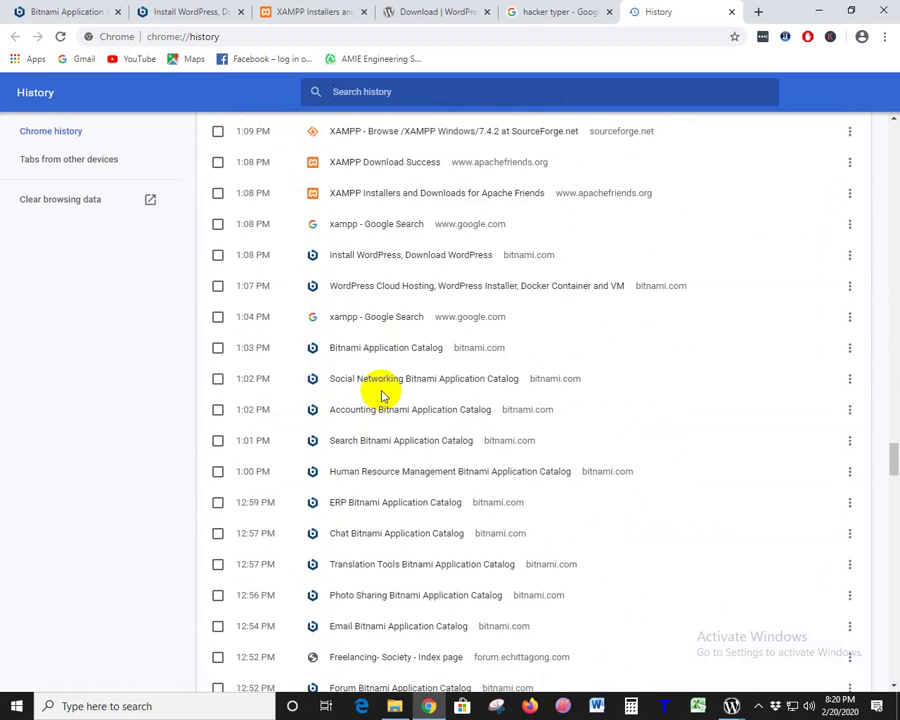
scroll(380, 395, "down", 15)
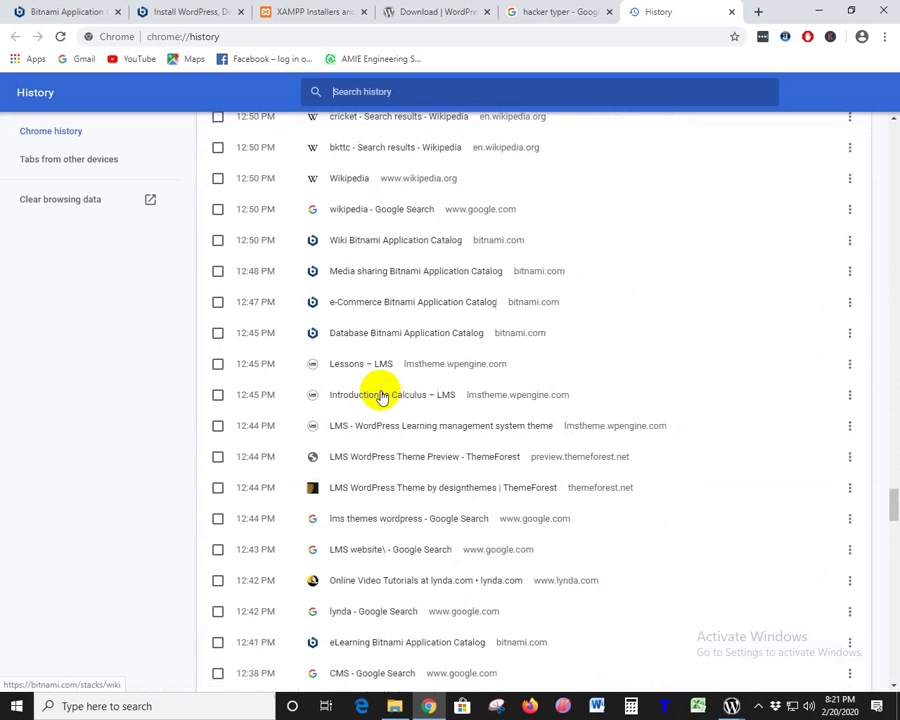
scroll(380, 395, "down", 15)
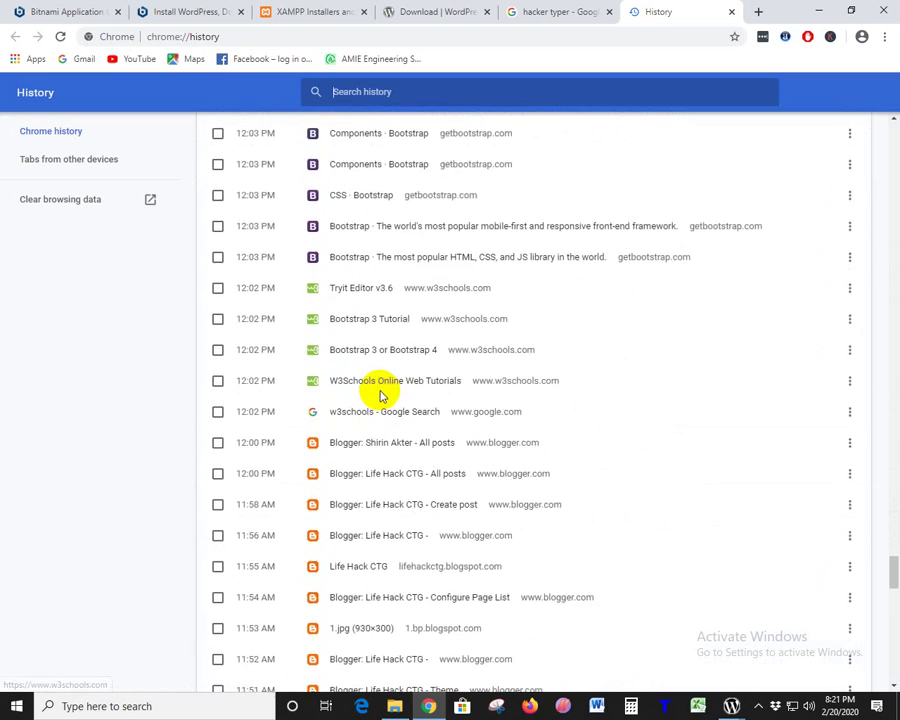
scroll(380, 395, "down", 15)
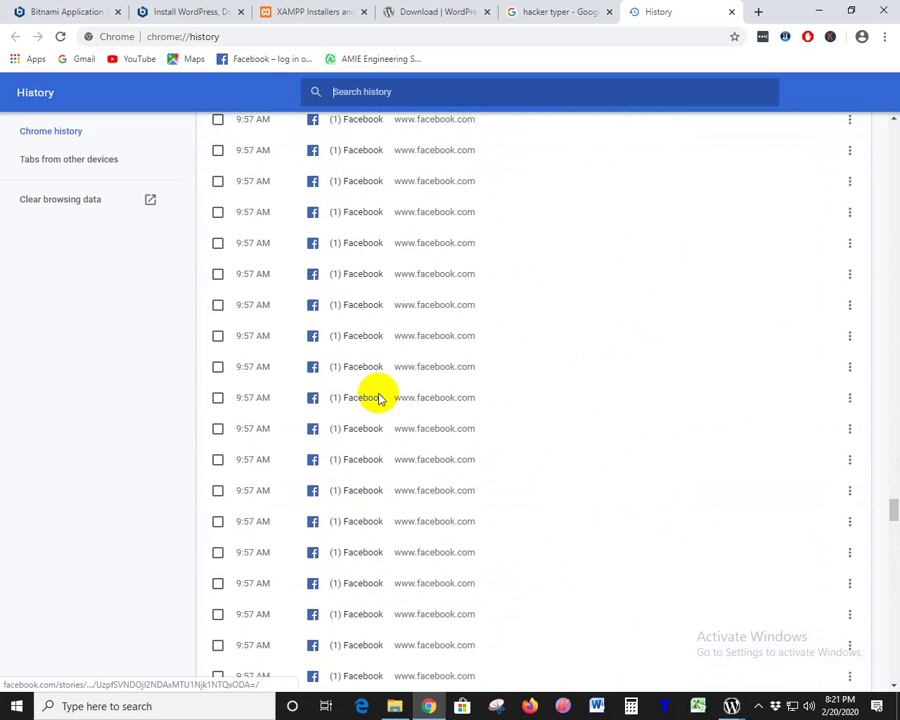
scroll(380, 400, "down", 3)
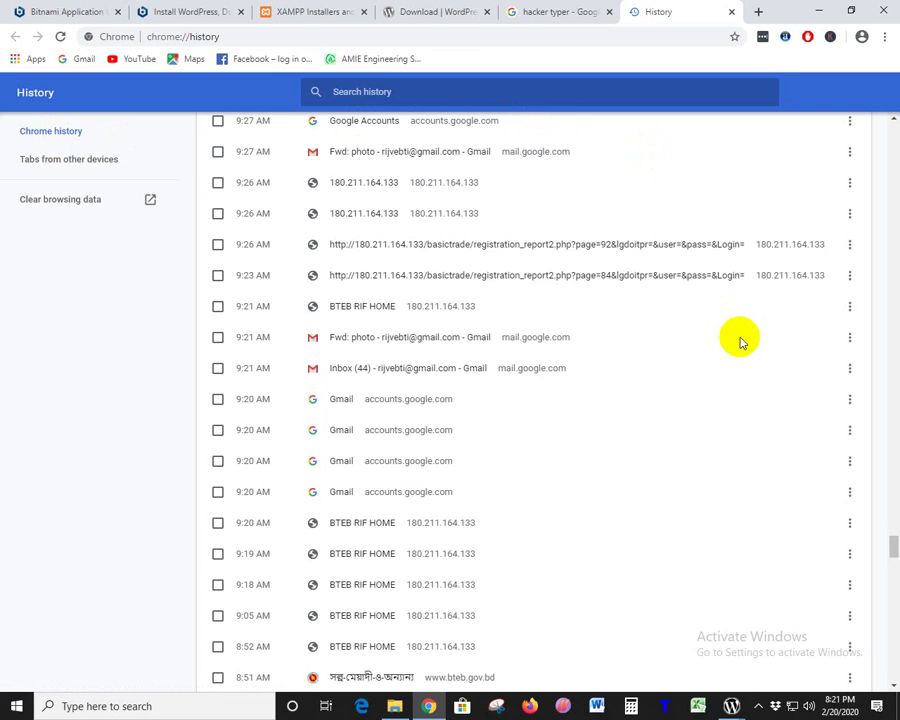
scroll(739, 337, "up", 6)
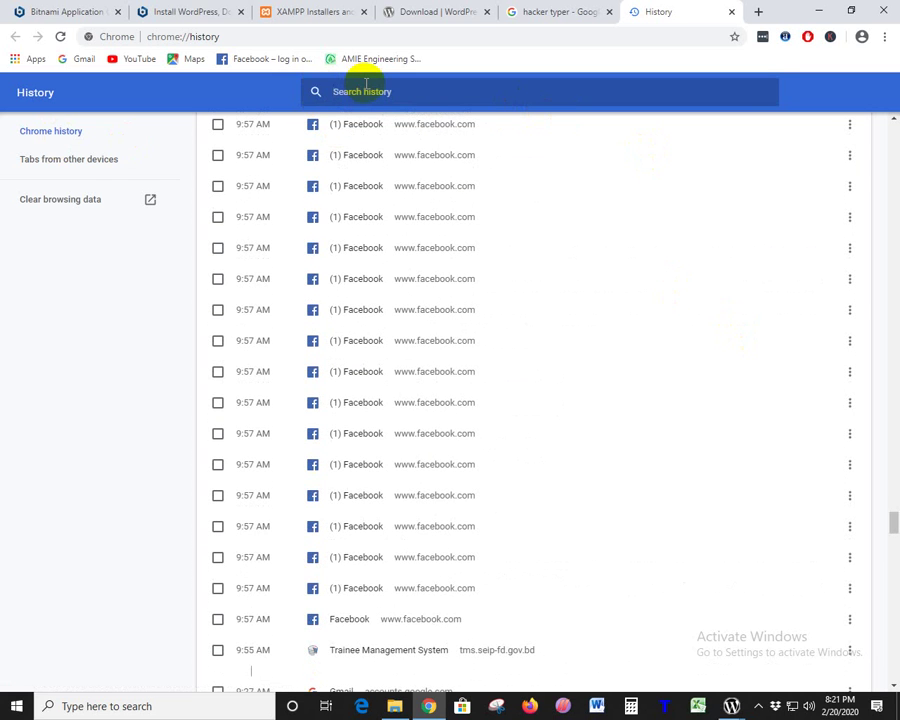
- Toggle the February 19 history entry's options and checkbox, leaving the entry in place
type("ker")
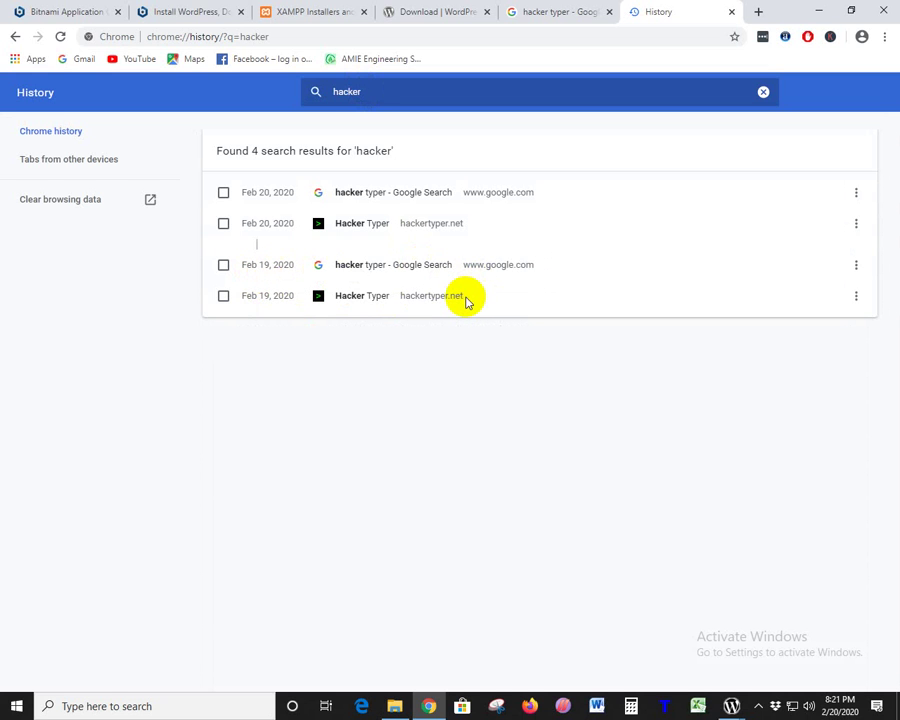
left_click(856, 265)
left_click(258, 282)
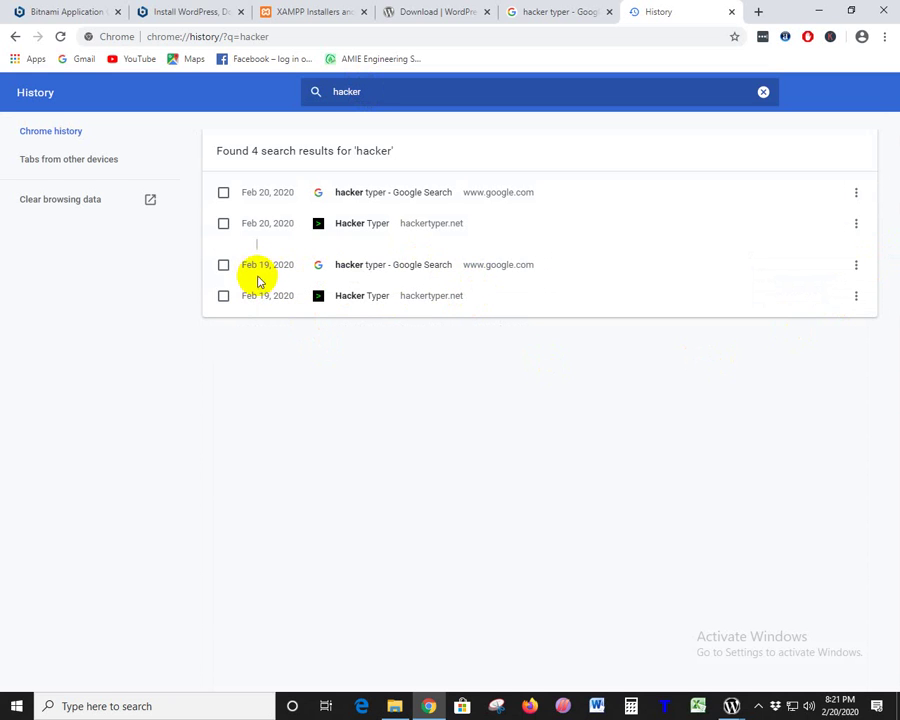
left_click(257, 268)
left_click(257, 268)
left_click(259, 268)
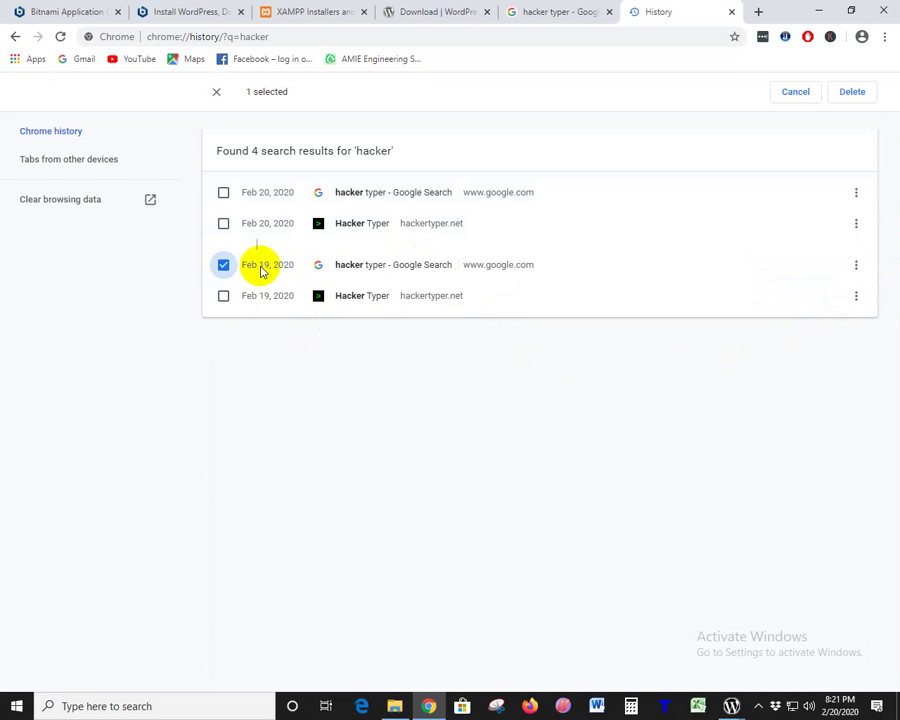
left_click(263, 270)
- Clear the hacker search, then erase the 'feb 19' query so today's full history returns
double_click(263, 268)
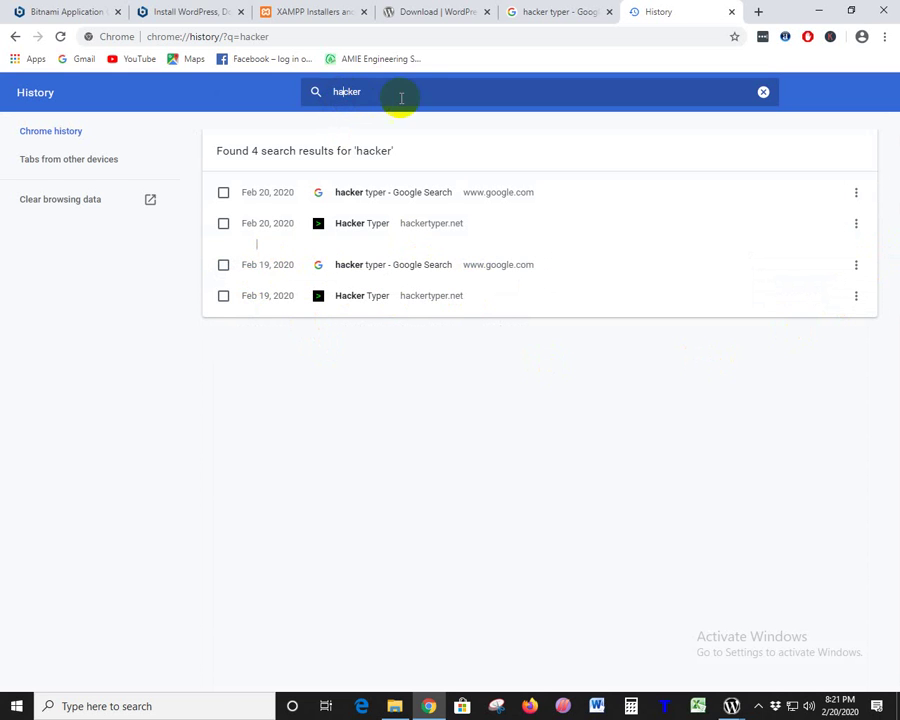
key("ctrl+a")
key("BackSpace")
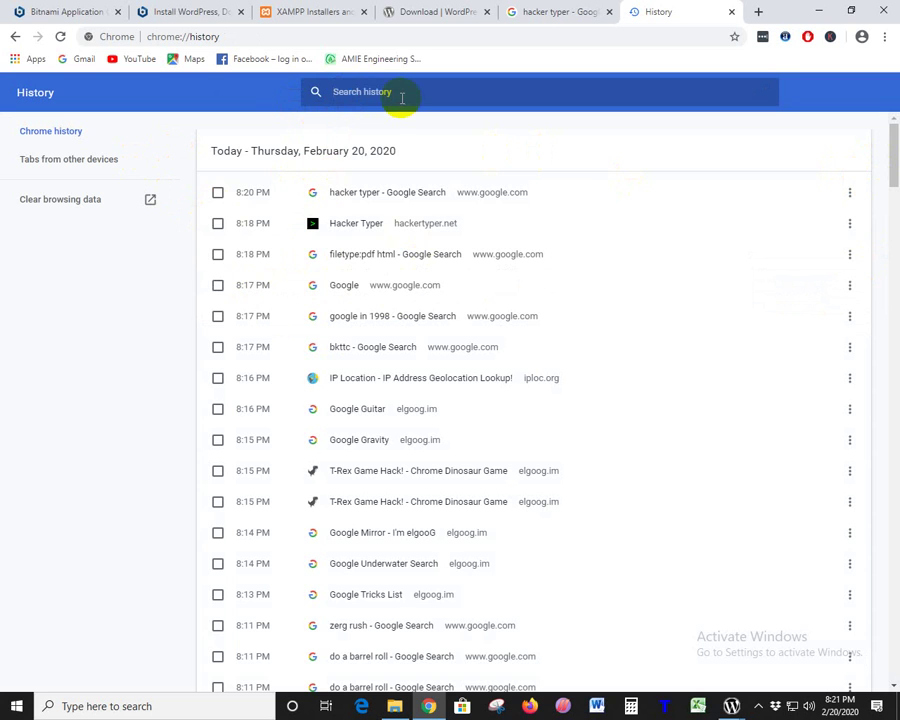
type("feb")
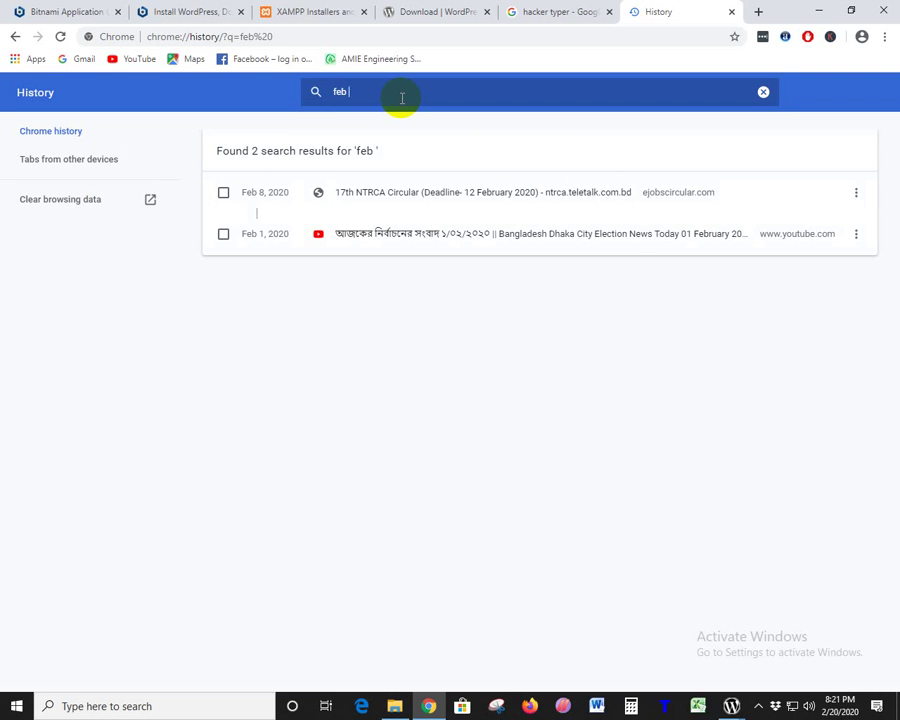
type(" 19")
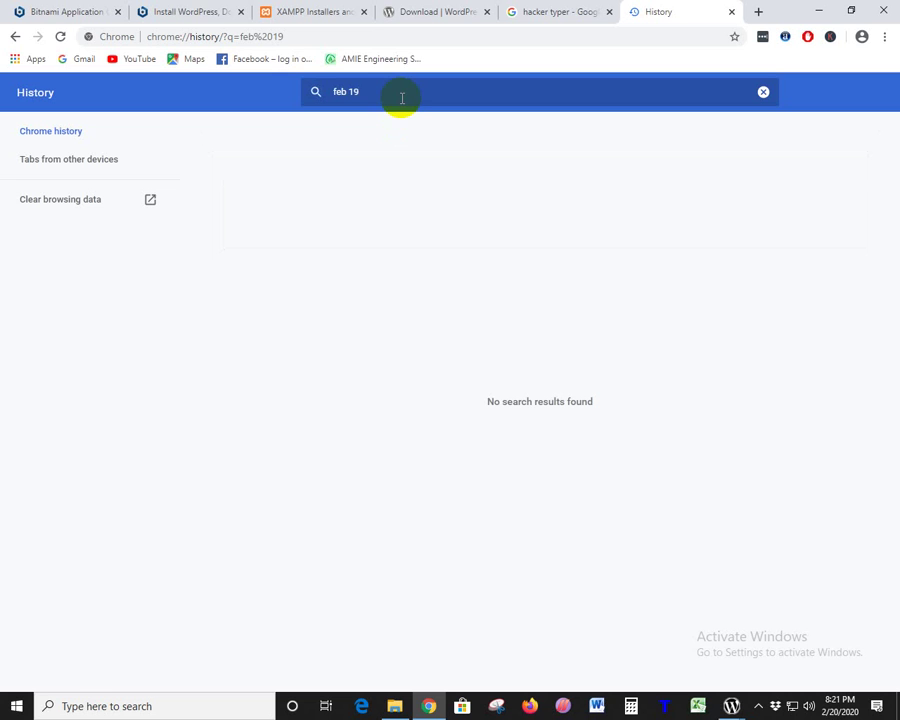
key("BackSpace")
key("BackSpace")
key("BackSpace")
key("BackSpace")
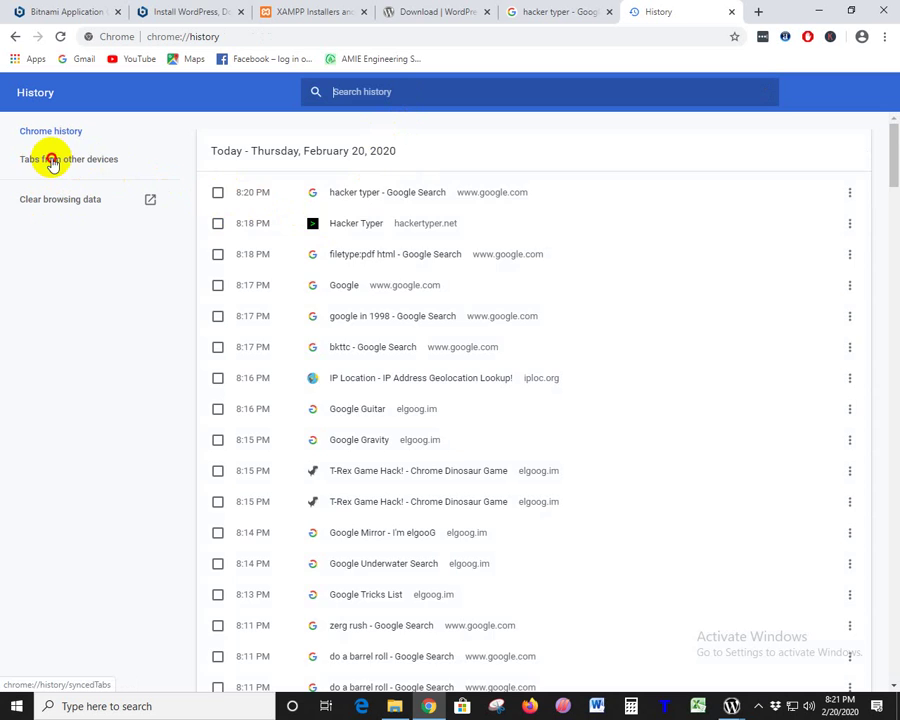
left_click(52, 162)
left_click(52, 137)
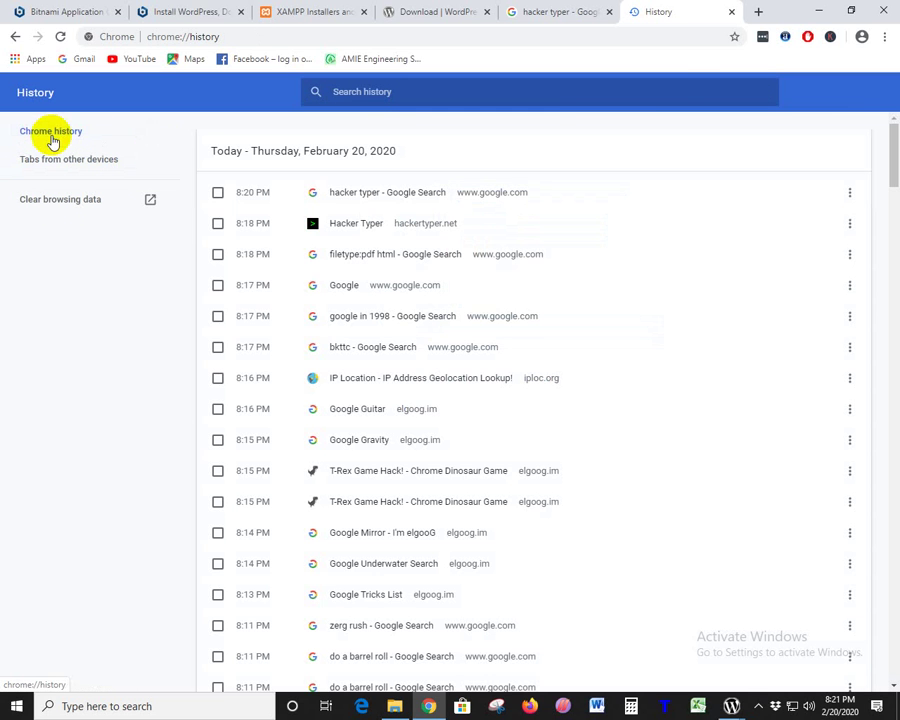
left_click_drag(892, 148, 874, 514)
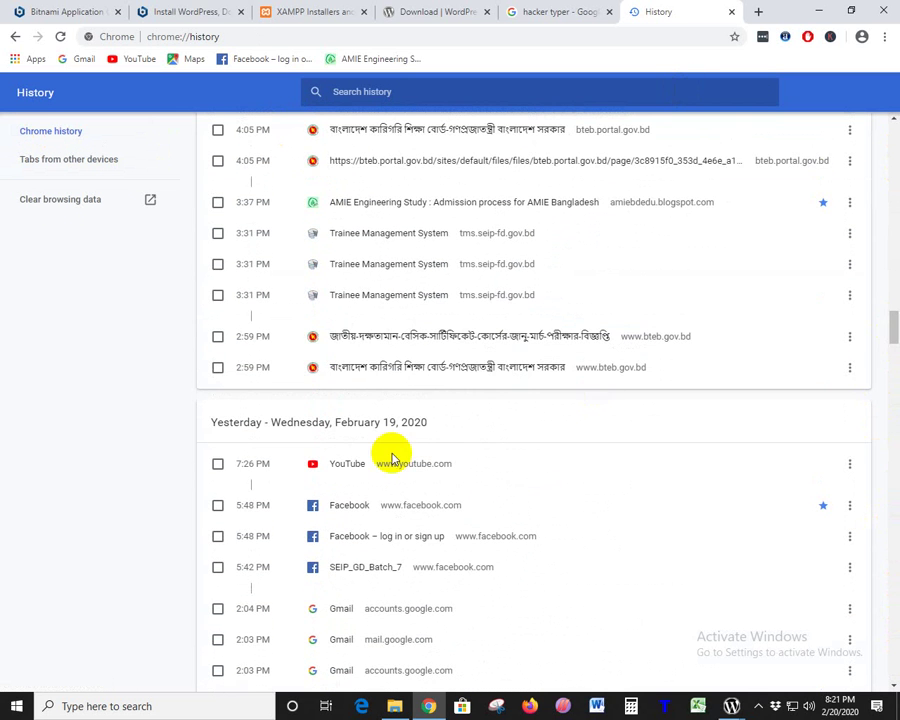
scroll(315, 452, "down", 10)
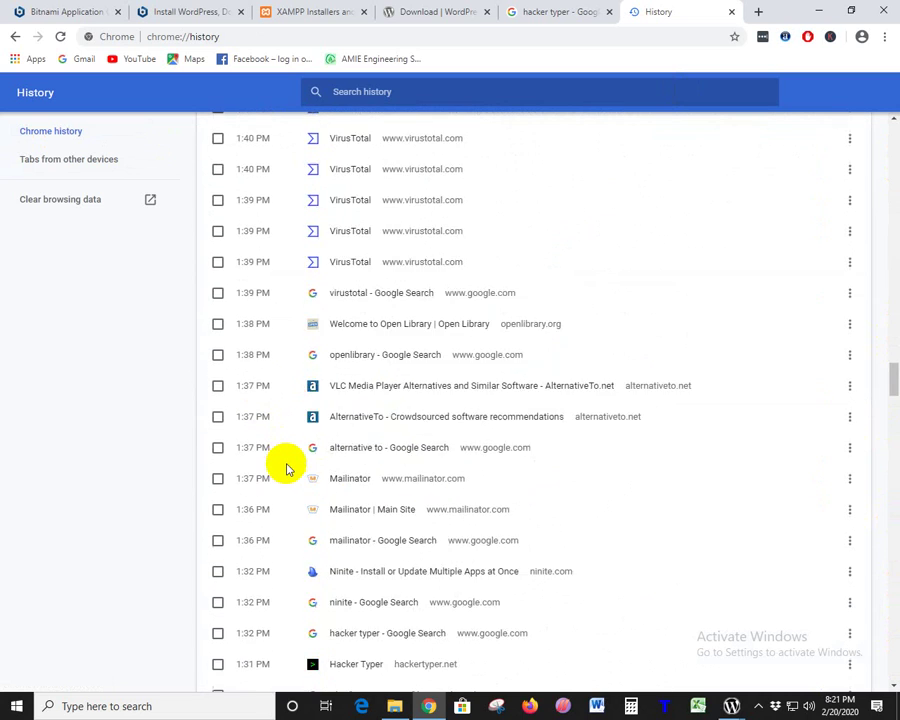
scroll(287, 467, "down", 20)
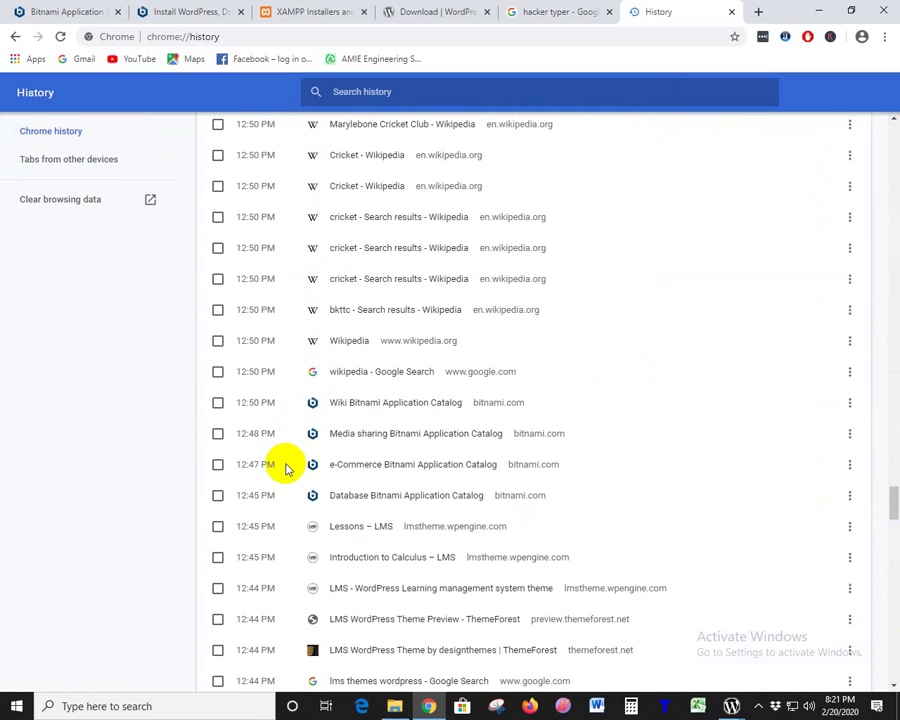
scroll(287, 467, "up", 5)
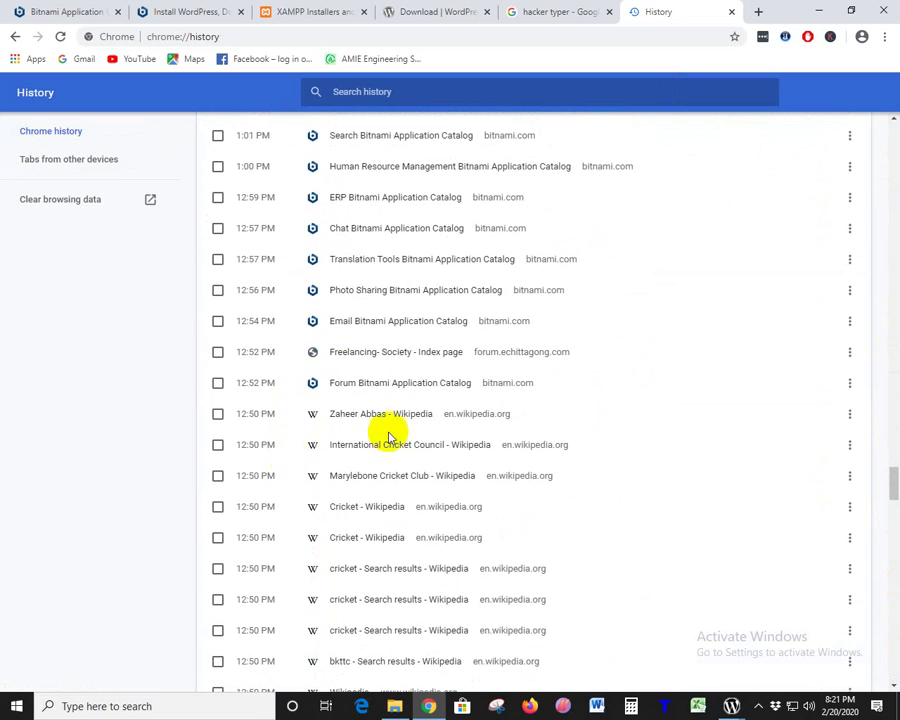
scroll(380, 347, "up", 4)
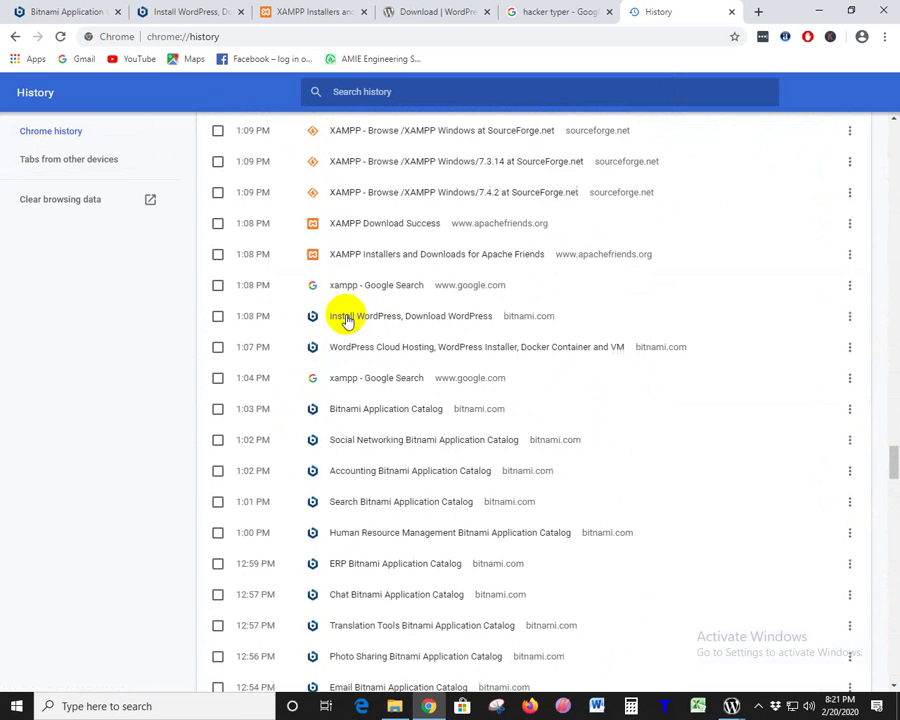
scroll(346, 320, "up", 4)
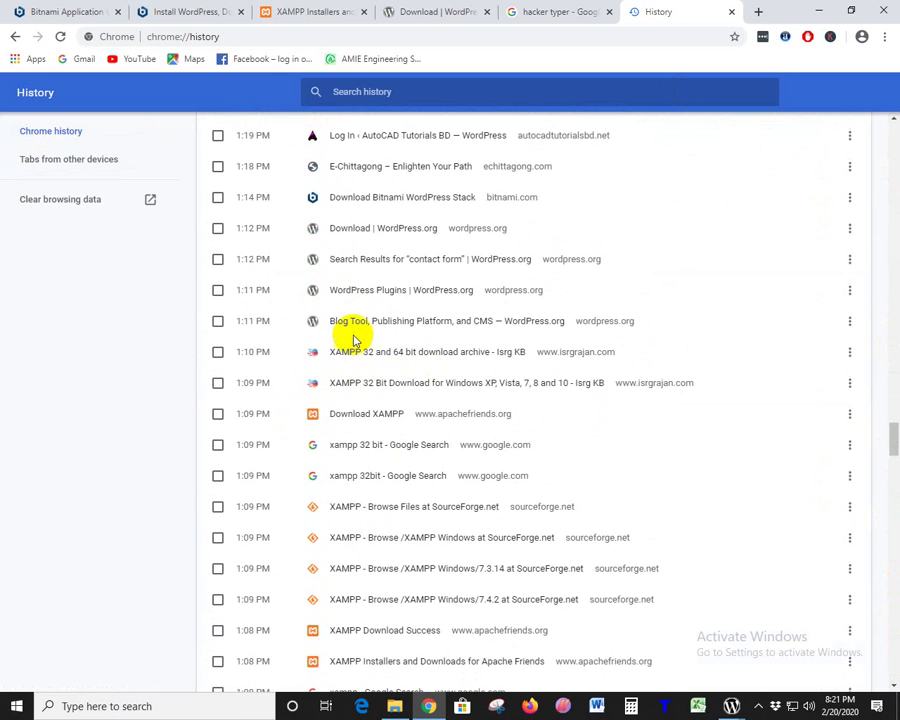
scroll(350, 320, "up", 3)
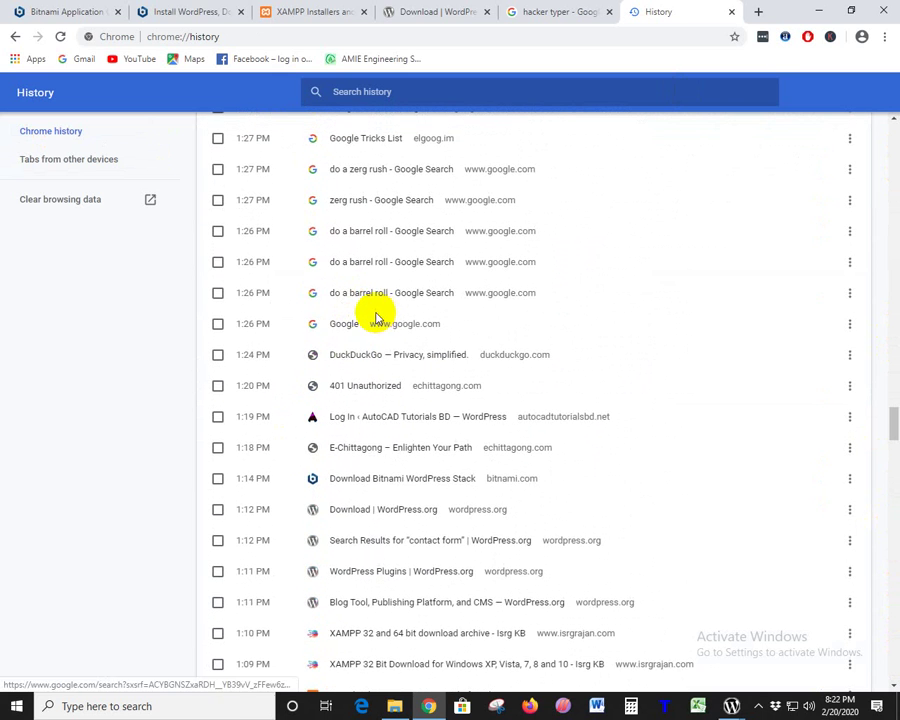
scroll(350, 317, "up", 1)
scroll(400, 290, "up", 1)
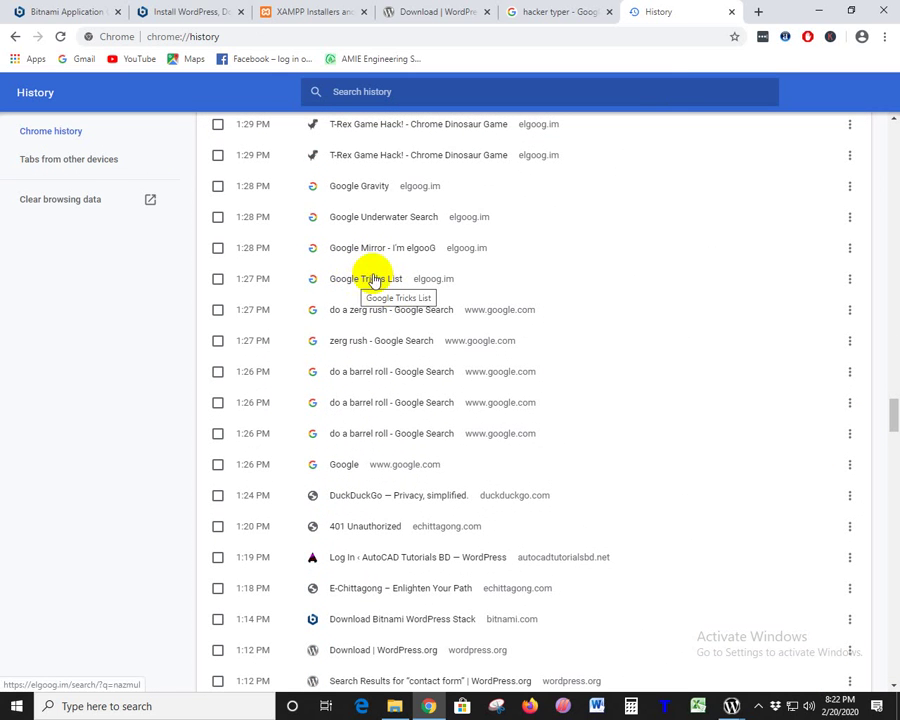
scroll(388, 252, "up", 2)
scroll(350, 300, "up", 1)
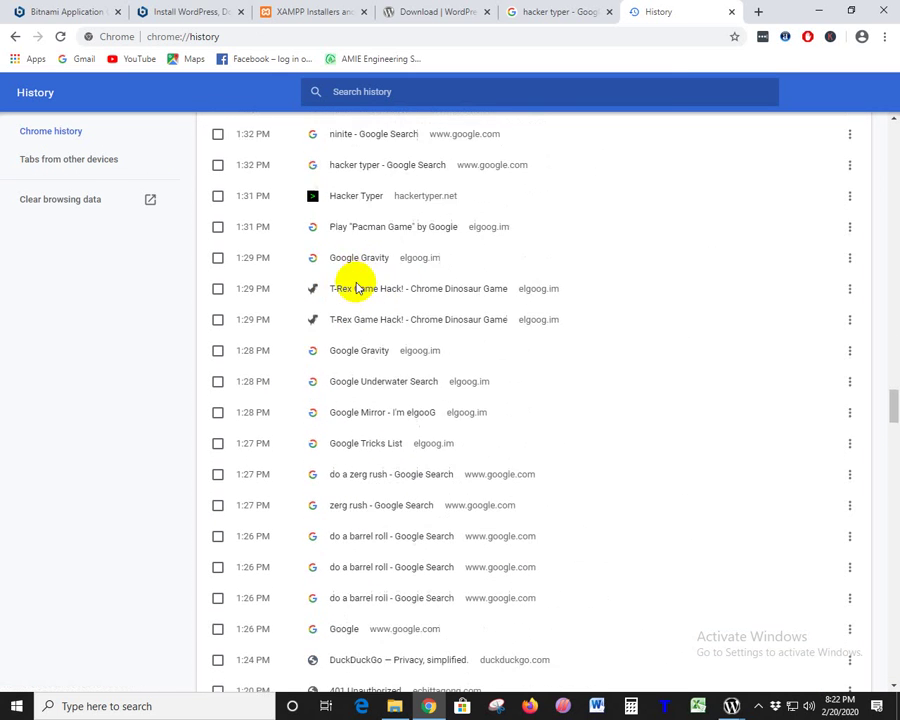
scroll(360, 285, "up", 2)
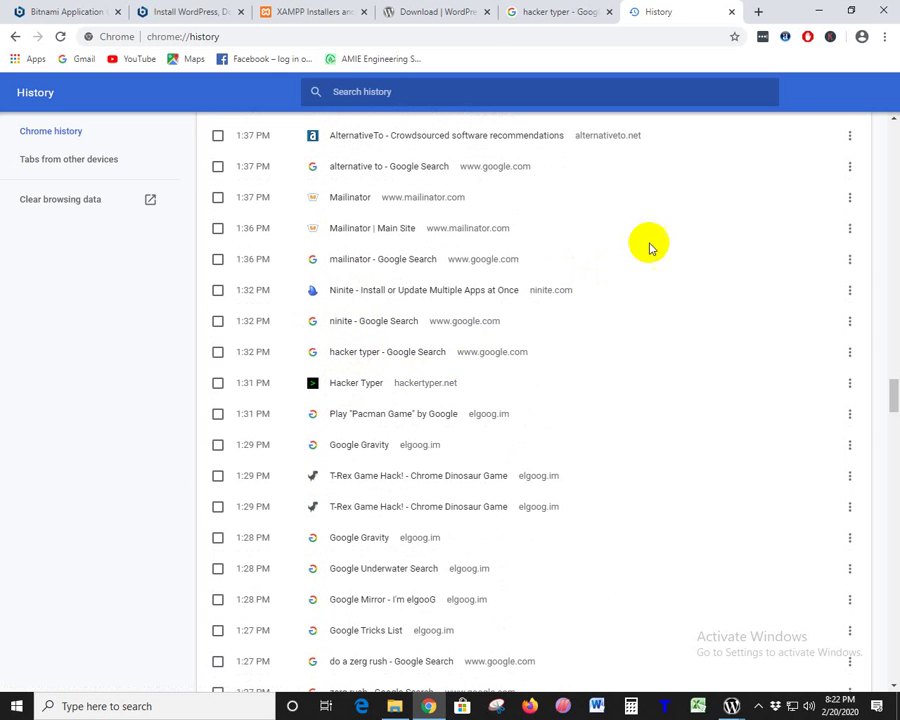
- Search Google for 'ninite' in the hacker typer tab and open the Ninite result
left_click(572, 12)
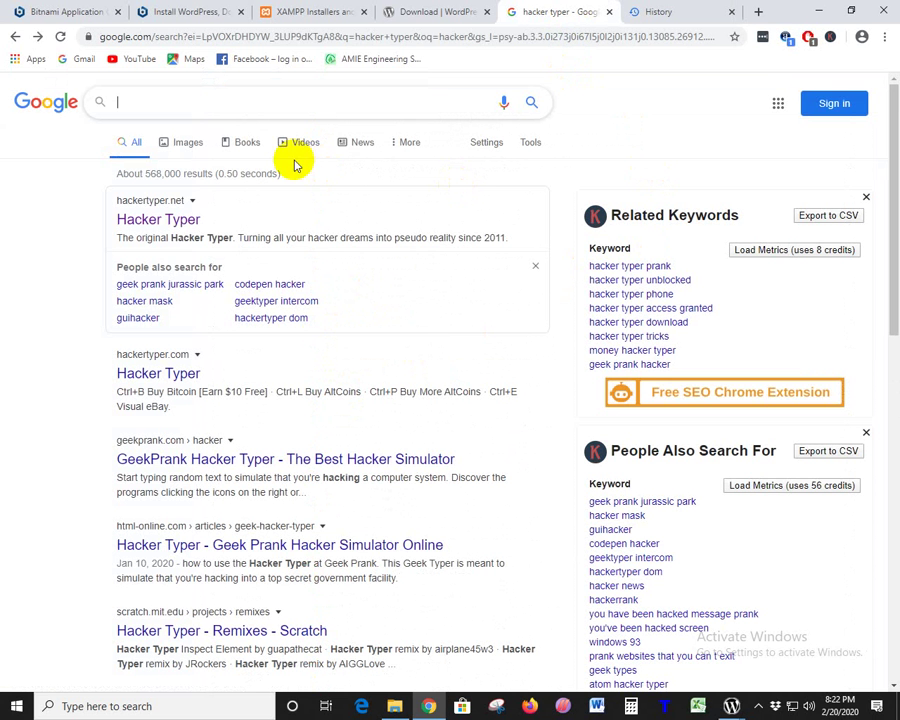
type("ninite")
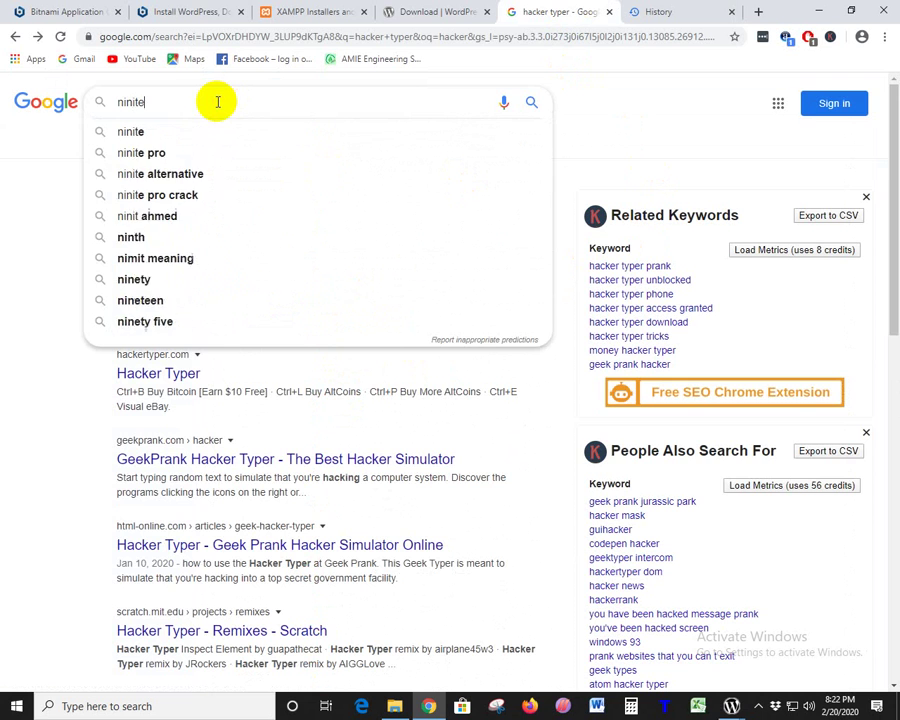
key("Return")
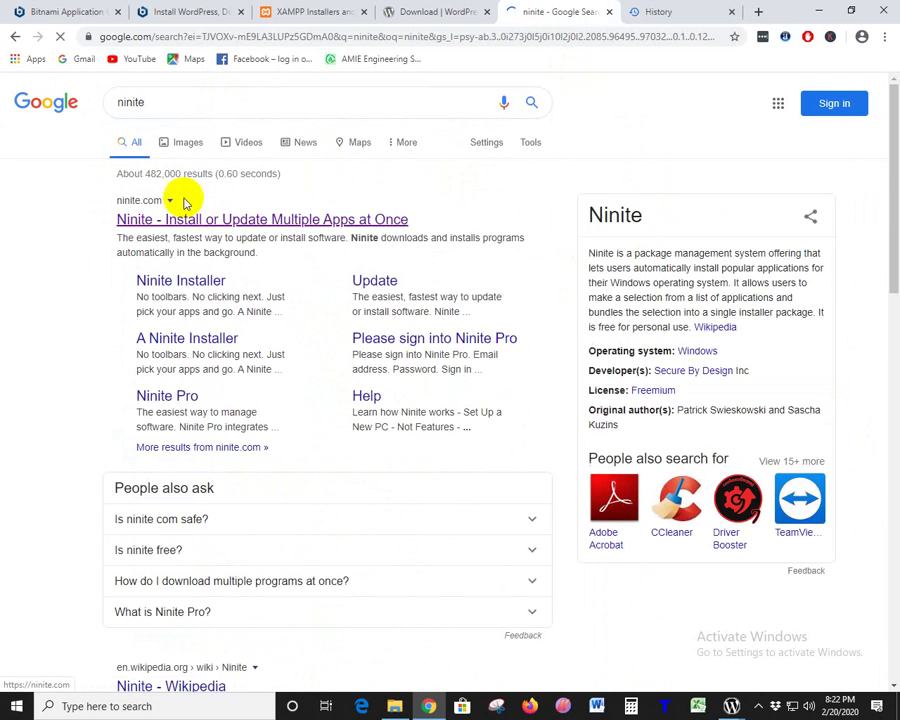
left_click(172, 218)
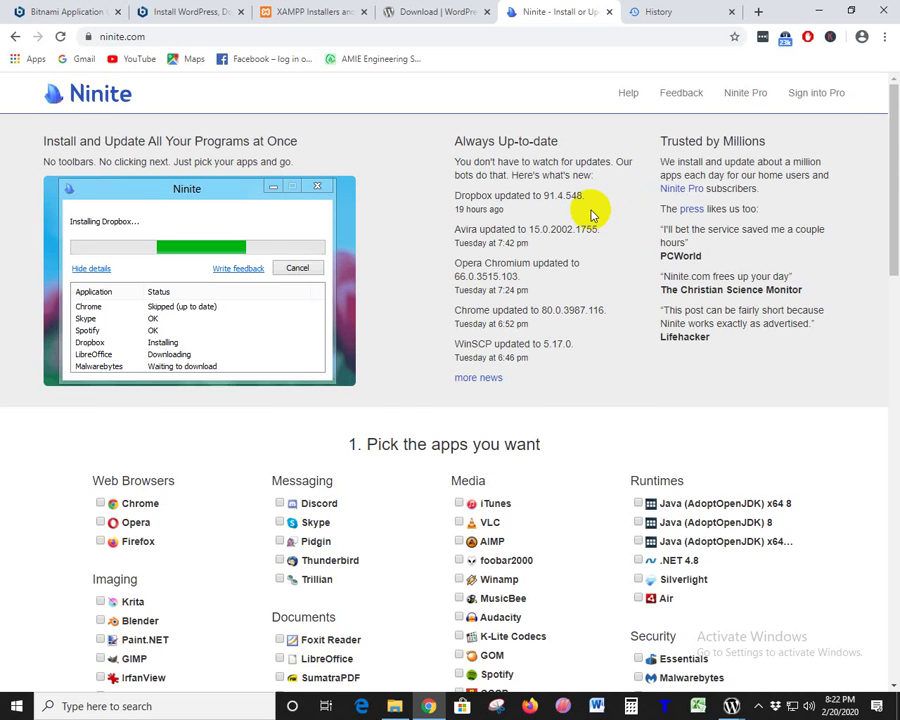
- Tick Chrome, Firefox, Blender and Visual Studio Code in Ninite's app list
scroll(590, 215, "down", 3)
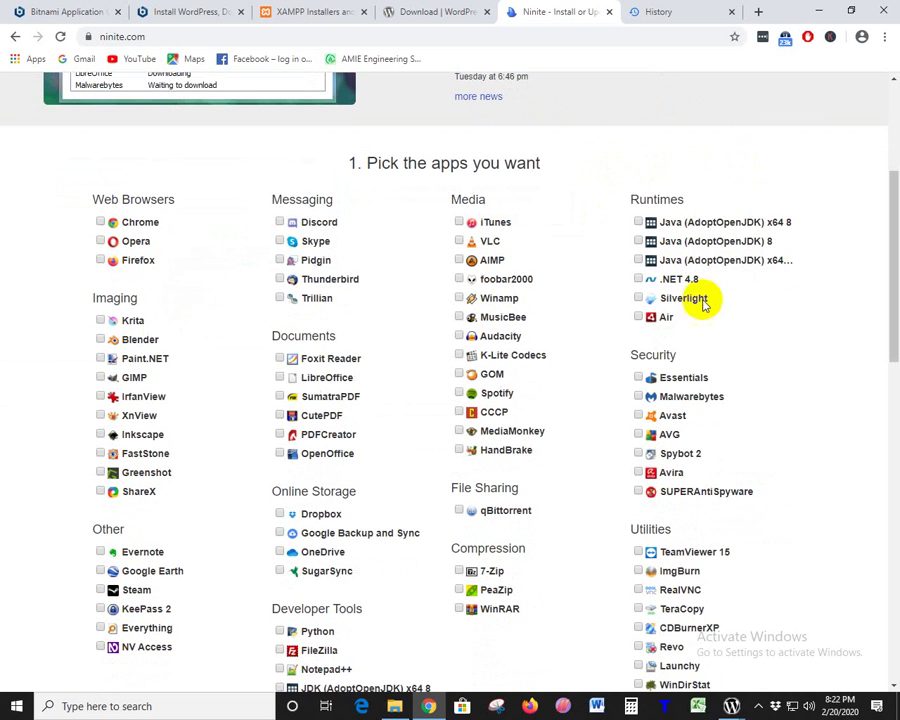
left_click(101, 222)
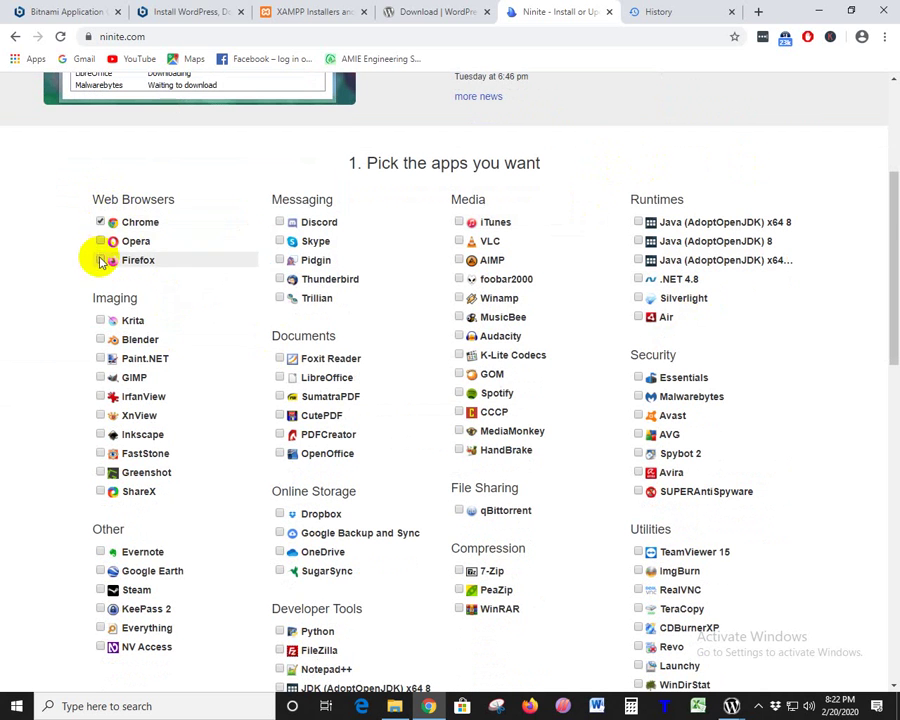
left_click(100, 259)
scroll(256, 352, "down", 2)
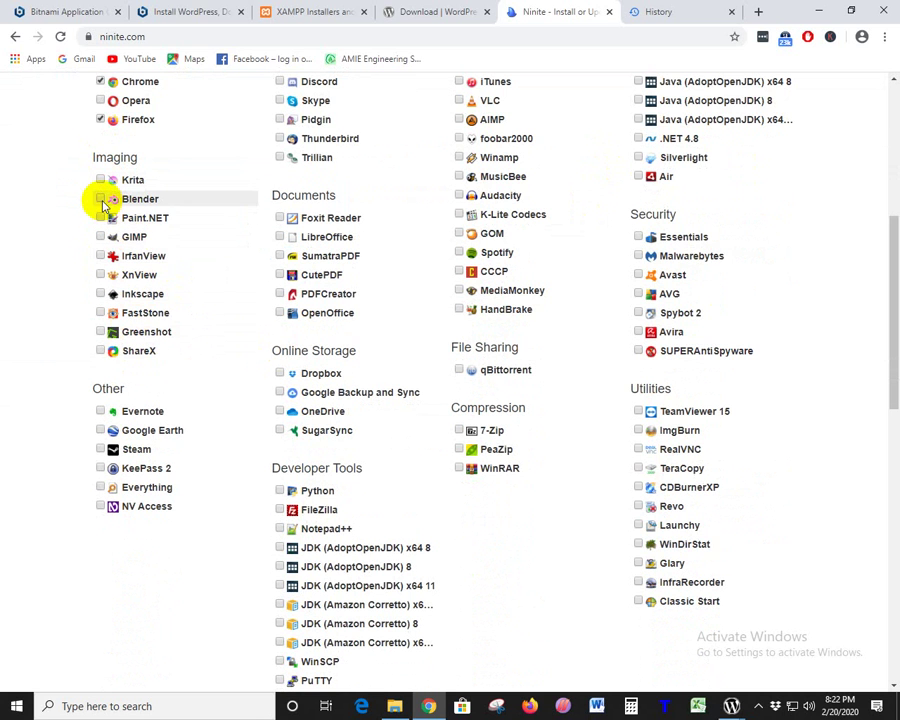
left_click(101, 200)
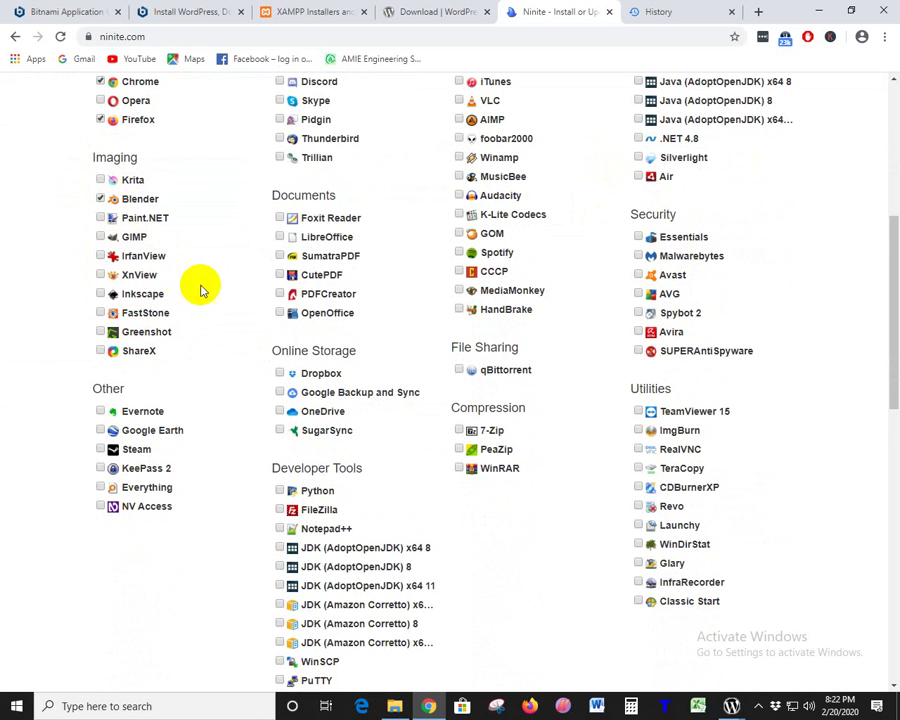
scroll(170, 200, "down", 1)
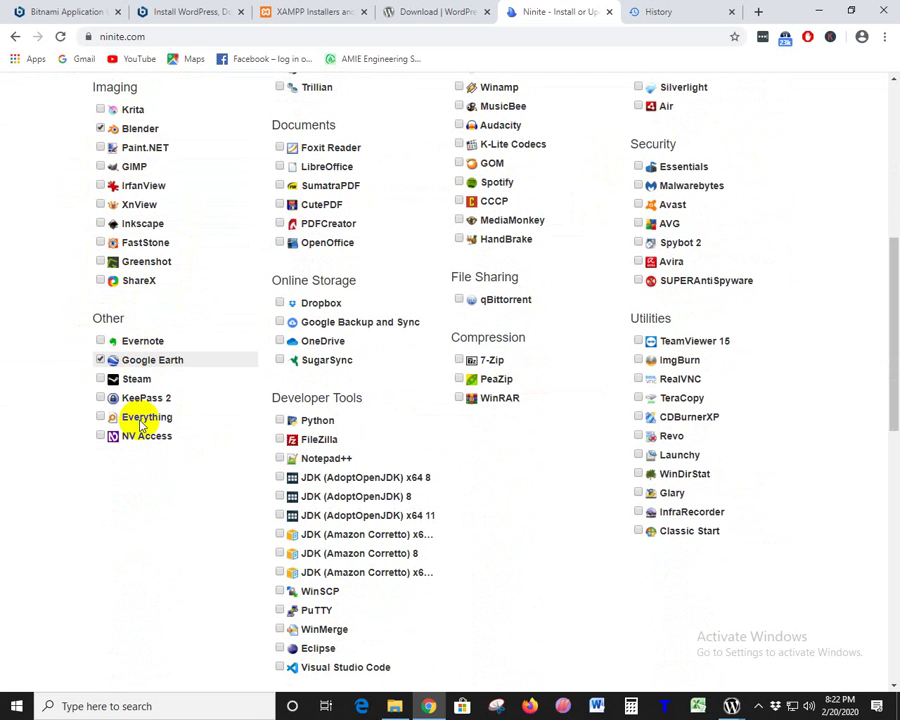
scroll(282, 318, "down", 2)
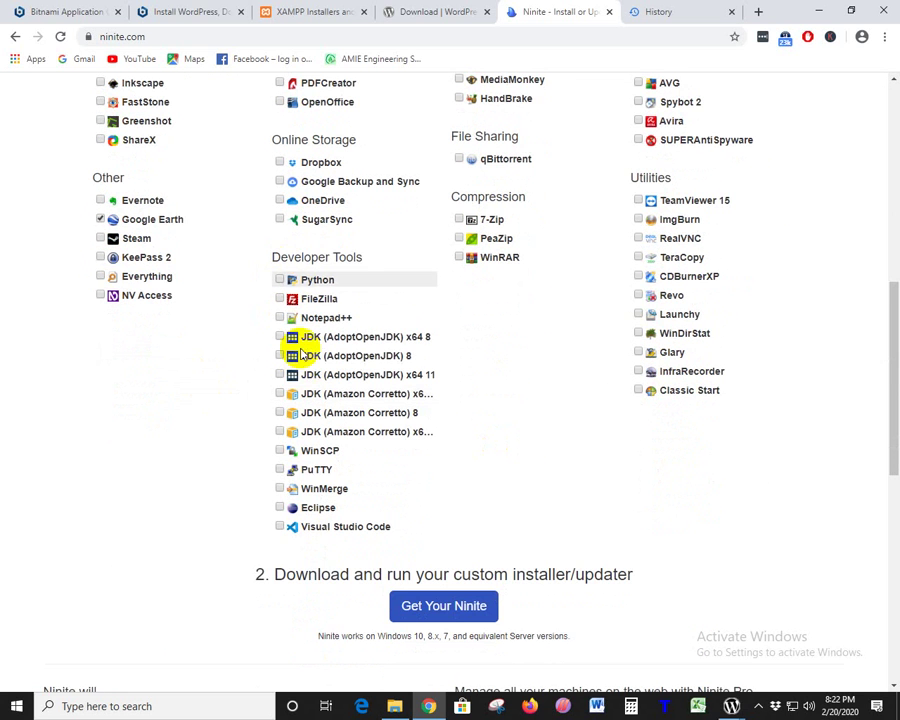
left_click(280, 526)
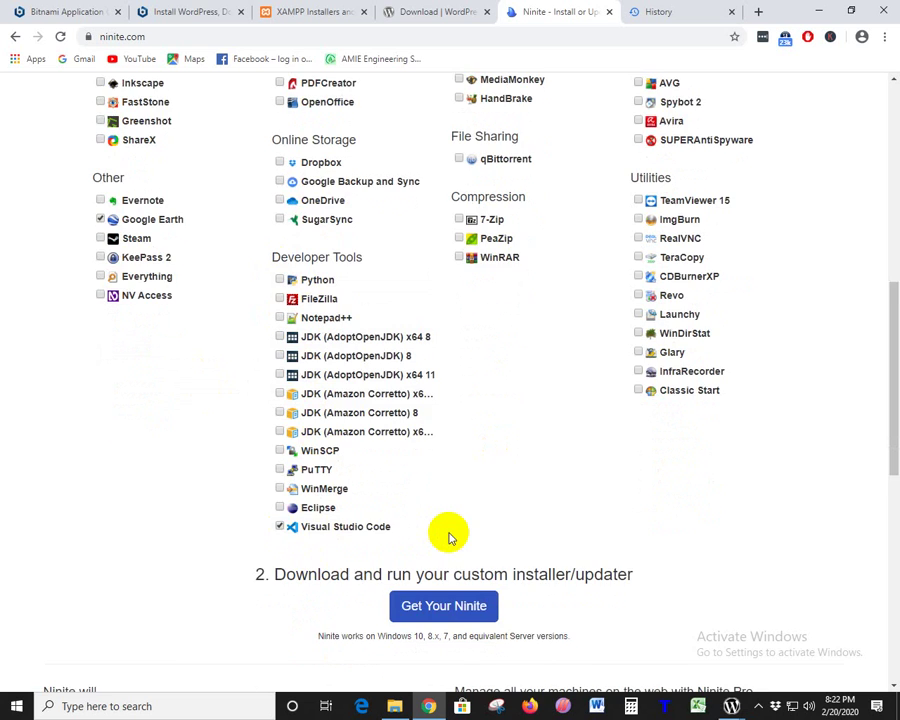
- Tick FileZilla, Notepad++, Dropbox, Foxit Reader and PDFCreator
scroll(449, 537, "down", 1)
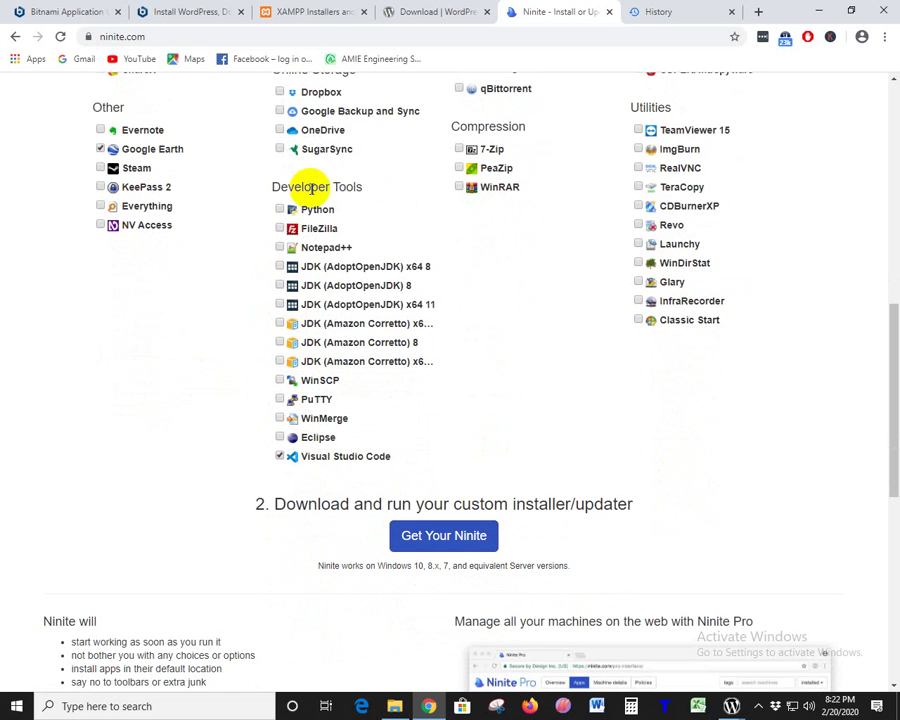
left_click(280, 228)
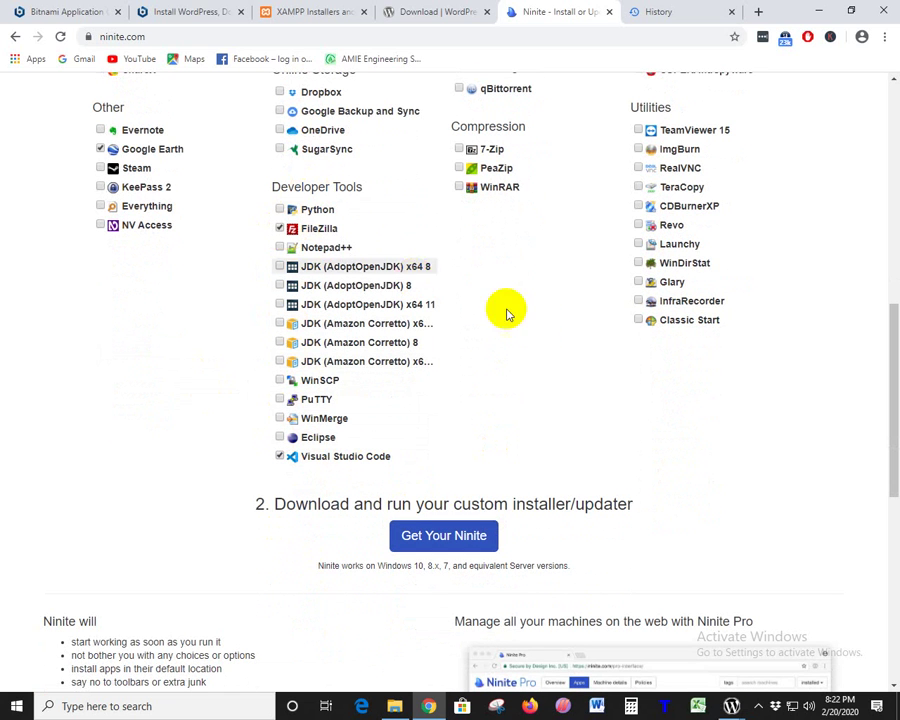
left_click(280, 247)
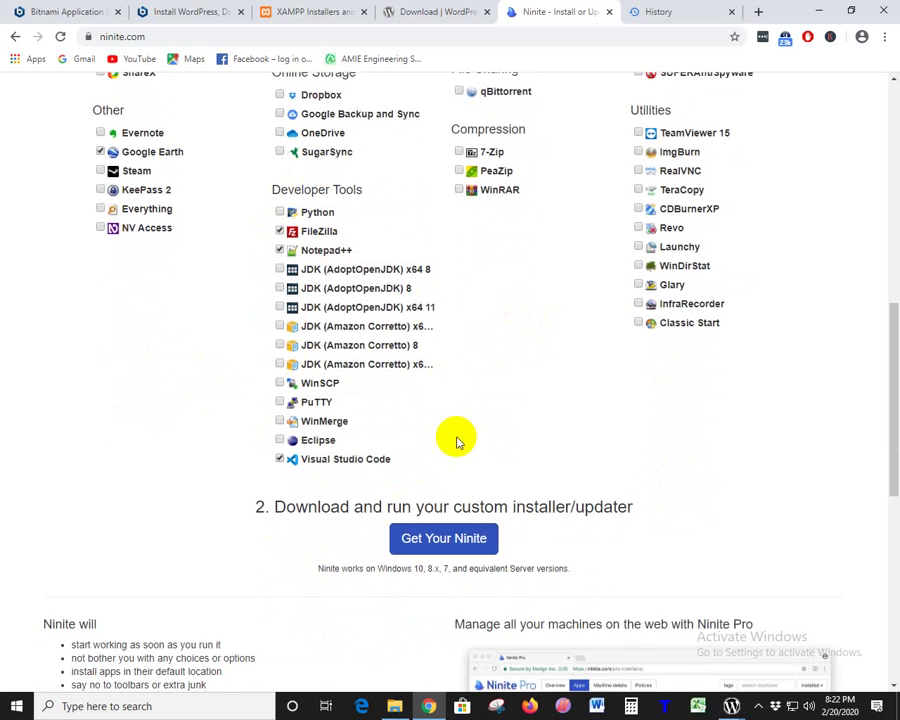
scroll(456, 440, "up", 2)
left_click(280, 232)
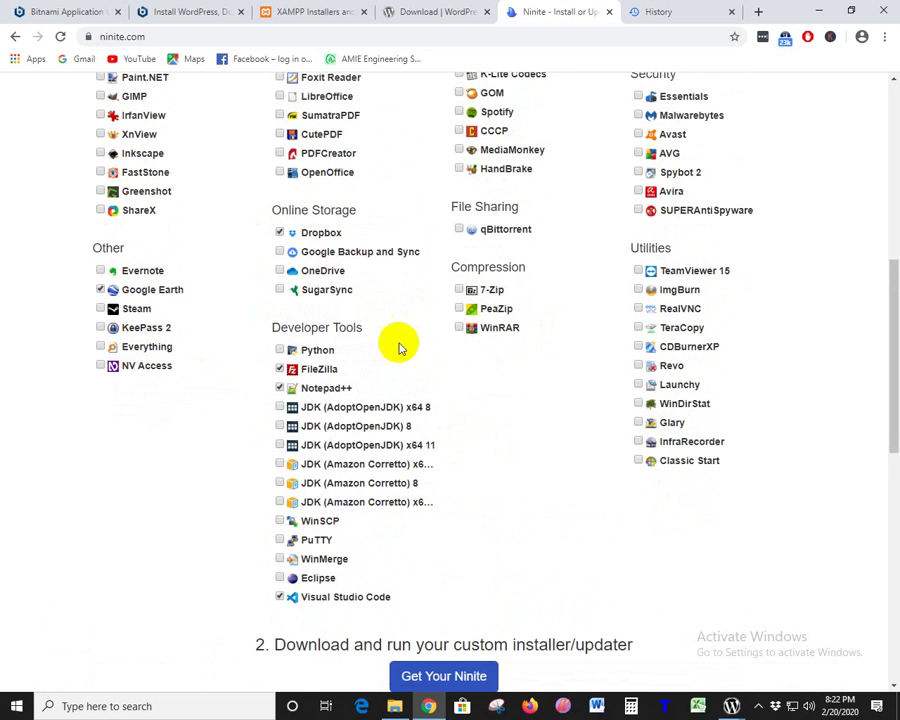
scroll(398, 347, "up", 3)
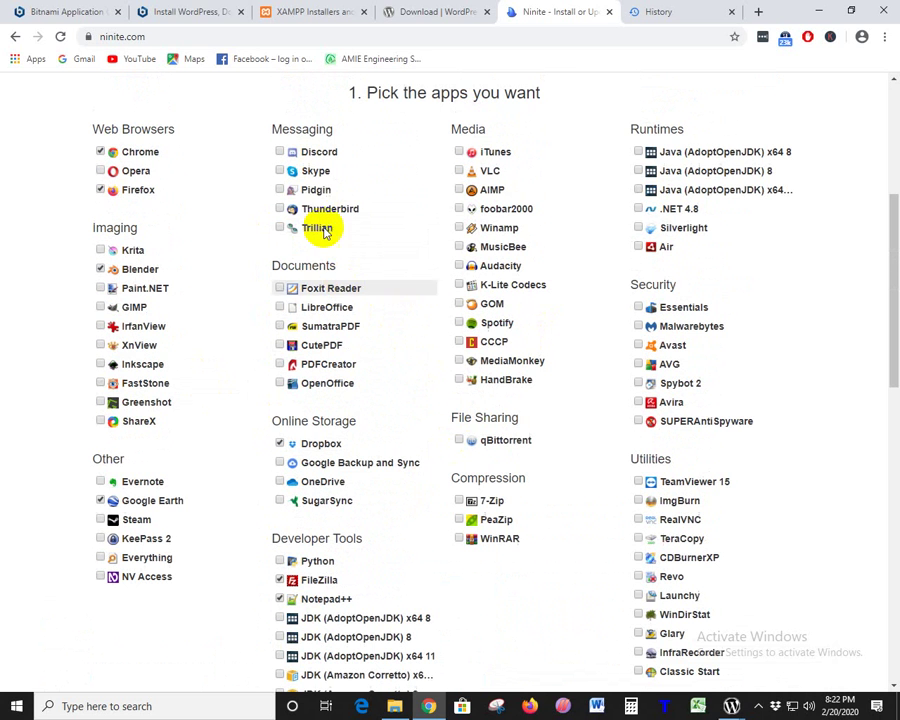
left_click(281, 289)
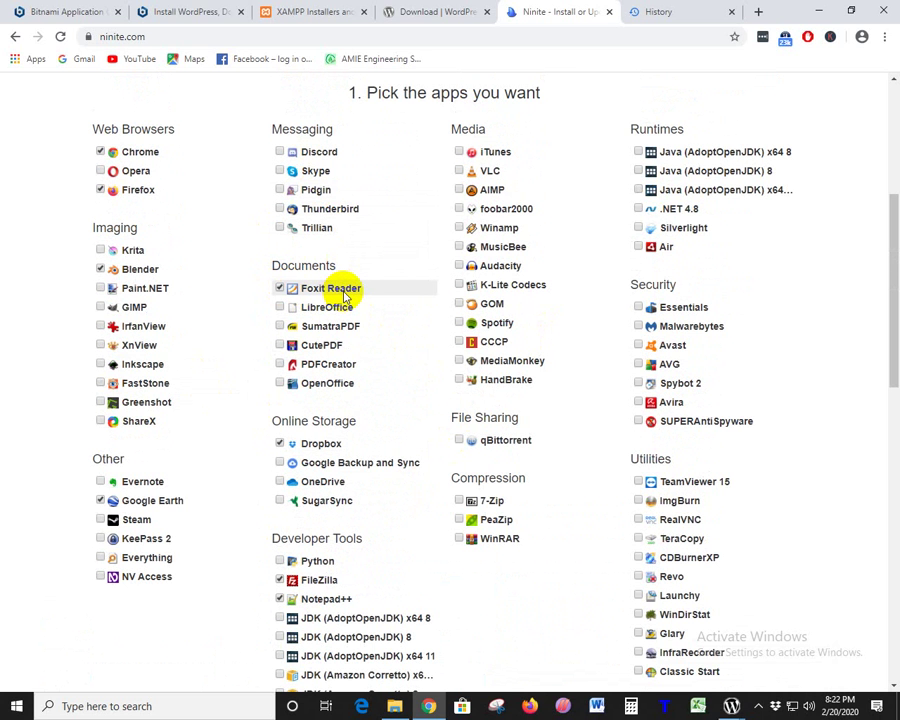
left_click(279, 366)
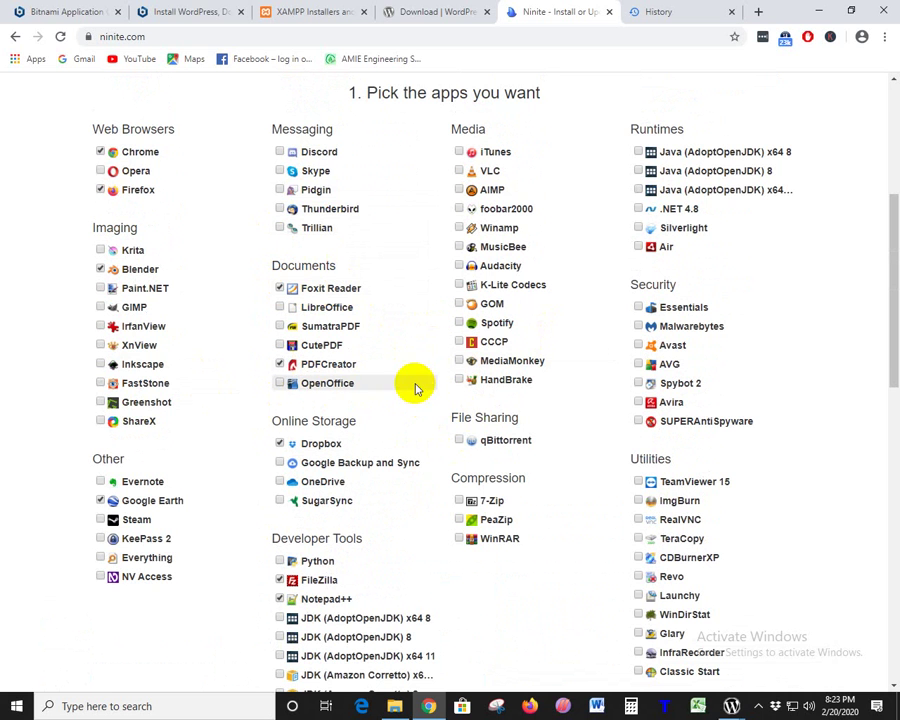
- Tick Skype, Pidgin, Thunderbird, VLC and AIMP
scroll(412, 384, "up", 2)
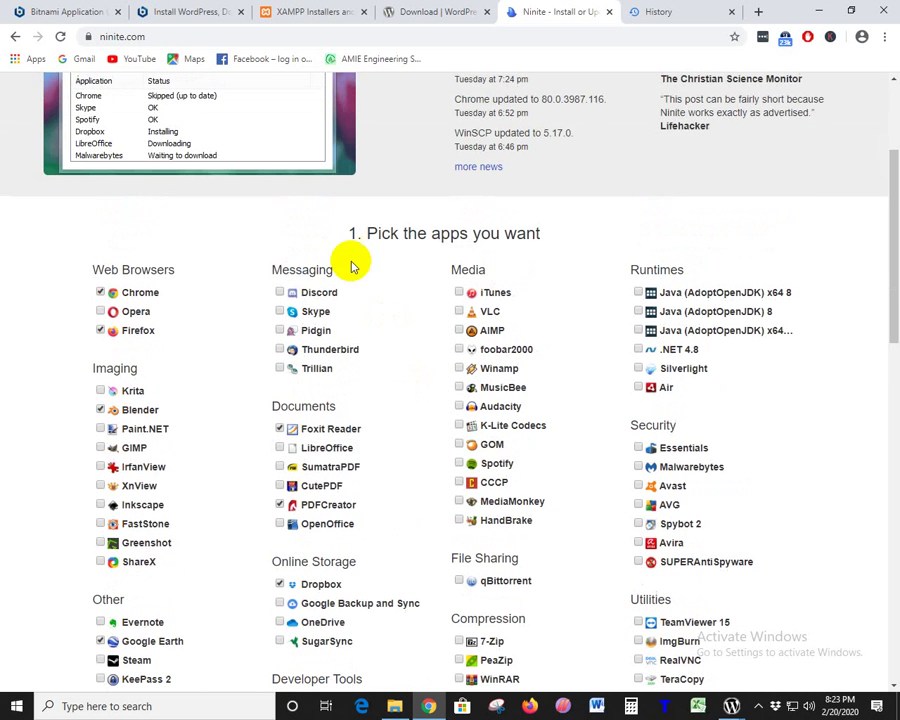
left_click(281, 312)
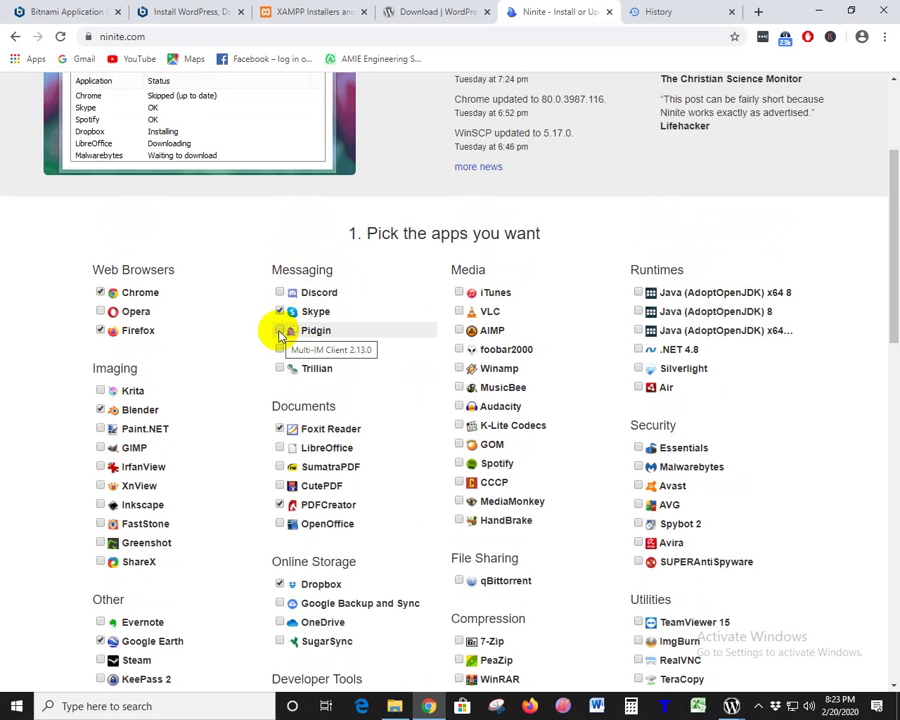
left_click(280, 331)
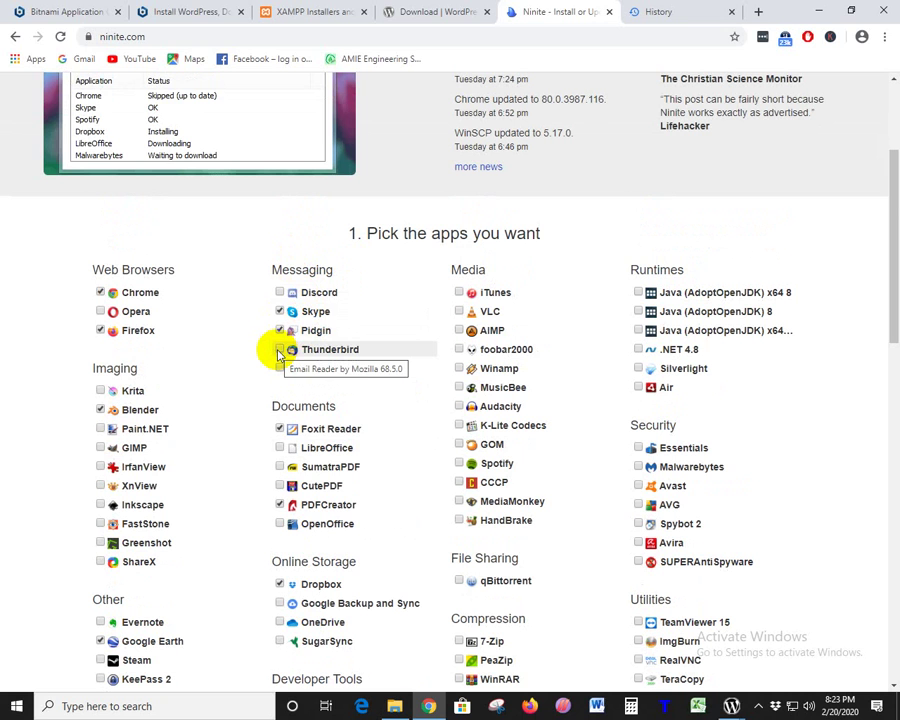
left_click(280, 350)
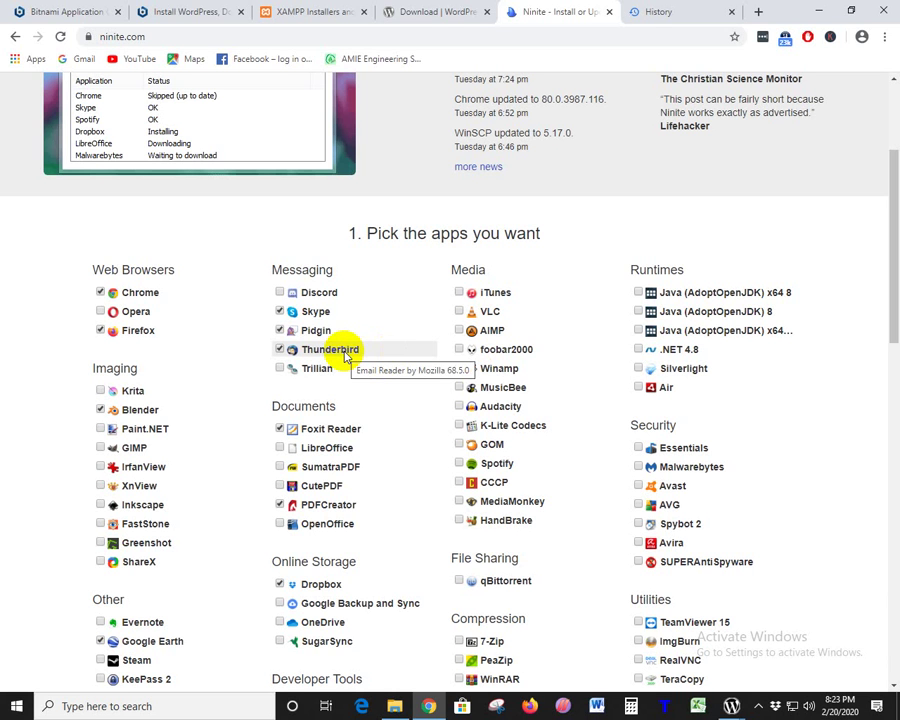
scroll(415, 408, "down", 1)
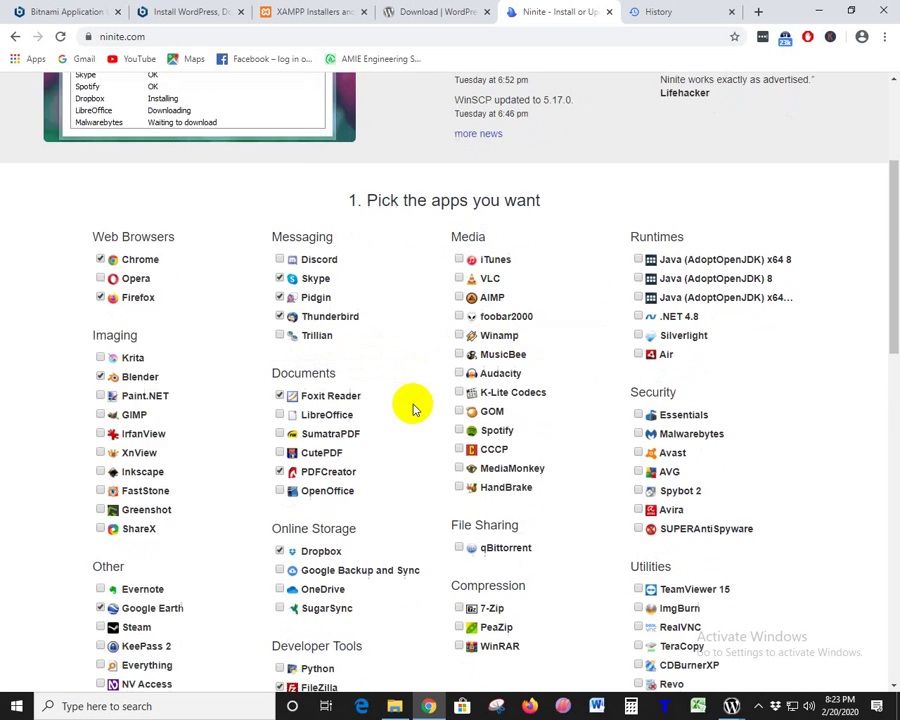
scroll(506, 136, "down", 3)
scroll(486, 240, "up", 2)
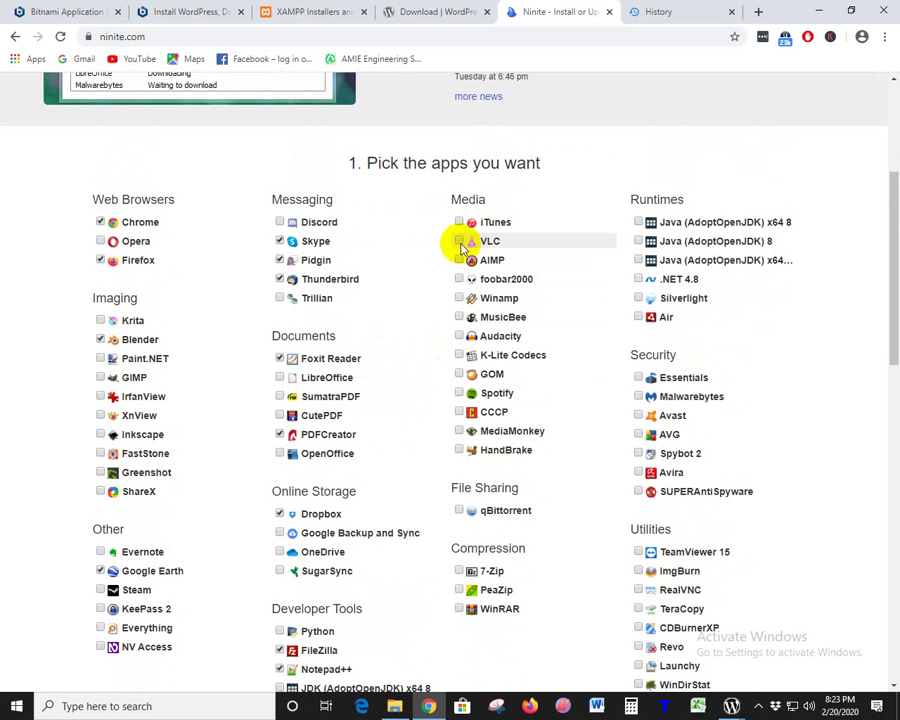
left_click(460, 242)
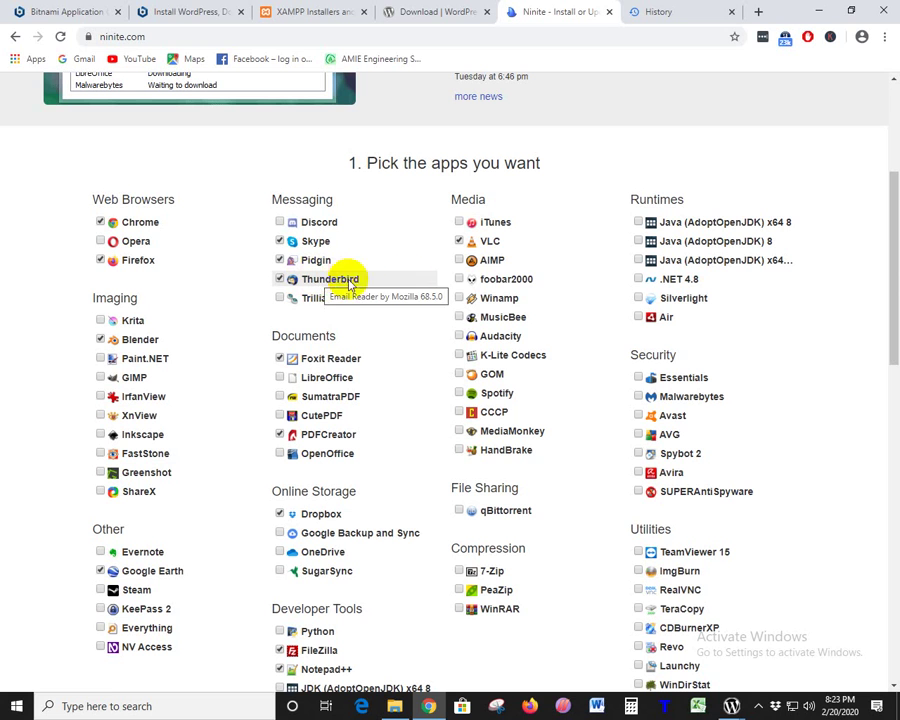
left_click(460, 261)
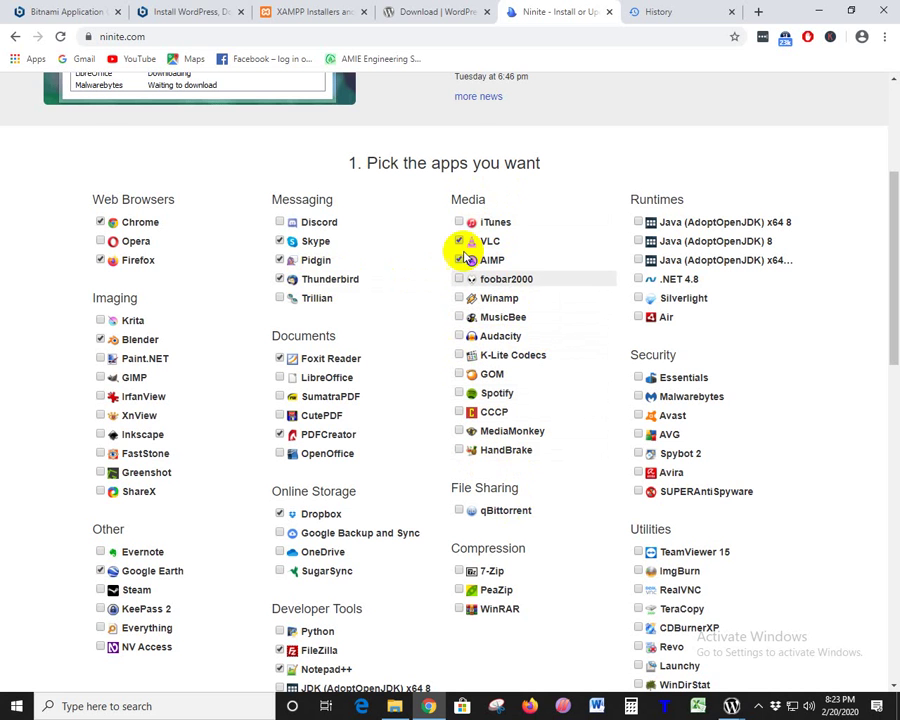
- Tick qBittorrent, 7-Zip and WinRAR
scroll(490, 390, "down", 3)
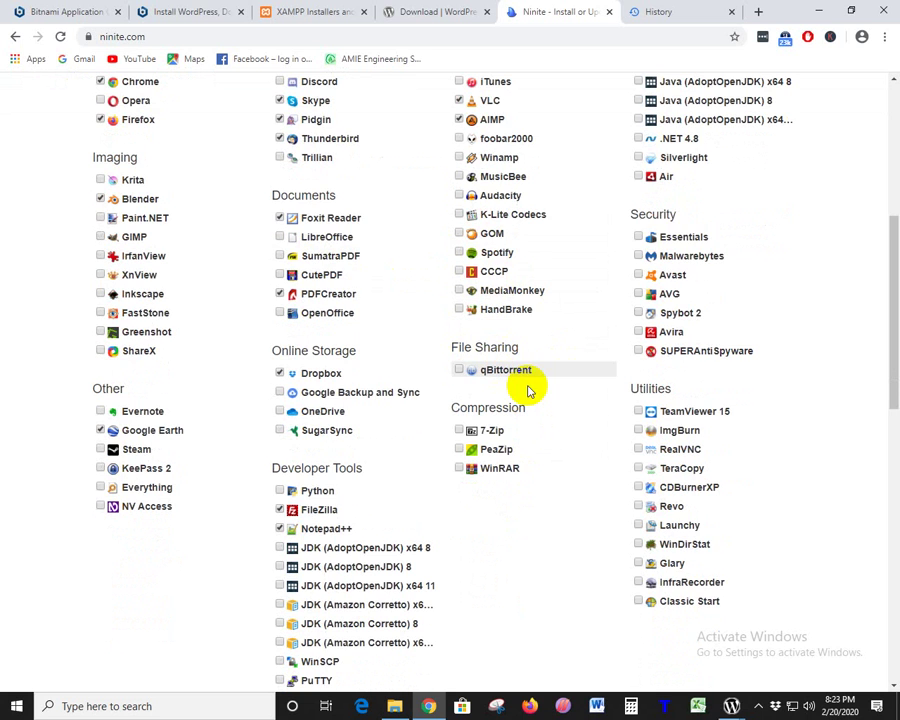
scroll(518, 373, "down", 1)
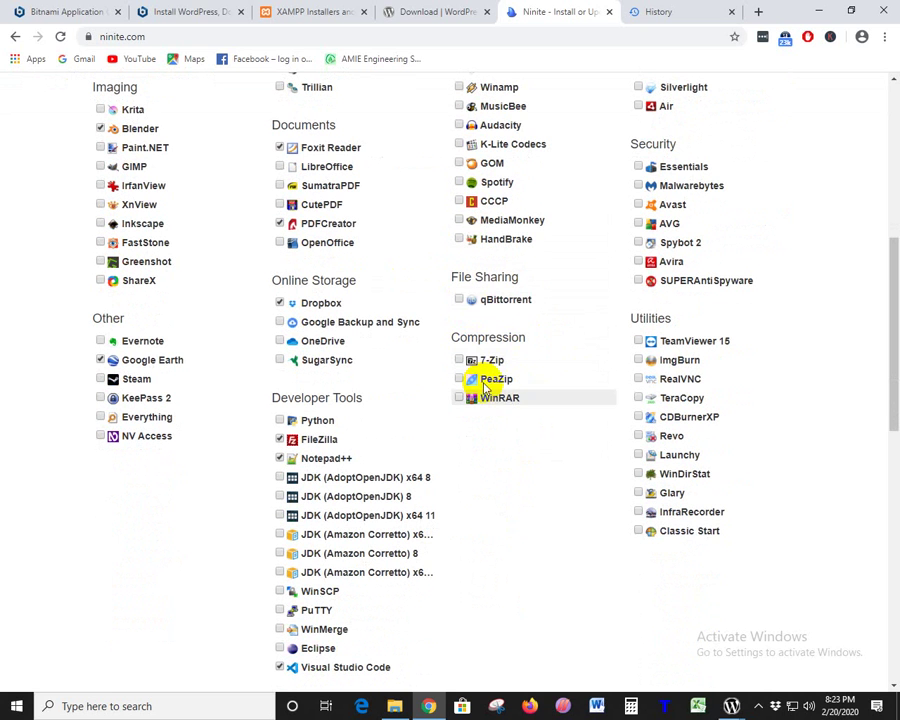
left_click(459, 299)
left_click(459, 359)
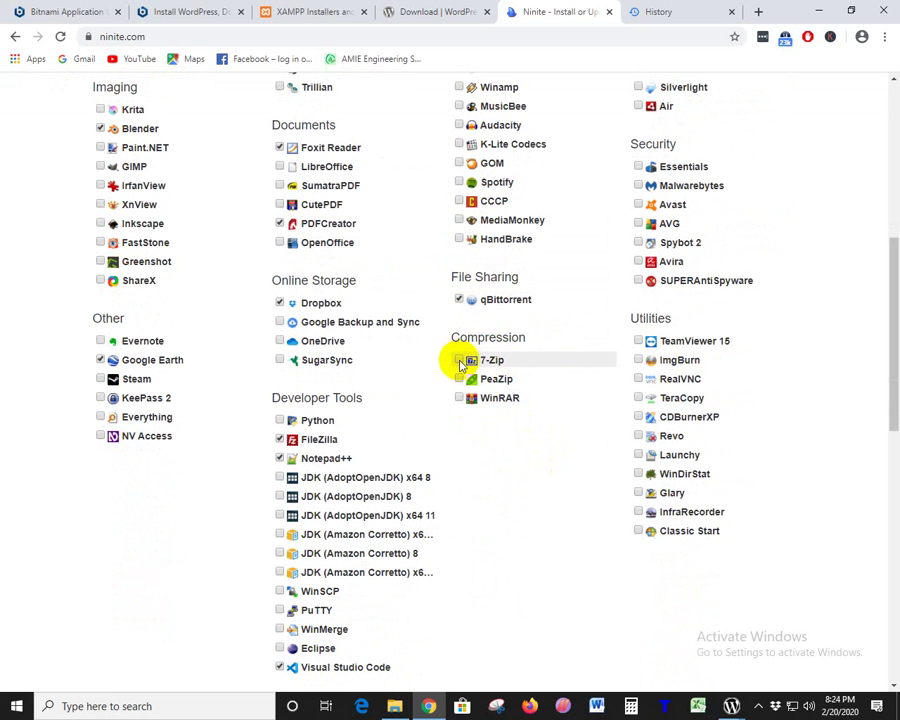
left_click(460, 397)
scroll(648, 456, "up", 2)
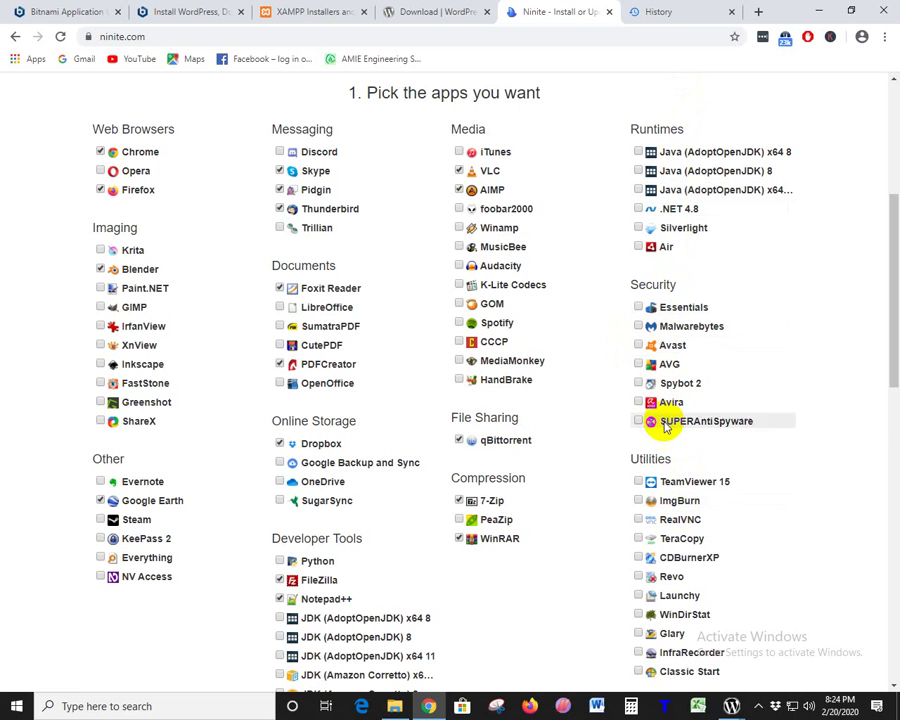
scroll(679, 446, "down", 5)
scroll(680, 440, "down", 3)
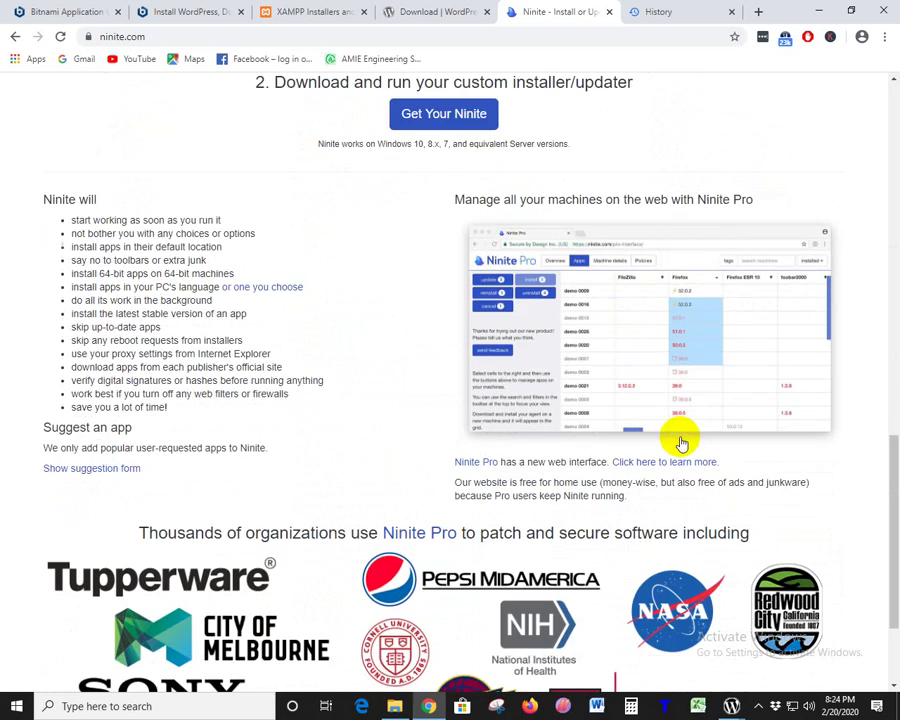
- Highlight the supported Windows versions note and the Utilities heading on the Ninite page
scroll(680, 436, "up", 2)
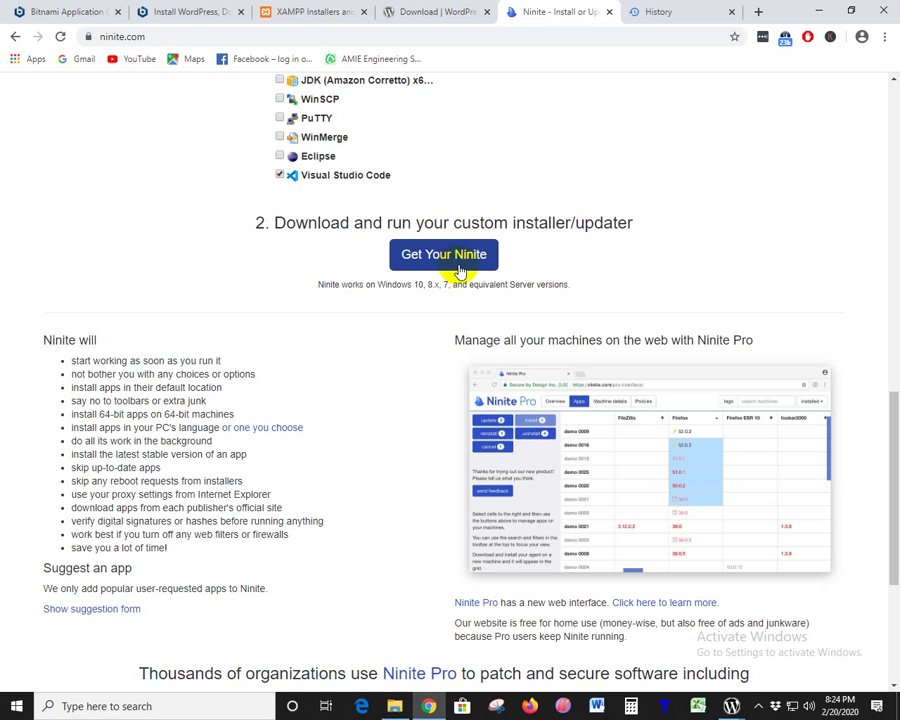
left_click_drag(318, 285, 416, 287)
left_click(416, 287)
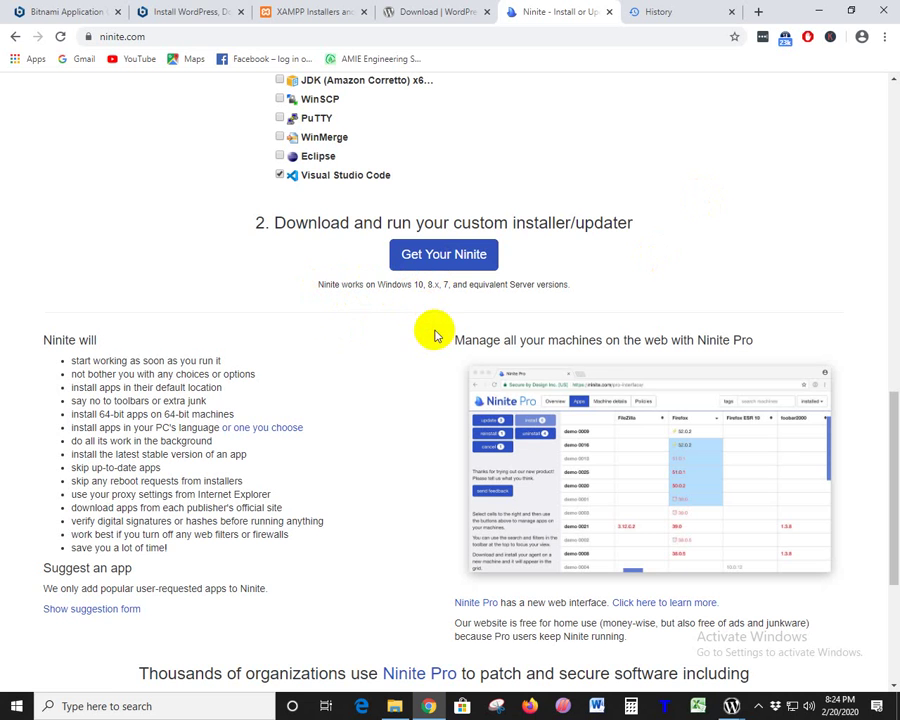
scroll(408, 302, "up", 4)
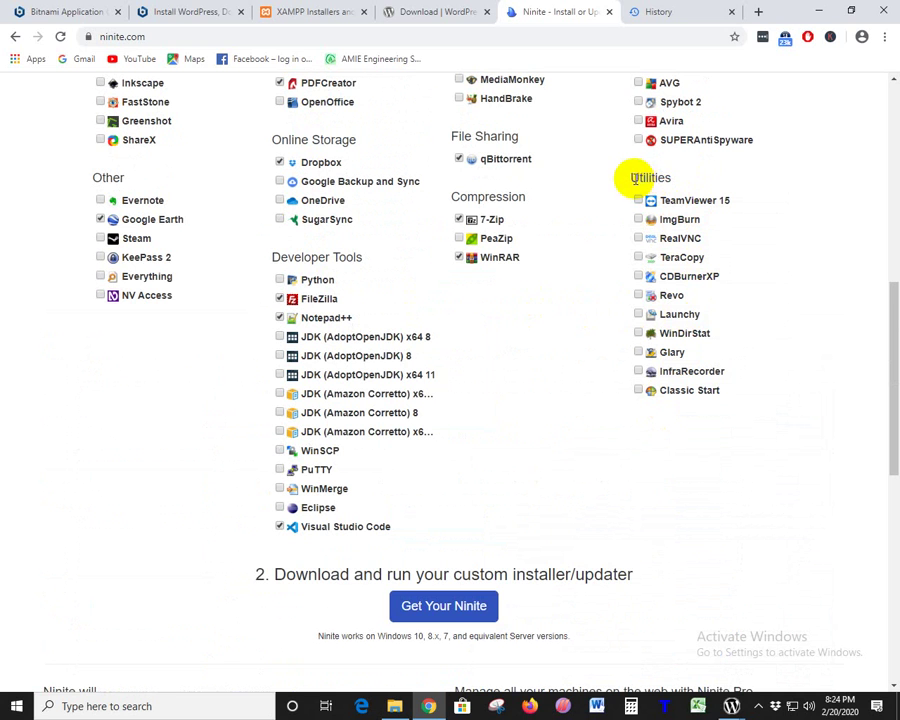
left_click_drag(633, 177, 689, 181)
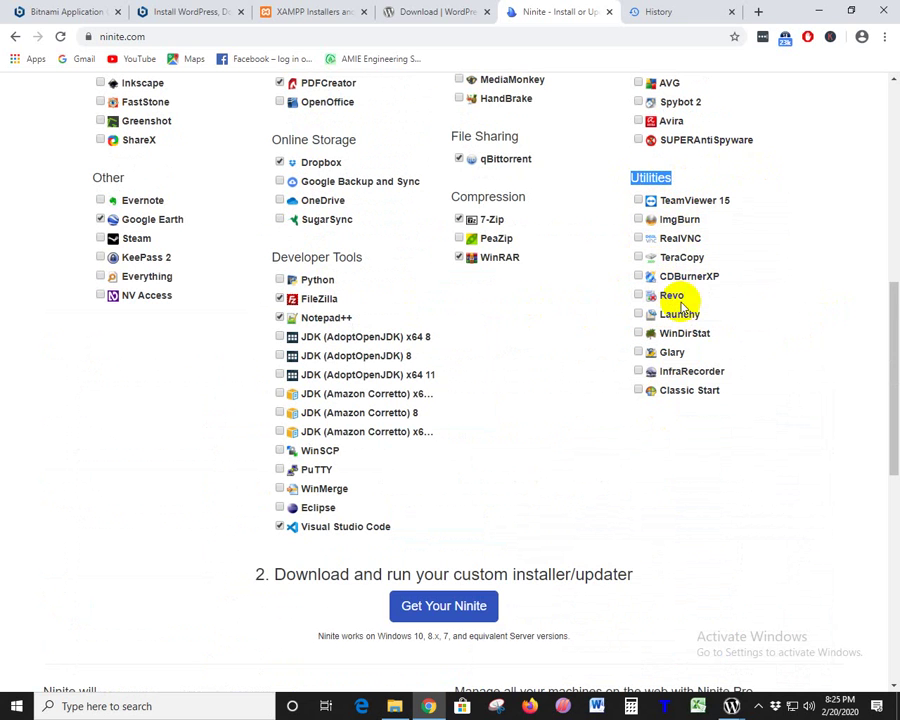
- Scroll through the Ninite app list, then bring the History tab to the front
scroll(688, 360, "up", 1)
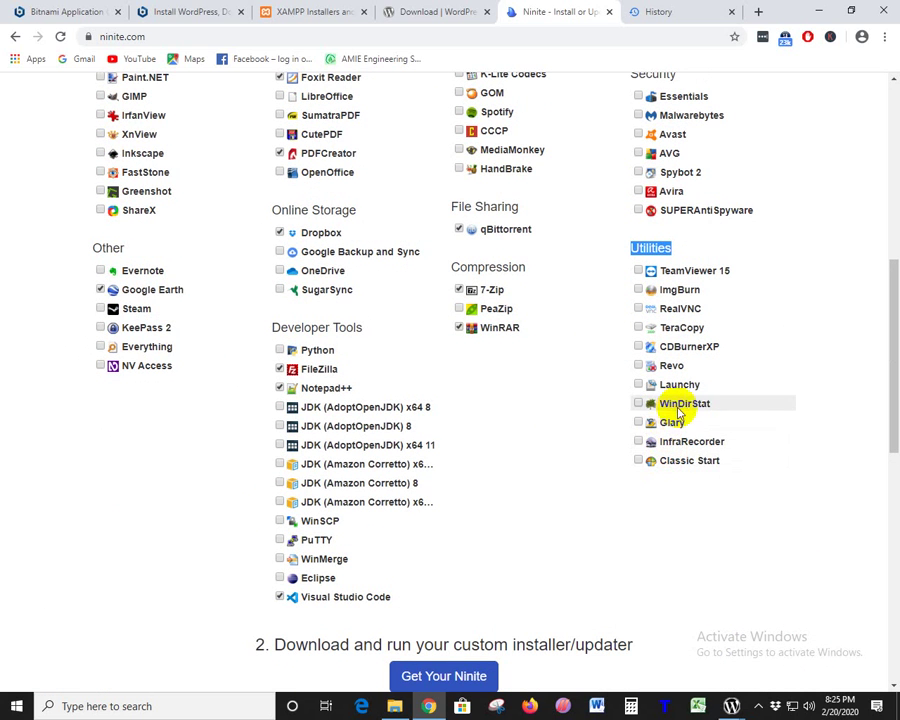
scroll(731, 398, "up", 5)
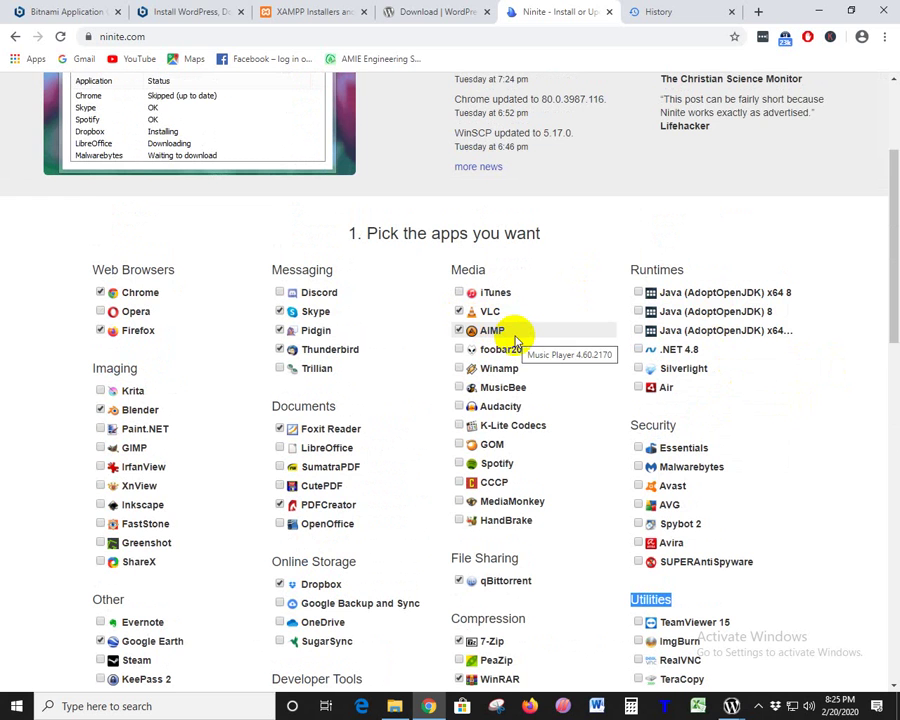
scroll(518, 340, "down", 3)
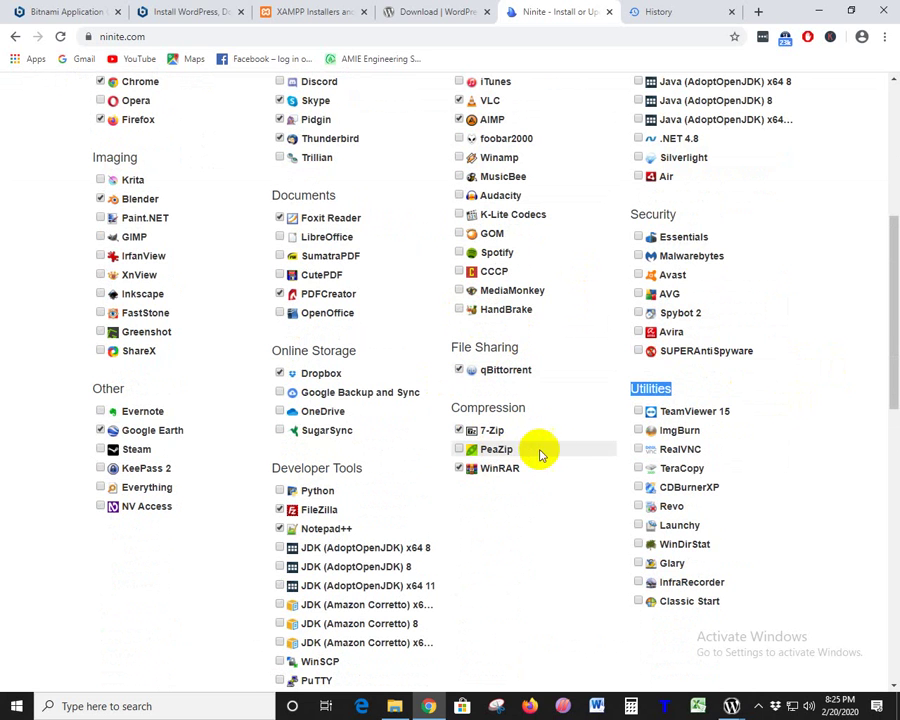
scroll(578, 525, "down", 1)
scroll(584, 545, "down", 5)
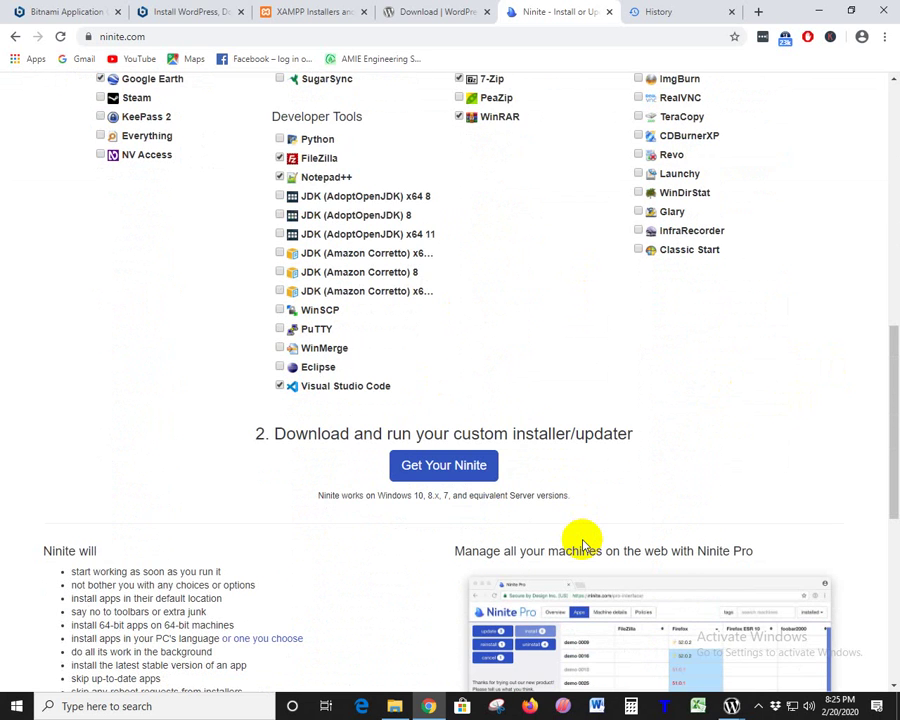
scroll(583, 545, "down", 5)
scroll(583, 545, "up", 1)
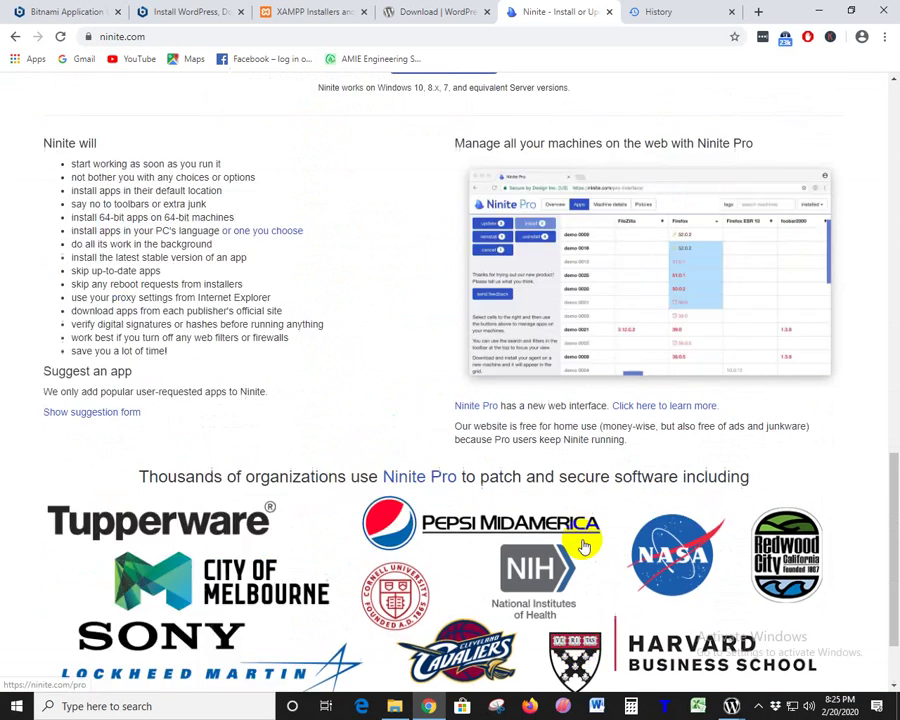
scroll(585, 546, "up", 4)
left_click(660, 11)
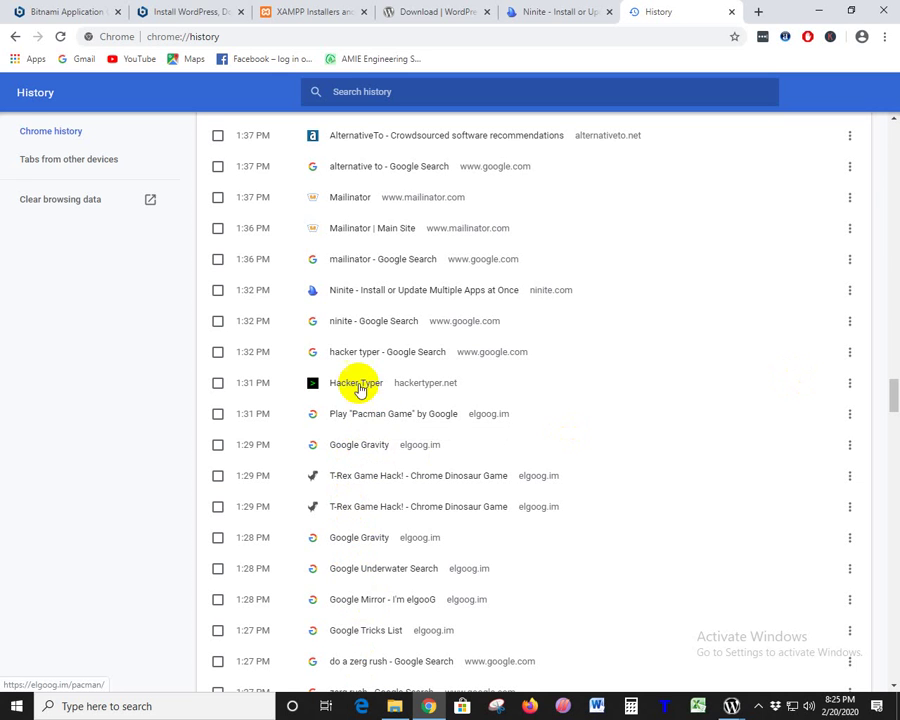
- Reopen the 'mailinator - Google Search' history entry in a new tab and view it
scroll(367, 503, "up", 3)
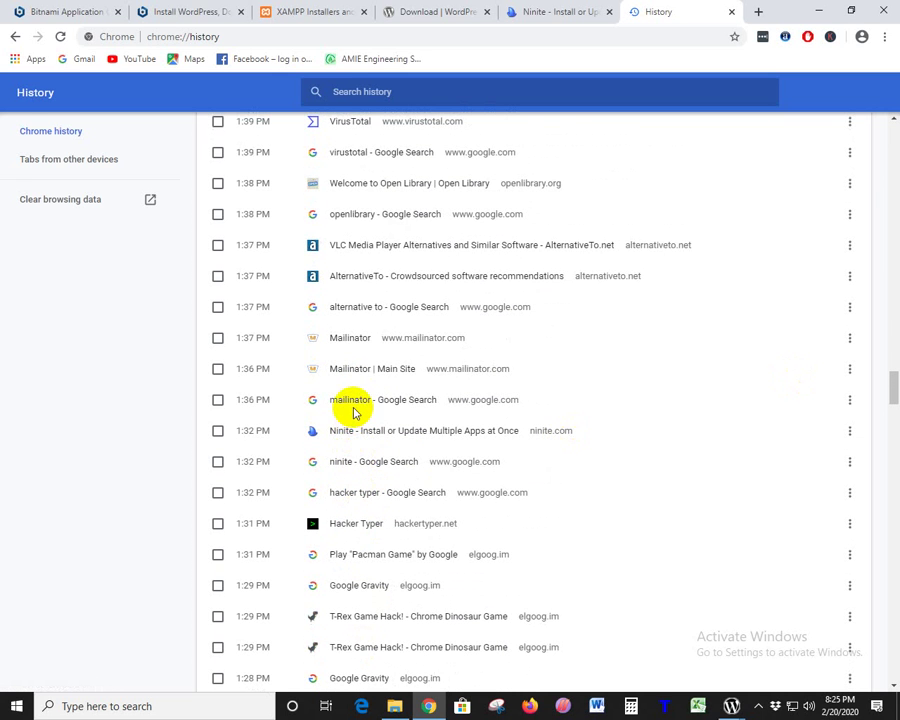
left_click(335, 403)
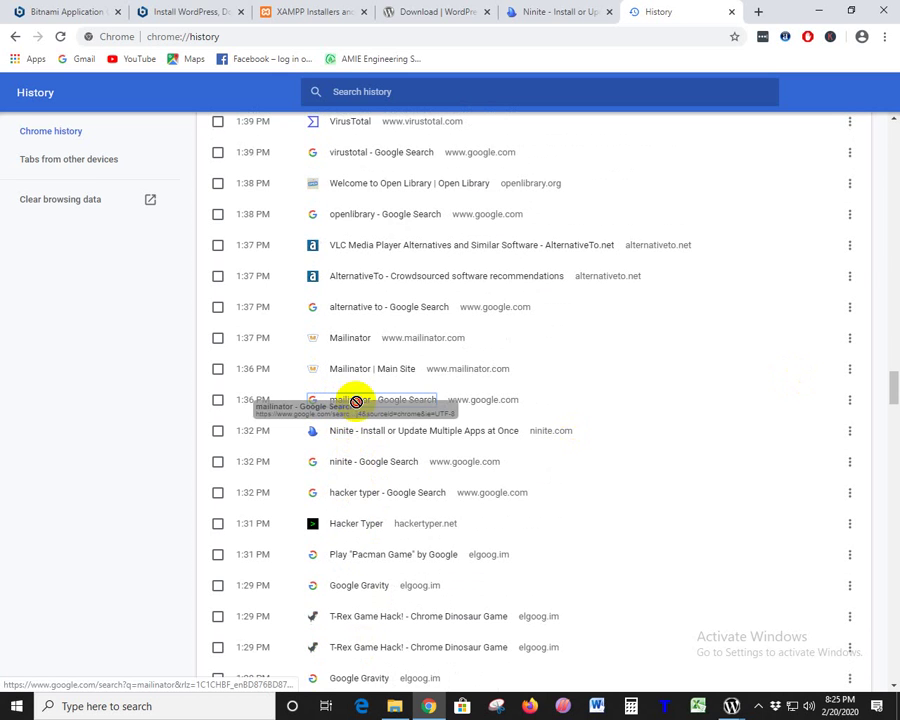
right_click(312, 402)
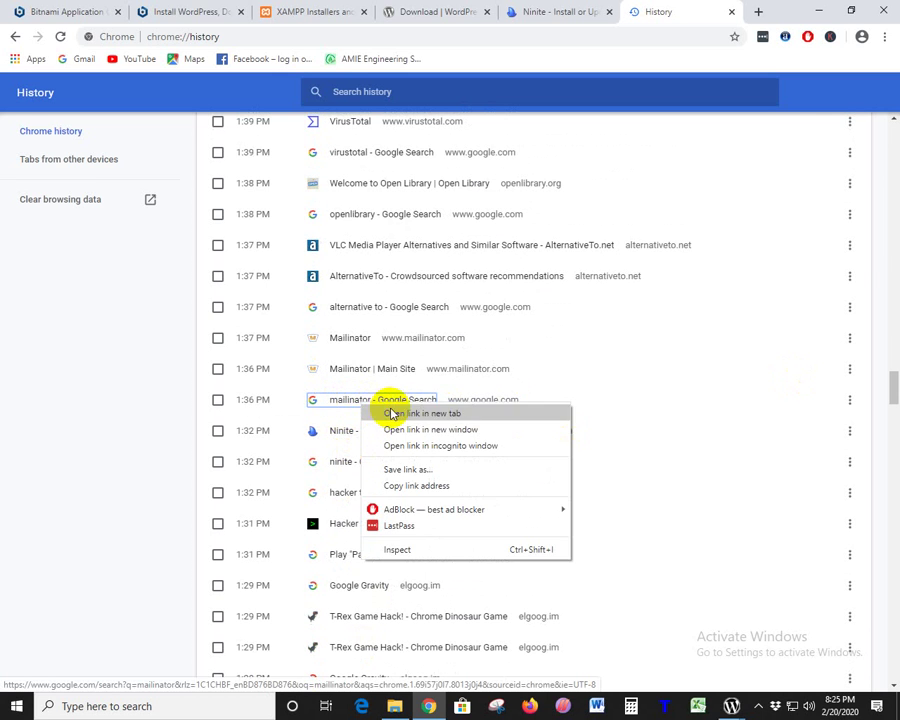
left_click(336, 412)
left_click(690, 12)
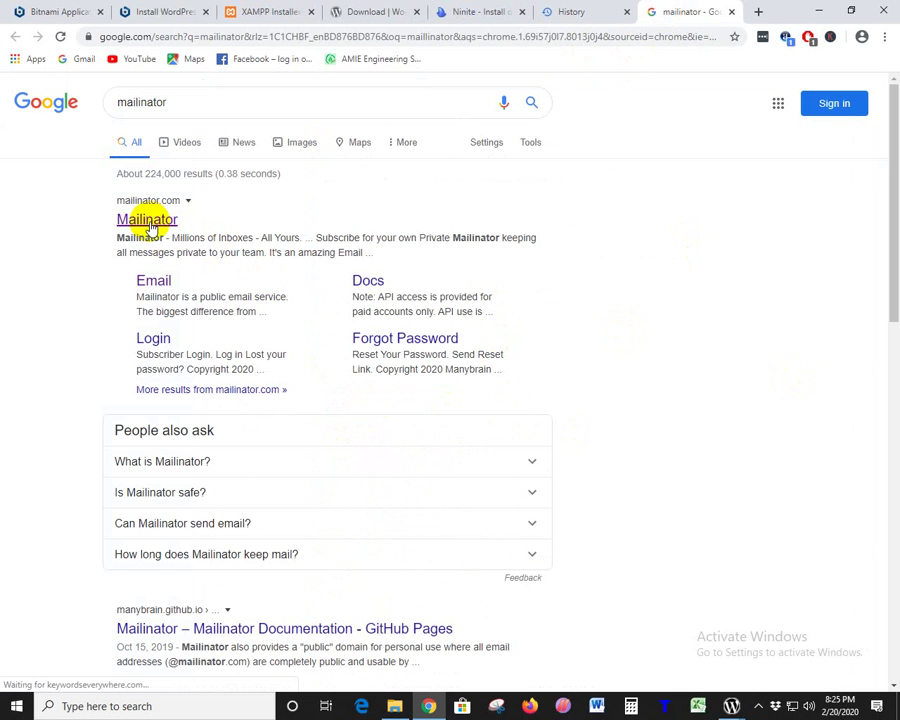
- Open mailinator.com from the search results, then return to the History tab
left_click(147, 222)
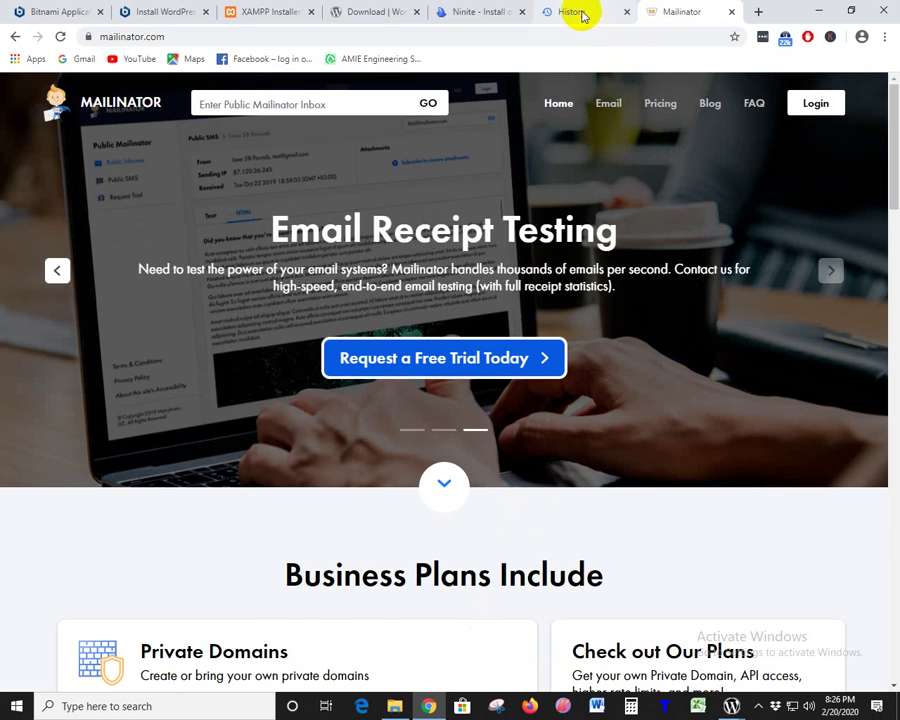
left_click(580, 13)
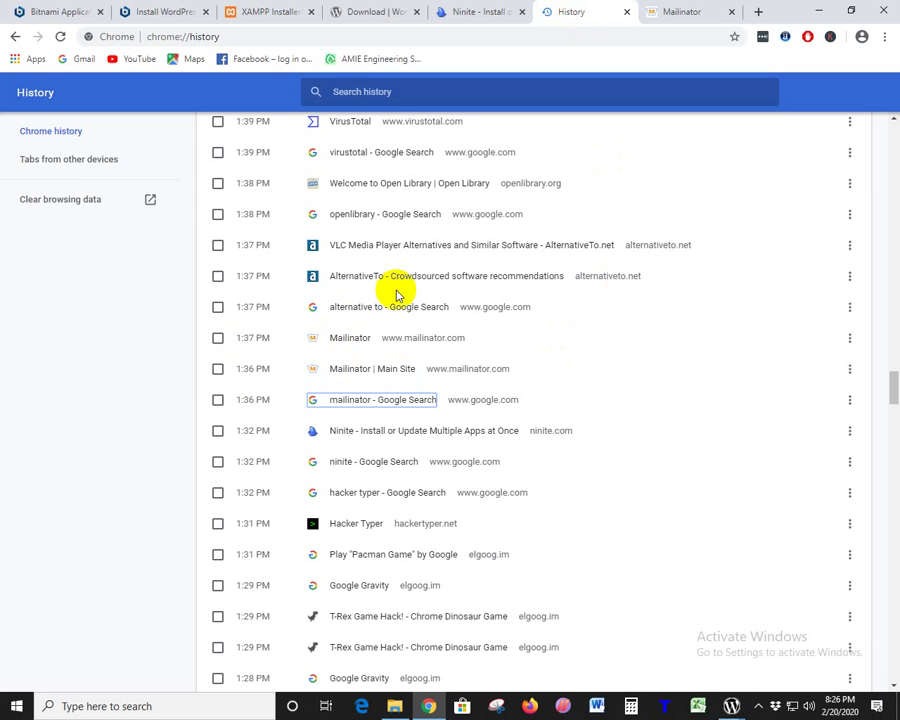
- Reopen the 'alternative to' search from history and open alternativeto.net
left_click(362, 306)
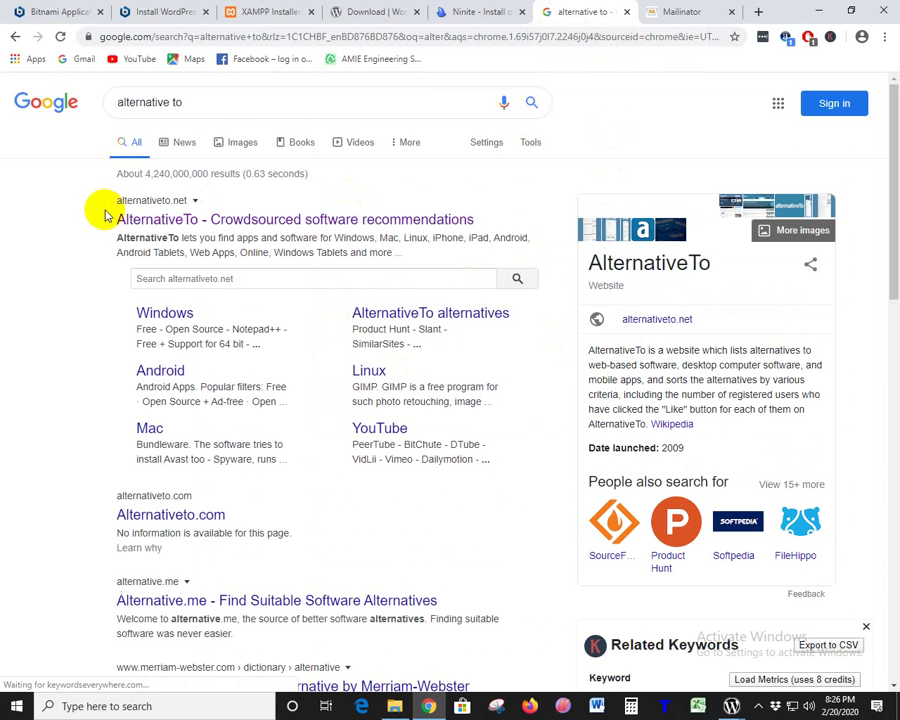
left_click(172, 222)
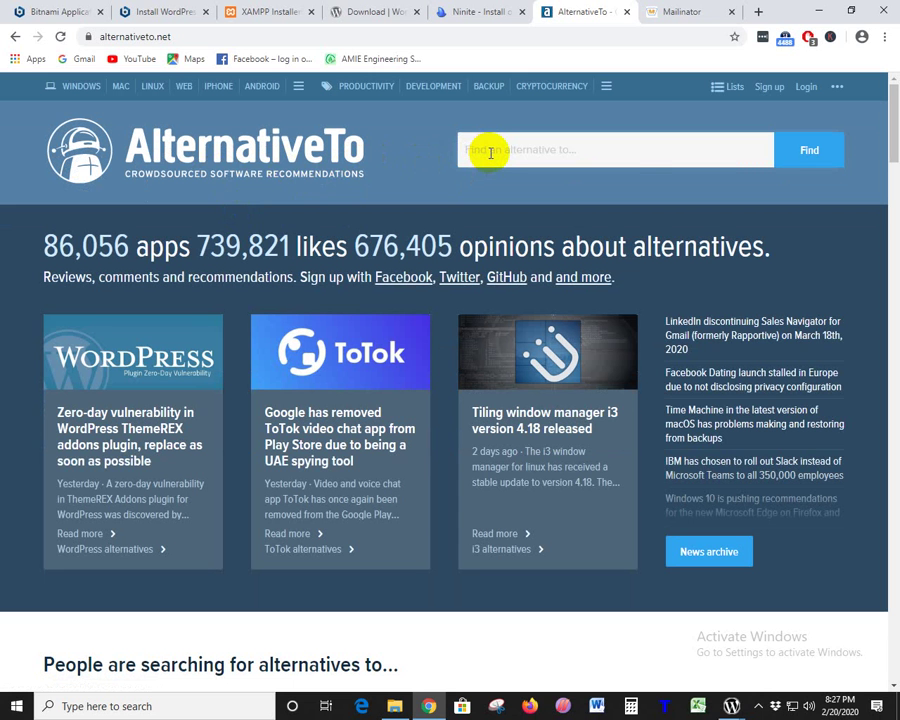
- Find 'vlc' on AlternativeTo, view VLC Media Player alternatives, and open MX Player in a new tab
type("vlc")
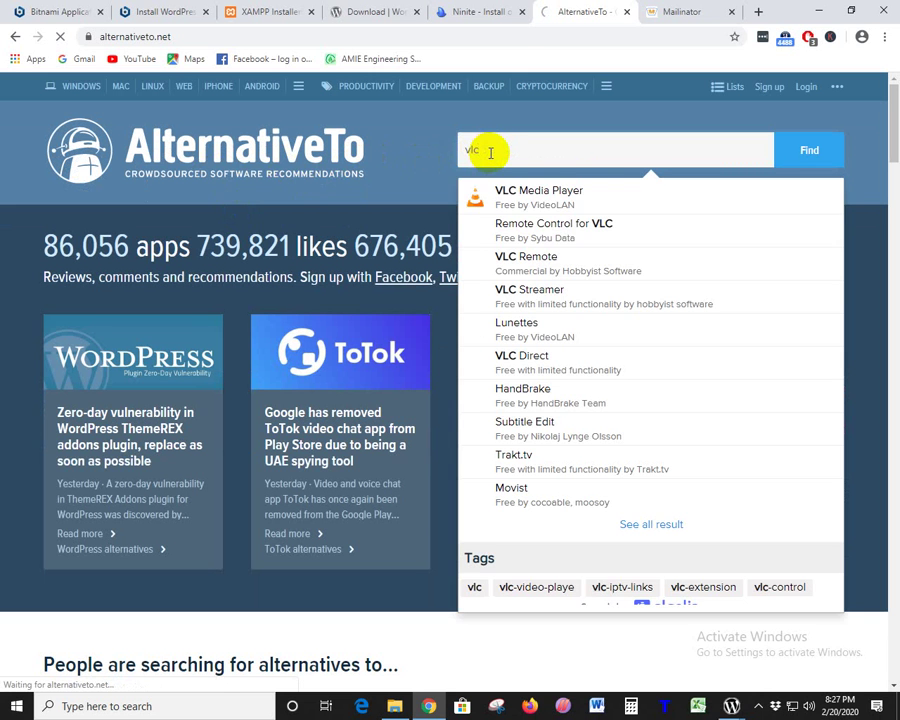
left_click(562, 199)
scroll(106, 234, "down", 4)
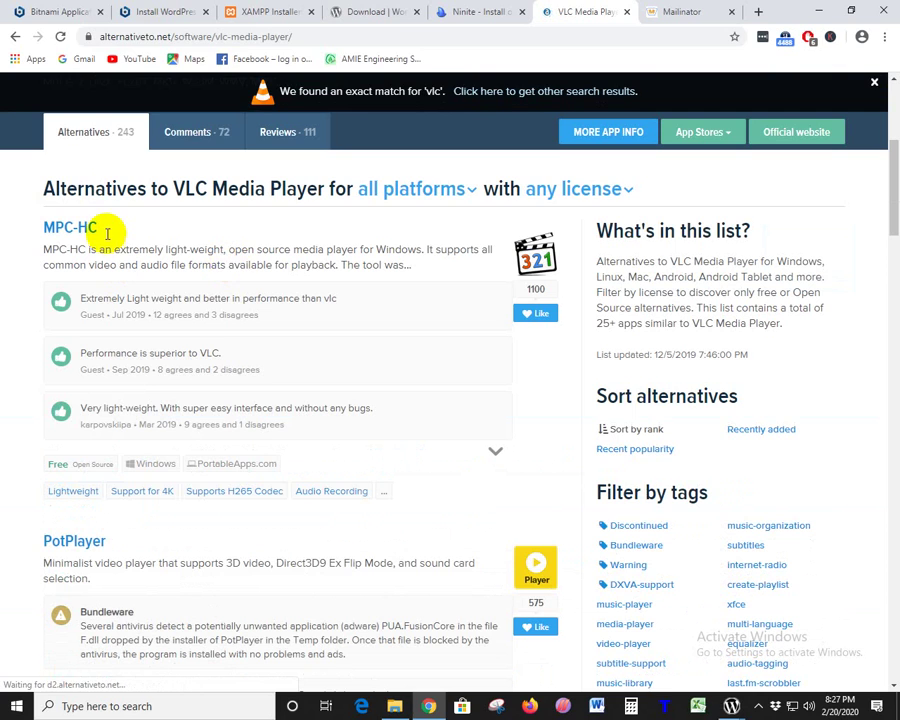
scroll(103, 186, "down", 3)
scroll(103, 186, "down", 15)
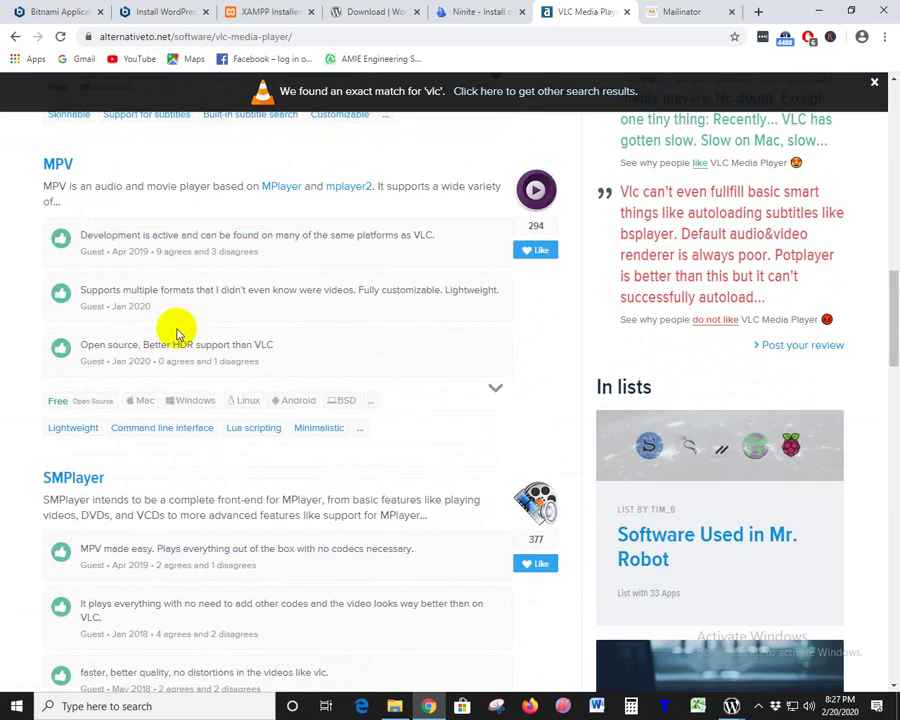
left_click_drag(24, 313, 110, 314)
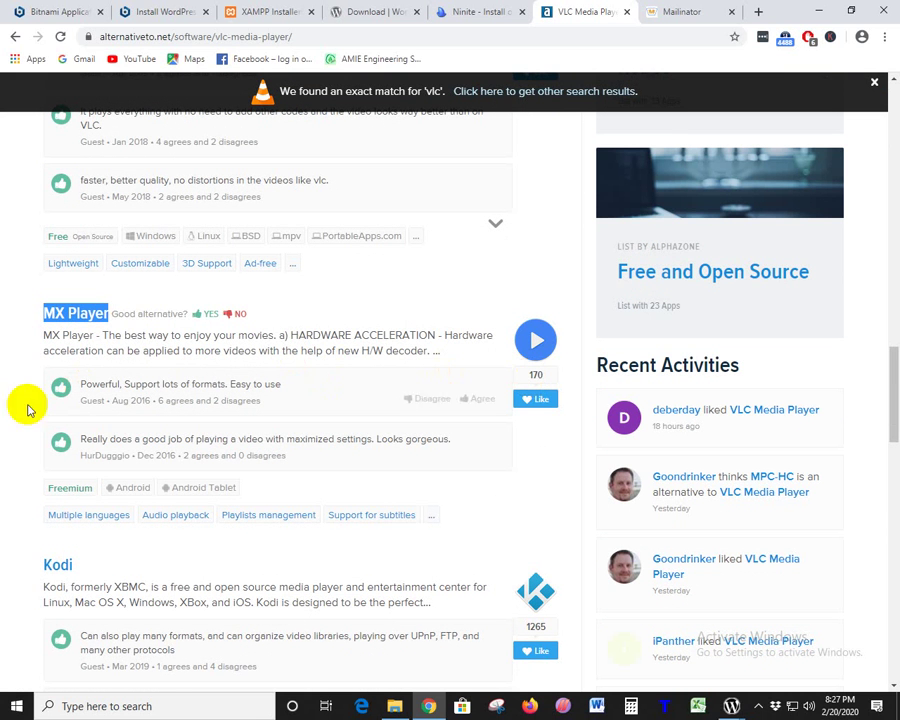
right_click(92, 318)
left_click(104, 328)
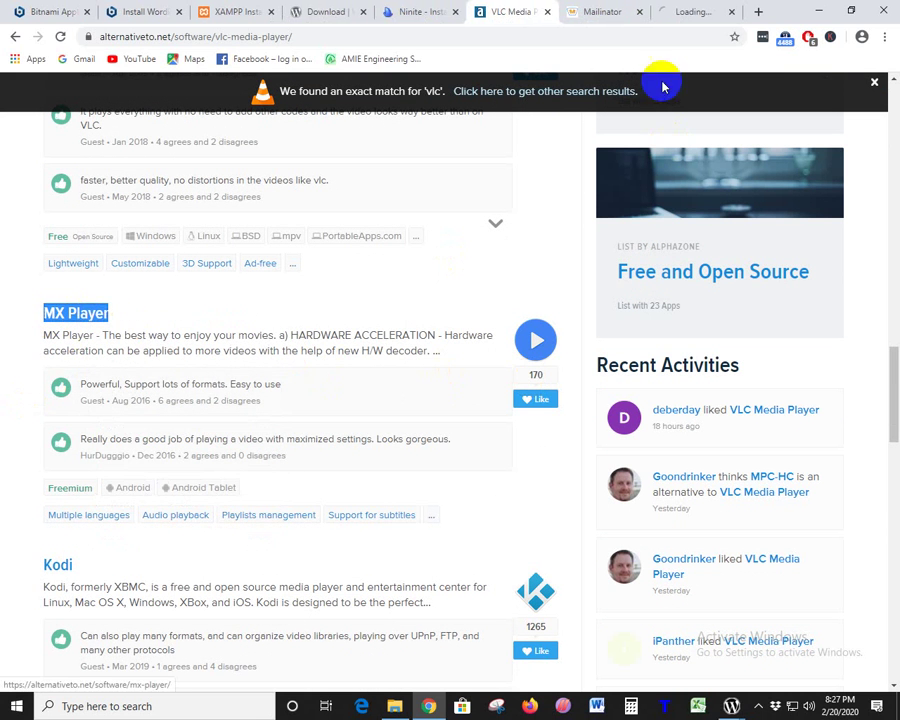
- Switch to the MX Player tab and scroll through its details page
left_click(667, 13)
left_click(210, 240)
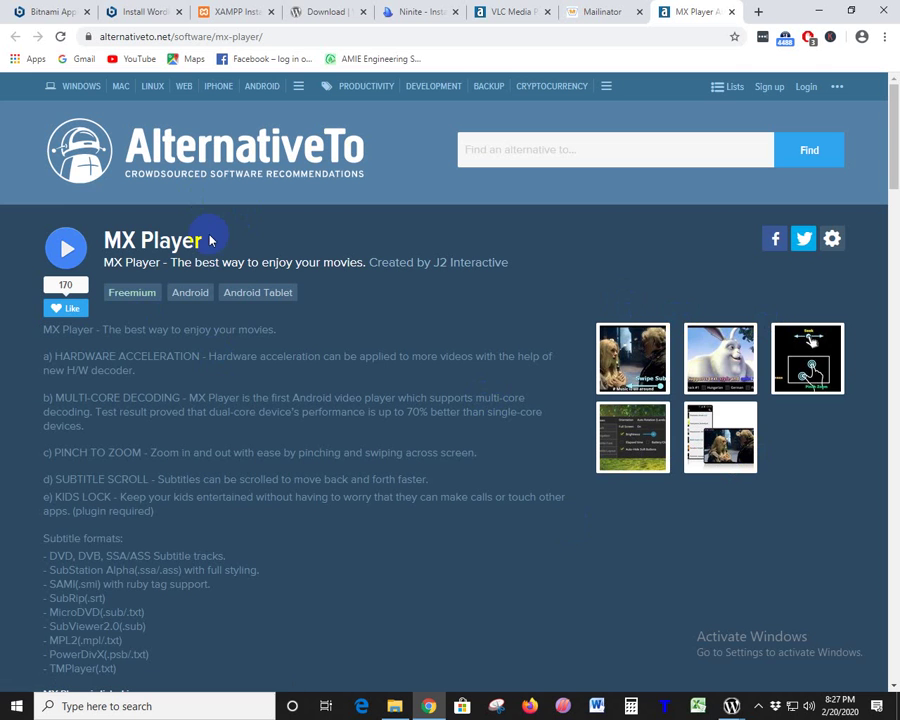
scroll(372, 269, "down", 7)
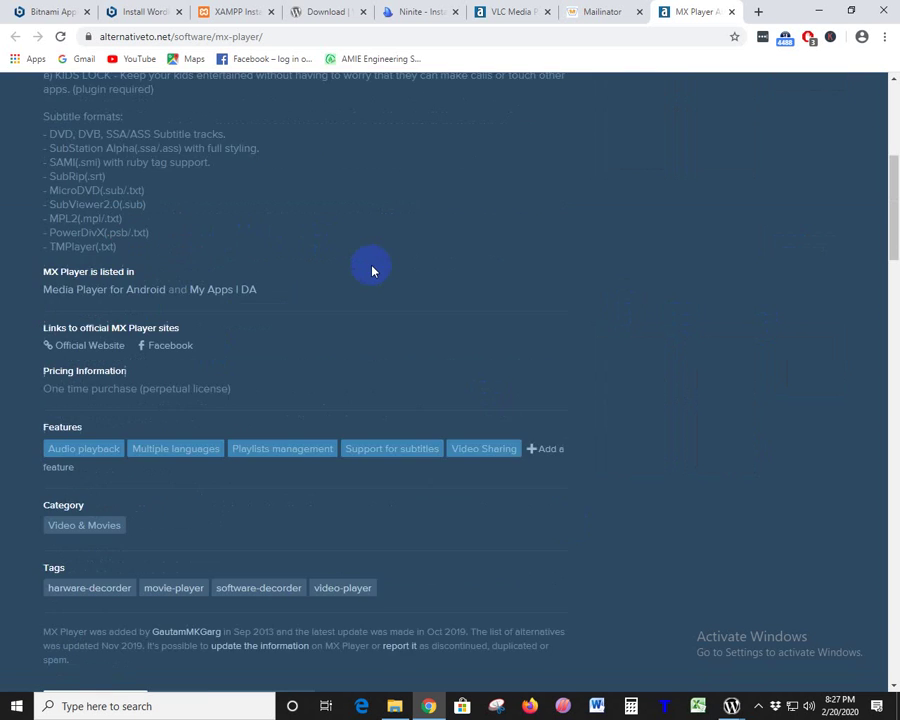
scroll(192, 285, "up", 5)
scroll(192, 285, "up", 3)
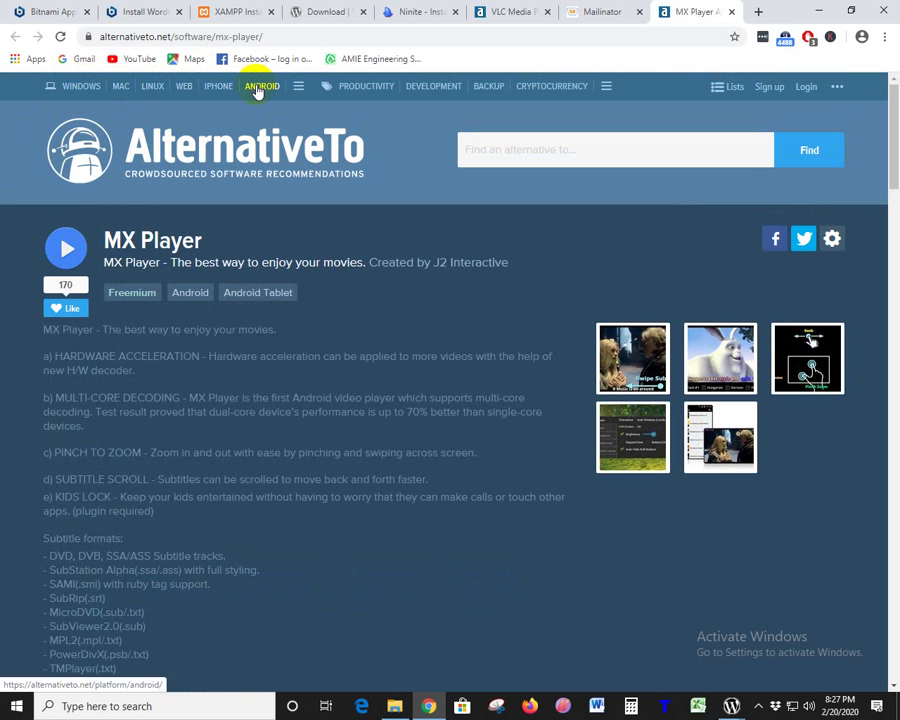
- Browse the Windows software list, go back to MX Player, then close that tab
left_click(81, 86)
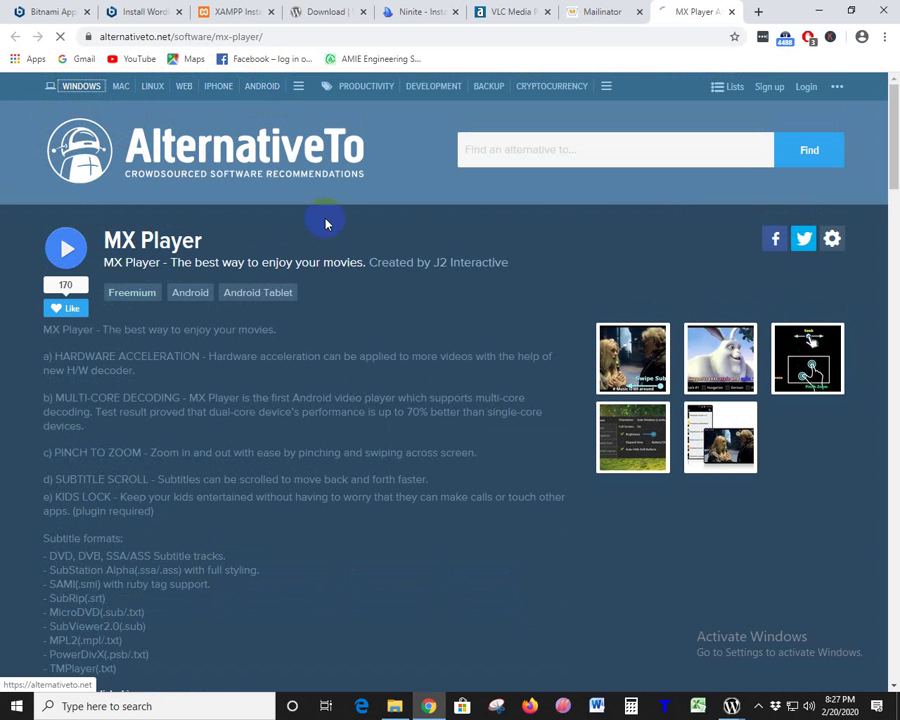
scroll(498, 333, "down", 4)
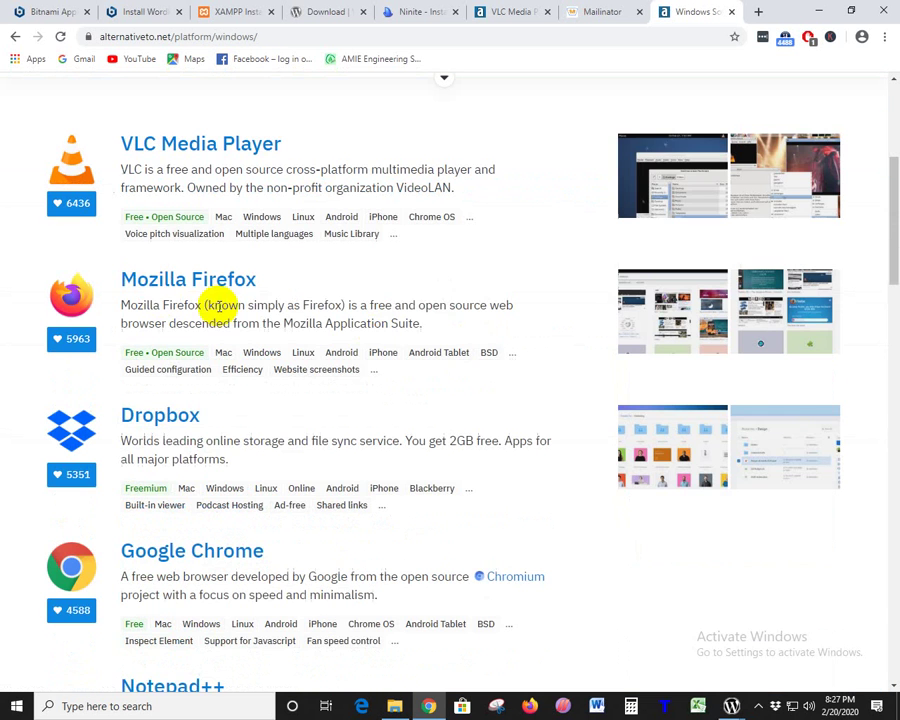
left_click(15, 36)
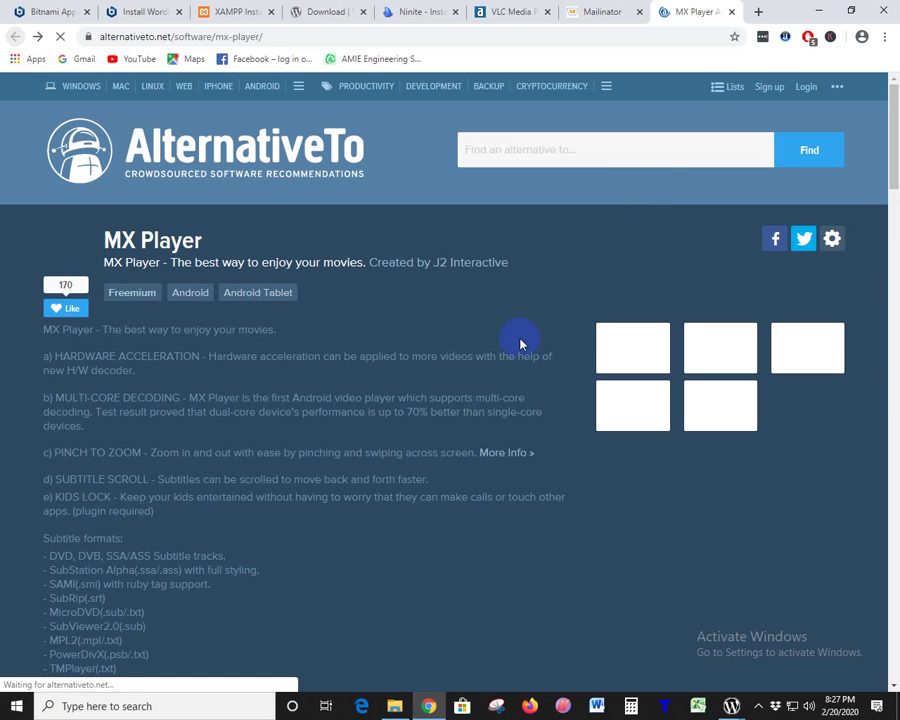
scroll(227, 387, "down", 5)
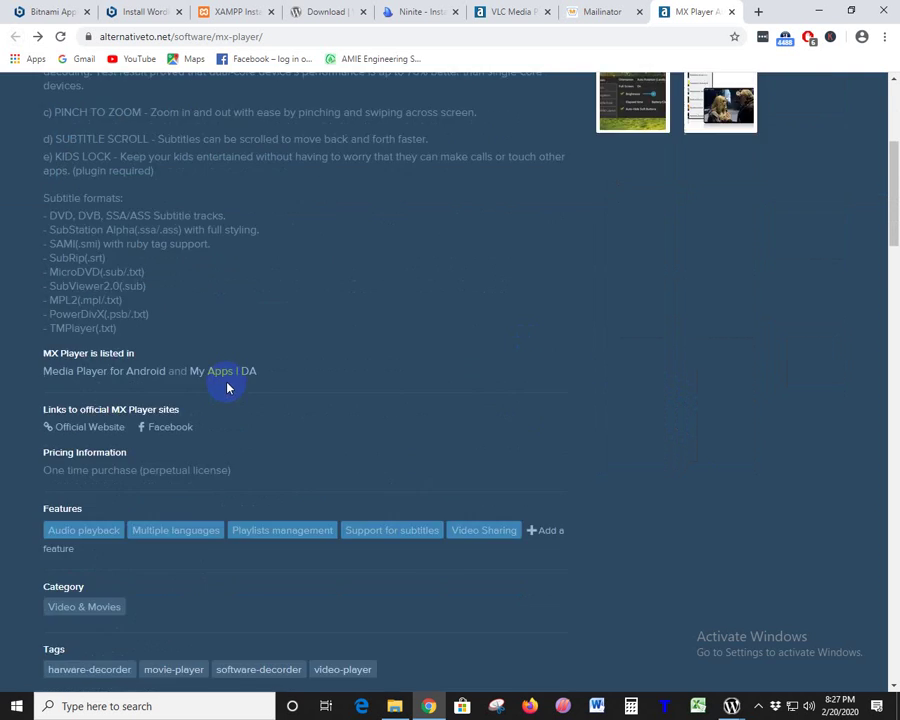
scroll(240, 240, "up", 2)
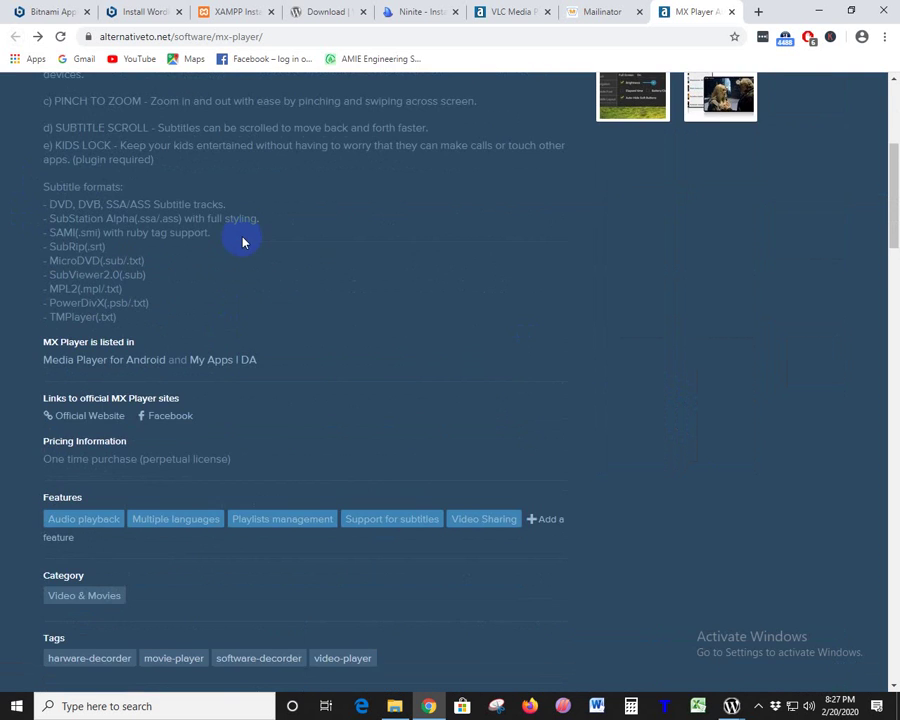
scroll(242, 241, "up", 5)
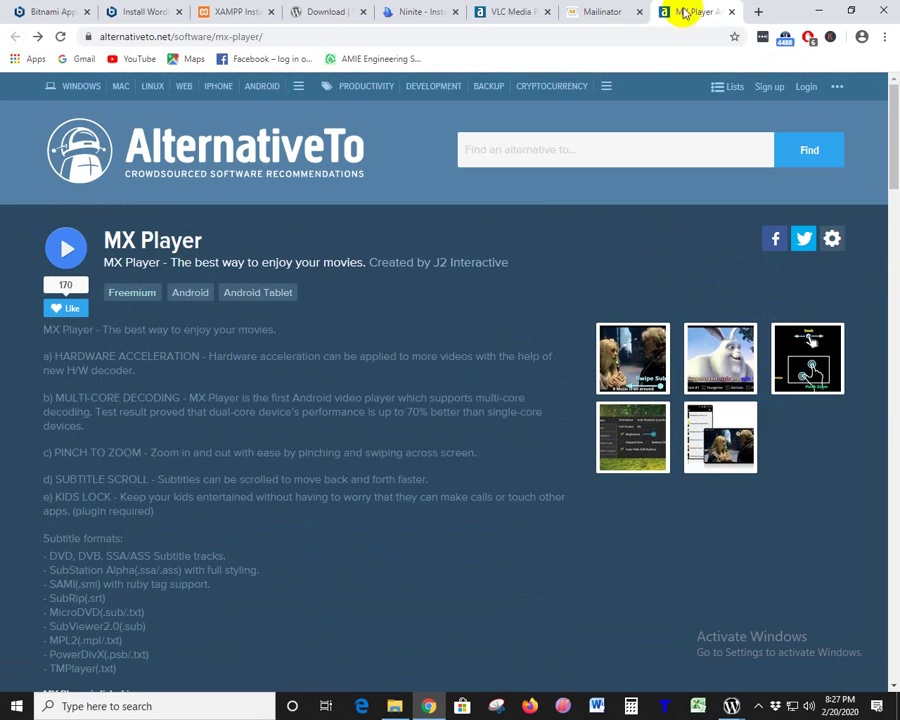
left_click(732, 11)
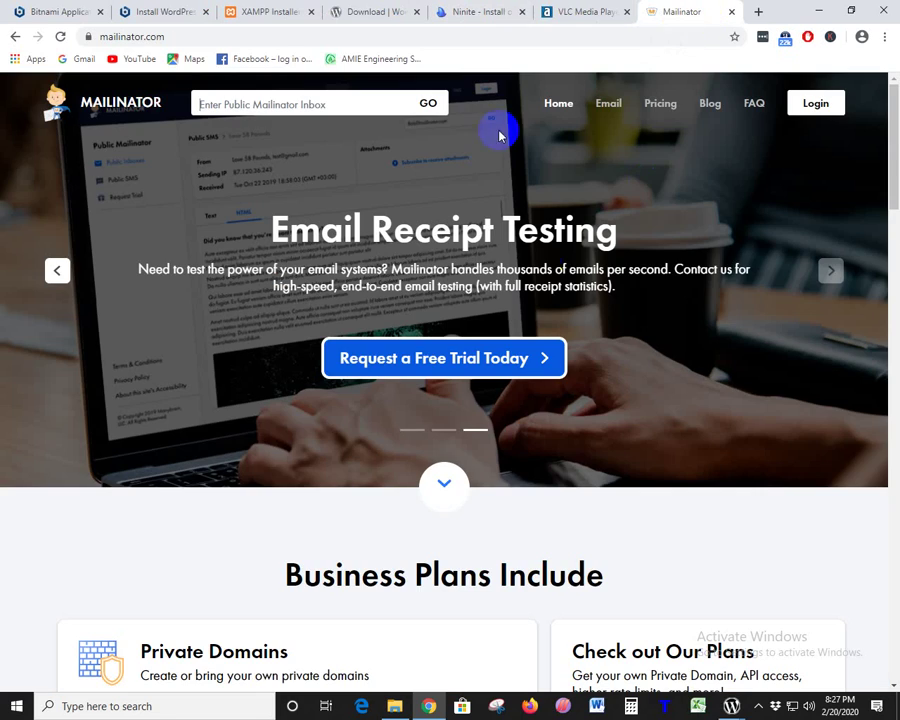
- Return to the VLC Media Player alternatives tab and focus its search box
left_click(579, 11)
scroll(210, 291, "up", 20)
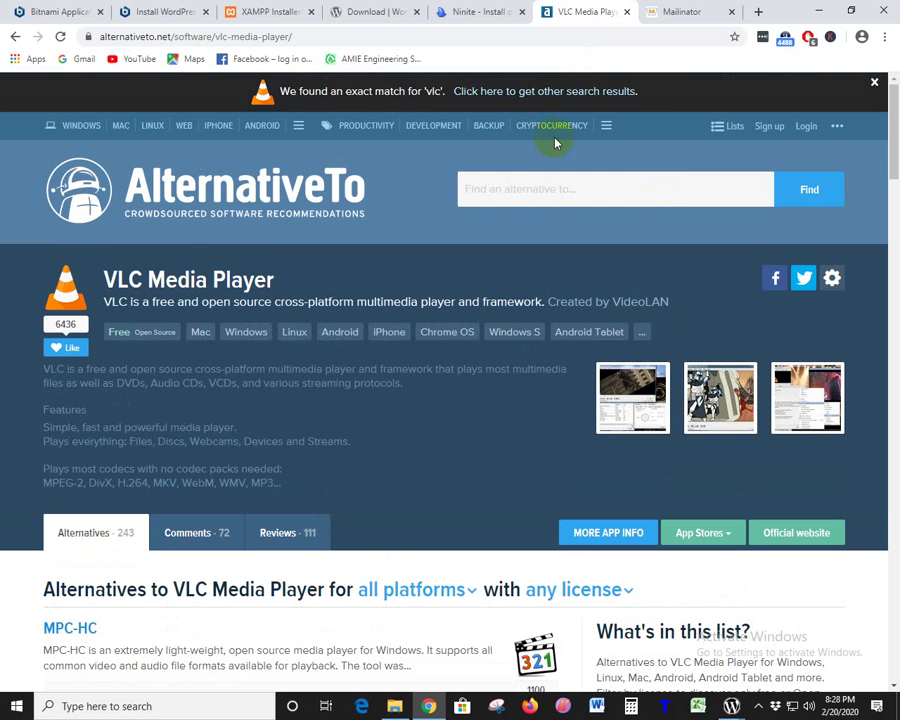
left_click(500, 195)
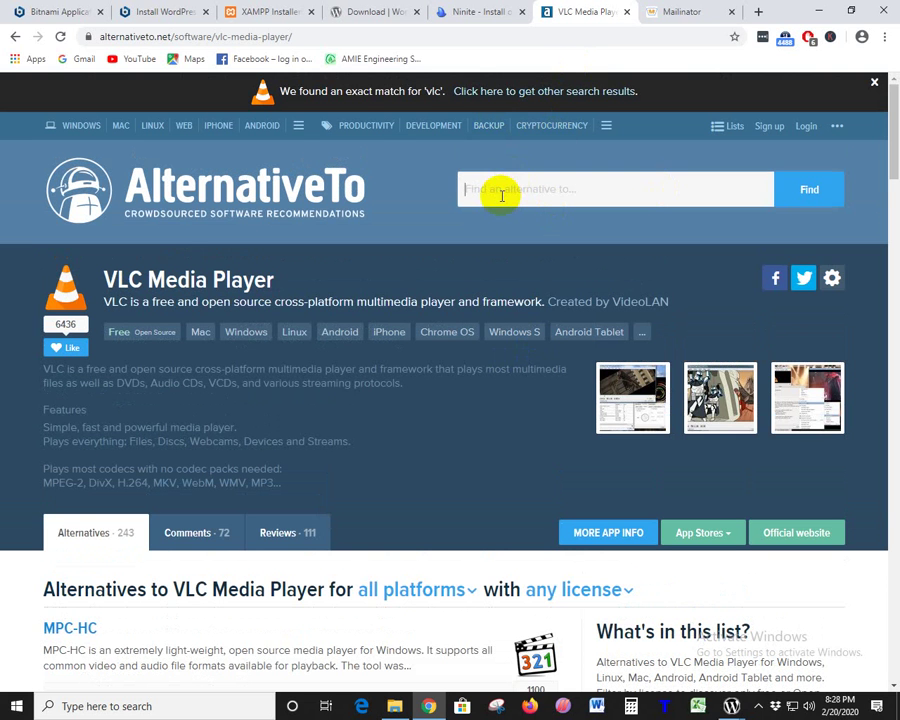
- Close the Ninite, VLC alternatives, Mailinator and WordPress download tabs, and open a blank tab
left_click(456, 15)
left_click(521, 12)
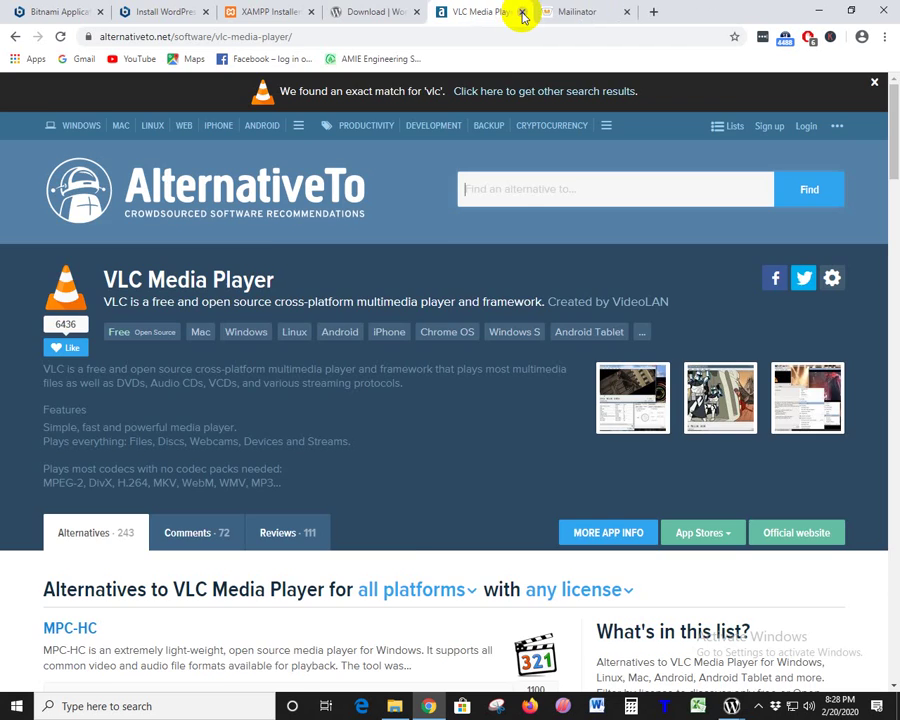
left_click(521, 12)
left_click(521, 12)
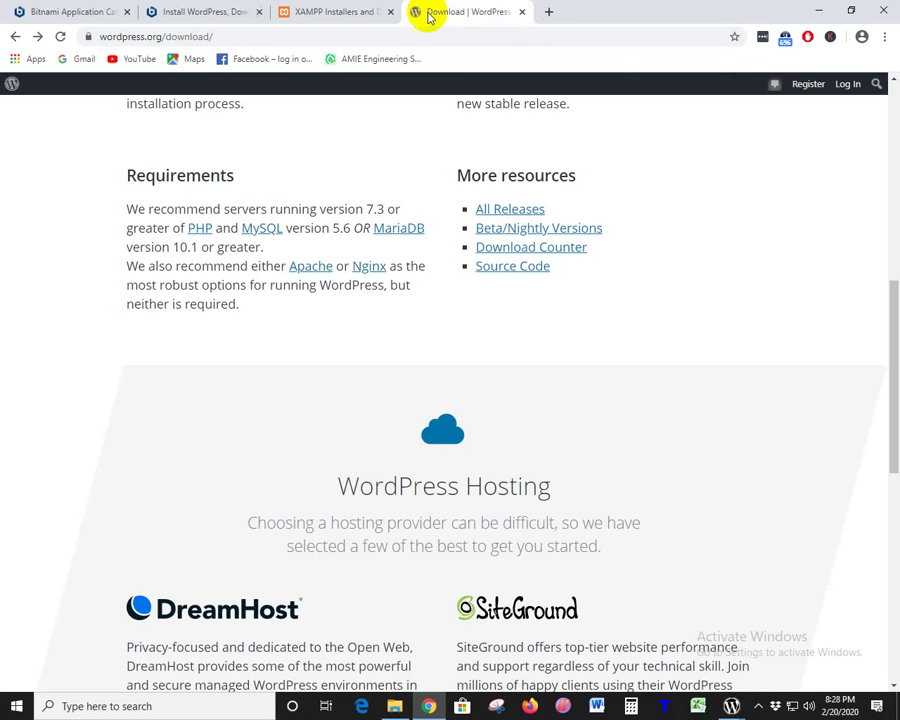
left_click(526, 12)
left_click(521, 12)
left_click(522, 12)
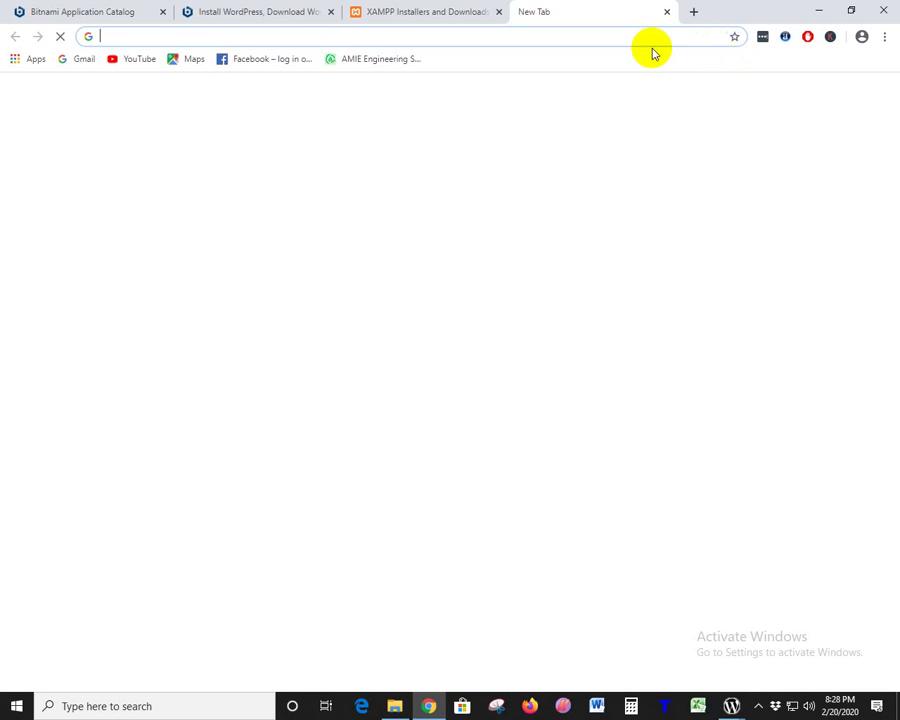
- Open Chrome's full browsing History page from the main menu
left_click(884, 37)
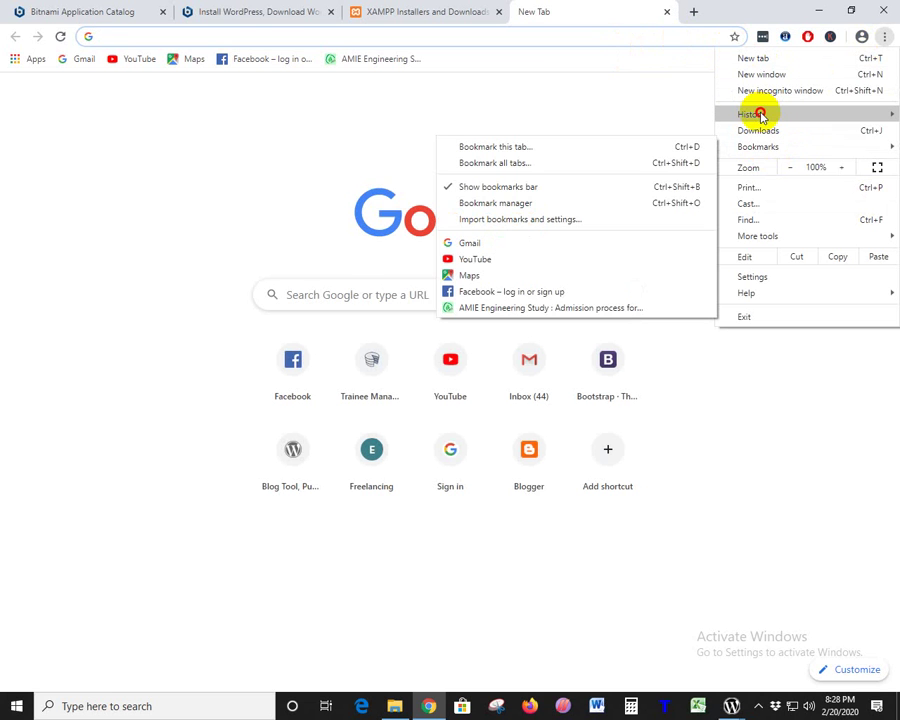
mouse_move(760, 116)
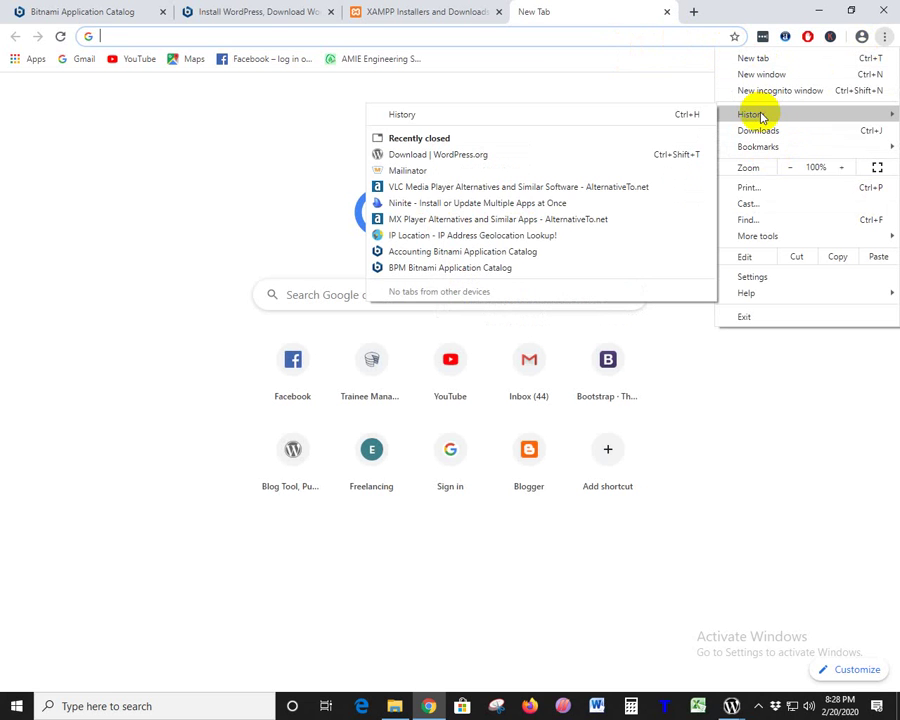
left_click(412, 114)
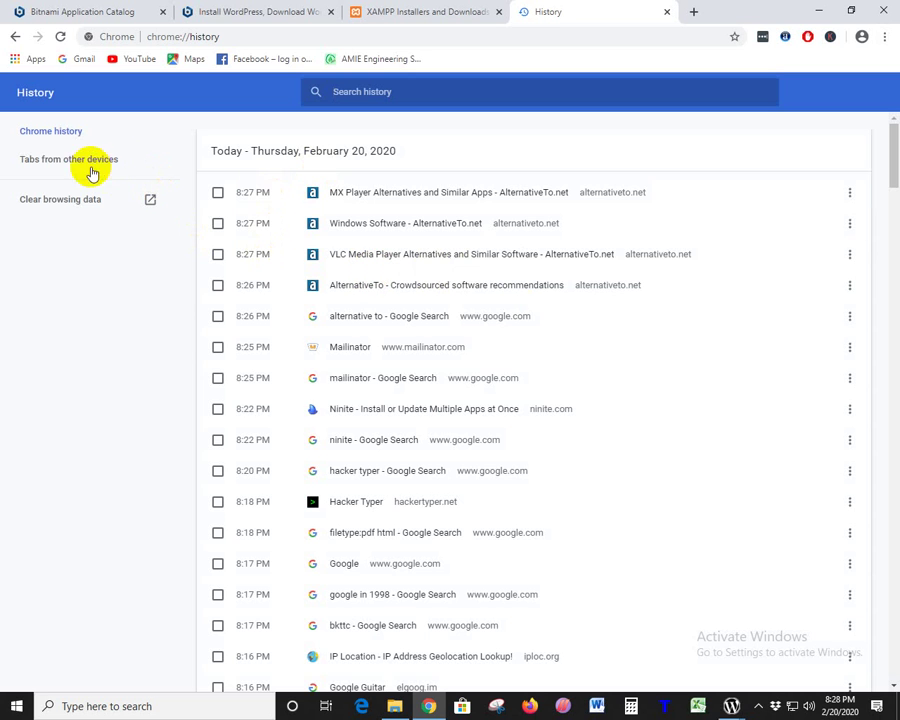
- Reopen the Open Library history entry in a new tab and switch to it
left_click_drag(891, 470, 893, 613)
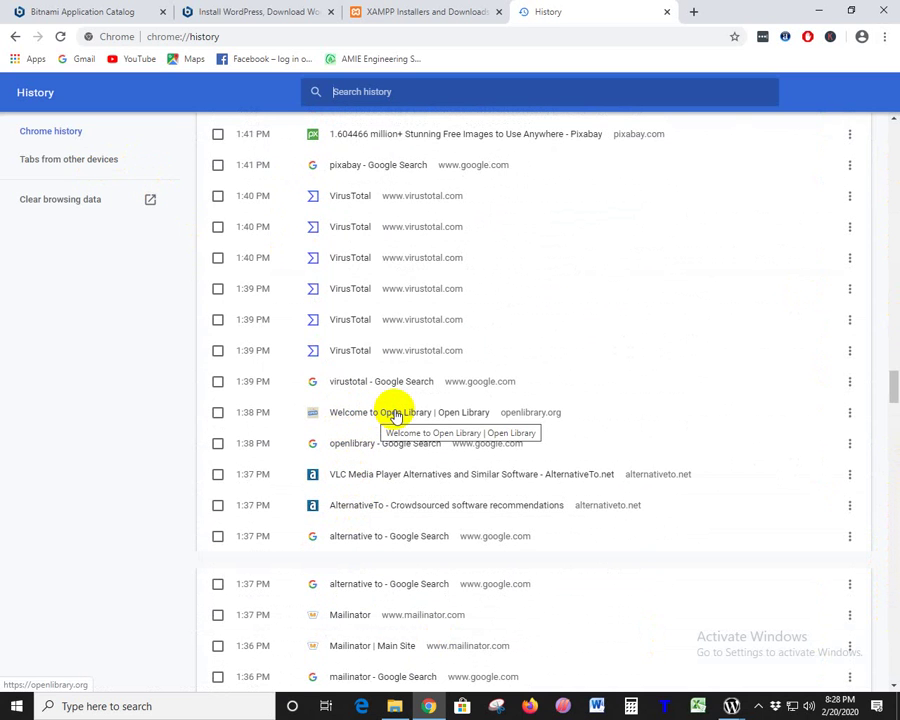
right_click(397, 414)
left_click(445, 418)
left_click(640, 12)
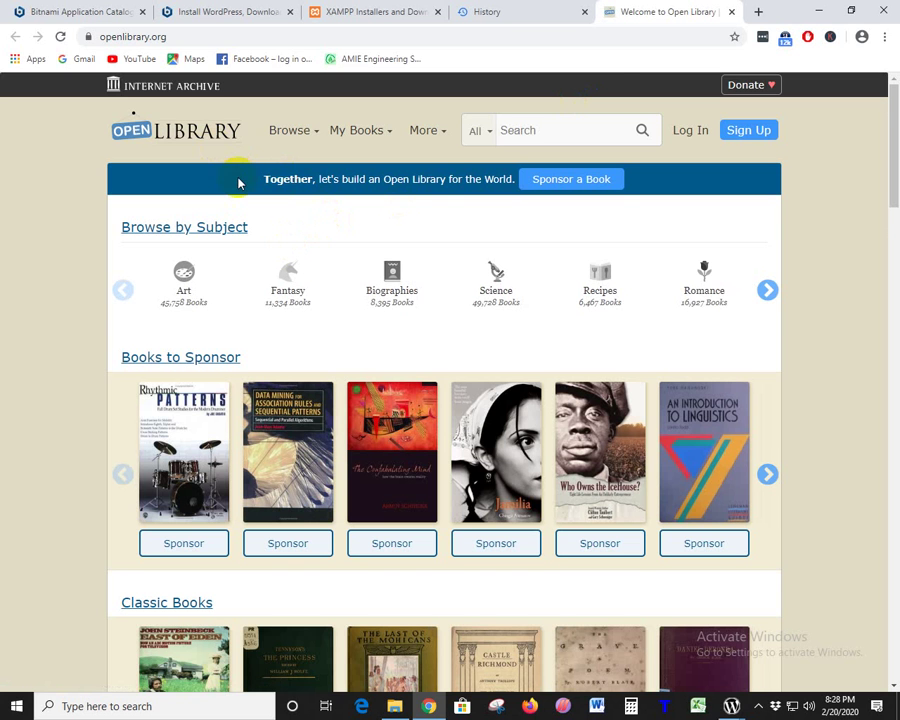
- Scroll through Open Library's homepage shelves, then bring the History tab back to front
scroll(792, 323, "down", 2)
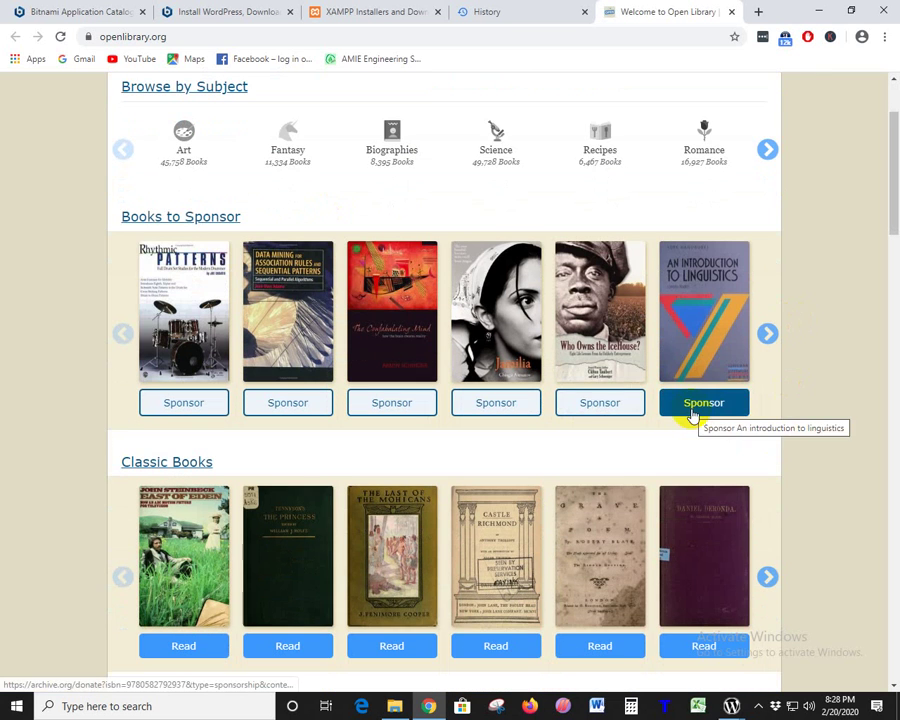
scroll(793, 145, "up", 2)
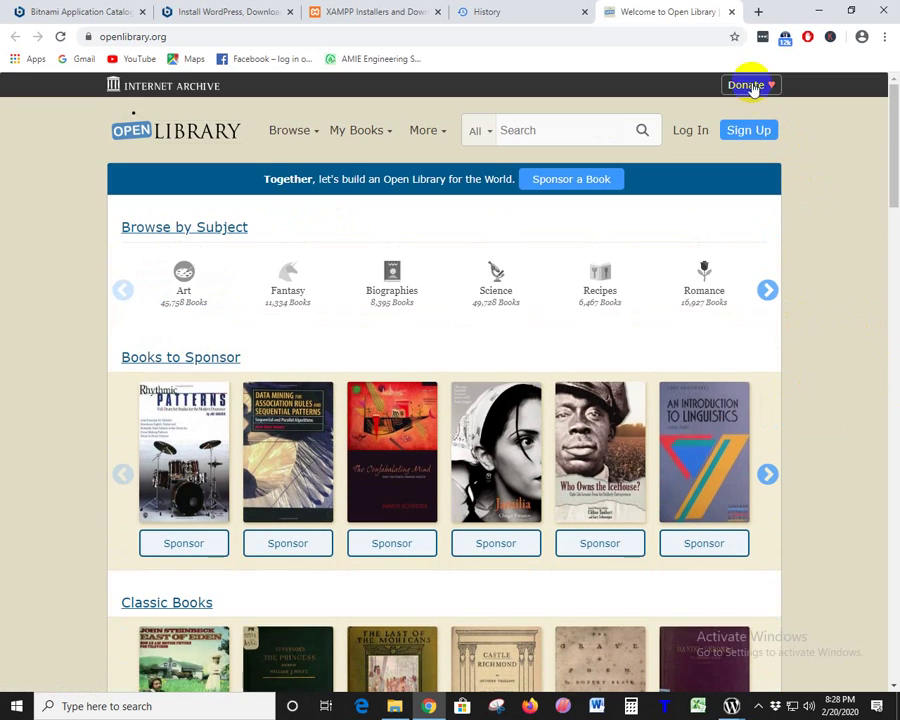
scroll(795, 476, "down", 8)
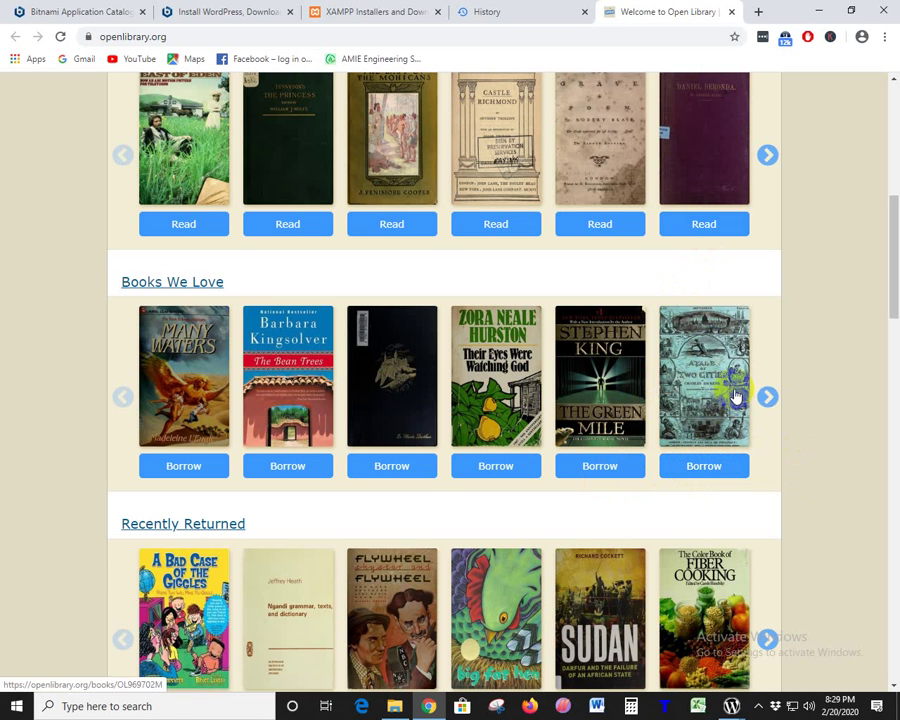
scroll(728, 396, "up", 3)
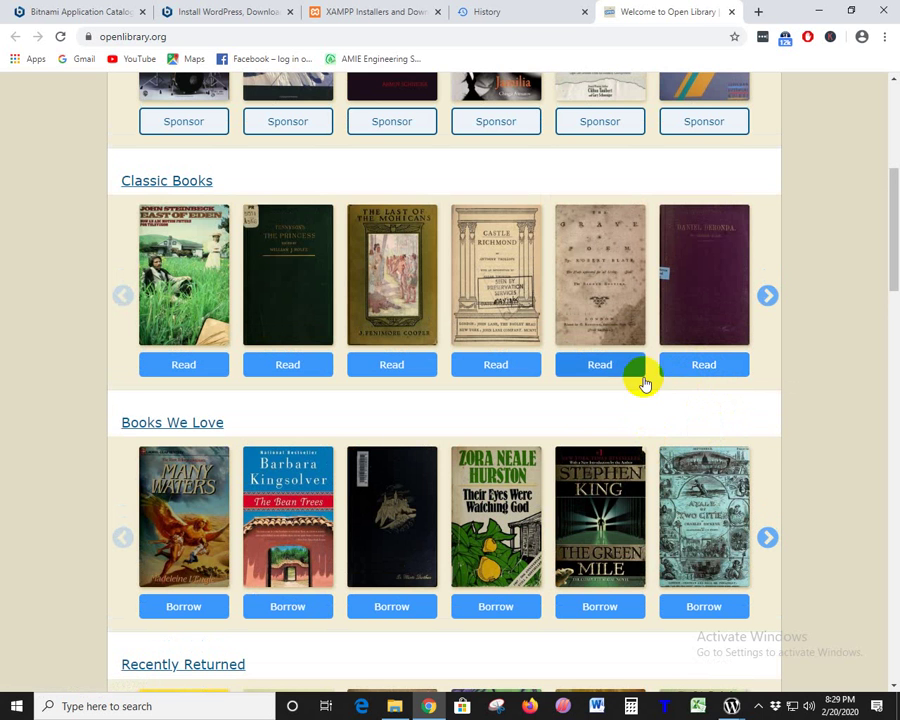
scroll(640, 382, "up", 5)
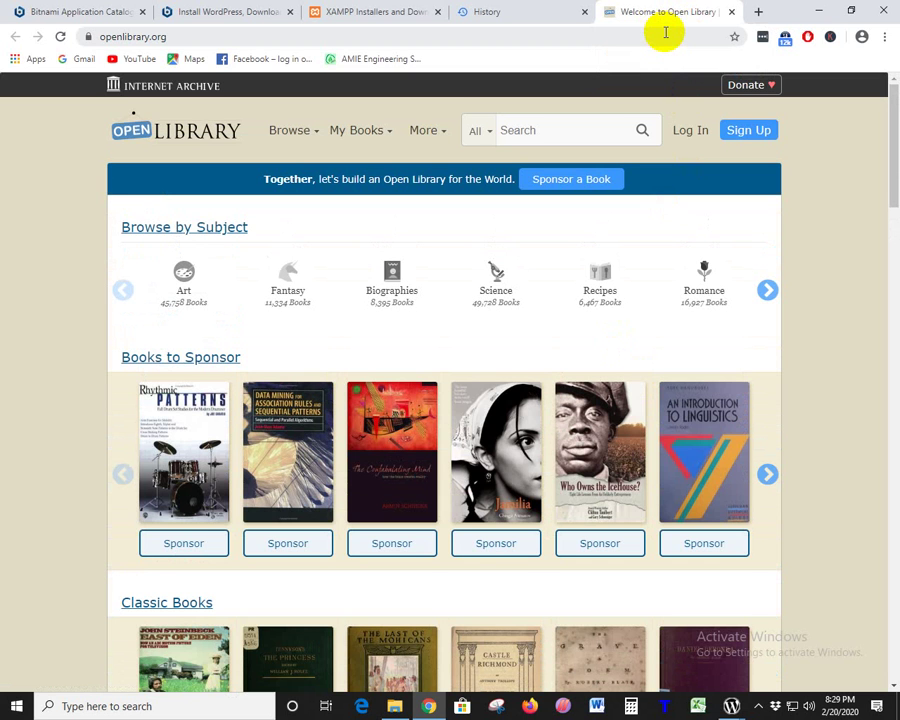
left_click(531, 8)
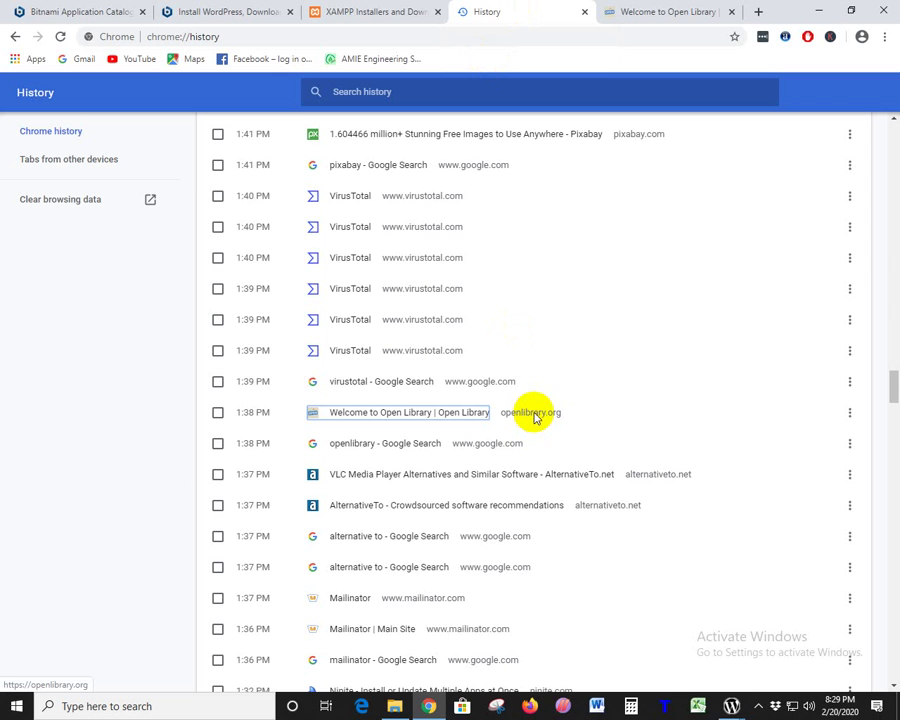
- Reopen the virustotal Google search from history in a new tab and go to VirusTotal's upload page
right_click(352, 384)
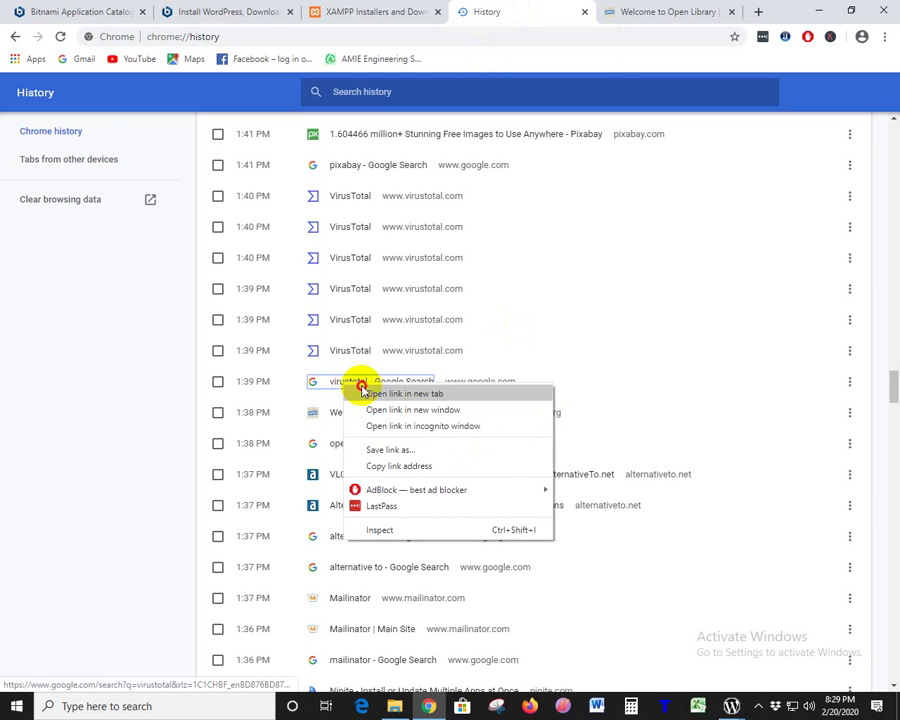
left_click(402, 393)
left_click(647, 18)
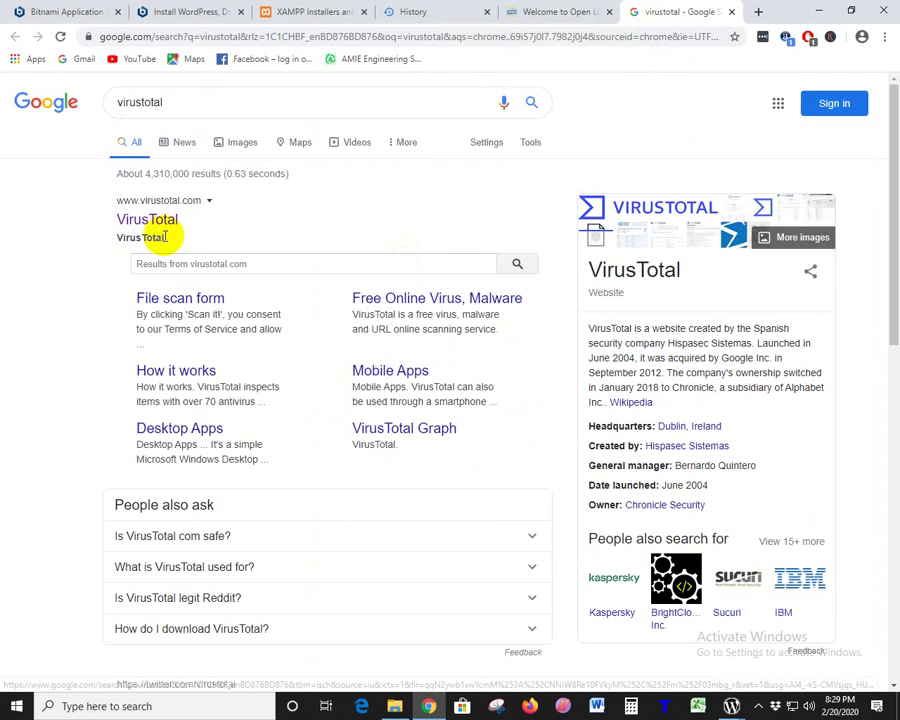
left_click(156, 222)
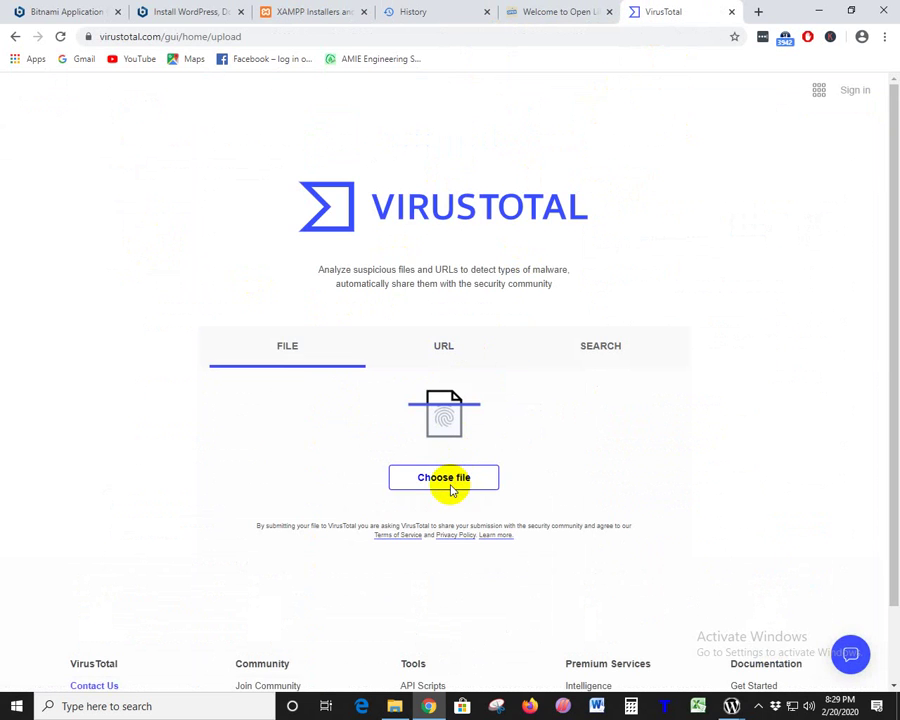
- Upload WORK.zip from the Desktop to VirusTotal for scanning, then return to History
left_click(451, 489)
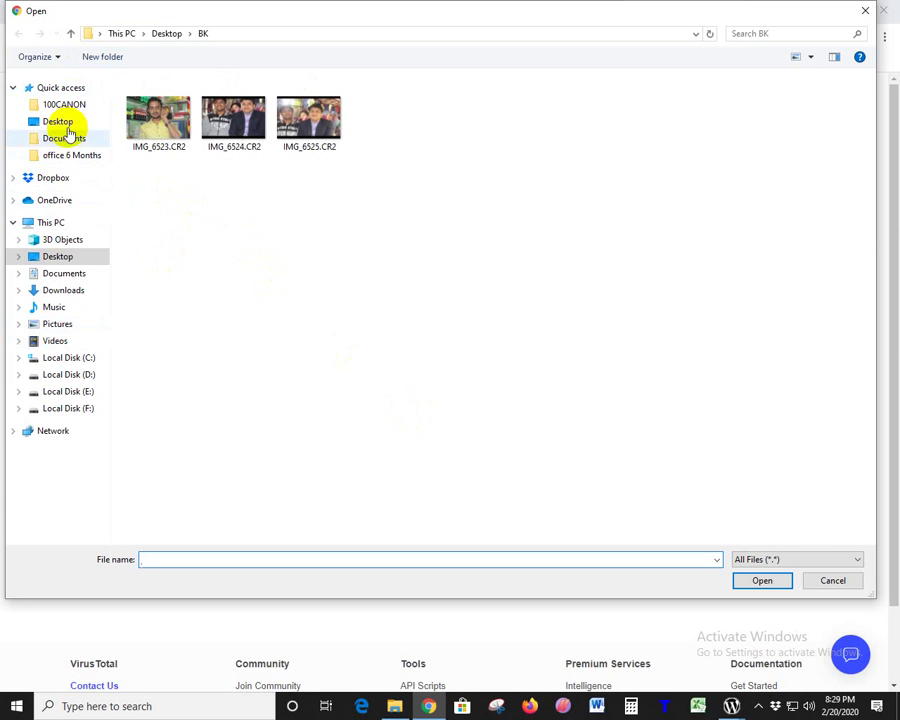
left_click(57, 121)
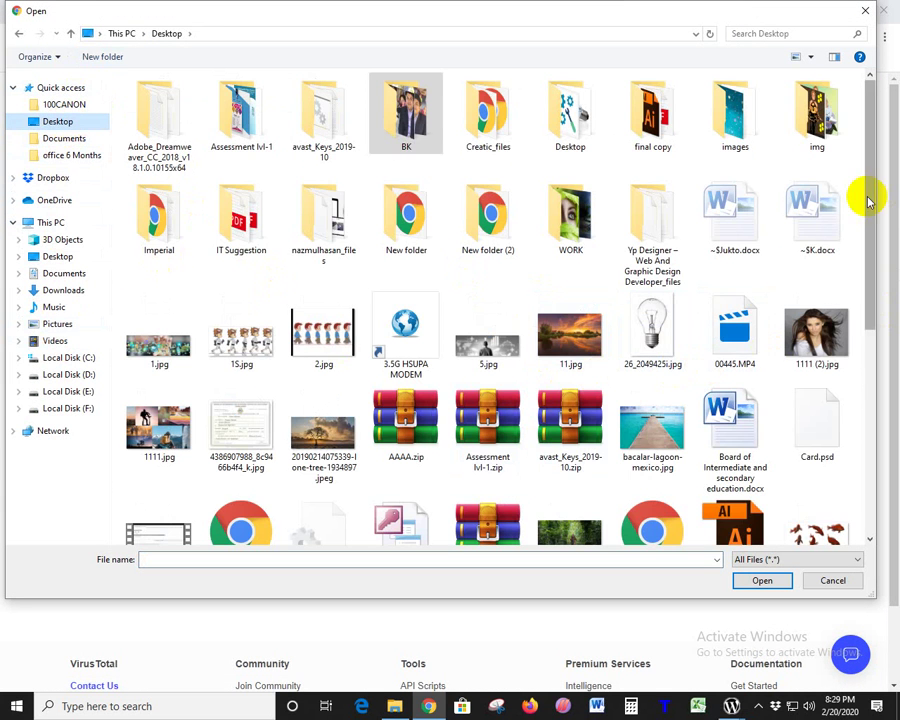
left_click_drag(870, 195, 893, 445)
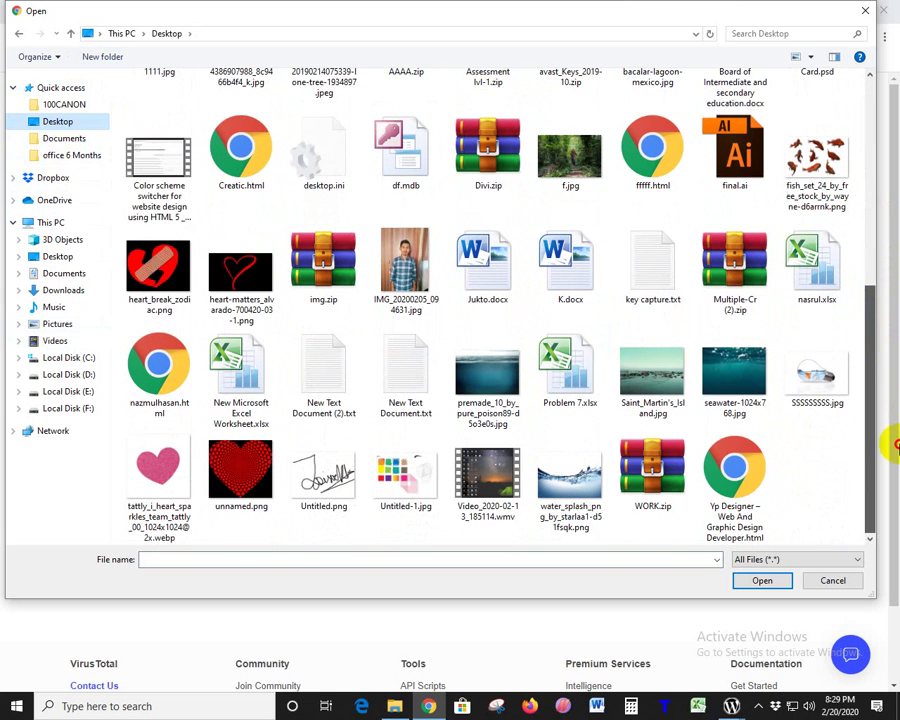
left_click(655, 478)
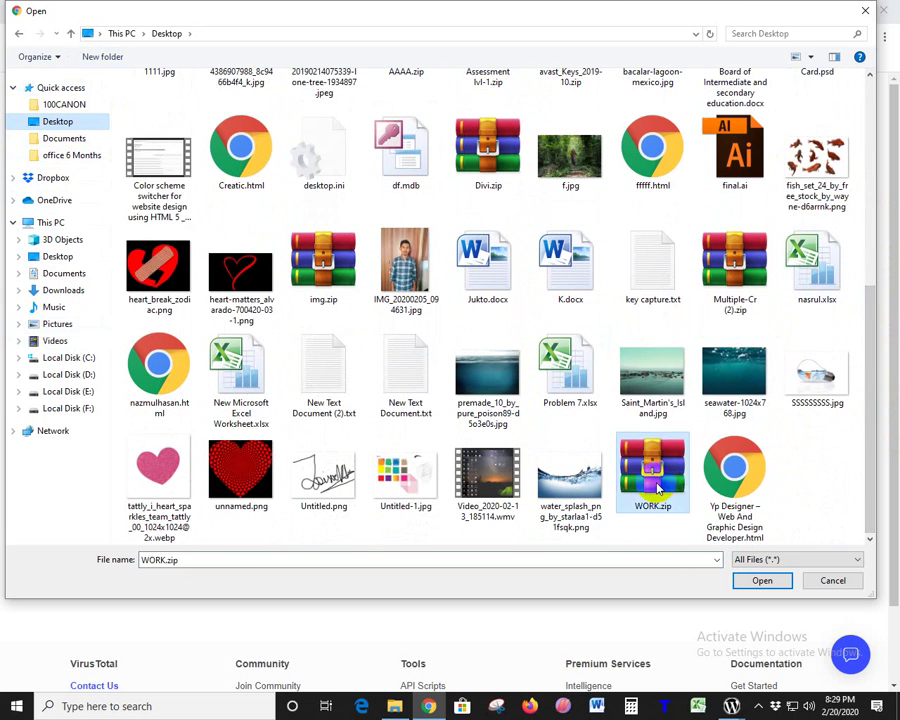
double_click(657, 485)
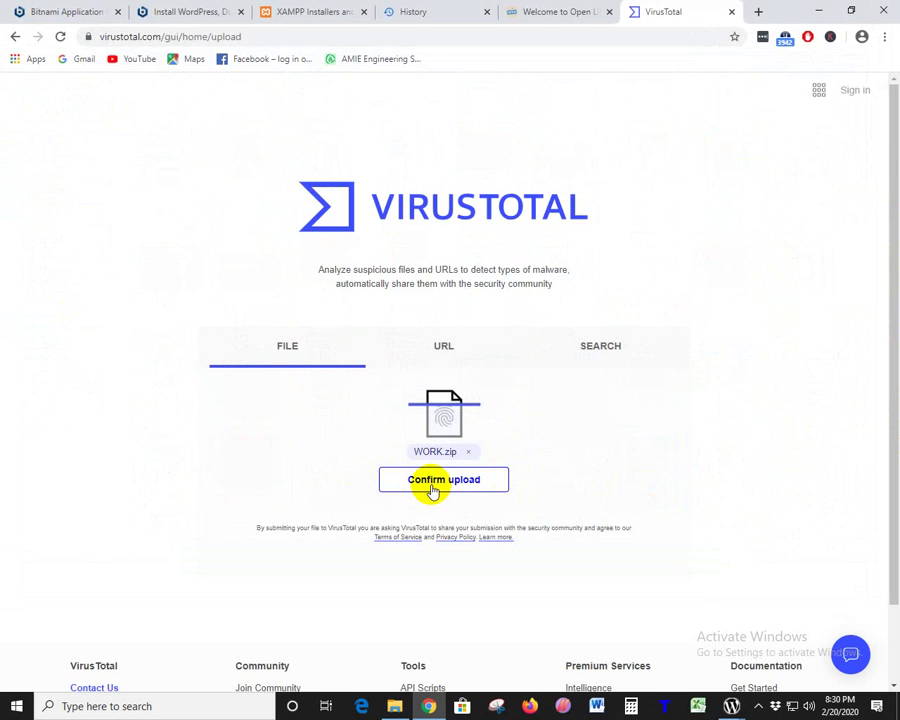
left_click(433, 490)
scroll(727, 400, "down", 2)
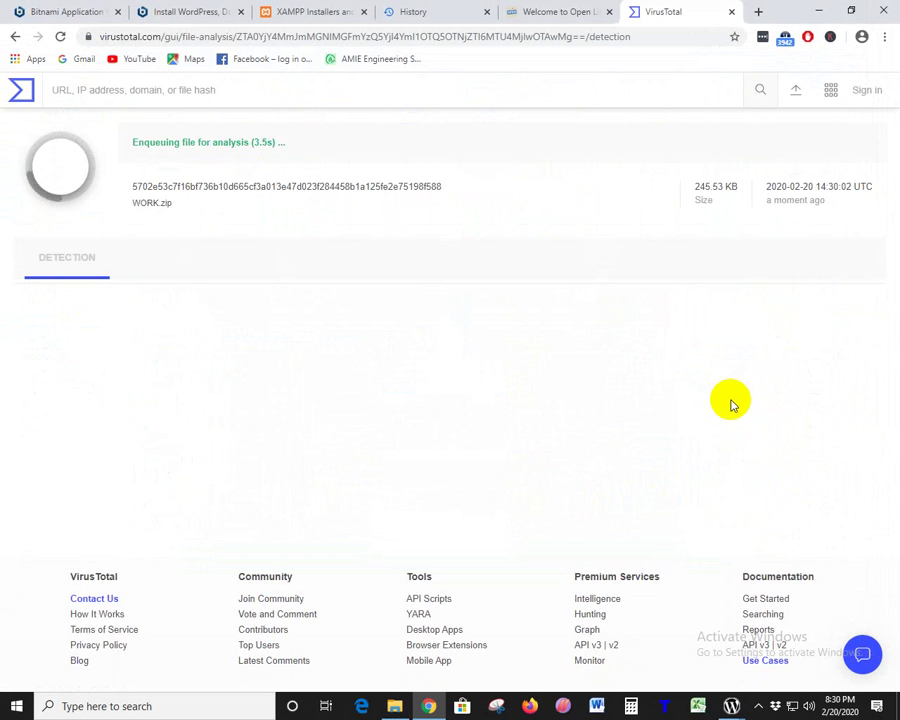
left_click(420, 11)
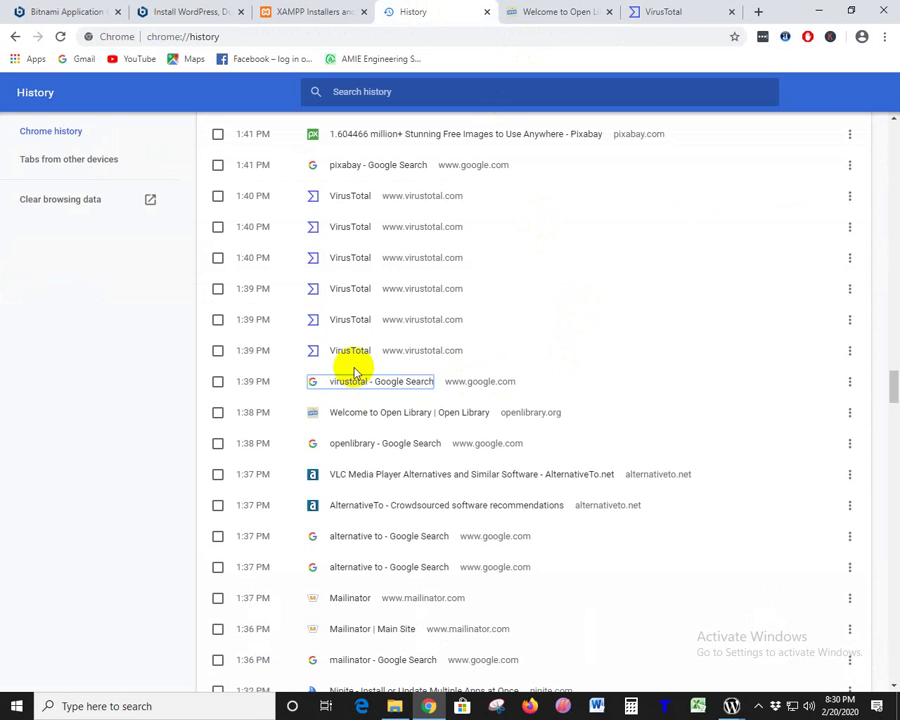
- Open Pixabay's homepage in a new tab from the pixabay Google search in history
scroll(352, 368, "up", 2)
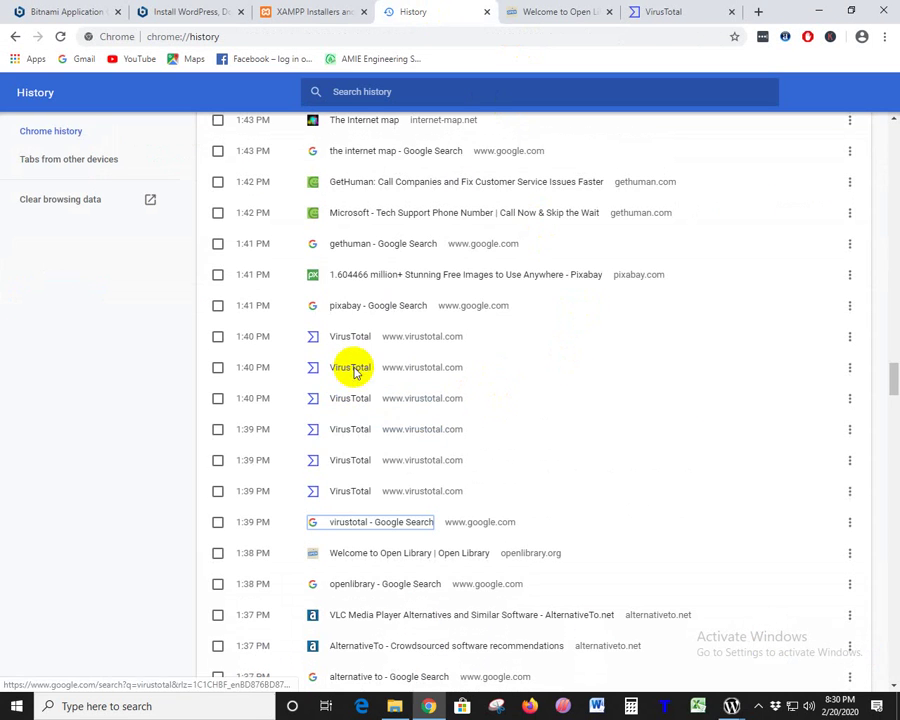
left_click(343, 310)
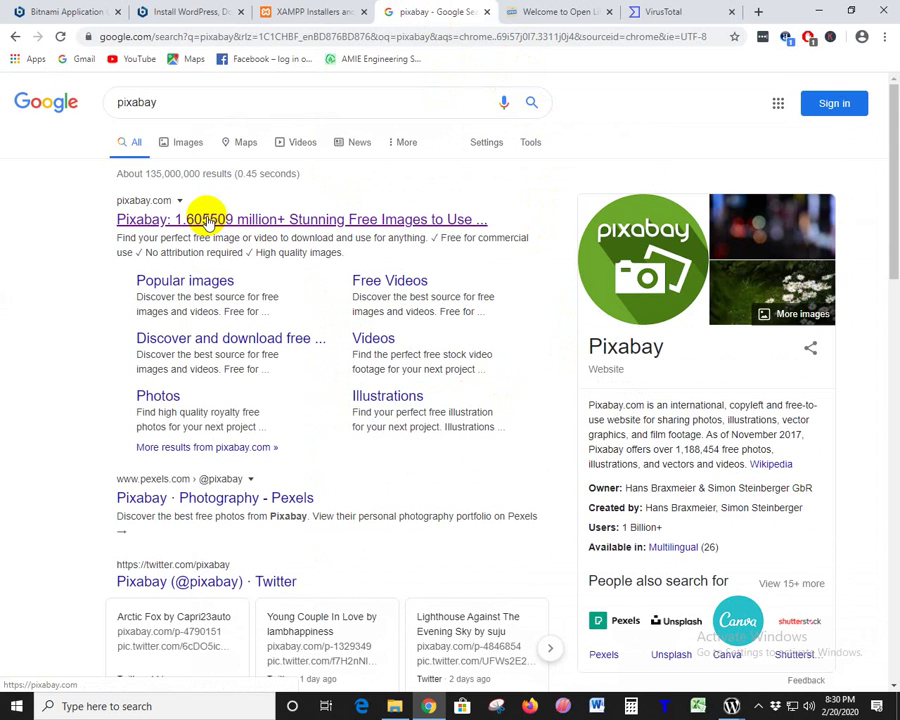
right_click(224, 221)
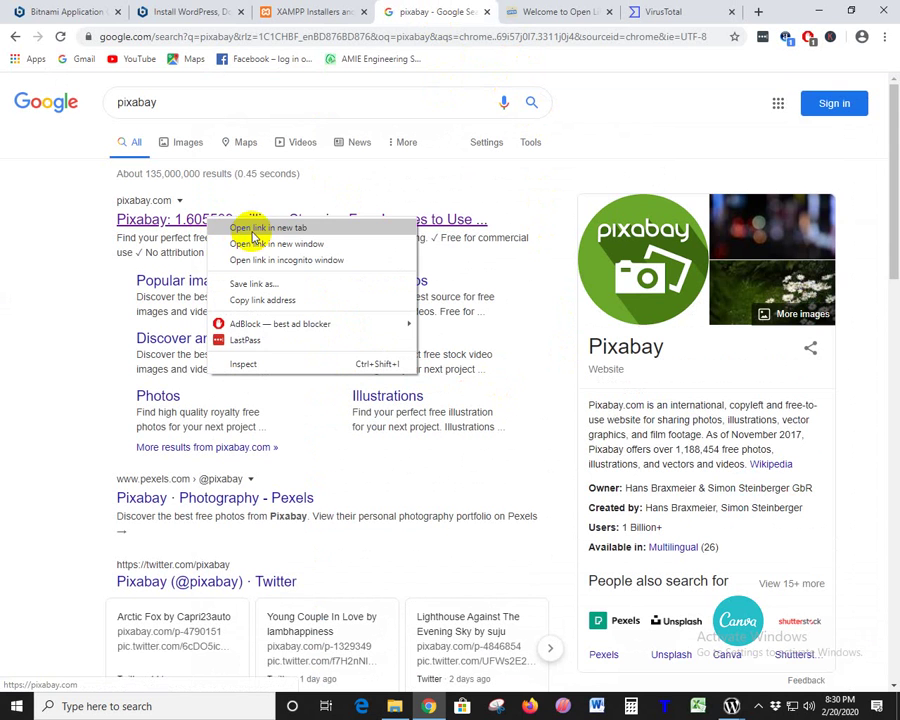
left_click(53, 262)
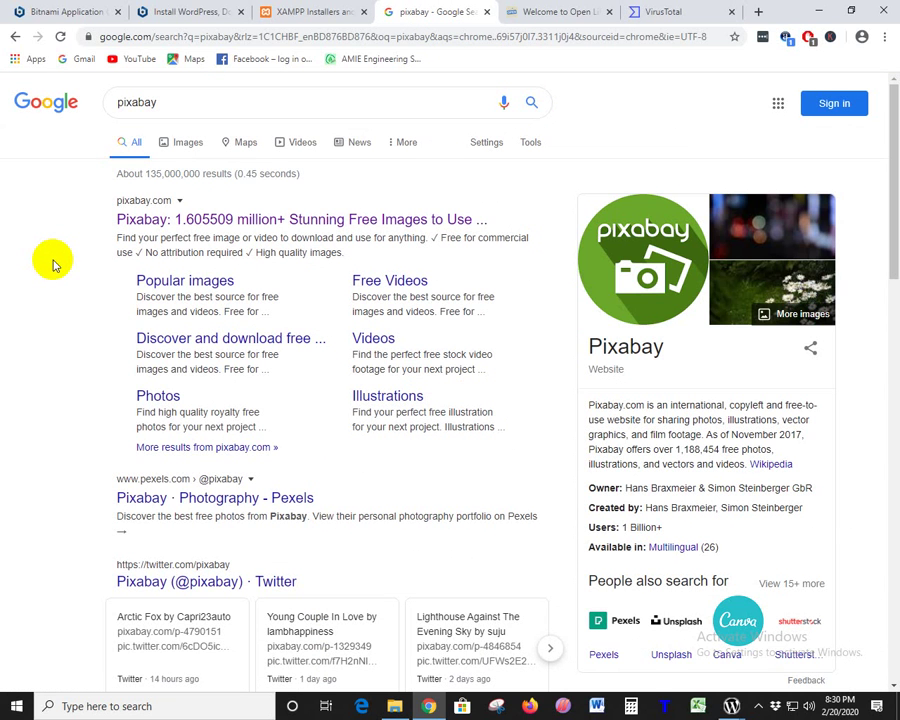
right_click(439, 220)
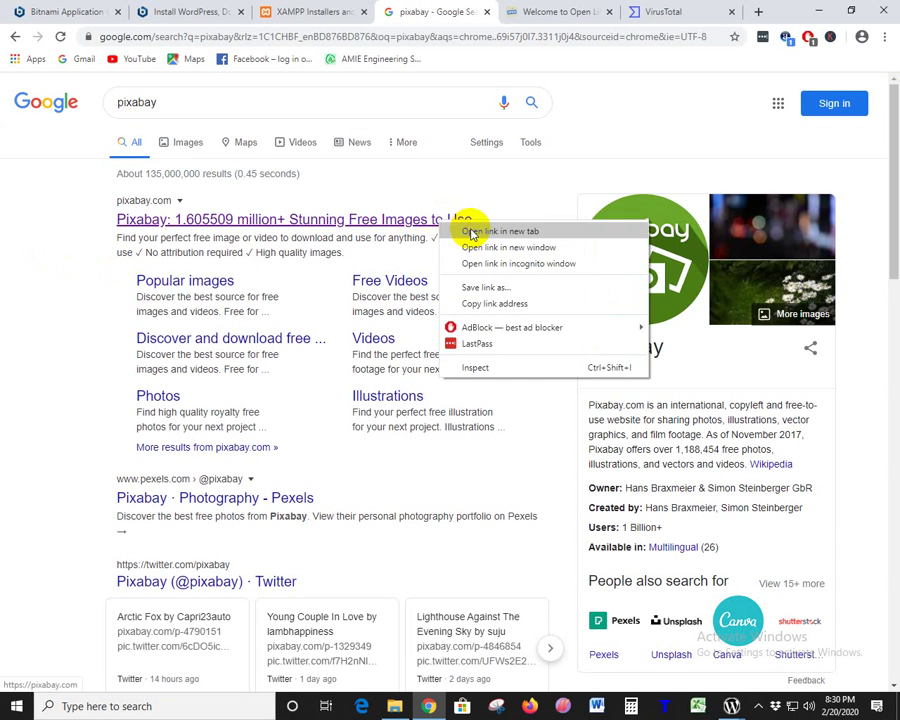
left_click(500, 231)
left_click(690, 11)
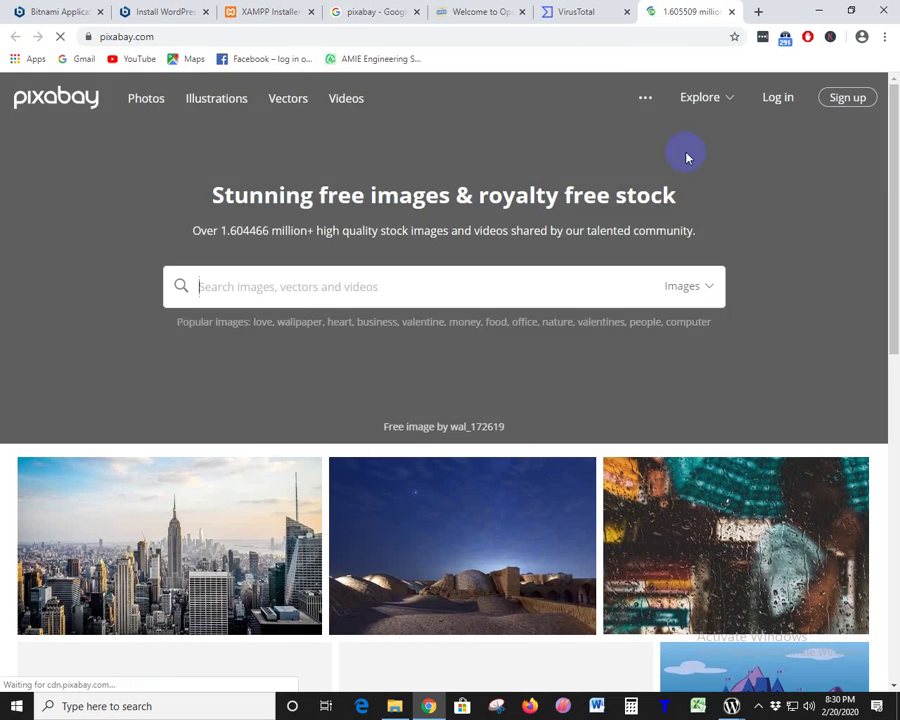
scroll(697, 371, "down", 3)
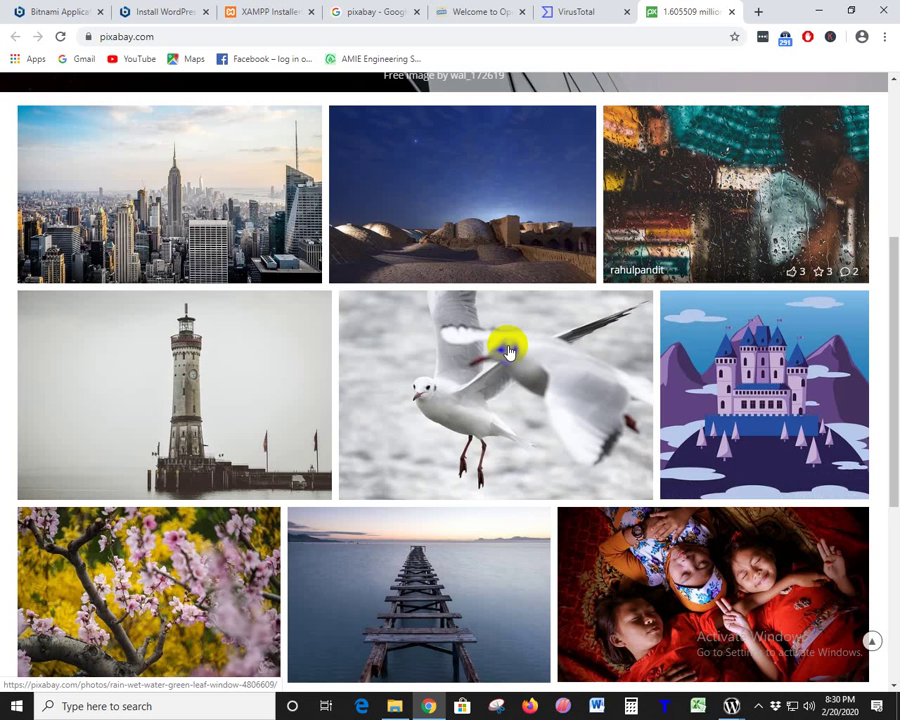
scroll(570, 398, "down", 3)
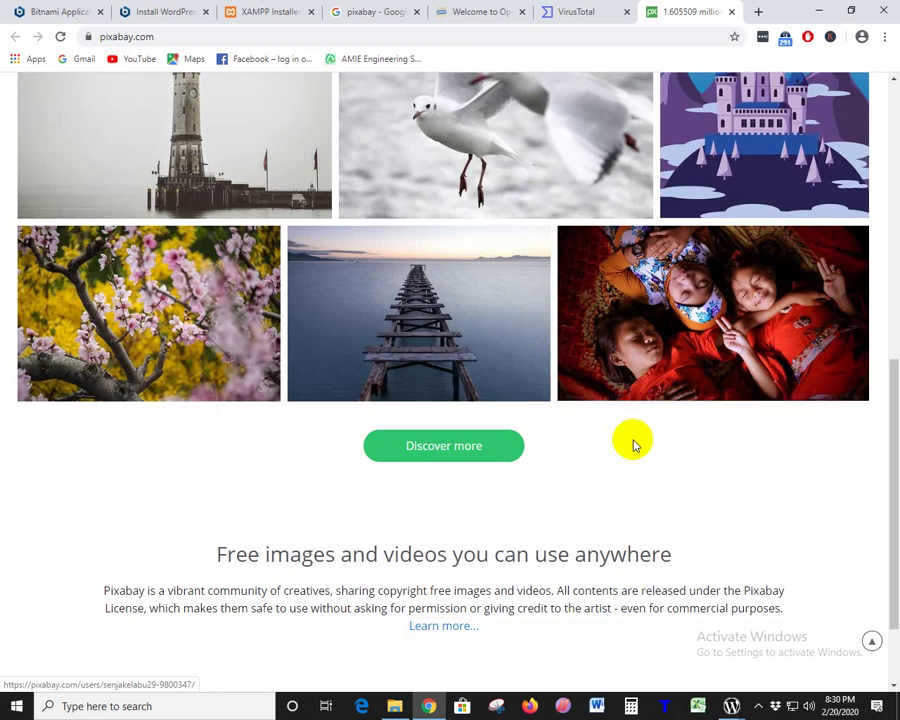
scroll(460, 494, "up", 2)
scroll(380, 306, "down", 2)
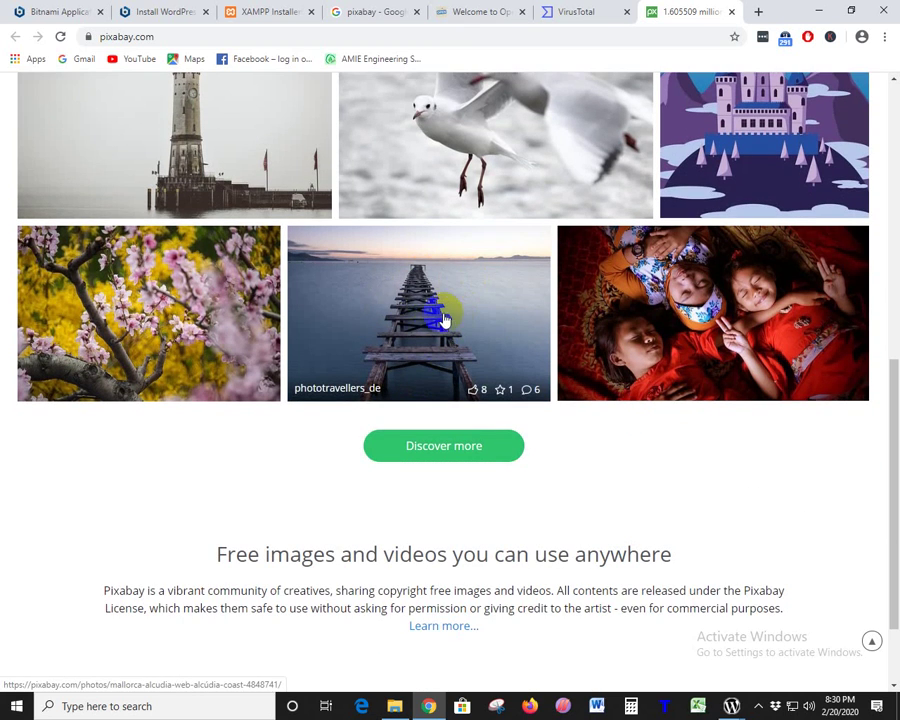
scroll(470, 338, "up", 3)
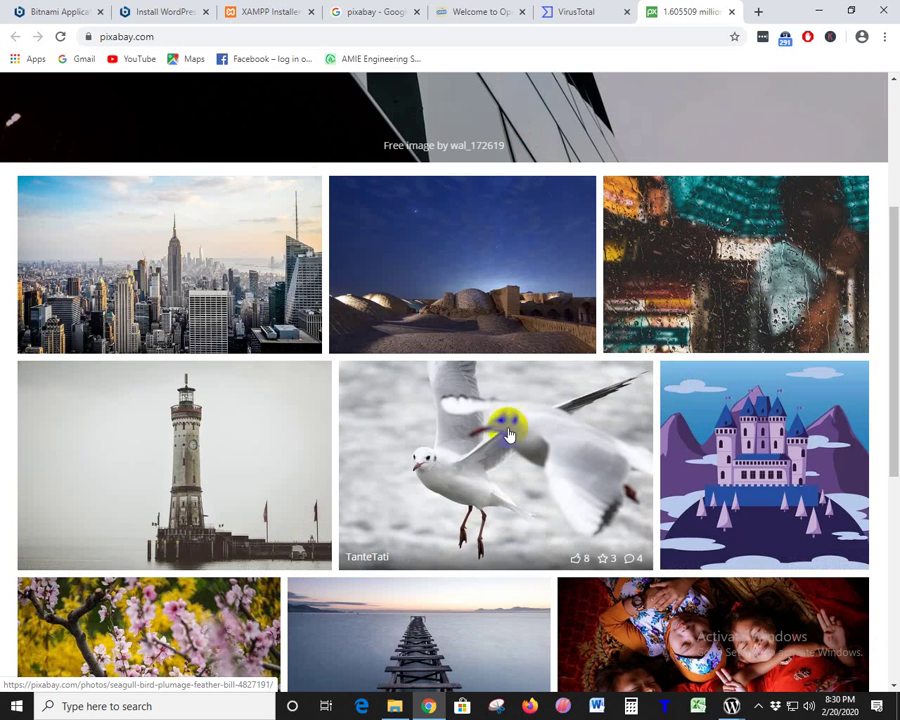
scroll(482, 368, "up", 3)
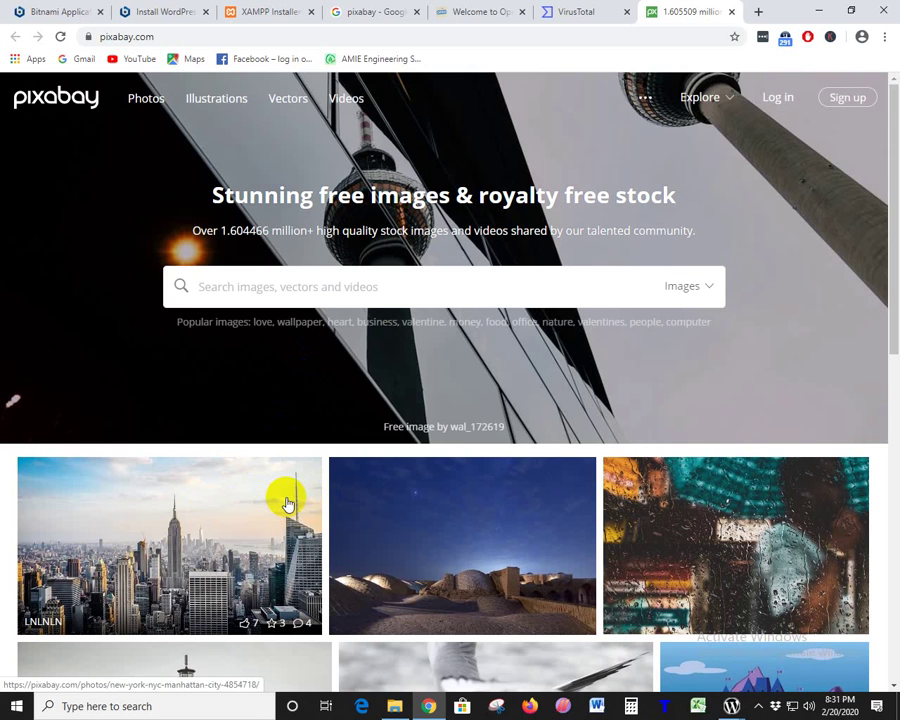
- Review WORK.zip's detection list, all engines Undetected, and highlight the F-Prot name
left_click(580, 11)
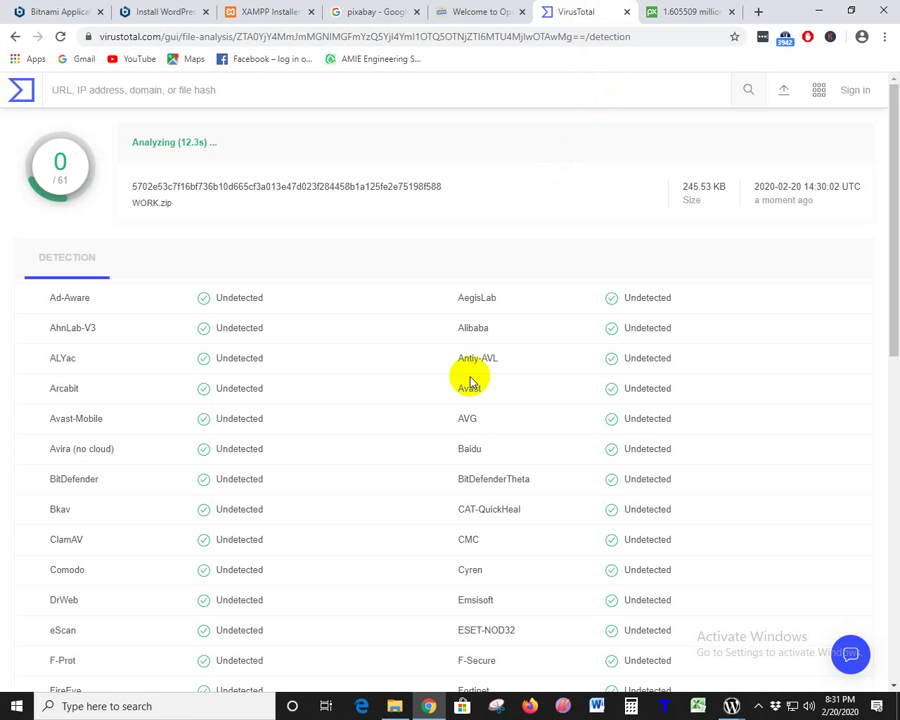
mouse_move(98, 305)
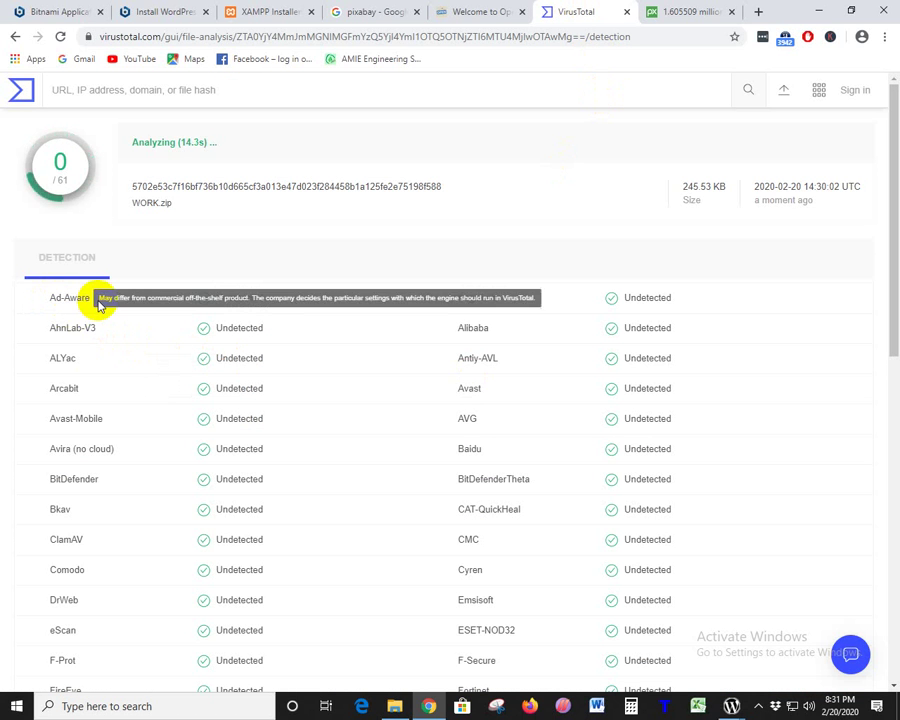
scroll(137, 451, "down", 2)
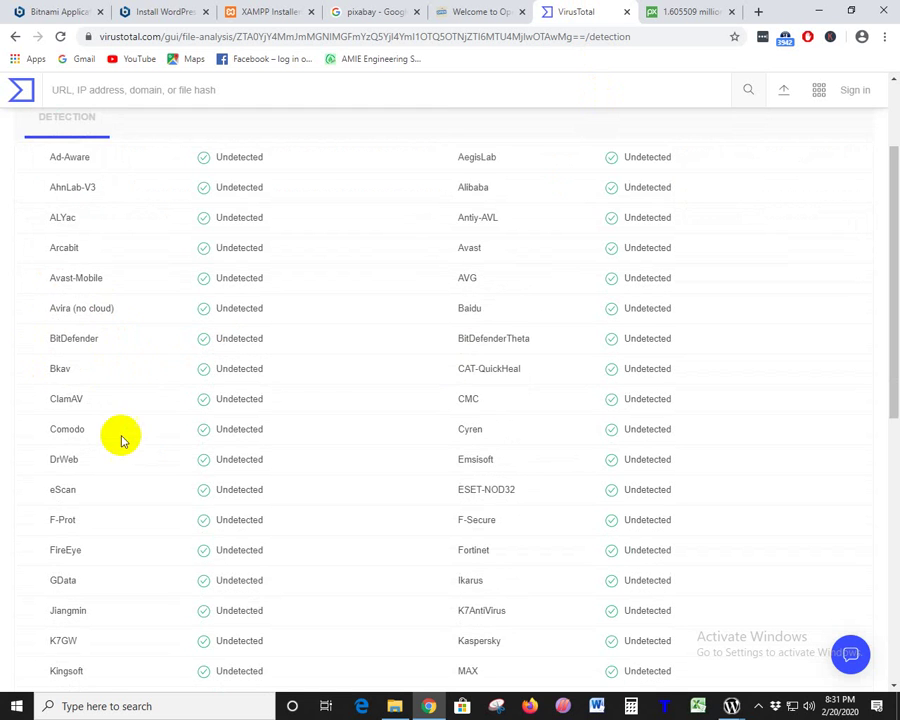
scroll(92, 270, "down", 2)
scroll(138, 510, "down", 2)
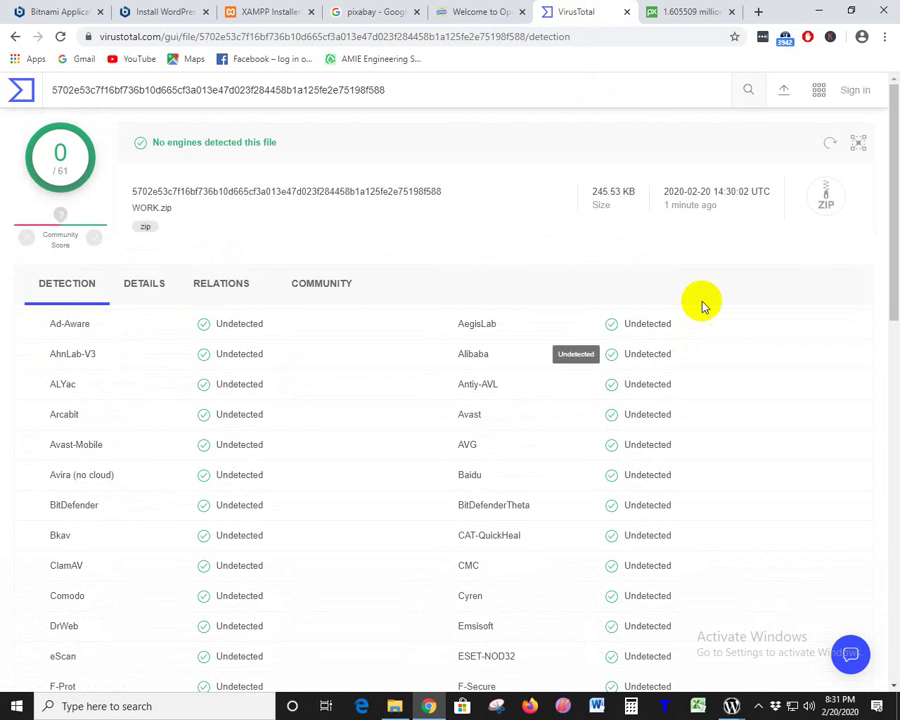
scroll(679, 386, "down", 7)
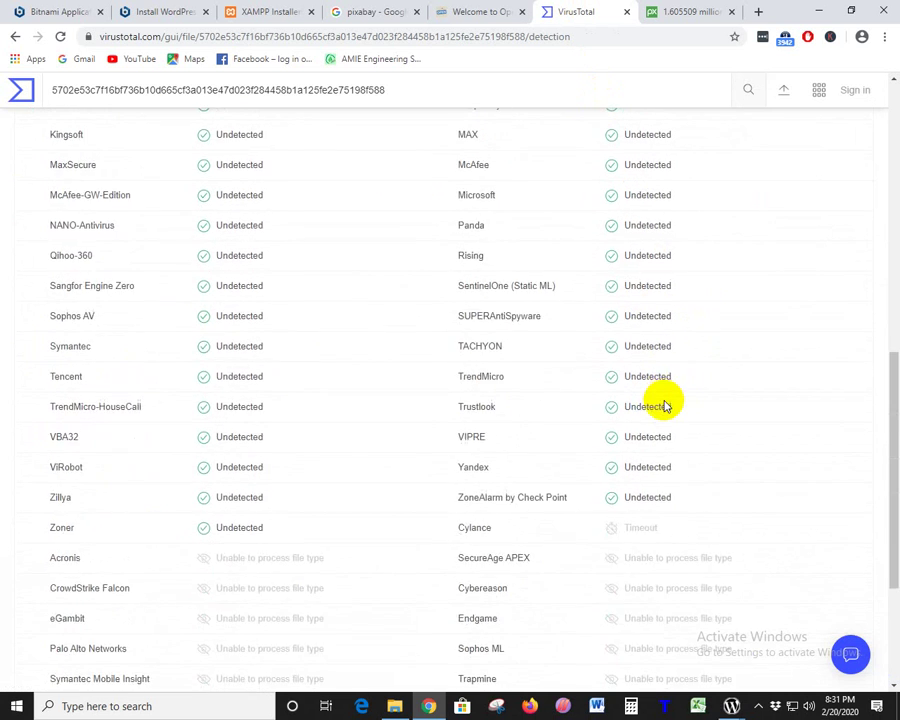
scroll(665, 405, "down", 2)
scroll(665, 405, "up", 9)
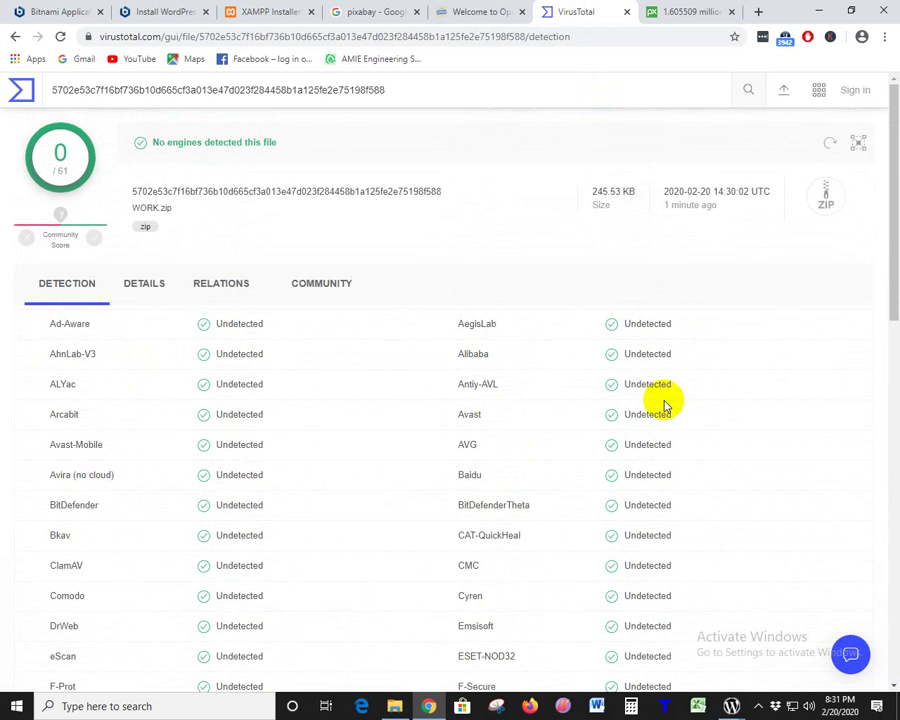
scroll(665, 405, "down", 3)
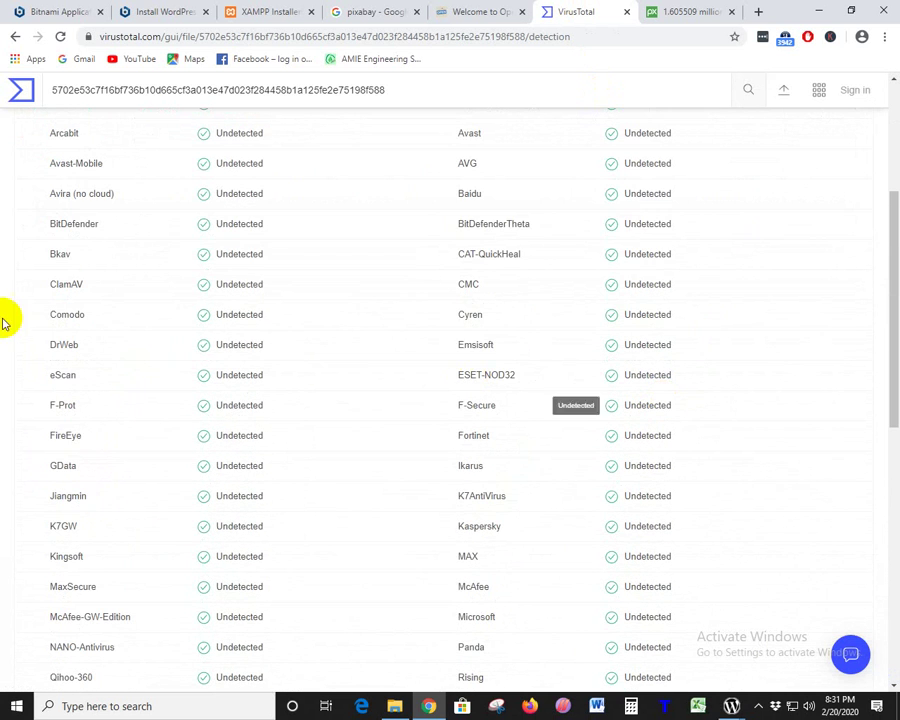
scroll(746, 474, "down", 3)
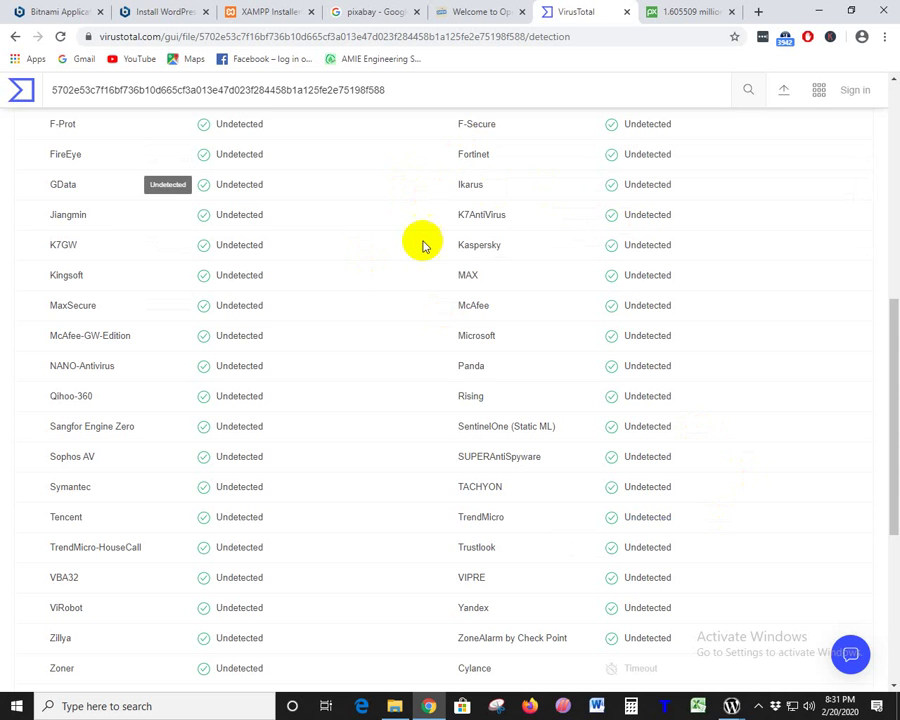
scroll(422, 245, "up", 3)
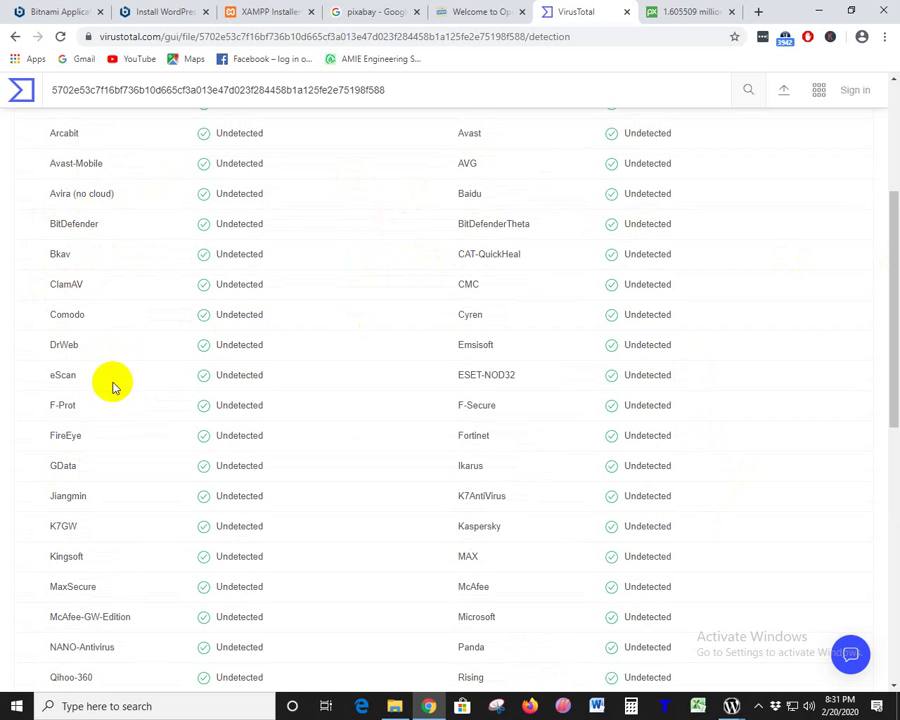
scroll(80, 414, "down", 3)
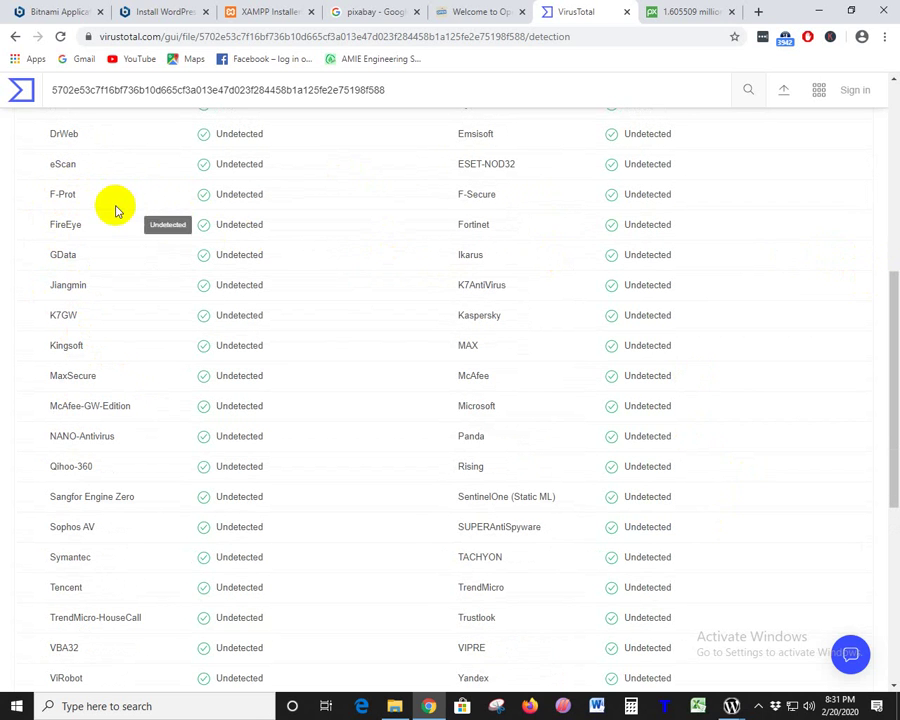
left_click_drag(90, 194, 42, 196)
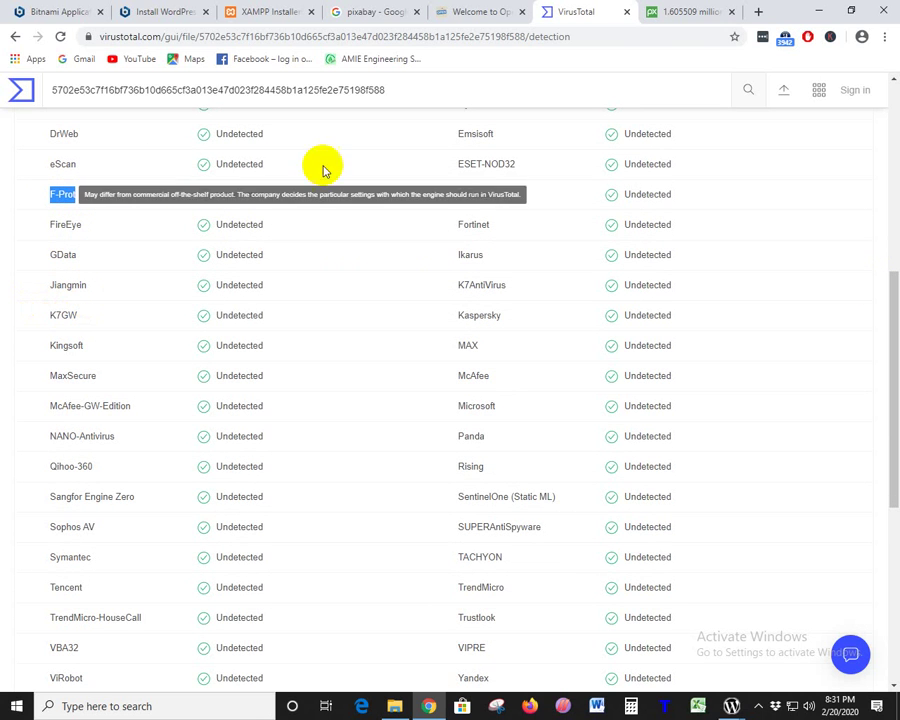
- Return to the pixabay search tab and open full history from the Back button list
left_click(436, 10)
left_click(390, 12)
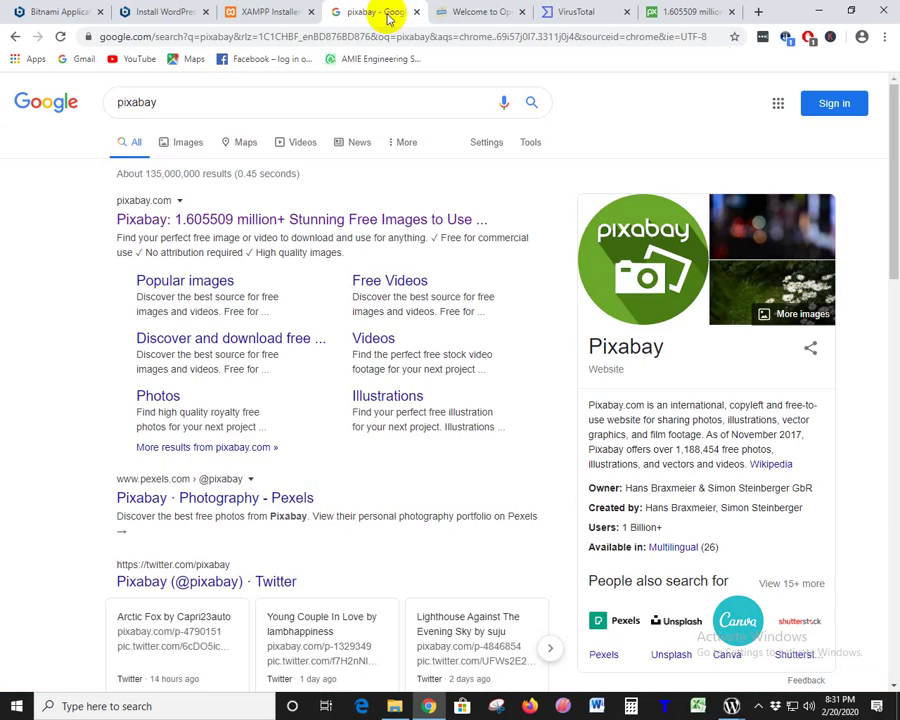
left_click(265, 11)
left_click(372, 12)
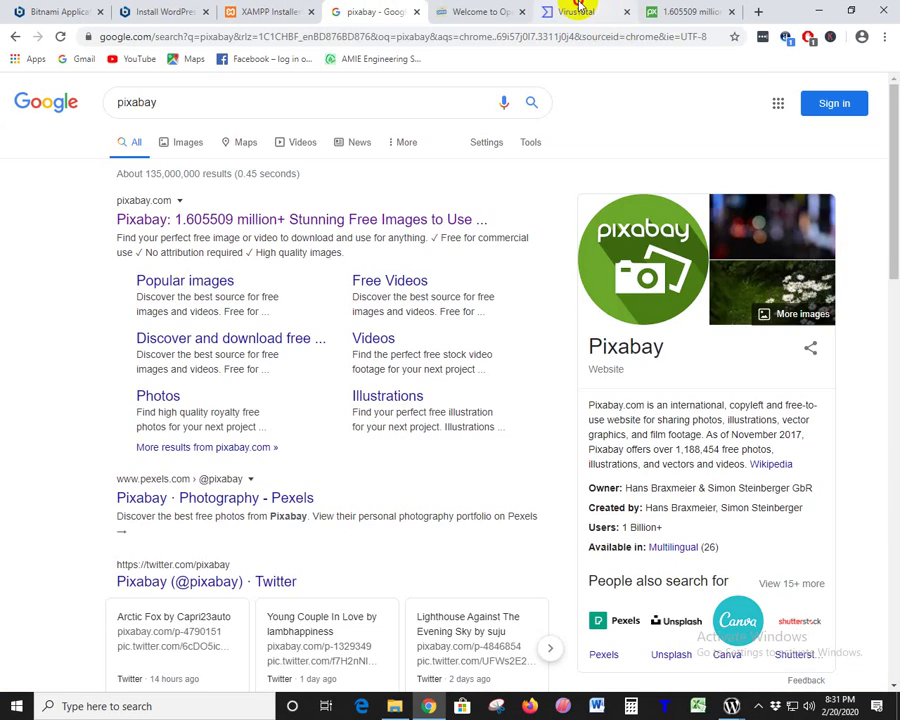
left_click(566, 12)
left_click(375, 12)
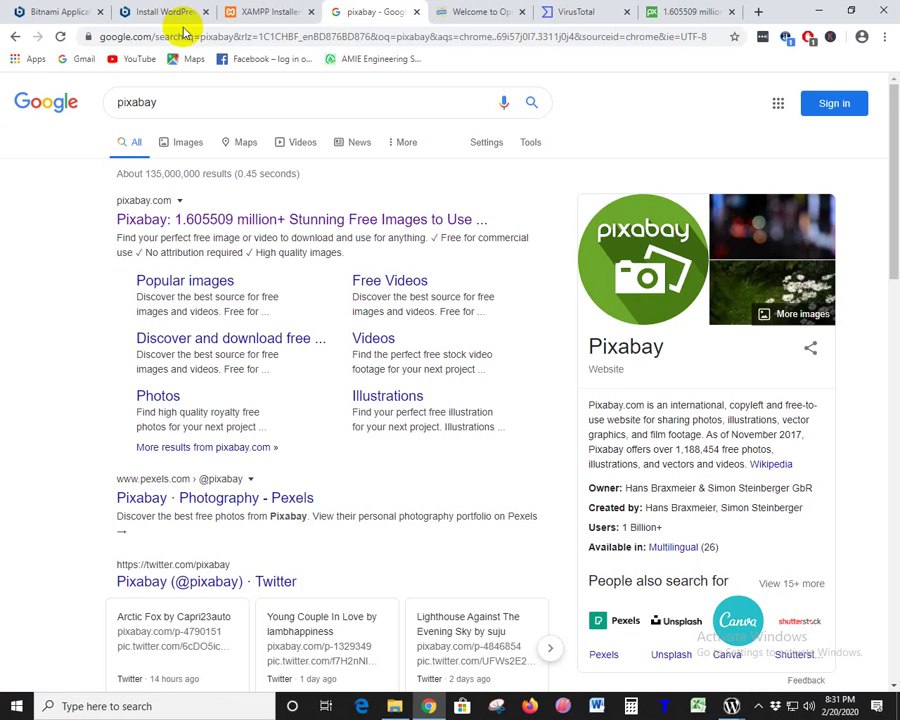
right_click(10, 36)
left_click(403, 383)
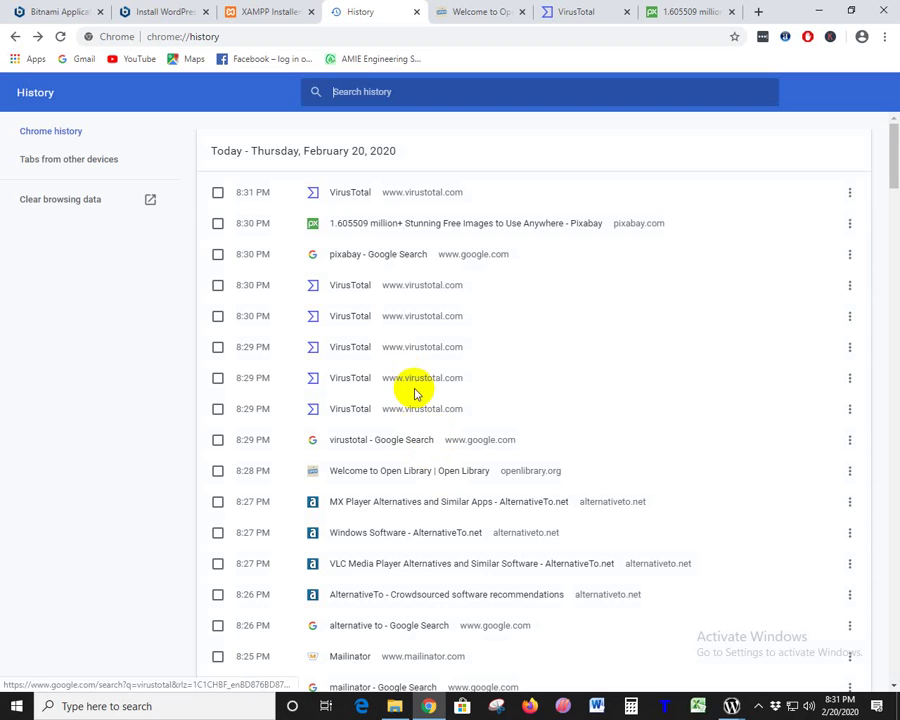
- Scroll the history list and open the gethuman Google search entry in a new tab
scroll(731, 506, "down", 20)
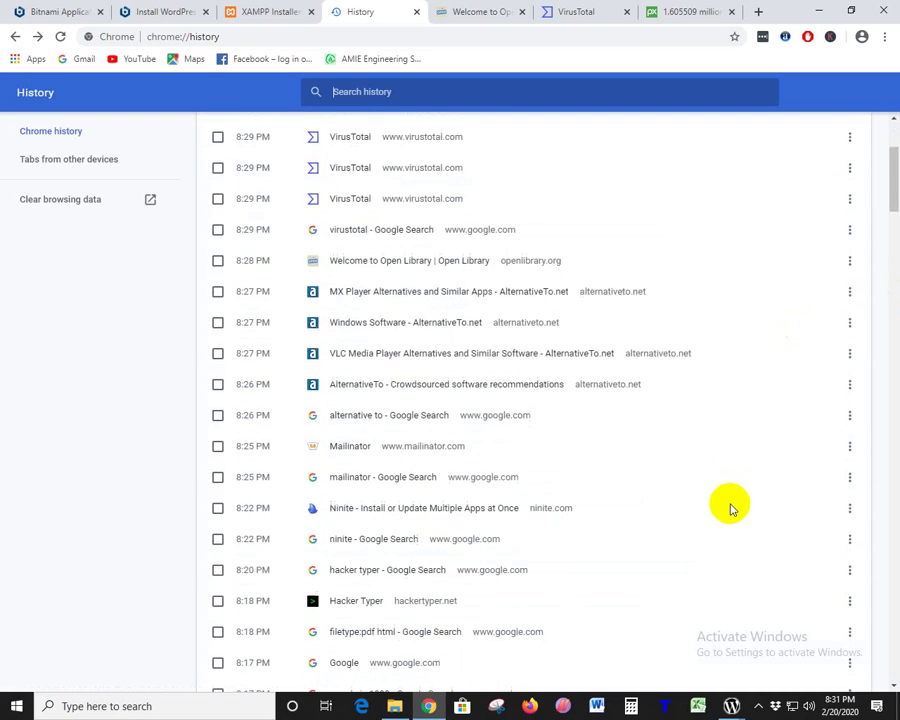
scroll(740, 527, "down", 20)
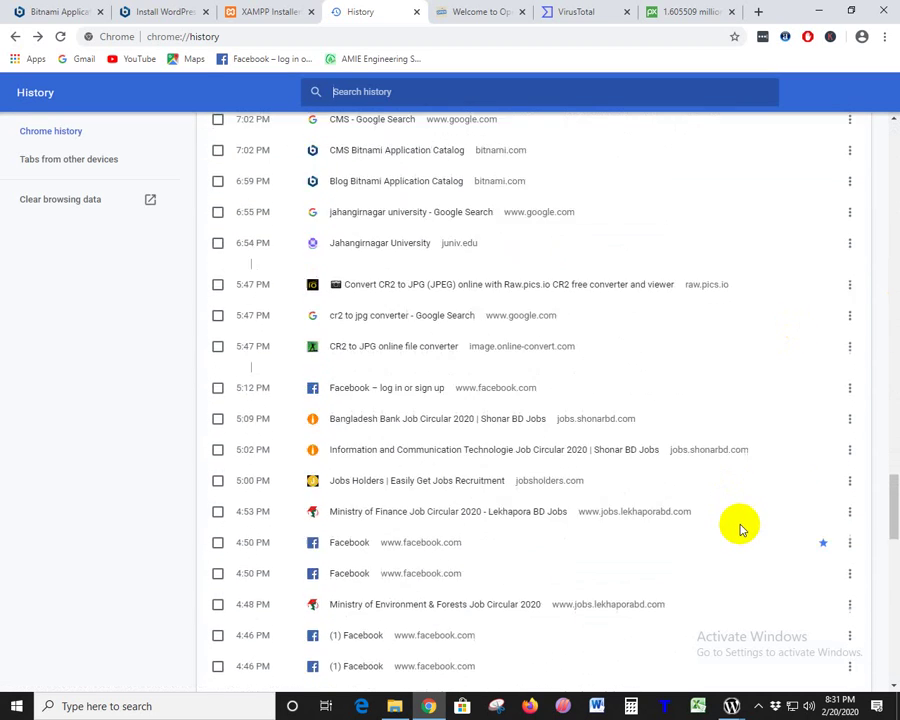
mouse_move(731, 706)
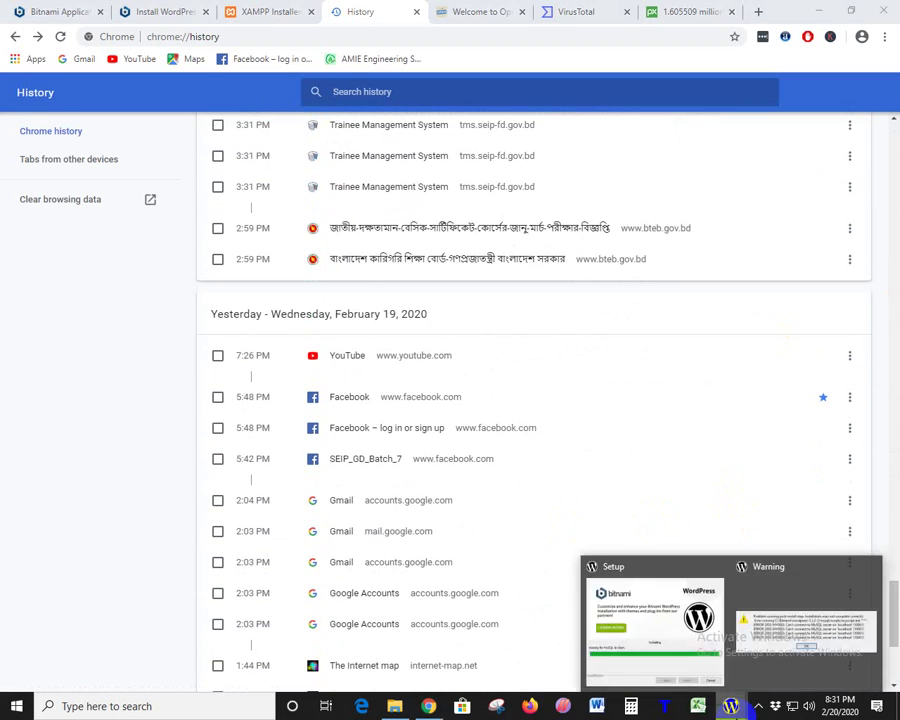
left_click(661, 622)
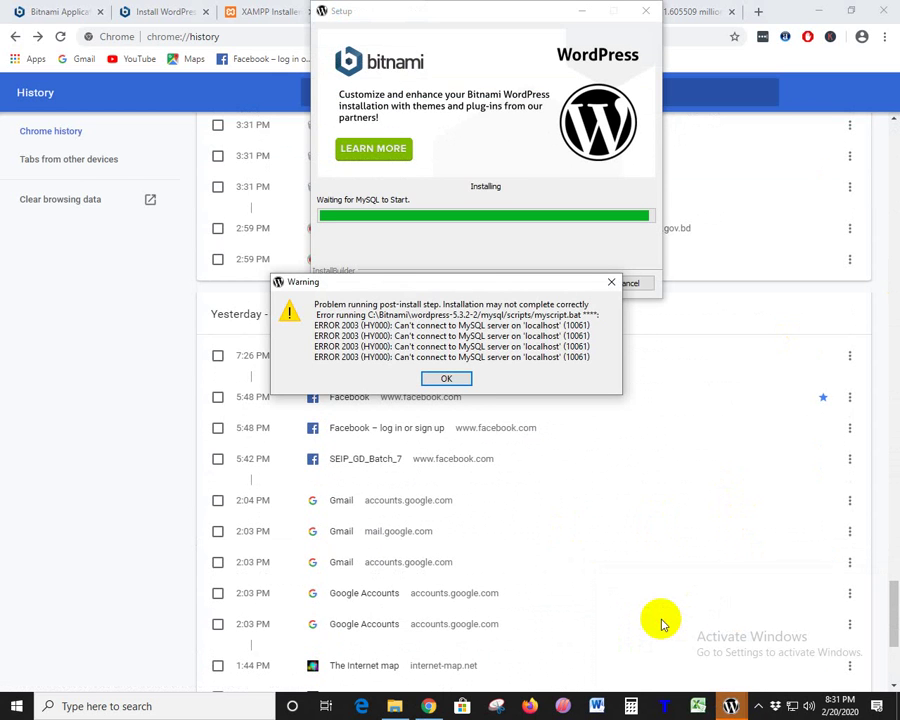
left_click(144, 362)
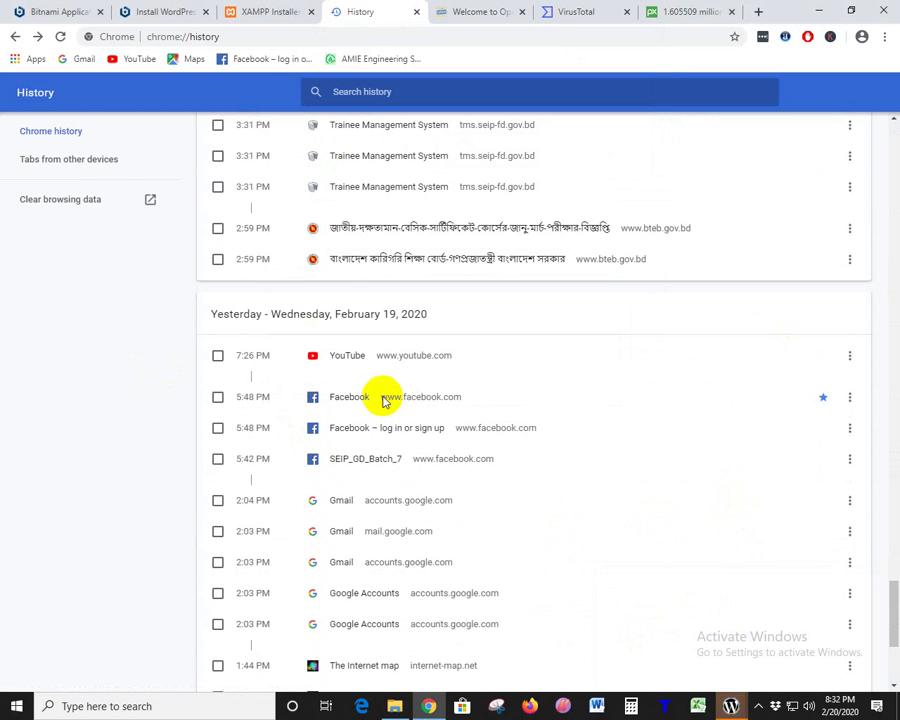
scroll(416, 393, "down", 3)
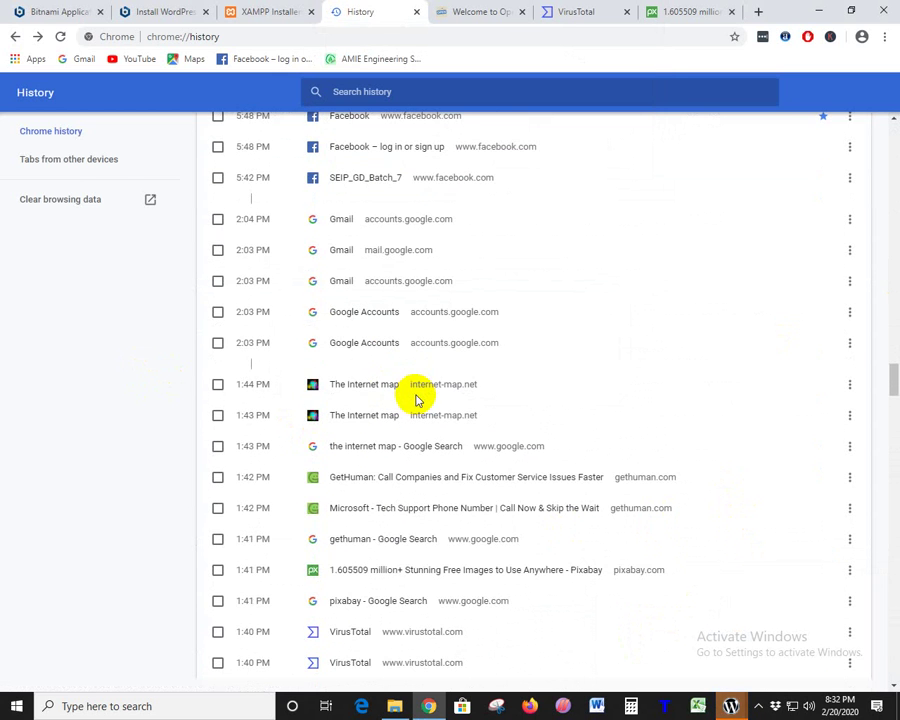
scroll(417, 398, "down", 1)
scroll(417, 398, "down", 1)
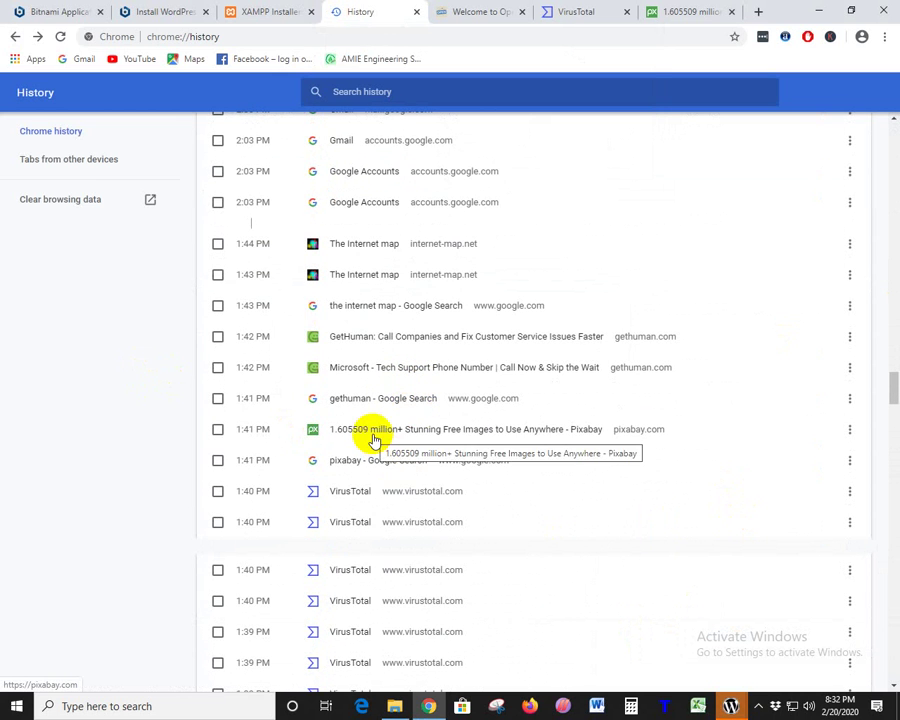
scroll(352, 482, "up", 1)
right_click(352, 478)
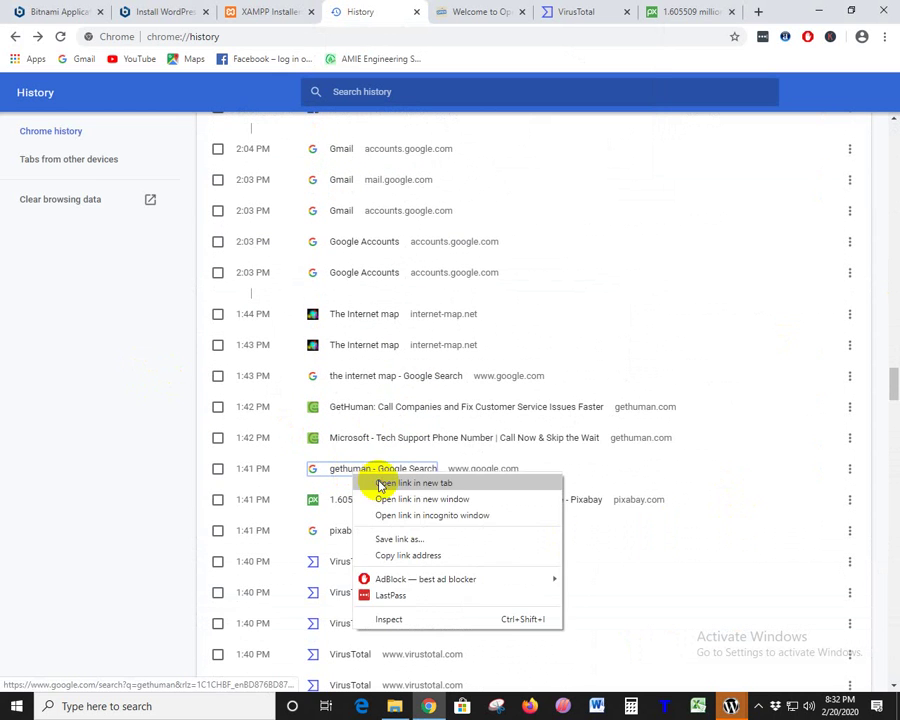
left_click(380, 481)
- Open GetHuman's homepage in a new tab from the gethuman search results
left_click(425, 13)
left_click(690, 12)
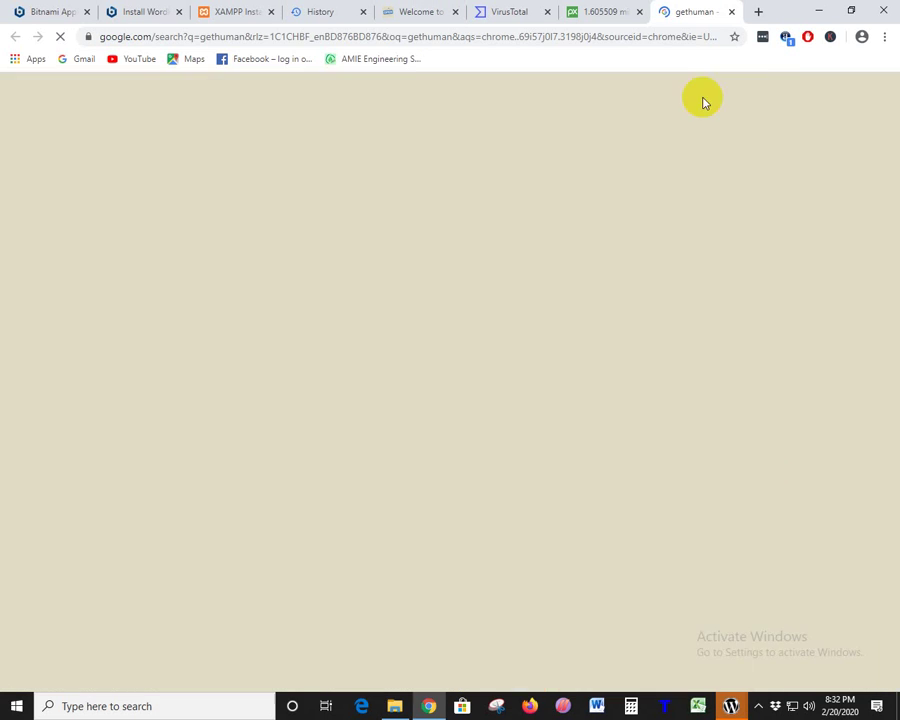
right_click(233, 217)
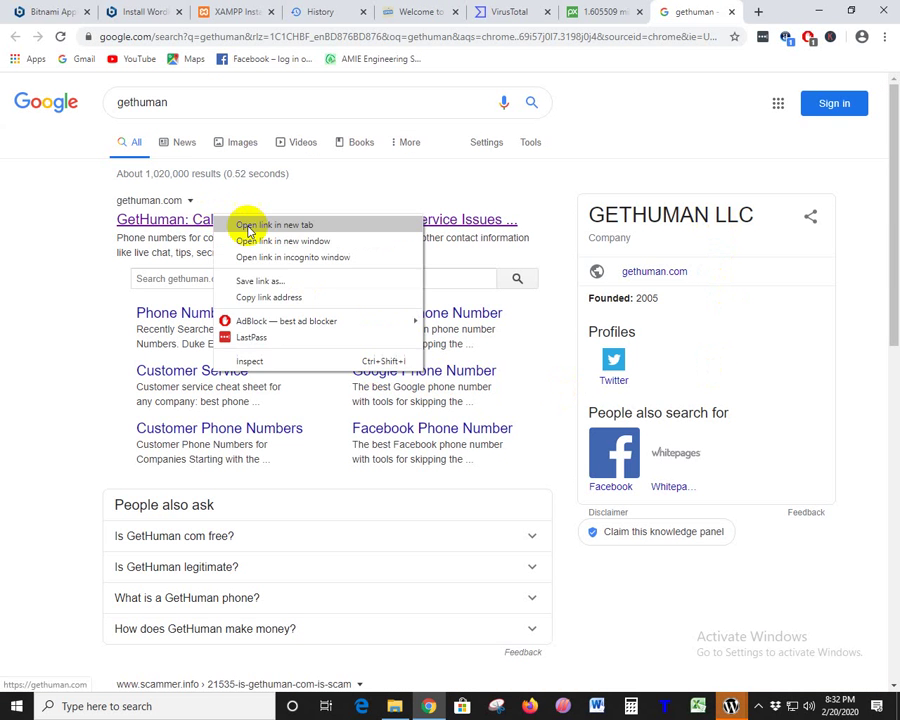
left_click(248, 225)
left_click(688, 14)
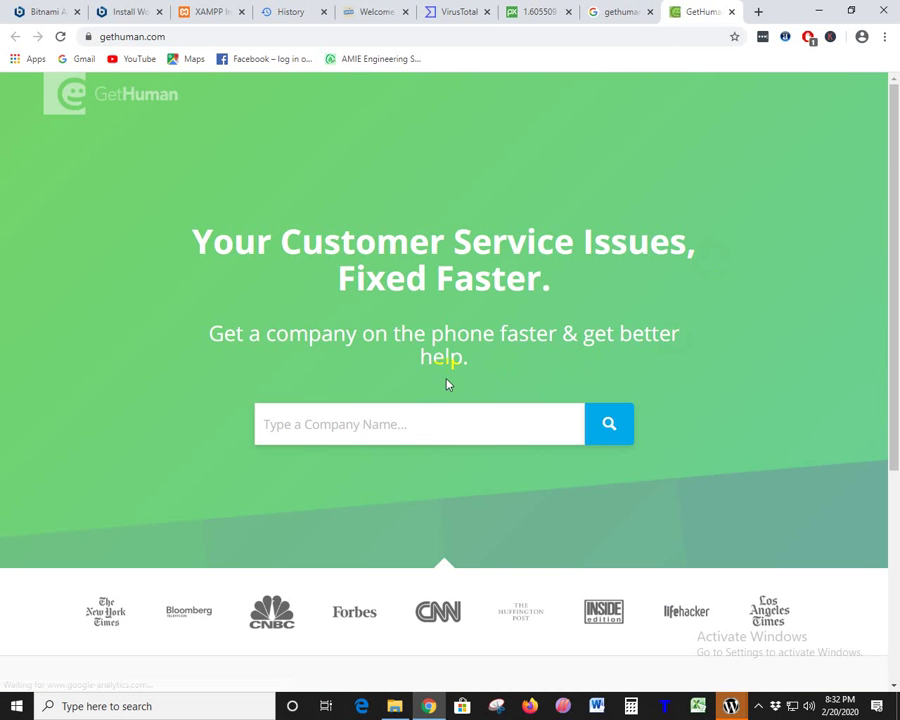
left_click(396, 417)
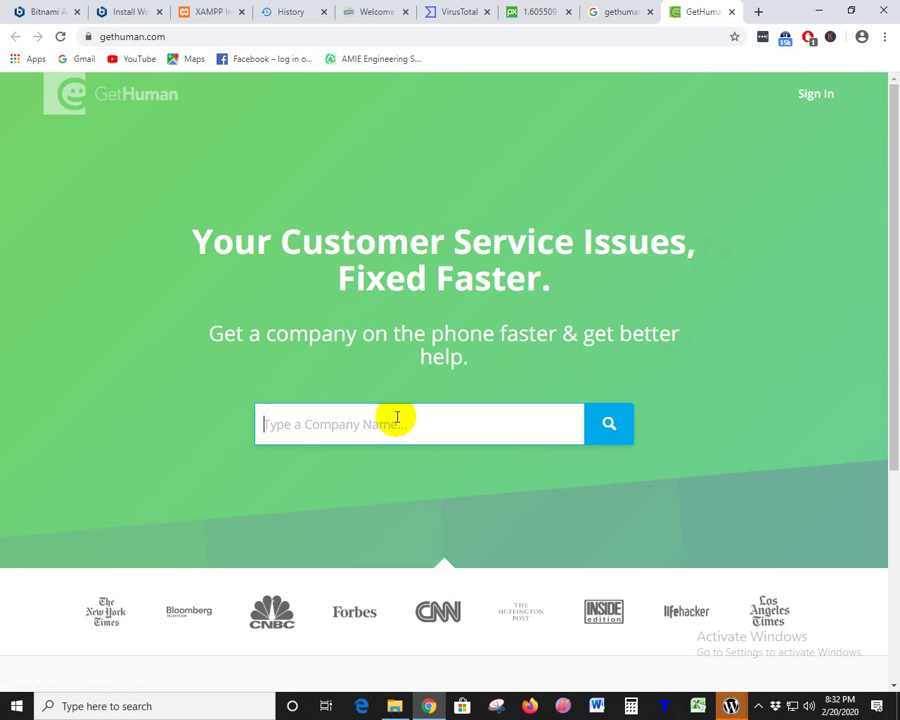
- Search GetHuman for Millennium Seating via 'm', then go back to the homepage
left_click(397, 418)
type("mi")
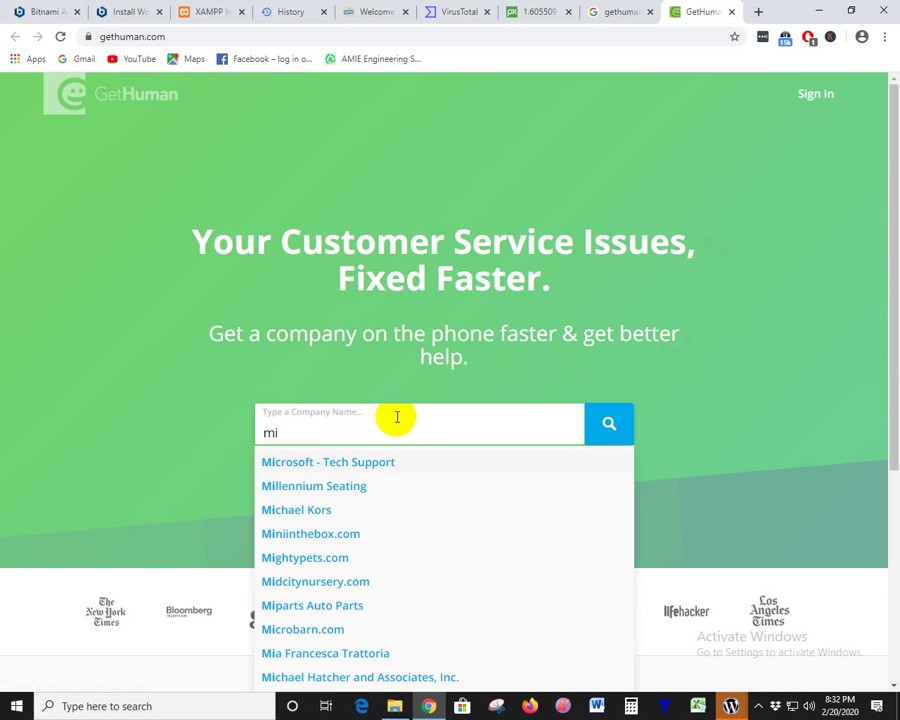
key("Return")
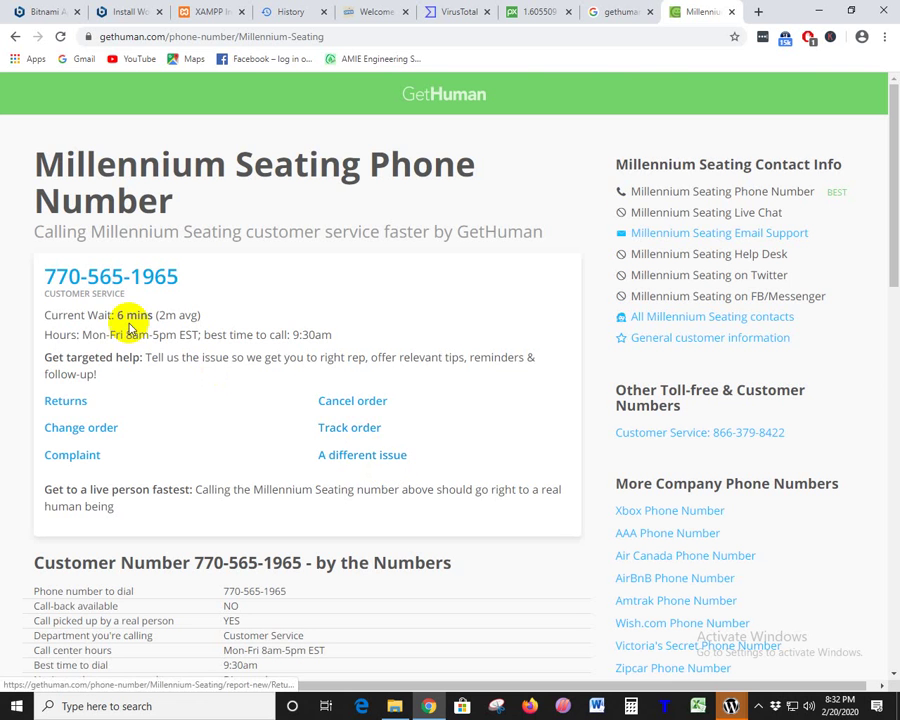
left_click(15, 36)
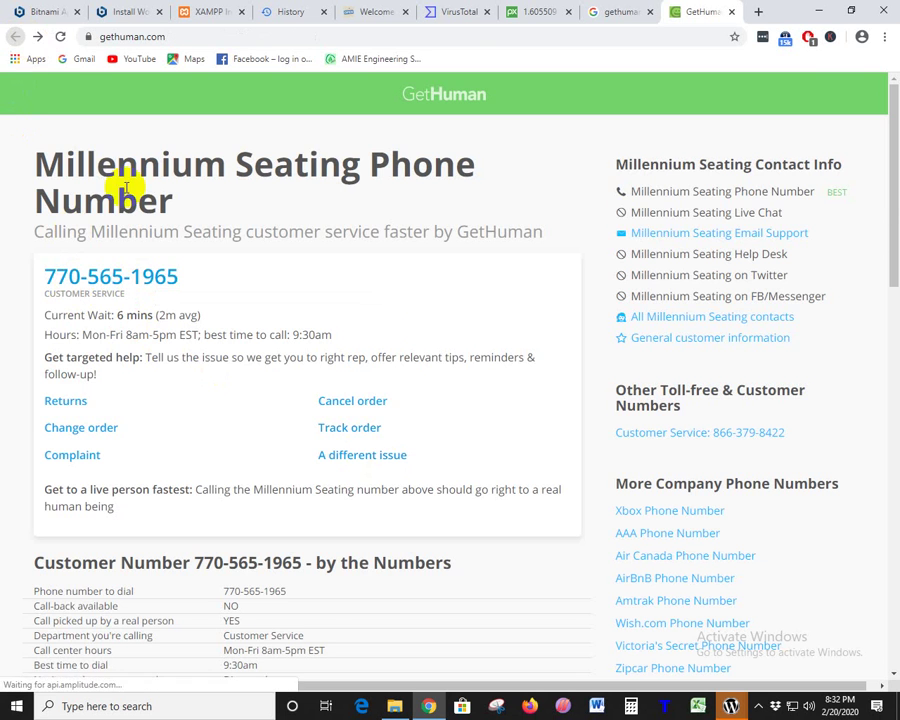
- Look up 'mic' to open Microsoft - Tech Support and highlight its 41 mins wait
left_click(366, 420)
type("m")
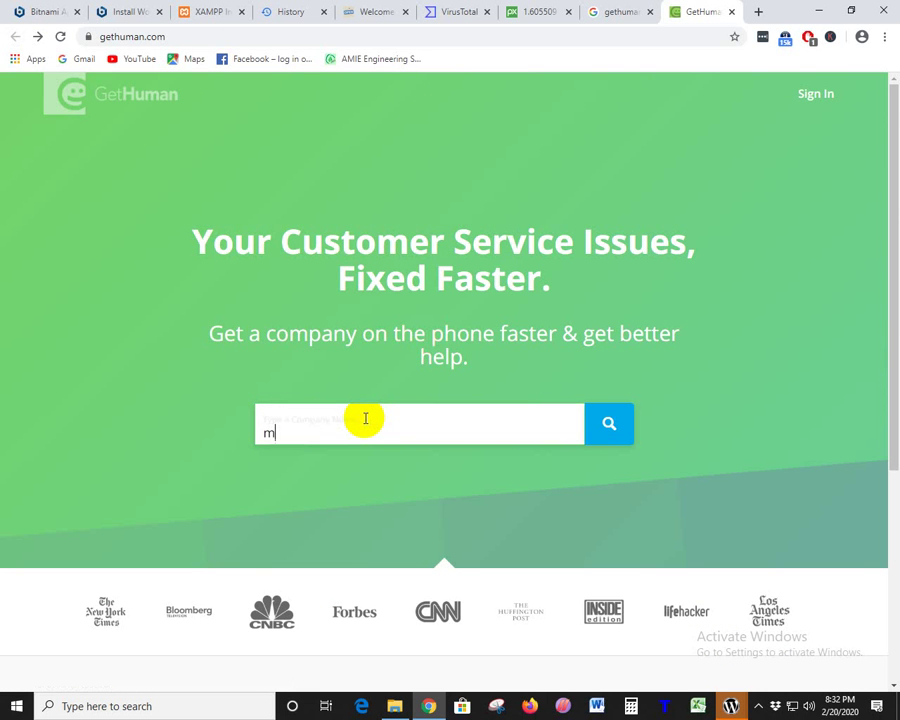
type("ic")
left_click(336, 464)
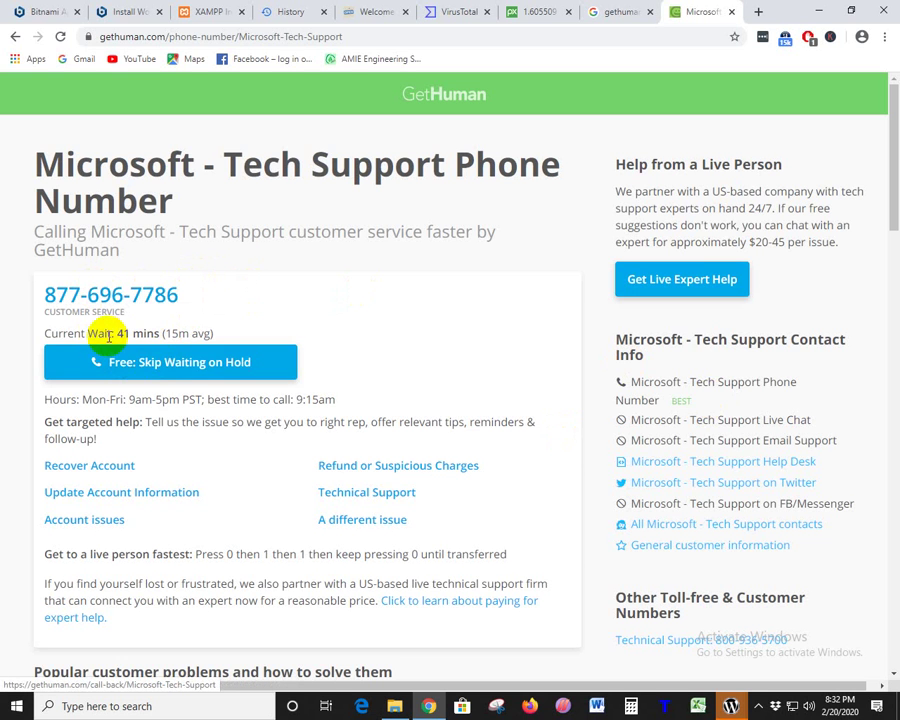
left_click(137, 333)
left_click_drag(137, 333, 389, 333)
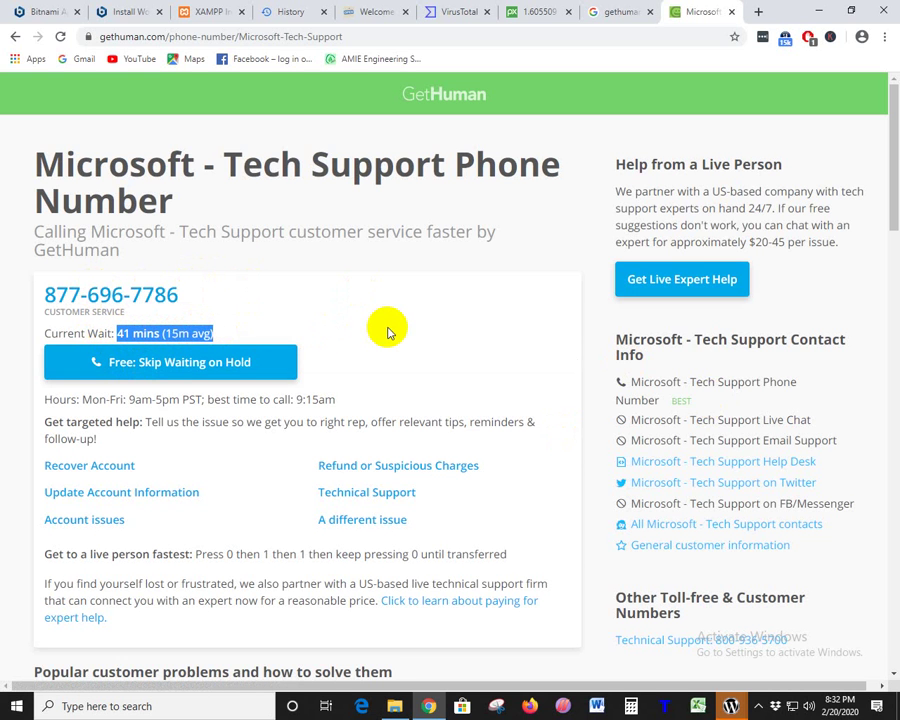
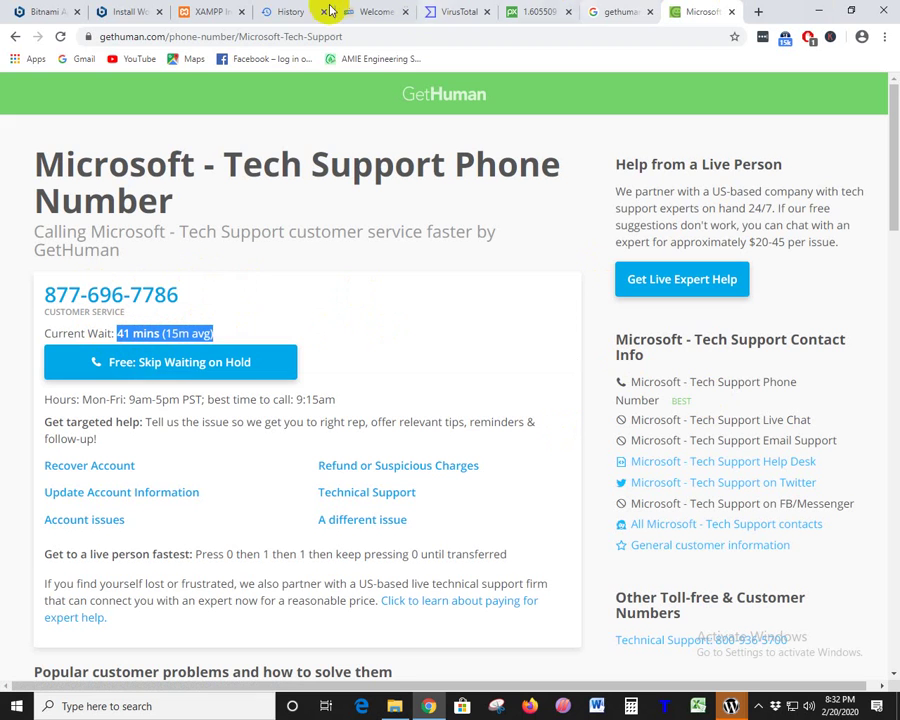
- Clear the highlighted wait-time text and switch to Chrome's history list
left_click(511, 176)
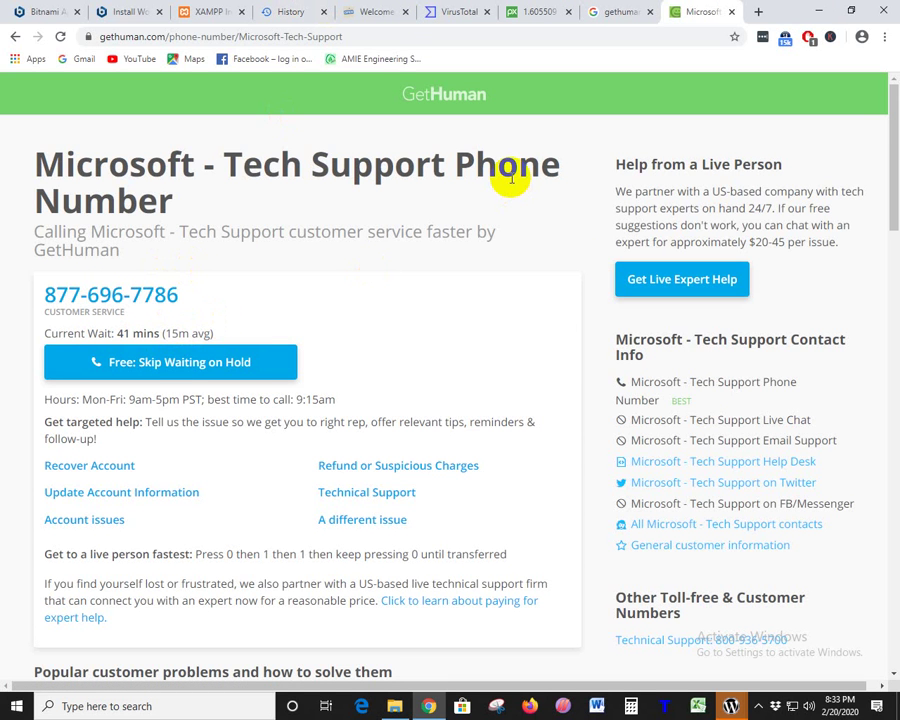
left_click(268, 13)
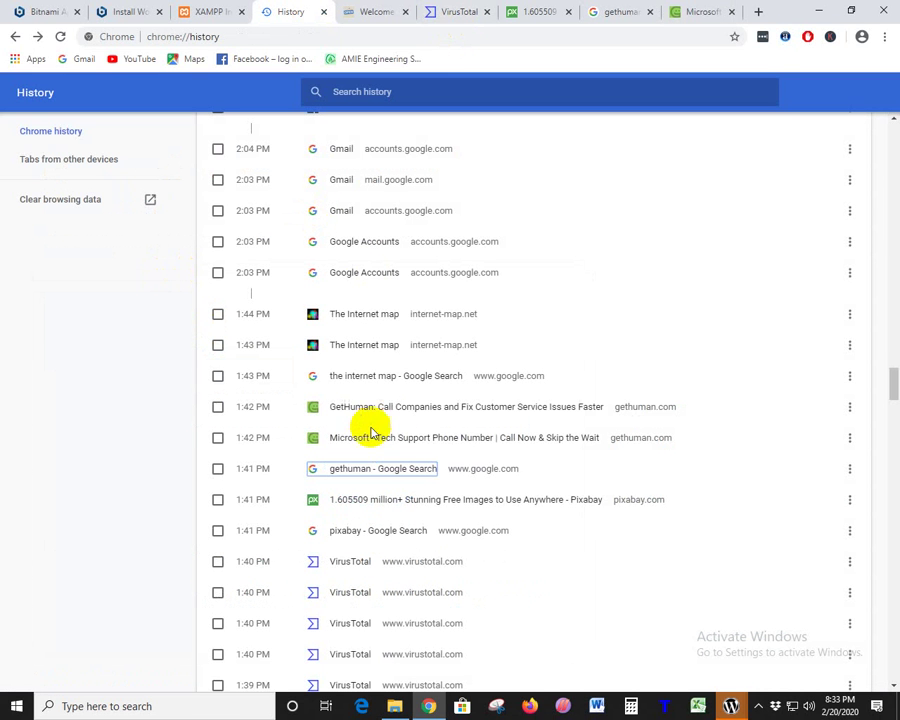
- Open The Internet Map search from history in a new tab and dismiss its About panel
right_click(350, 385)
left_click(368, 388)
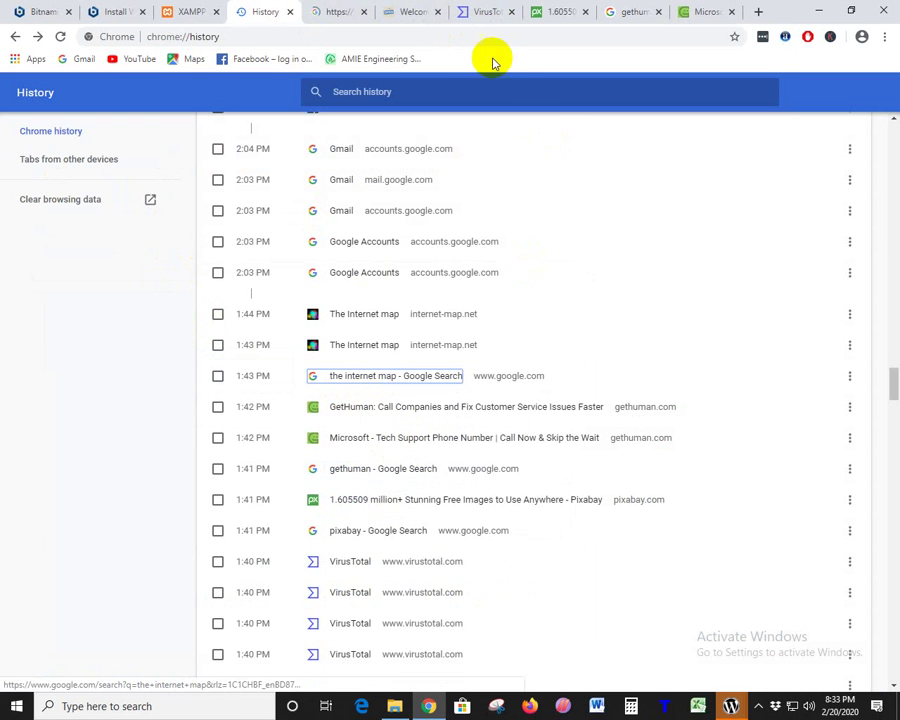
left_click(338, 14)
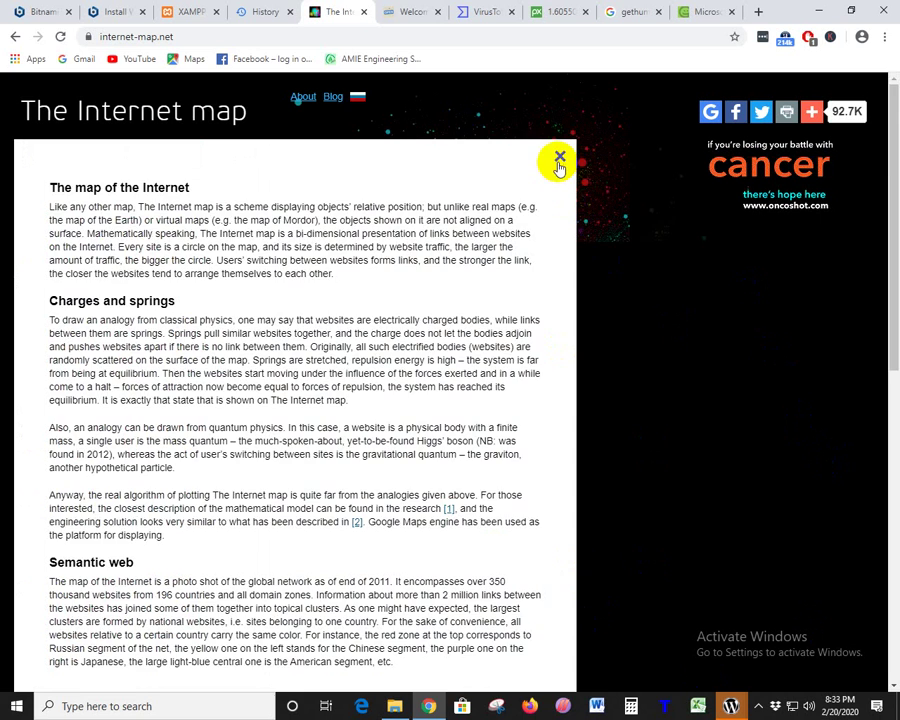
left_click(560, 158)
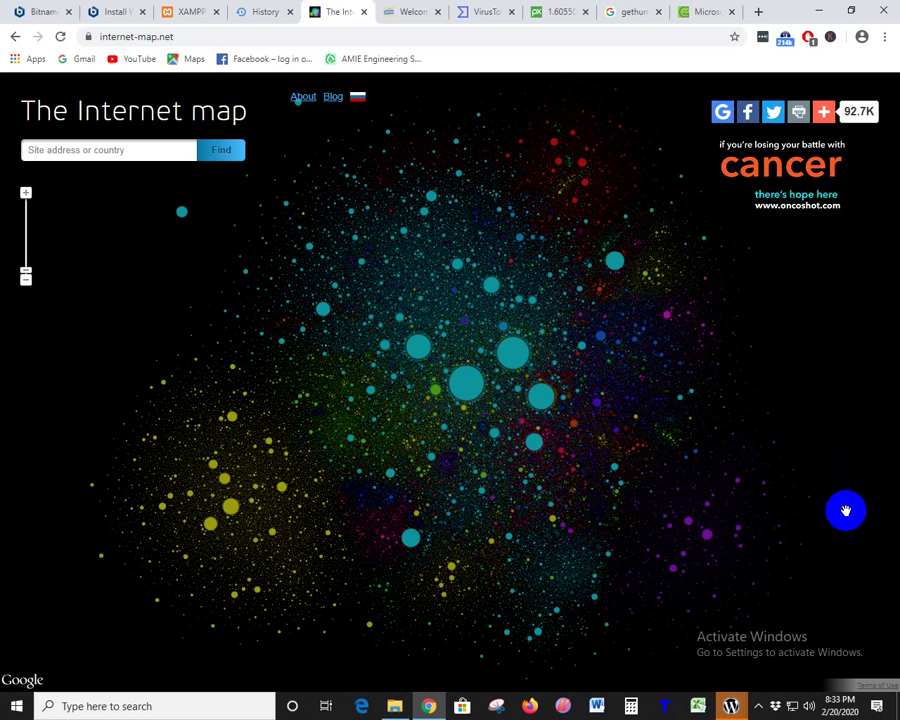
- View google.com's details, then zoom and pan to yahoo.com, bing.com and paypal.com
left_click(463, 395)
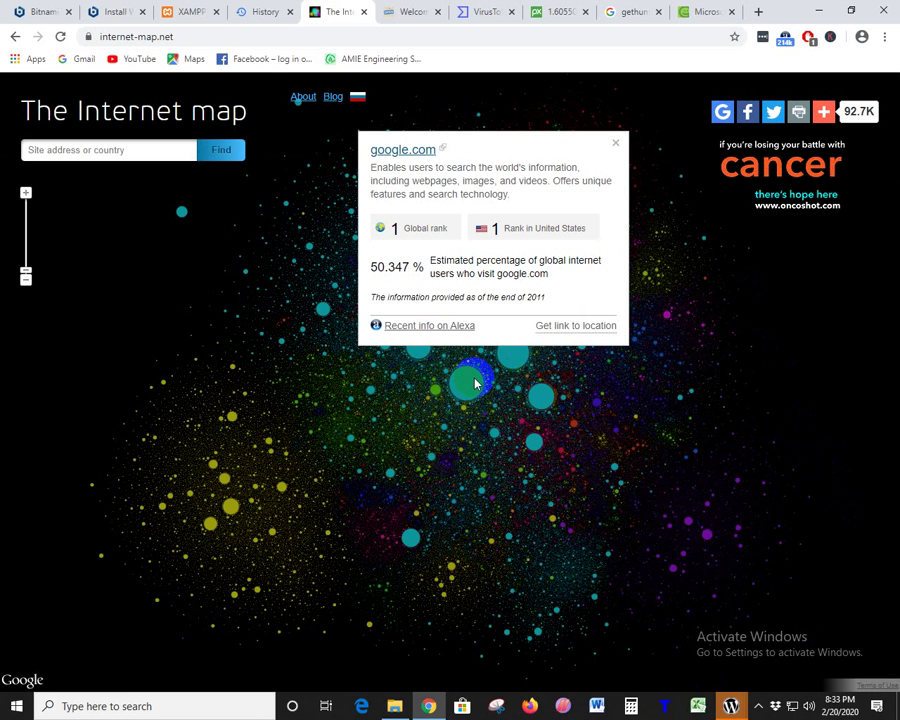
left_click(617, 146)
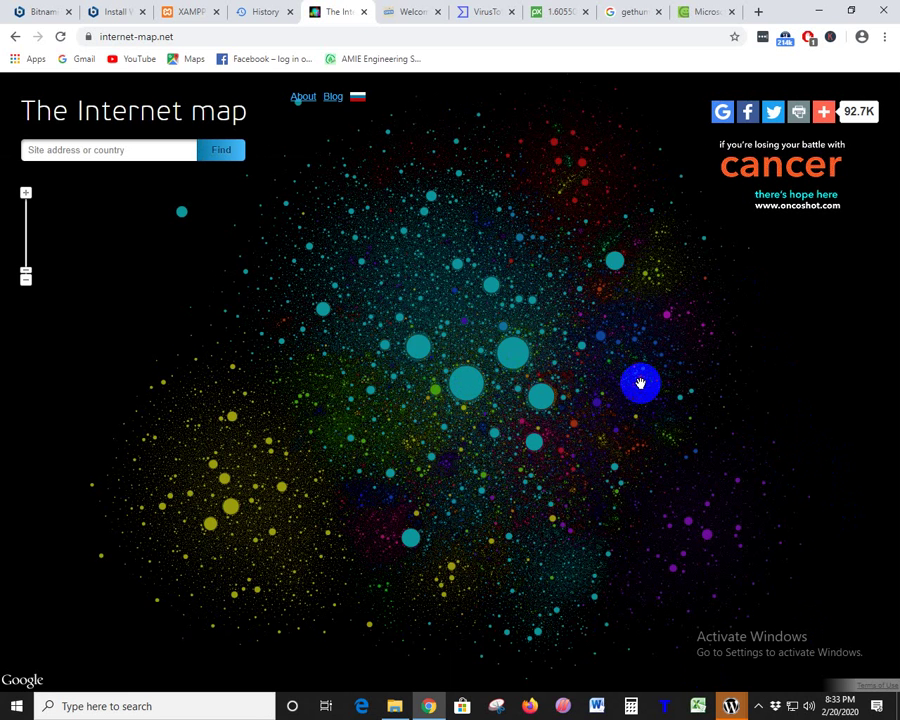
scroll(590, 470, "up", 5)
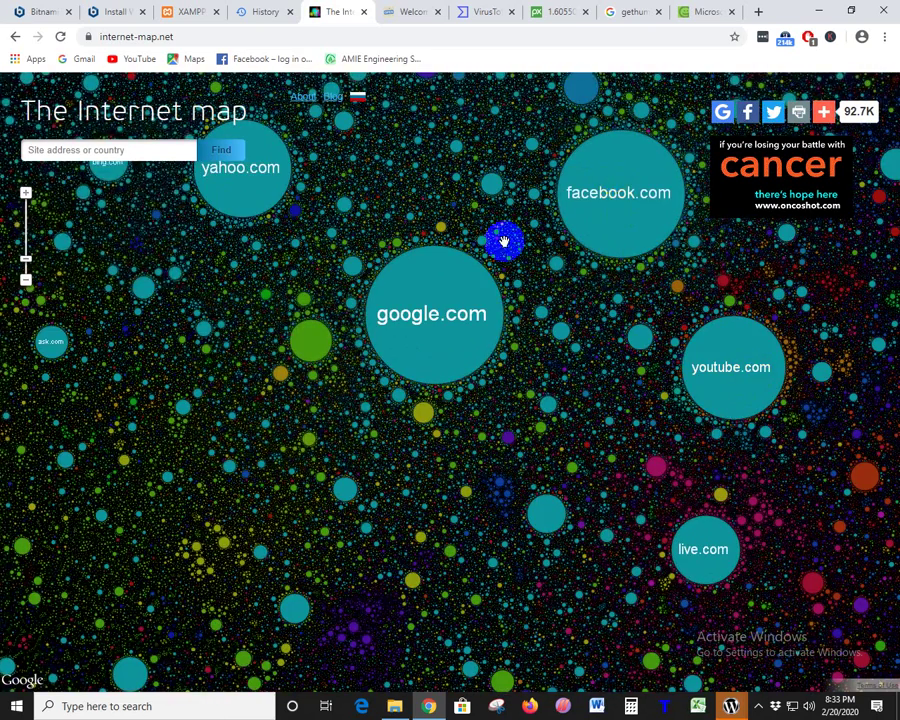
left_click_drag(504, 241, 638, 402)
scroll(377, 416, "up", 2)
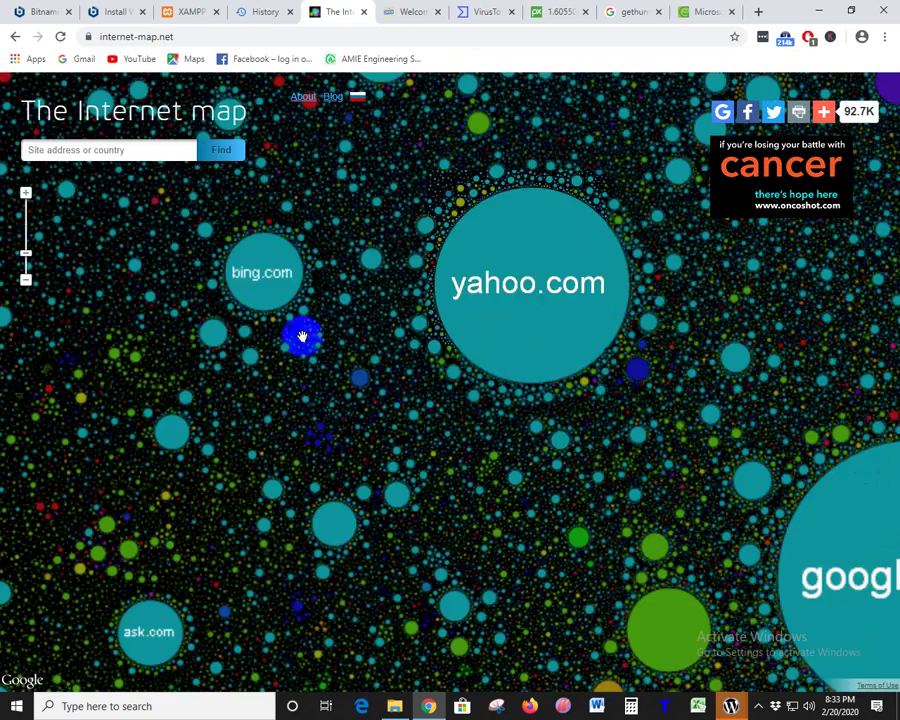
left_click_drag(301, 336, 446, 422)
left_click_drag(460, 359, 441, 453)
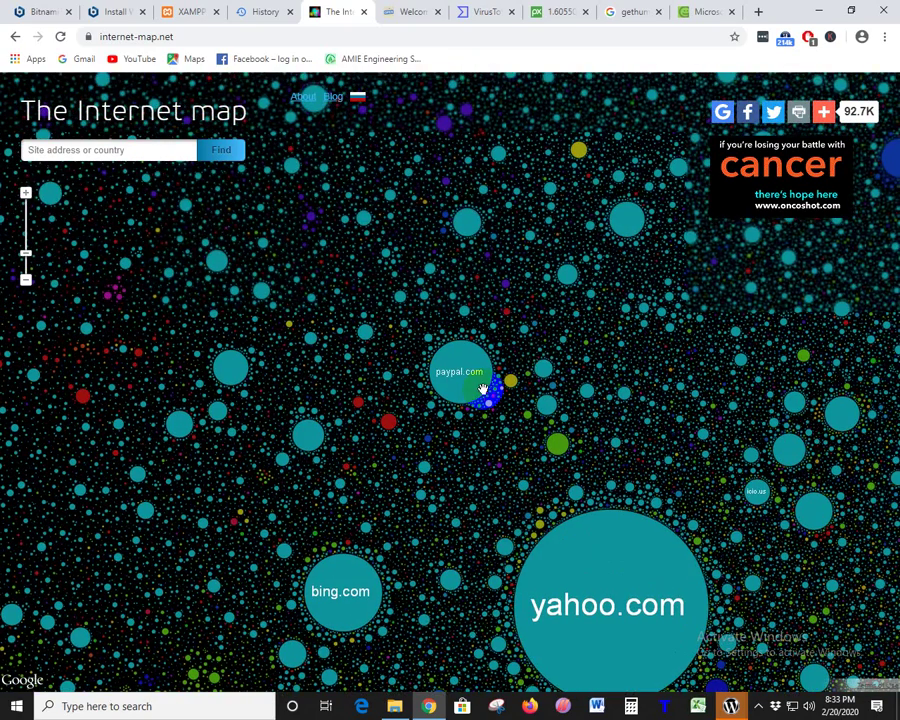
- Search the map for bangladesh and jump to the google.com.bd site
left_click(99, 151)
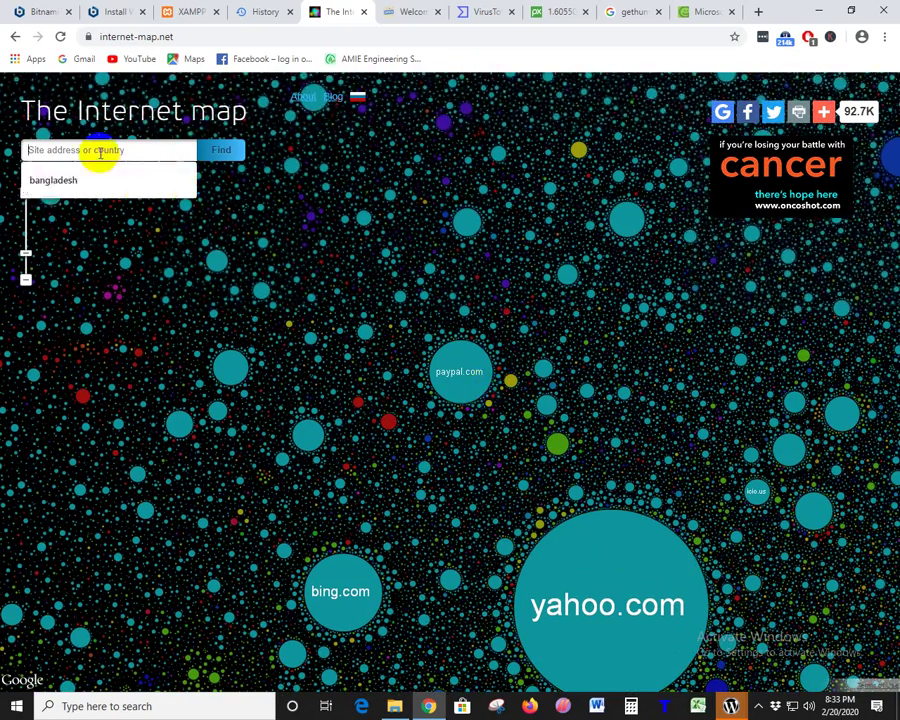
left_click(86, 178)
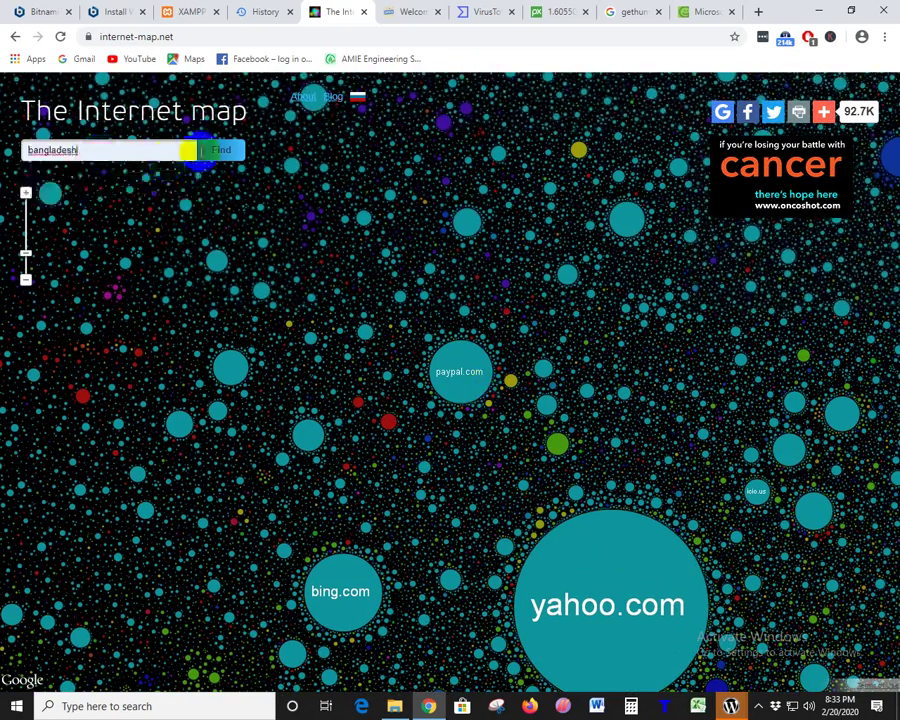
left_click(393, 290)
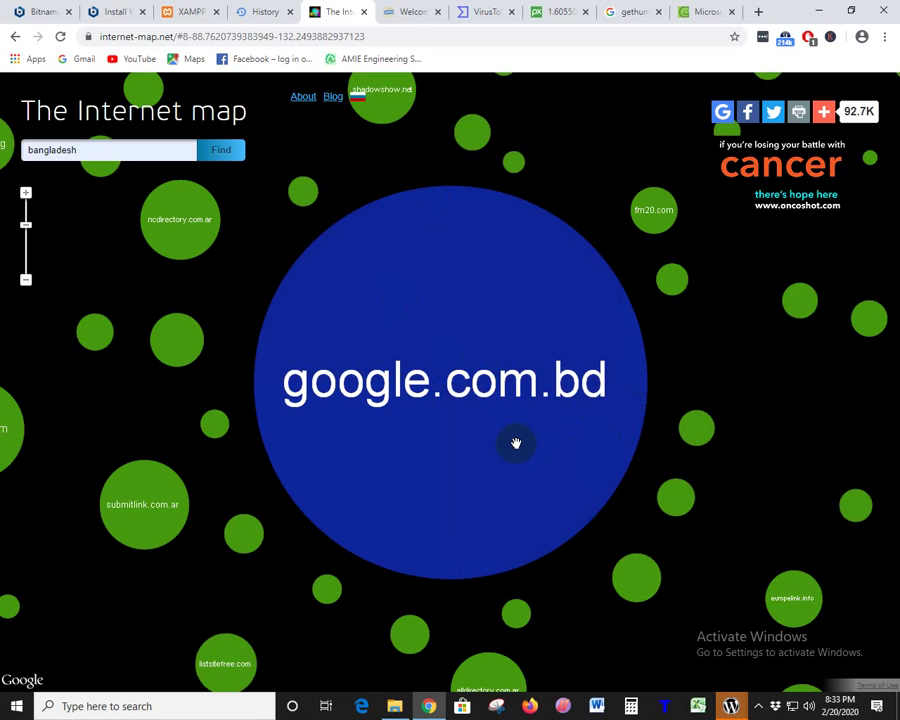
scroll(516, 443, "down", 1)
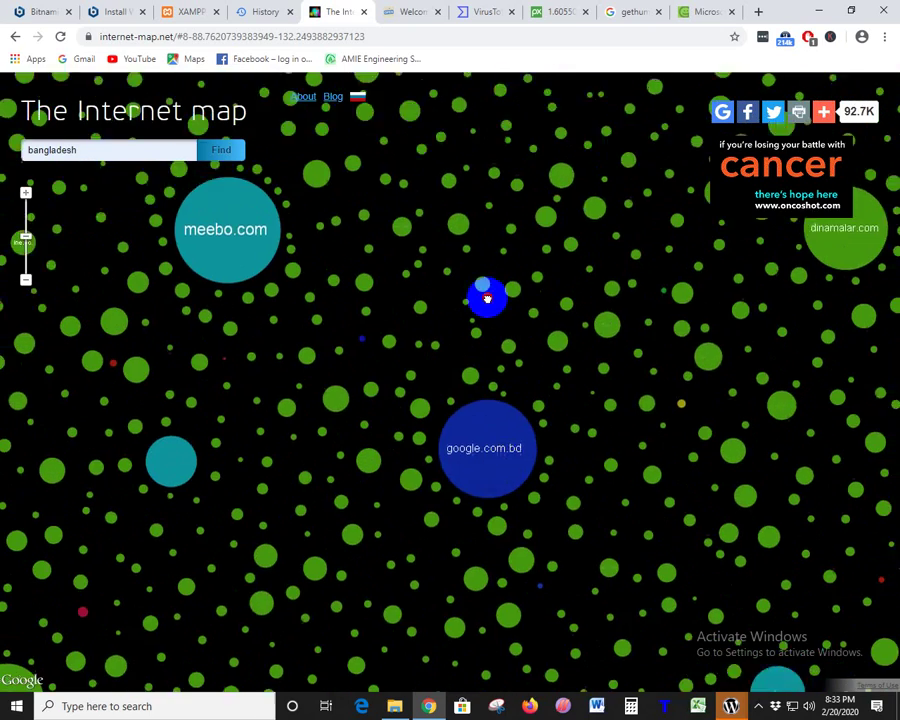
- Pan around nearby sites like zedo.com, wimp.com, elyrics.net and 91.com, then return to history
left_click_drag(491, 346, 325, 555)
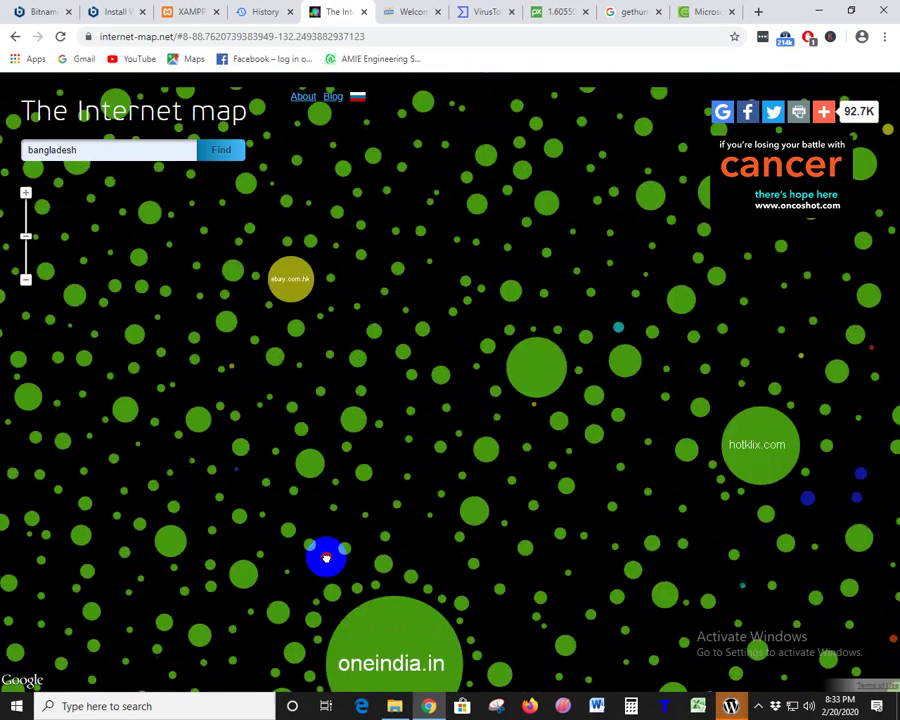
left_click_drag(458, 412, 494, 294)
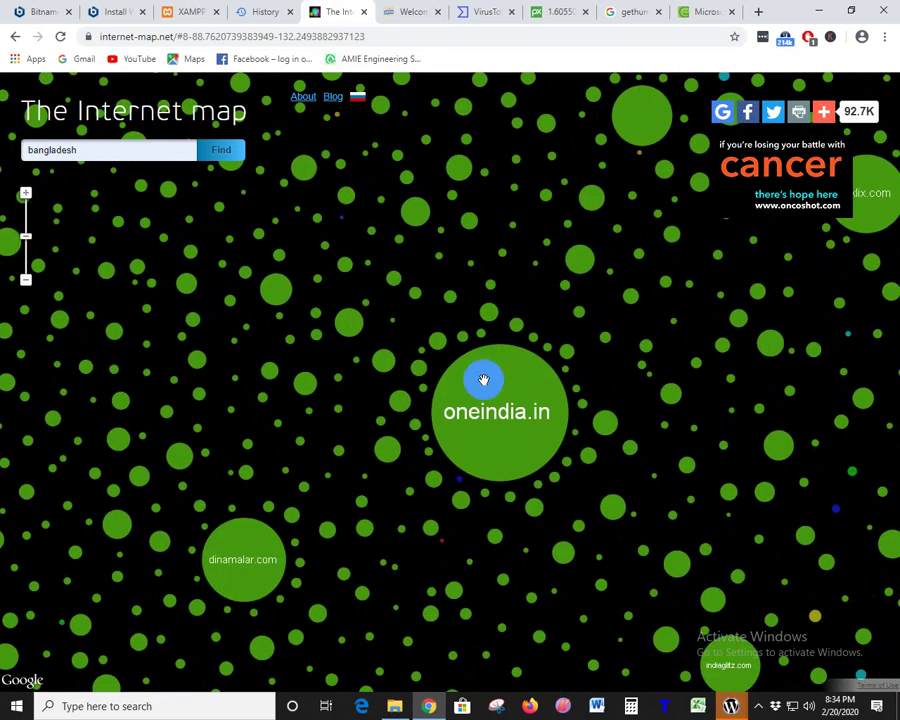
left_click_drag(492, 380, 455, 300)
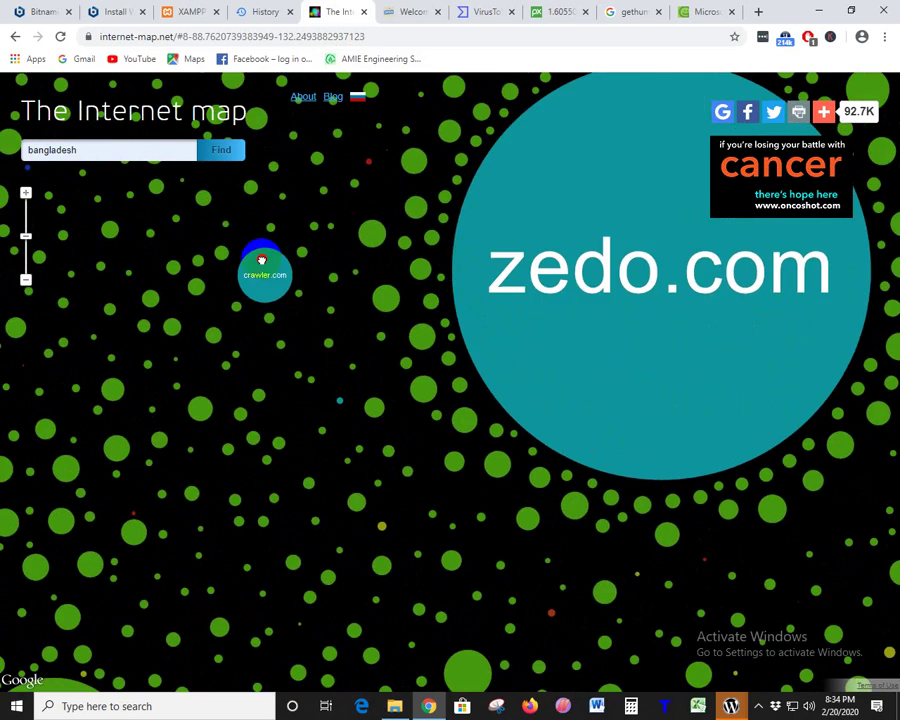
left_click_drag(261, 261, 425, 156)
left_click_drag(500, 368, 439, 264)
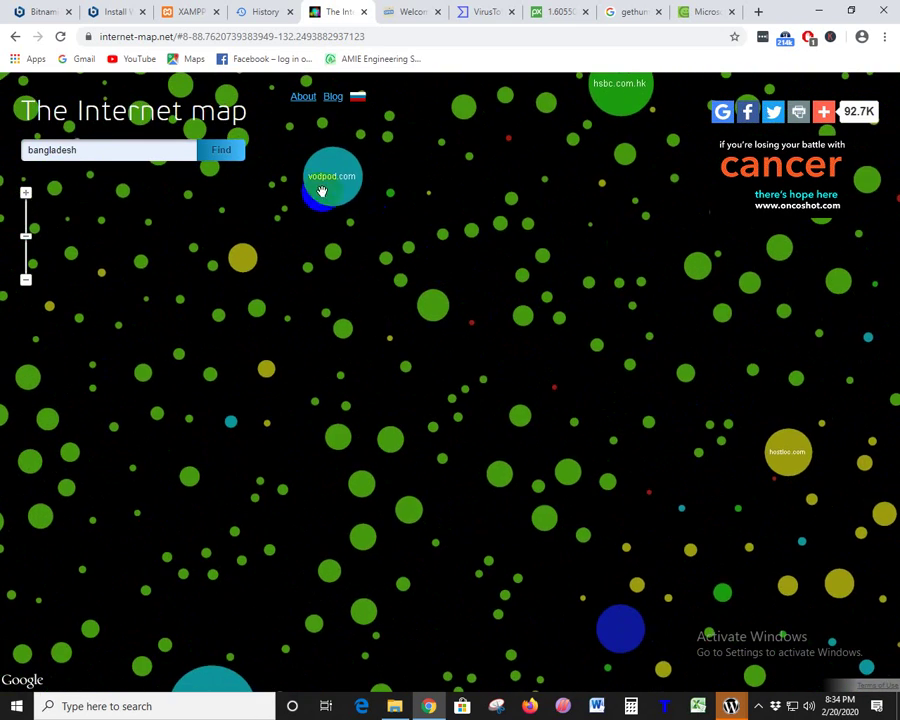
left_click_drag(366, 368, 493, 240)
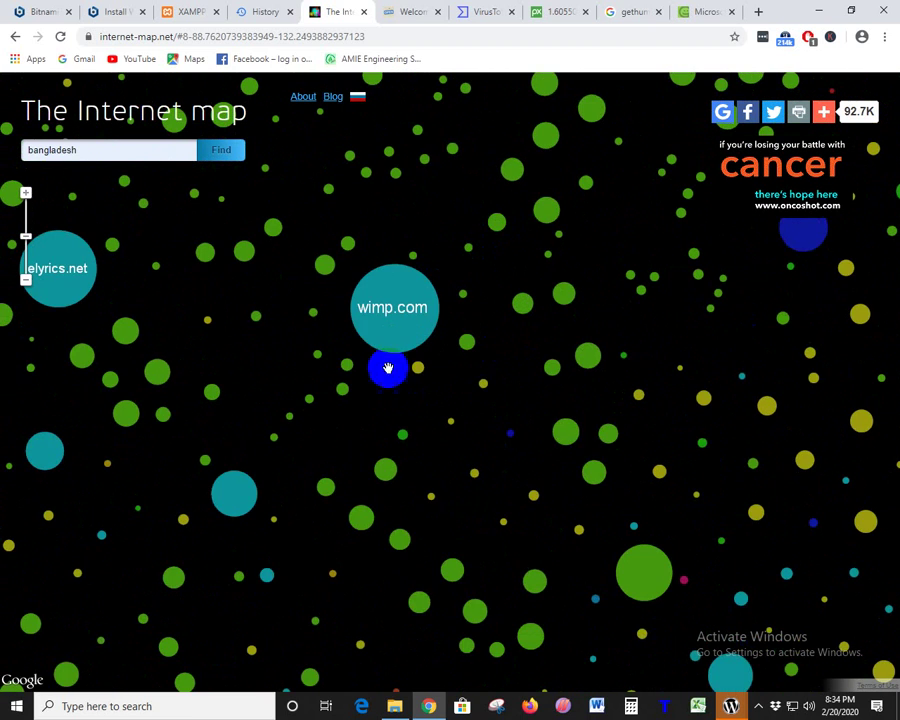
left_click_drag(314, 432, 494, 278)
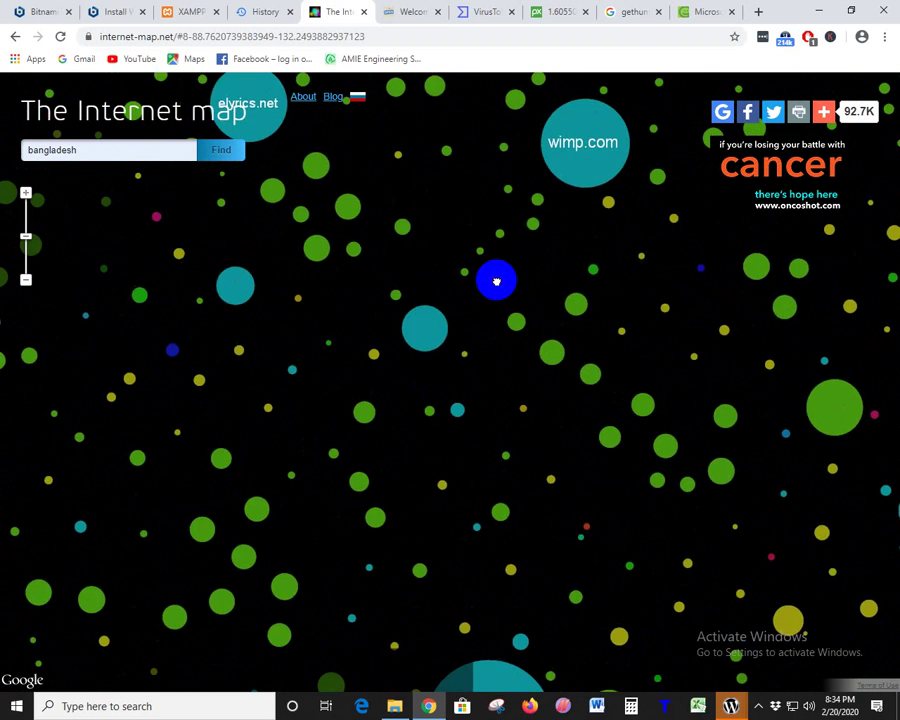
left_click_drag(362, 240, 426, 342)
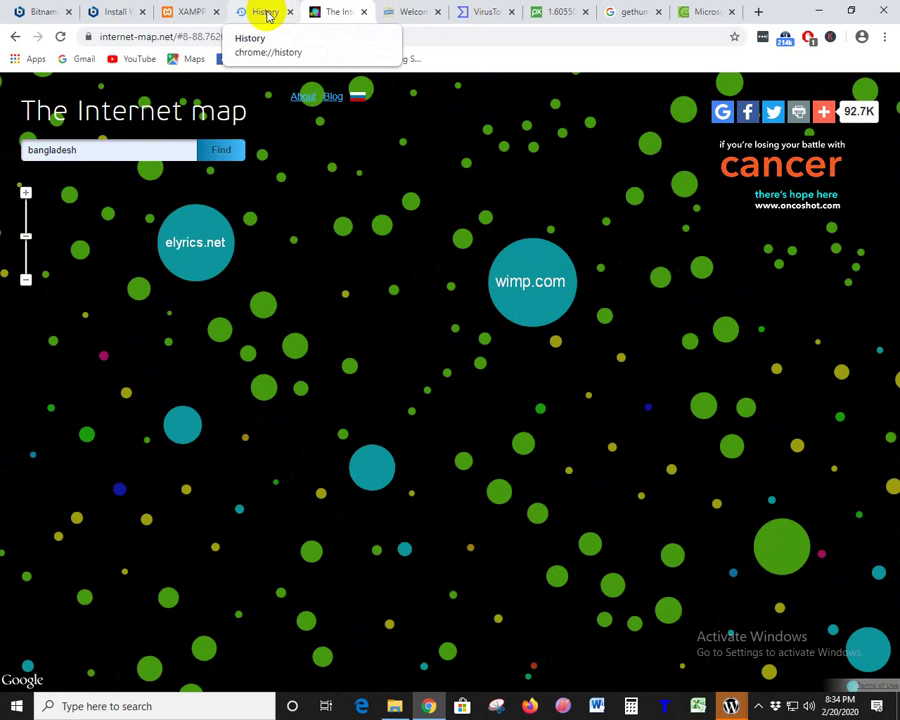
left_click_drag(410, 262, 190, 196)
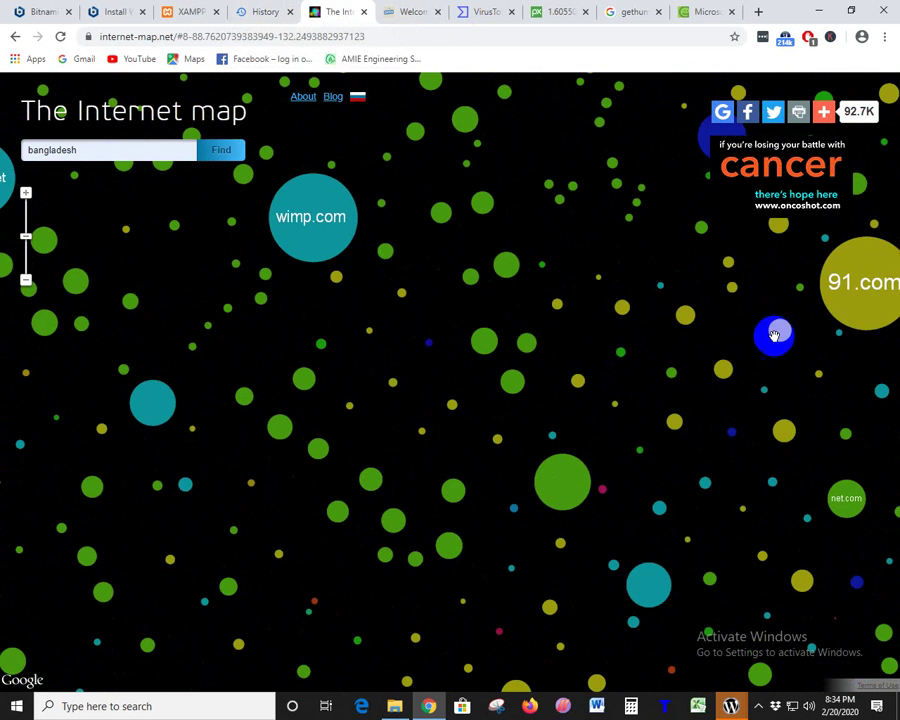
left_click_drag(774, 330, 531, 347)
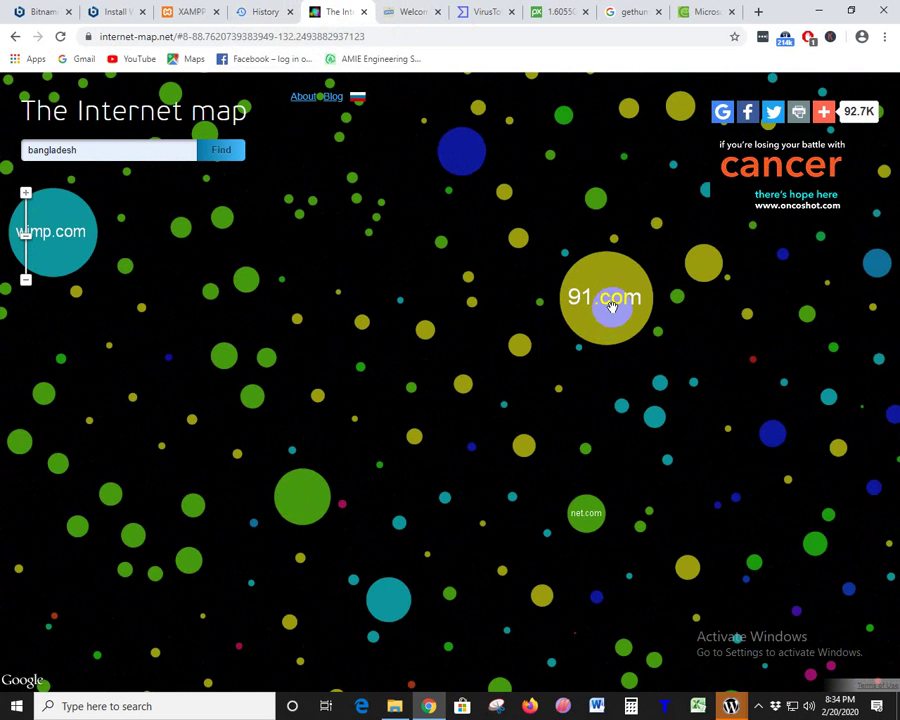
left_click(265, 11)
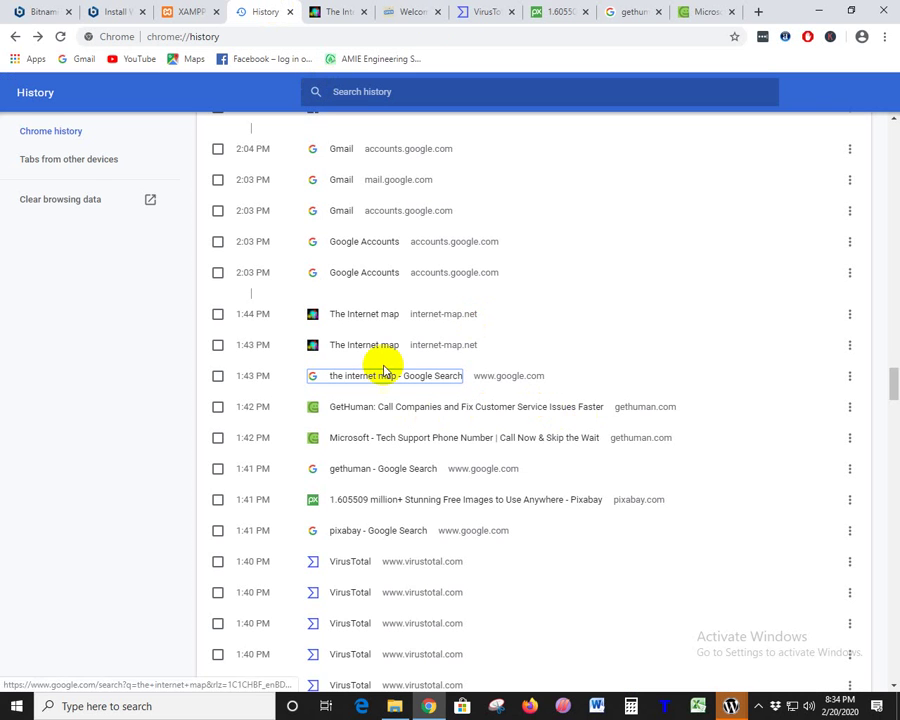
- Close the history, Internet Map and other extra tabs, keeping Bitnami, Install WordPress and XAMPP
scroll(385, 288, "up", 1)
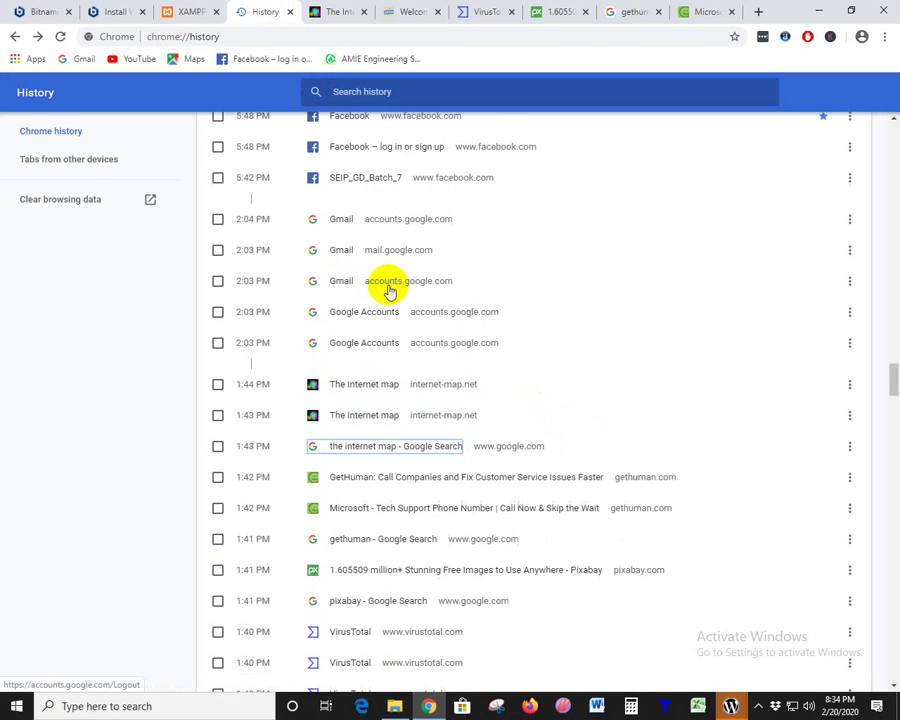
scroll(385, 310, "up", 1)
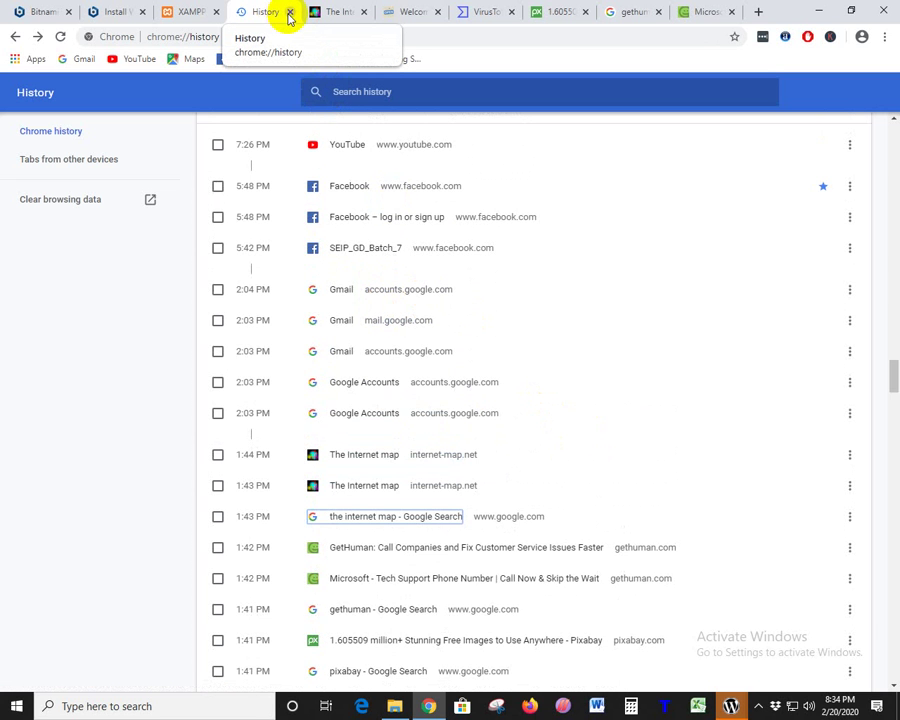
left_click(293, 13)
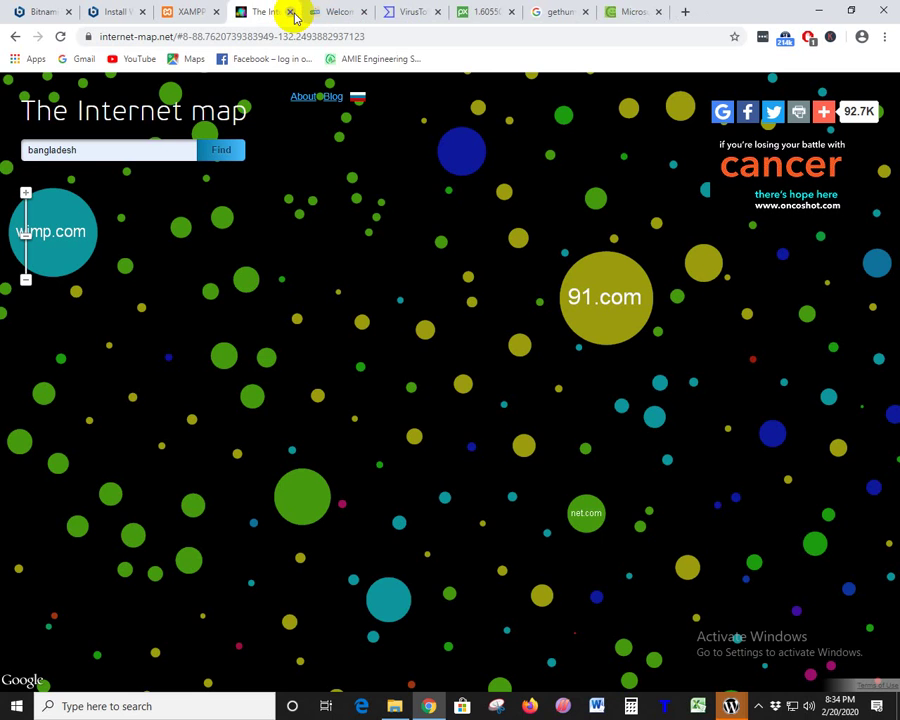
left_click(293, 13)
left_click(293, 13)
left_click(293, 13)
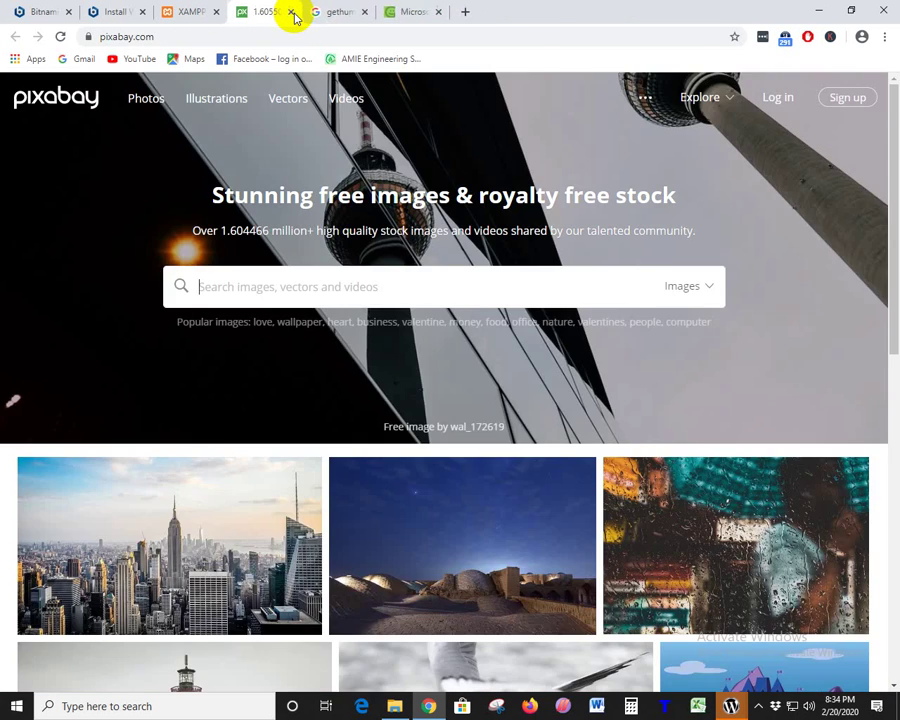
left_click(293, 13)
left_click(293, 13)
left_click(293, 13)
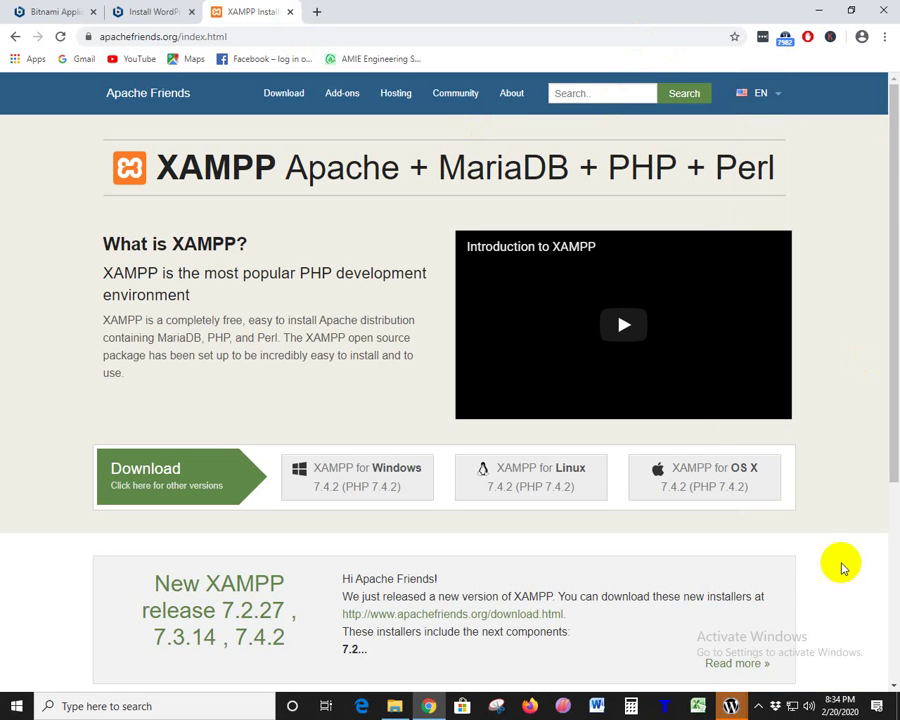
- Dismiss the MySQL warning, bring the Bitnami installer forward, minimize Chrome and open This PC
mouse_move(731, 706)
left_click(748, 655)
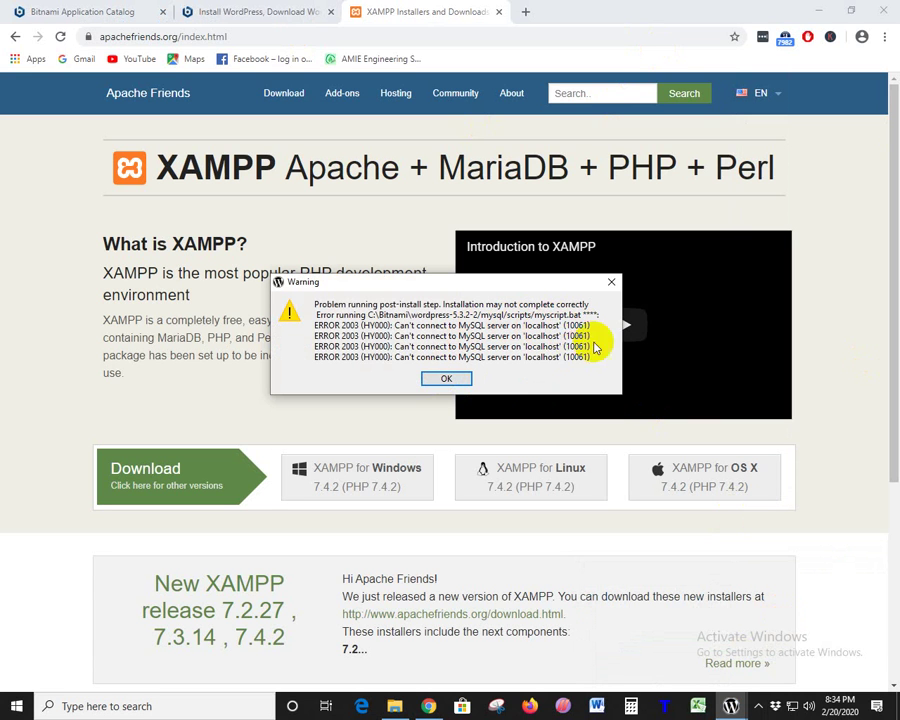
left_click(440, 378)
left_click(731, 706)
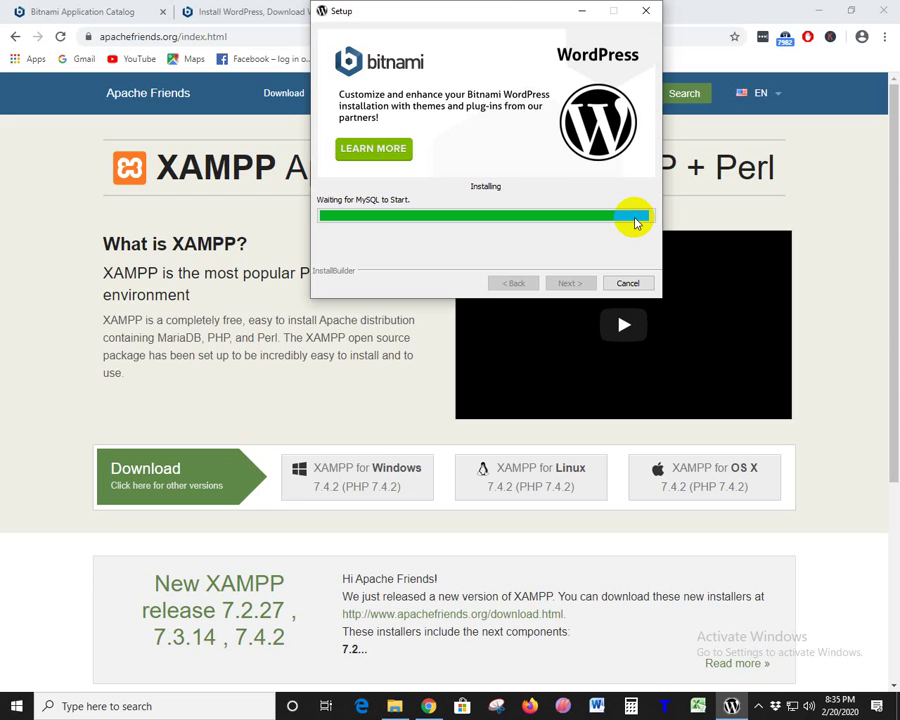
left_click(818, 11)
double_click(26, 76)
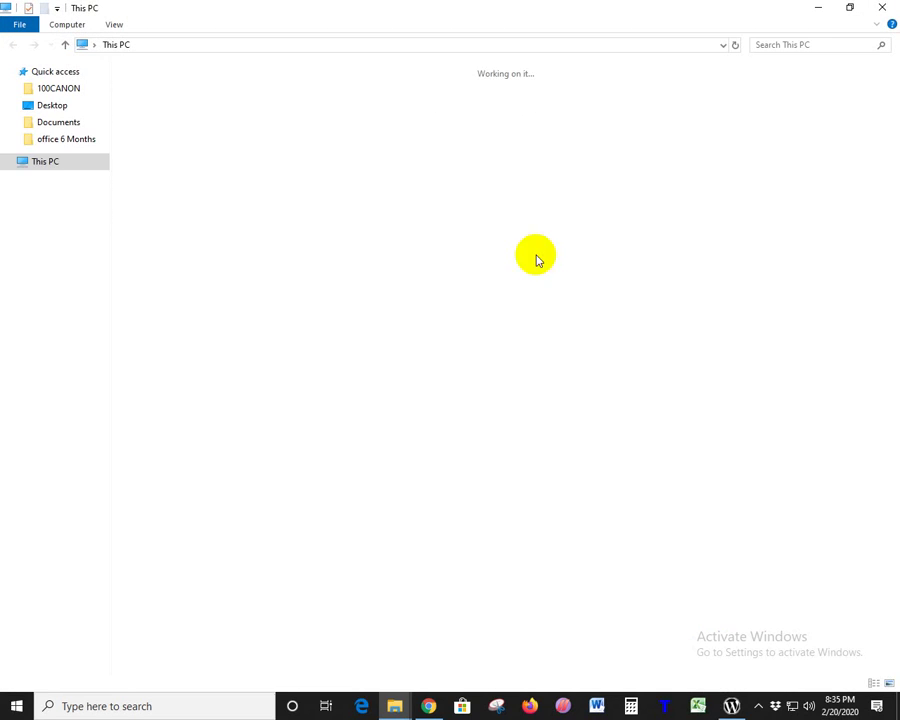
- Browse F:\Freelancing-27\Evening\20-2-2020 Wordpress into the Auto Setup folder
double_click(745, 205)
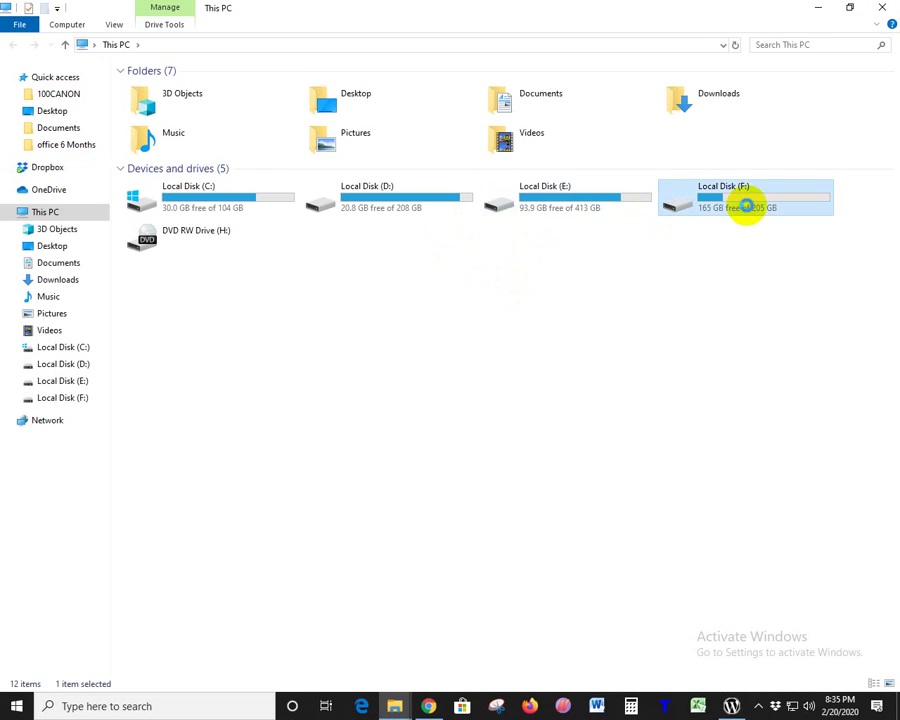
double_click(143, 207)
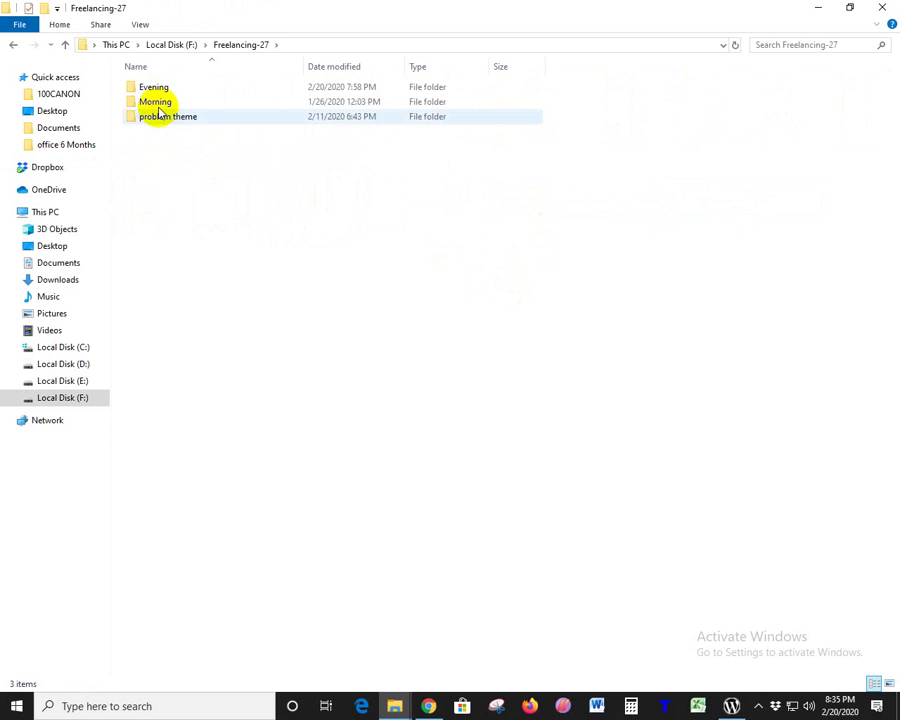
left_click(157, 104)
double_click(157, 104)
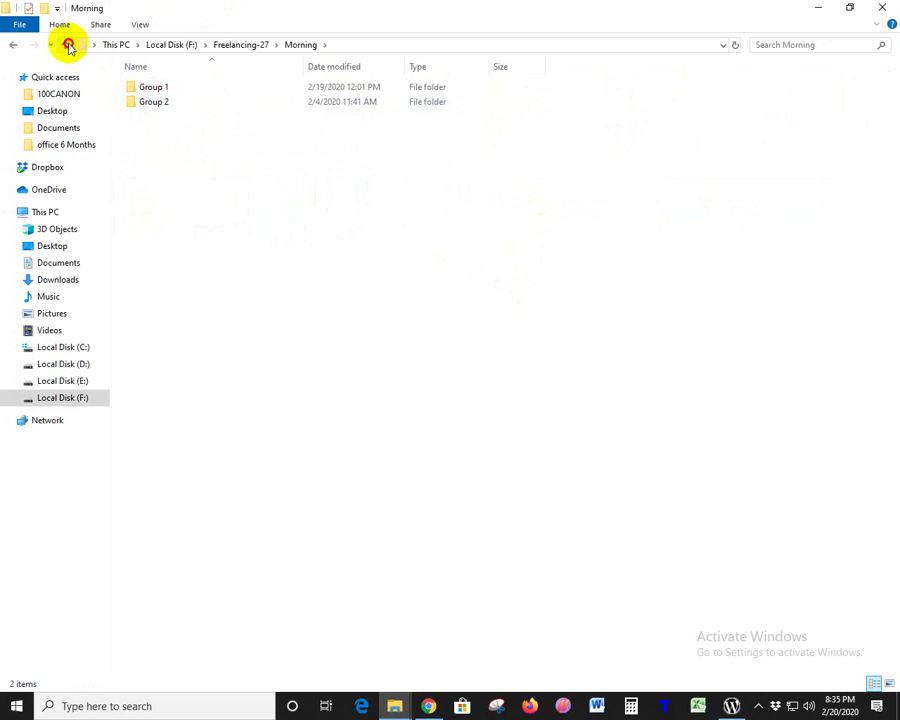
left_click(65, 47)
double_click(150, 87)
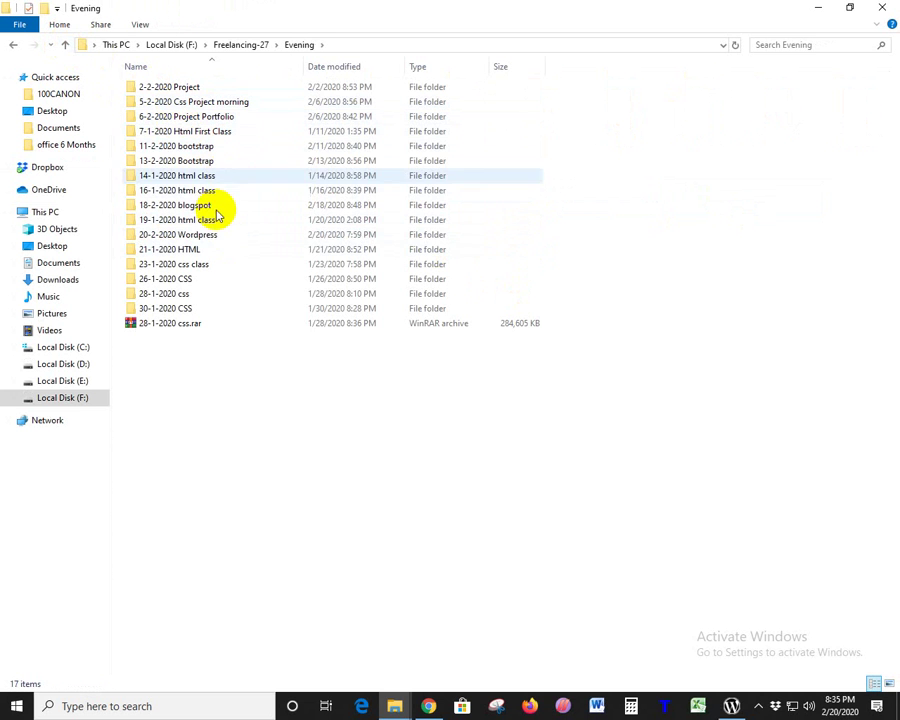
double_click(200, 236)
left_click(172, 88)
double_click(172, 88)
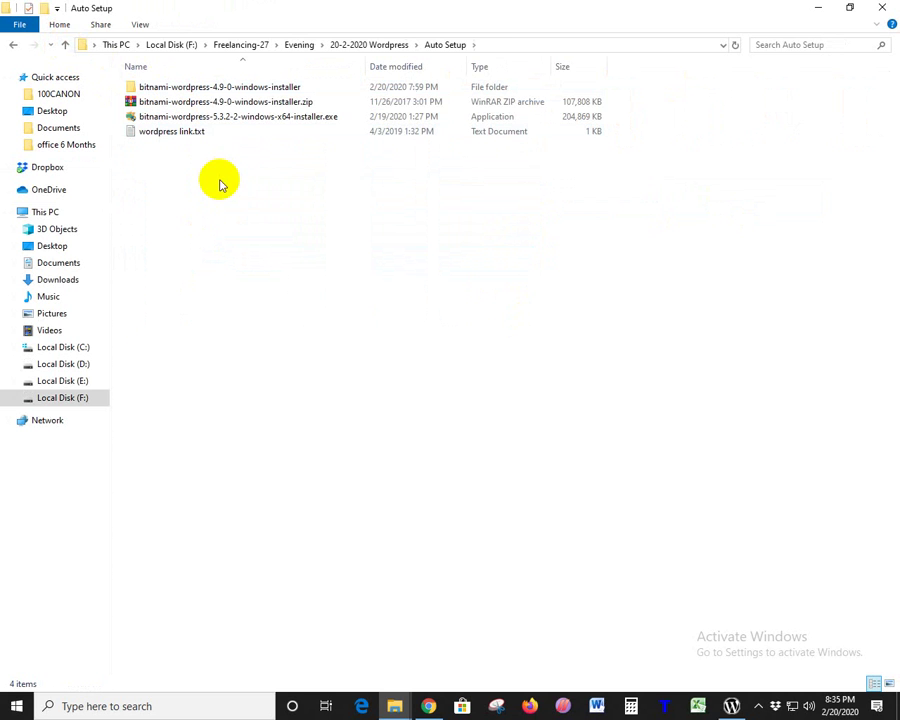
- Check the existing C:\xampp folder and allow the web server on private networks
left_click(729, 703)
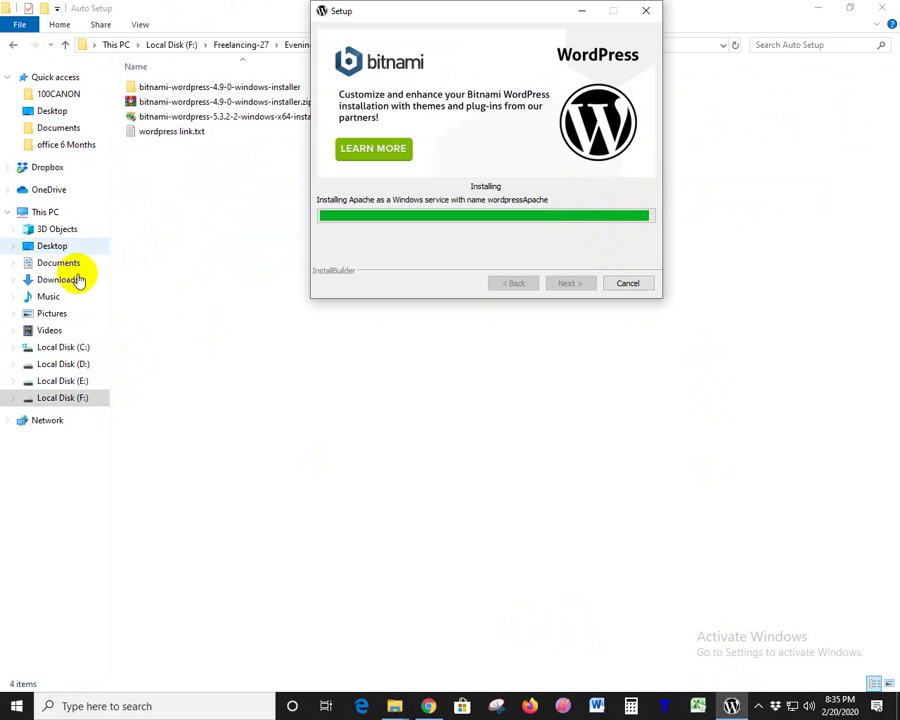
left_click(64, 348)
left_click(152, 295)
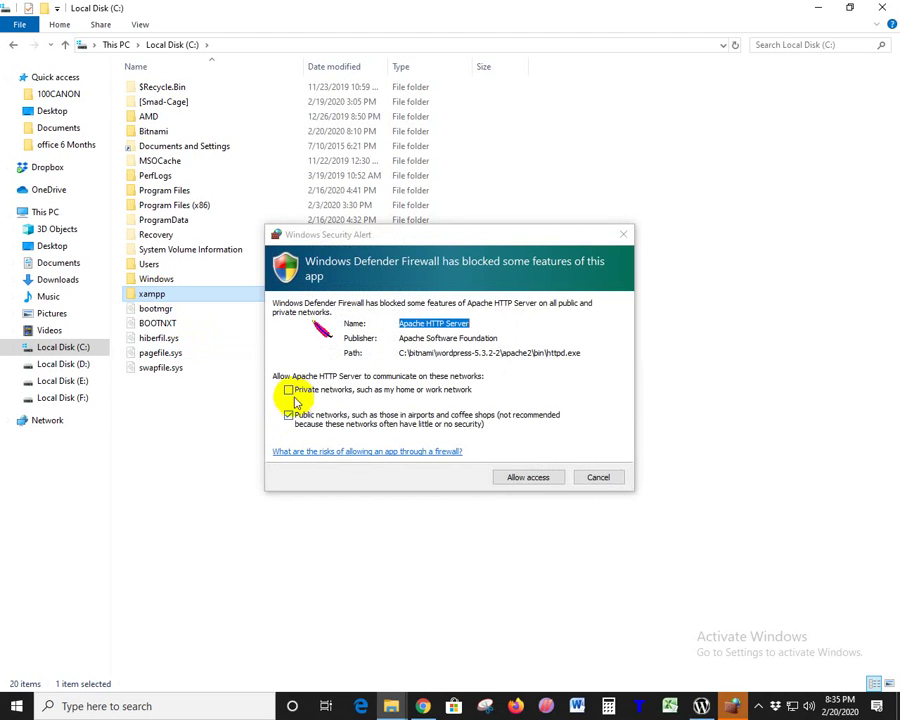
left_click(289, 389)
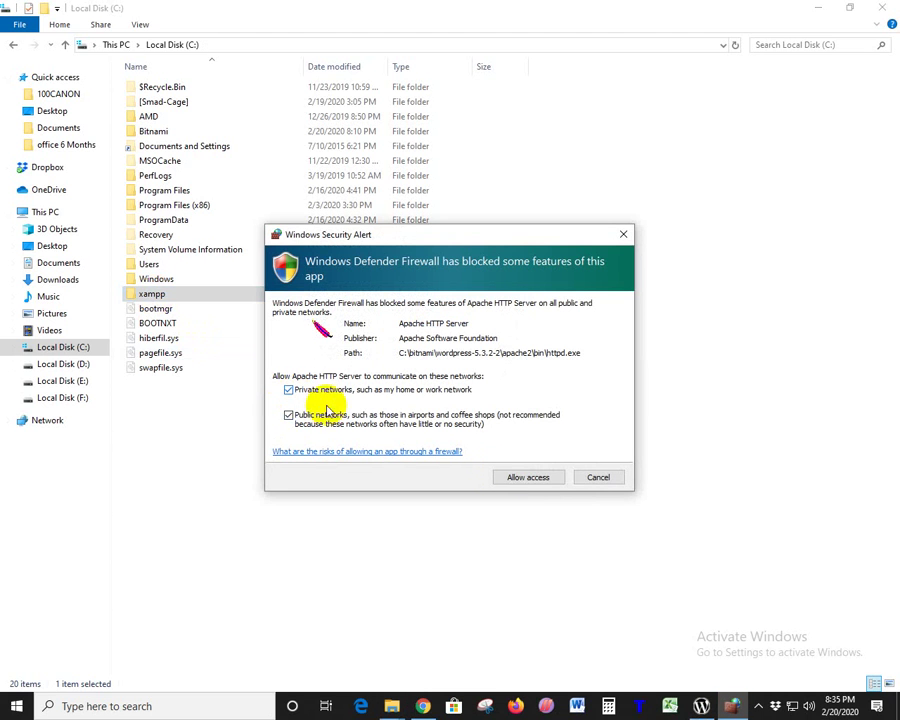
left_click(157, 296)
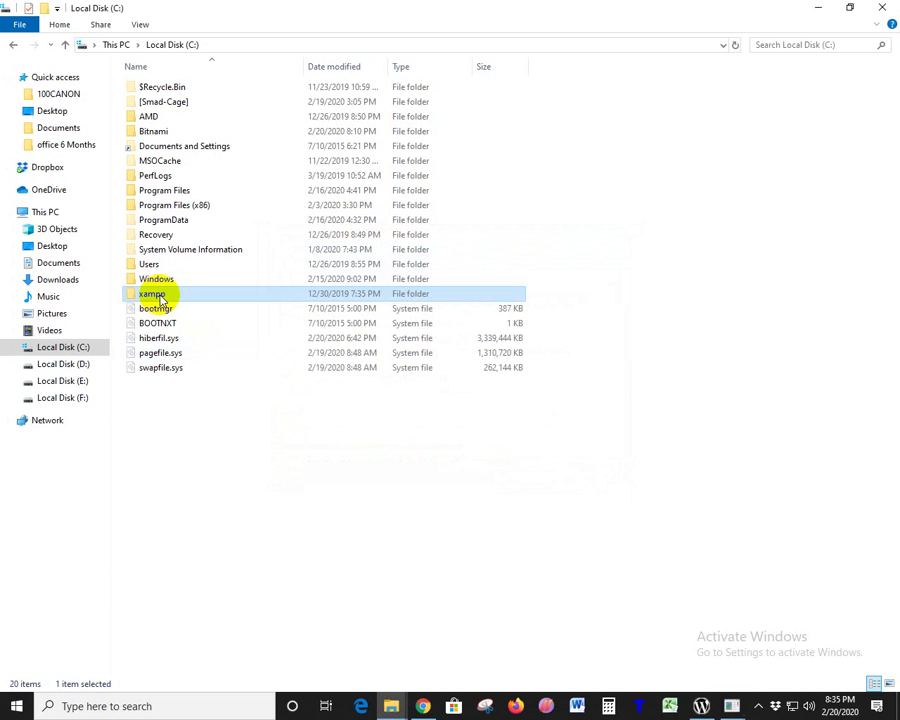
left_click(732, 705)
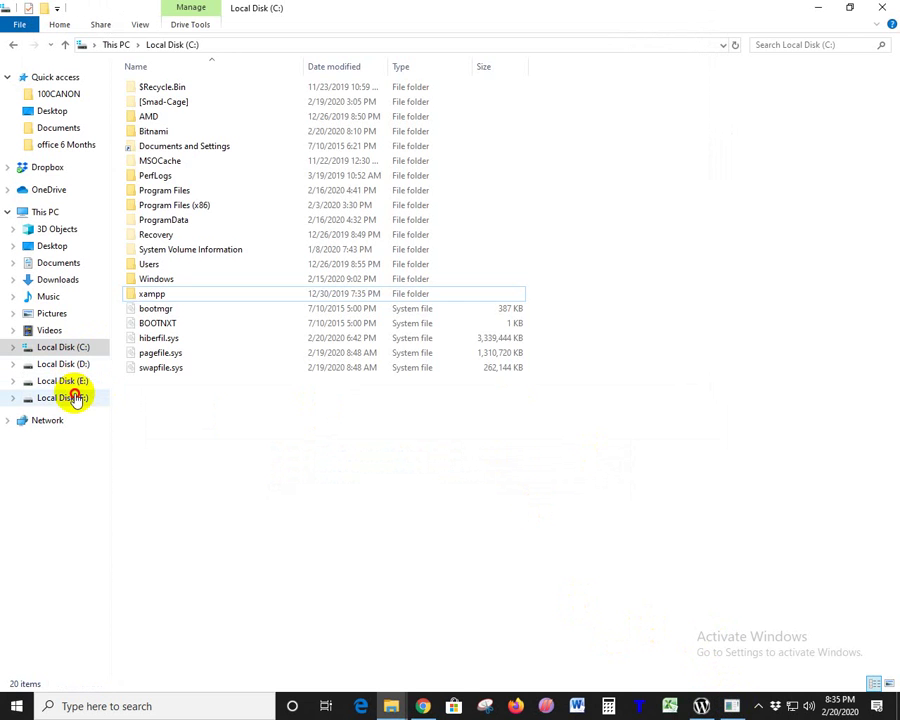
- Go back to F:, open 20-2-2020 Wordpress\Manual Setup and launch the xampp installer
left_click(72, 397)
double_click(145, 200)
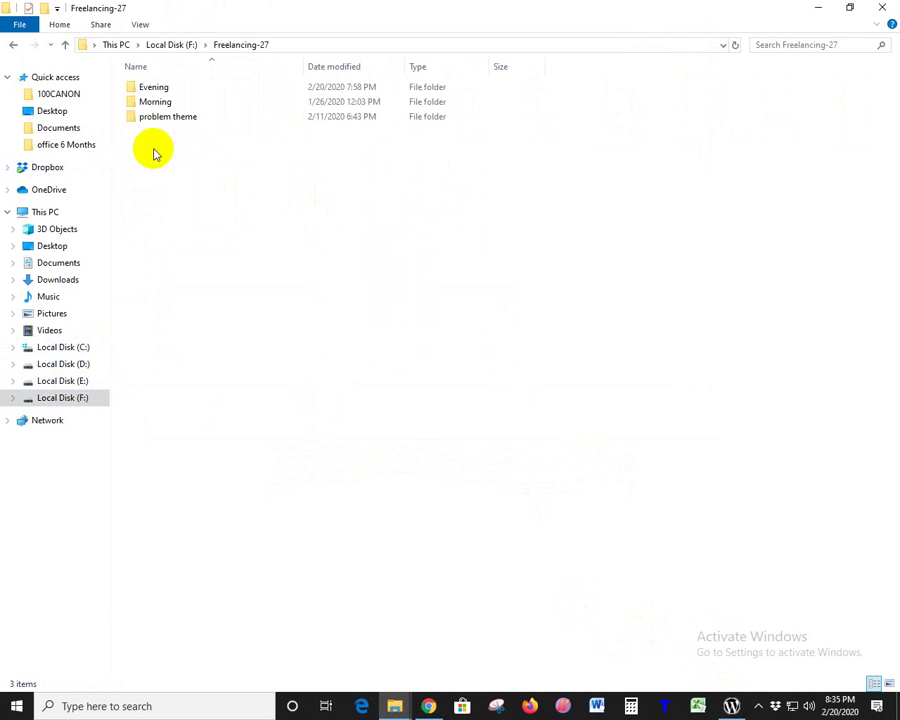
double_click(155, 88)
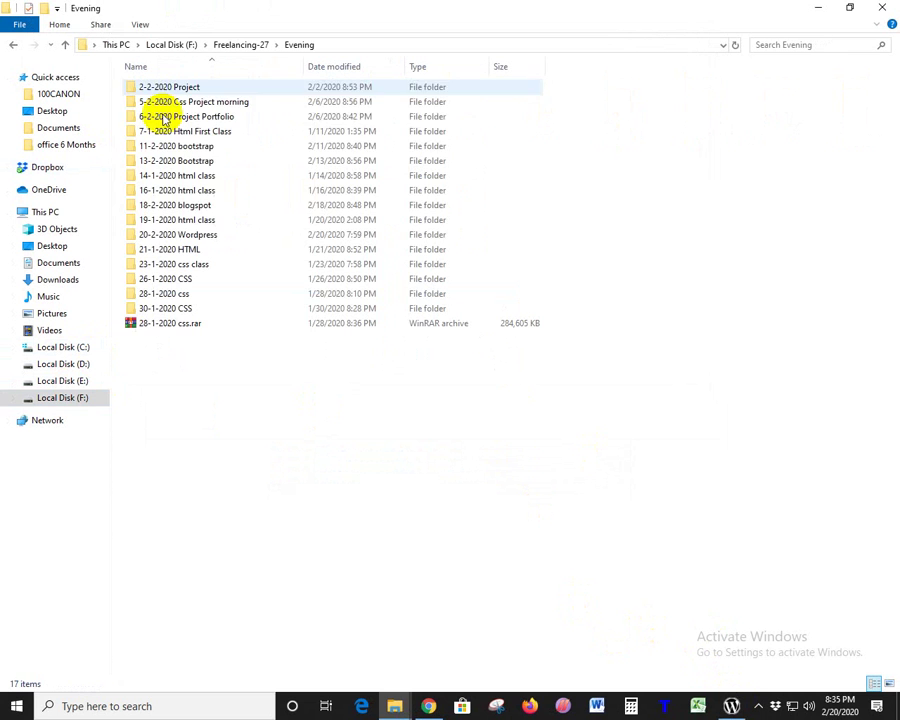
double_click(207, 237)
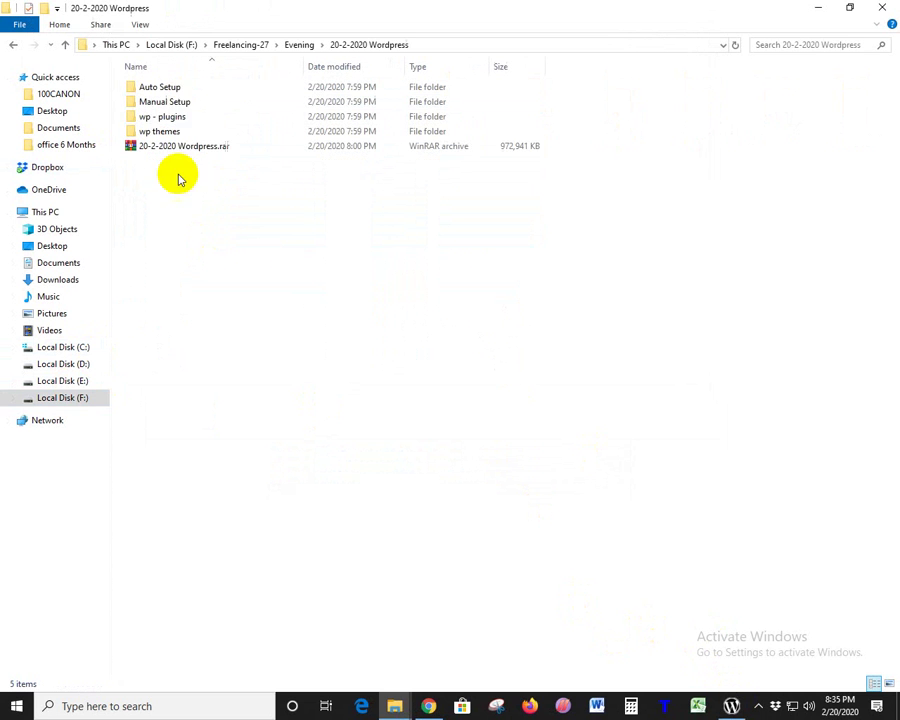
double_click(172, 102)
left_click(145, 119)
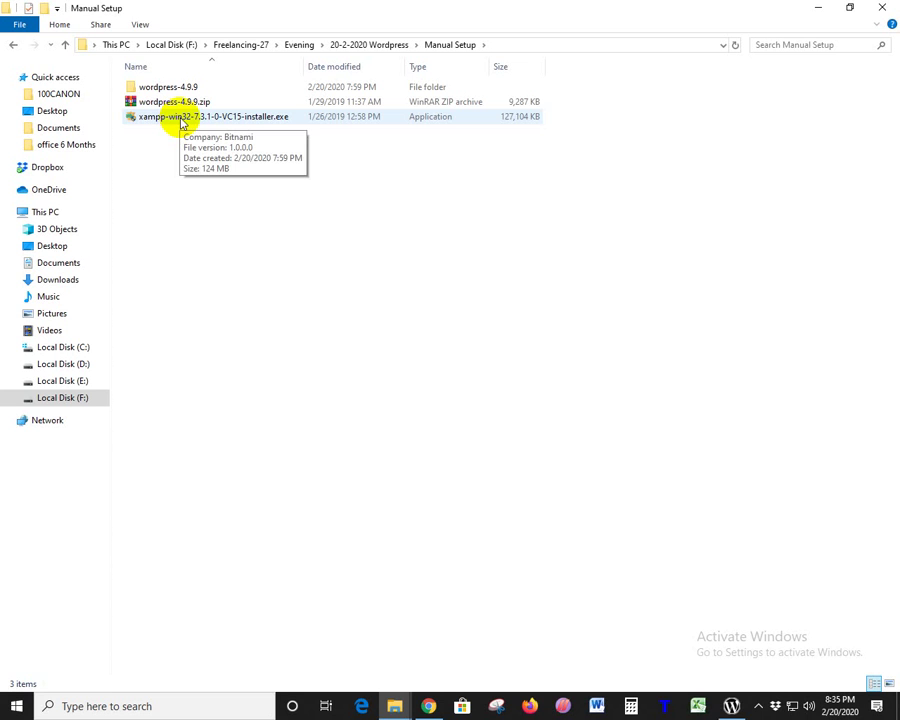
double_click(182, 120)
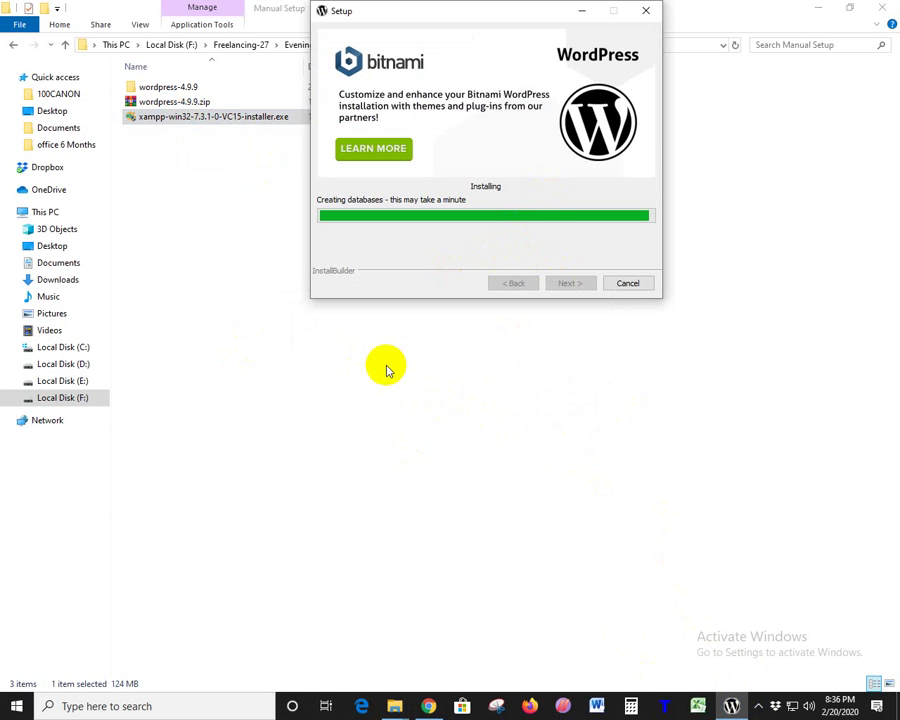
- Rearrange the installer and antivirus dialogs and dismiss the User Account Control warning
left_click_drag(458, 16, 690, 113)
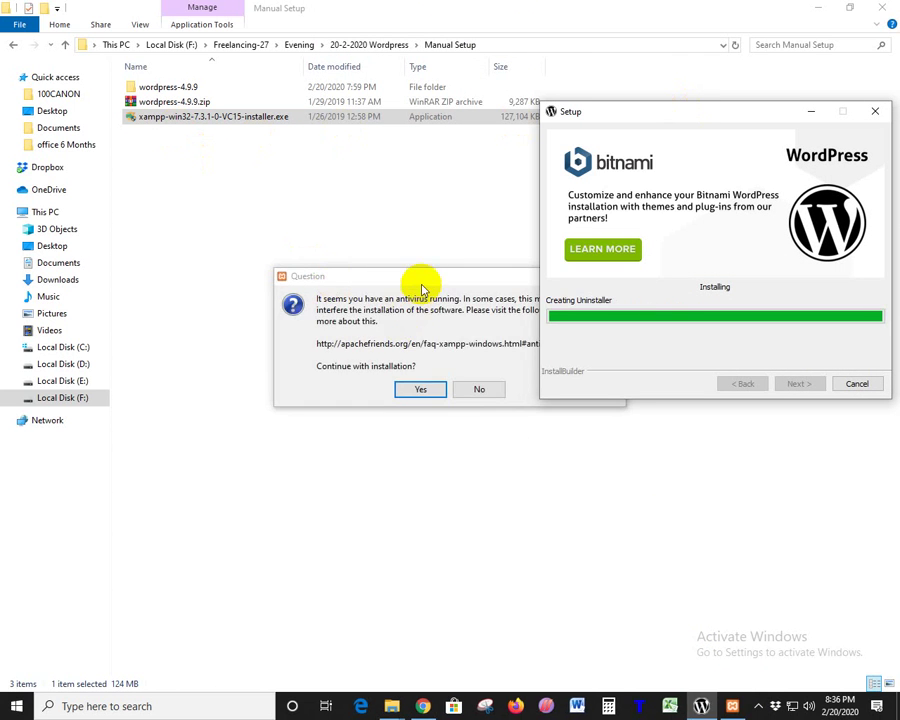
left_click_drag(418, 285, 310, 252)
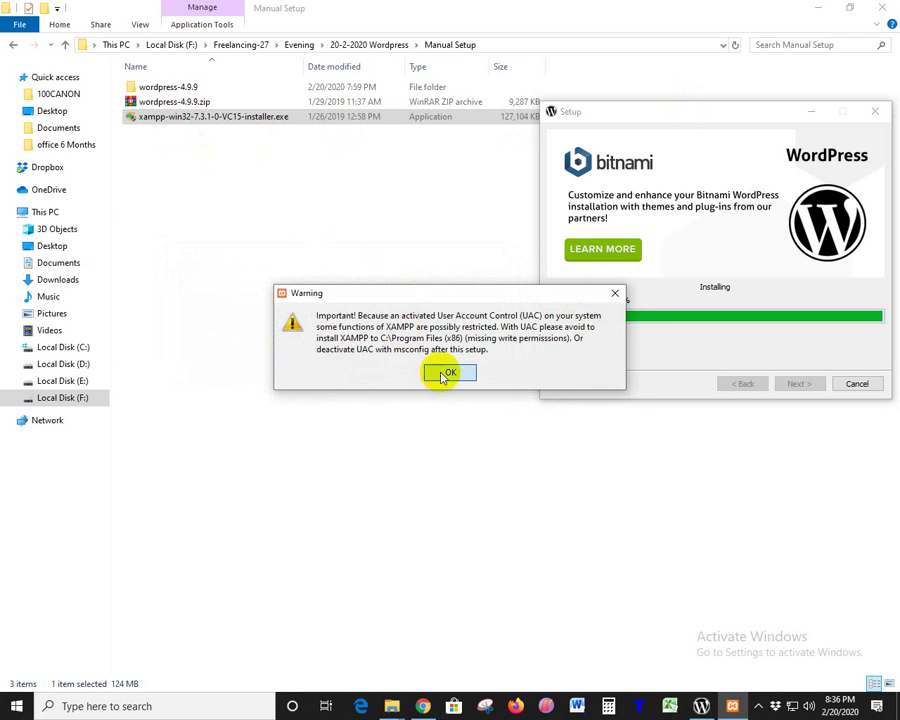
left_click(446, 372)
left_click_drag(466, 222, 376, 133)
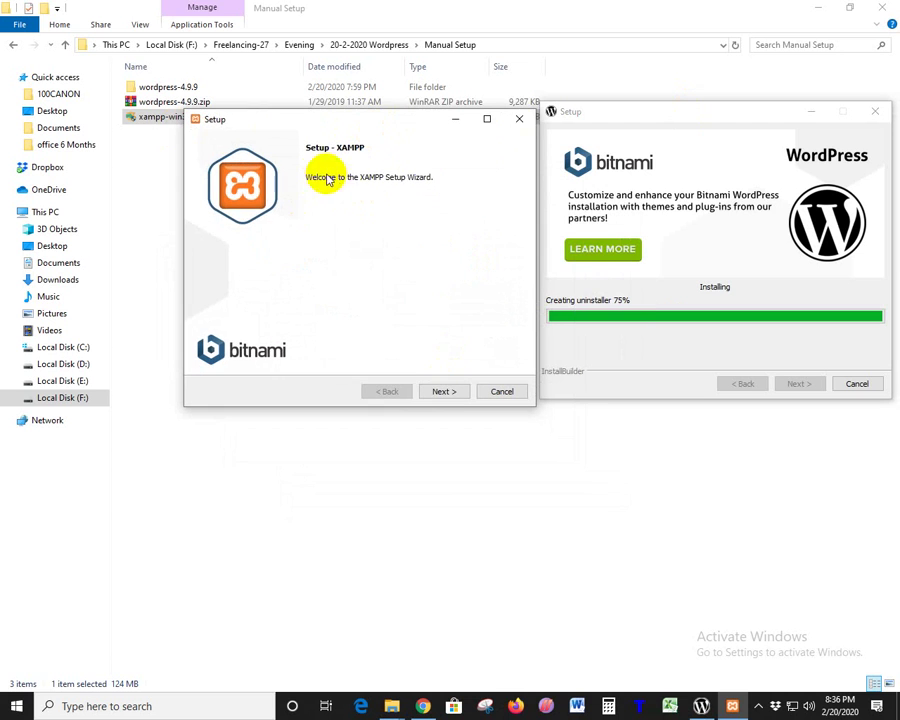
- Pass welcome and components pages; after D: and E: fail, set the install folder to F:\xampp
left_click(450, 392)
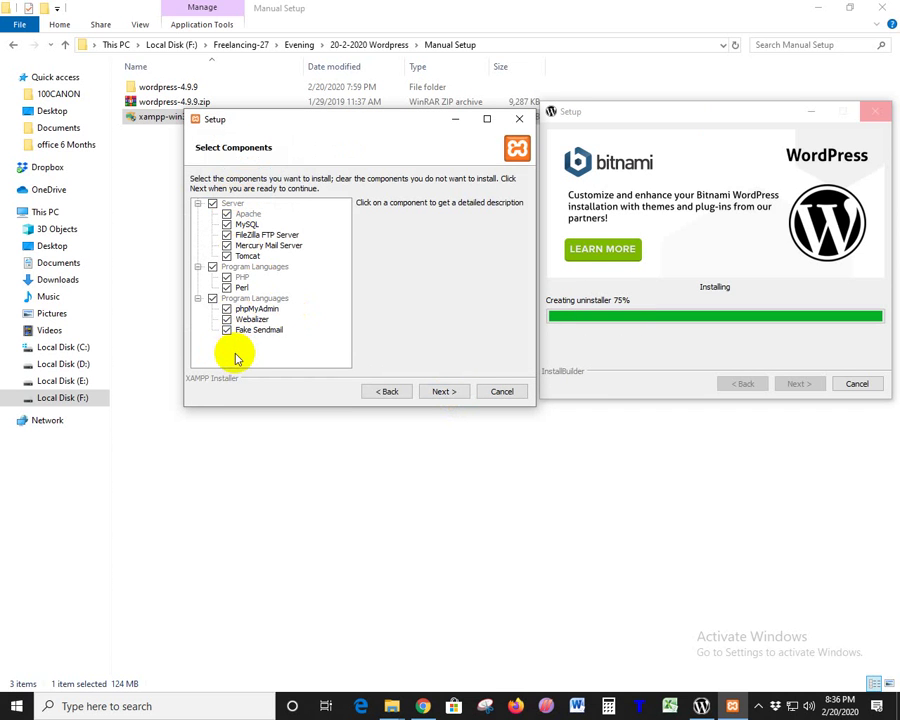
left_click(440, 392)
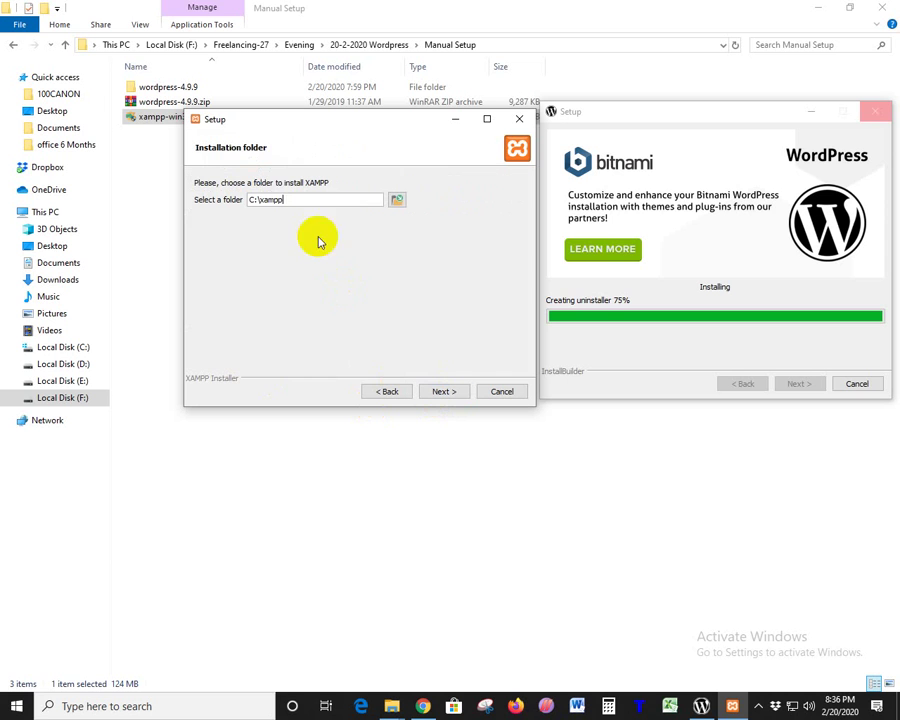
left_click(275, 199)
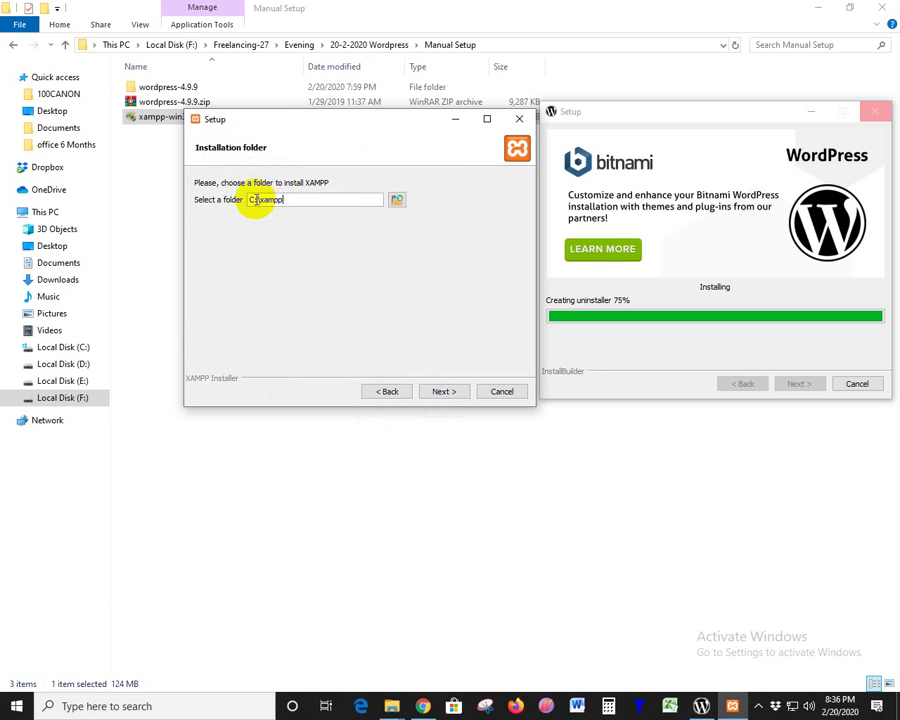
left_click_drag(257, 199, 249, 199)
type("d")
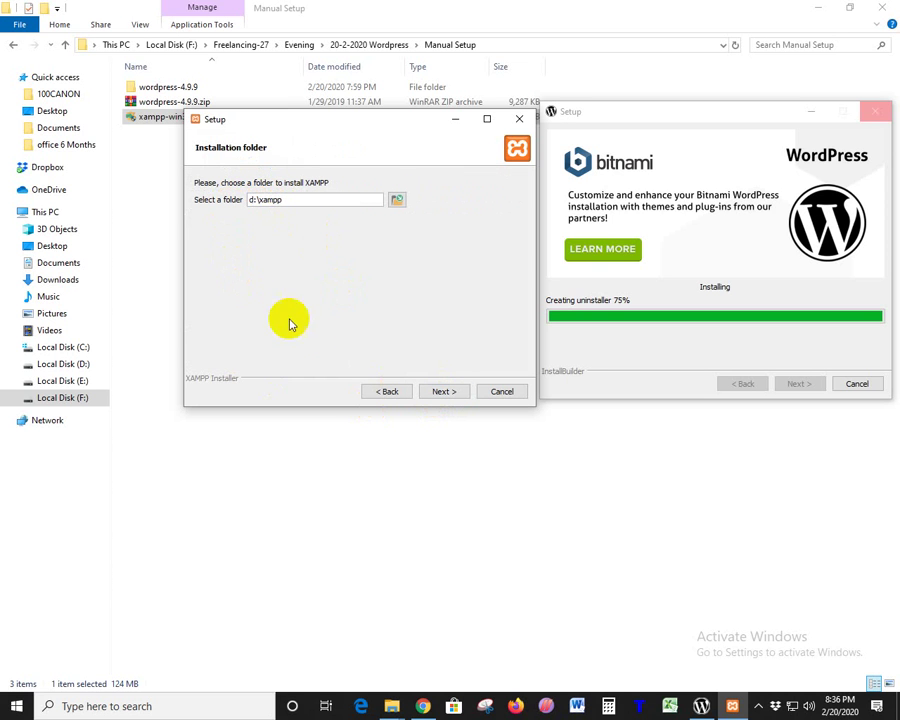
left_click(445, 393)
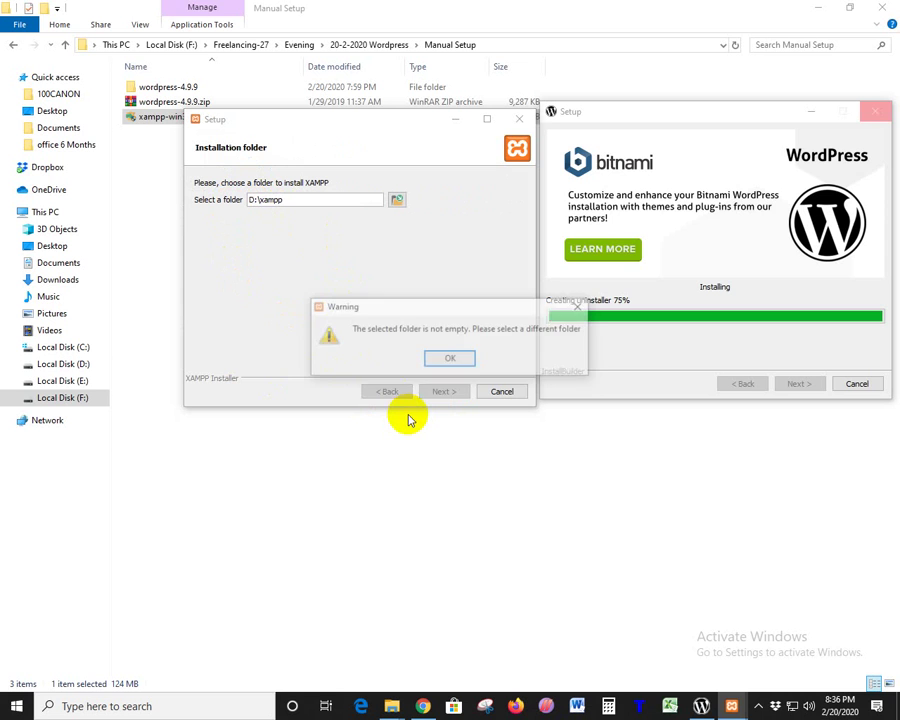
left_click(439, 360)
left_click_drag(257, 199, 248, 200)
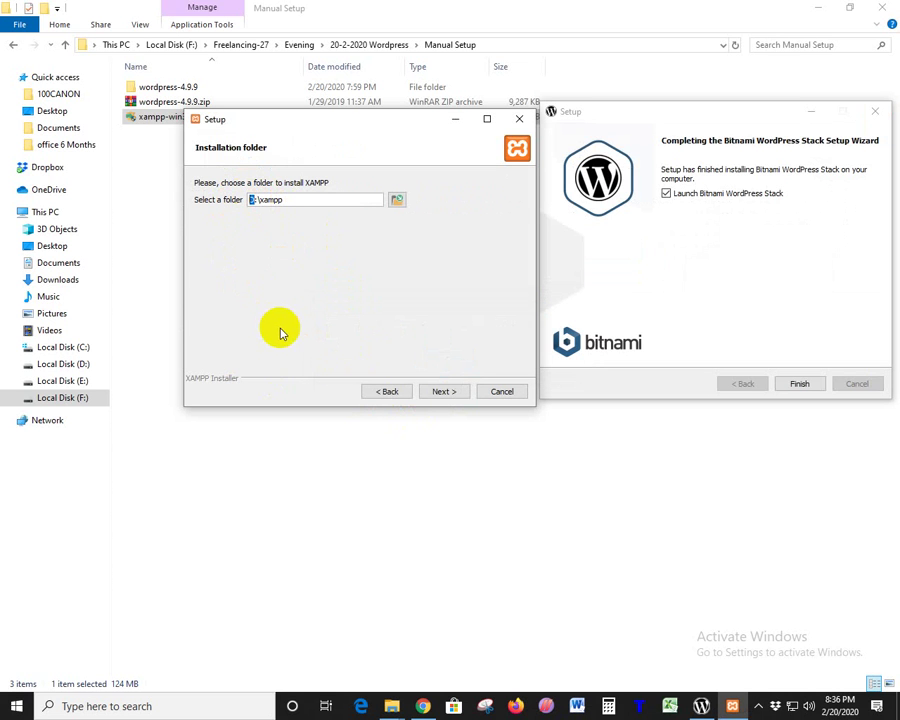
type("e")
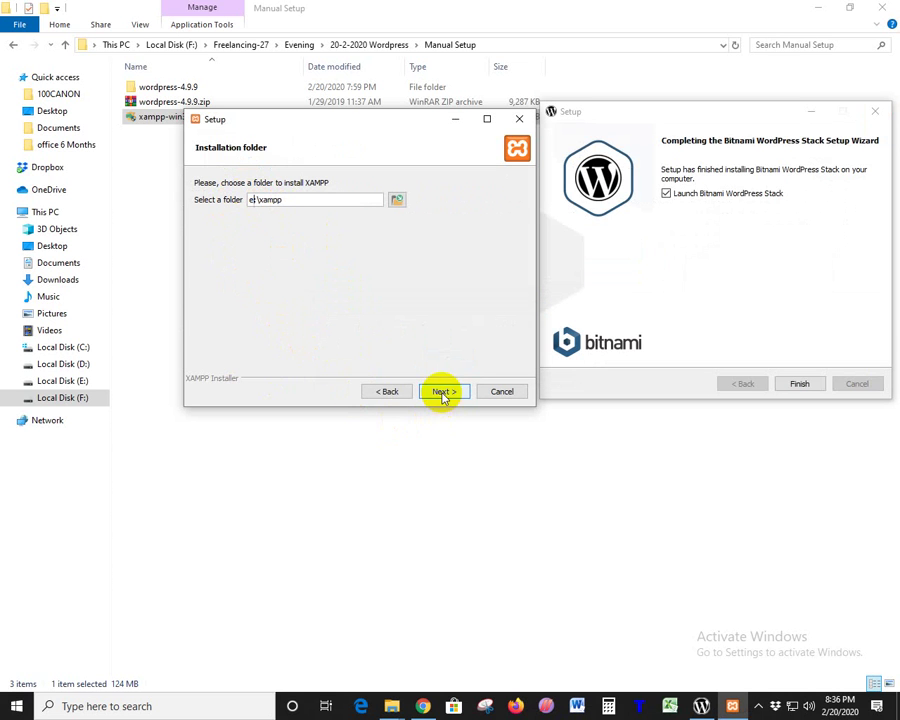
left_click(440, 391)
left_click(440, 357)
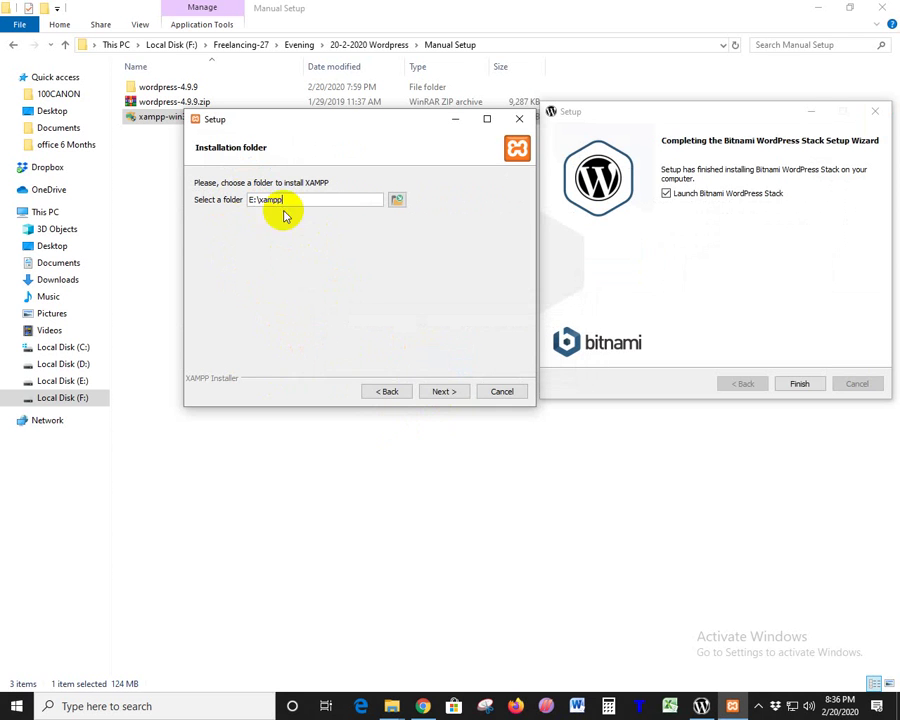
left_click_drag(255, 201, 224, 203)
type("f")
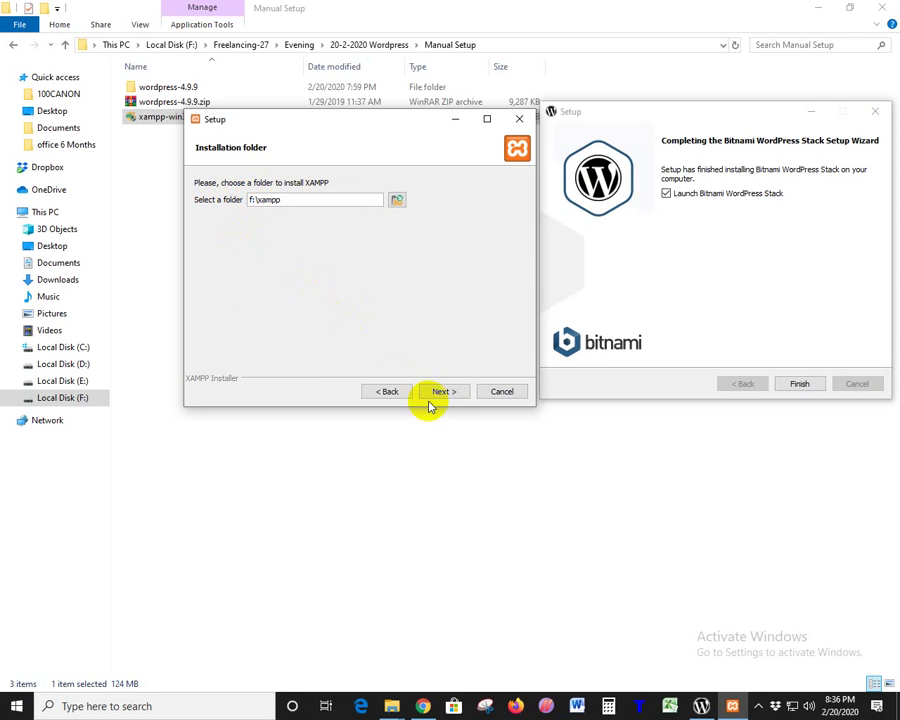
left_click(438, 392)
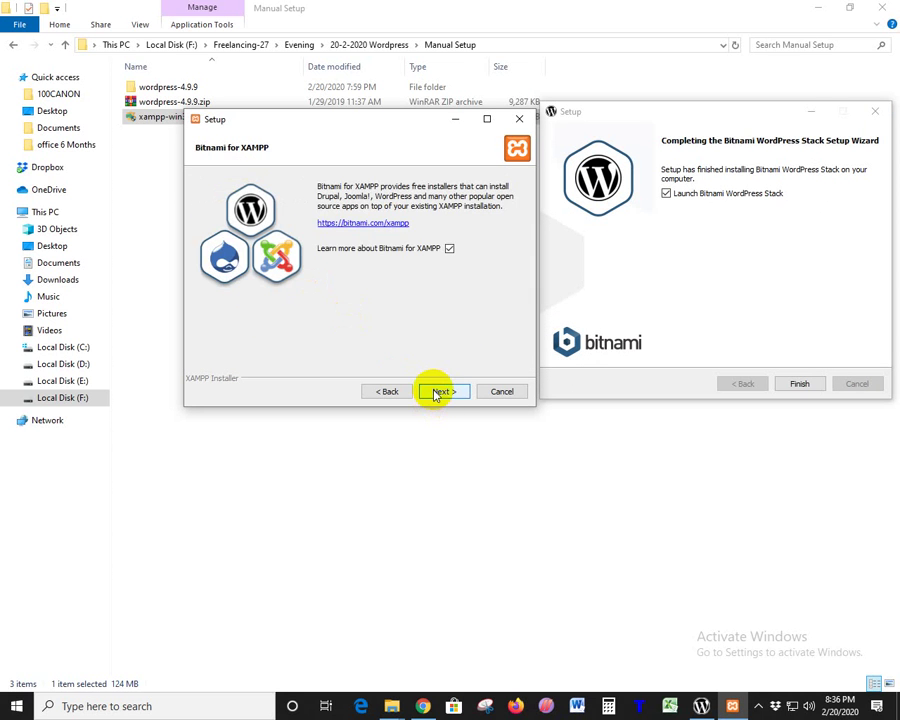
- Untick Learn more about Bitnami, reach Ready to Install, then cancel XAMPP setup
left_click(449, 249)
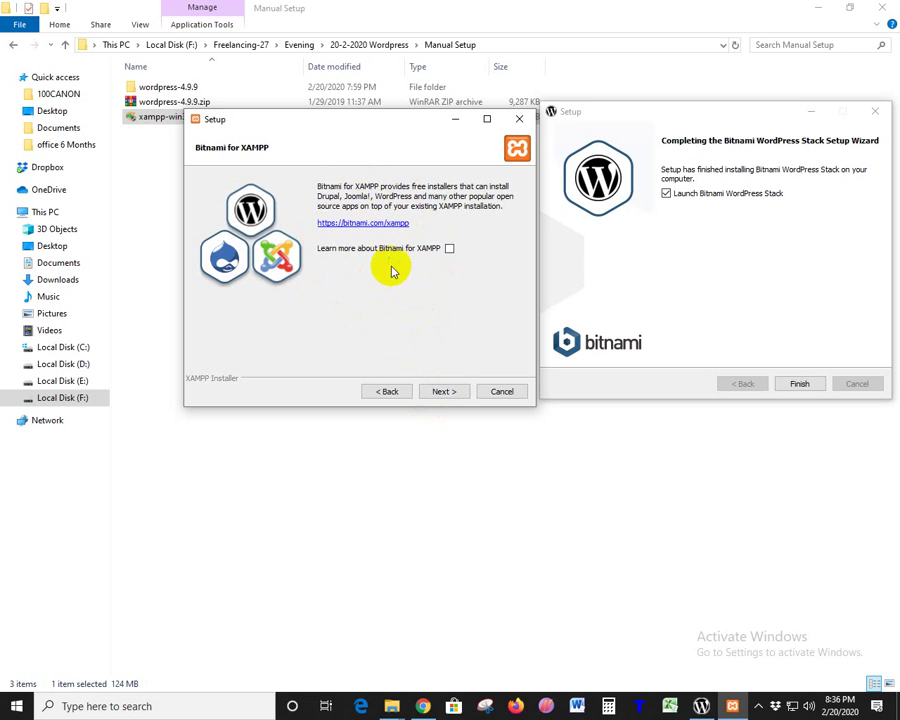
left_click(450, 393)
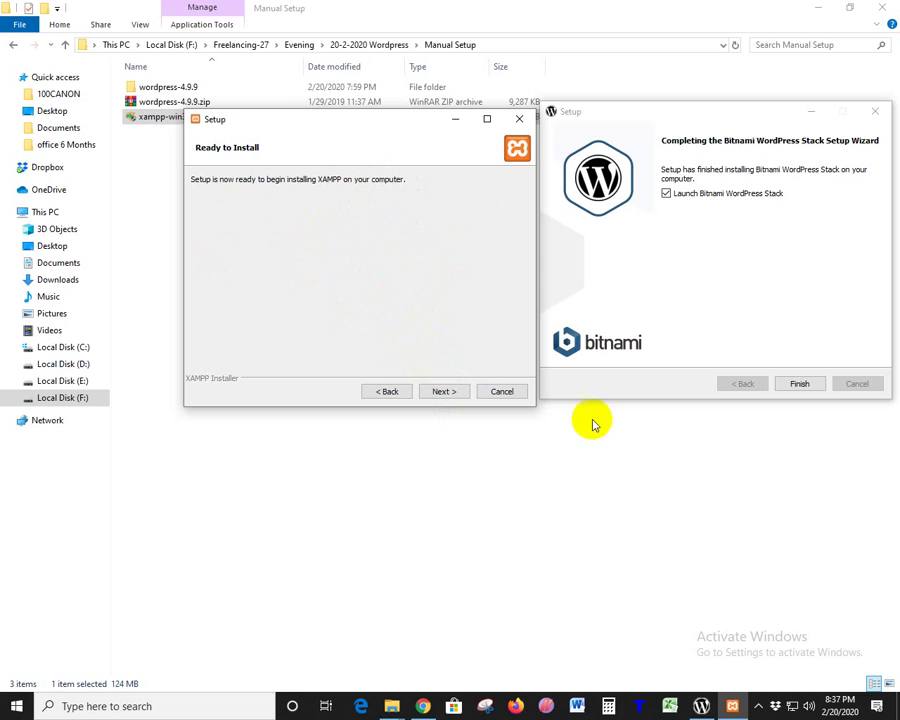
left_click(502, 391)
- Confirm aborting XAMPP, hide File Explorer and finish the Bitnami WordPress Stack wizard
left_click(421, 359)
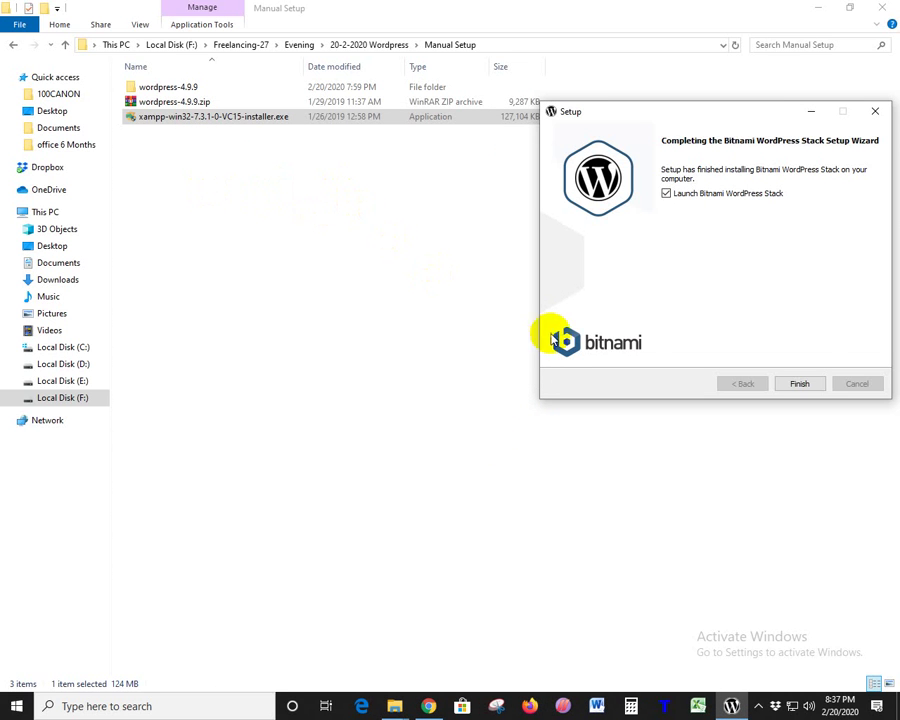
left_click_drag(757, 113, 414, 36)
left_click(817, 8)
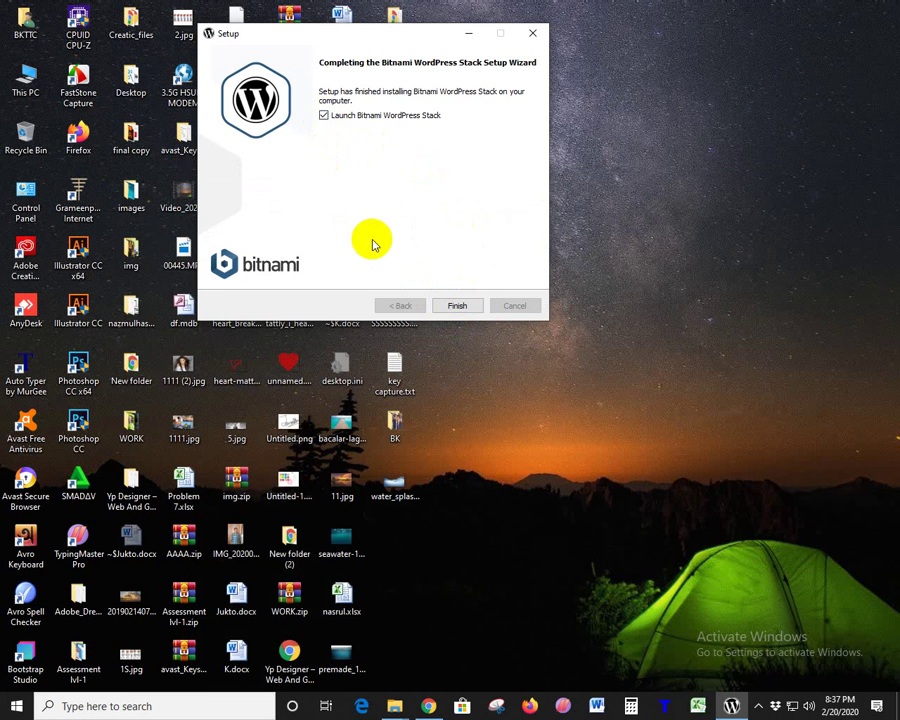
left_click(472, 303)
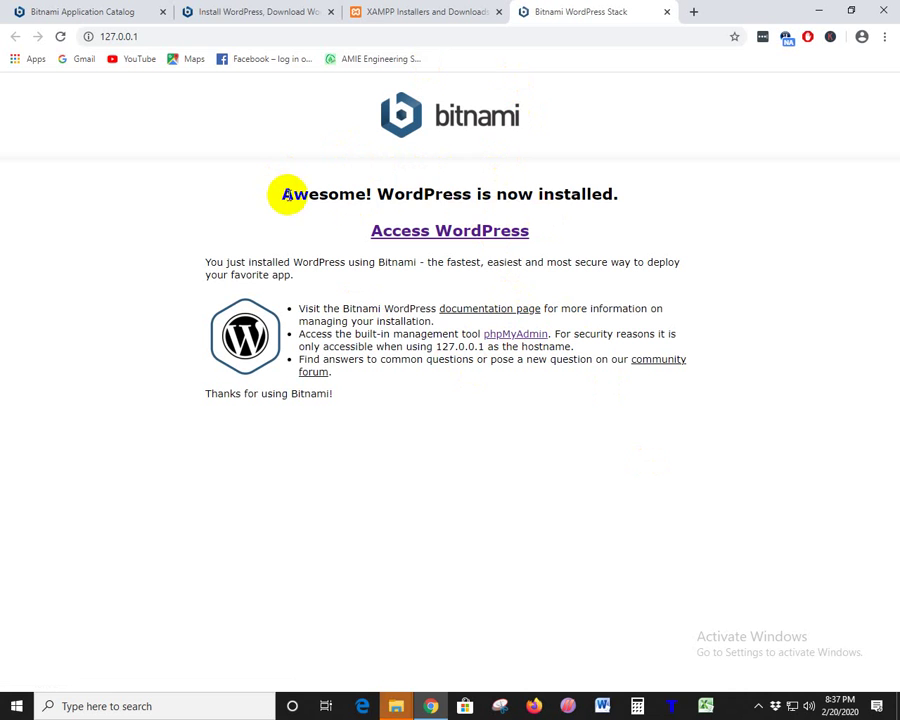
- Open 127.0.0.1/wordpress/, note the database connection error, close that tab and minimize Chrome
left_click_drag(290, 193, 612, 212)
left_click(472, 243)
left_click(472, 243)
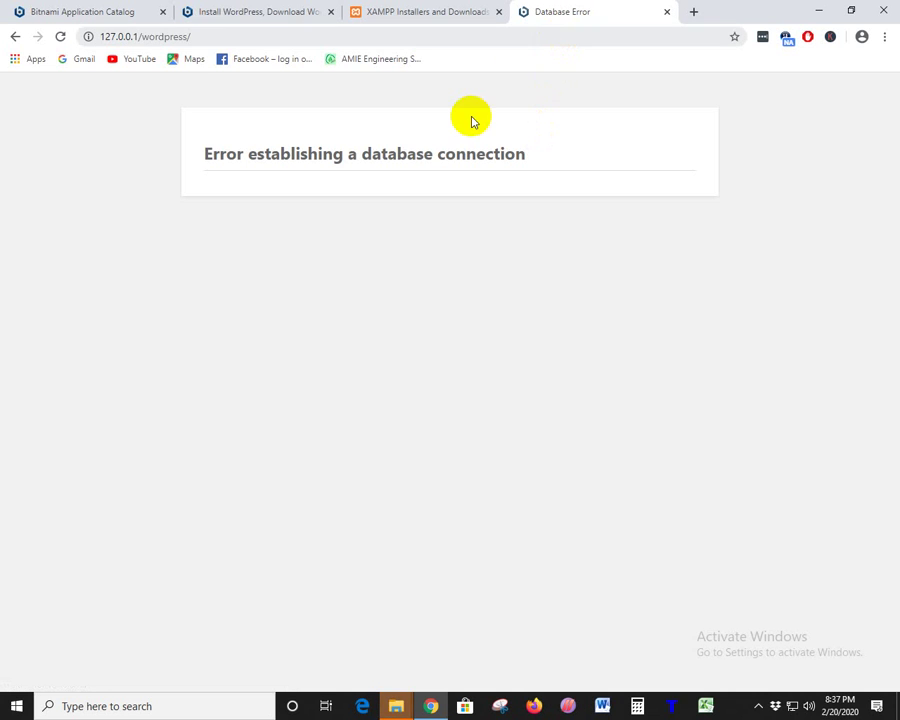
left_click_drag(530, 155, 184, 160)
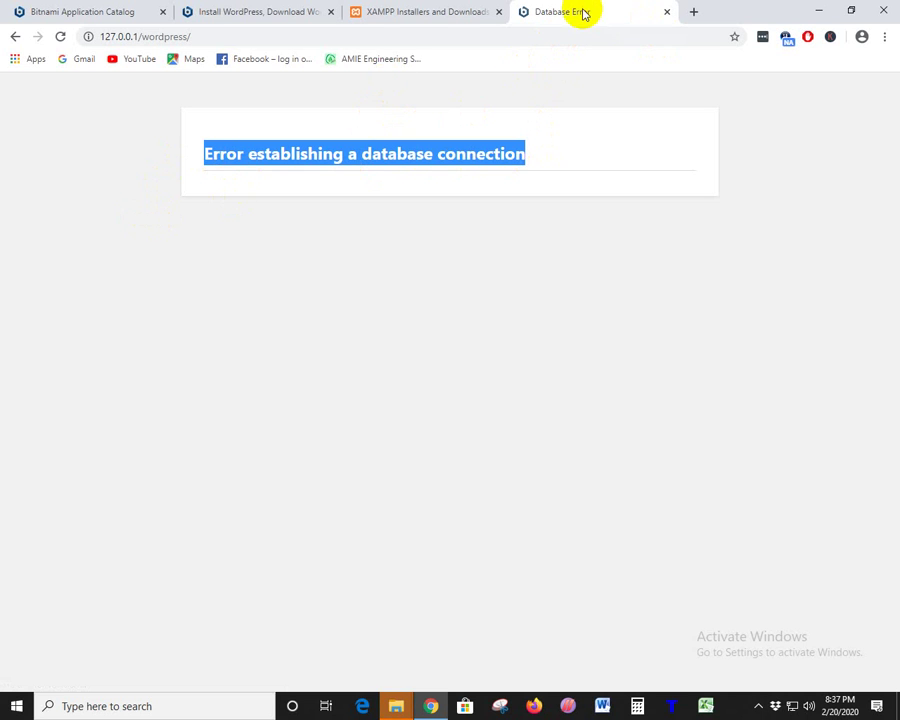
left_click(666, 12)
left_click(818, 10)
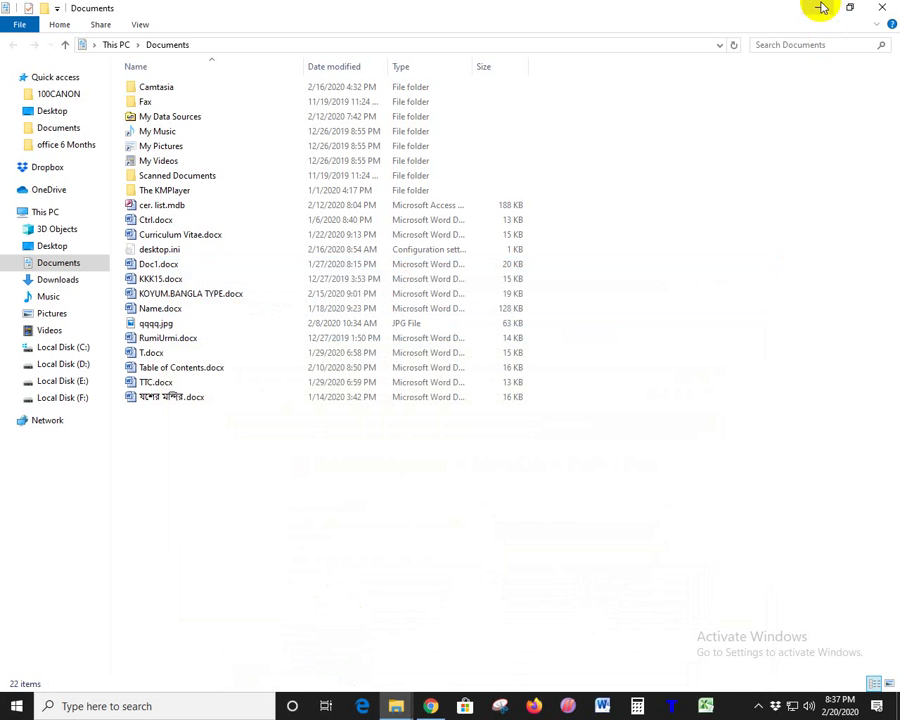
- Launch manager-windows.exe from C:\Bitnami\wordpress-5.3.2-2
left_click(65, 348)
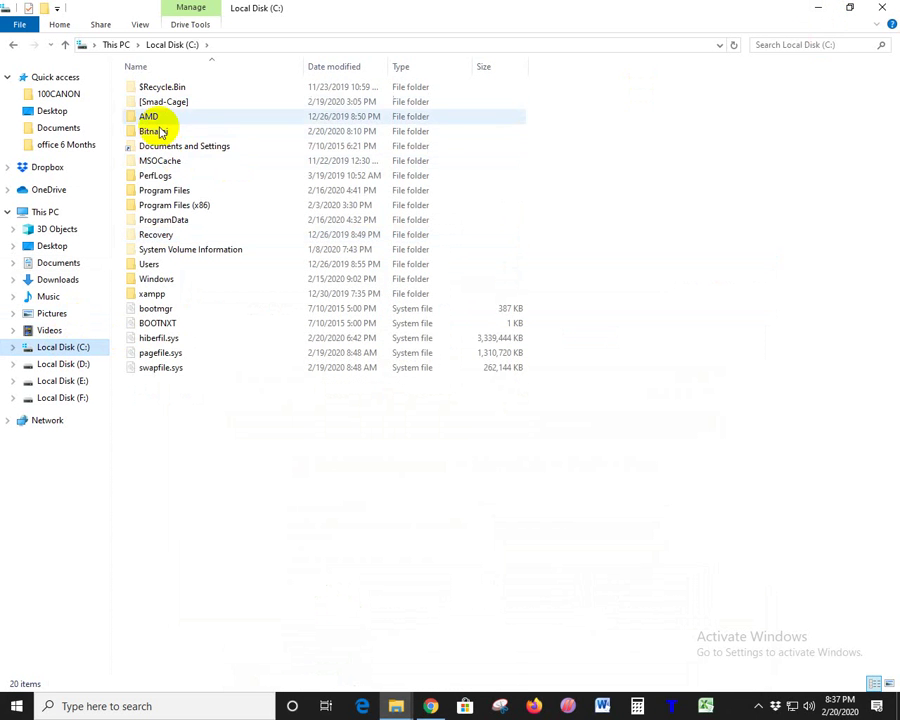
double_click(160, 130)
double_click(175, 89)
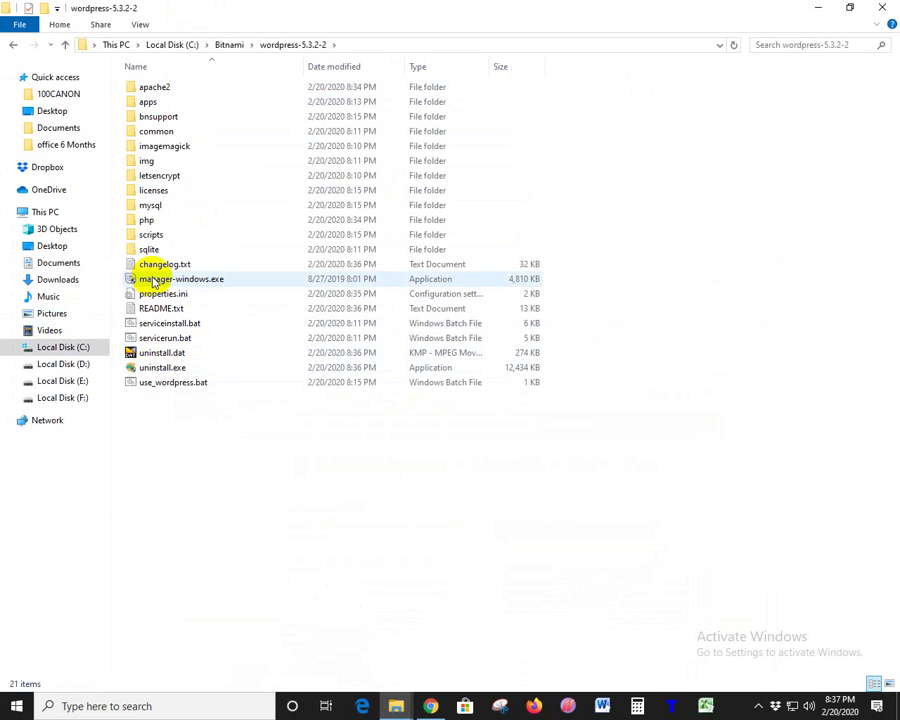
left_click(158, 279)
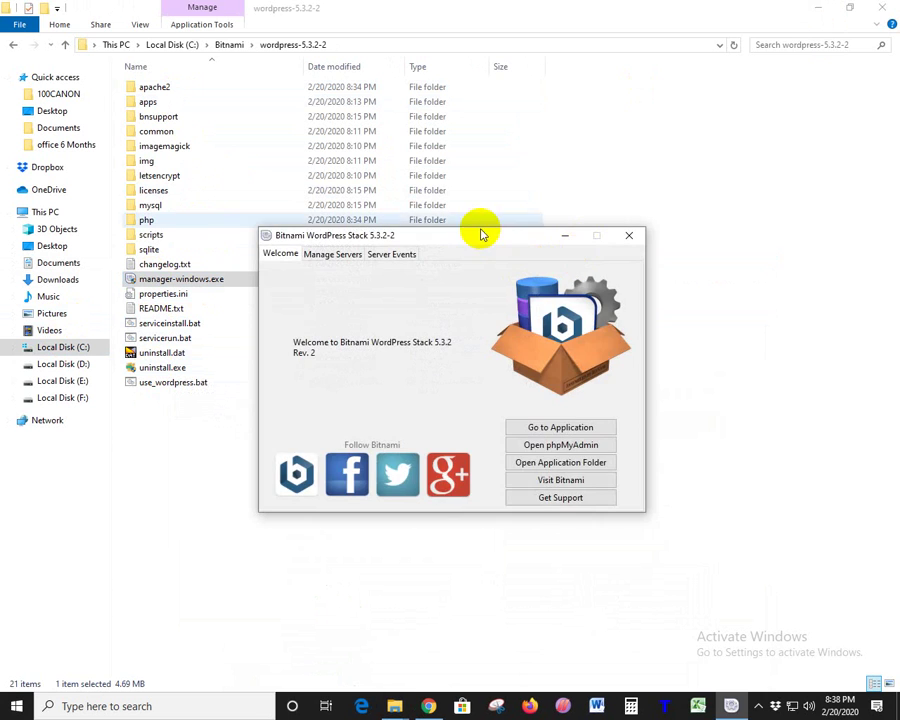
left_click_drag(482, 231, 665, 37)
- Stop both MySQL Database and Apache Web Server, close the manager and return to Local Disk (C:)
left_click(512, 61)
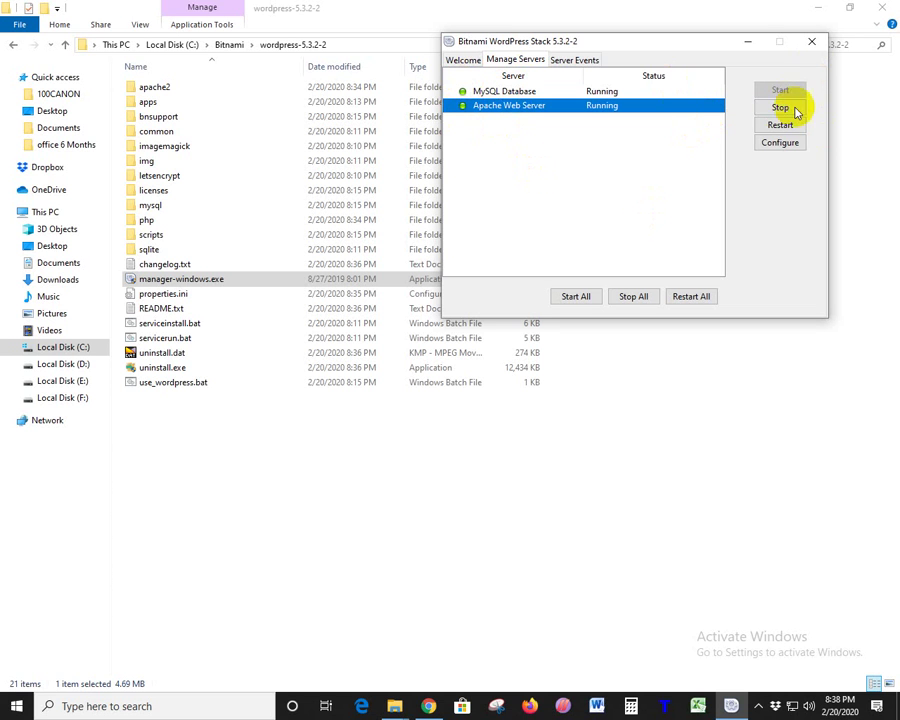
left_click(633, 299)
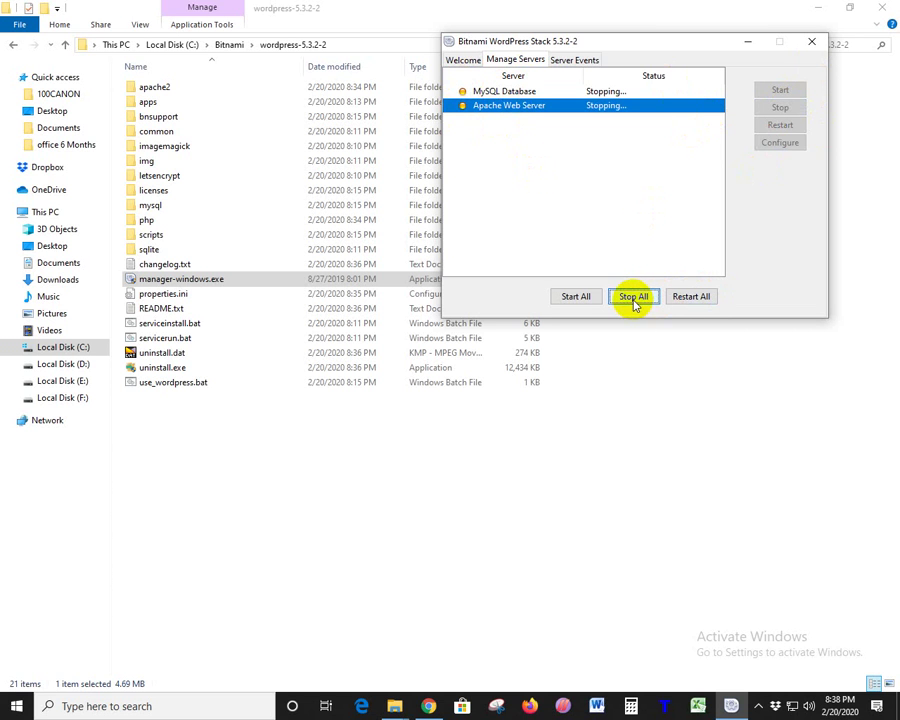
left_click(811, 46)
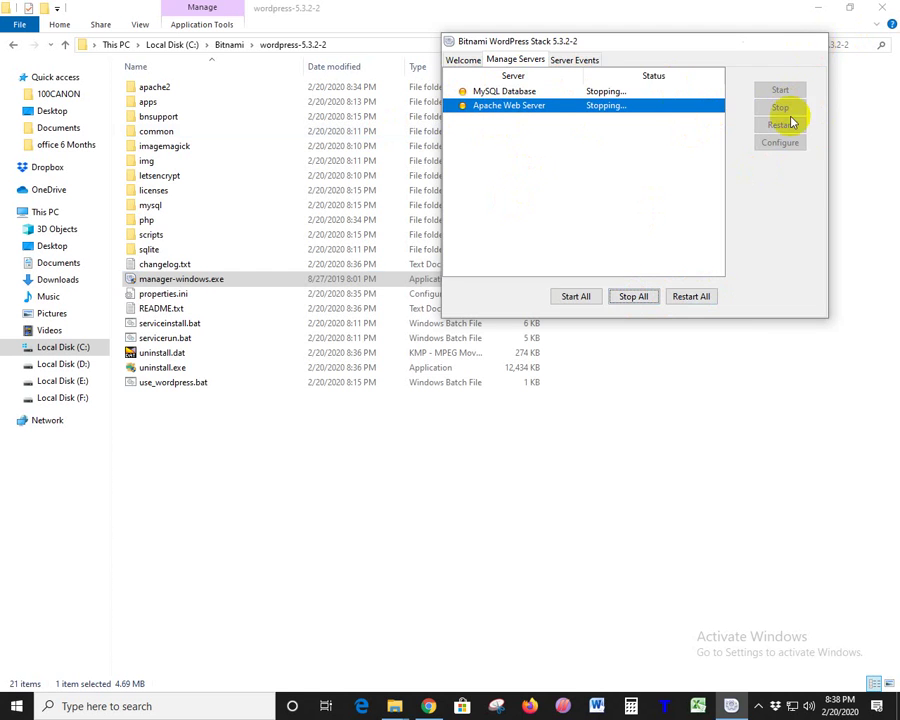
key("alt+Up")
key("alt+Up")
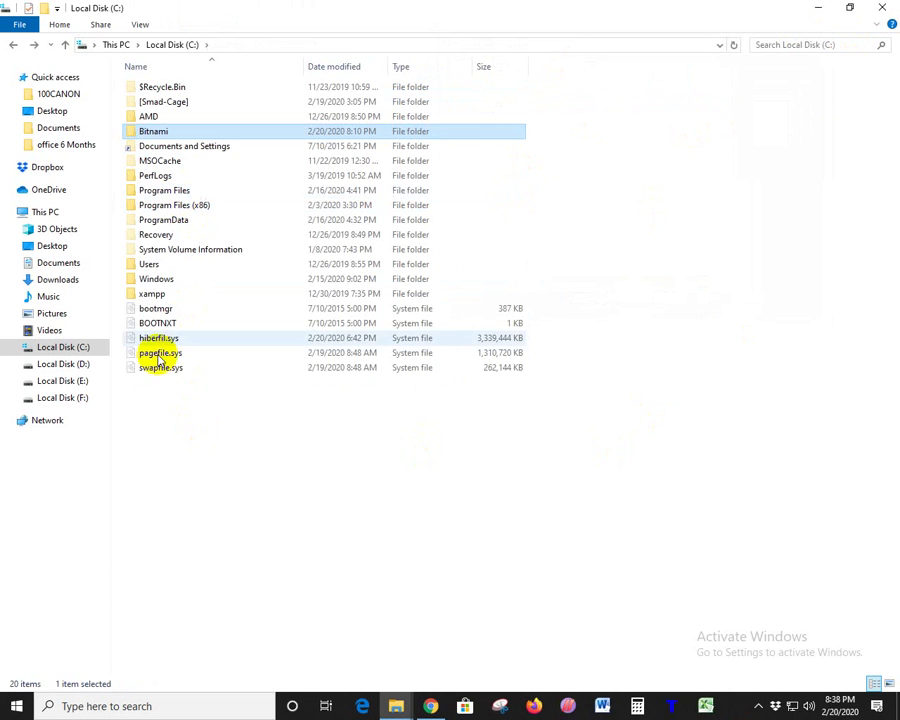
- Look through the contents of C:\xampp, then close File Explorer
double_click(153, 295)
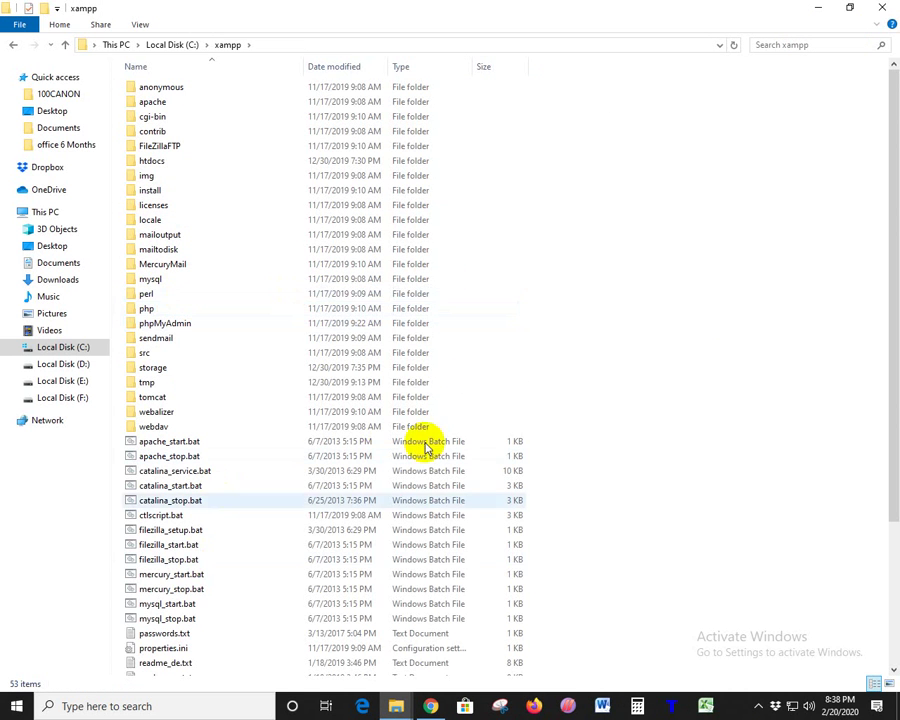
scroll(327, 367, "down", 4)
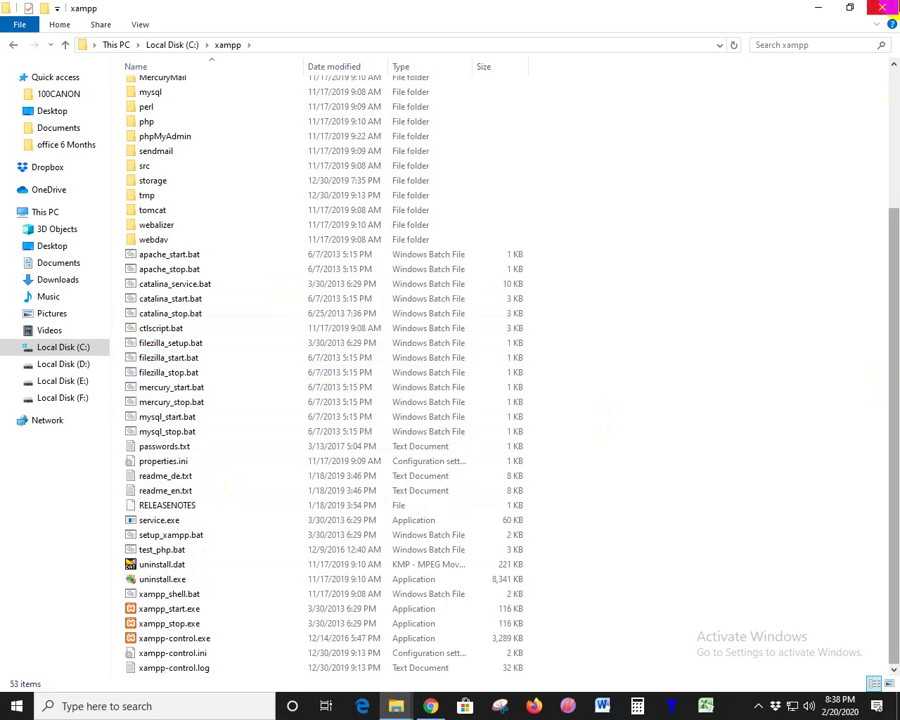
left_click(882, 7)
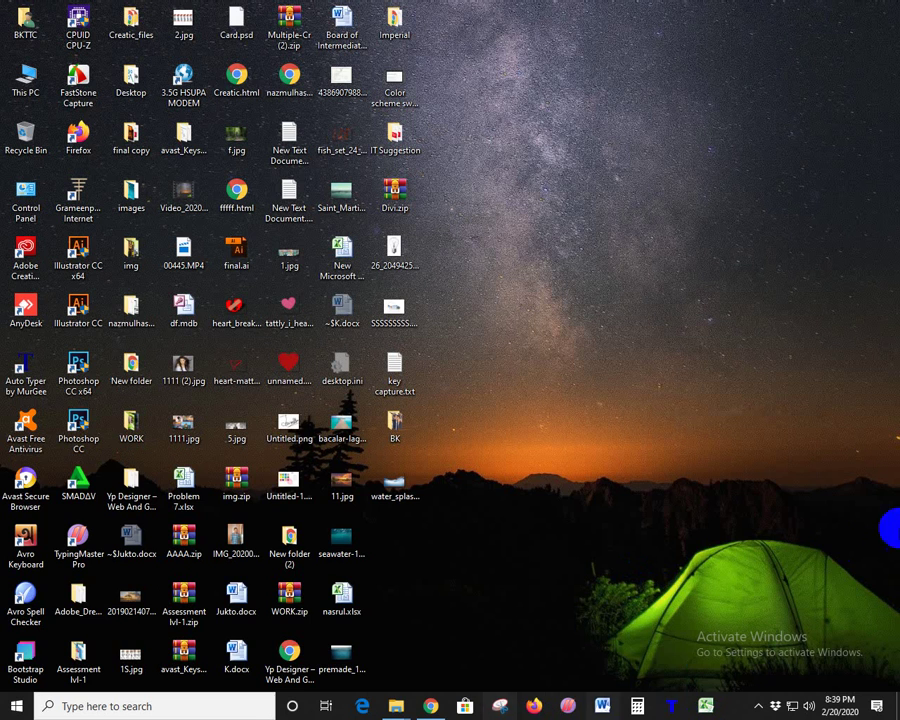
- Close the Chrome window with the XAMPP and Bitnami Application Catalog tabs, then start a new Chrome window
left_click(431, 706)
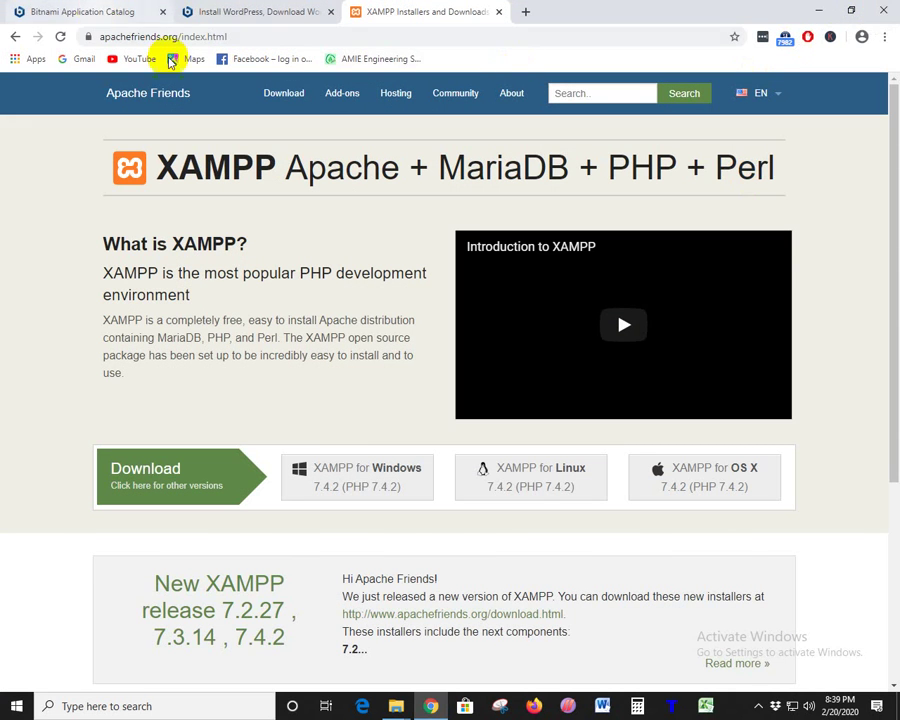
left_click(80, 12)
left_click(885, 9)
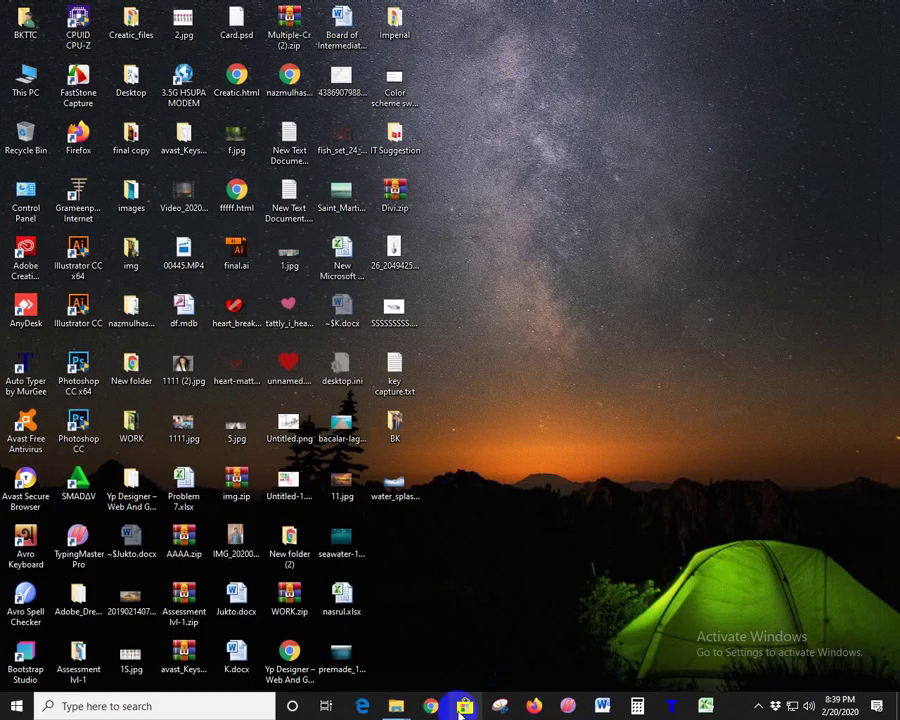
left_click(422, 710)
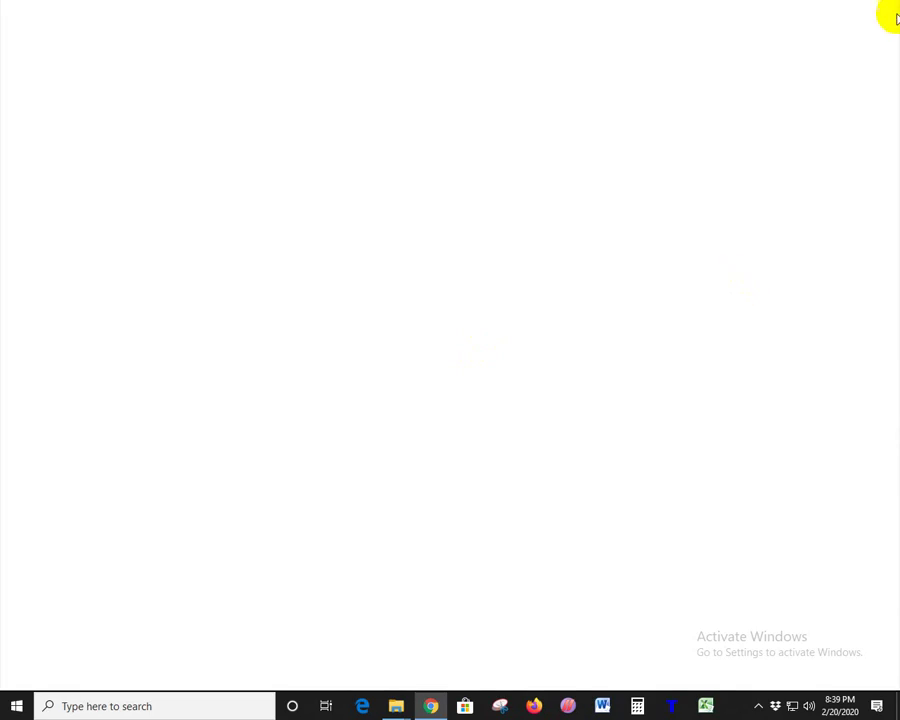